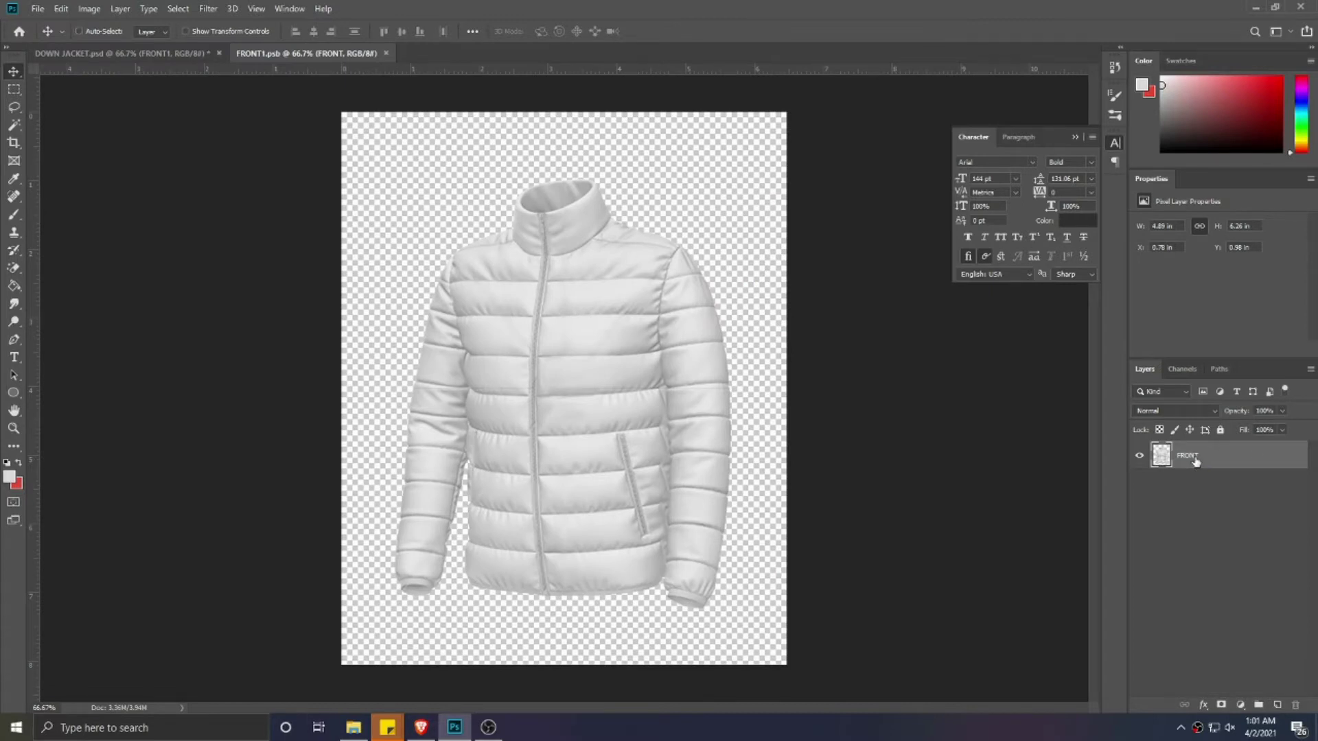
- Duplicate the FRONT layer twice and set the top copy's brightness to -150
key(ctrl+j)
key(ctrl+j)
click(89, 8)
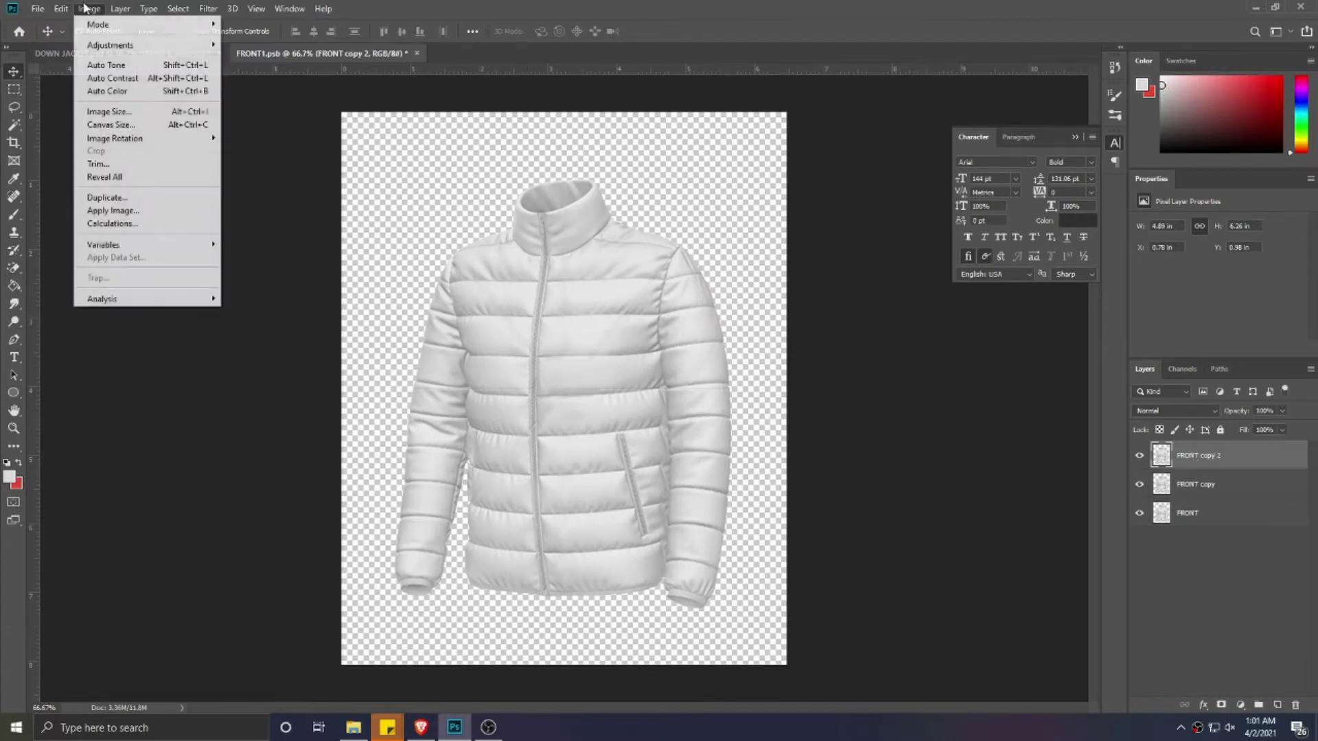
mouse_move(103, 46)
click(261, 45)
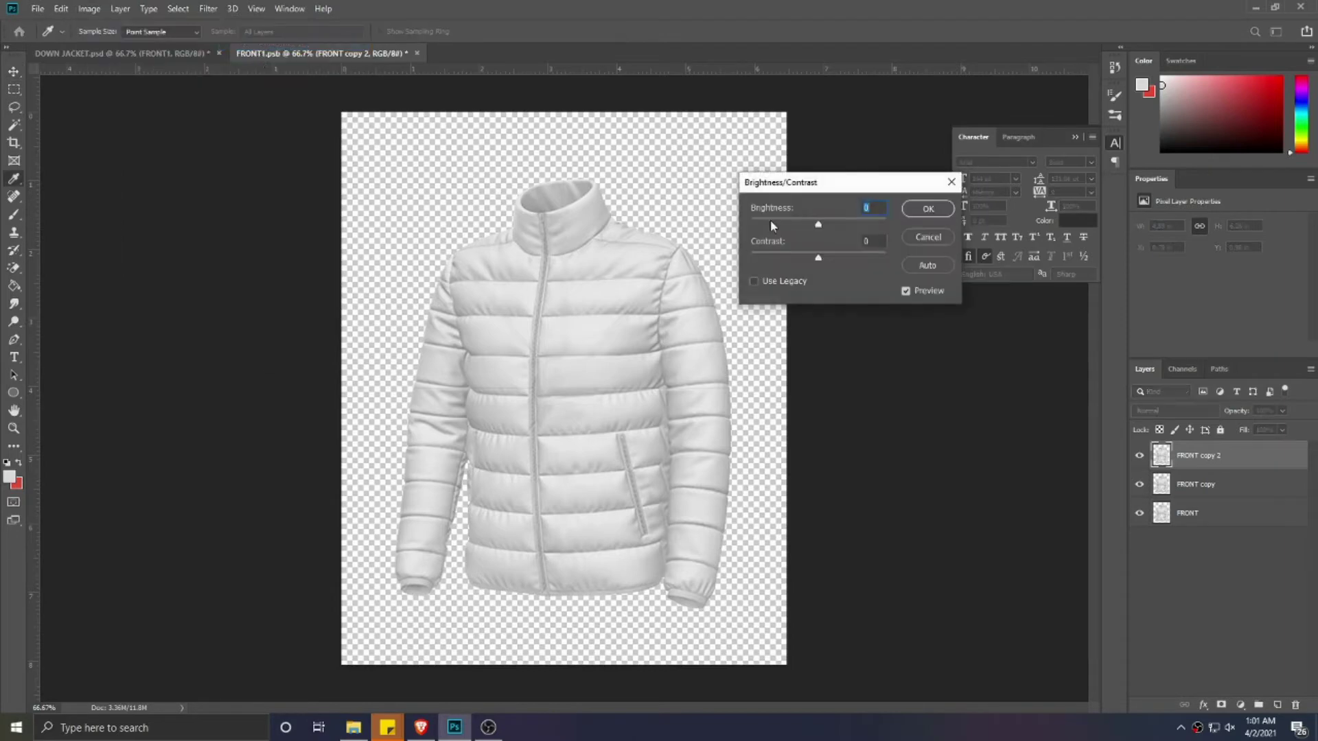
drag(818, 224, 707, 231)
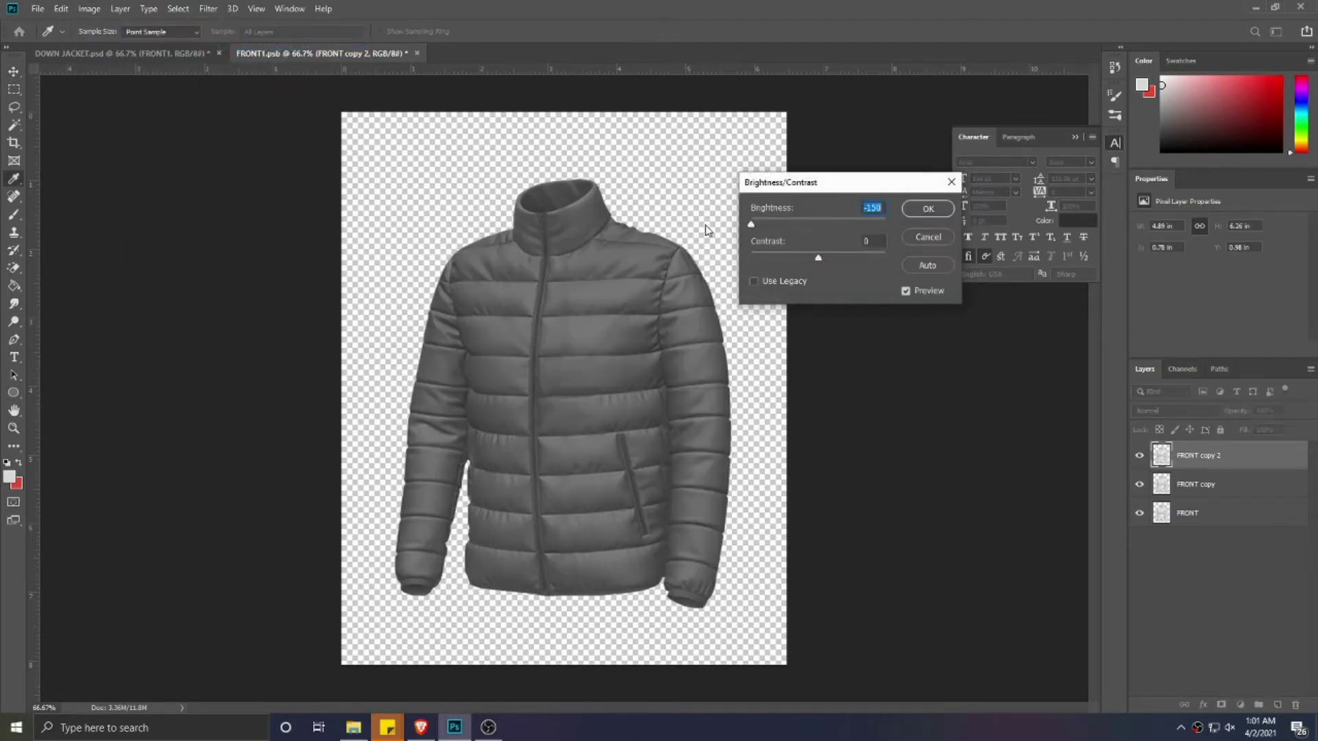
click(927, 210)
- Darken the top jacket copy a second time with Brightness/Contrast until it looks nearly black
click(89, 8)
mouse_move(96, 45)
click(260, 45)
drag(818, 224, 722, 227)
click(928, 209)
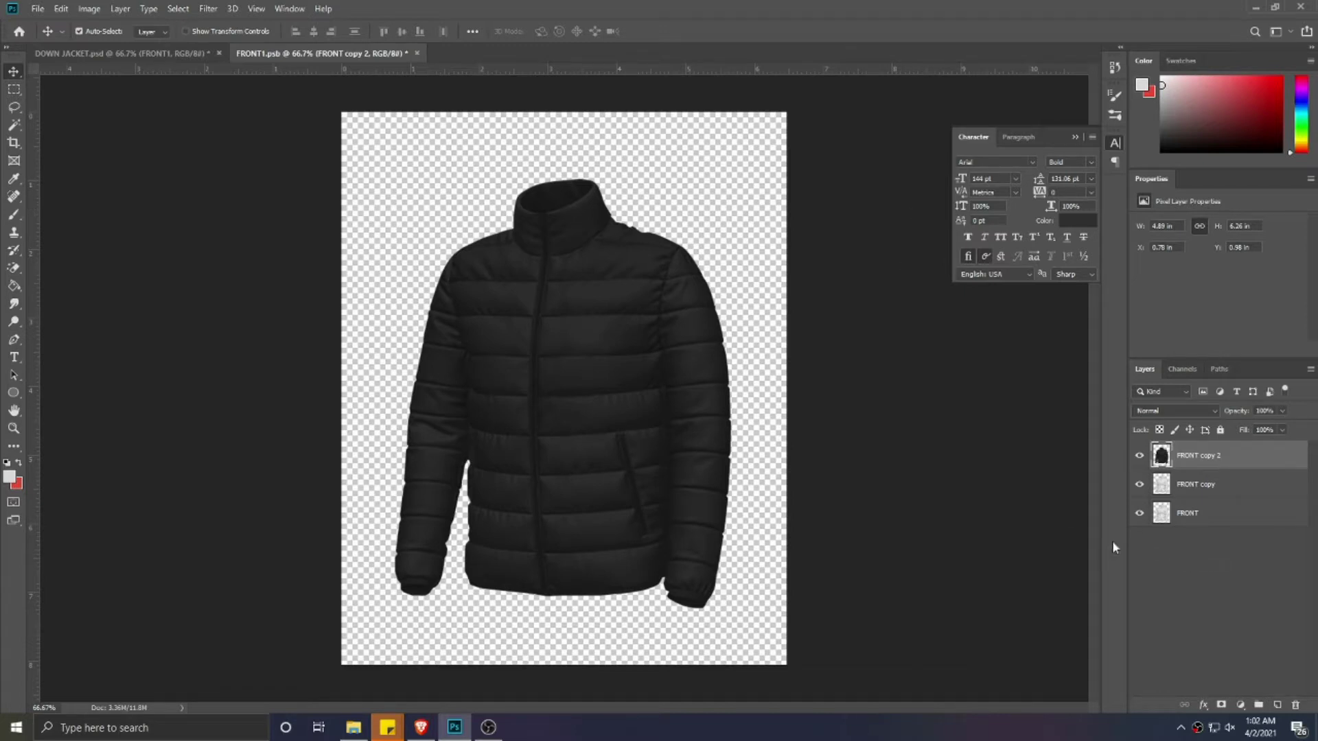
- Set FRONT copy 2 to Screen and FRONT copy to Linear Burn, and group the two copies
click(1179, 412)
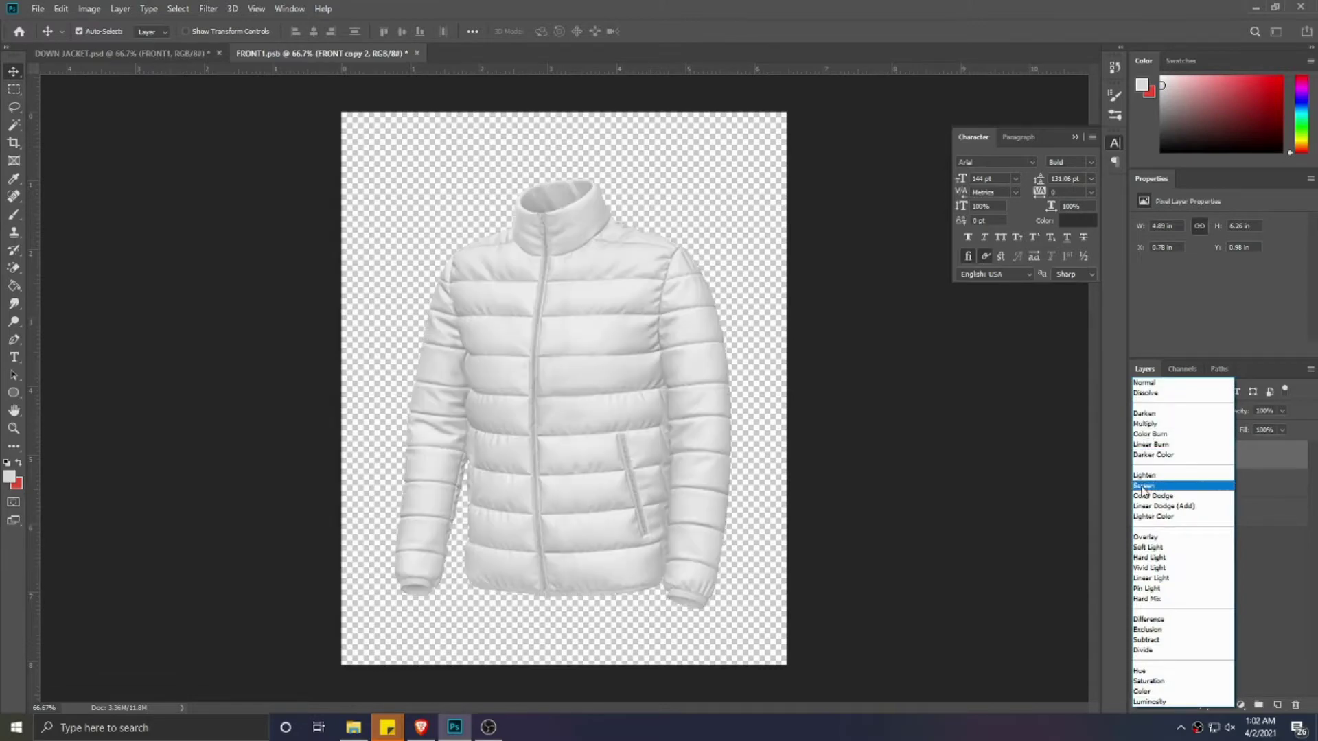
click(1142, 485)
click(1201, 487)
click(1171, 410)
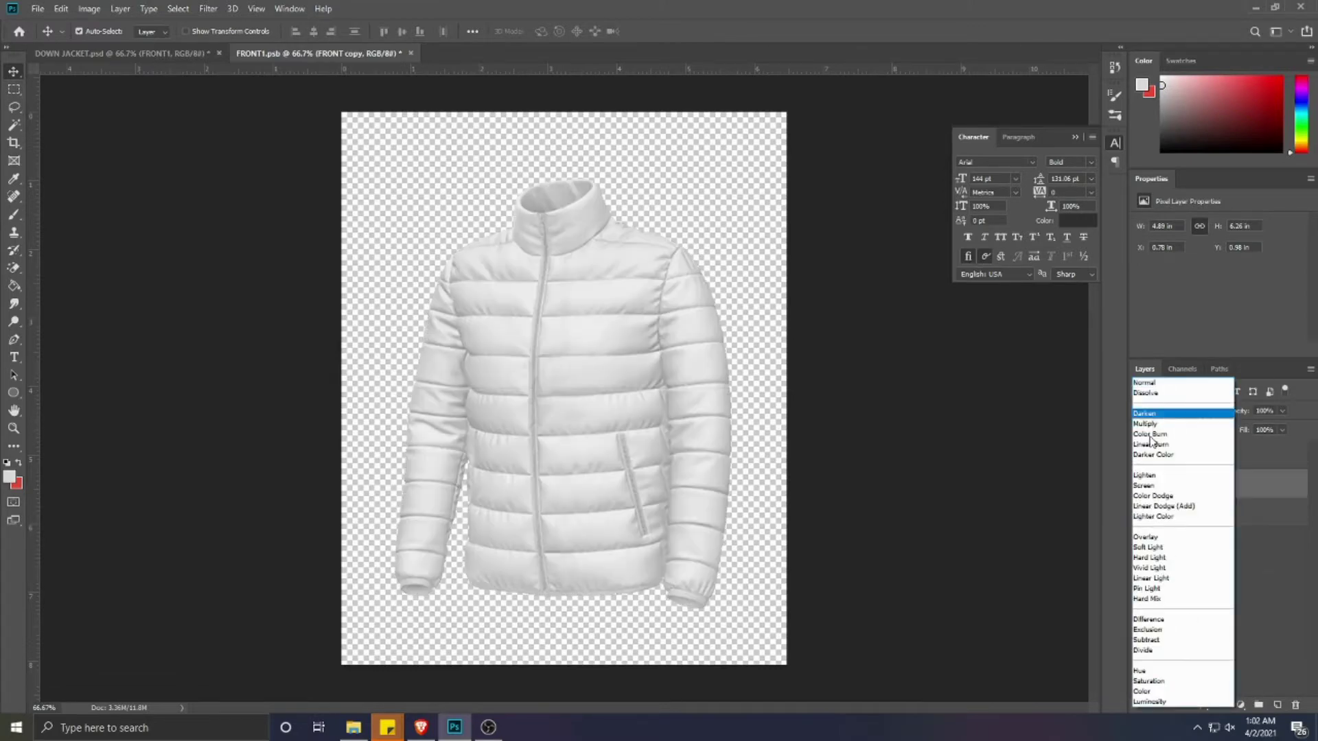
click(1151, 443)
shift+click(1189, 458)
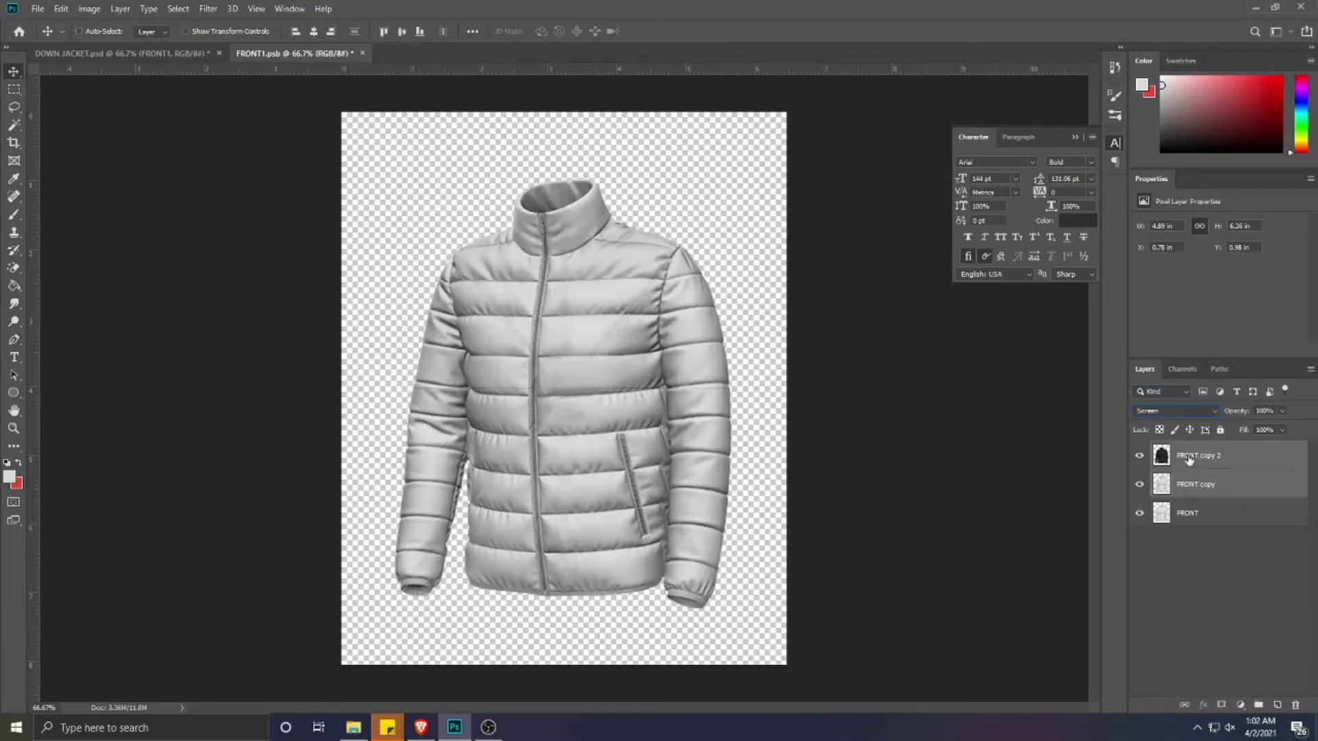
key(ctrl+g)
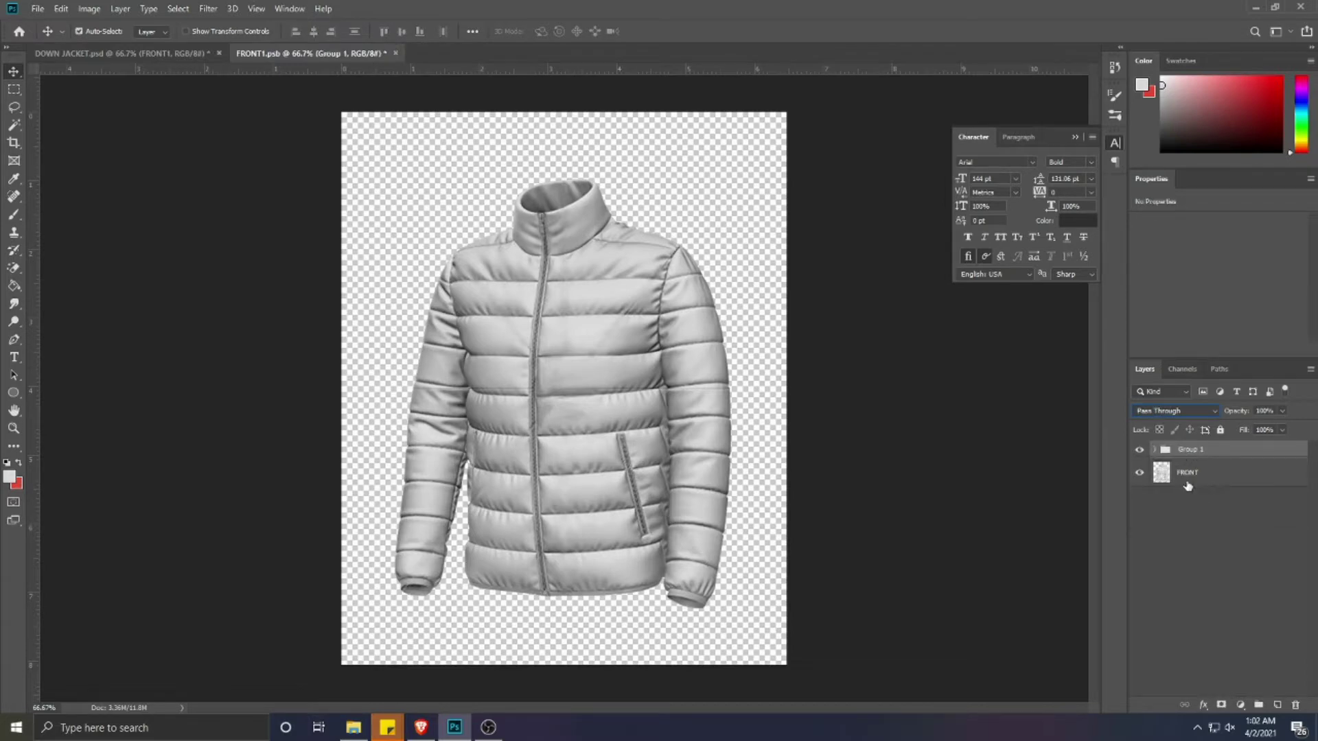
- Add a Solid Color fill layer in red e74c3c above FRONT, masked to the jacket's outline
click(1187, 481)
ctrl+click(1161, 472)
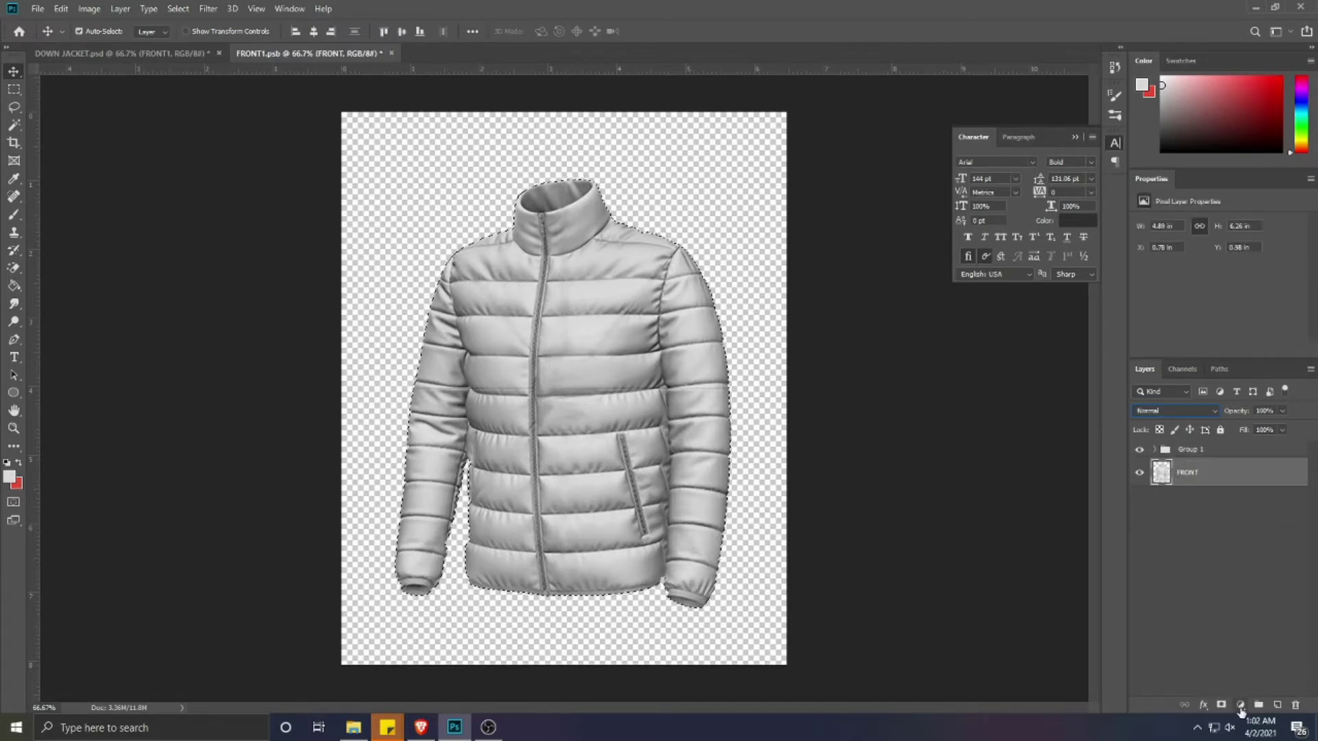
click(1240, 707)
click(1228, 467)
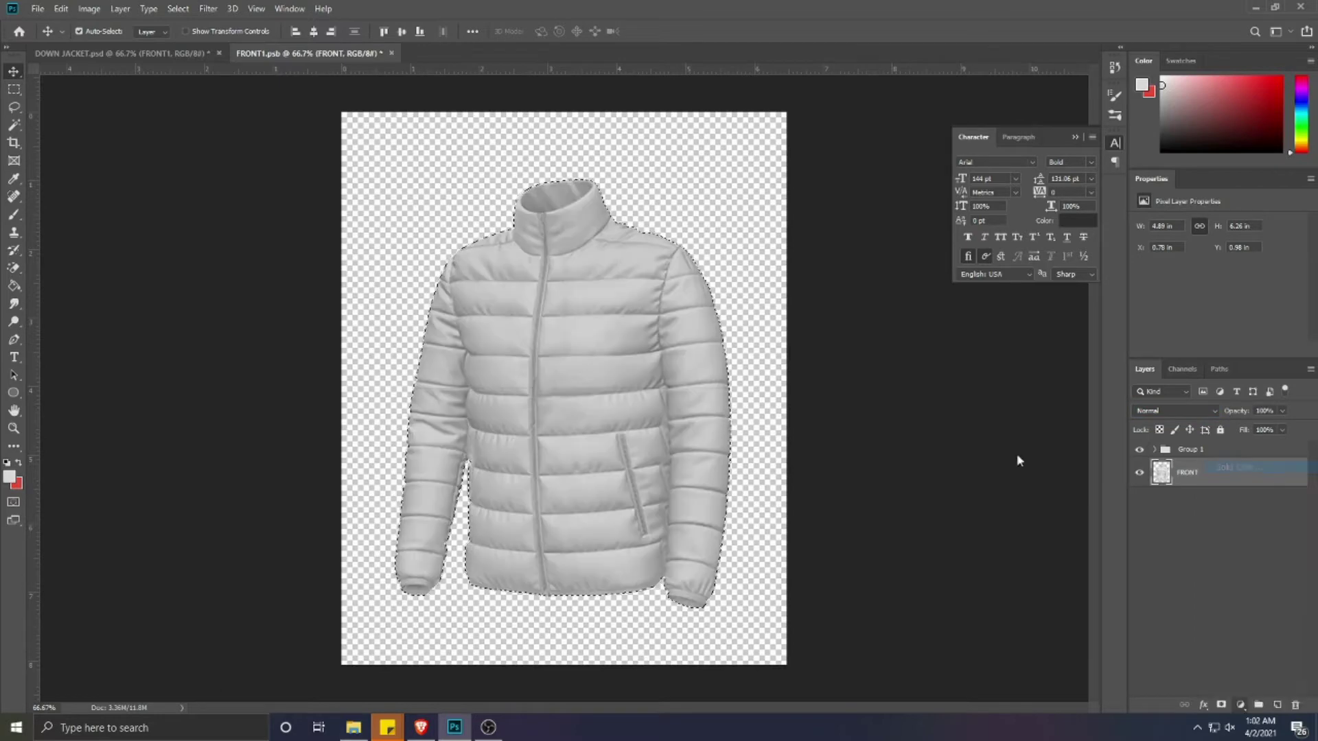
click(20, 483)
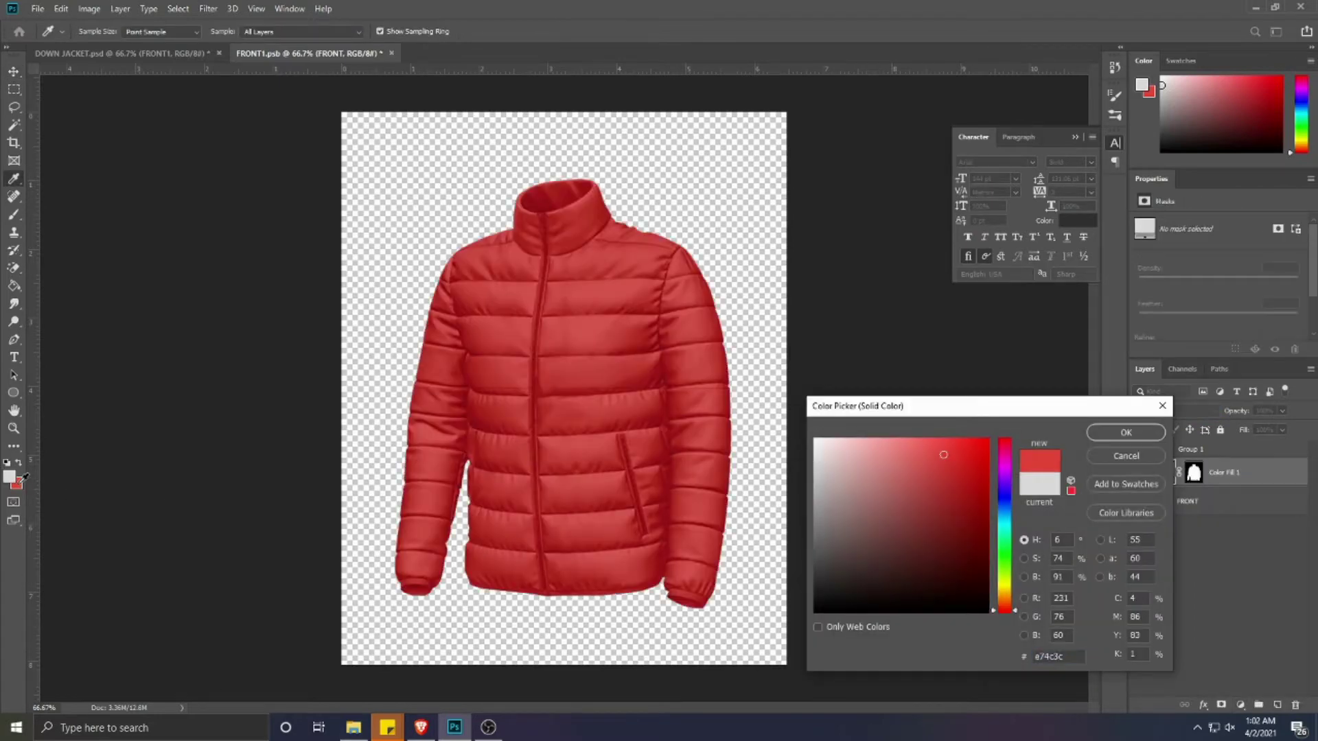
click(1126, 433)
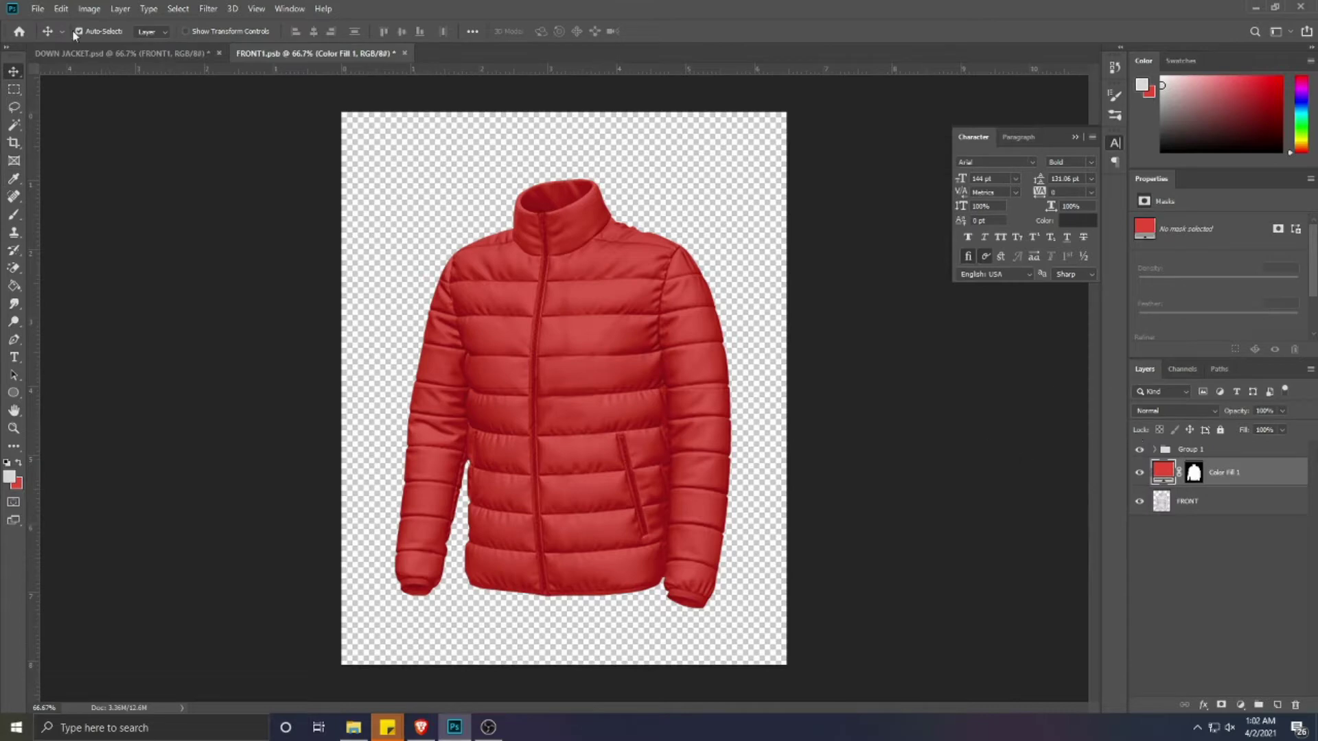
- In DOWN JACKET.psd, swap the colours so red e74c3c is the foreground colour, and return to FRONT1.psb
click(100, 53)
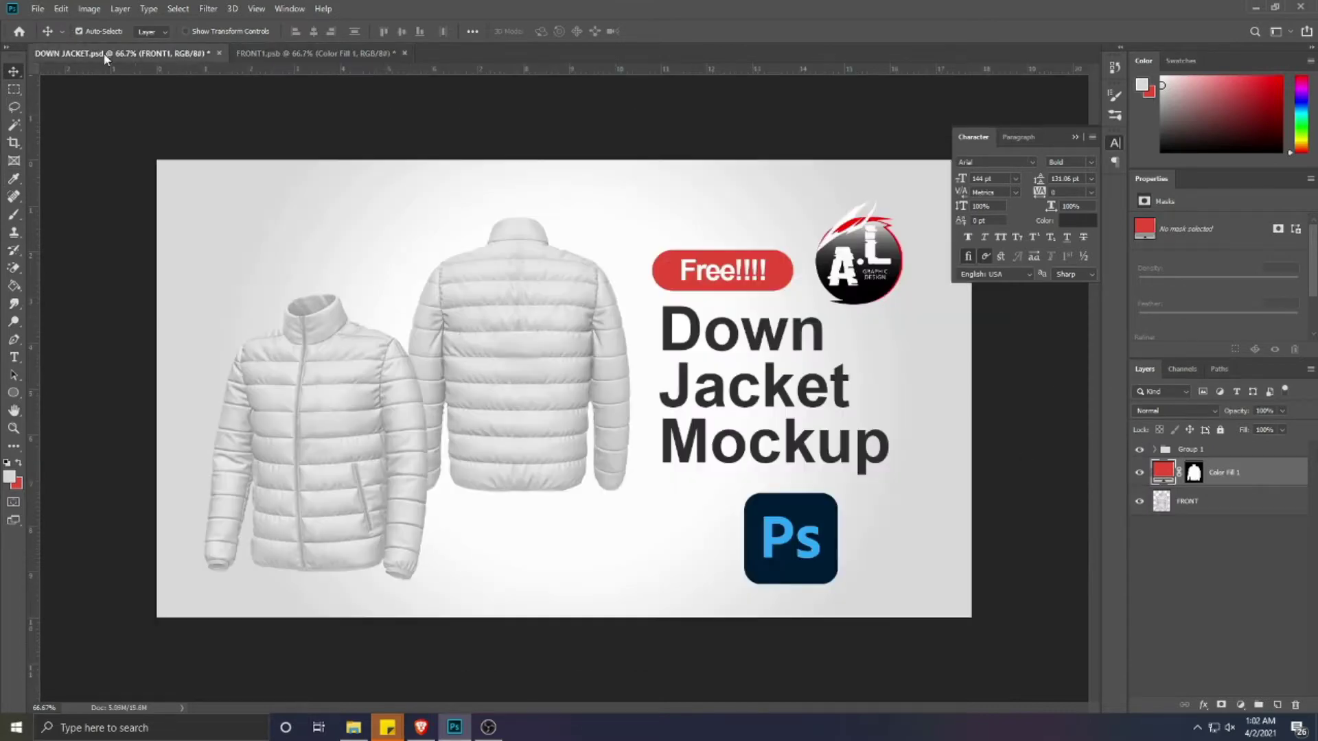
click(19, 464)
click(10, 476)
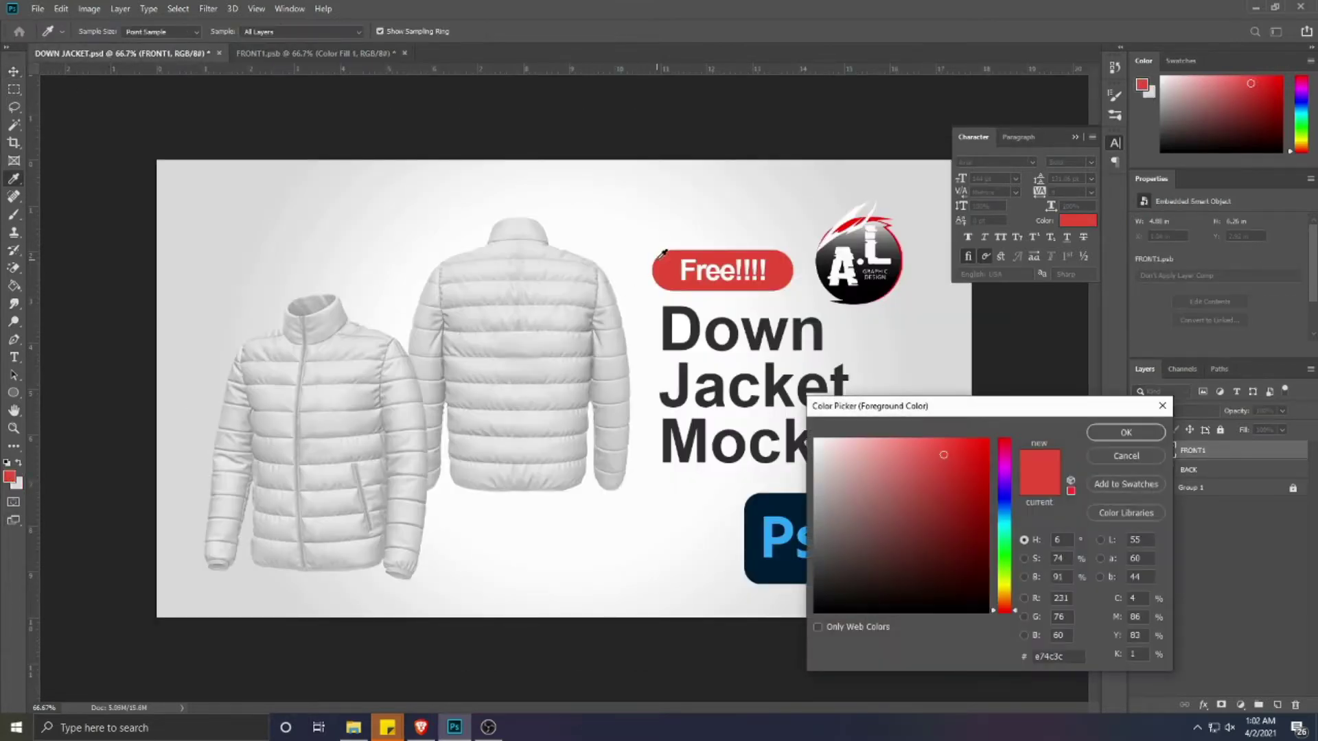
click(1149, 433)
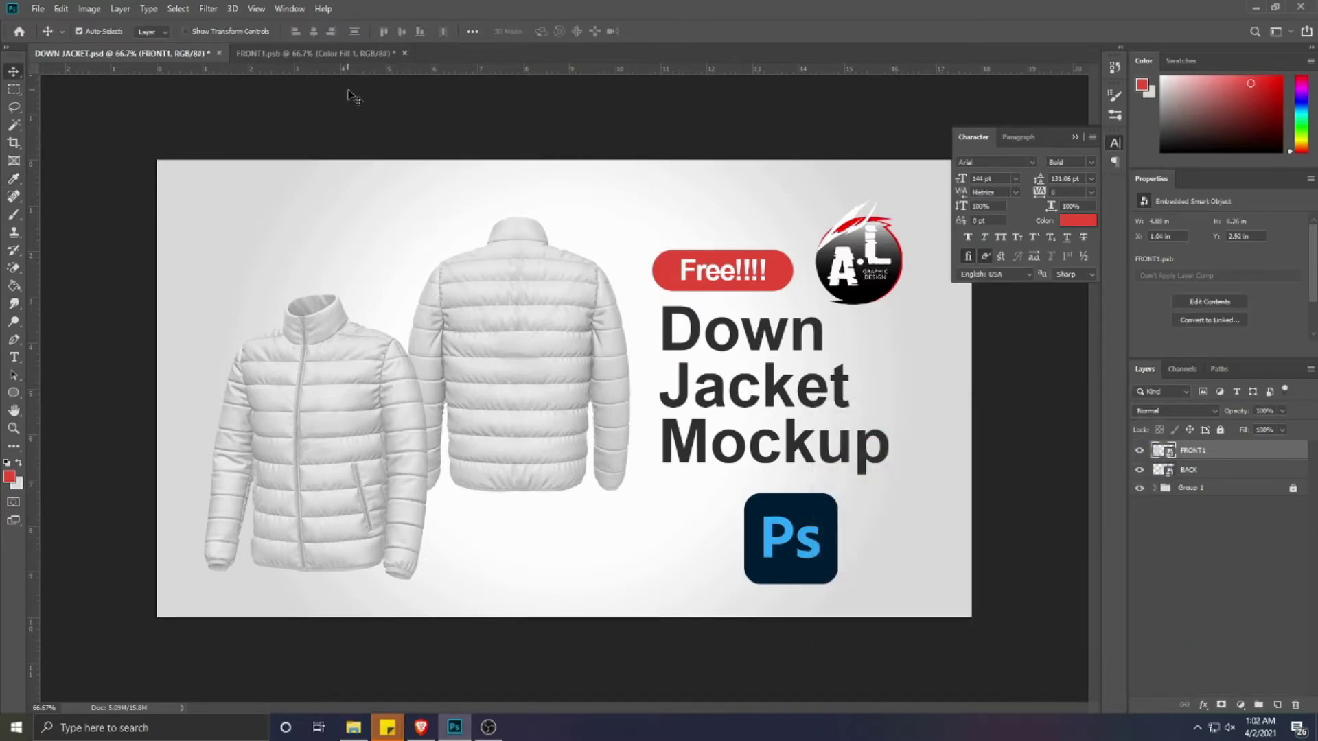
click(289, 54)
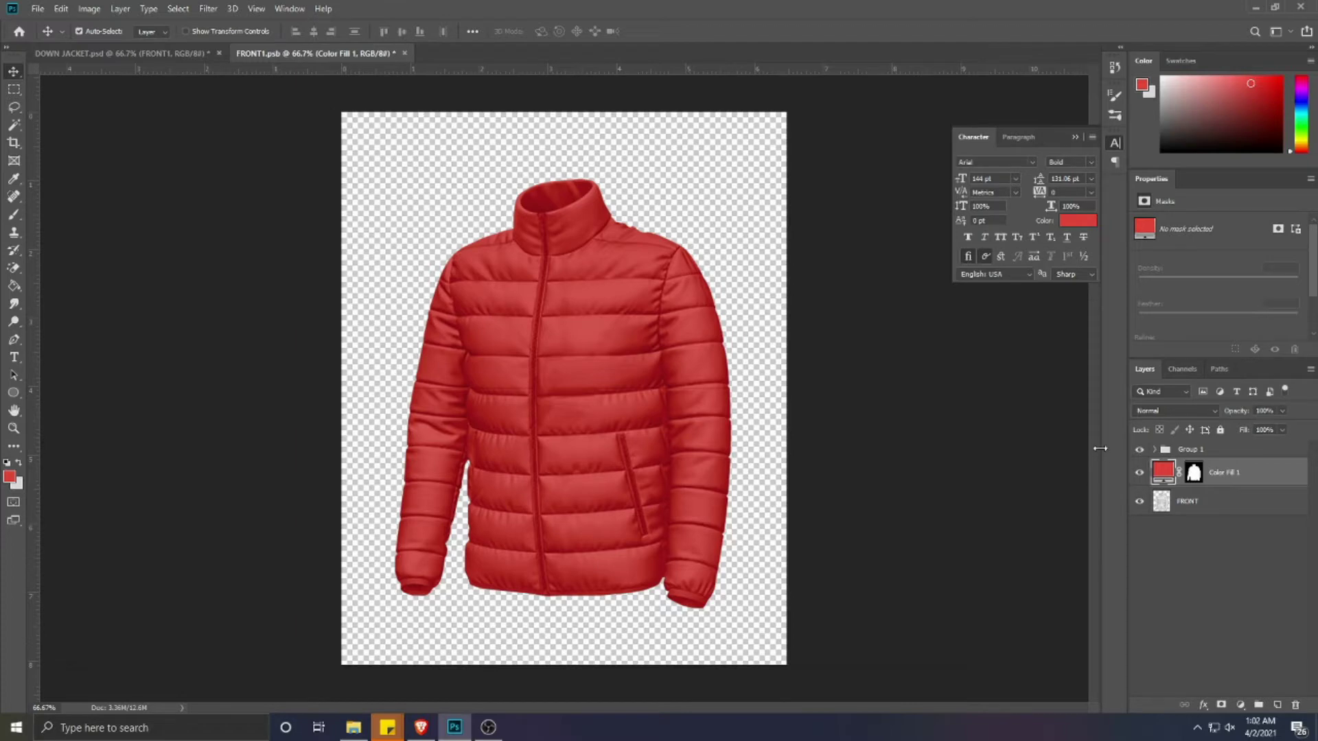
- Expand Group 1 and select the FRONT copy 2 layer inside it
click(1155, 451)
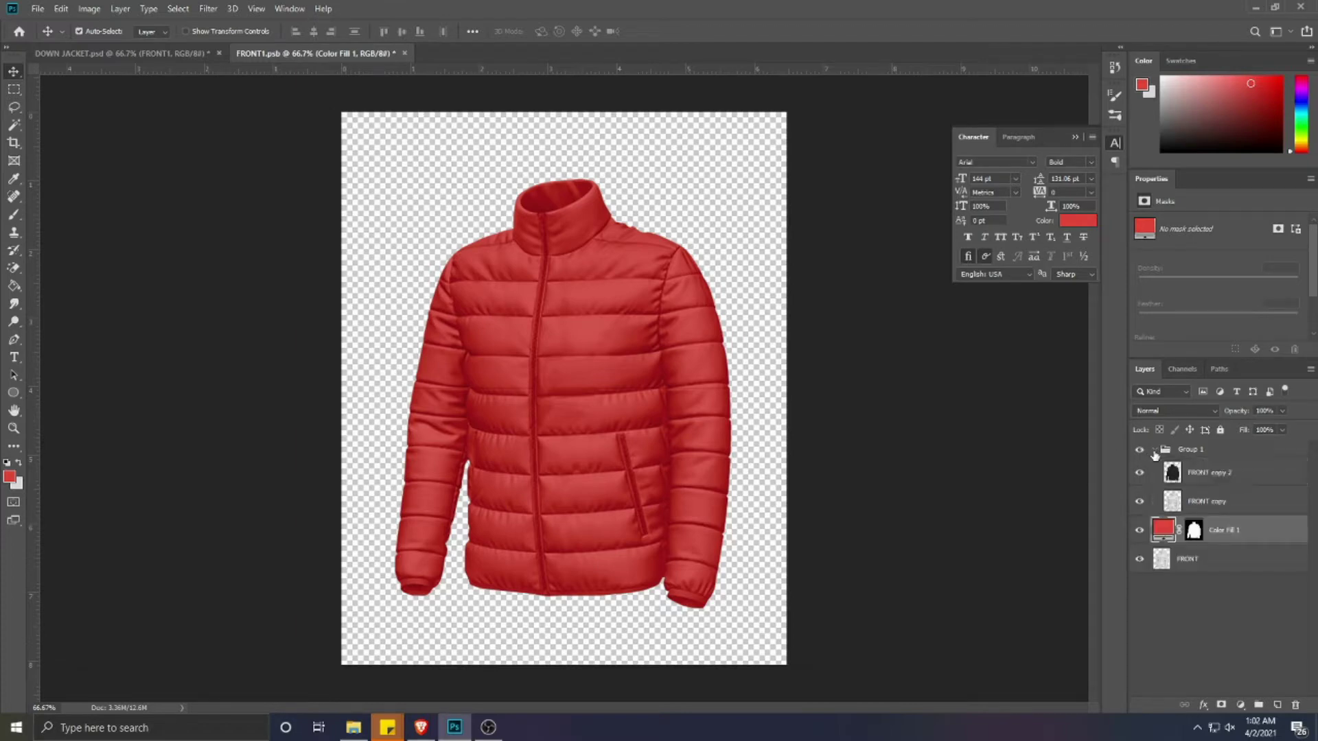
click(1213, 476)
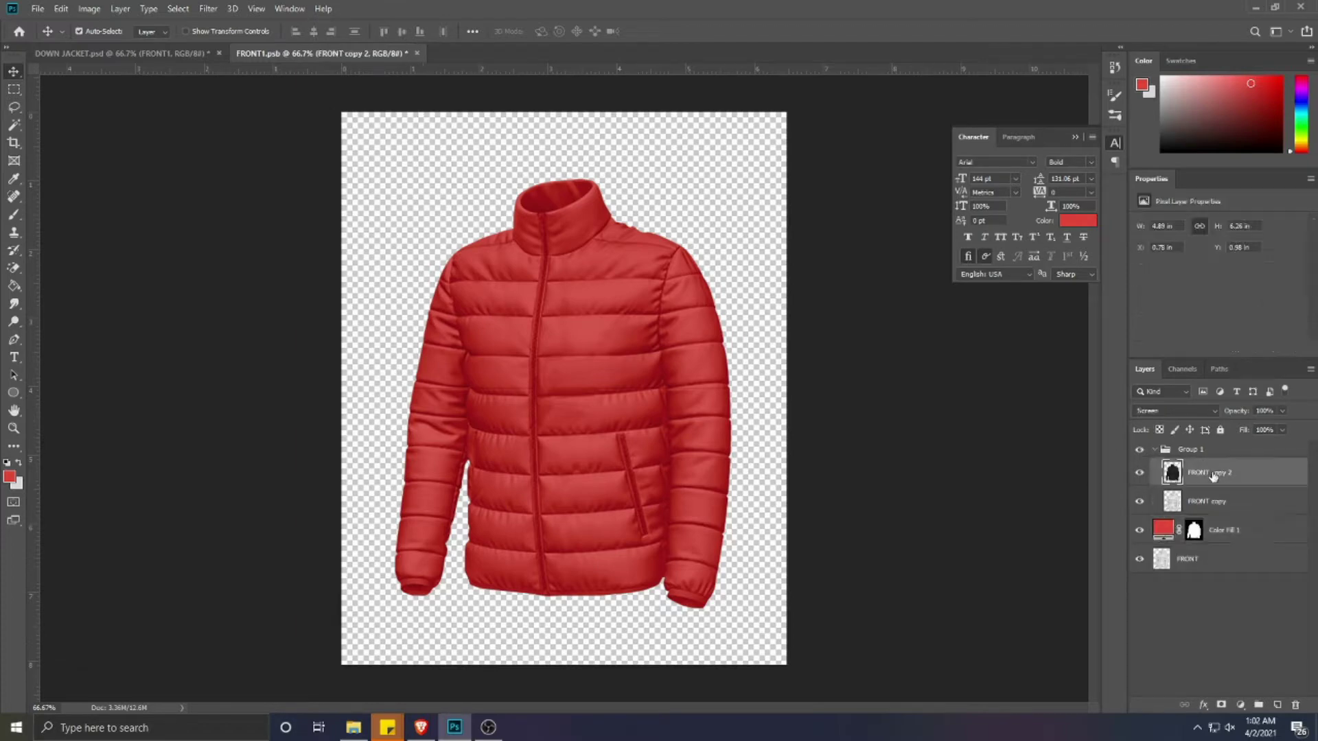
click(89, 9)
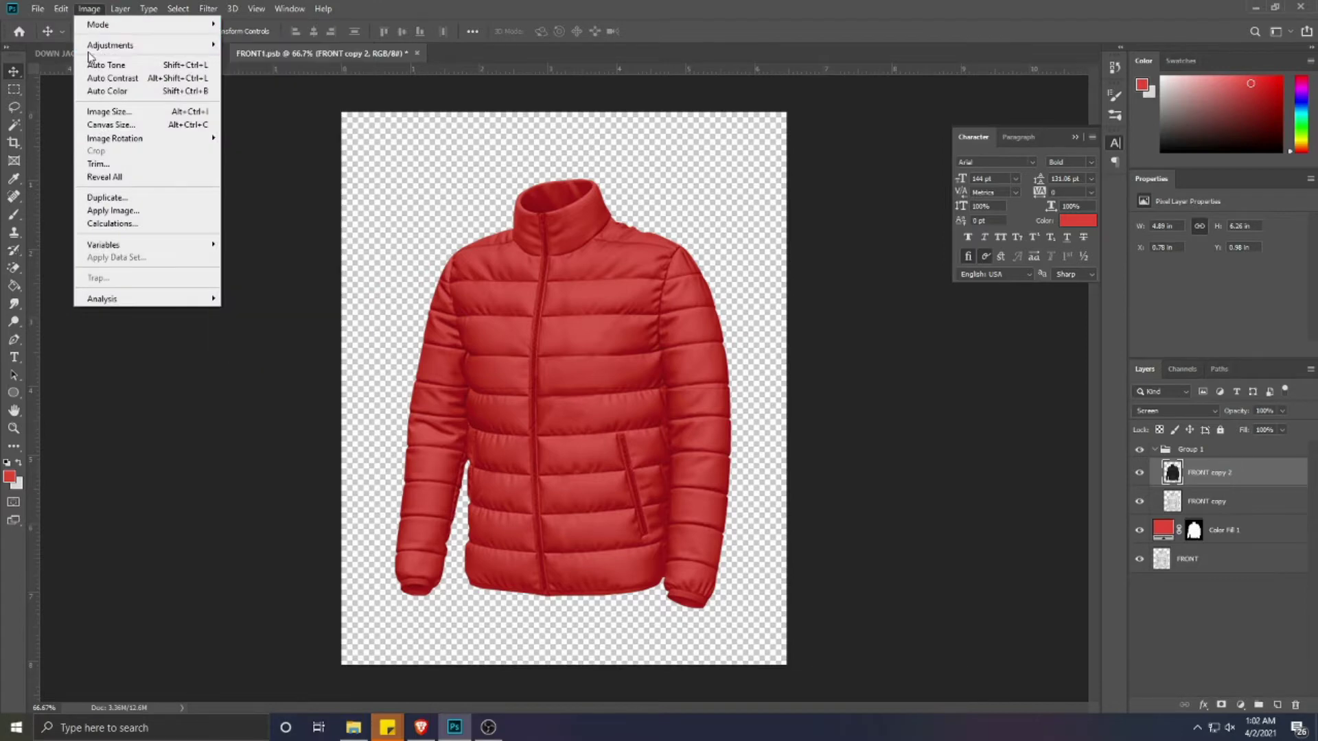
mouse_move(103, 46)
click(252, 71)
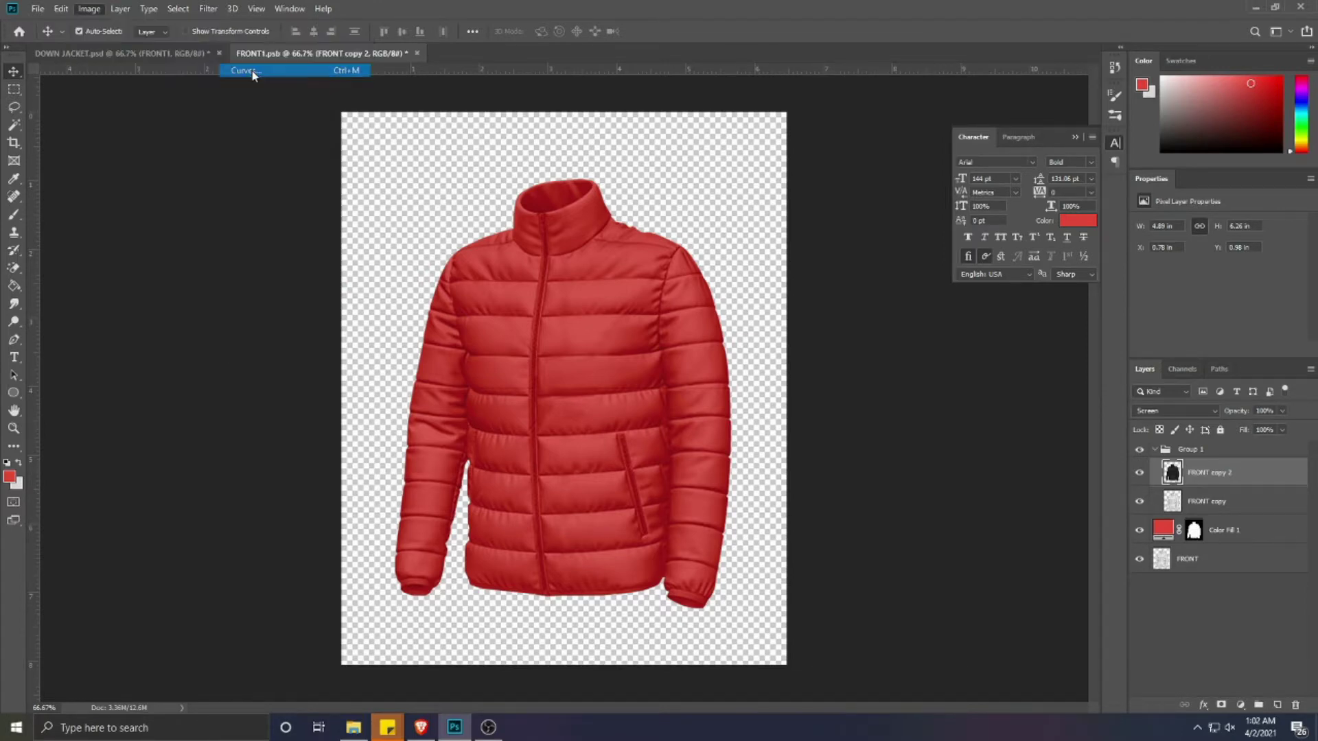
drag(994, 454, 946, 458)
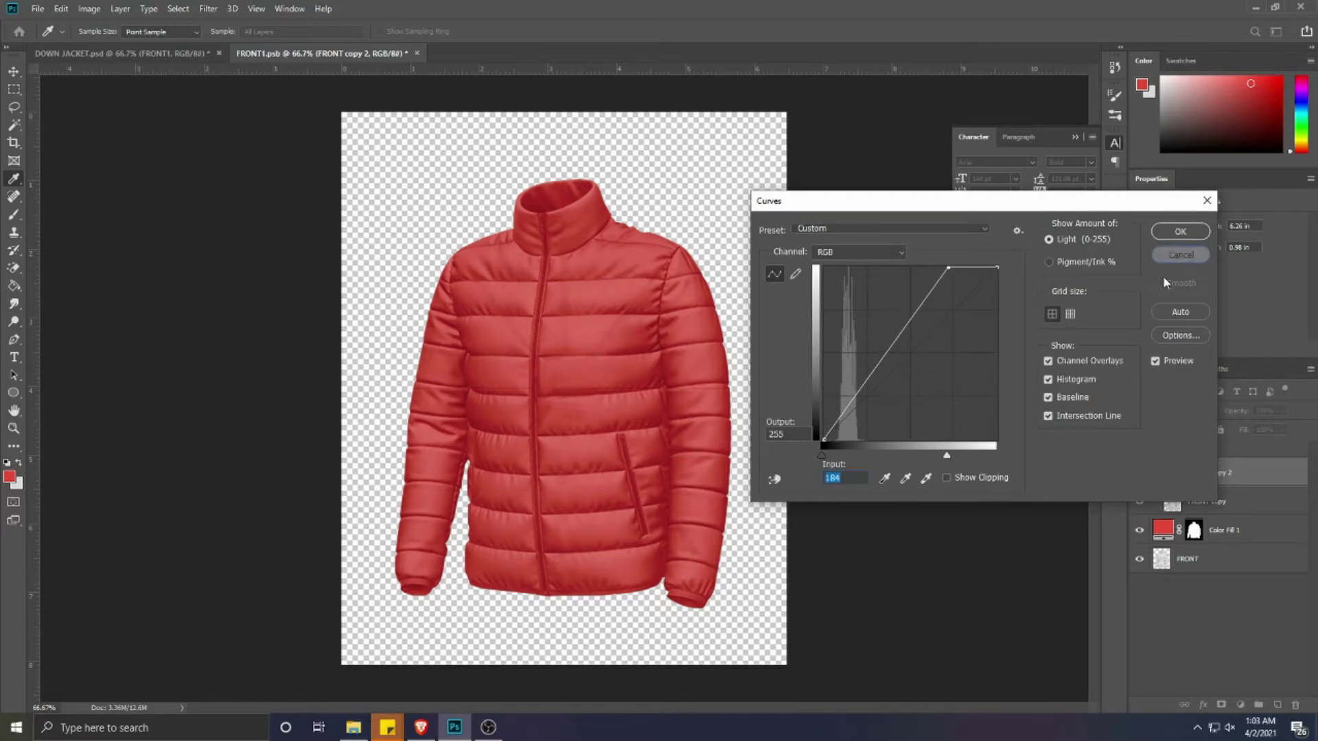
click(1167, 257)
- Add a Curves adjustment clipped to FRONT copy 2 with the white point's input at 160, and lock Group 1
click(1240, 706)
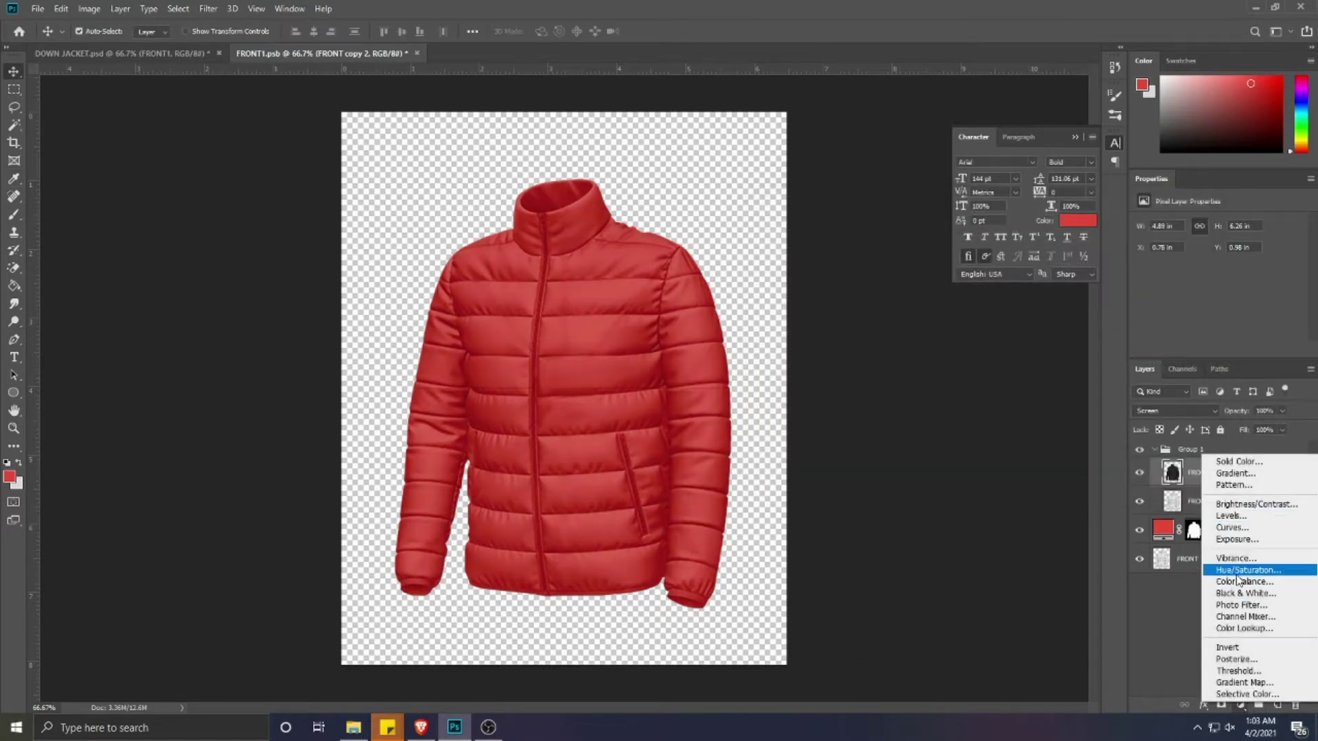
click(1231, 527)
right_click(1241, 482)
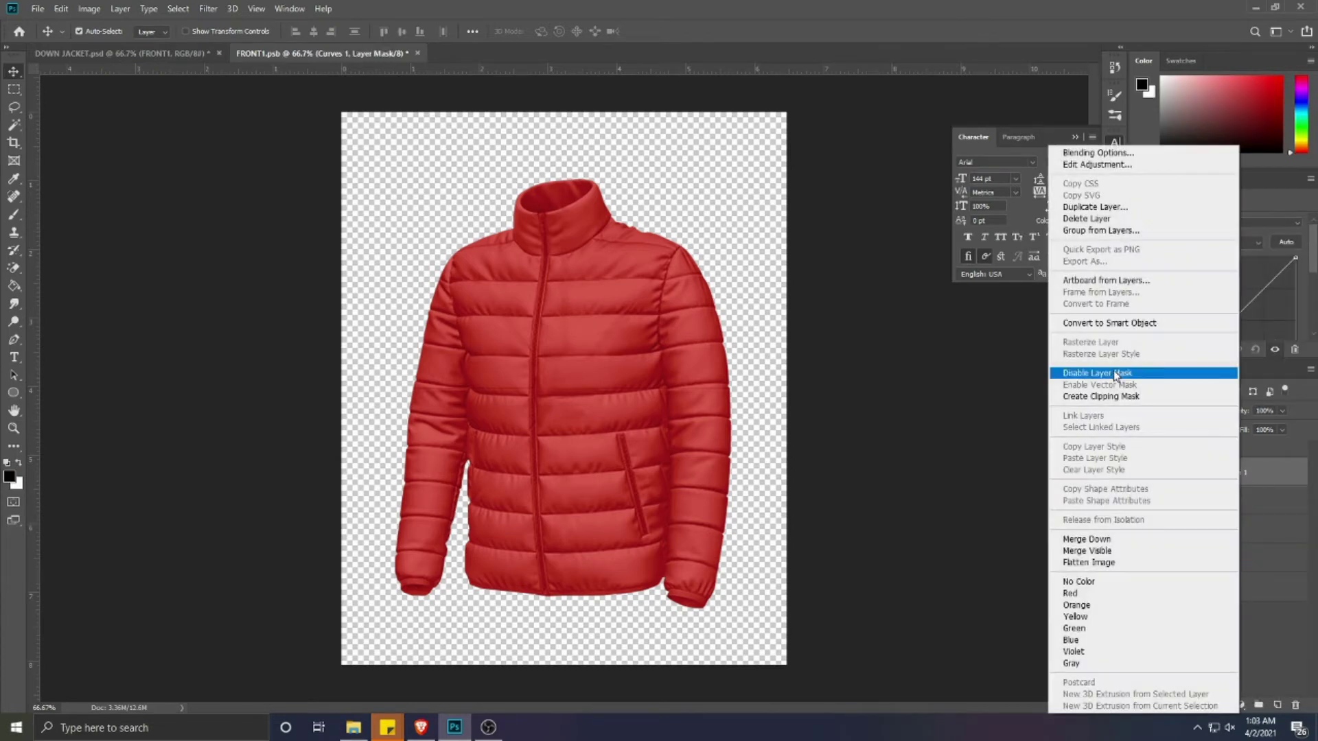
click(1108, 396)
scroll(1294, 302, down, 2)
drag(1297, 304, 1249, 296)
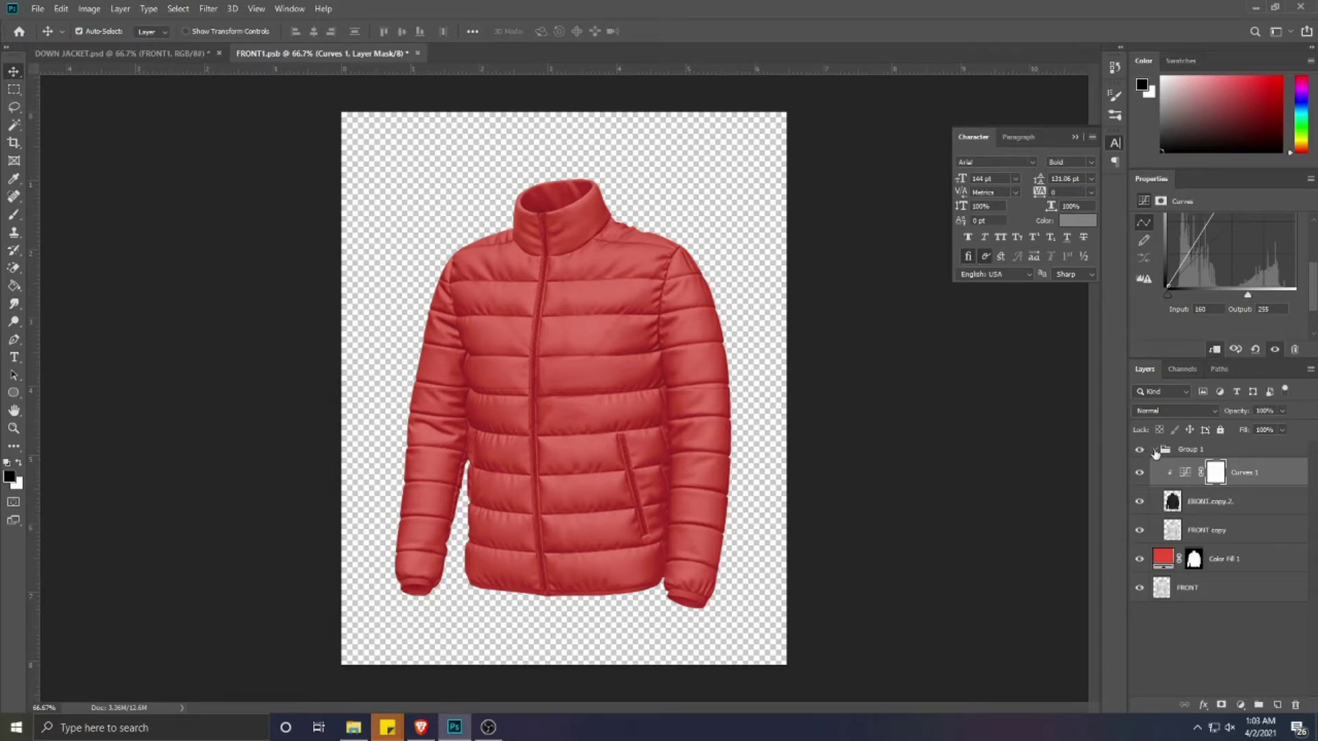
click(1206, 449)
click(1220, 430)
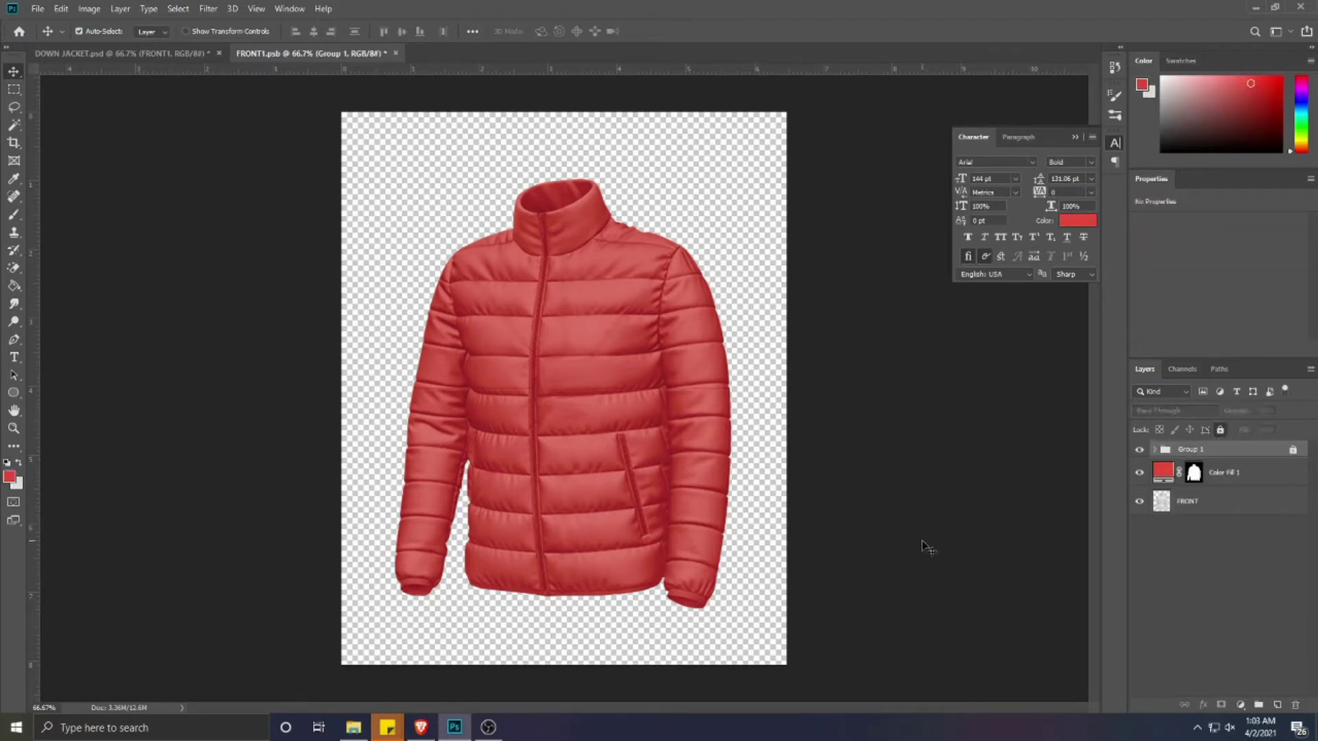
- With FRONT selected, start a Pen path at the shoulder of the pocket-side sleeve and trace the armhole seam down to the panel above the pocket
click(1203, 501)
scroll(641, 265, up, 5)
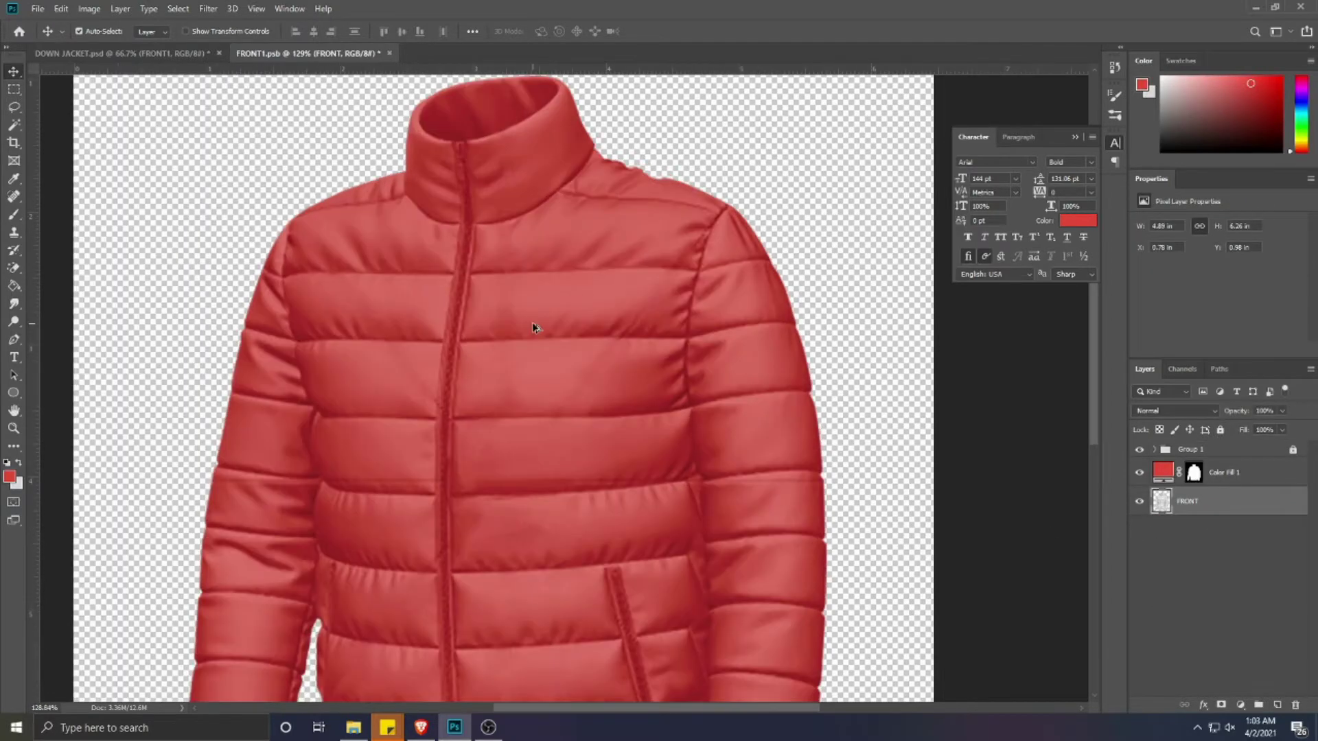
click(14, 339)
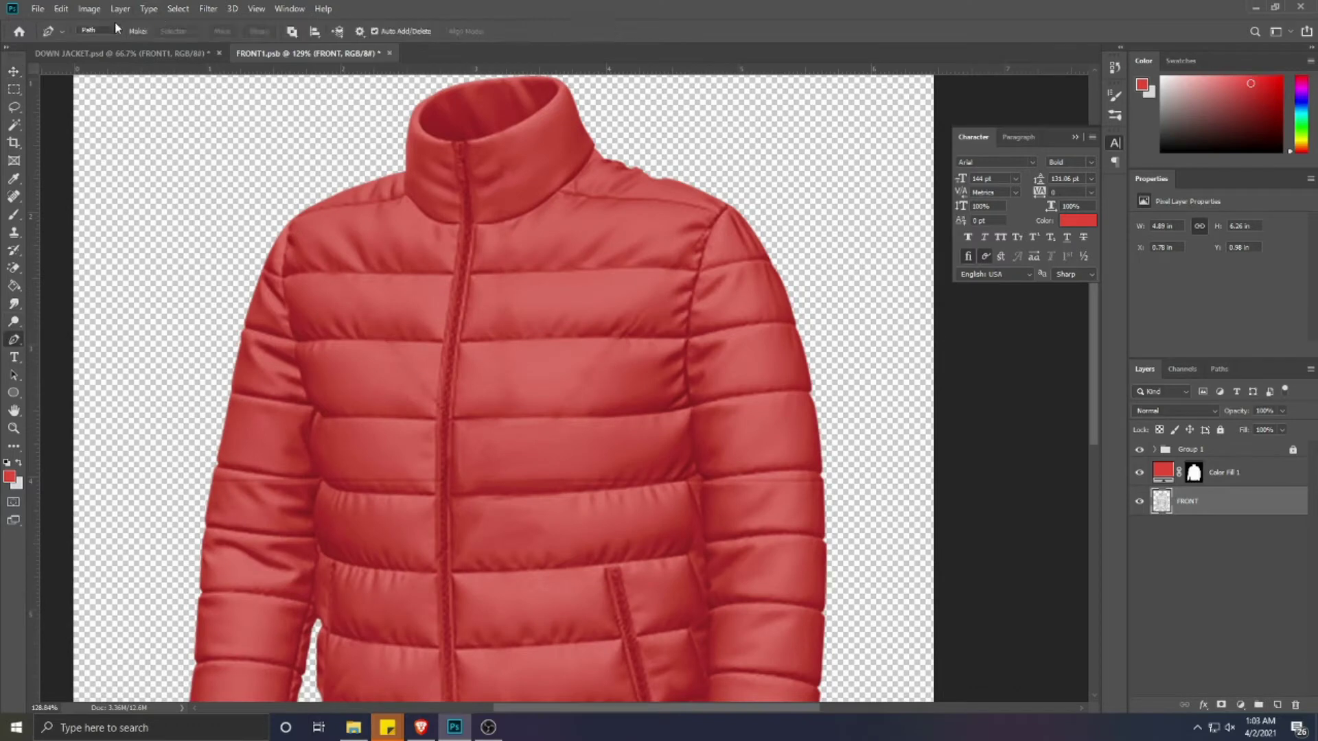
scroll(769, 240, up, 6)
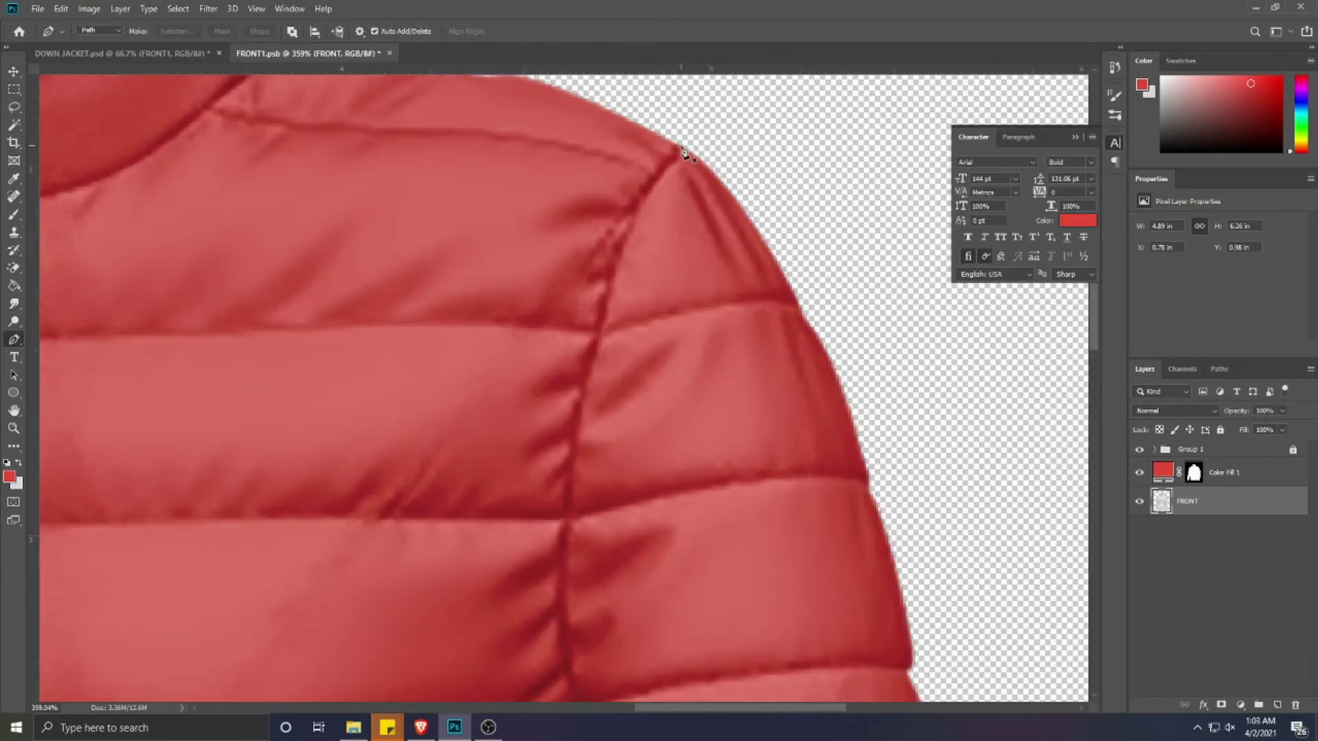
click(680, 146)
click(602, 320)
scroll(587, 384, down, 3)
drag(582, 397, 583, 418)
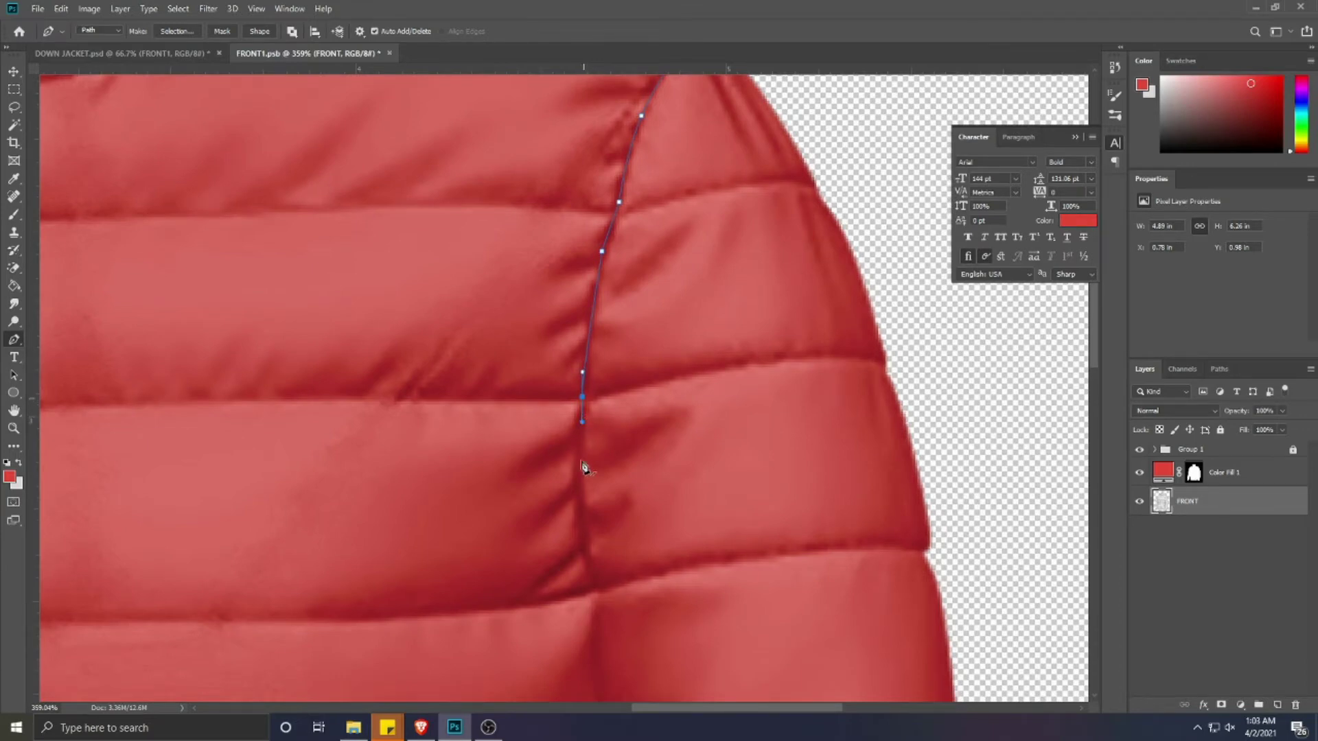
drag(599, 589, 520, 342)
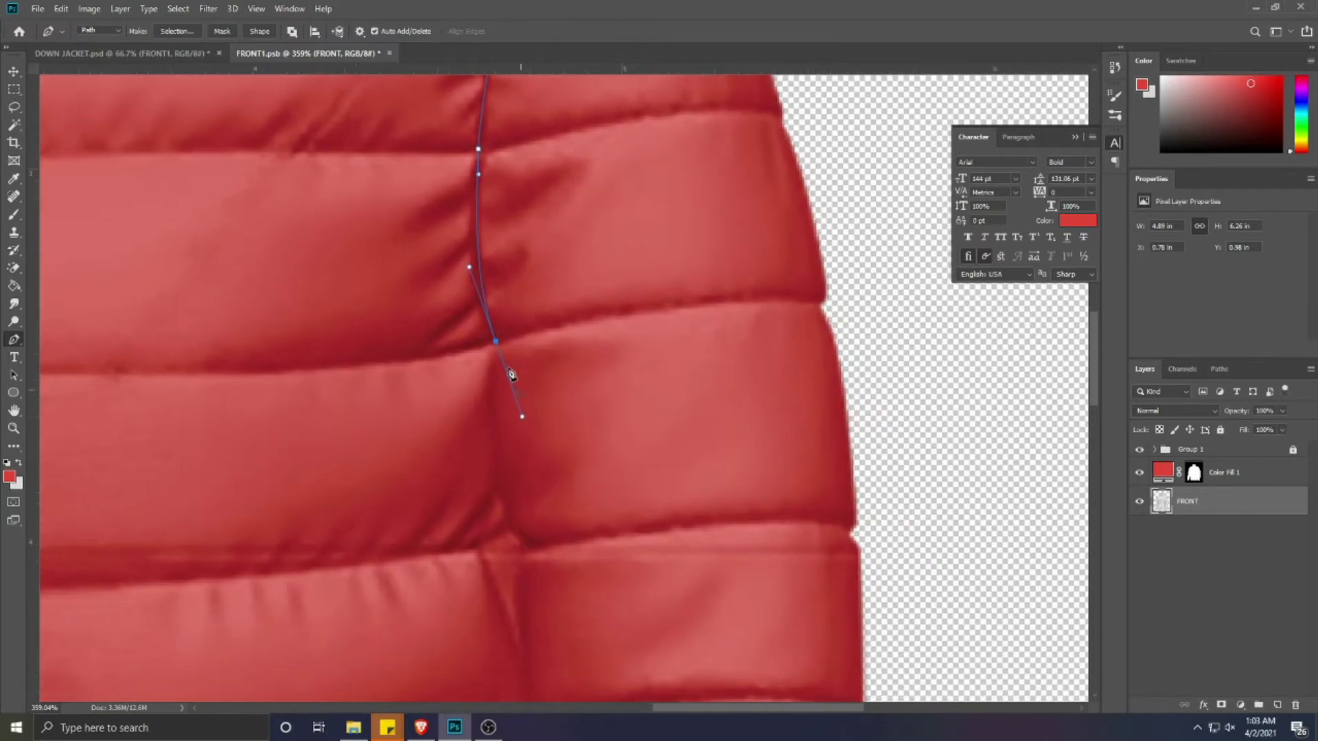
alt+click(496, 342)
drag(498, 447, 507, 495)
click(508, 514)
click(517, 526)
click(528, 546)
drag(531, 557, 482, 365)
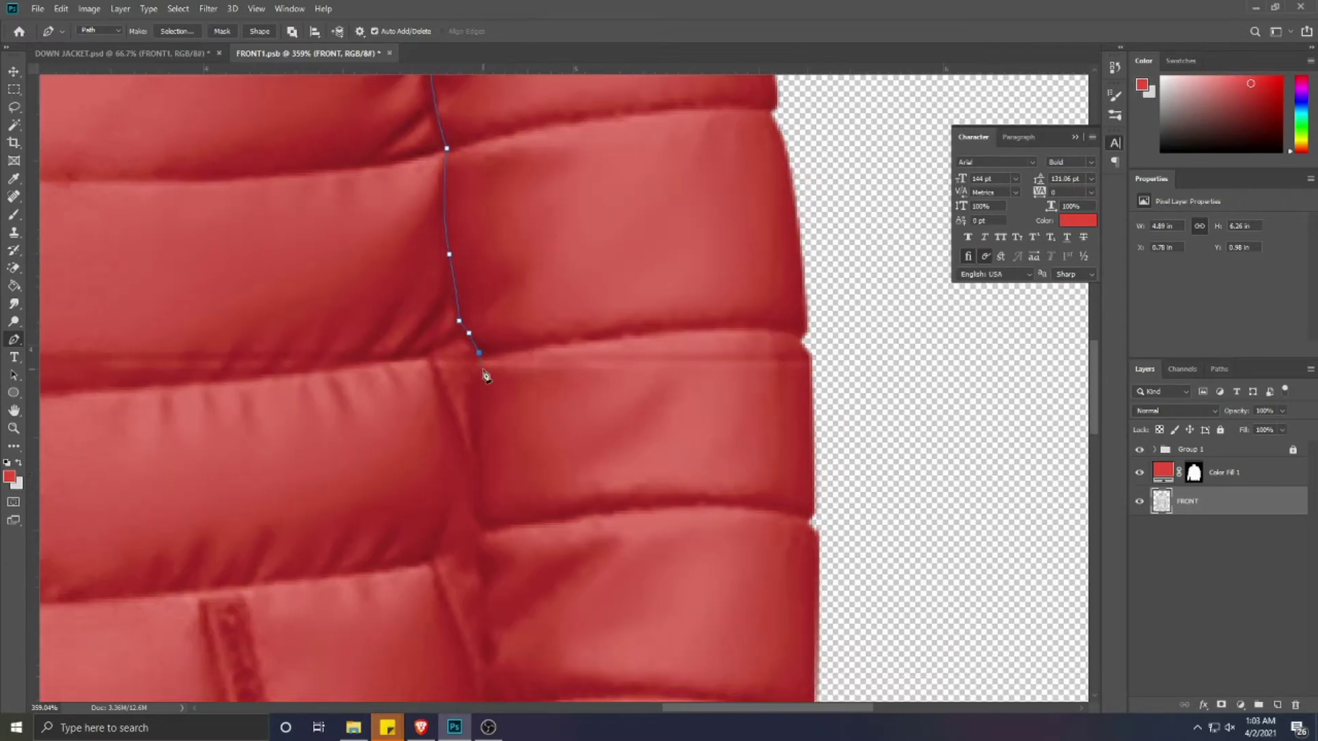
- Continue the path down the edge between body and sleeve, alongside the pocket to its lower part
click(476, 445)
click(477, 481)
click(473, 505)
click(486, 533)
drag(492, 537, 455, 376)
drag(447, 424, 457, 451)
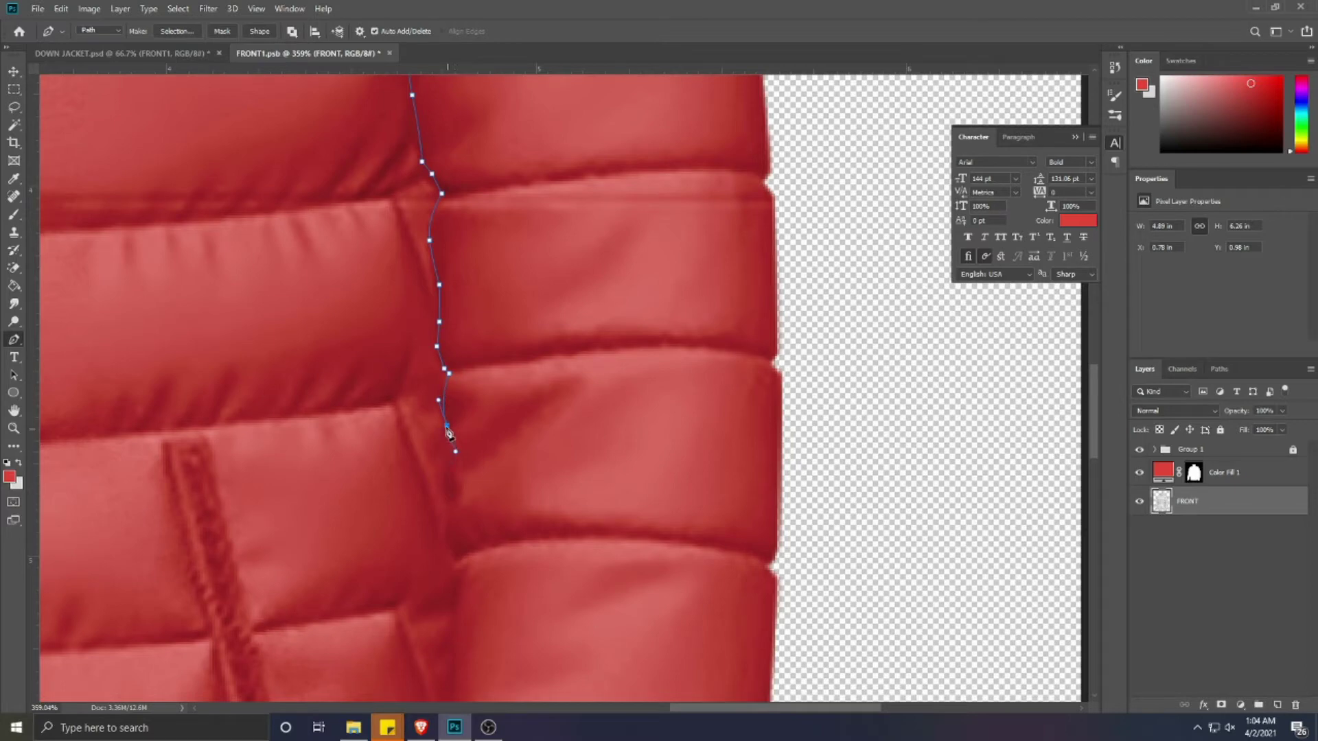
drag(442, 462, 440, 471)
click(451, 505)
click(447, 516)
click(446, 544)
drag(459, 564, 446, 330)
click(447, 349)
click(440, 444)
click(443, 472)
click(440, 487)
click(446, 509)
click(438, 516)
drag(463, 455, 515, 266)
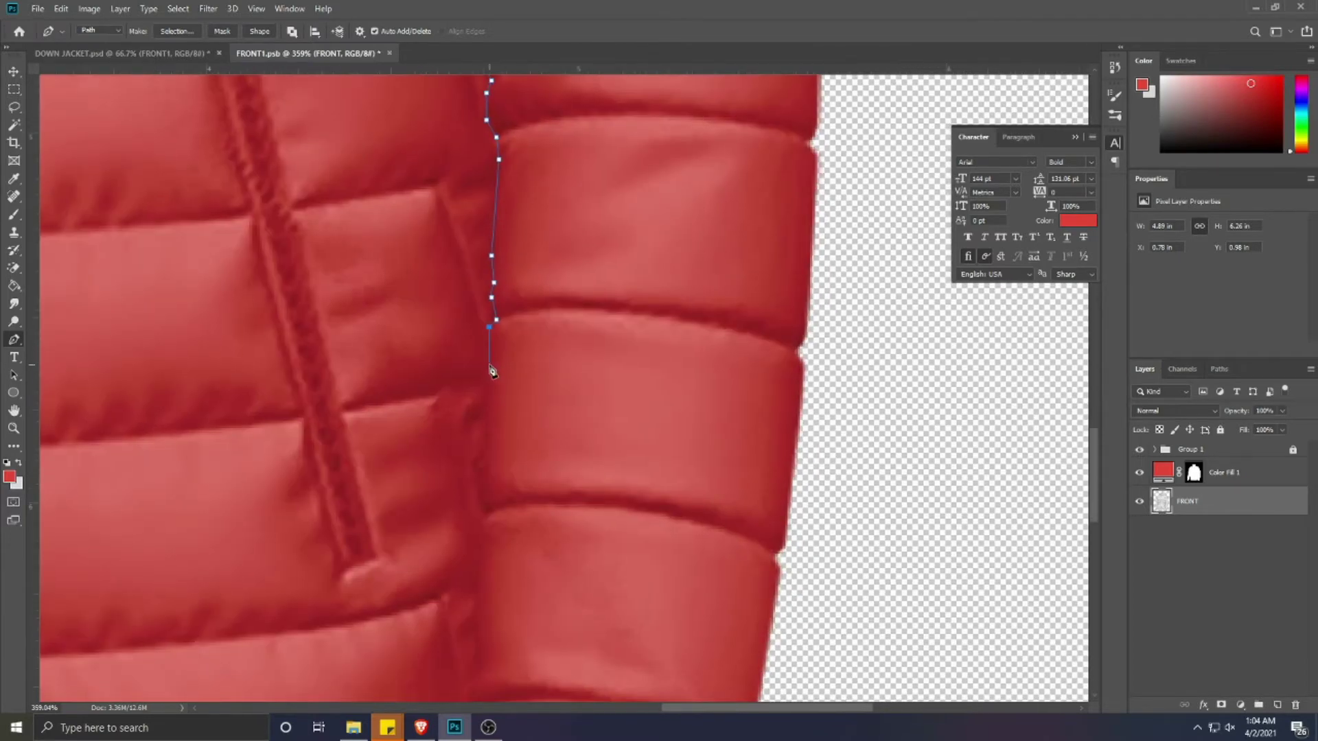
- Continue the Pen path down the edge between body and sleeve, from beside the pocket to the gap at the jacket hem
click(490, 383)
click(479, 455)
click(472, 465)
click(473, 486)
click(479, 487)
click(484, 510)
click(484, 521)
drag(484, 549, 540, 373)
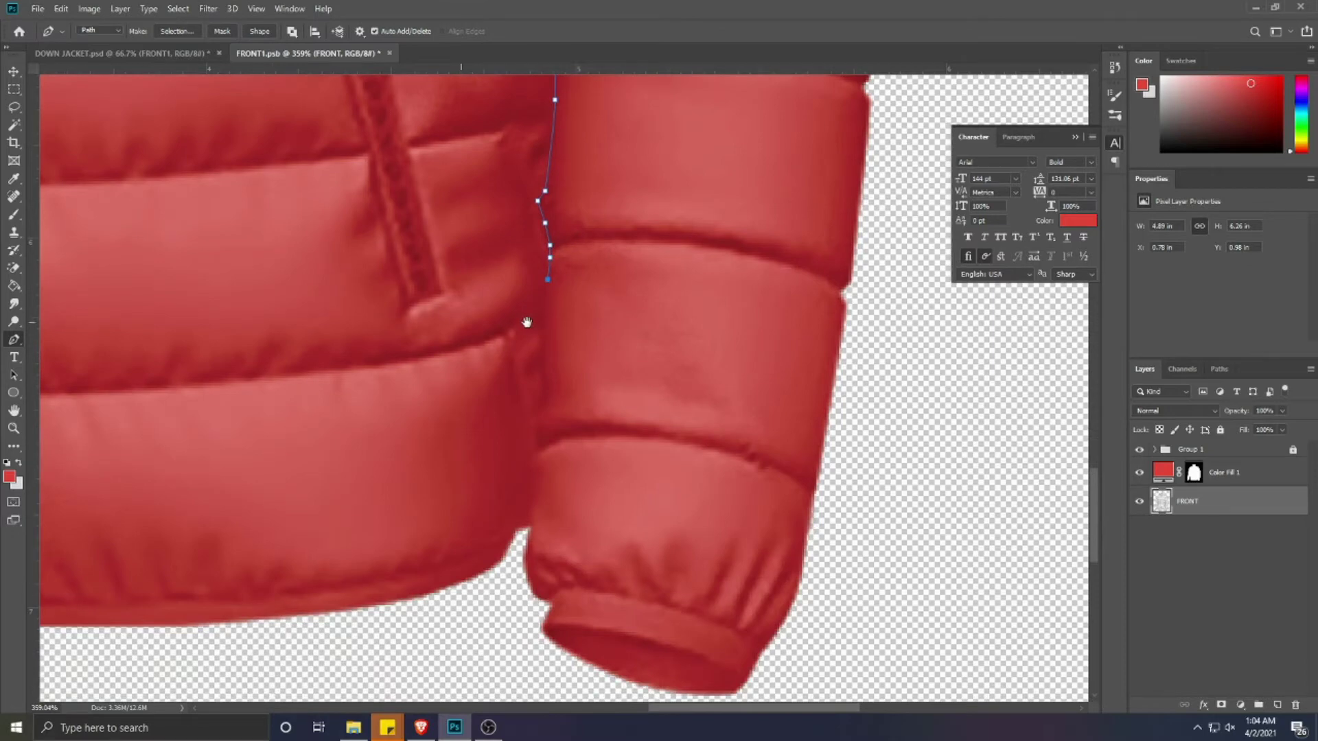
click(542, 392)
drag(543, 465, 524, 358)
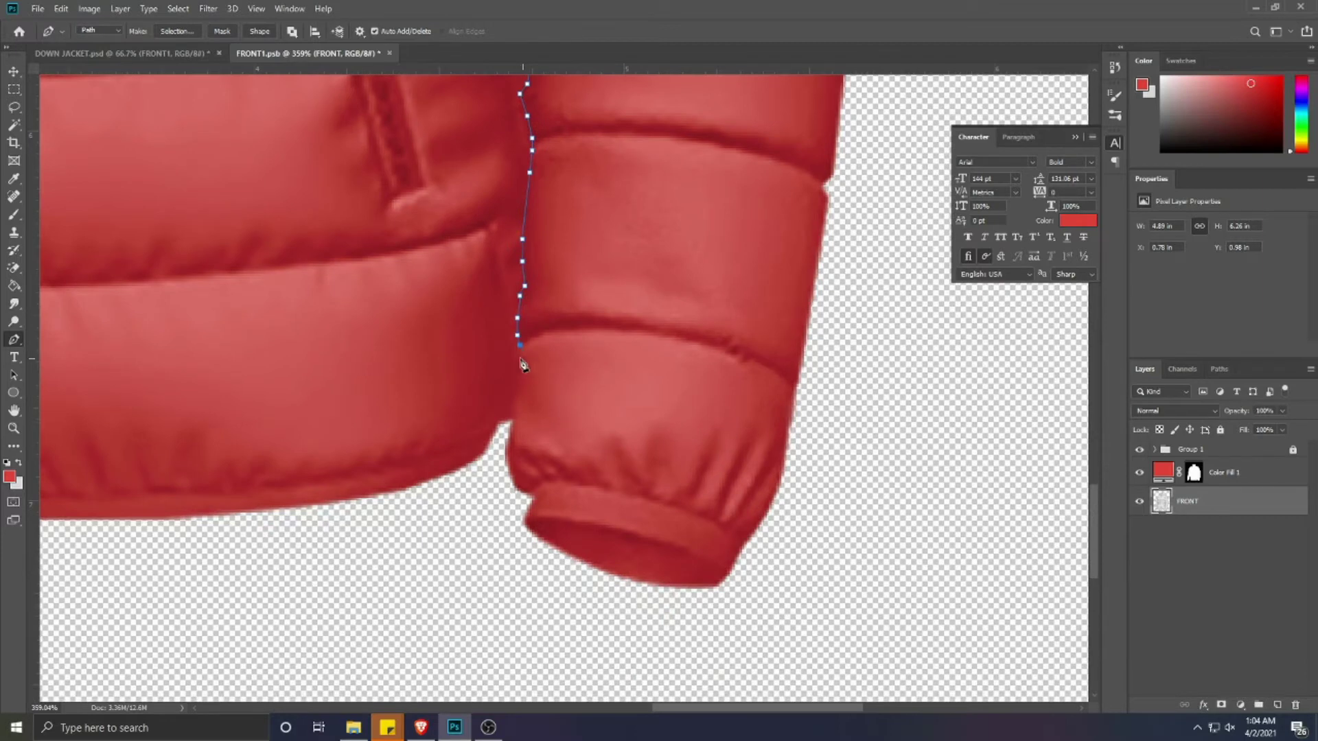
click(513, 380)
click(503, 457)
- Route the path loosely around the cuff and up outside the pocket-side sleeve, closing it at the shoulder starting point
scroll(508, 557, down, 5)
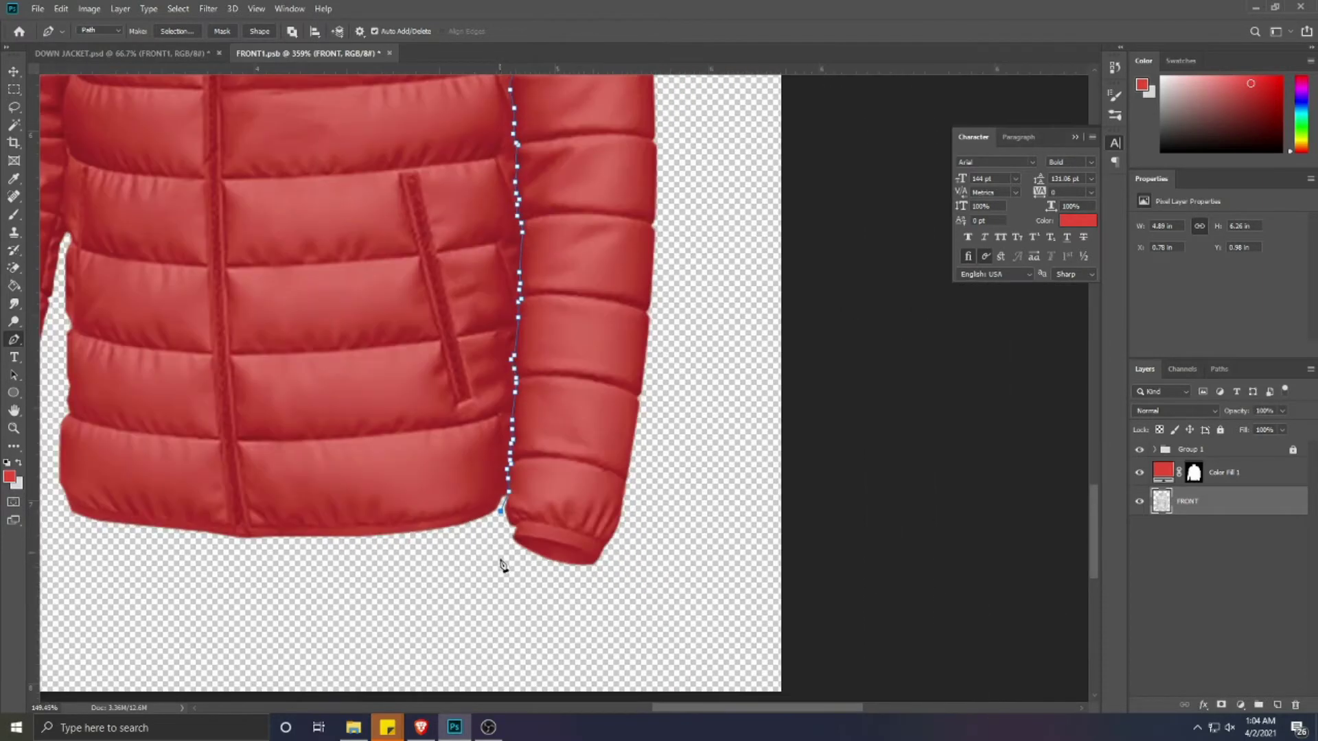
click(540, 585)
drag(682, 271, 608, 302)
click(613, 519)
click(613, 321)
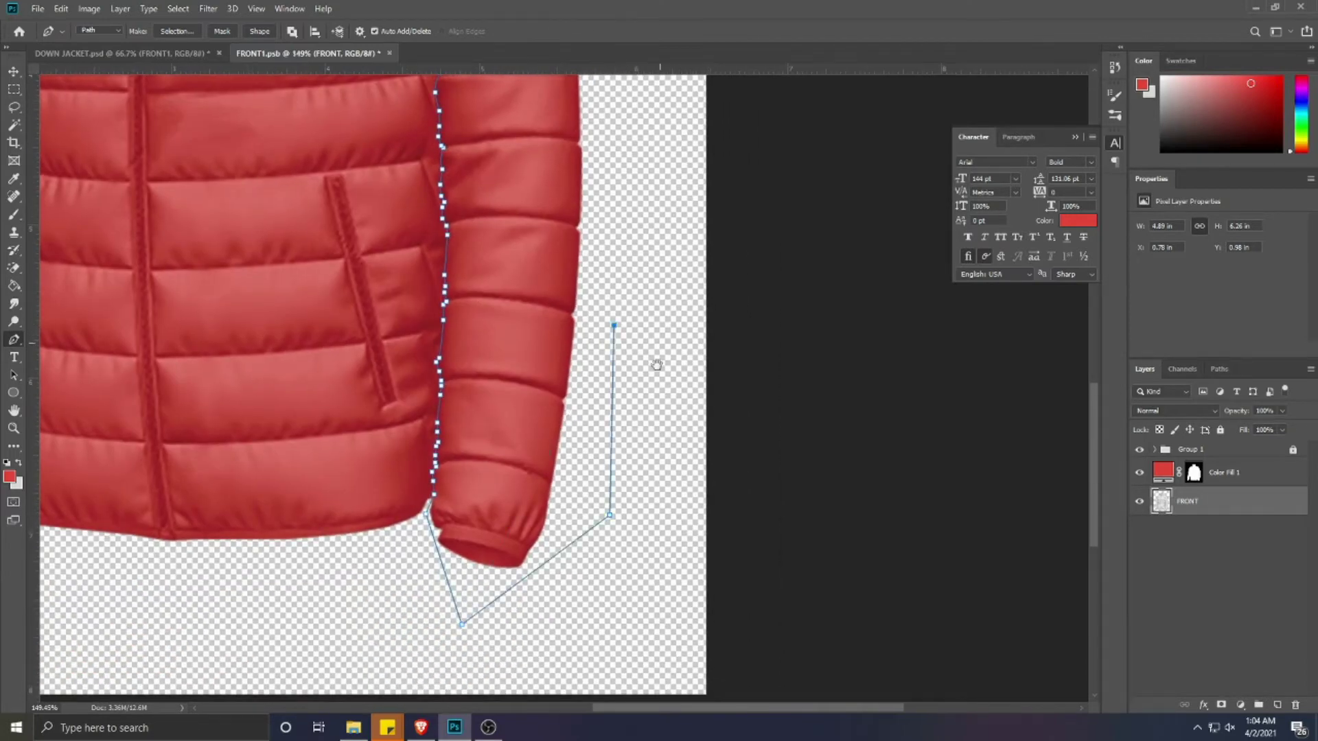
drag(664, 153, 647, 392)
drag(609, 200, 608, 332)
click(589, 254)
click(515, 171)
click(501, 170)
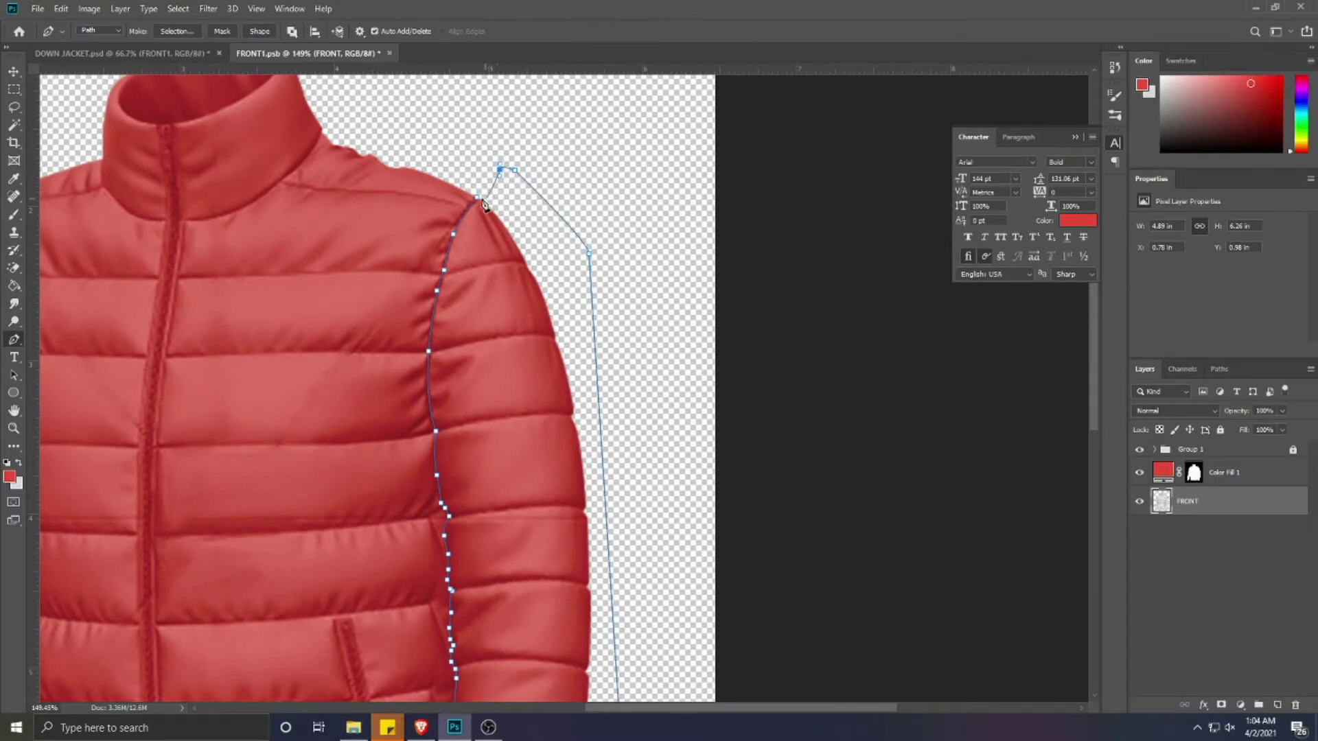
click(477, 198)
- Convert the sleeve path to a selection and subtract the transparent background from it with the Magic Wand
key(ctrl+Return)
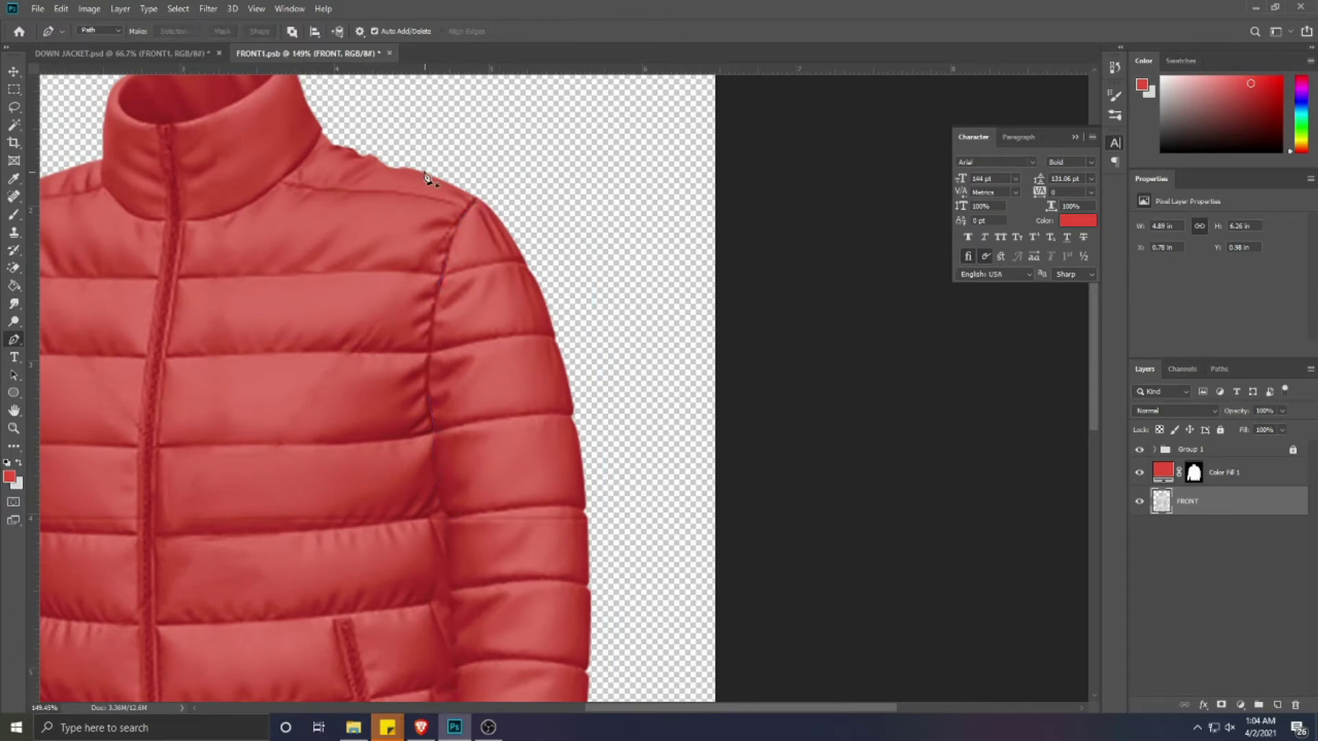
key(w)
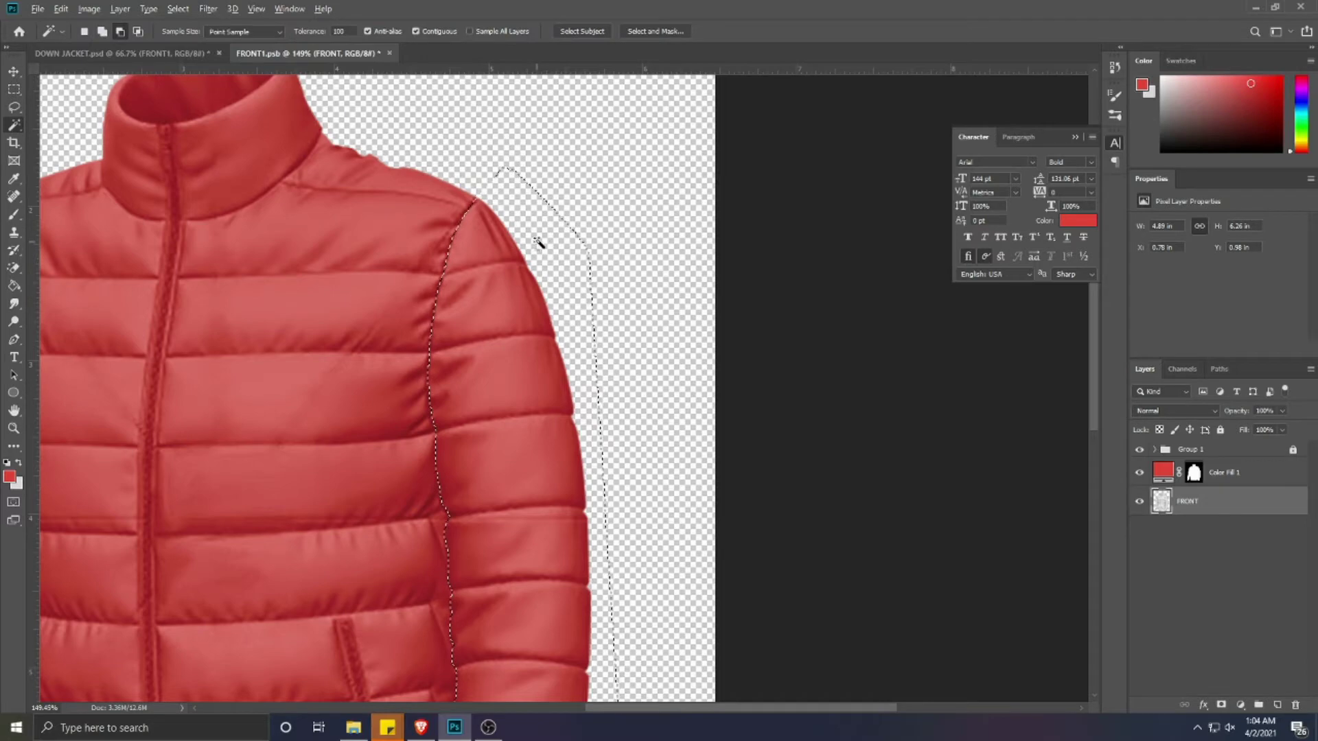
scroll(562, 577, down, 10)
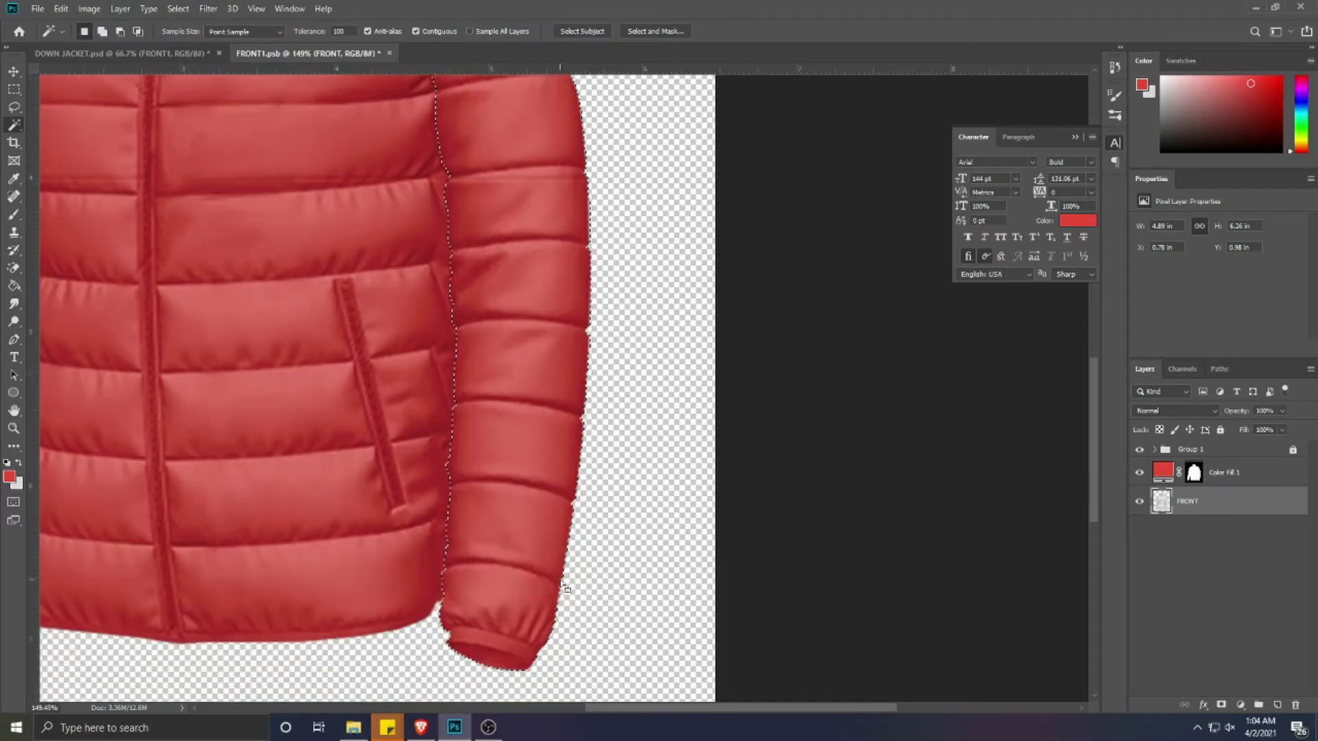
scroll(564, 587, down, 1)
- Add a white Solid Color fill layer masked to the pocket-side sleeve selection
click(1240, 705)
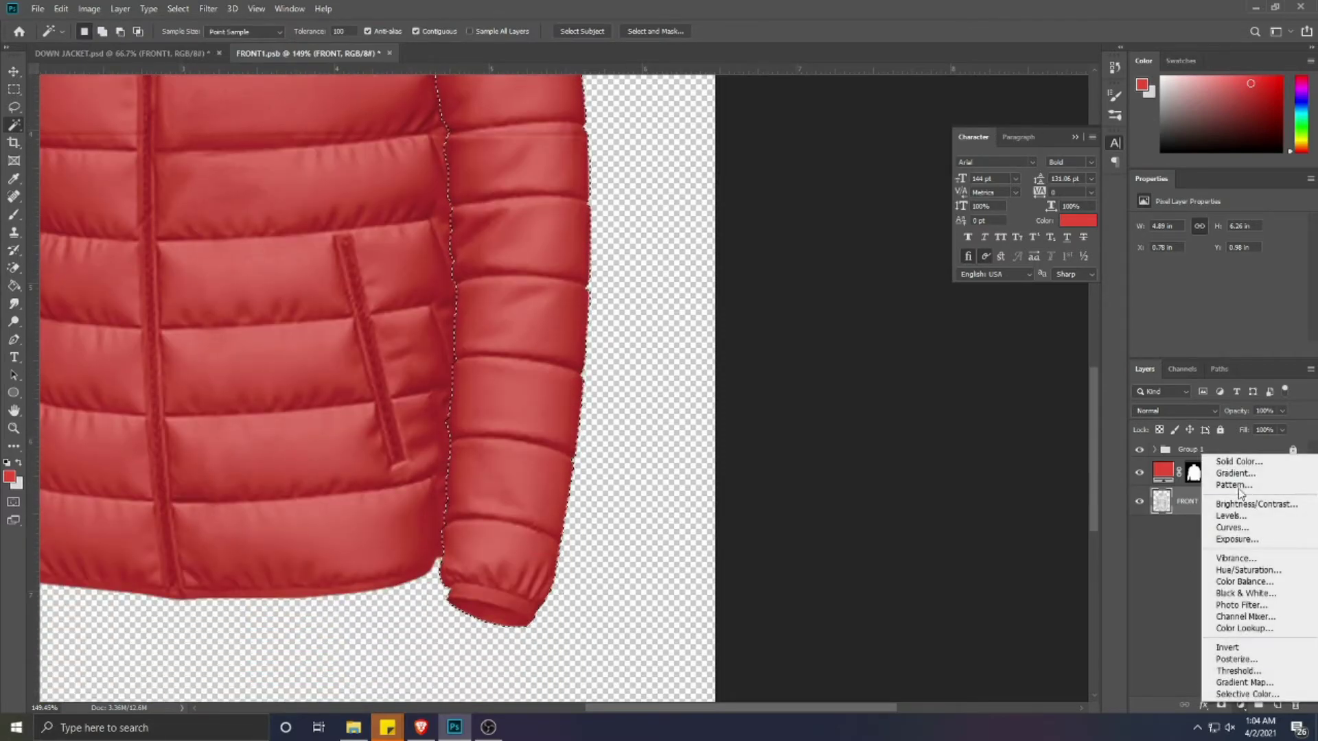
click(1232, 463)
drag(854, 478, 786, 415)
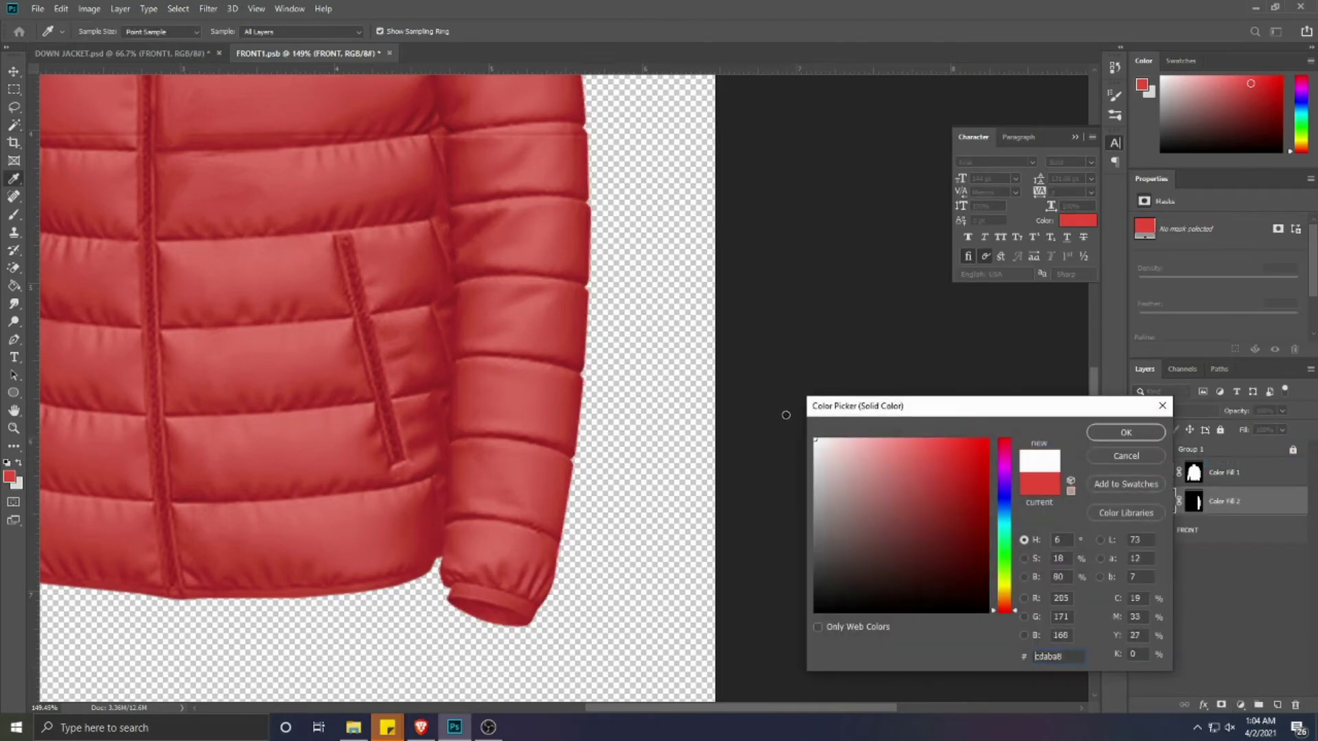
click(1126, 432)
- Fill the selected pocket-side sleeve area with black on the Color Fill 1 mask, and deselect
key(w)
ctrl+click(1194, 474)
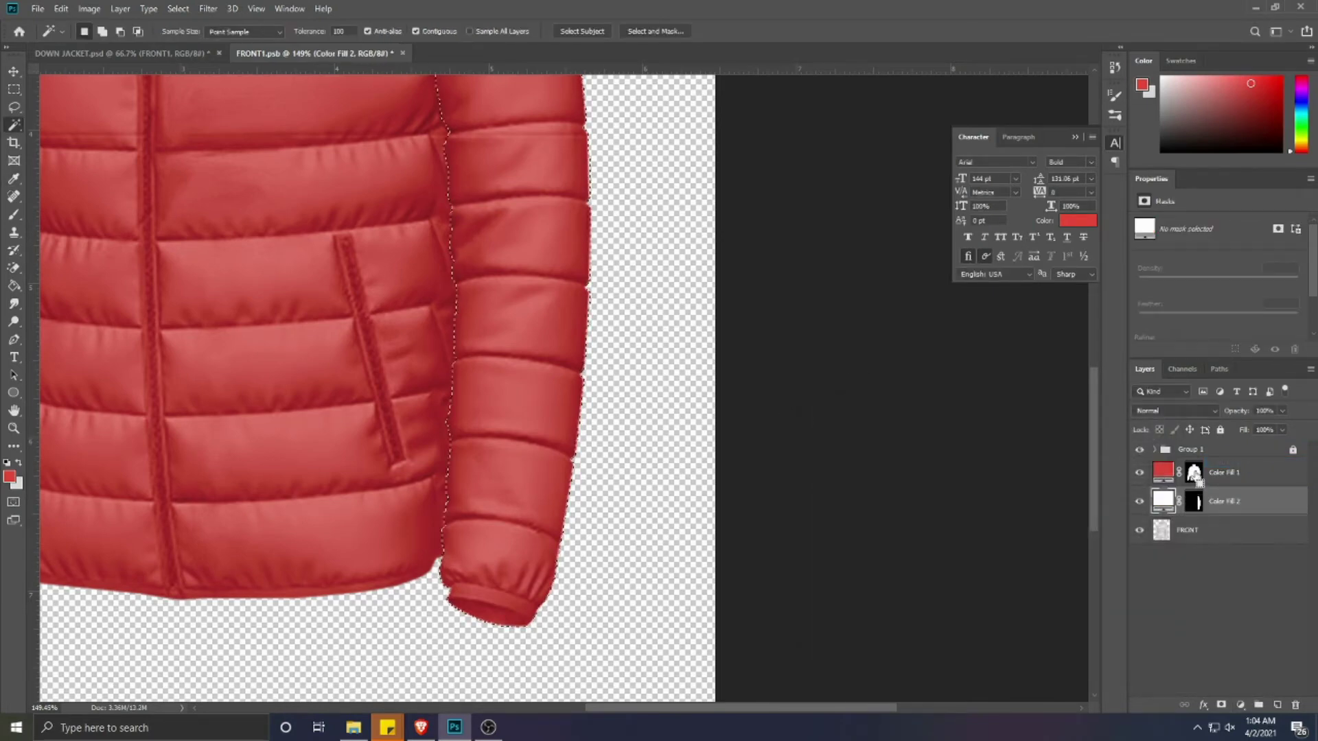
click(1194, 473)
key(alt+BackSpace)
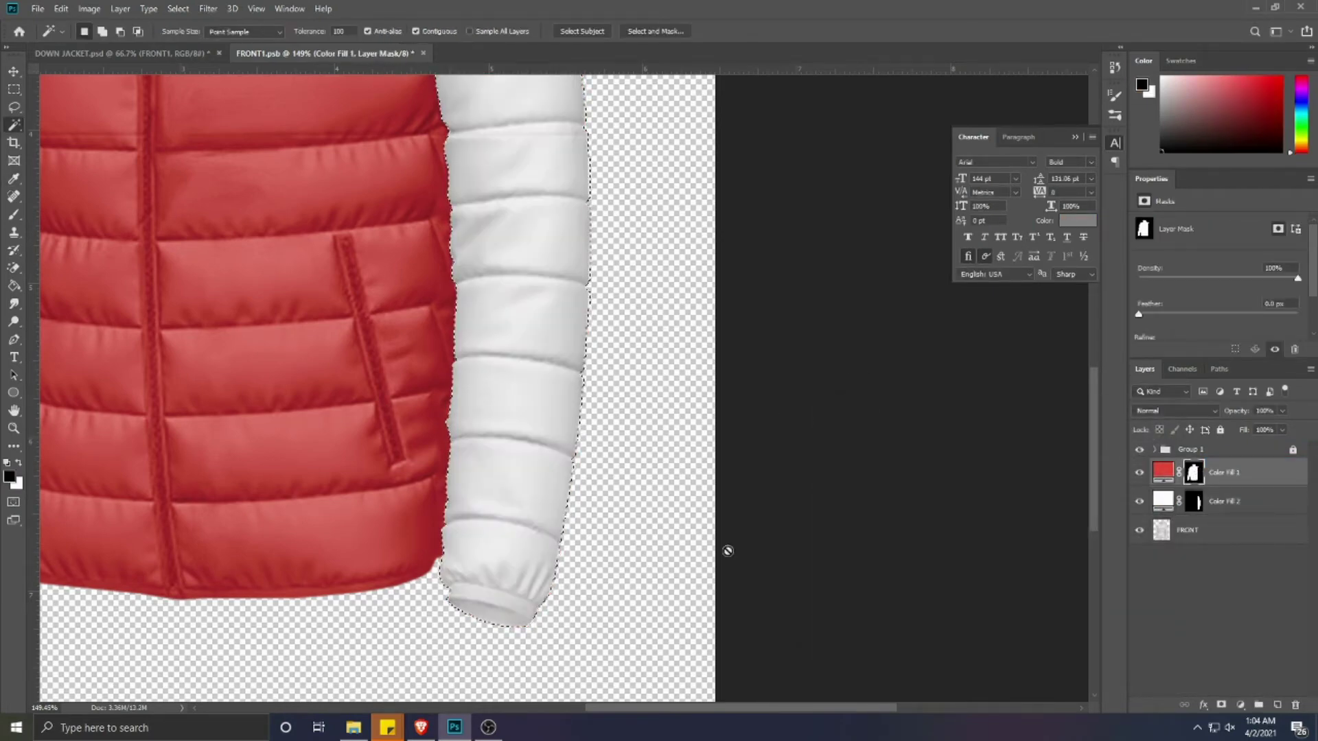
scroll(323, 407, down, 5)
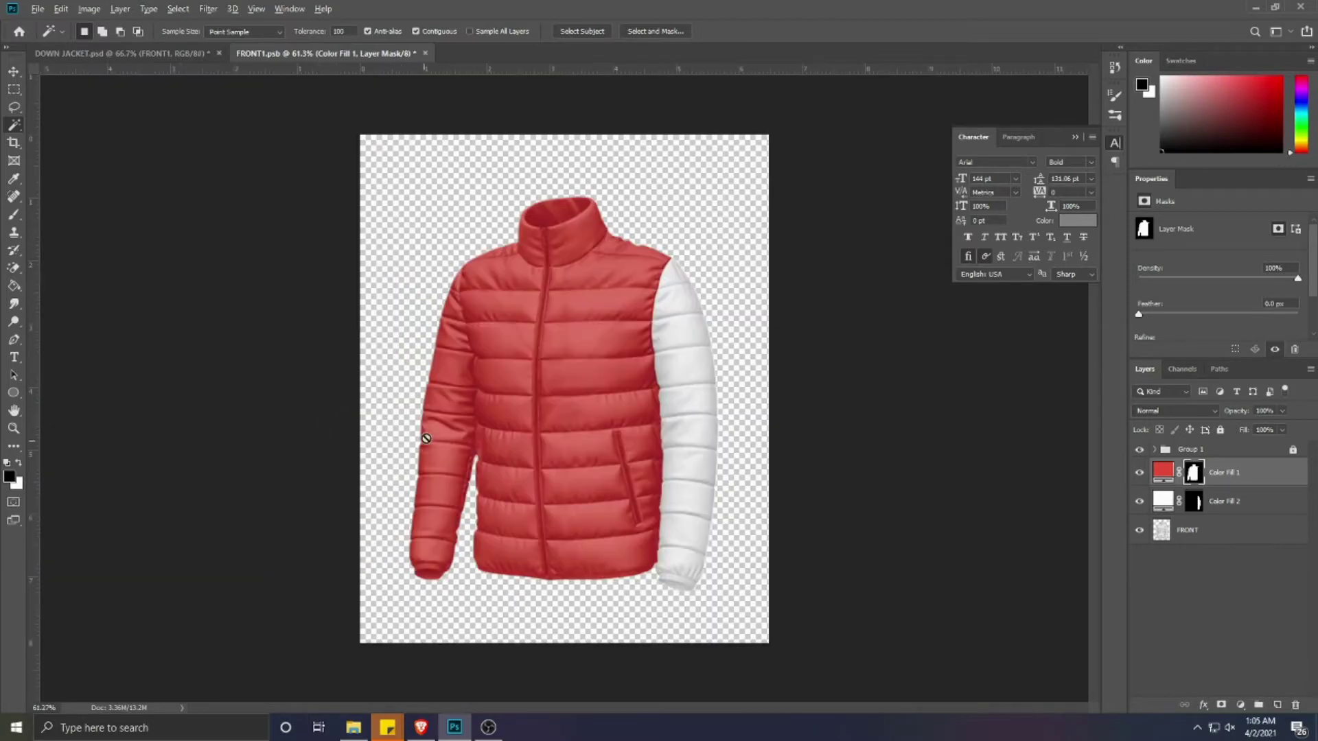
- With FRONT selected, start a Pen path at the opposite shoulder and trace the armhole down to the first quilting seam
scroll(446, 412, up, 2)
key(v)
click(1216, 540)
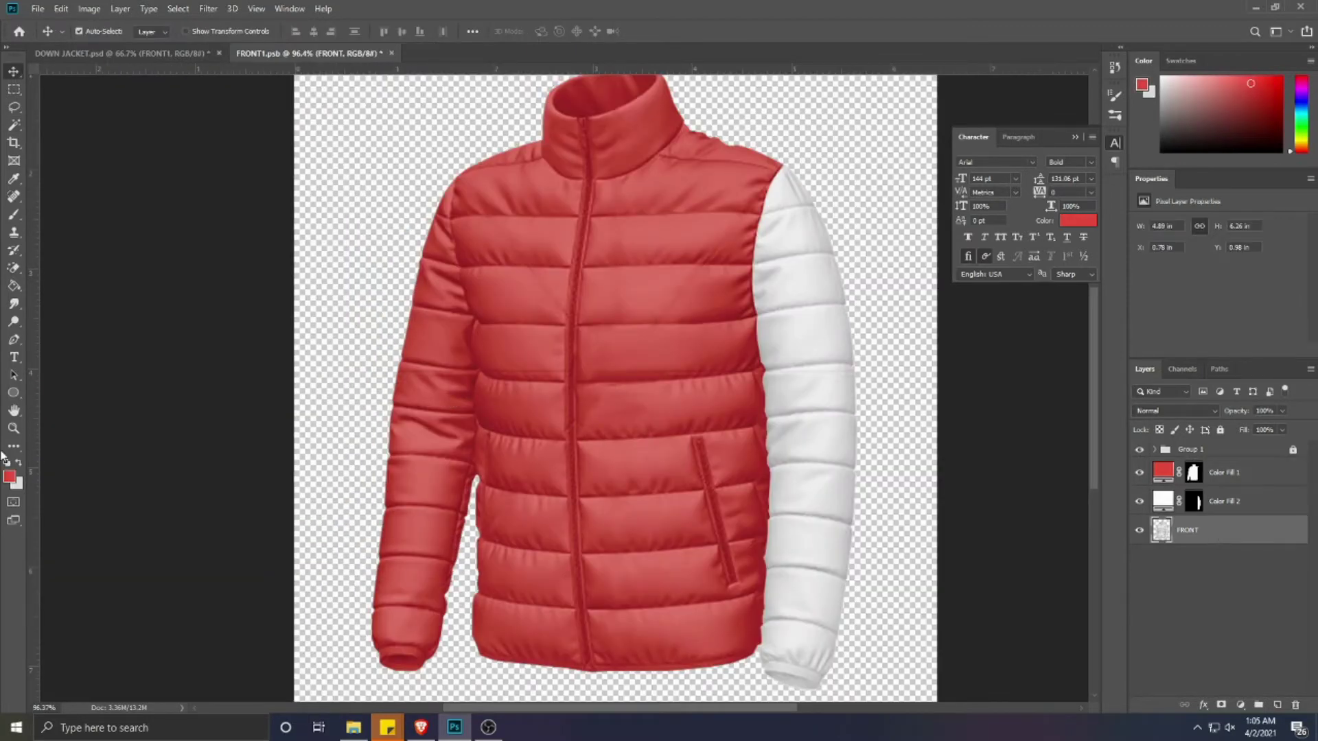
click(14, 339)
scroll(542, 353, up, 6)
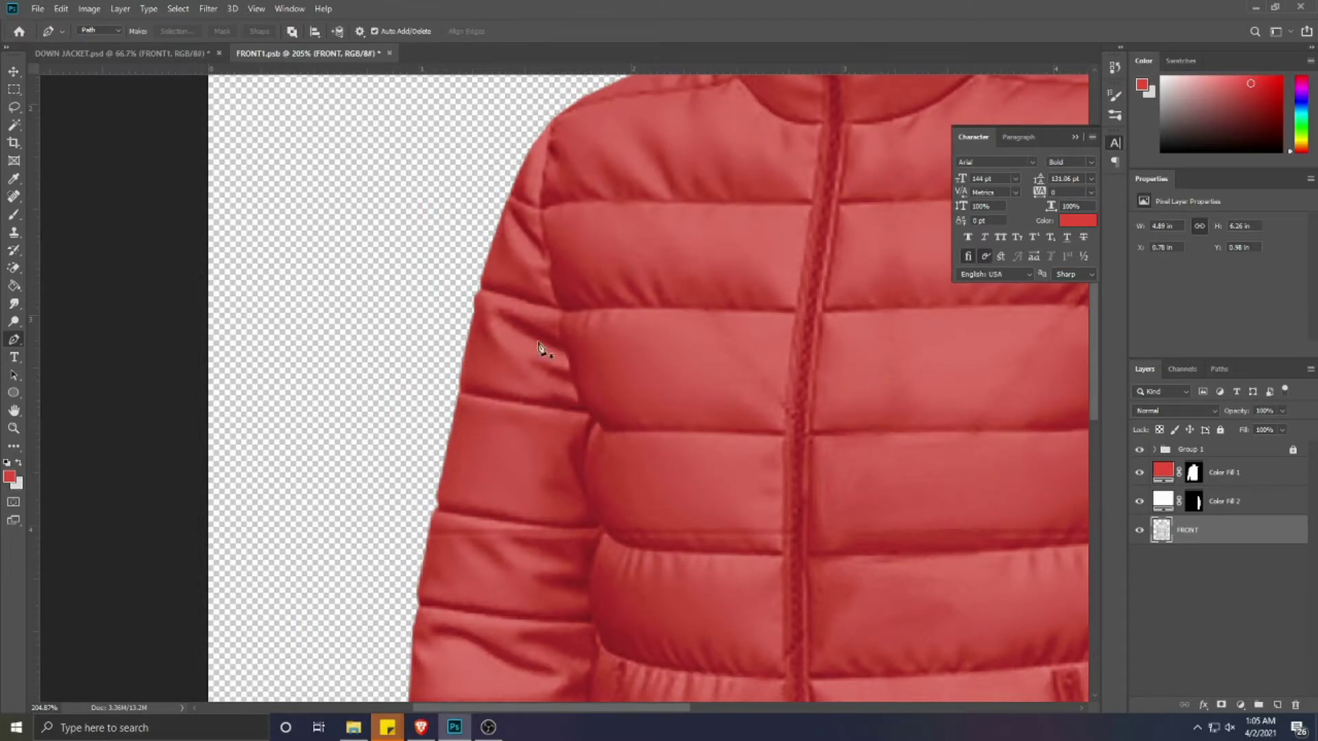
scroll(545, 410, up, 3)
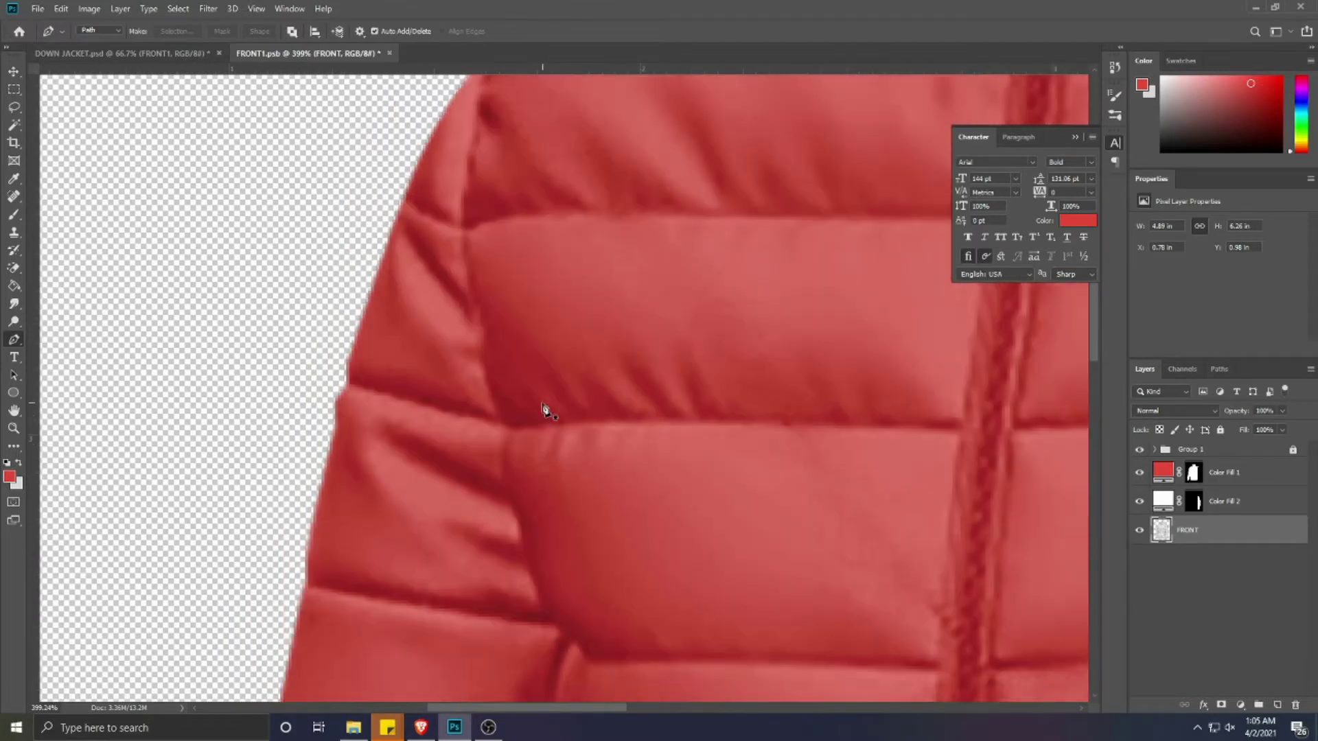
click(486, 138)
click(485, 167)
click(480, 192)
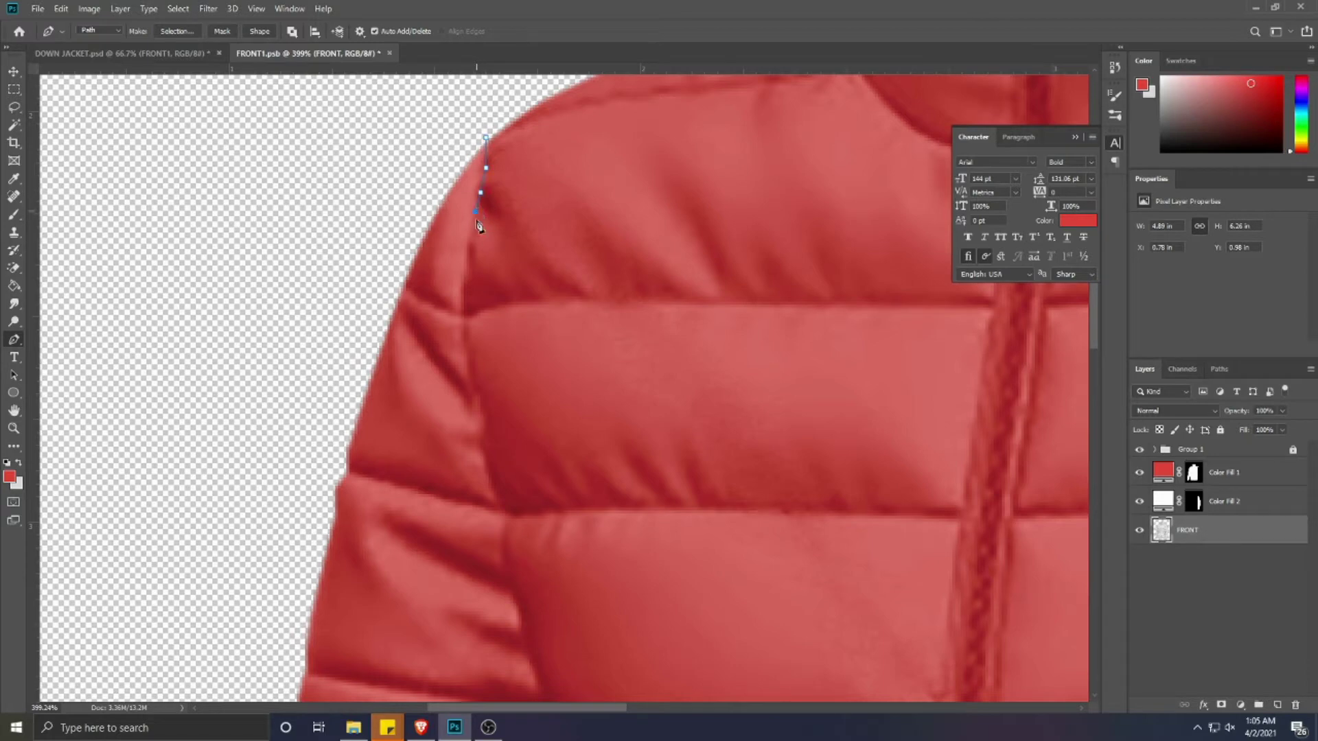
click(475, 224)
click(472, 315)
- Continue the path down the armhole along the second chest panel to its lower quilting seam
click(469, 345)
drag(468, 371, 473, 375)
click(478, 392)
click(483, 414)
click(484, 451)
click(496, 505)
drag(518, 529, 447, 310)
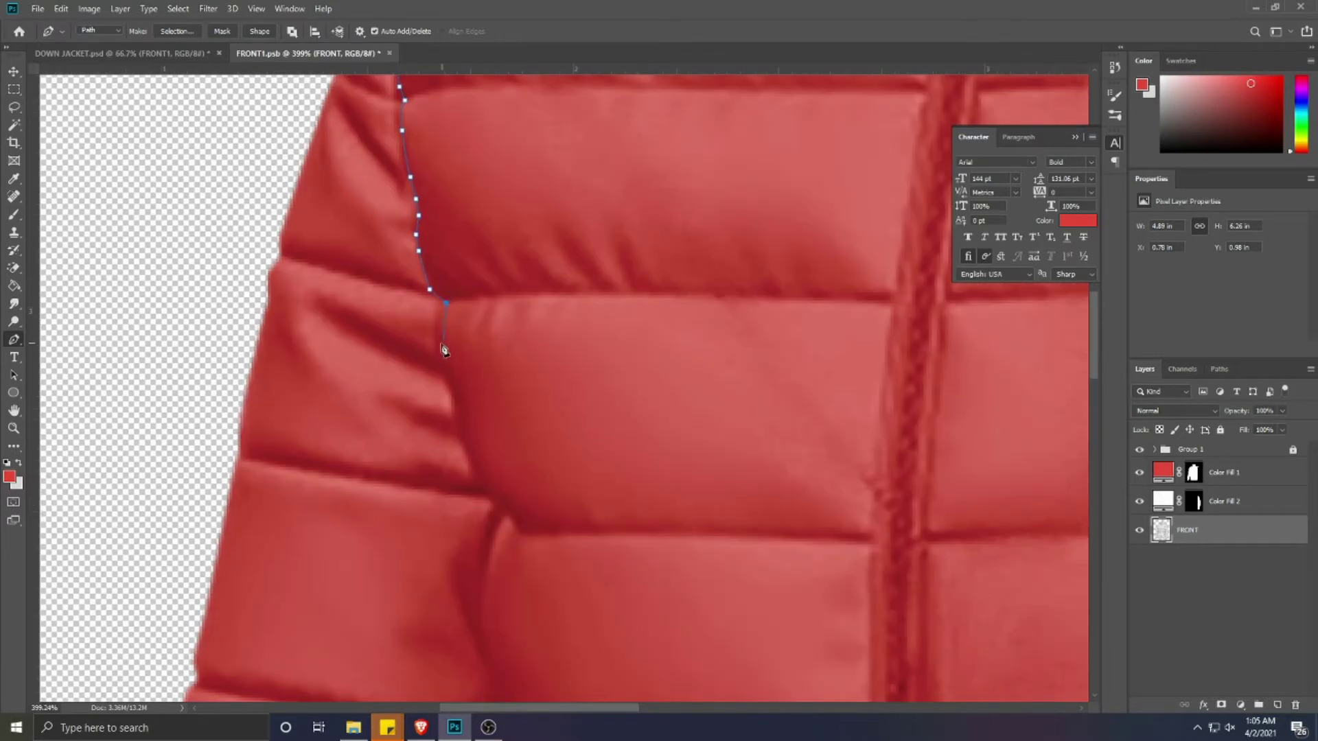
- Extend the armhole path down the third panel, and follow the bulging panel below with a curved segment
click(460, 412)
click(470, 451)
click(476, 475)
click(496, 503)
drag(495, 504, 440, 352)
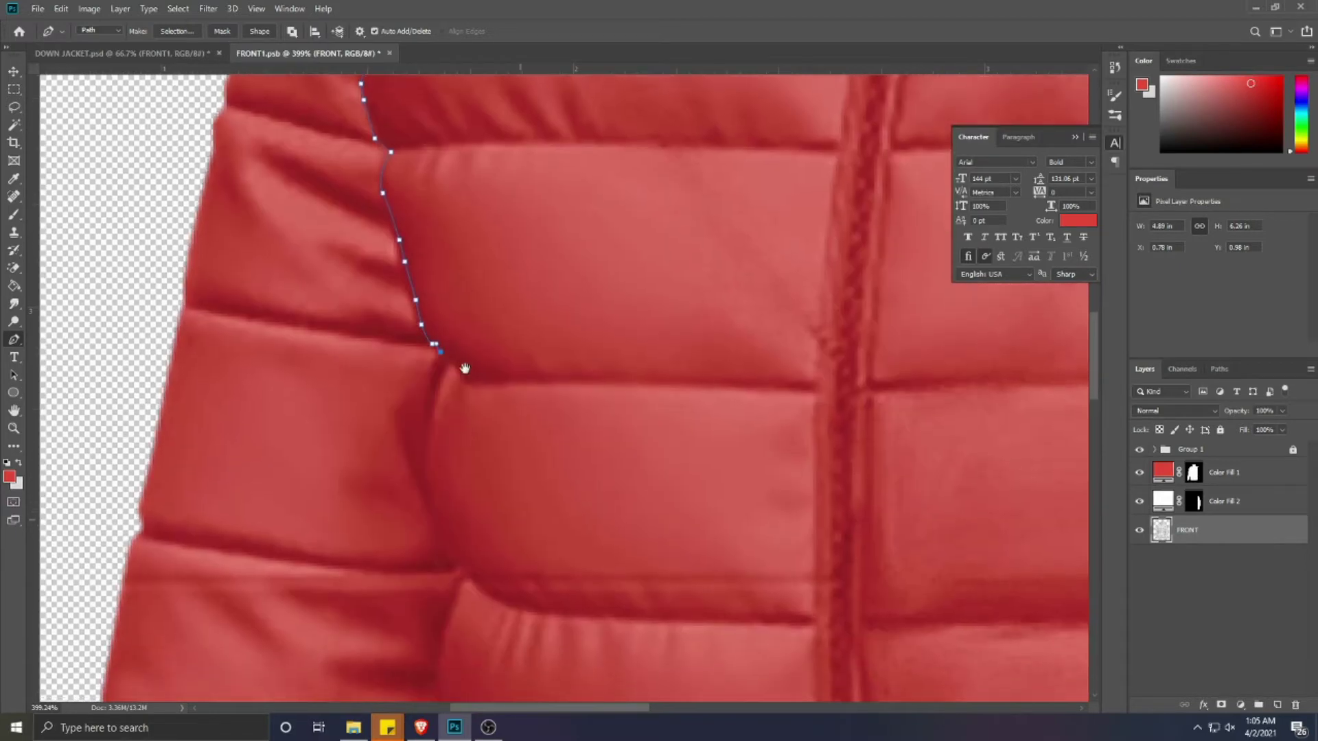
drag(426, 477, 432, 513)
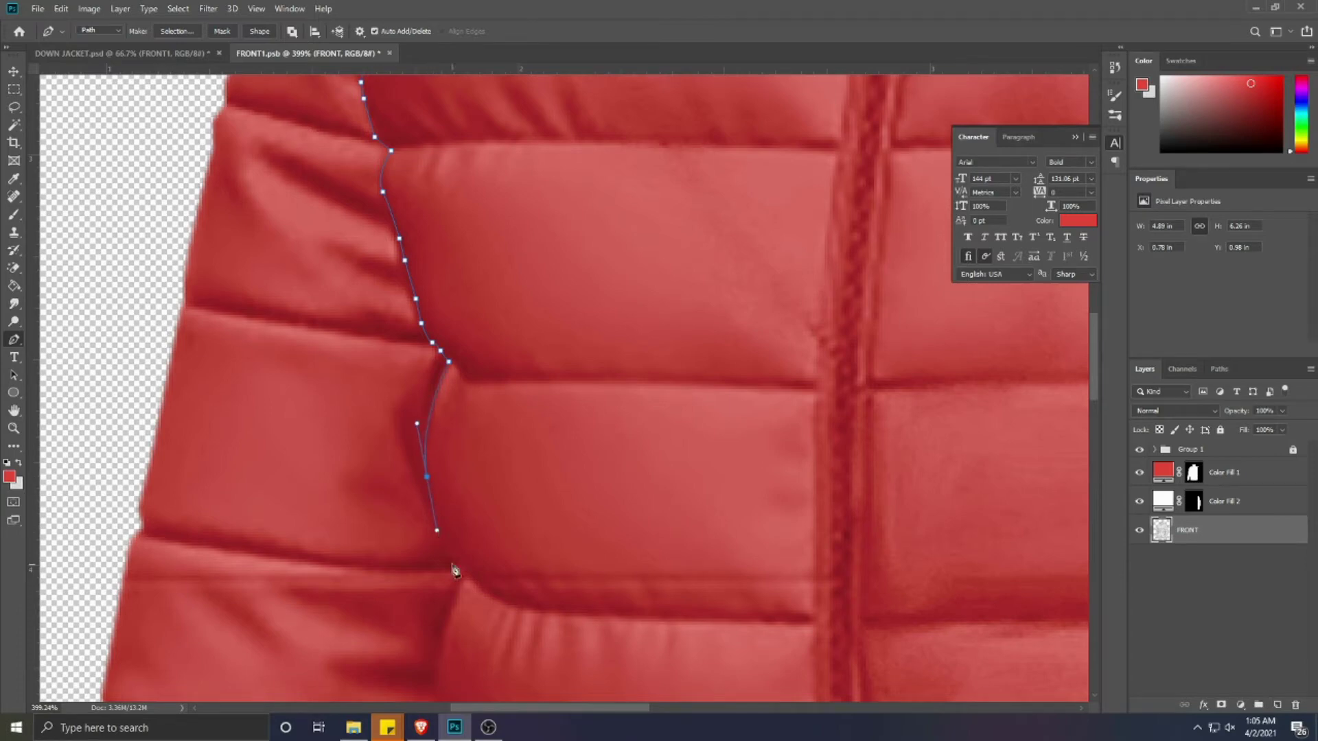
drag(471, 529, 491, 273)
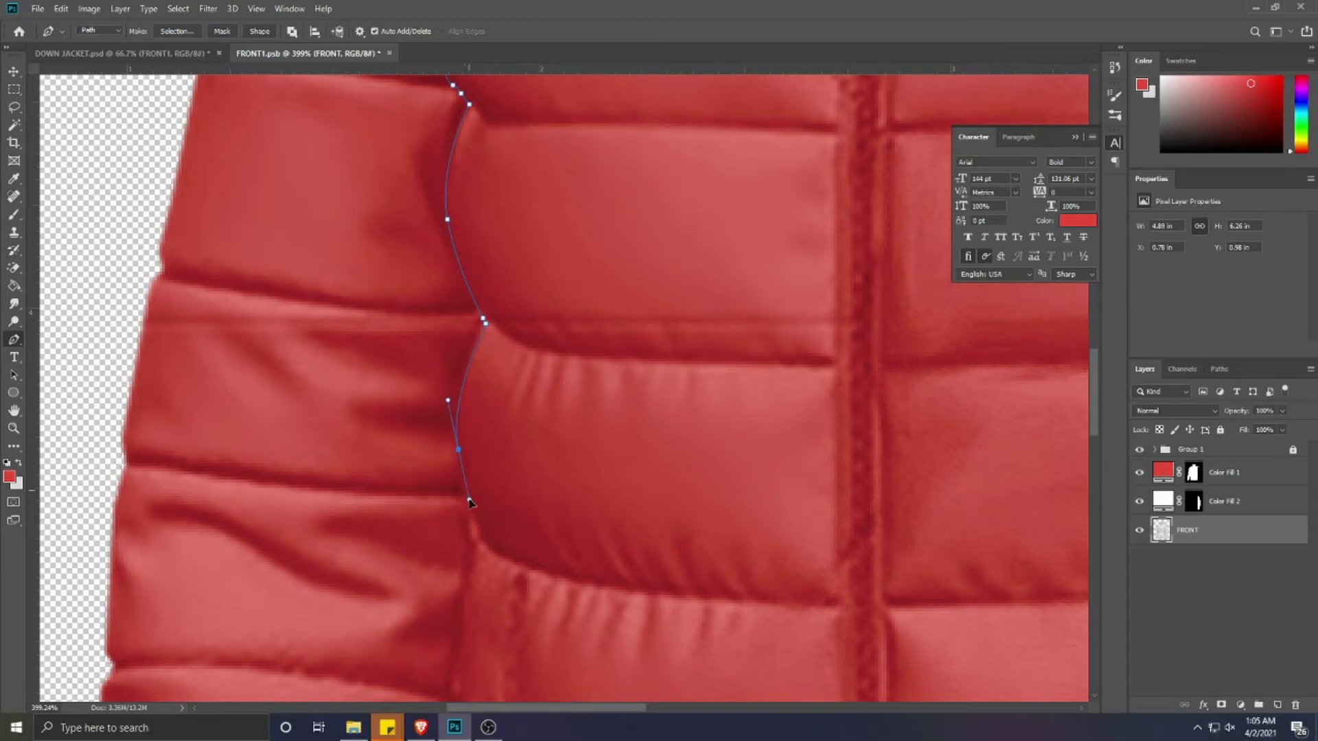
- Carry the path down the underarm edge to the top of the gap between sleeve and body
drag(471, 515, 469, 327)
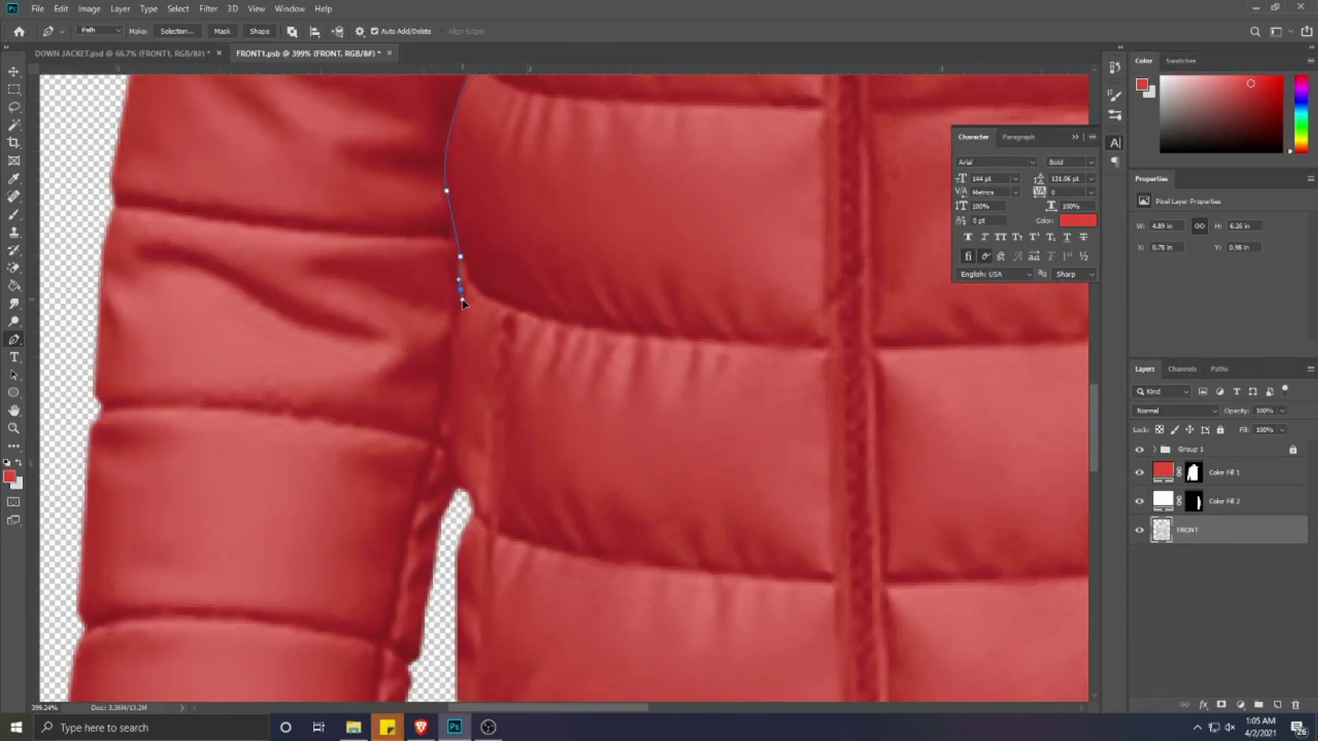
click(455, 328)
click(451, 360)
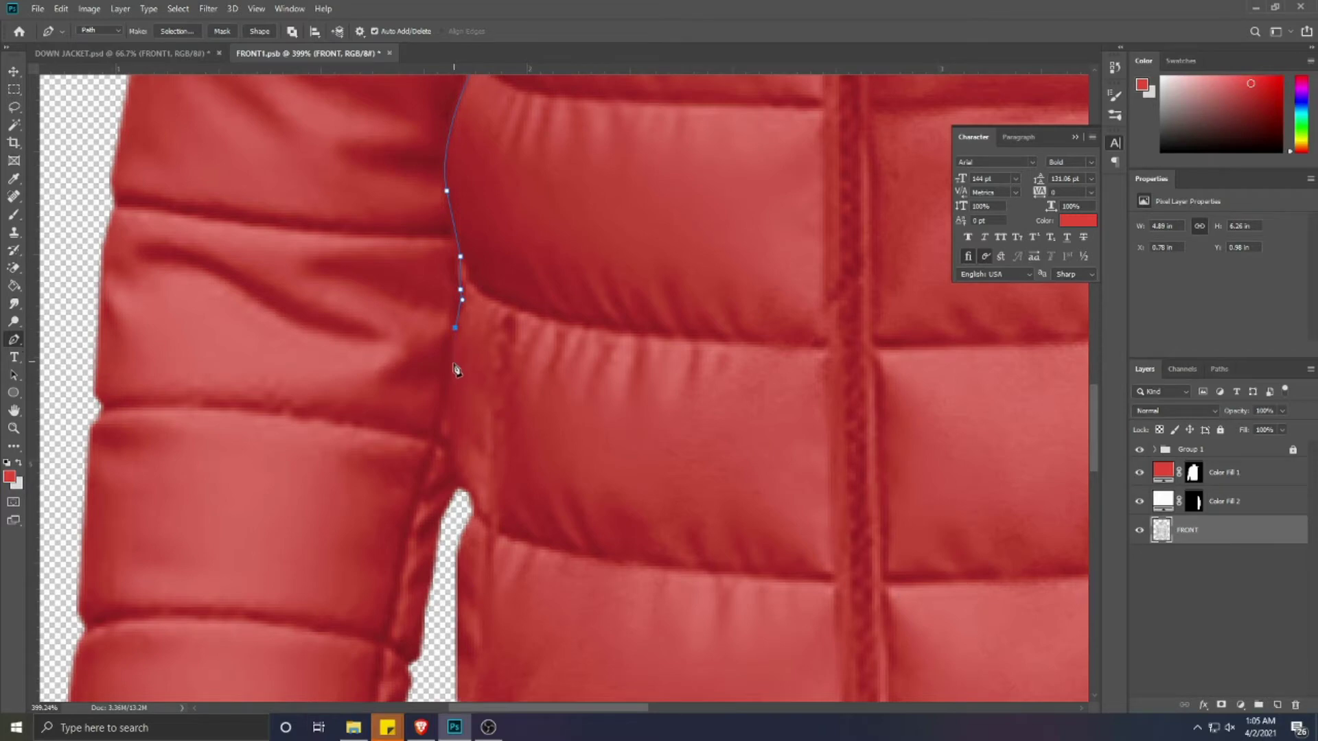
click(453, 450)
click(460, 480)
click(468, 508)
- Route the path through the gap, around the cuff and up outside the second sleeve, closing it at the shoulder
scroll(456, 508, down, 1)
scroll(458, 511, down, 3)
scroll(444, 638, down, 2)
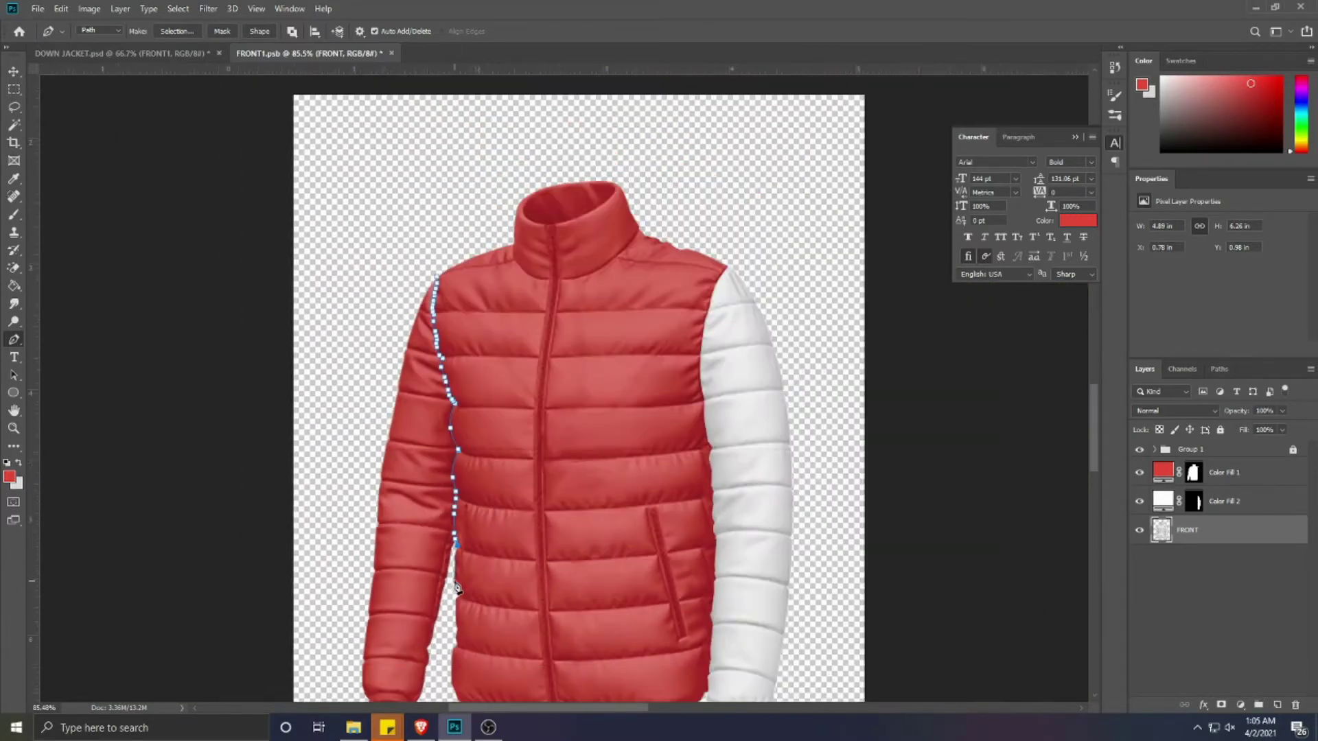
click(439, 654)
drag(439, 655, 539, 460)
click(525, 532)
drag(474, 535, 441, 464)
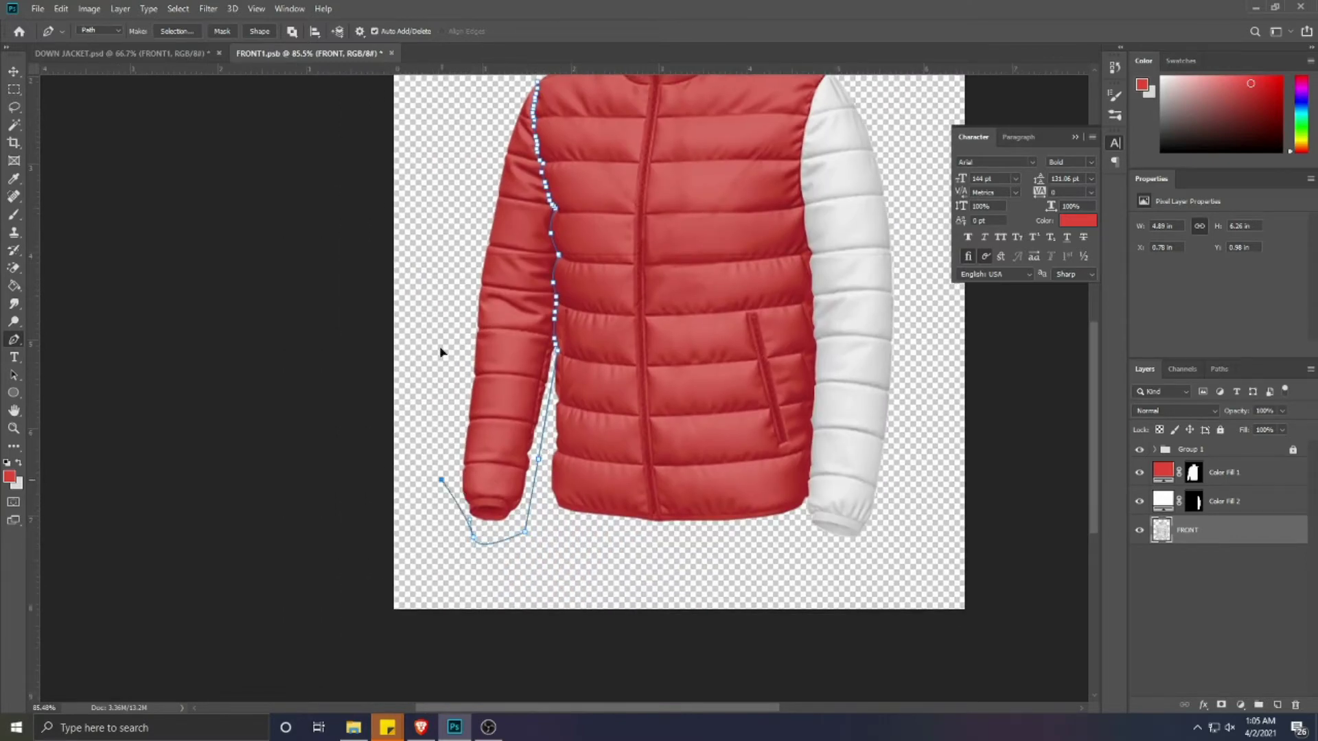
click(445, 257)
drag(485, 117, 456, 229)
click(464, 200)
click(492, 183)
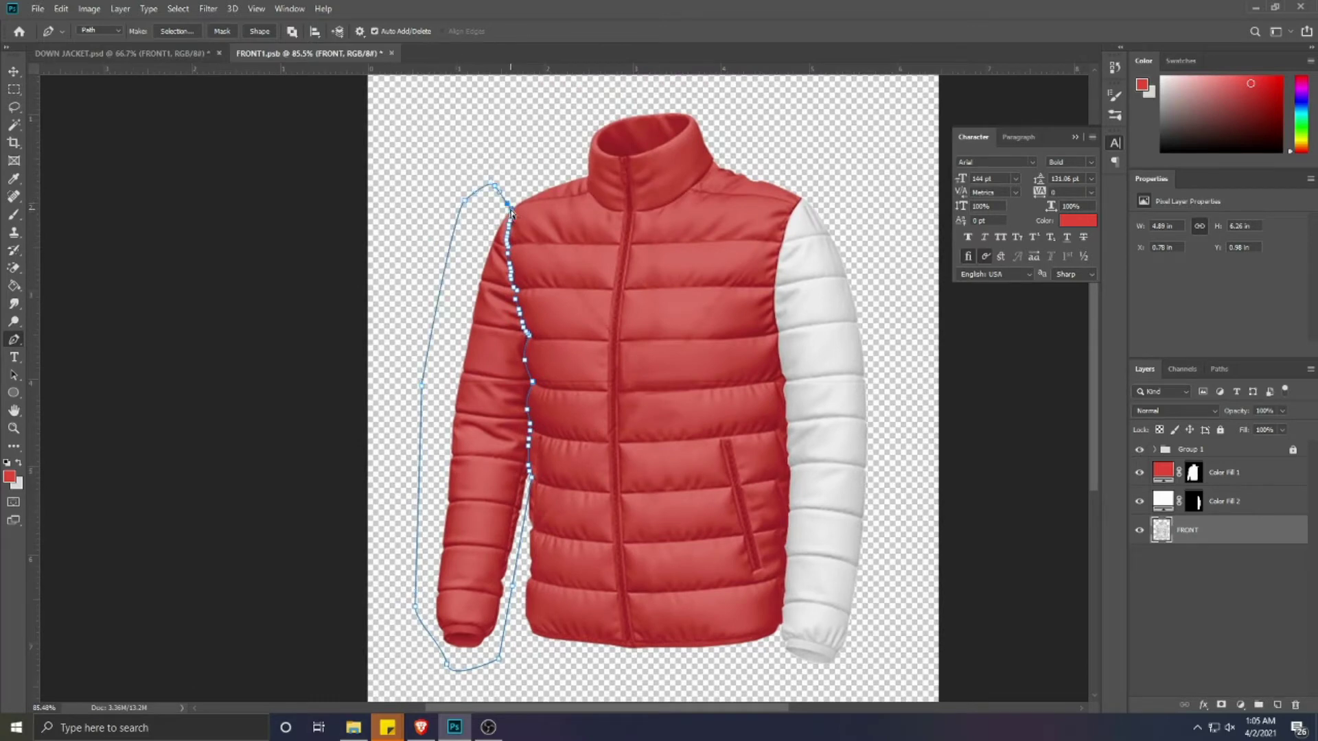
click(509, 205)
- Convert the second sleeve's path to a selection and remove the transparent background from it with the Magic Wand
key(ctrl+Return)
click(13, 125)
alt+click(450, 322)
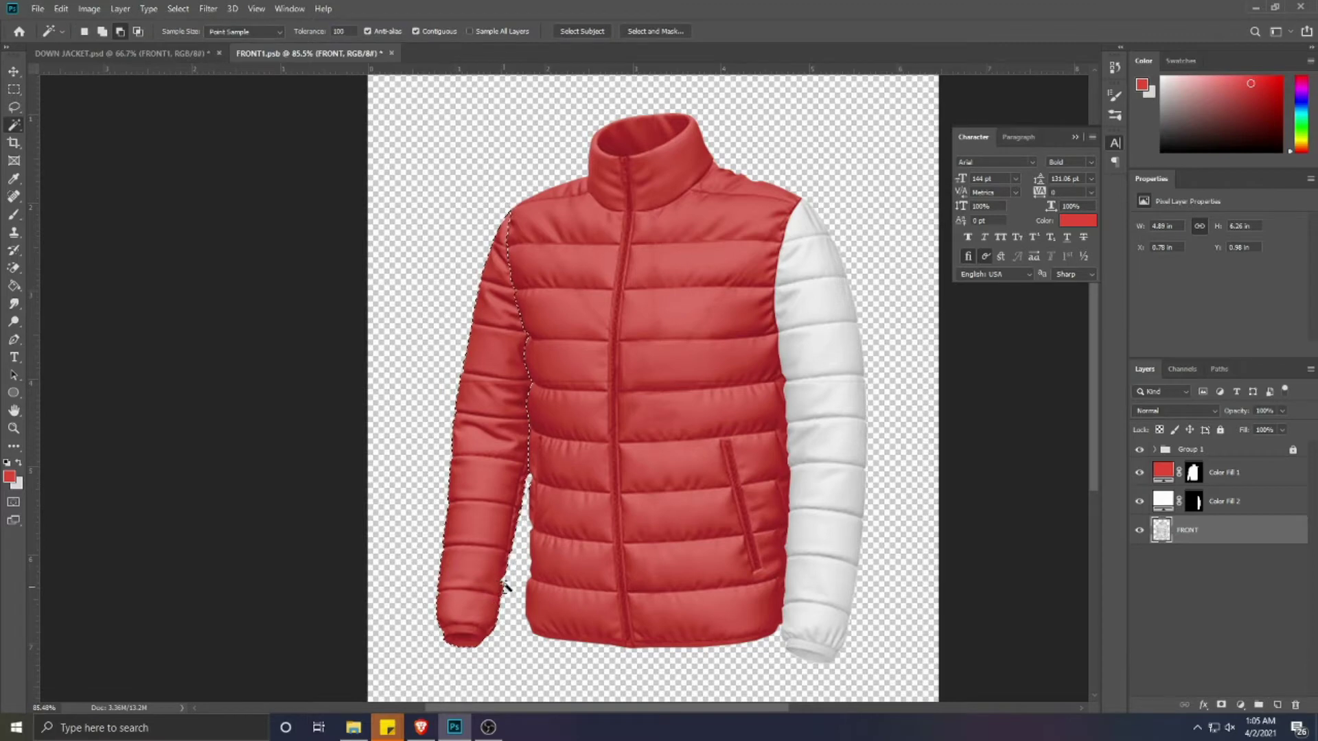
- Add a white Solid Color fill layer masked to the second sleeve's selection
click(1240, 705)
click(1239, 464)
drag(821, 481, 813, 437)
click(1123, 436)
key(Return)
- Black out the second sleeve's area on the Color Fill 1 mask, and clear the selection
ctrl+click(1194, 532)
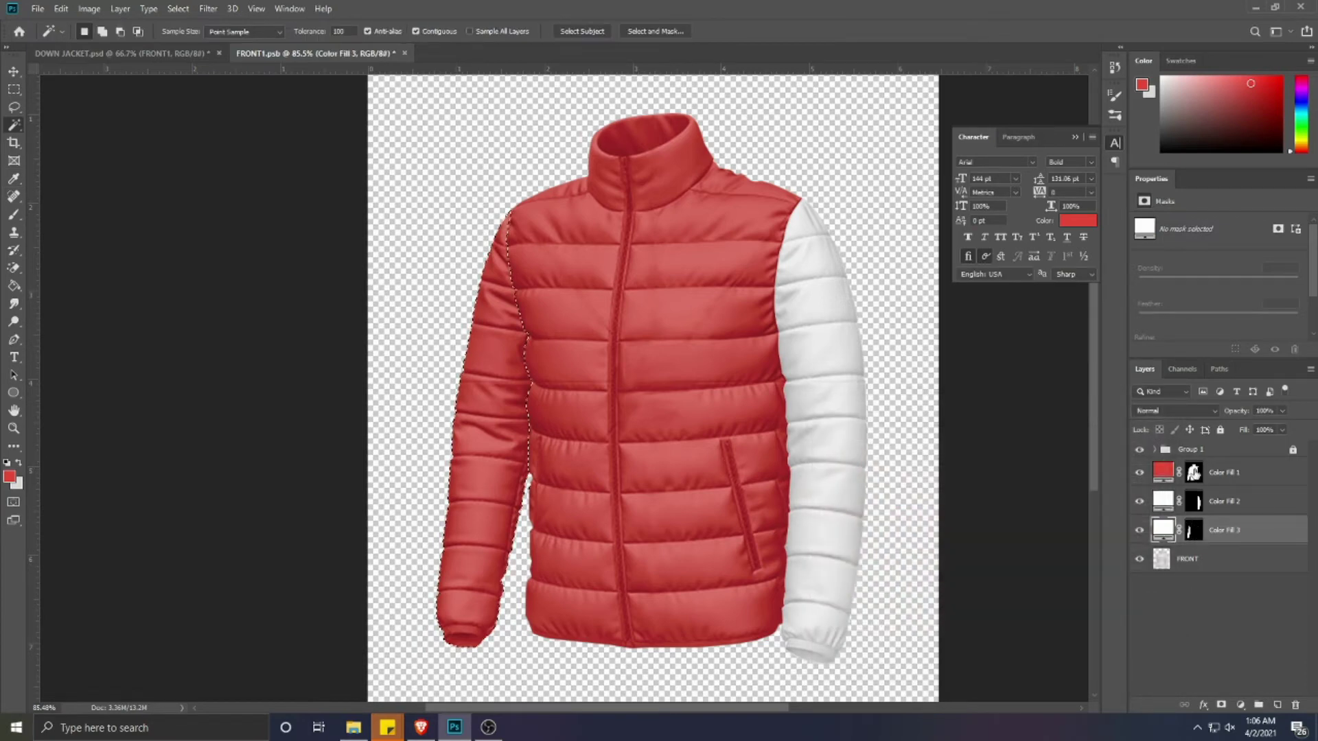
click(1194, 472)
key(alt+BackSpace)
key(ctrl+d)
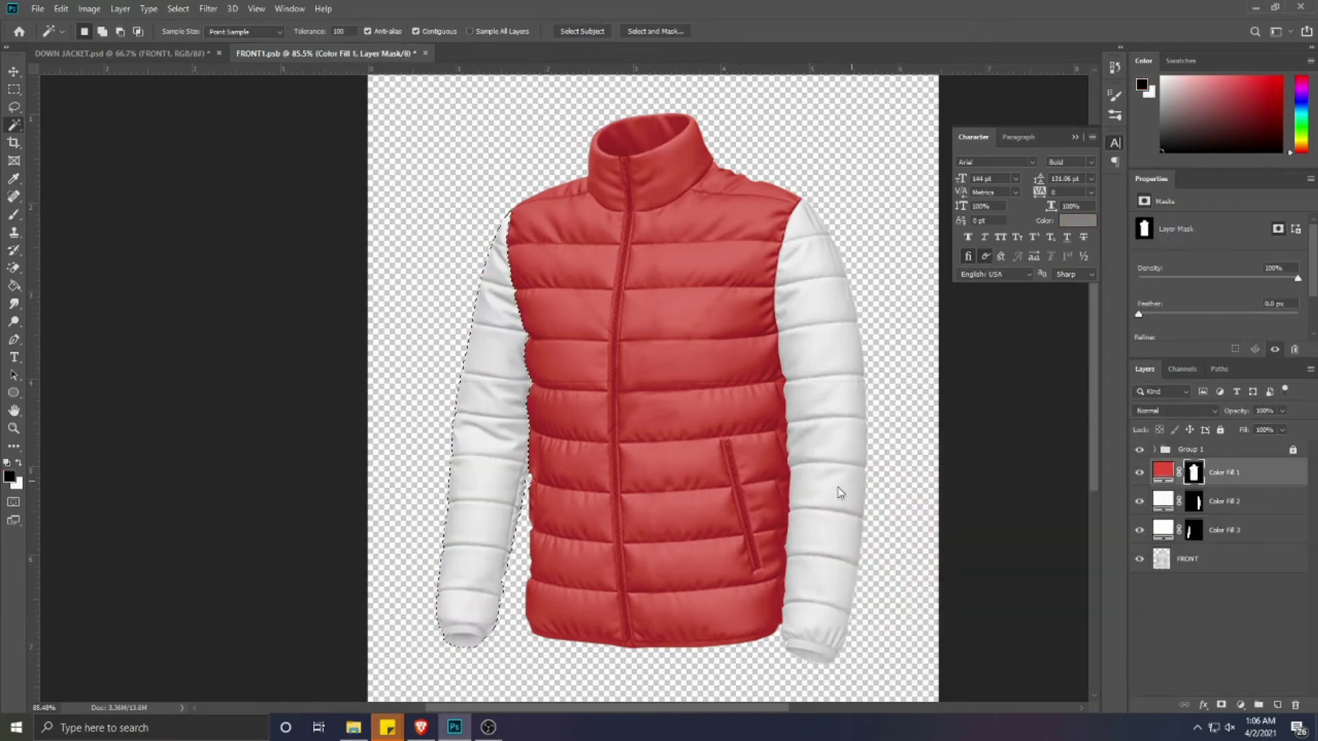
- With FRONT selected, start a Pen path beside the zipper and trace the collar's base seam to its outer end on the pocket side
scroll(652, 363, up, 3)
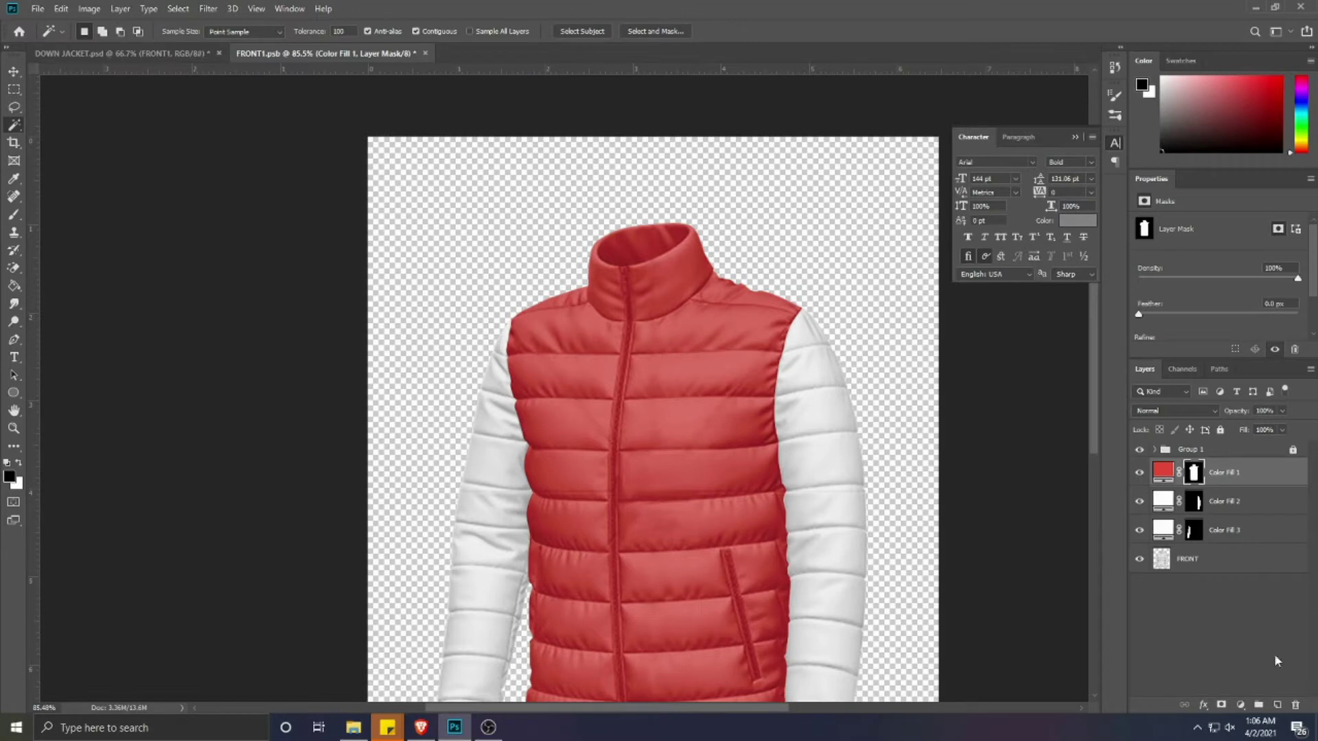
click(1212, 570)
click(14, 339)
scroll(623, 357, up, 10)
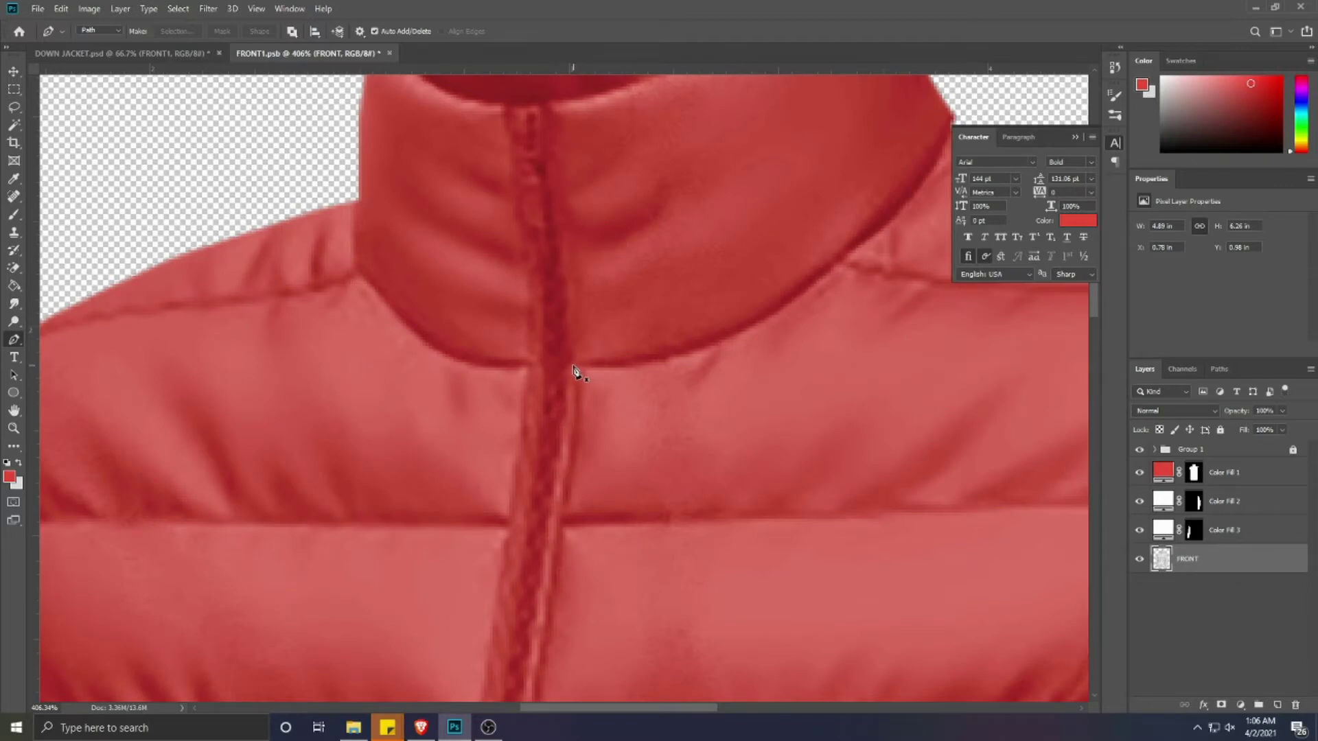
click(573, 365)
drag(809, 283, 610, 414)
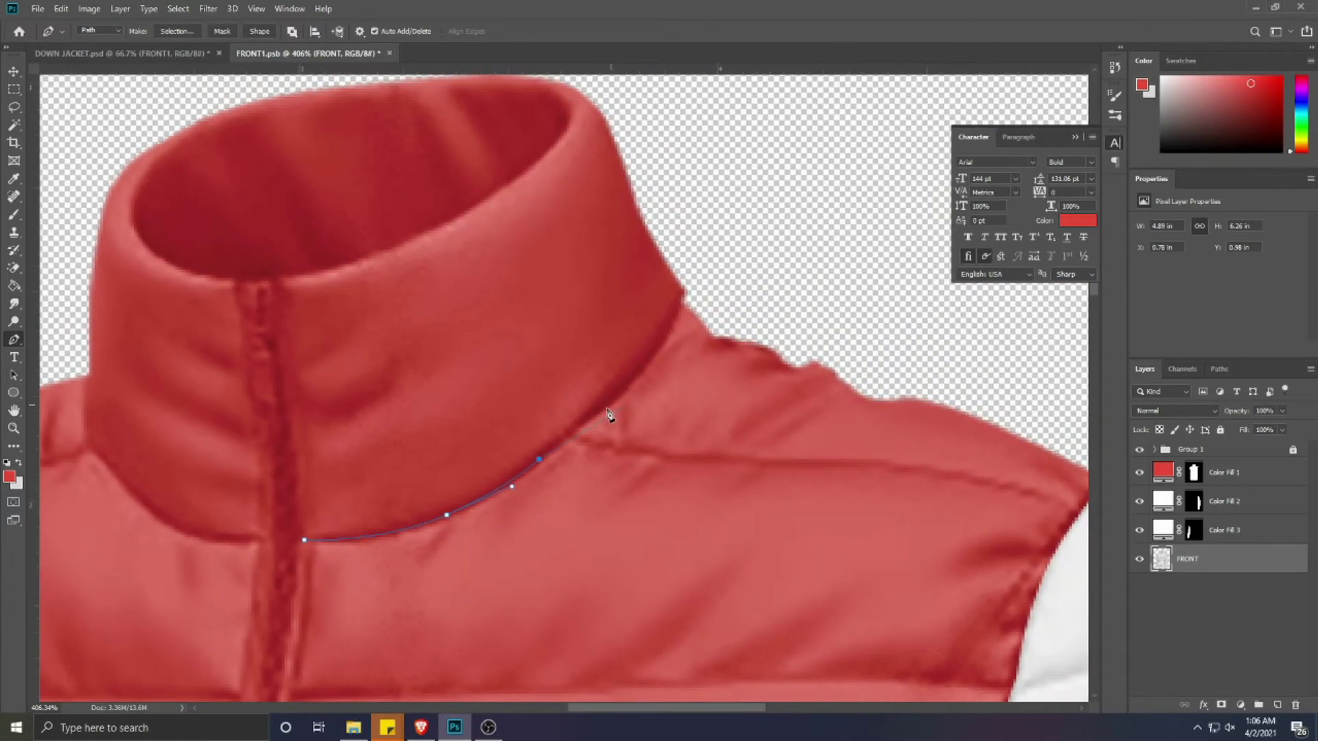
click(636, 378)
drag(677, 311, 679, 309)
- Route the path loosely around the top of the collar and along the opposite base seam back to the zipper
click(698, 270)
drag(693, 226, 794, 316)
click(760, 181)
click(568, 146)
click(347, 151)
click(199, 195)
drag(115, 355, 138, 393)
click(192, 466)
drag(193, 536, 197, 543)
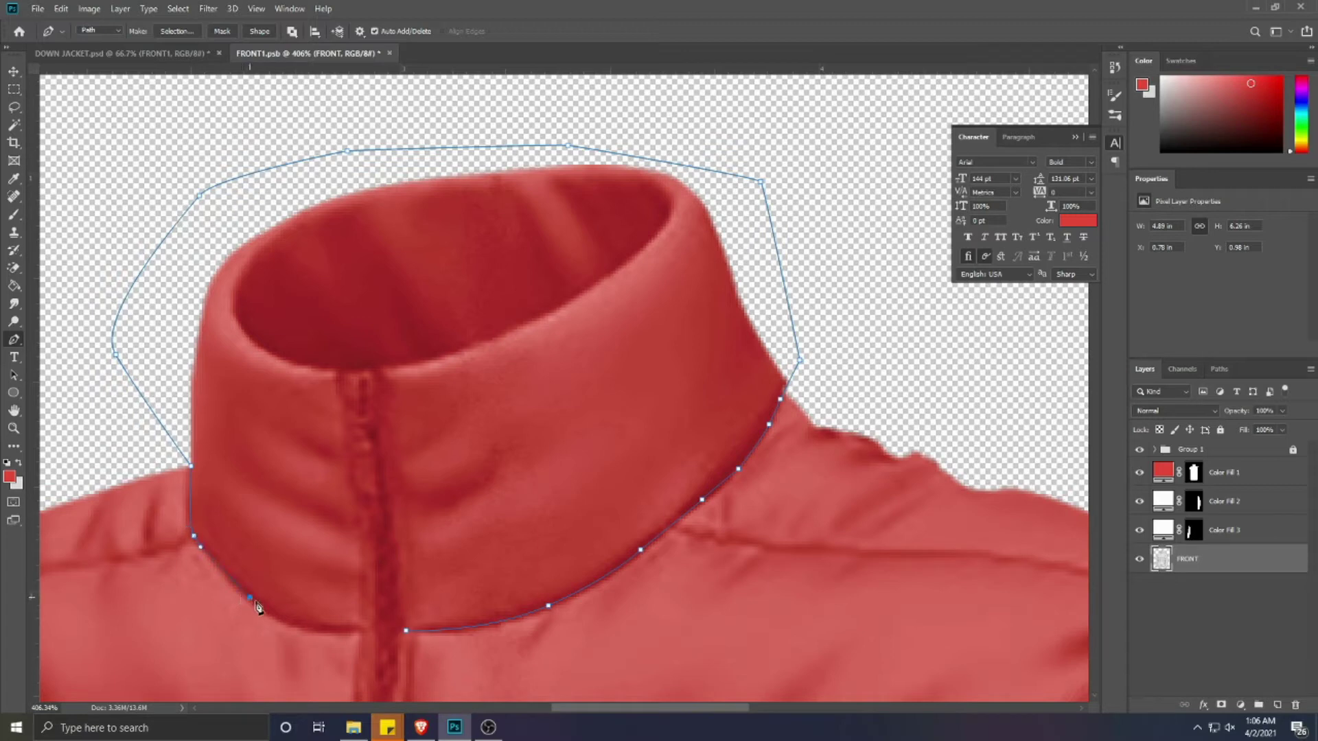
click(362, 627)
- Trace up one side of the collar's zipper and down the other so the zipper is left out of the collar path
click(367, 569)
click(367, 544)
click(358, 497)
click(351, 478)
click(350, 444)
click(381, 371)
click(383, 441)
click(381, 464)
click(386, 495)
click(391, 528)
click(398, 553)
click(401, 608)
- Convert the collar path to a selection and subtract the transparent area around the collar with the Magic Wand
scroll(407, 633, down, 3)
key(ctrl+Return)
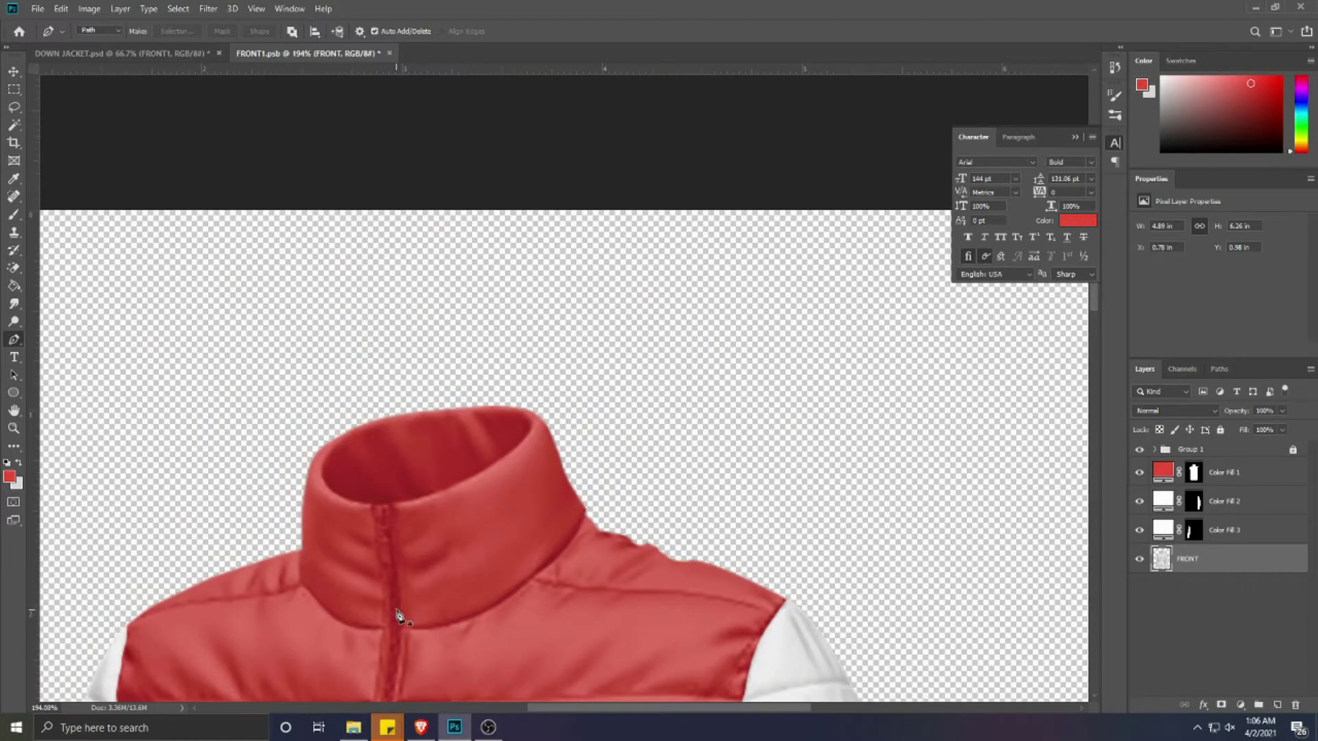
click(14, 142)
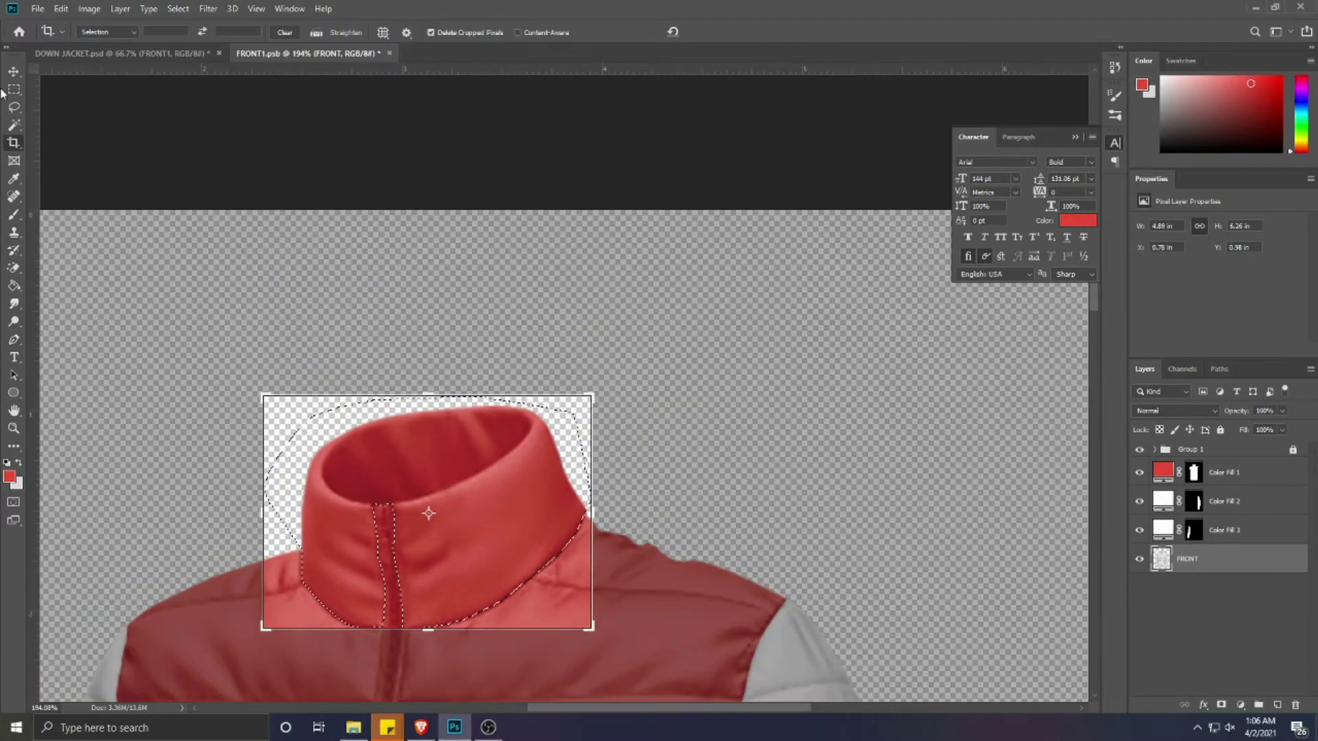
click(14, 123)
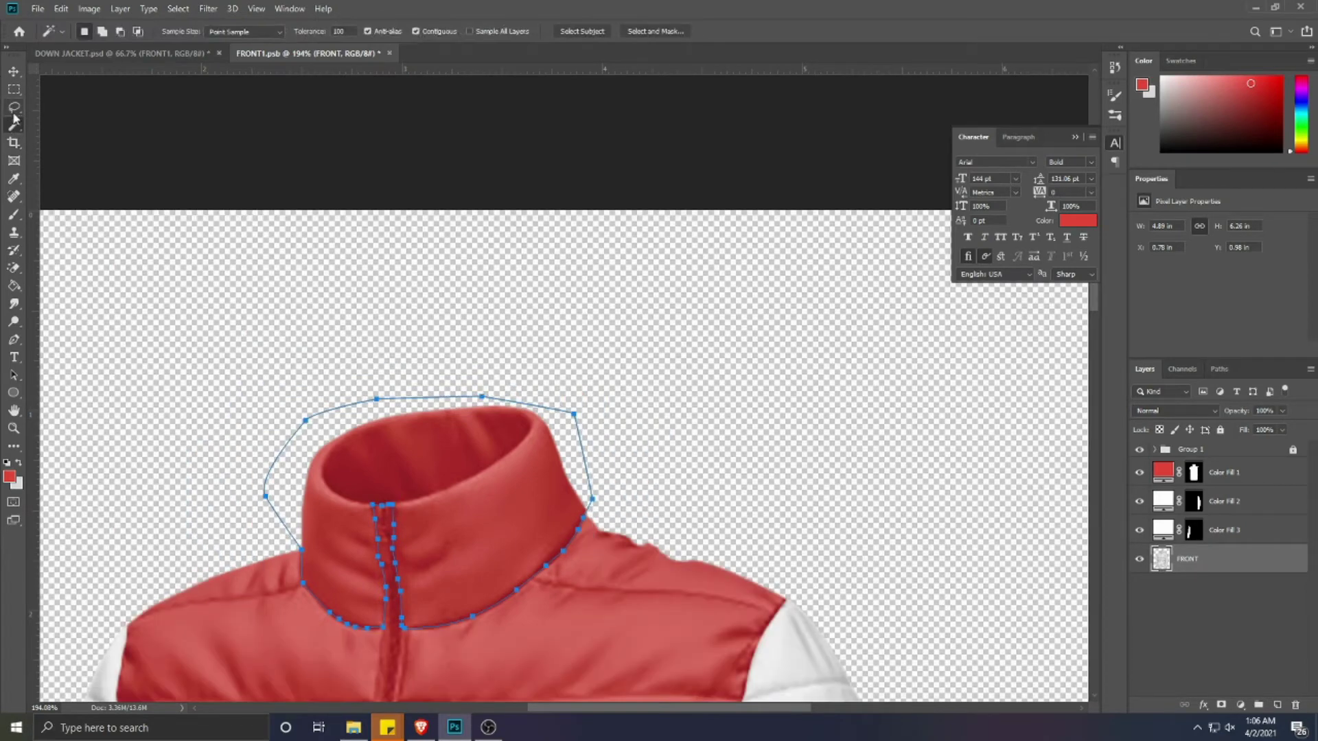
key(alt)
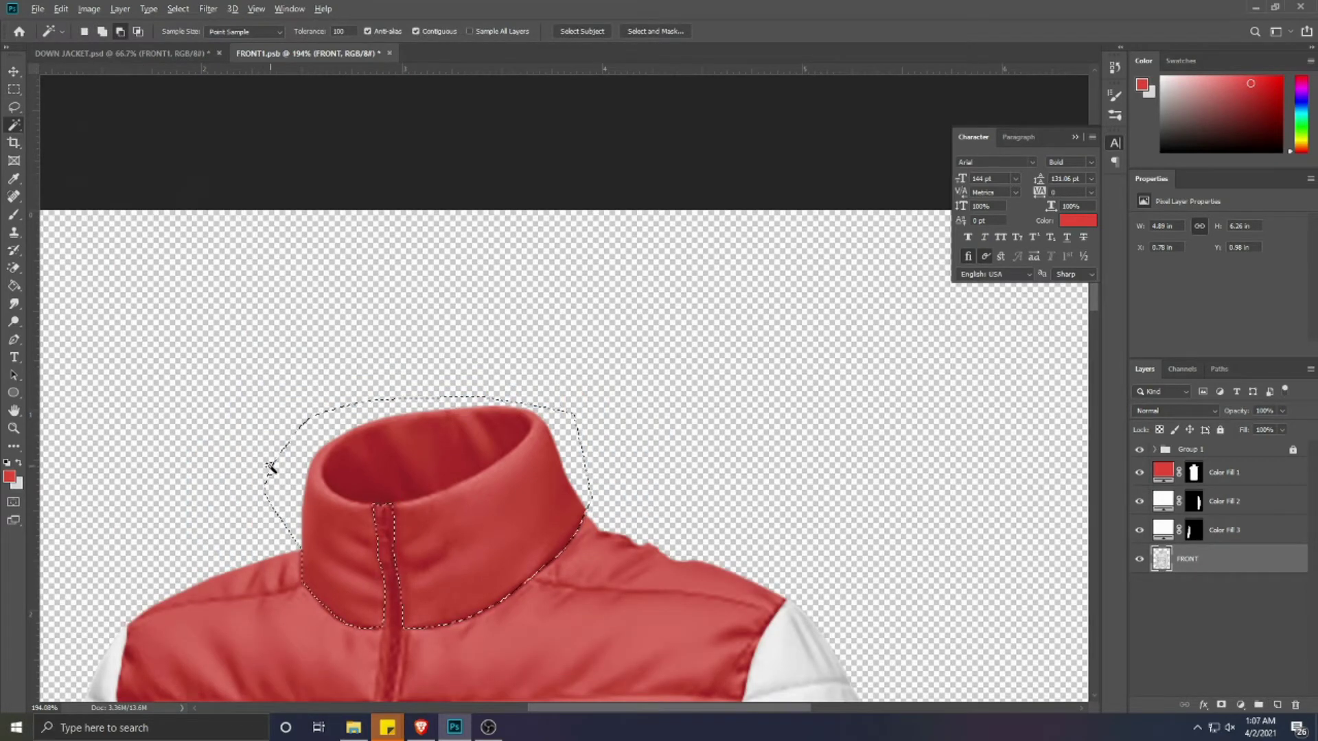
alt+click(288, 485)
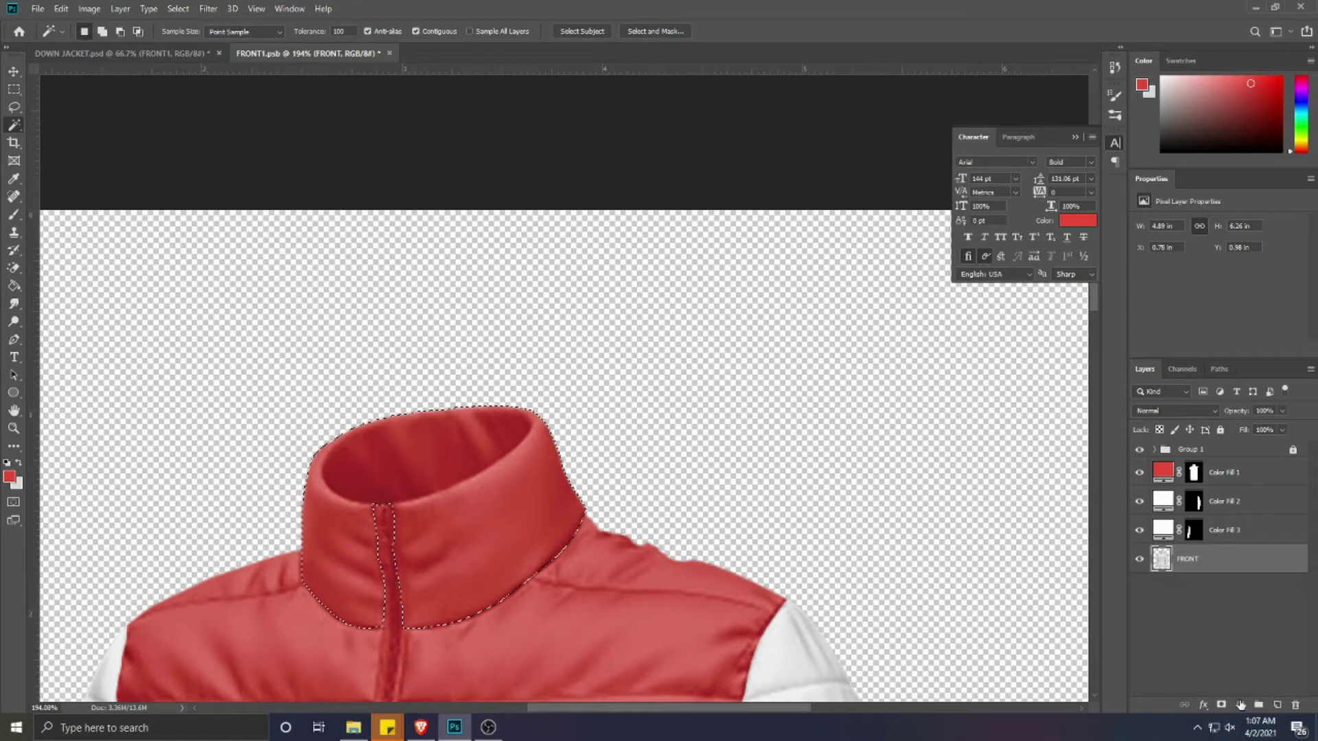
- Add a white Solid Color fill layer masked to the collar selection, directly above FRONT
click(1240, 705)
click(1209, 457)
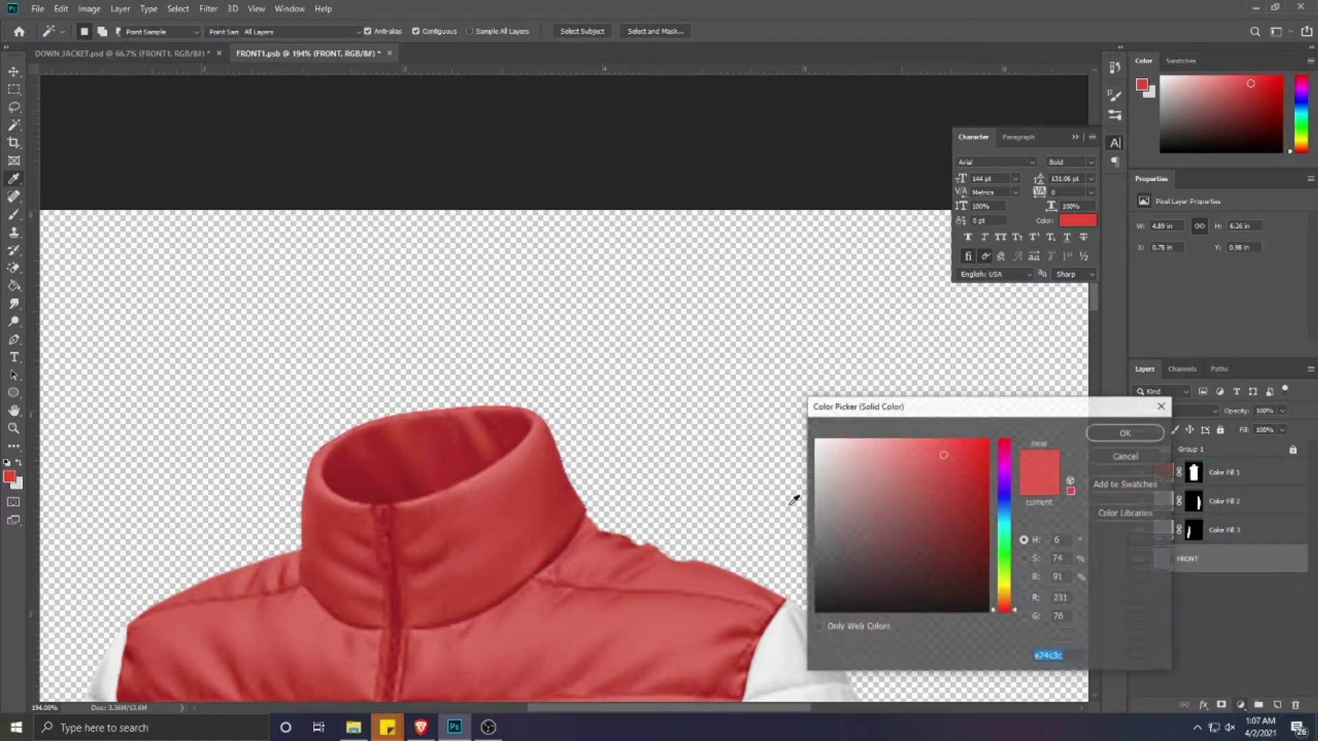
click(905, 463)
click(1125, 432)
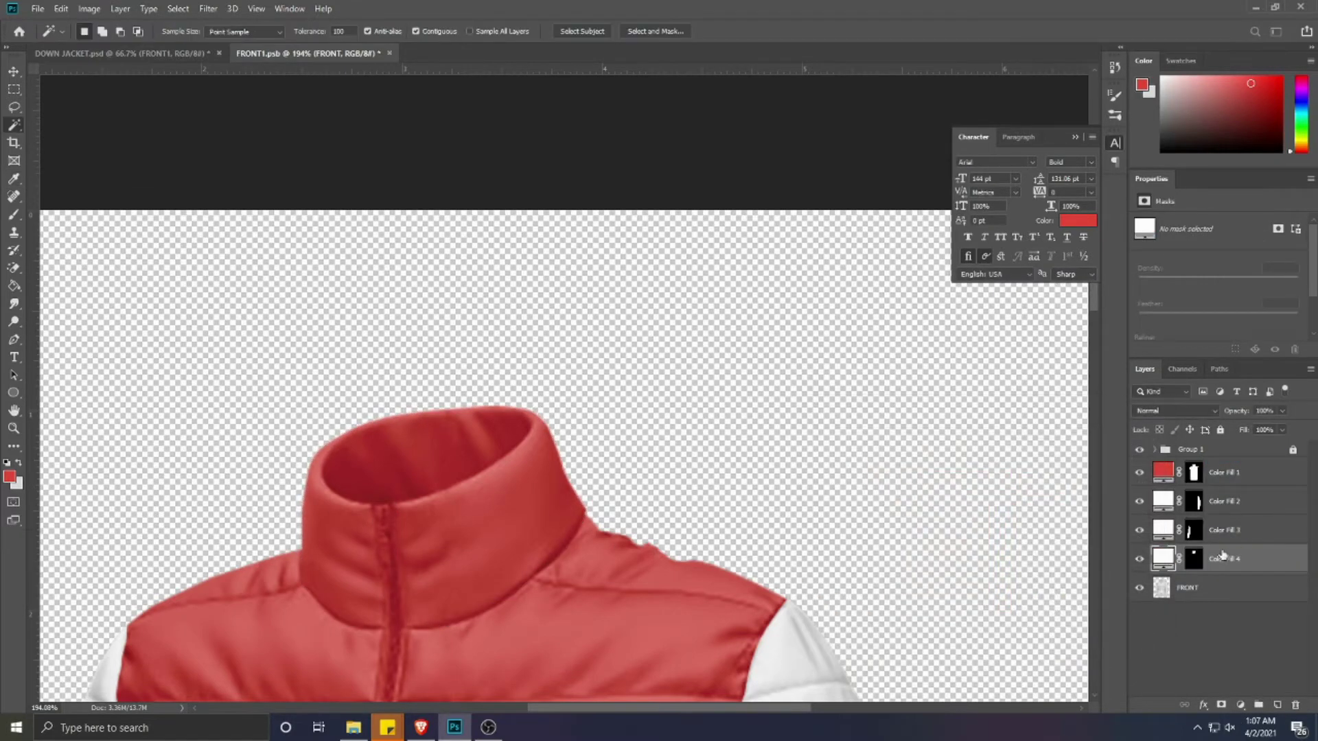
- Load the collar fill's mask as a selection, black out that area on the Color Fill 1 mask, and deselect
ctrl+click(1194, 560)
click(1195, 472)
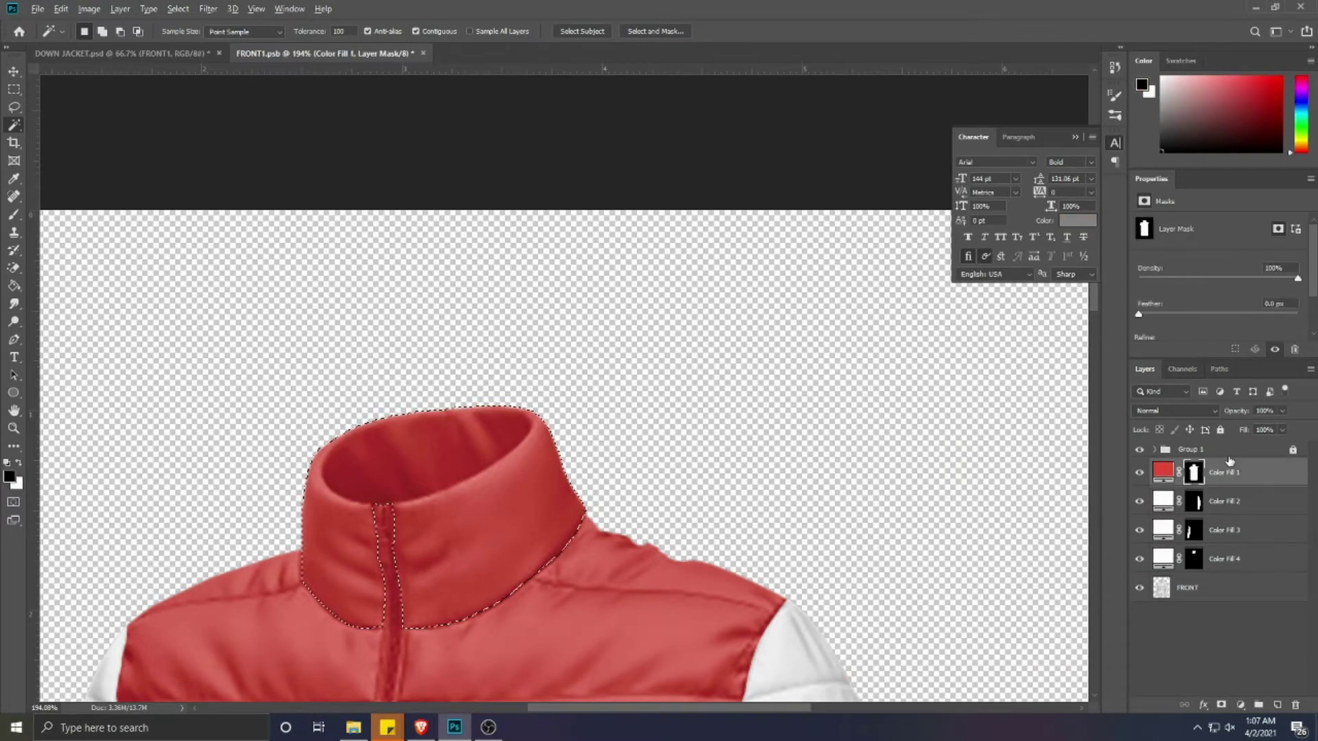
key(alt+BackSpace)
scroll(450, 514, down, 5)
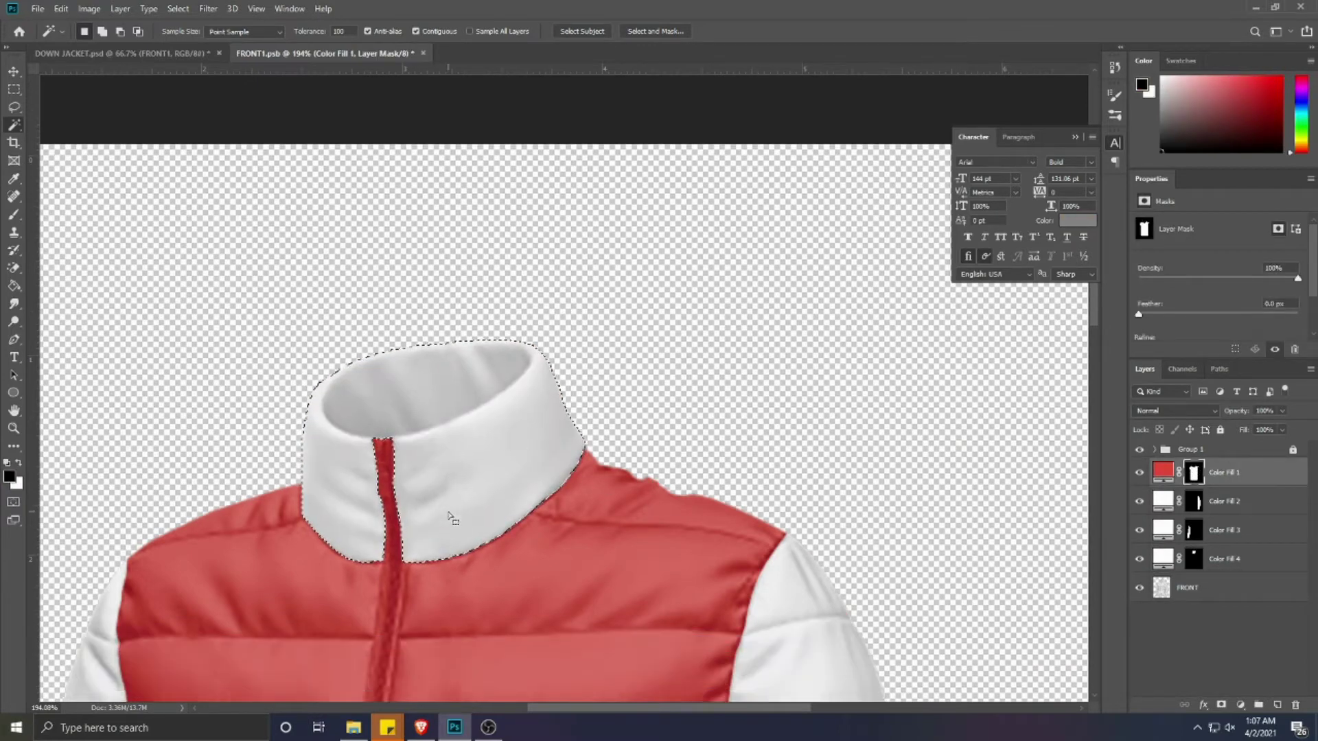
scroll(452, 513, down, 5)
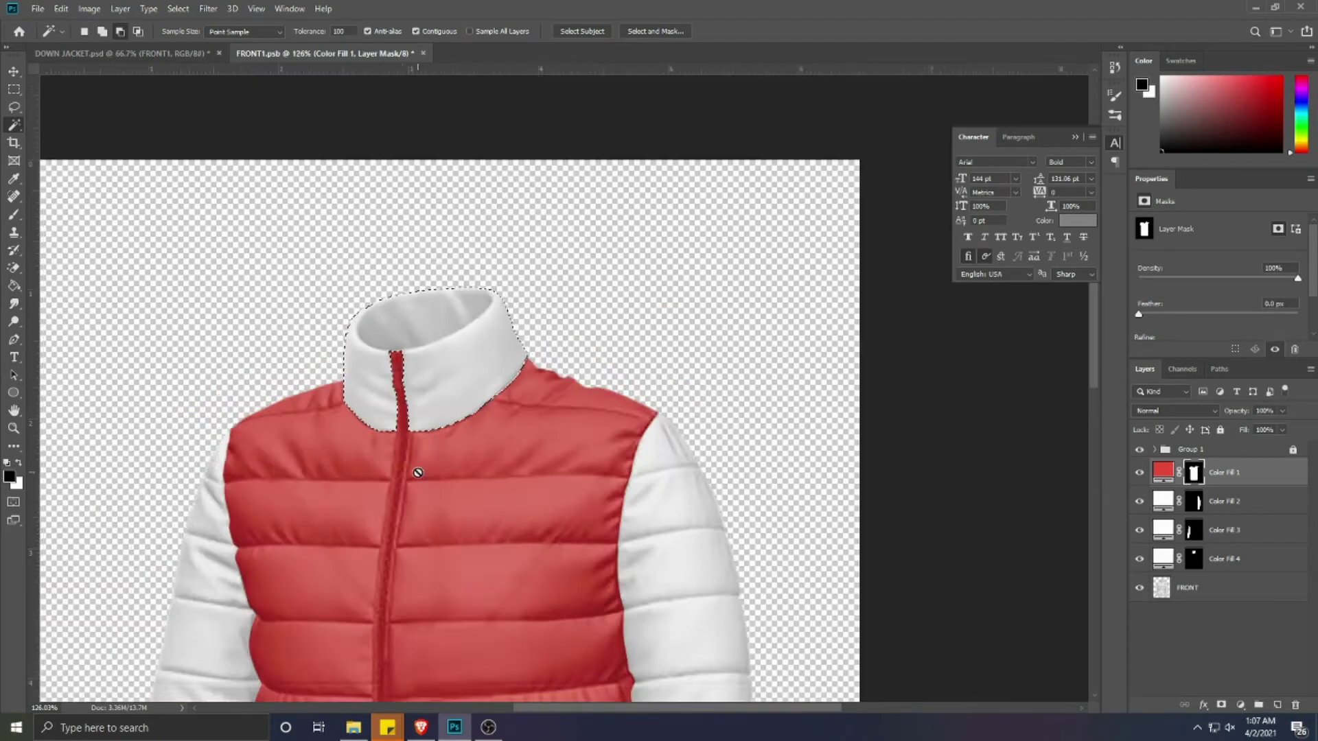
scroll(382, 503, down, 5)
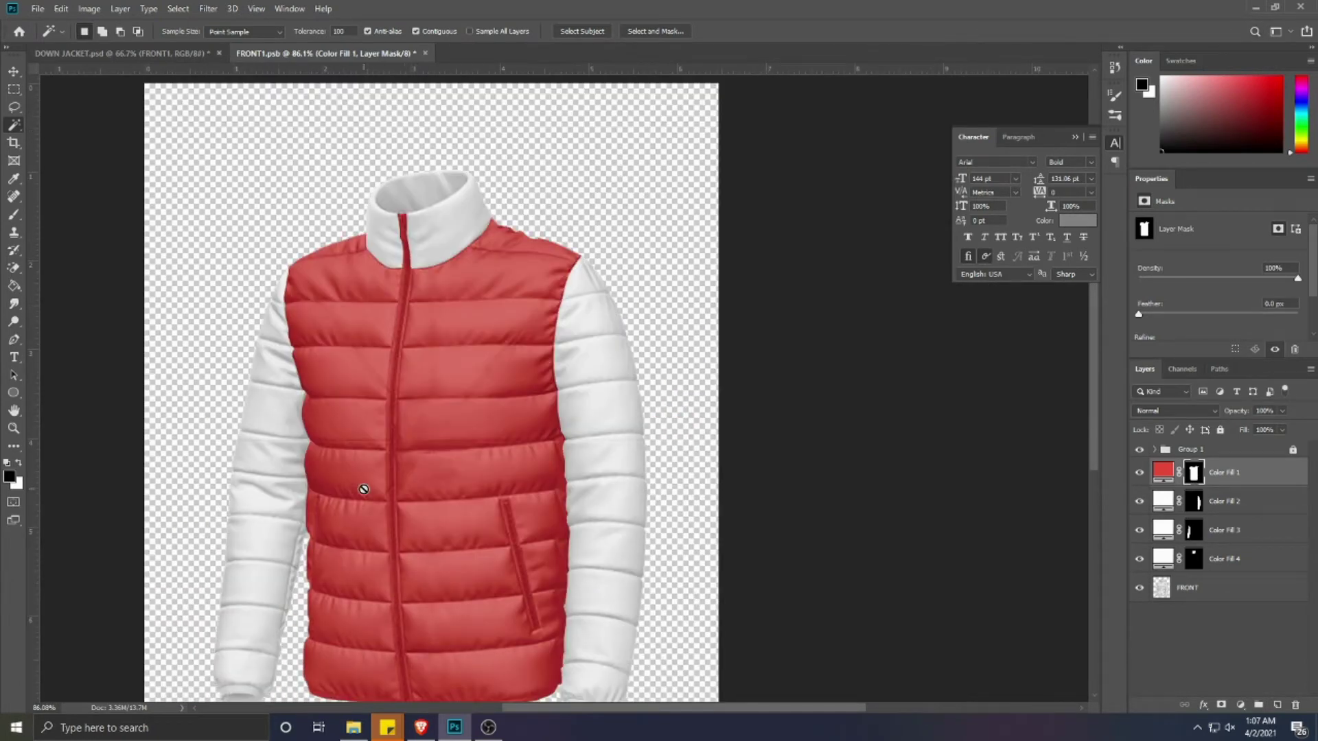
- Trace a closed Pen path around the narrow pocket strip at the left edge of the jacket body
click(13, 340)
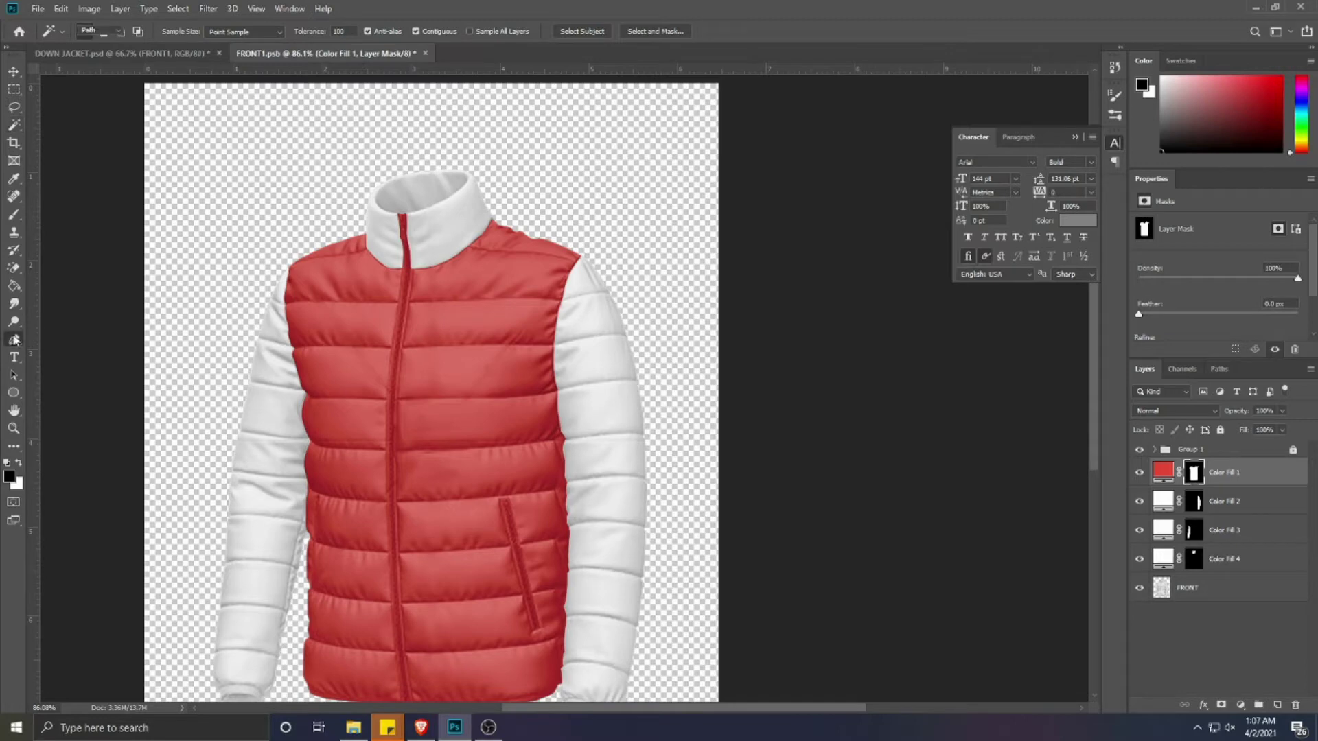
scroll(329, 535, up, 4)
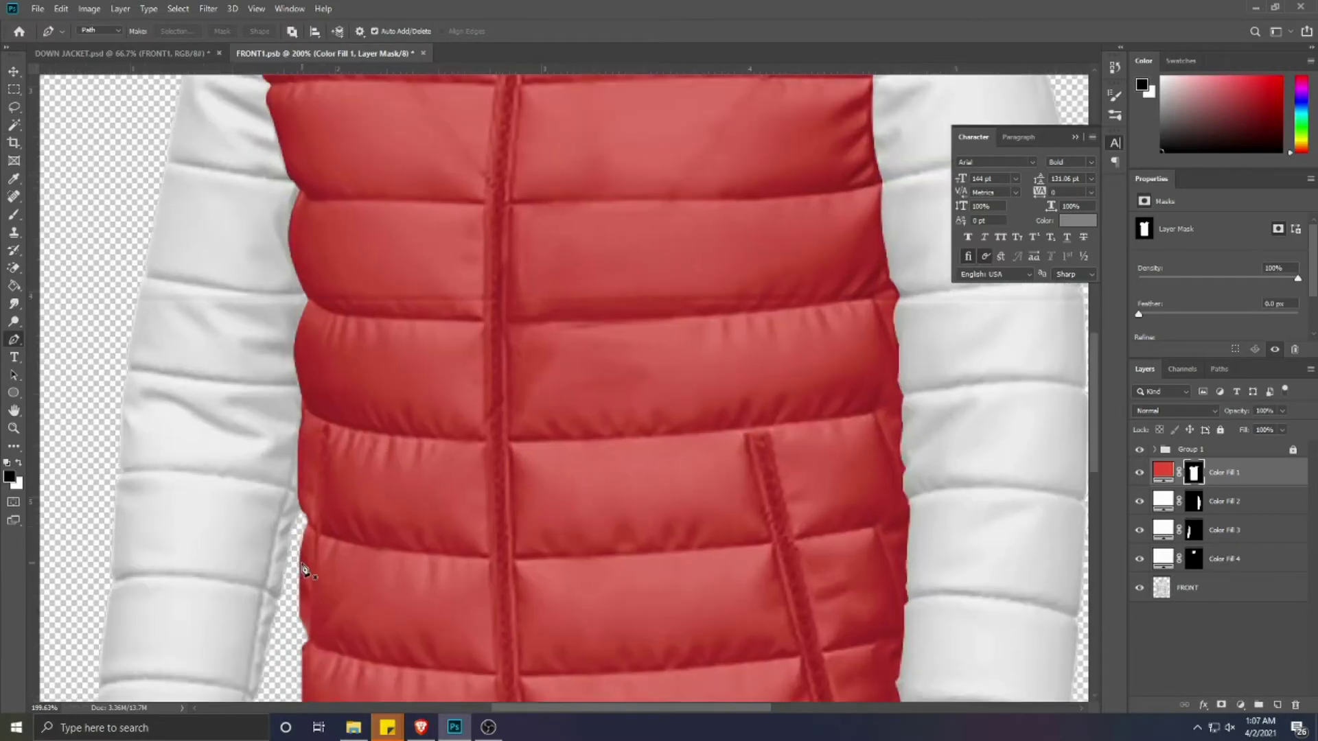
scroll(305, 561, down, 2)
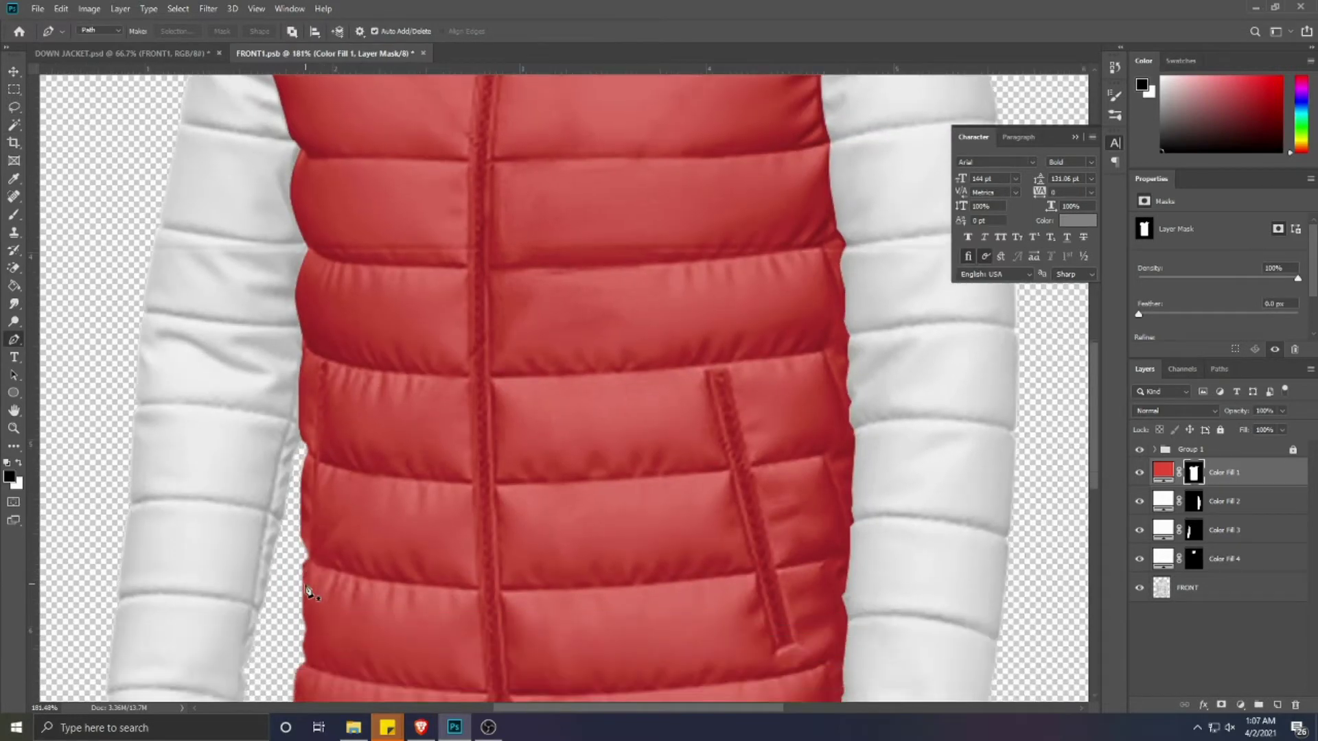
click(309, 546)
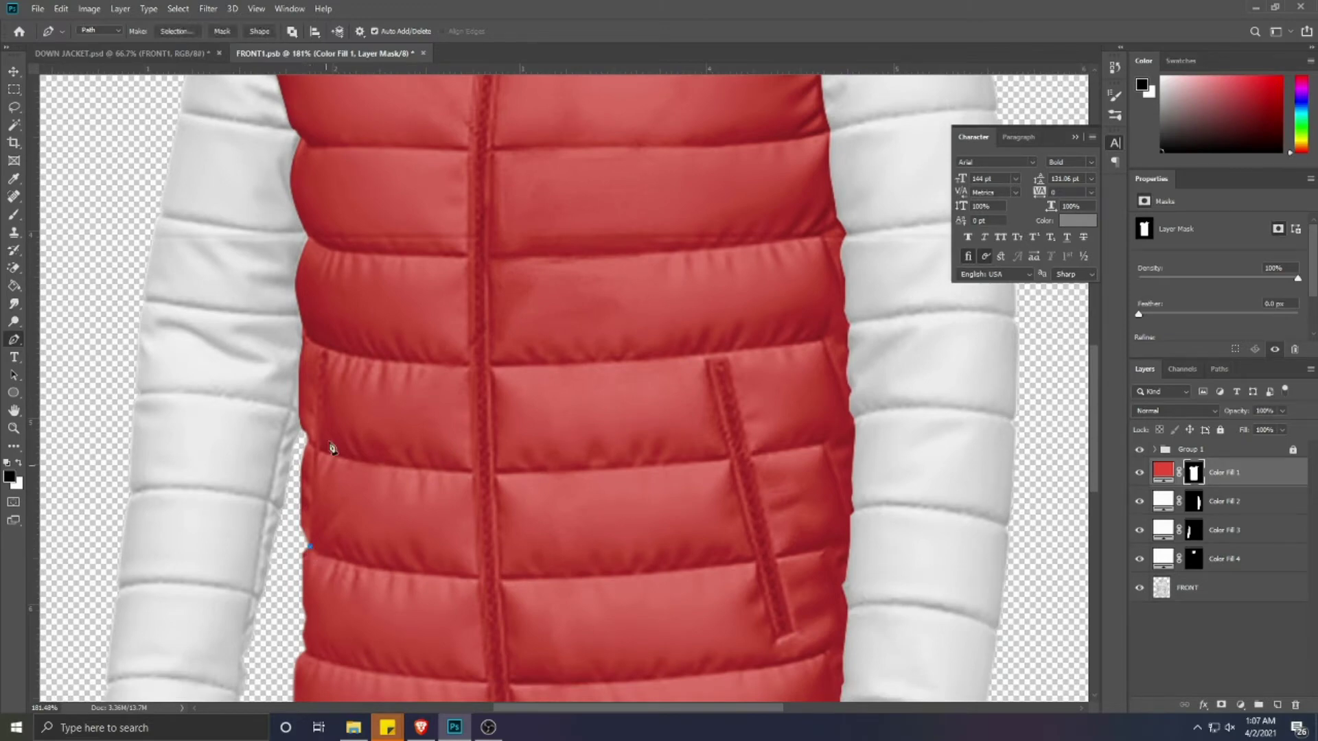
click(321, 452)
click(328, 390)
click(319, 352)
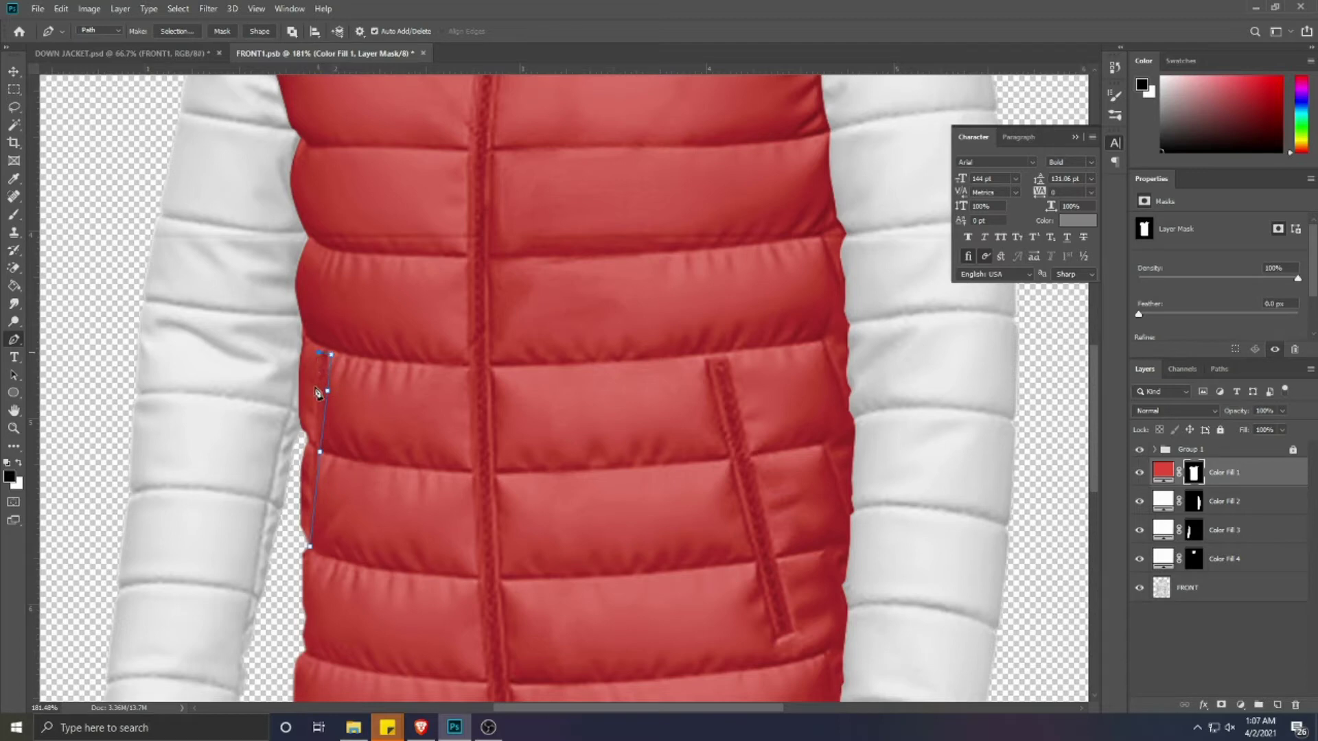
click(310, 437)
click(307, 459)
click(295, 525)
click(294, 541)
click(310, 546)
- Convert the left pocket path to a selection and, on FRONT, subtract the transparent area outside the jacket
key(ctrl+Return)
click(14, 125)
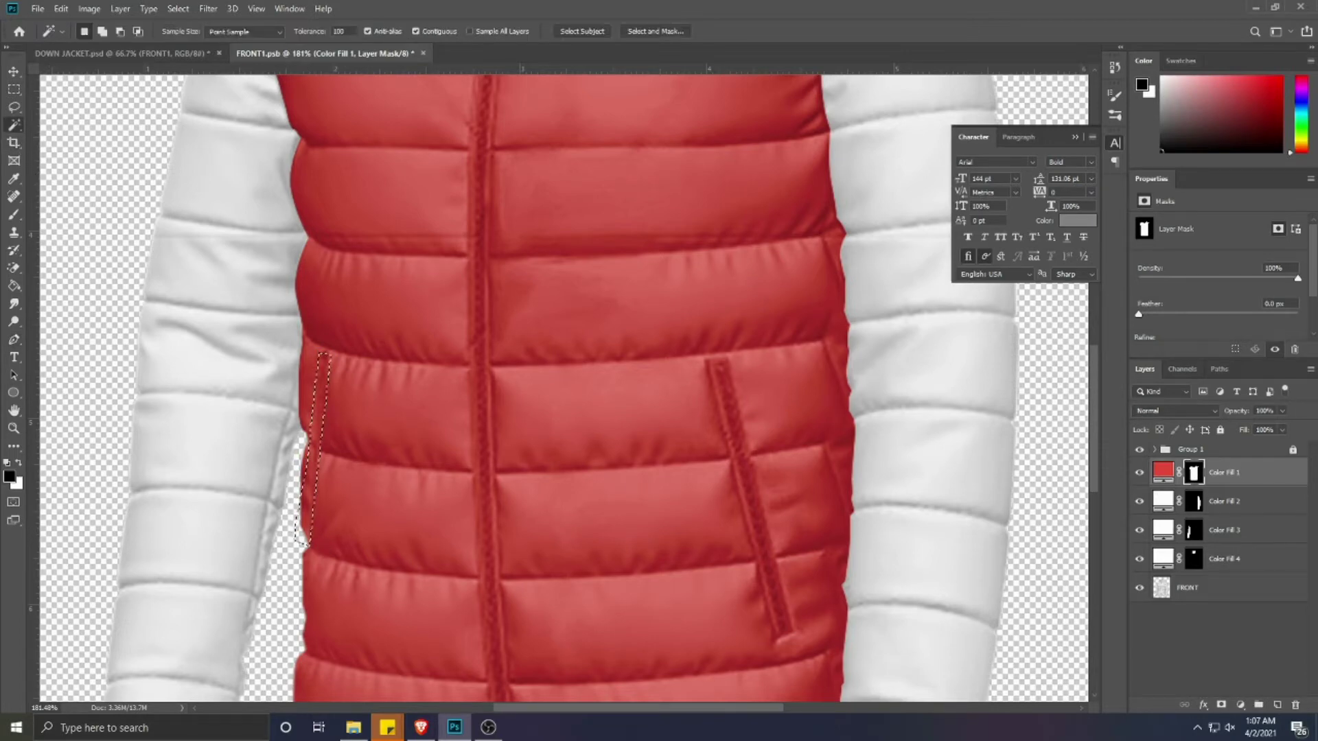
click(1217, 596)
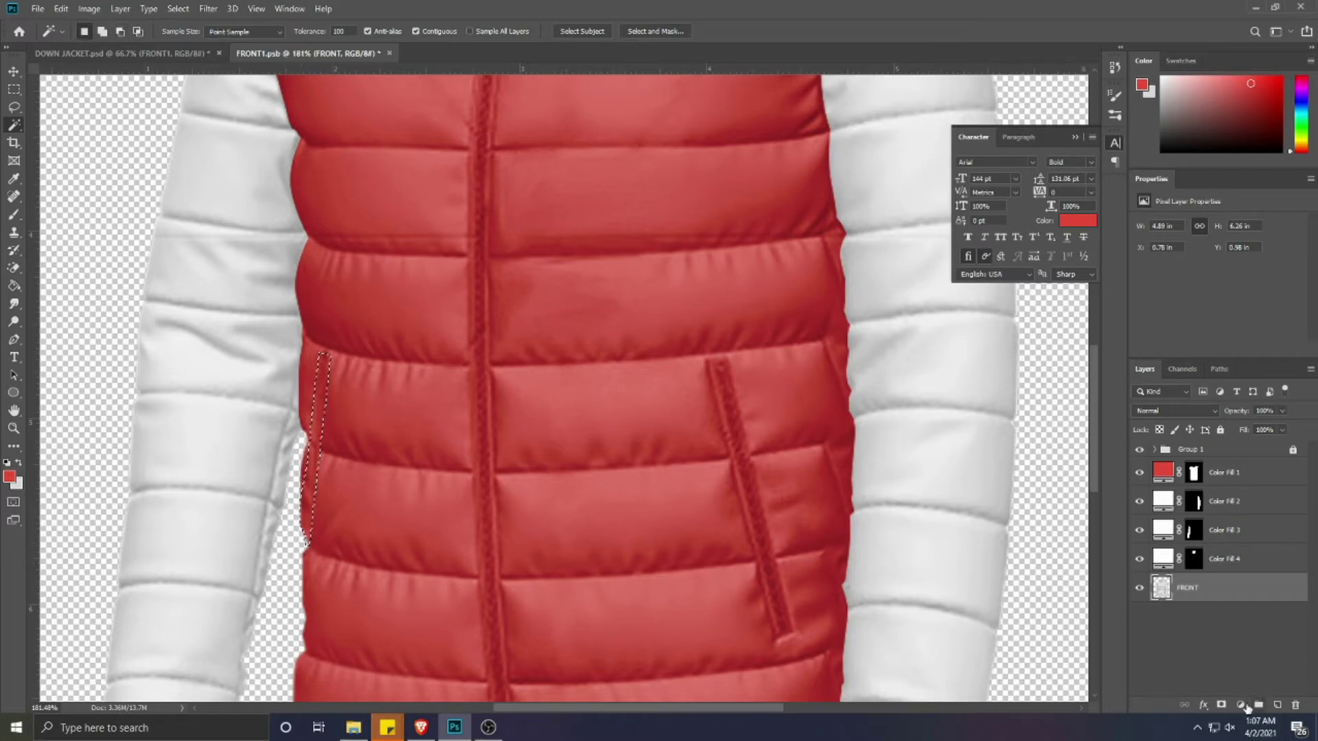
- Add a black Solid Color fill from the left pocket selection and move the new layer above Color Fill 1
click(1247, 707)
click(1218, 465)
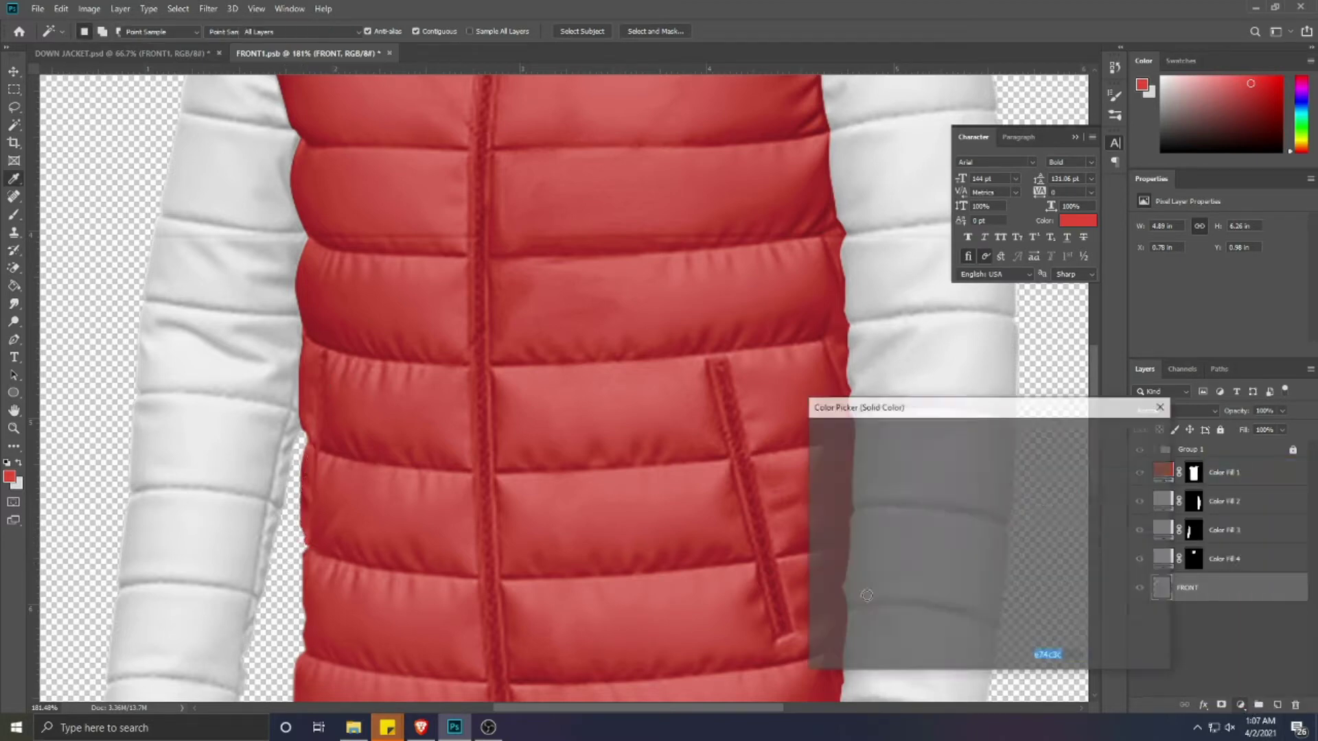
drag(859, 556, 820, 622)
click(1127, 433)
drag(1249, 594, 1229, 467)
- Trace a closed Pen path around the slanted pocket strip on the jacket's right side and convert it to a selection
key(v)
key(p)
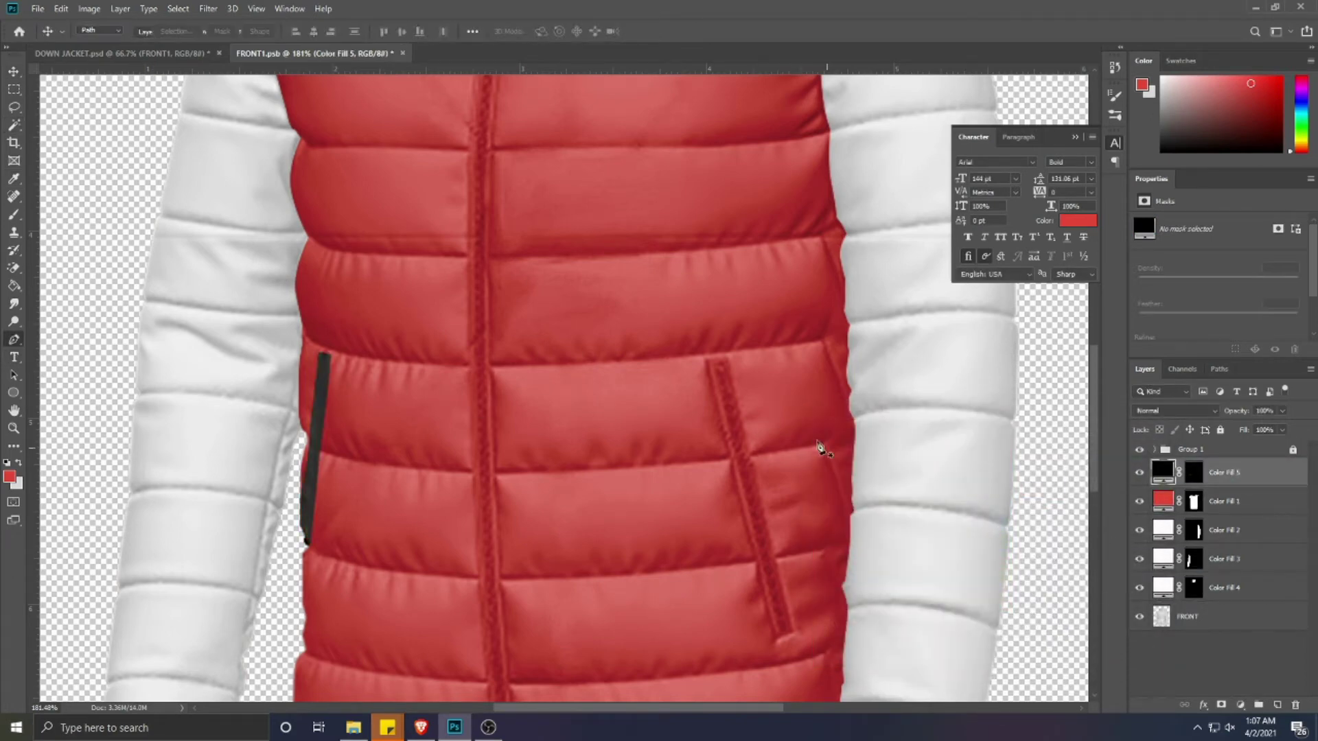
scroll(822, 448, up, 1)
click(681, 345)
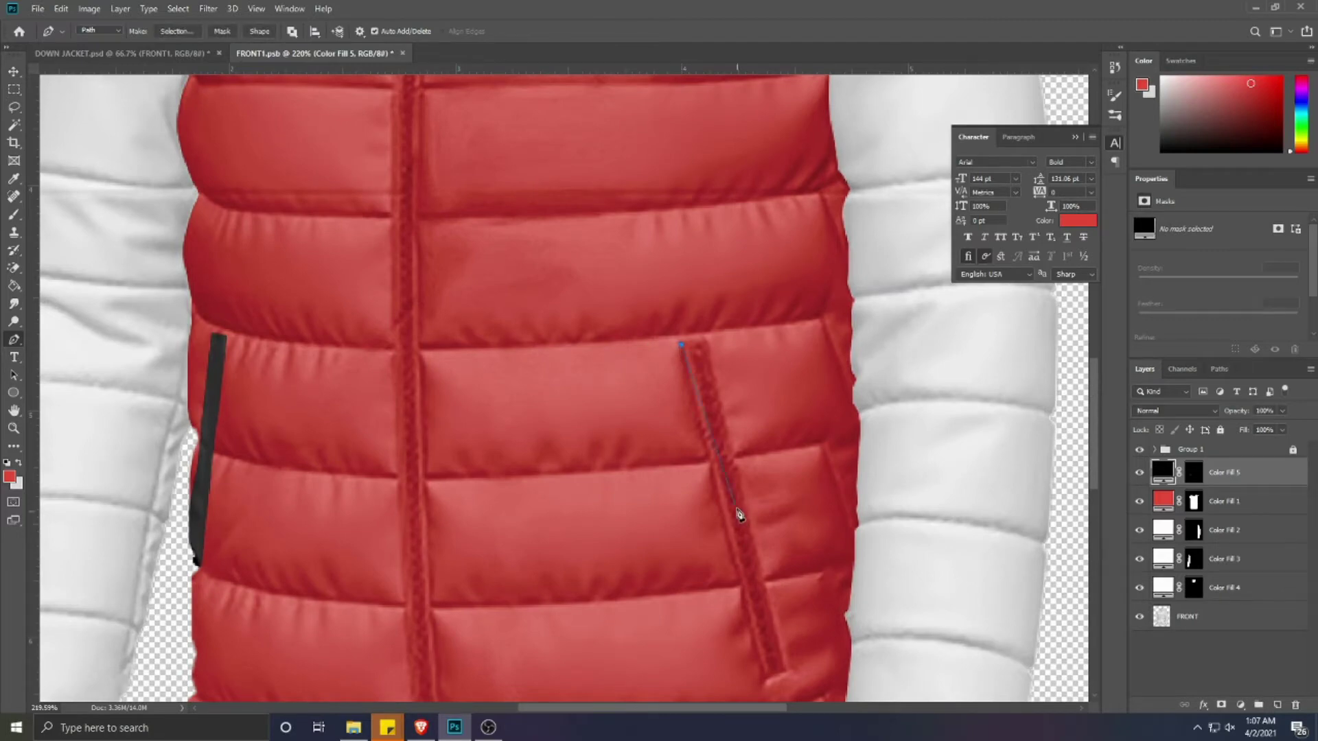
click(719, 512)
click(757, 558)
click(732, 454)
click(706, 338)
click(680, 345)
key(ctrl+Return)
- Fill the right pocket selection with white on the Color Fill 5 mask, and deselect
click(1194, 474)
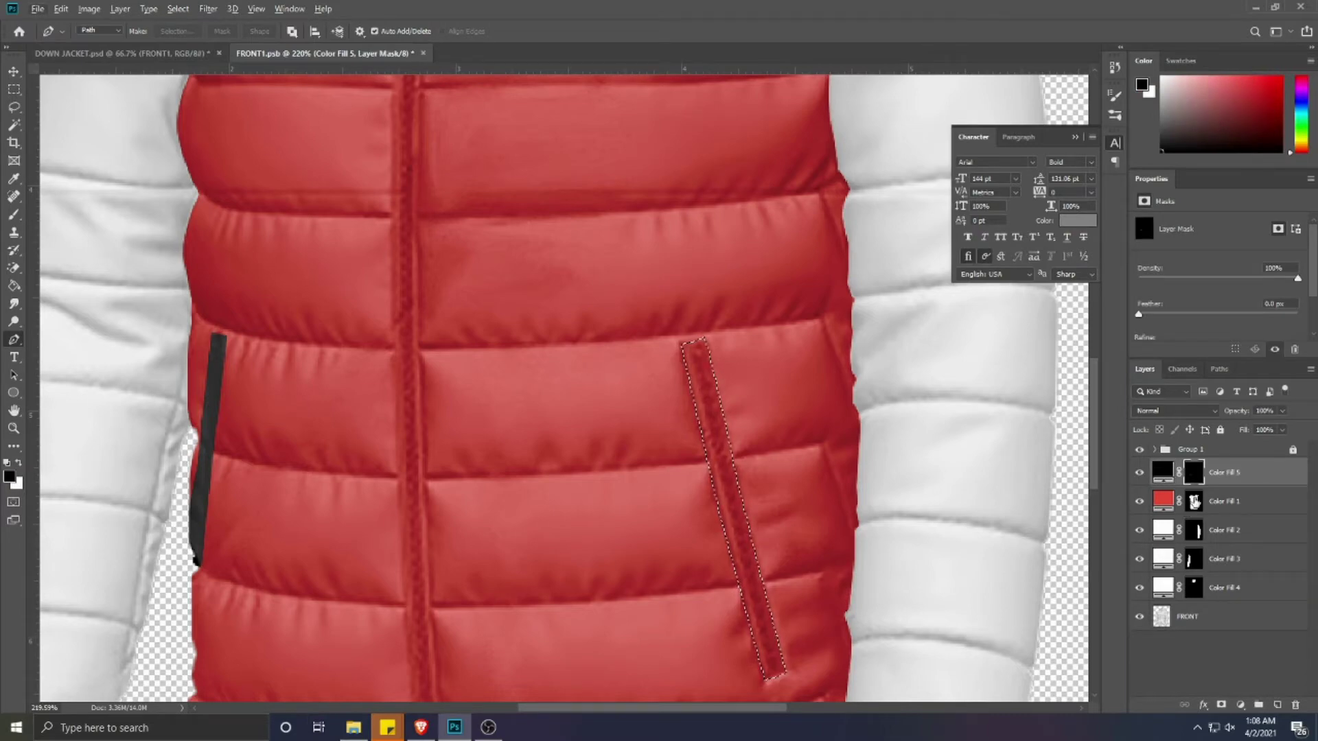
key(ctrl+BackSpace)
key(ctrl+d)
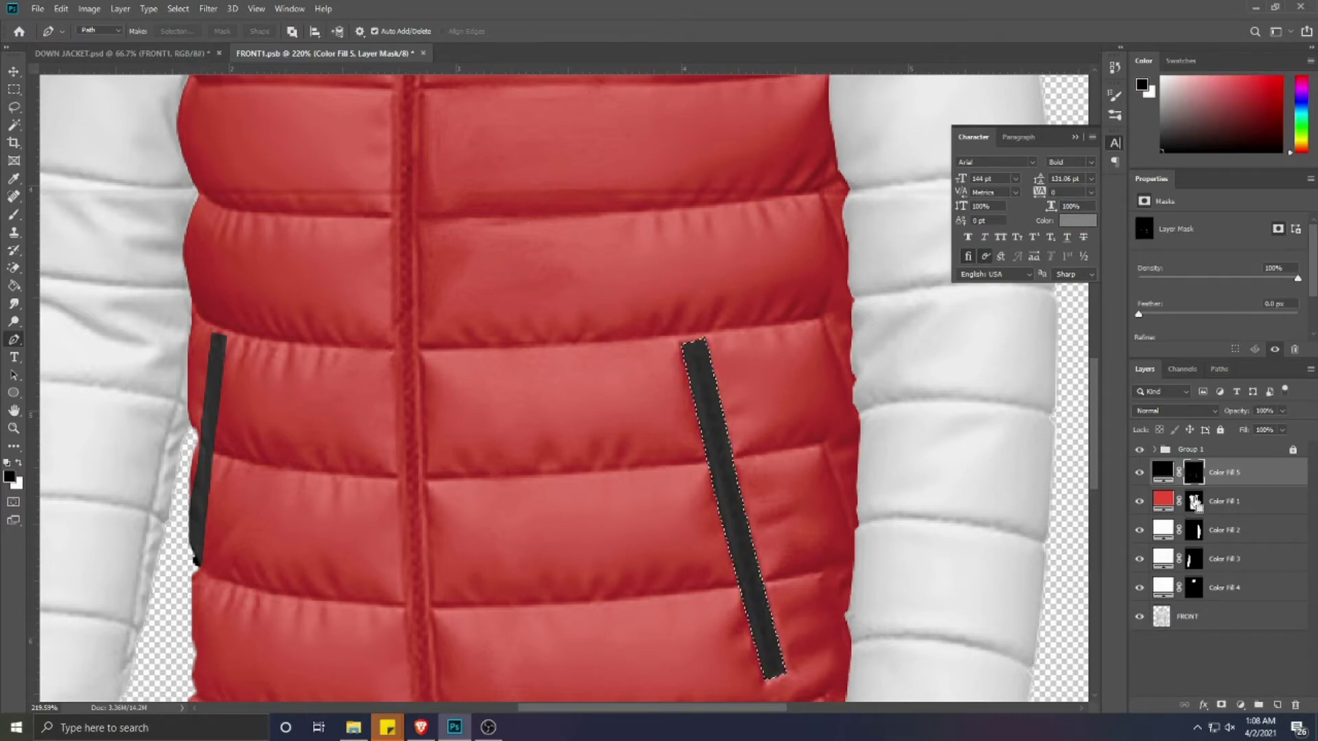
- Start a Pen path at the left sleeve's cuff and trace the seam between sleeve and cuff to its inner end
key(ctrl+0)
scroll(552, 452, down, 4)
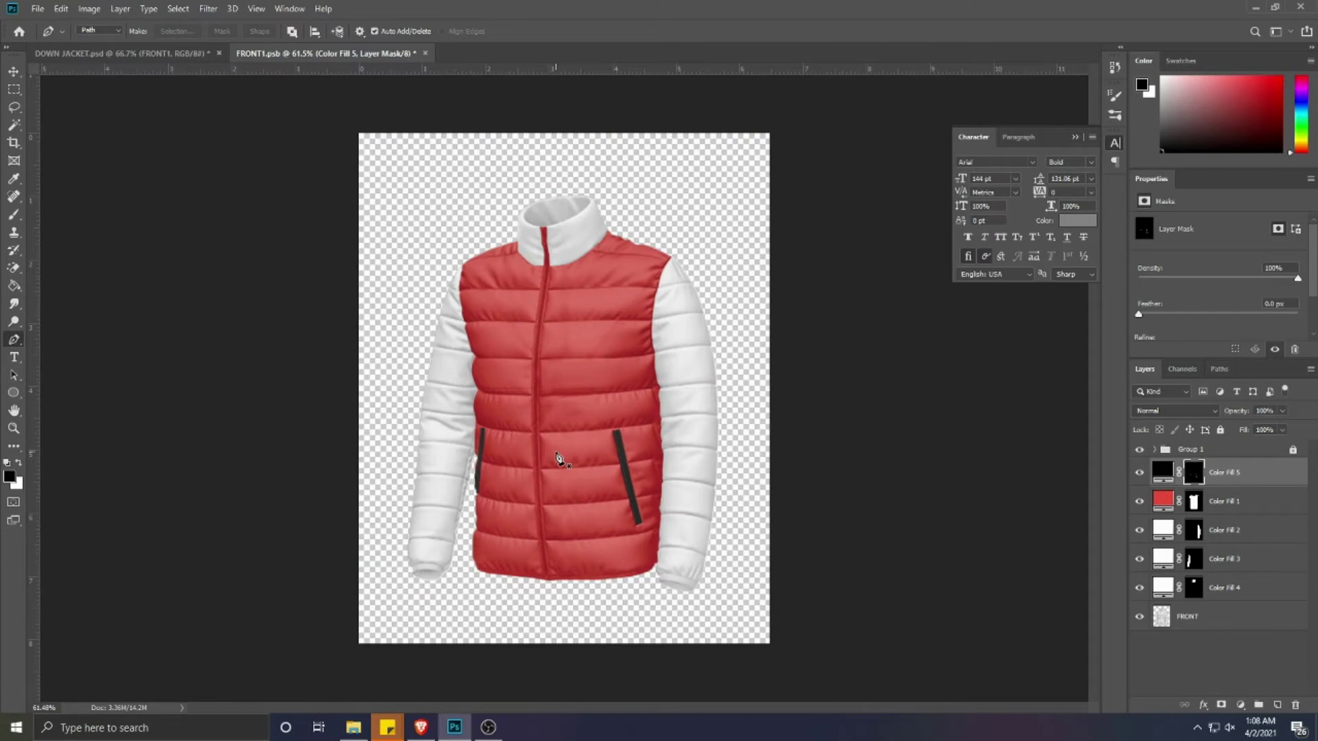
scroll(512, 454, up, 4)
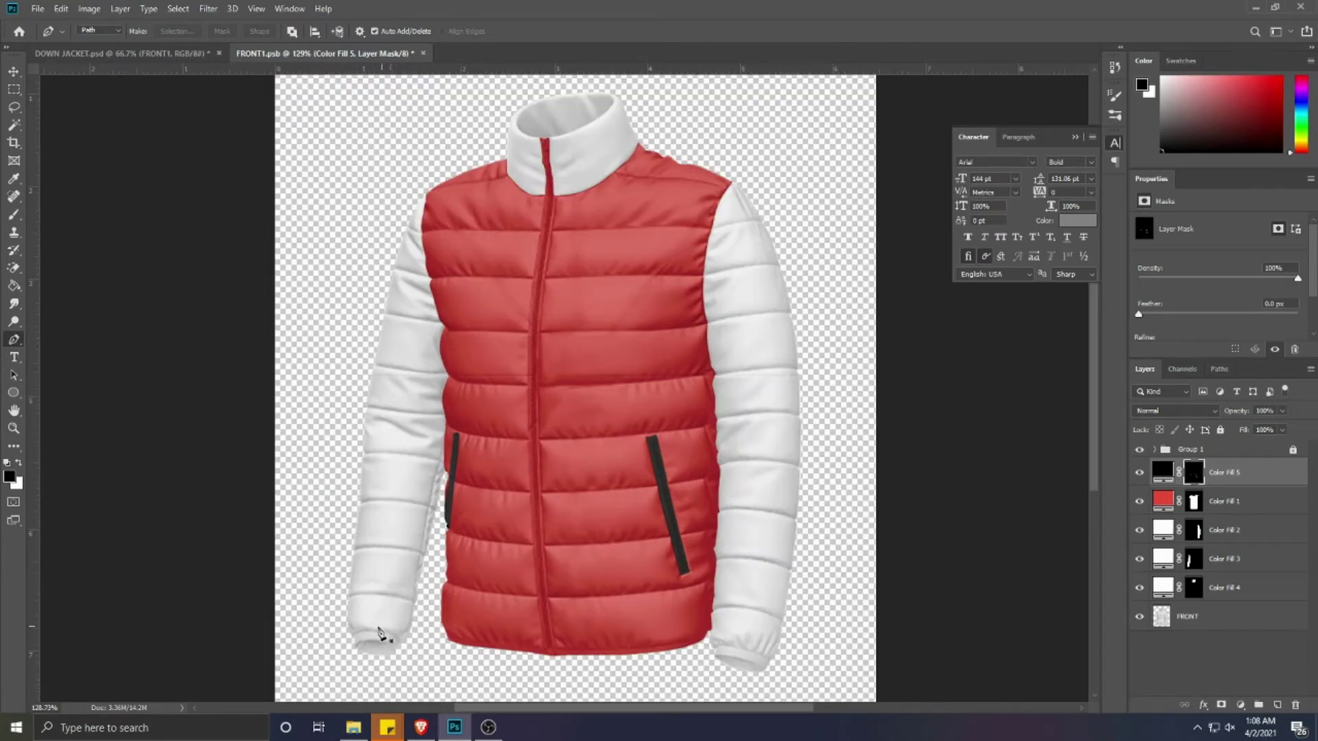
scroll(401, 637, up, 3)
key(v)
scroll(402, 637, down, 2)
key(p)
scroll(372, 587, up, 2)
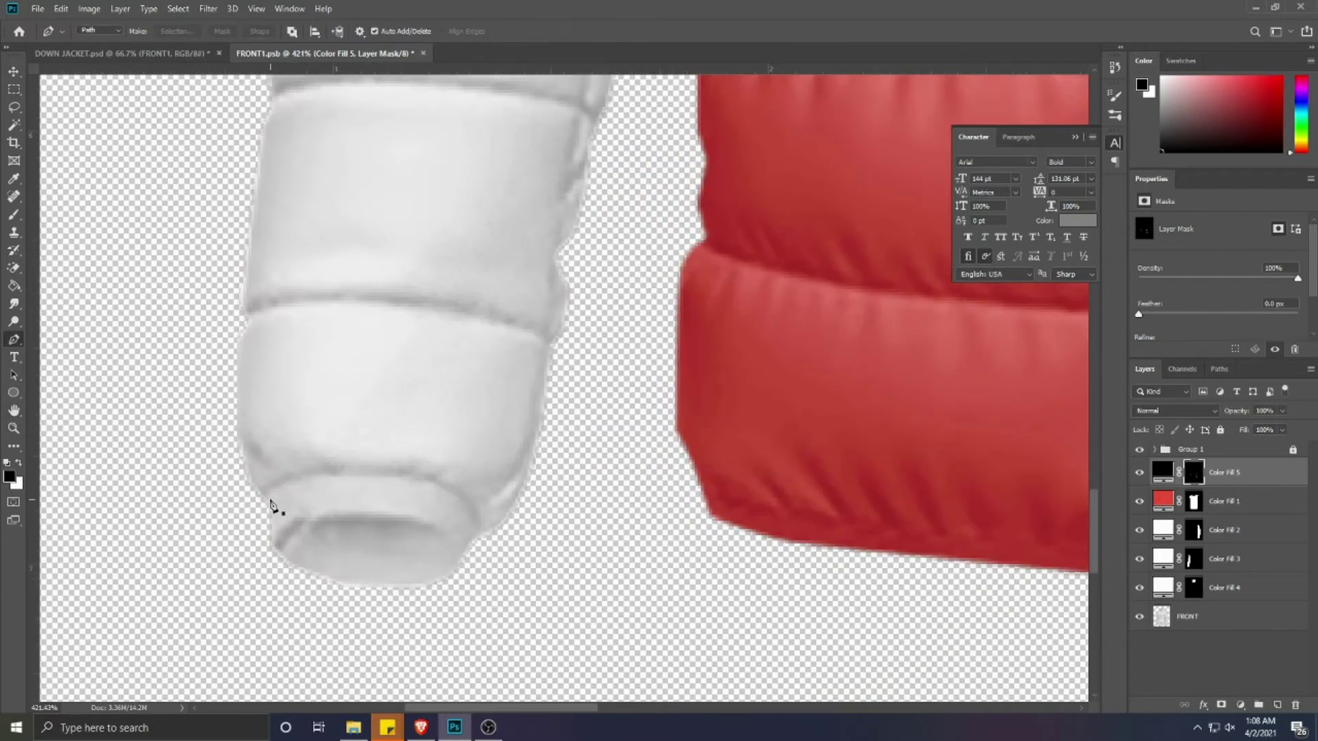
drag(258, 503, 302, 477)
click(304, 474)
click(342, 469)
click(373, 471)
click(411, 471)
click(438, 480)
click(458, 492)
click(475, 512)
- Route the path loosely around the left cuff's opening and close it at the starting point
click(481, 541)
click(472, 581)
drag(321, 610, 259, 559)
click(260, 549)
click(257, 503)
- Trace a second closed path around the right sleeve's cuff, following its seam and passing loosely below the opening
scroll(257, 512, down, 5)
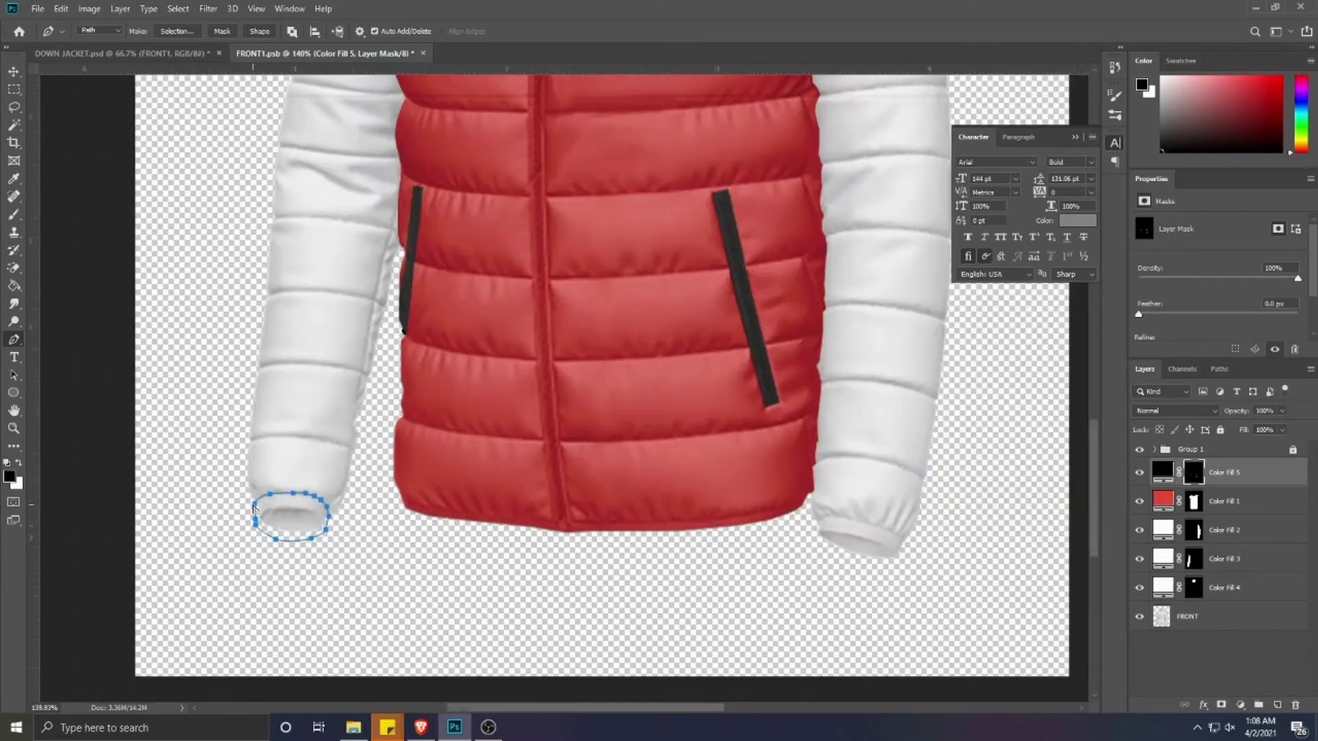
scroll(896, 568, up, 3)
scroll(896, 568, up, 3)
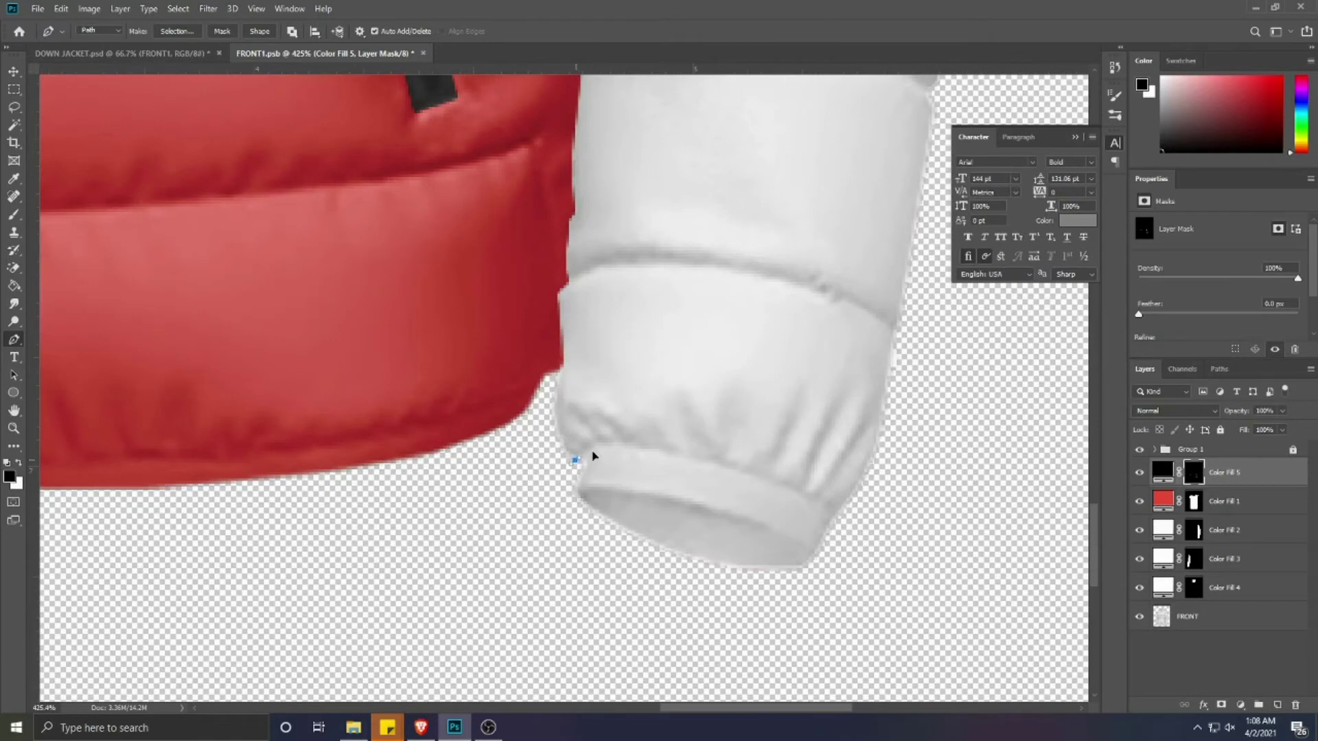
drag(613, 444, 680, 456)
click(768, 474)
click(829, 509)
drag(852, 543, 849, 553)
drag(777, 604, 657, 590)
click(561, 537)
click(561, 509)
click(575, 460)
- Convert both cuff paths to a selection and, on FRONT, subtract the transparent areas around the cuffs
key(ctrl+Return)
scroll(377, 435, down, 5)
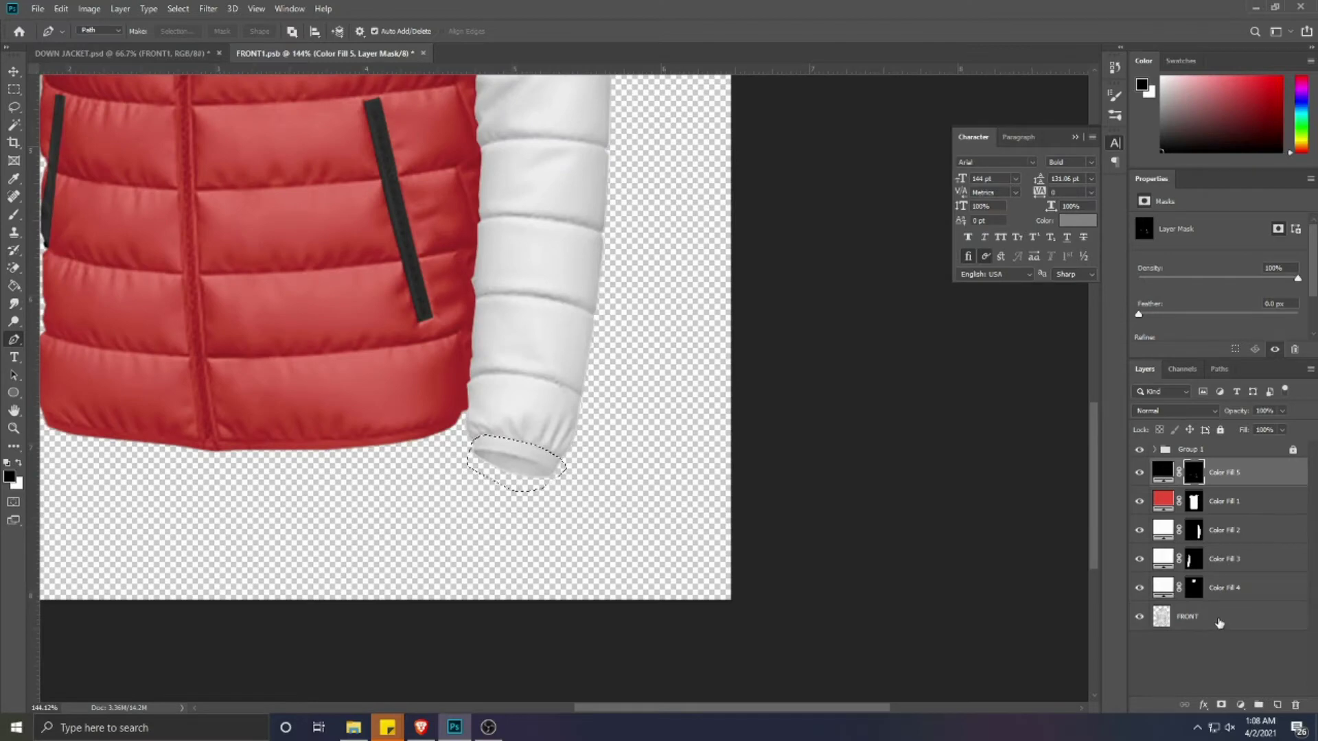
click(1188, 616)
click(14, 125)
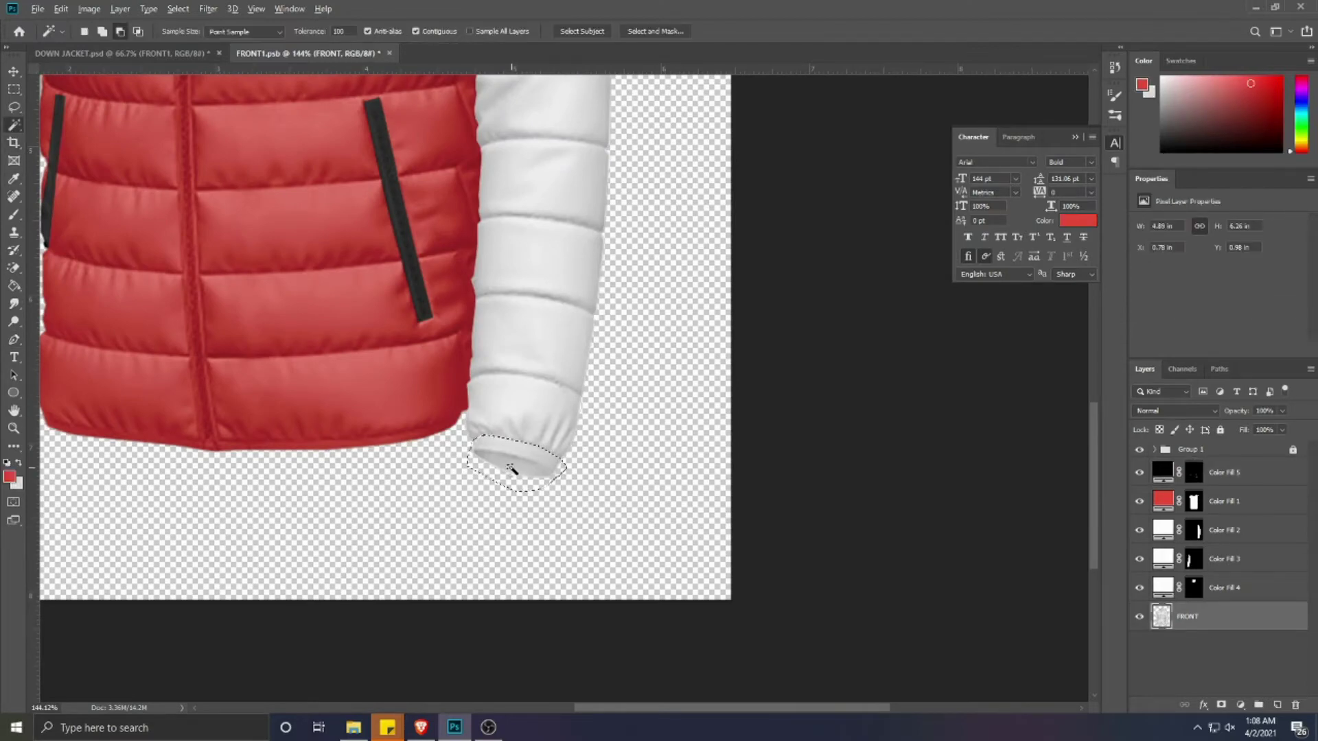
scroll(341, 492, down, 2)
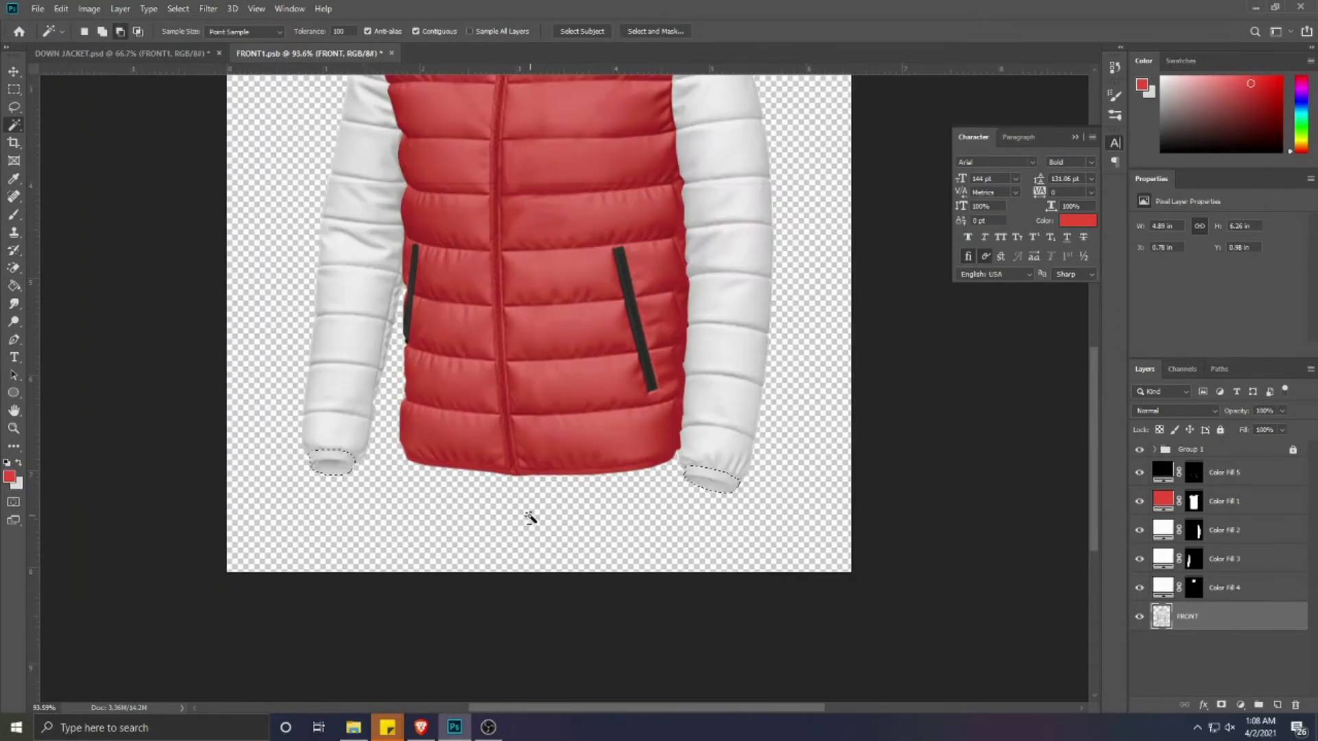
- Add a black Solid Color fill from the cuff selection and move the new layer between Color Fill 5 and Color Fill 1
click(1240, 705)
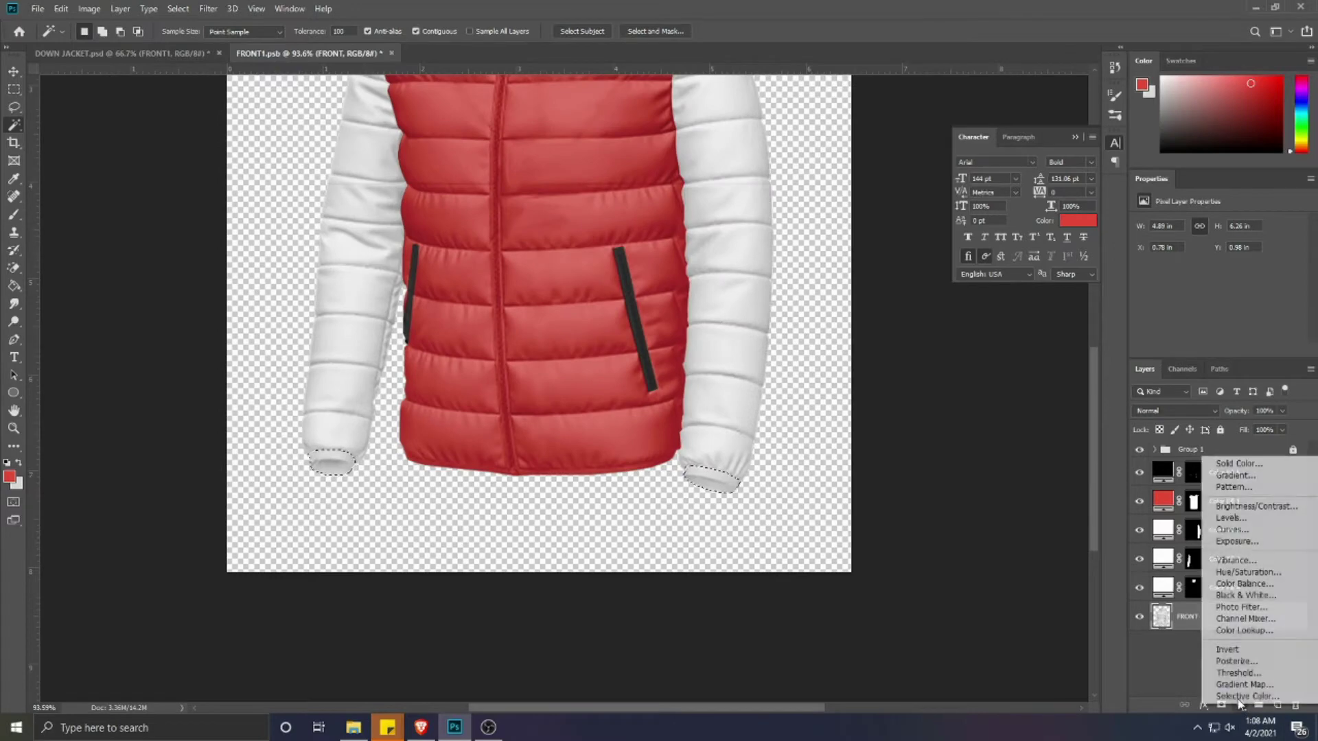
click(1225, 464)
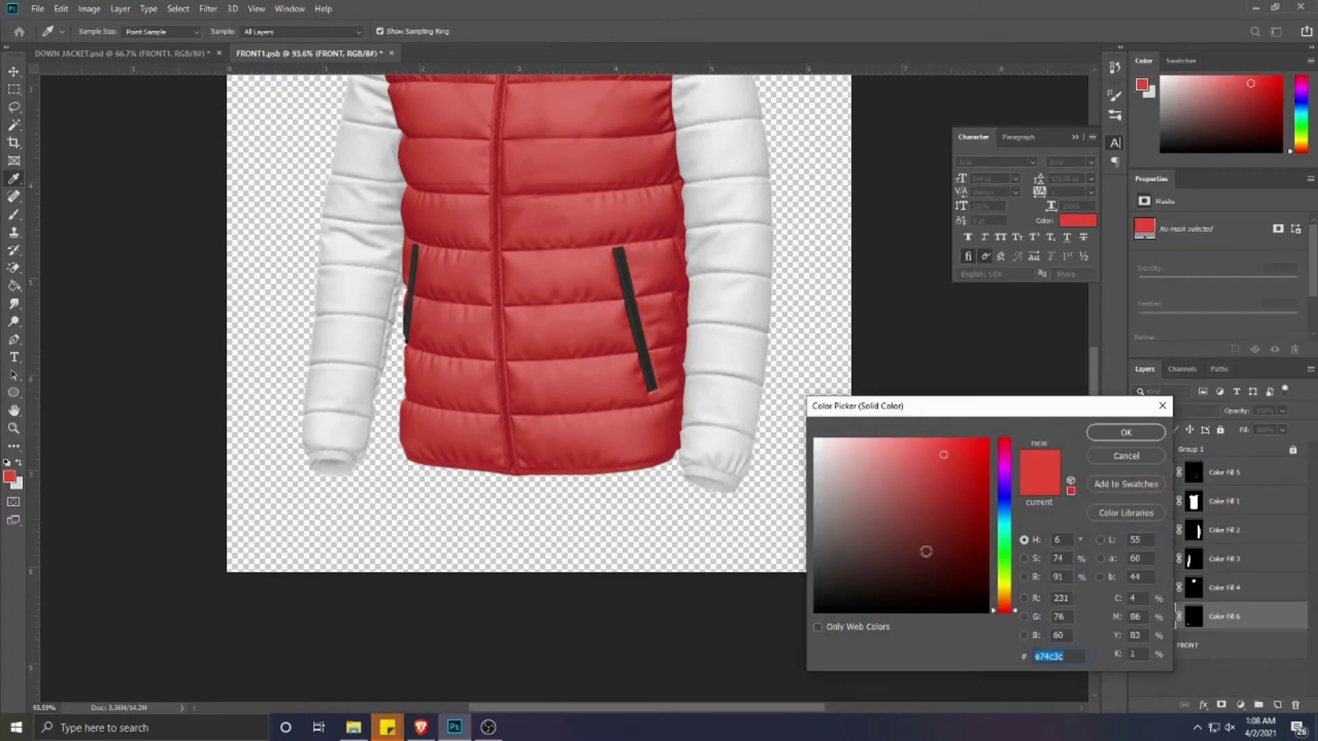
click(1125, 432)
drag(1238, 618, 1236, 501)
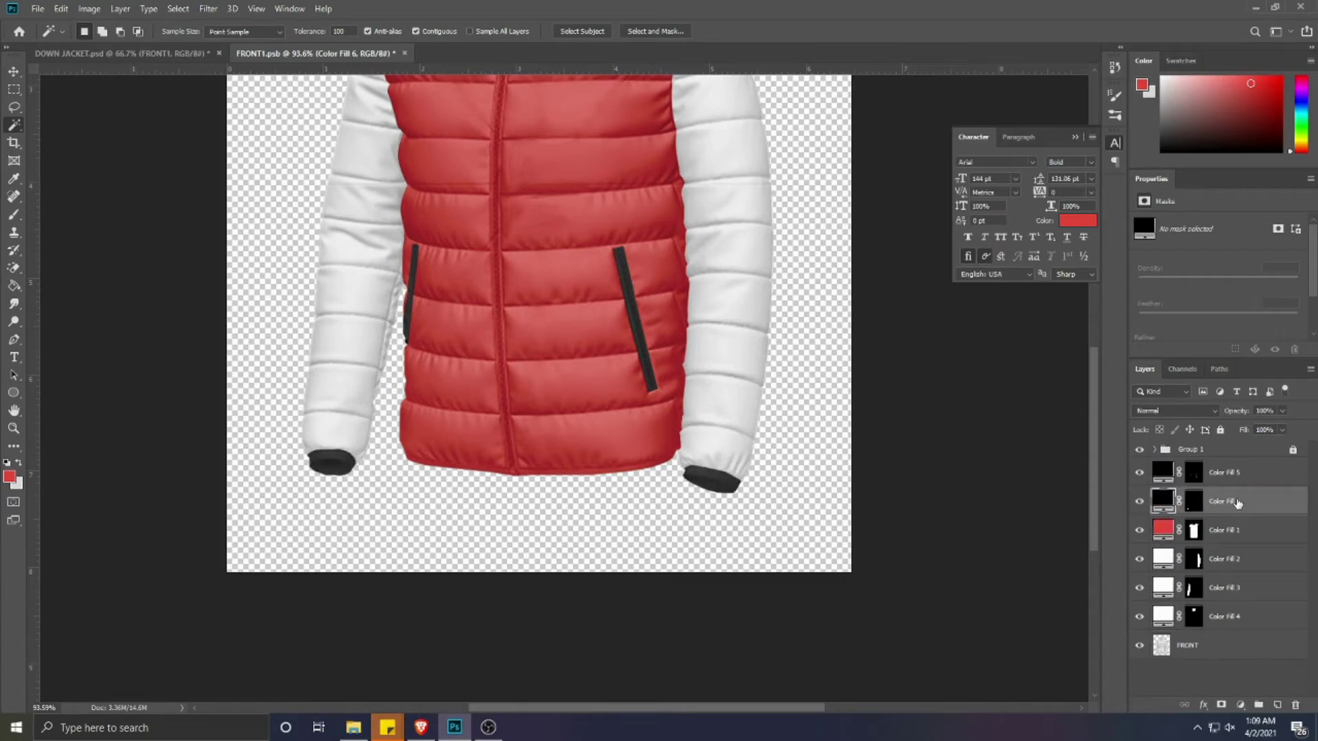
scroll(672, 574, up, 3)
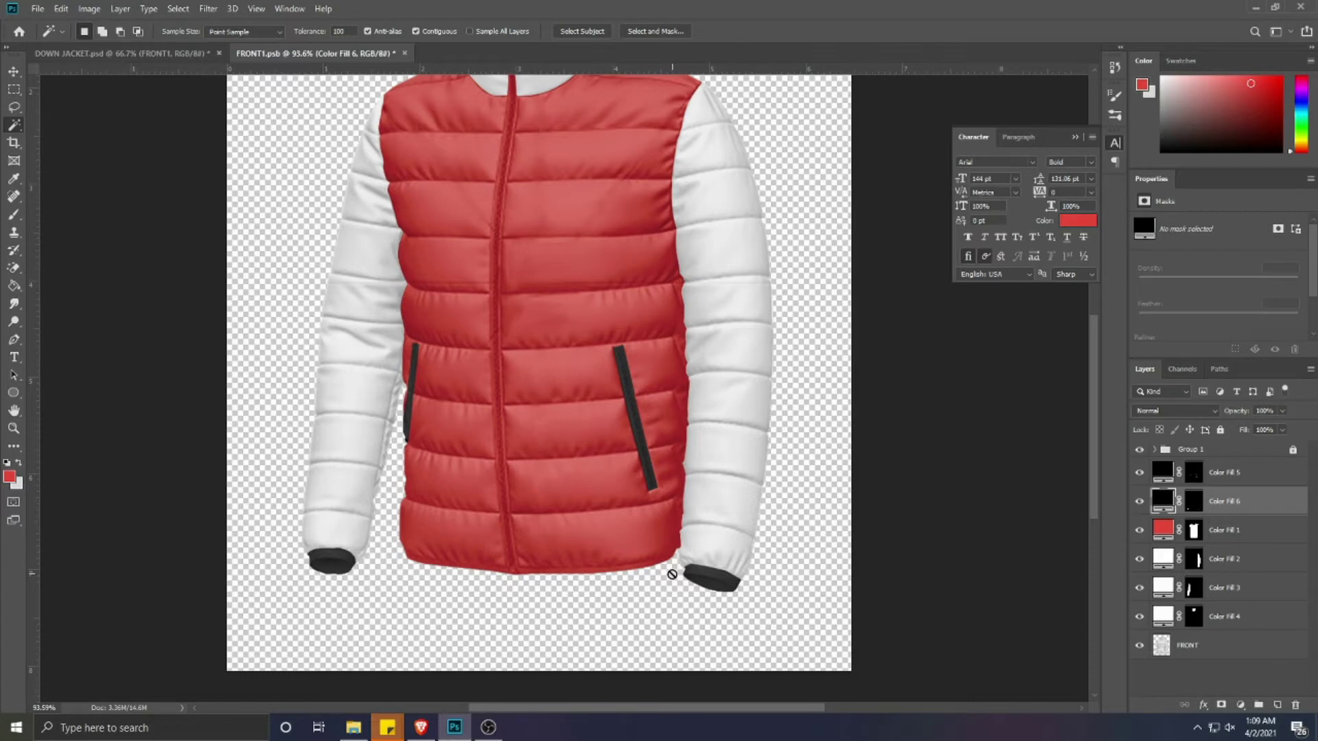
scroll(672, 574, up, 2)
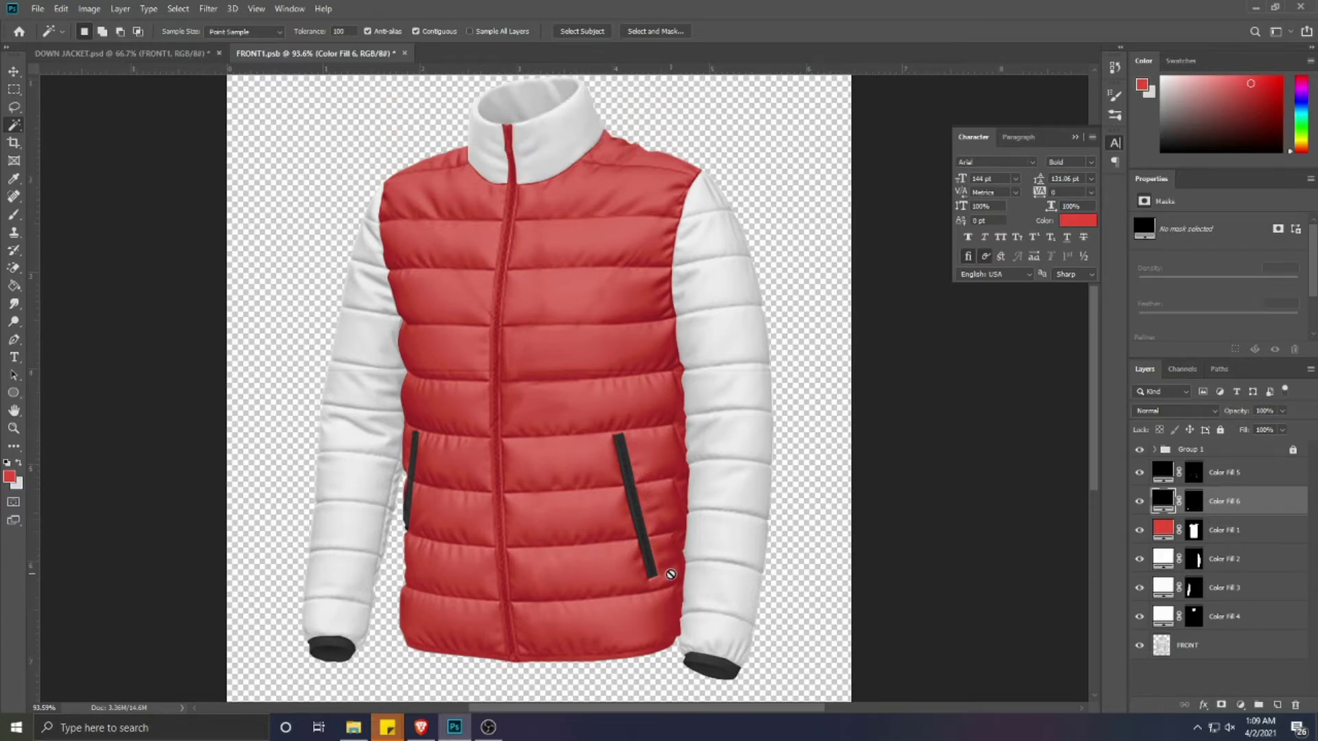
- Start a Pen path at the zipper's hem end and trace the zipper's right edge up through the lower body panels
click(14, 339)
scroll(480, 638, up, 5)
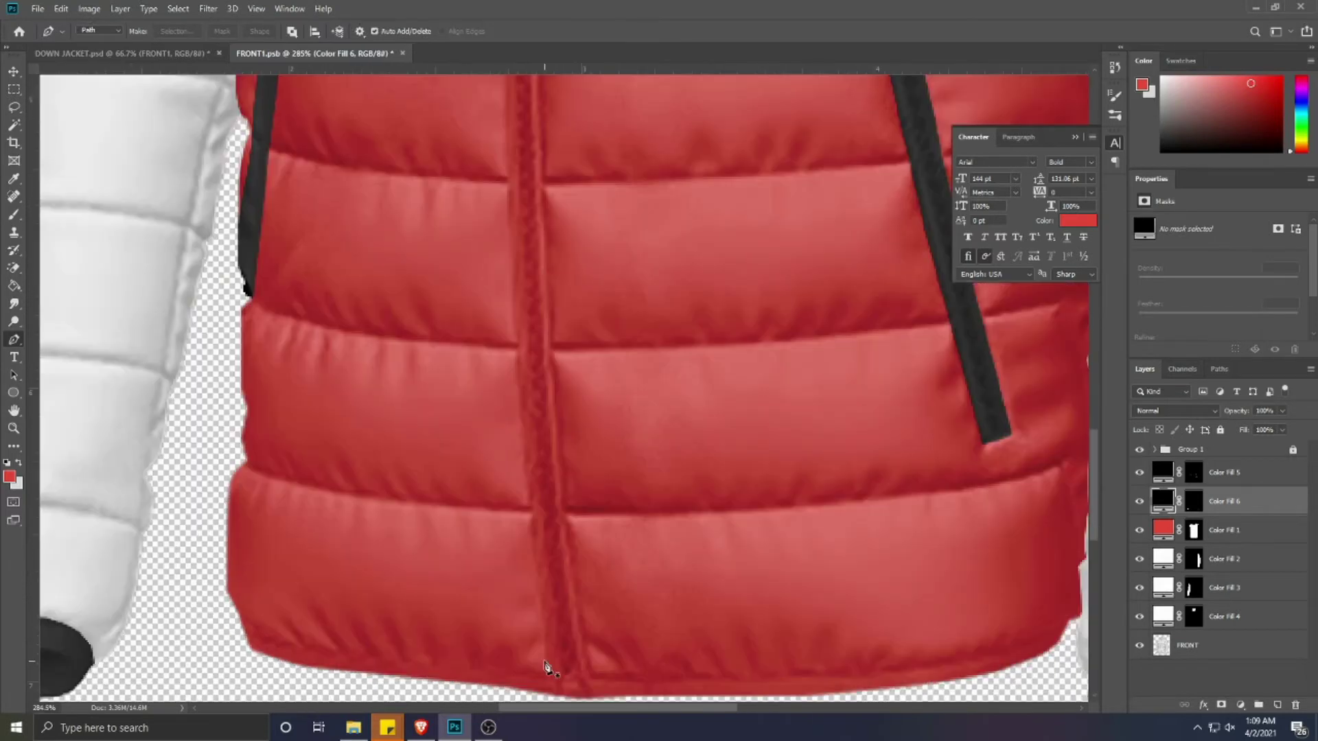
scroll(578, 681, down, 3)
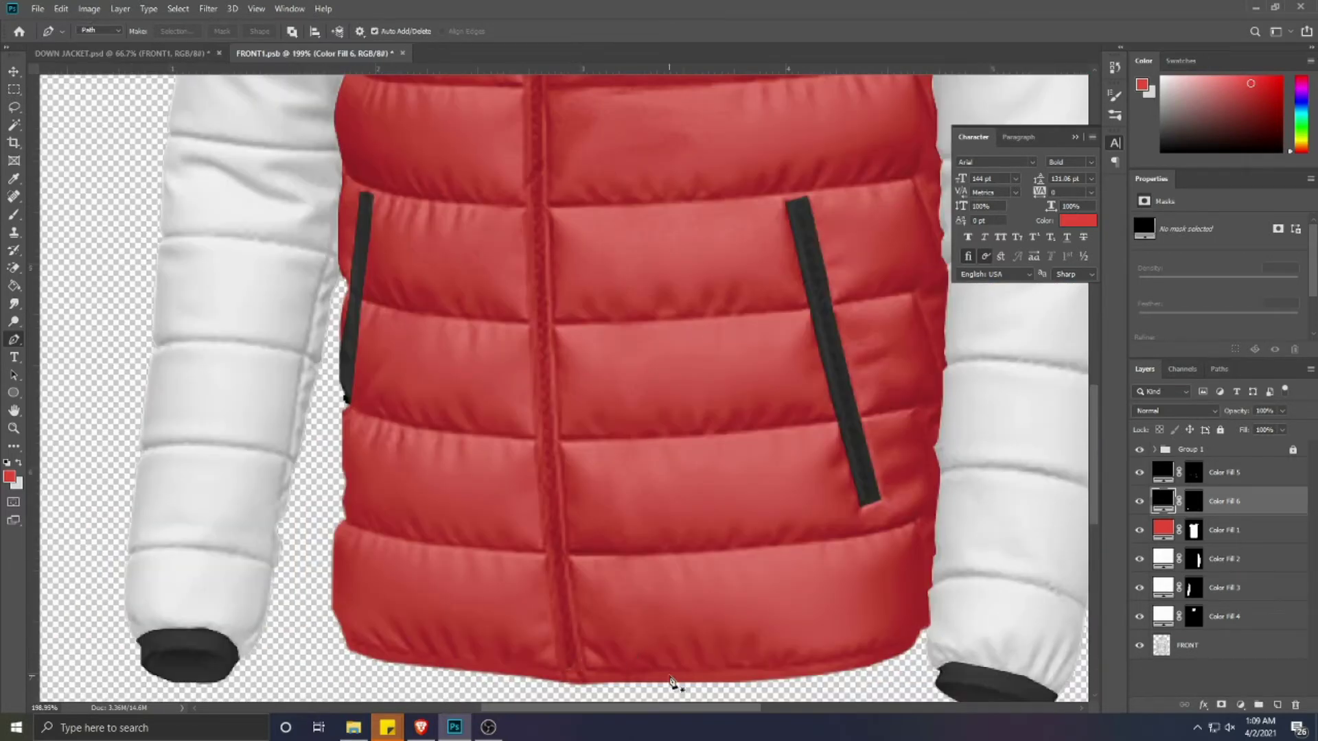
scroll(591, 685, up, 3)
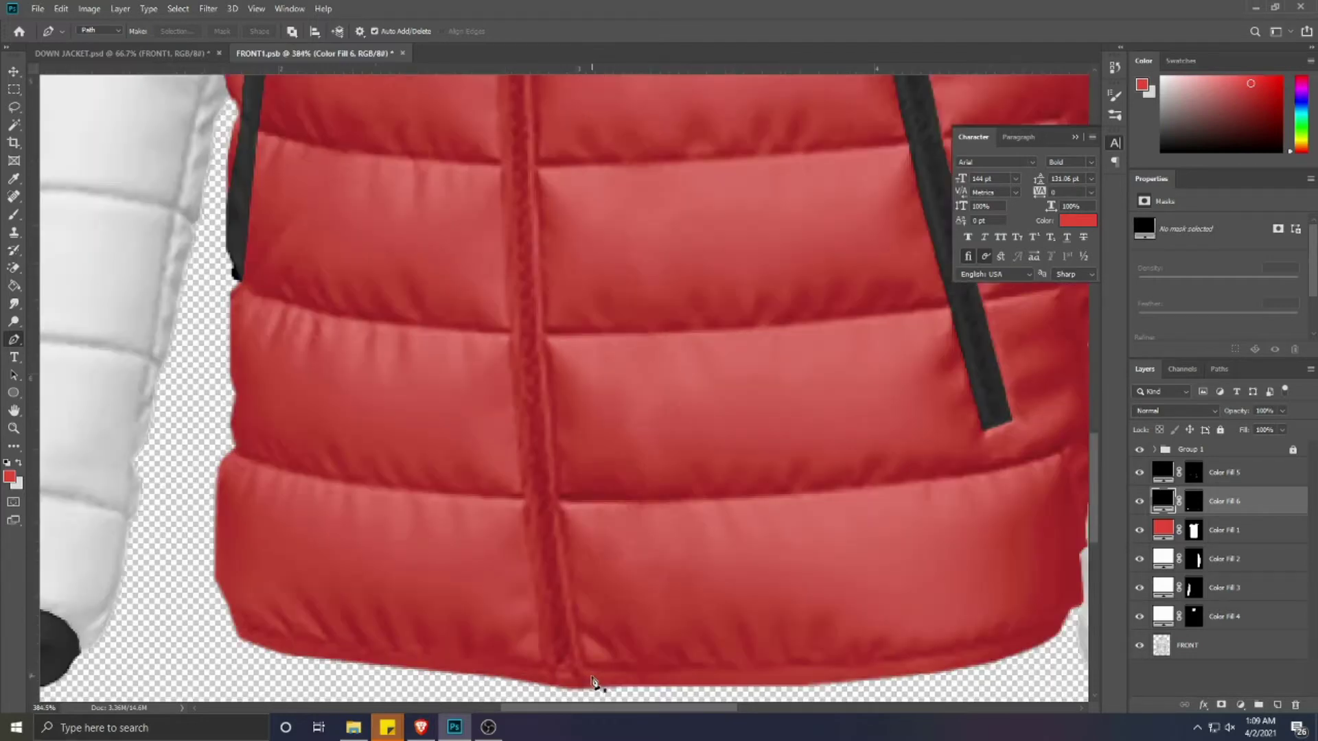
click(580, 690)
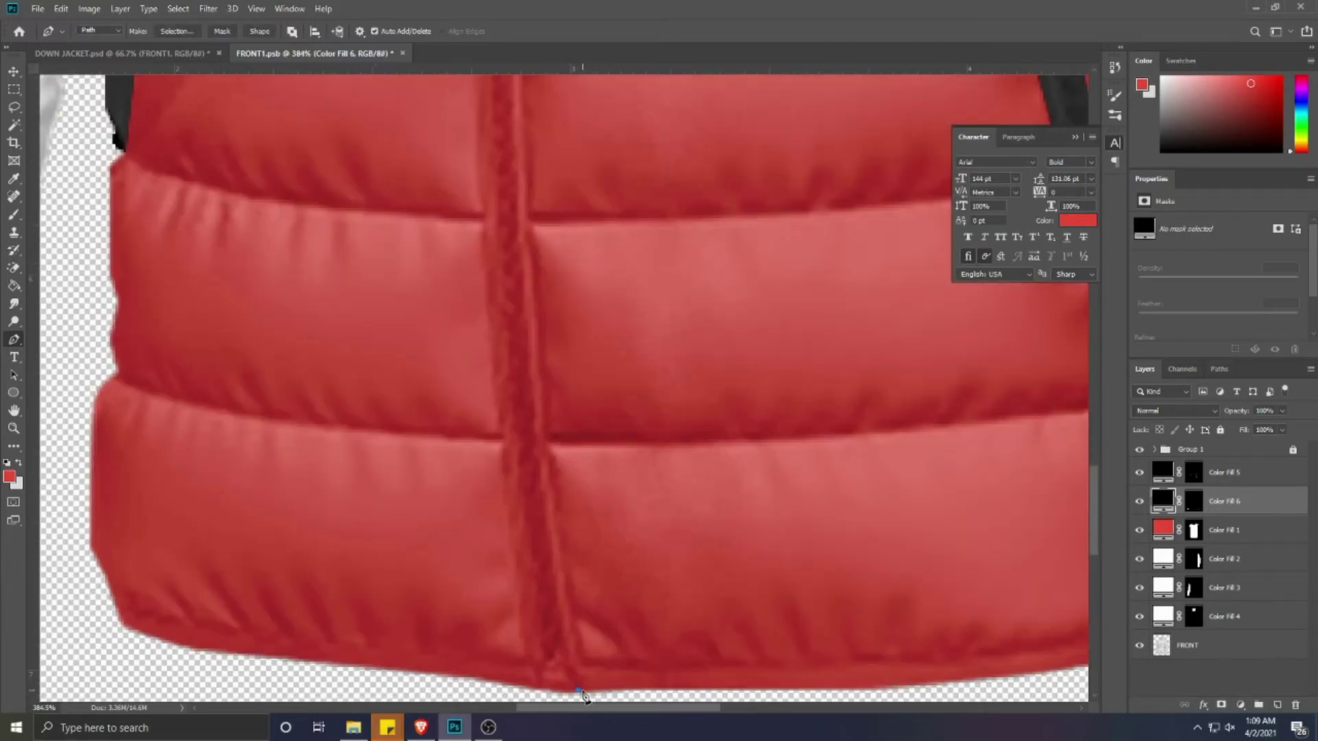
click(562, 616)
click(543, 488)
drag(540, 410, 545, 498)
click(525, 343)
drag(513, 339, 547, 478)
click(543, 375)
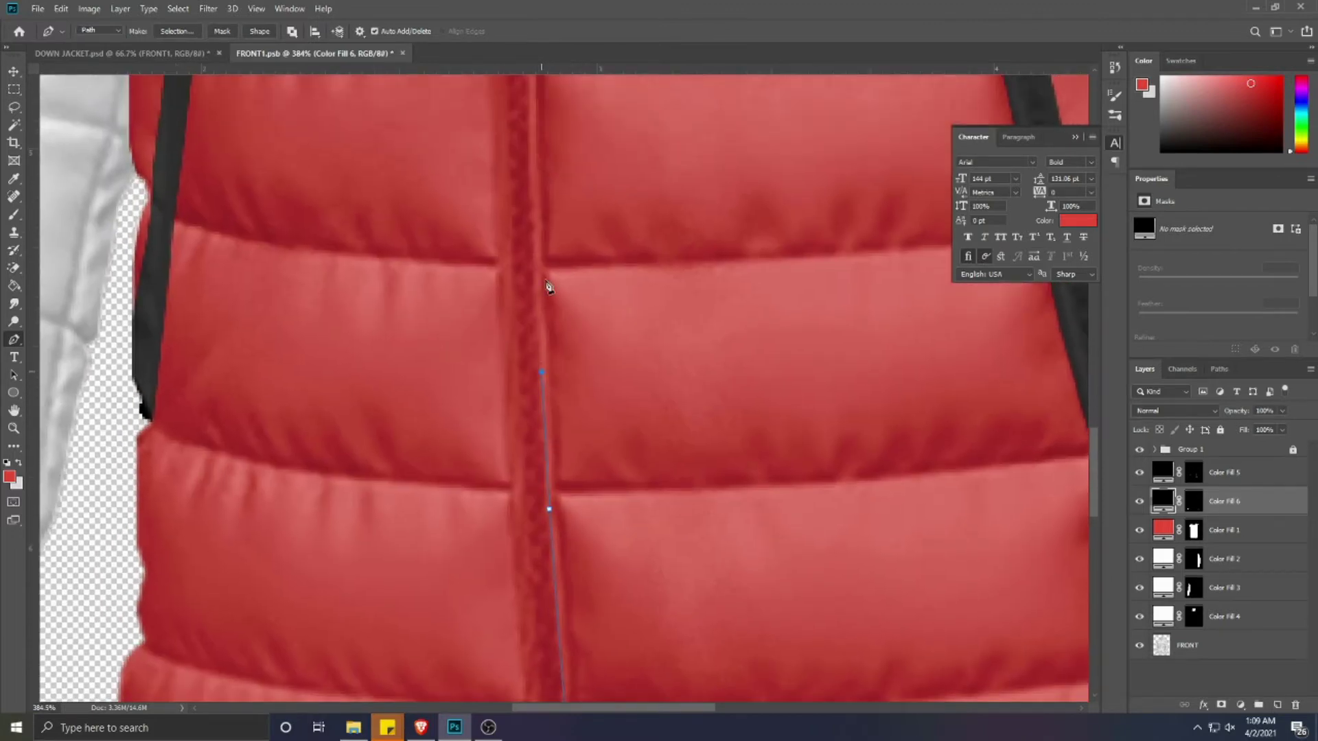
- Continue the path along the zipper's right edge from the lower panels up to the collar seam
drag(547, 286, 564, 426)
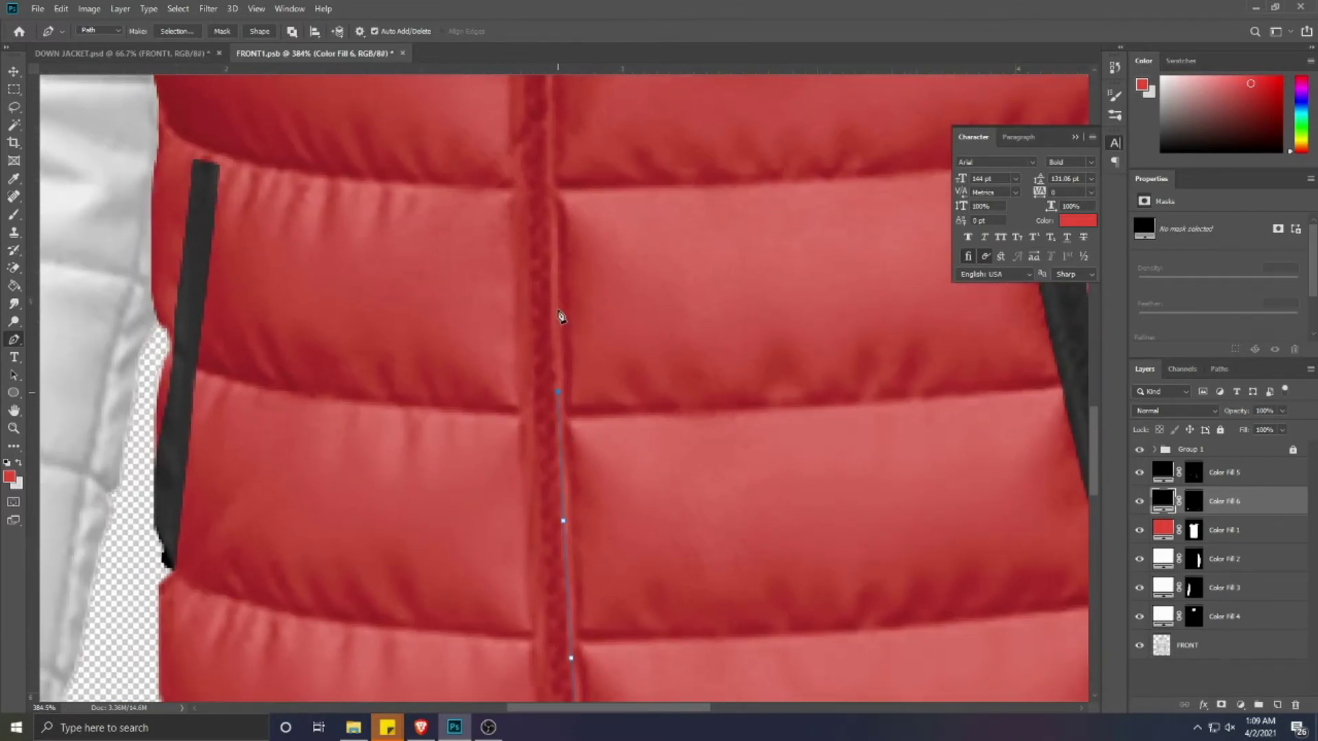
drag(561, 317, 584, 469)
click(575, 353)
drag(575, 337, 603, 556)
drag(600, 341, 615, 413)
click(624, 422)
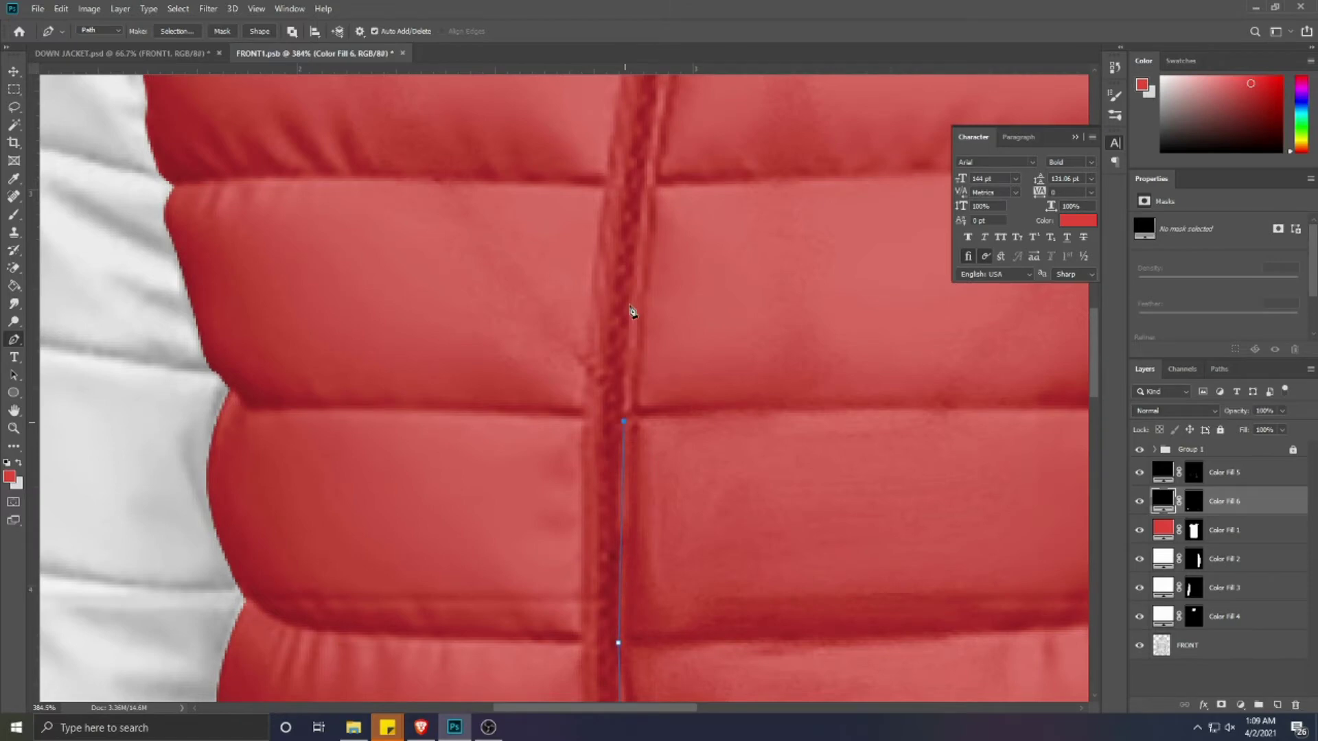
drag(644, 229, 597, 554)
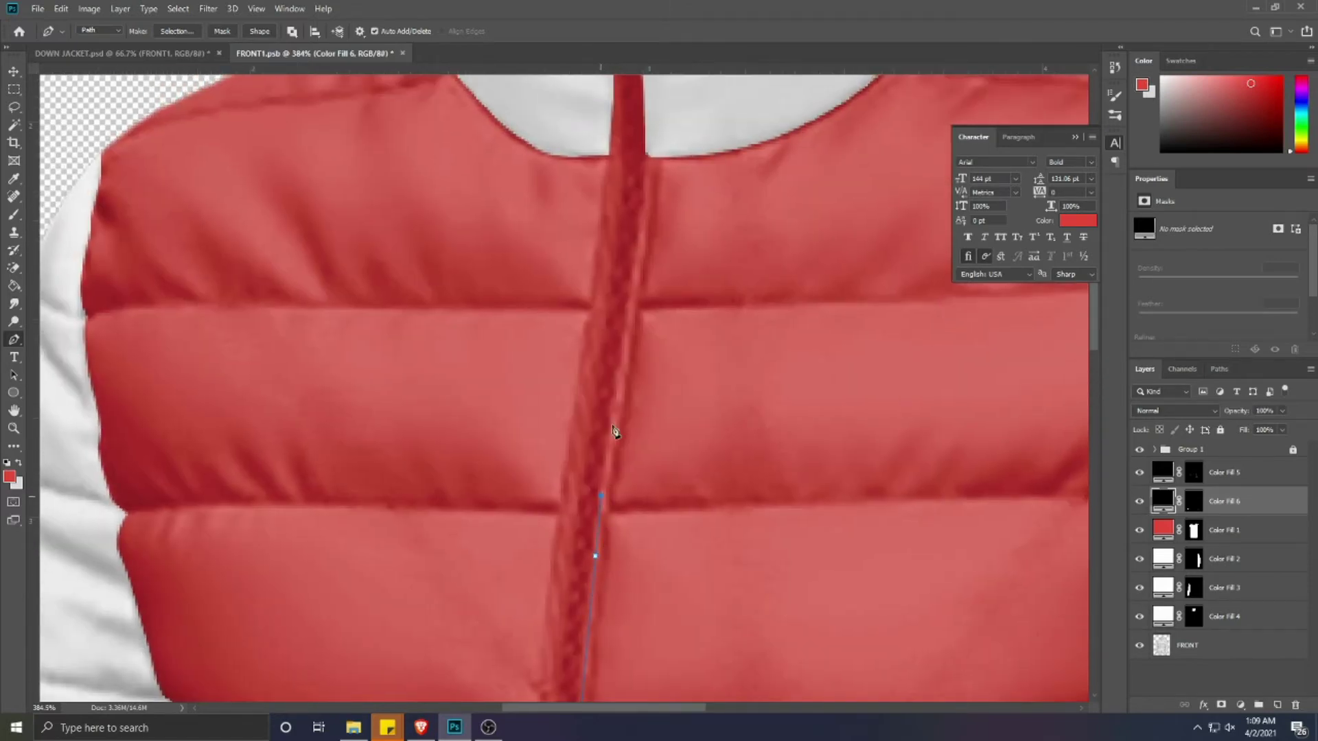
click(632, 307)
scroll(636, 462, up, 3)
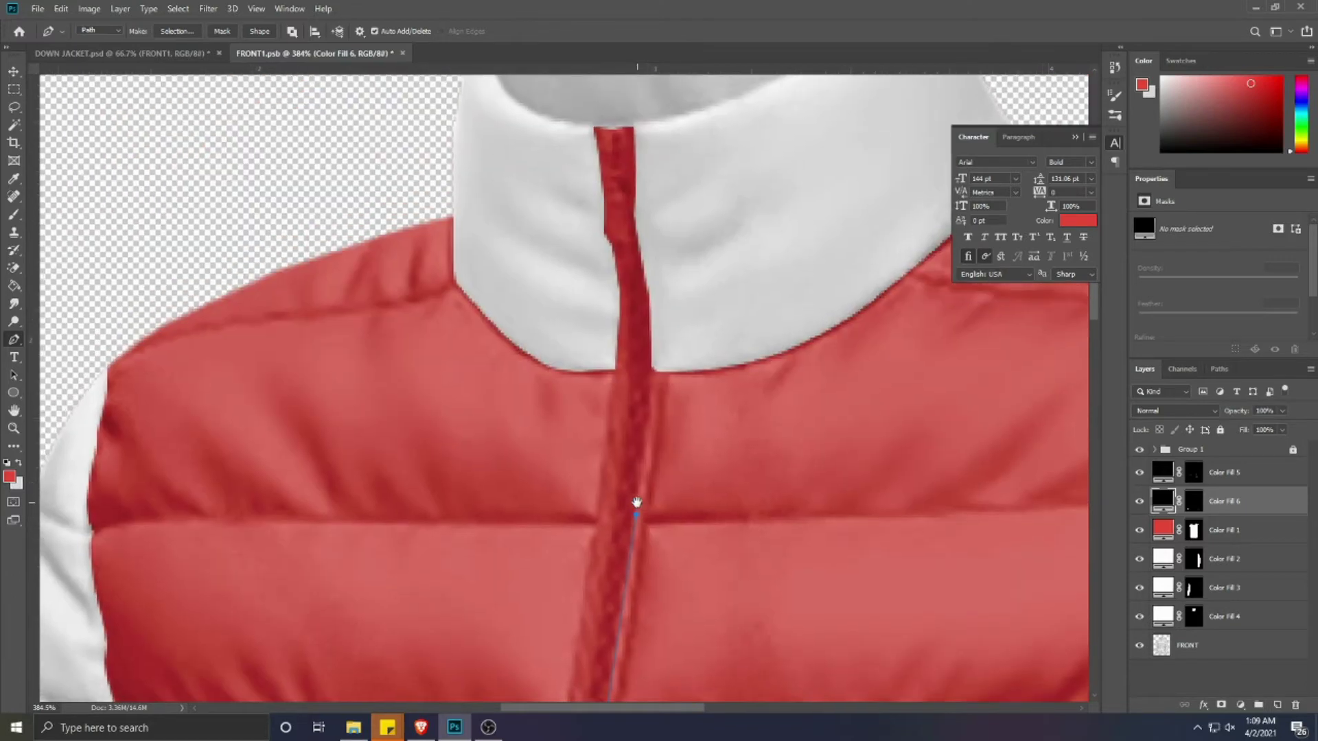
click(653, 366)
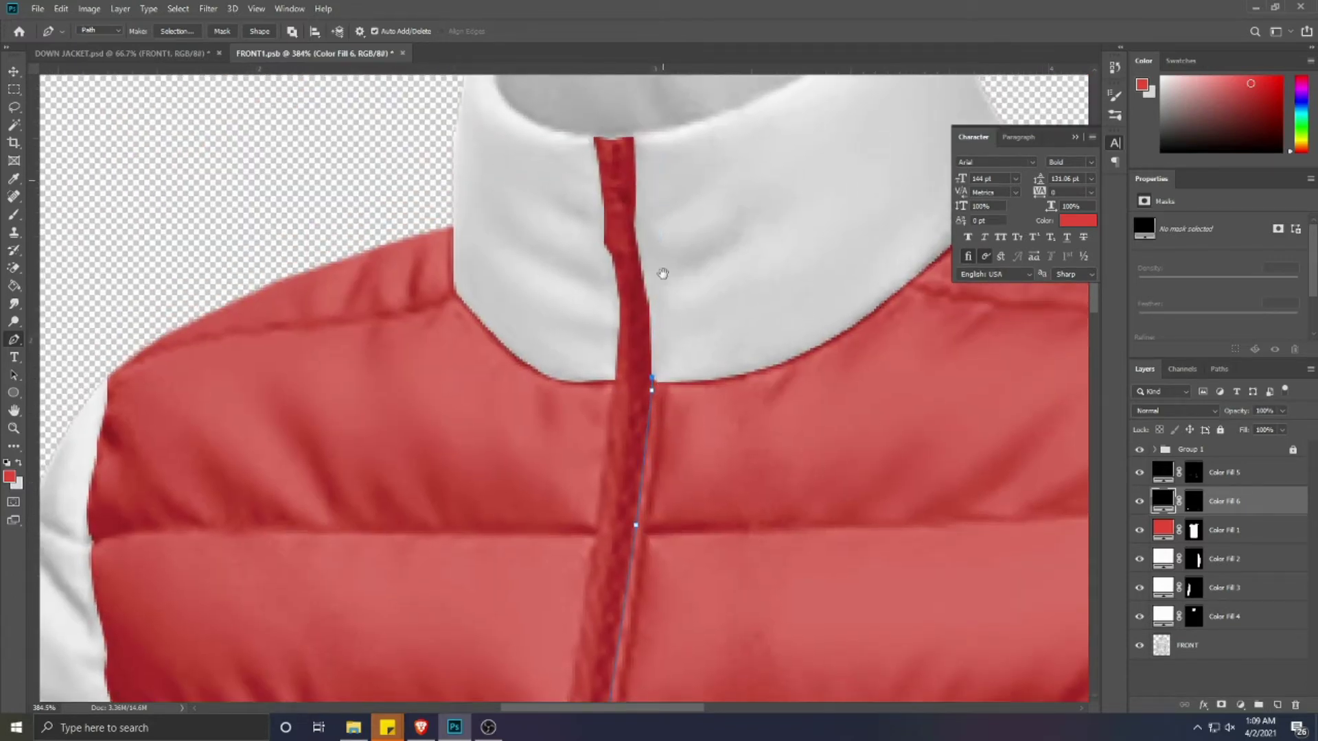
- Route the path loosely around the zipper's collar section and bring it back to the collar seam on the zipper's left edge
scroll(665, 309, up, 2)
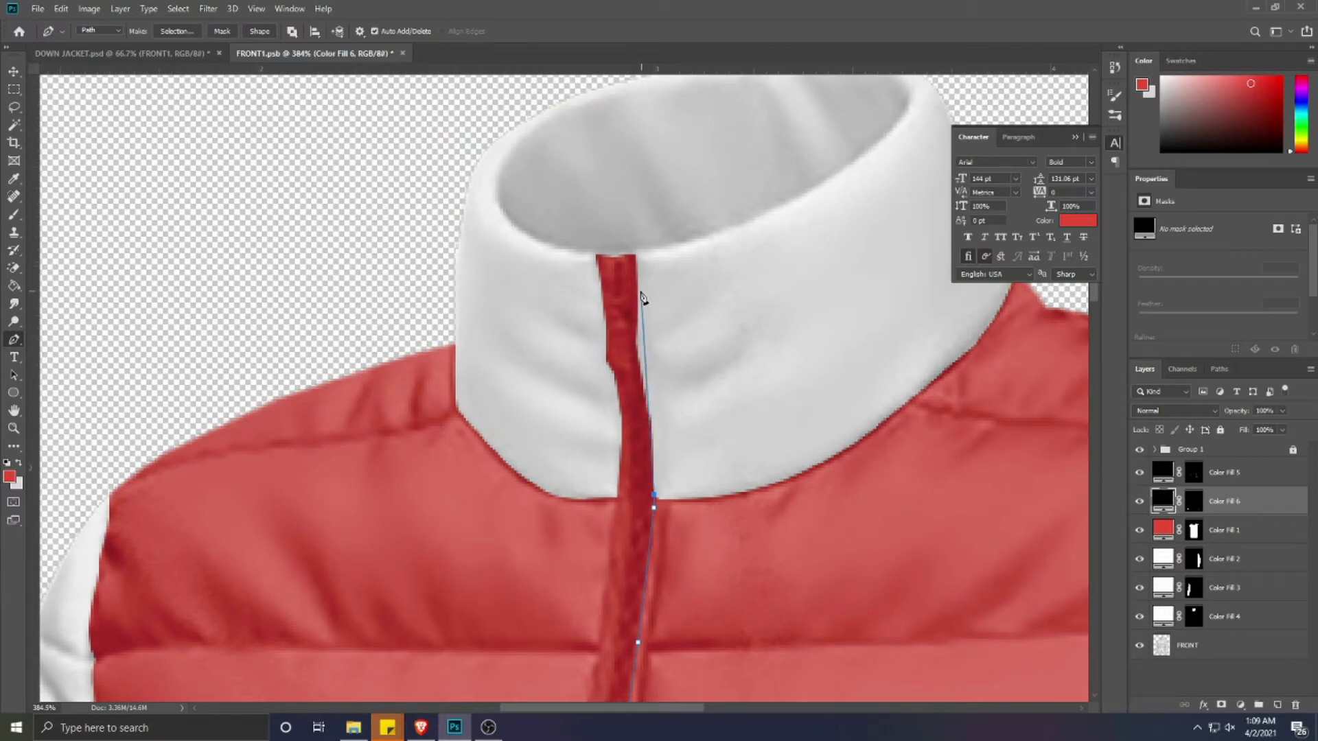
drag(670, 323, 664, 315)
click(599, 249)
drag(578, 267, 577, 305)
drag(585, 392, 594, 414)
drag(614, 534, 625, 333)
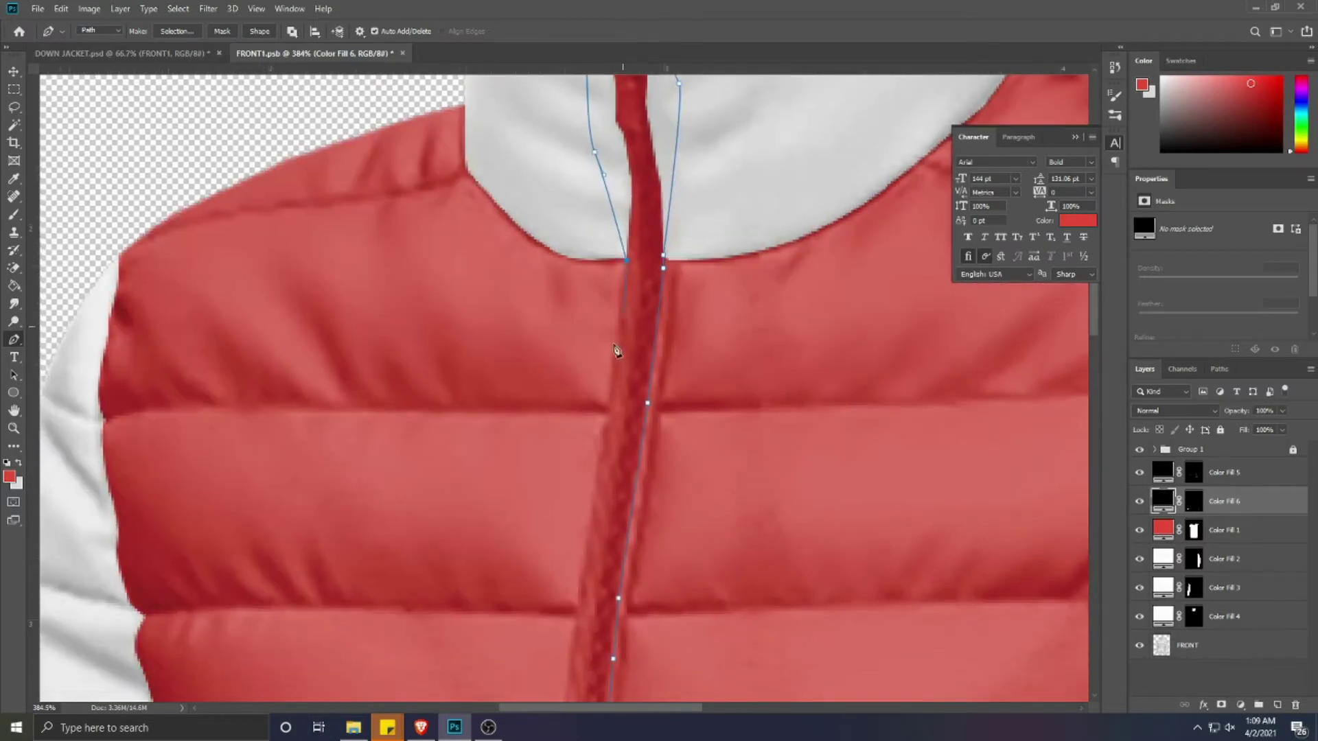
- Trace the zipper's left edge from the collar seam down across the chest panels to the jacket's midsection
click(611, 411)
drag(583, 562, 603, 427)
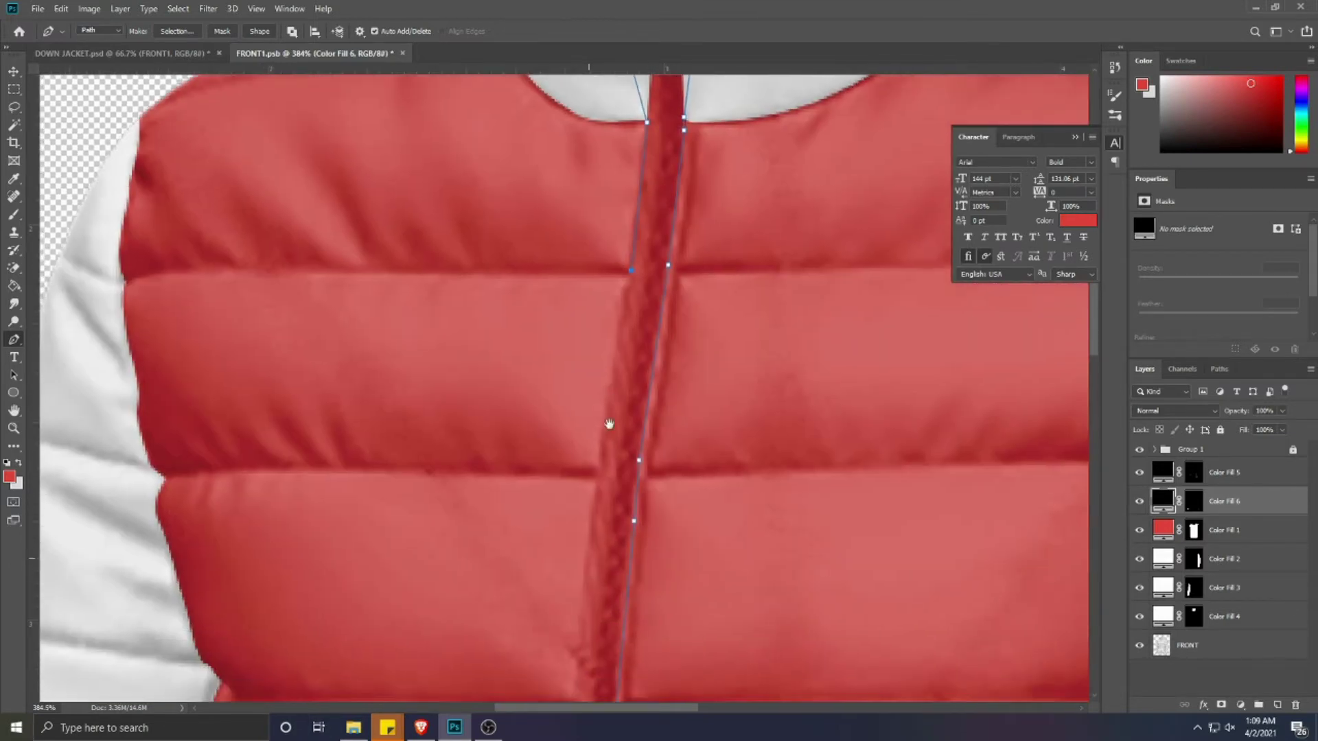
click(599, 481)
drag(591, 583, 595, 389)
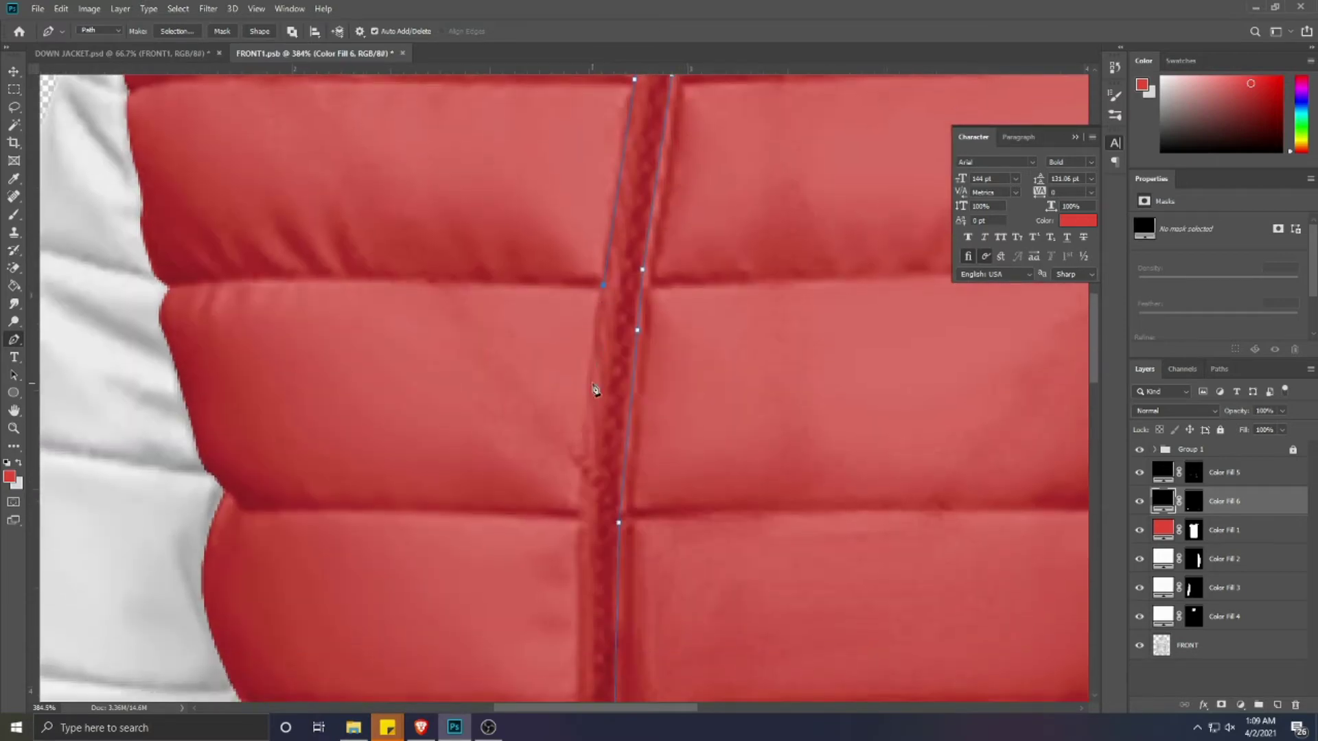
click(580, 520)
drag(582, 580, 569, 278)
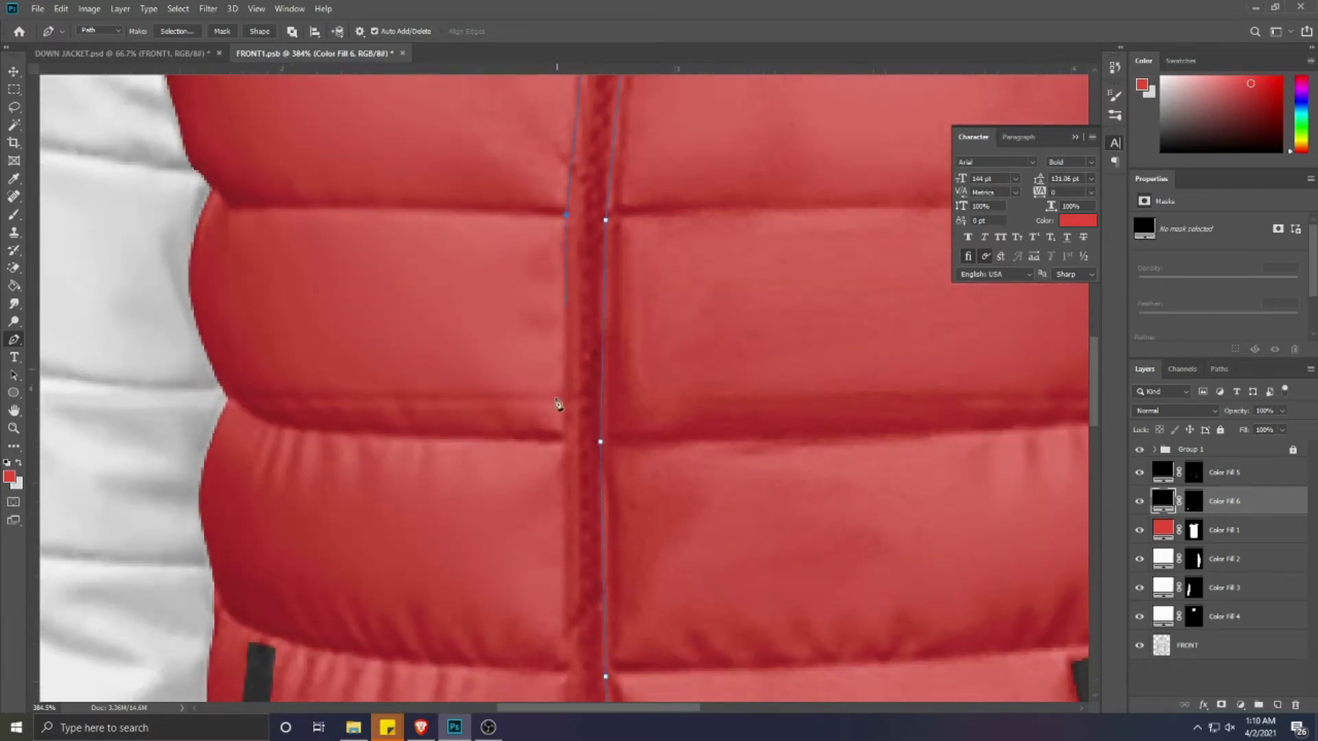
- Follow the zipper's left edge from the midsection down to the hem and close the path at its starting point
click(571, 541)
drag(577, 584, 576, 330)
click(579, 473)
drag(582, 532, 553, 237)
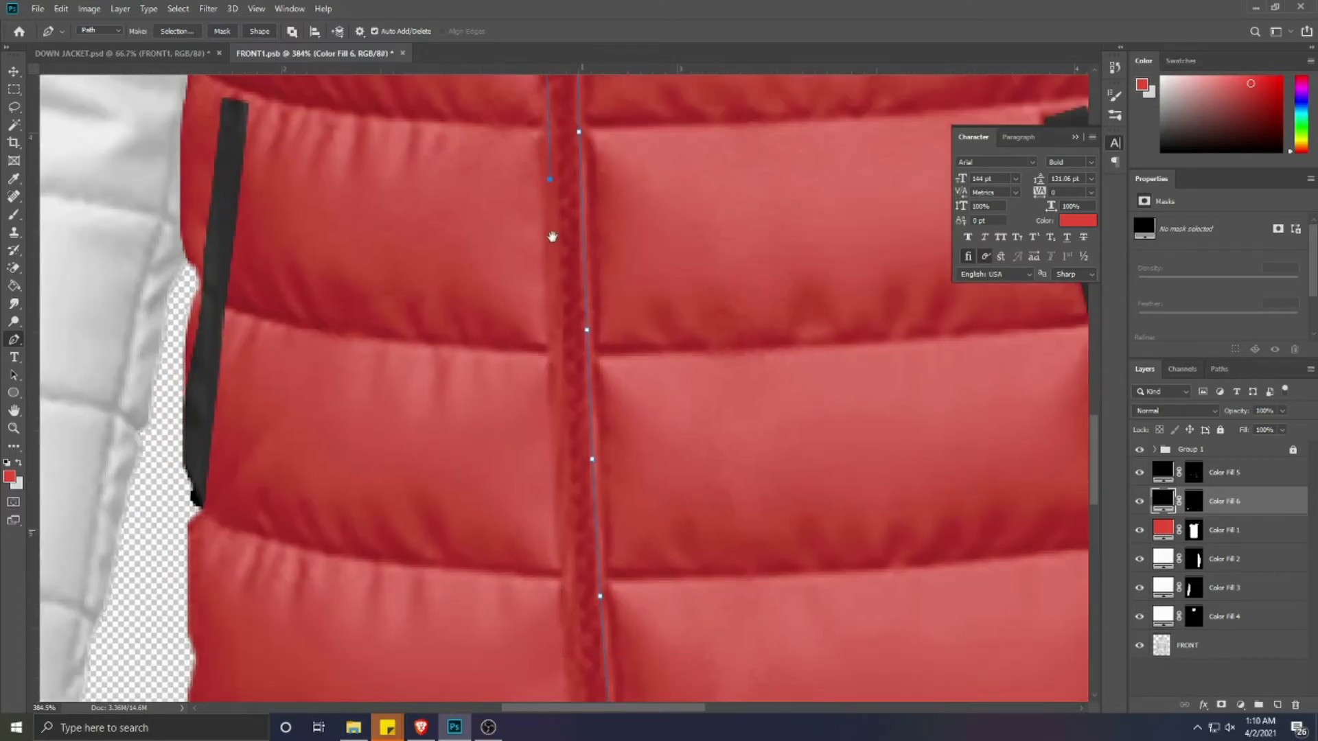
click(561, 397)
drag(564, 487, 522, 229)
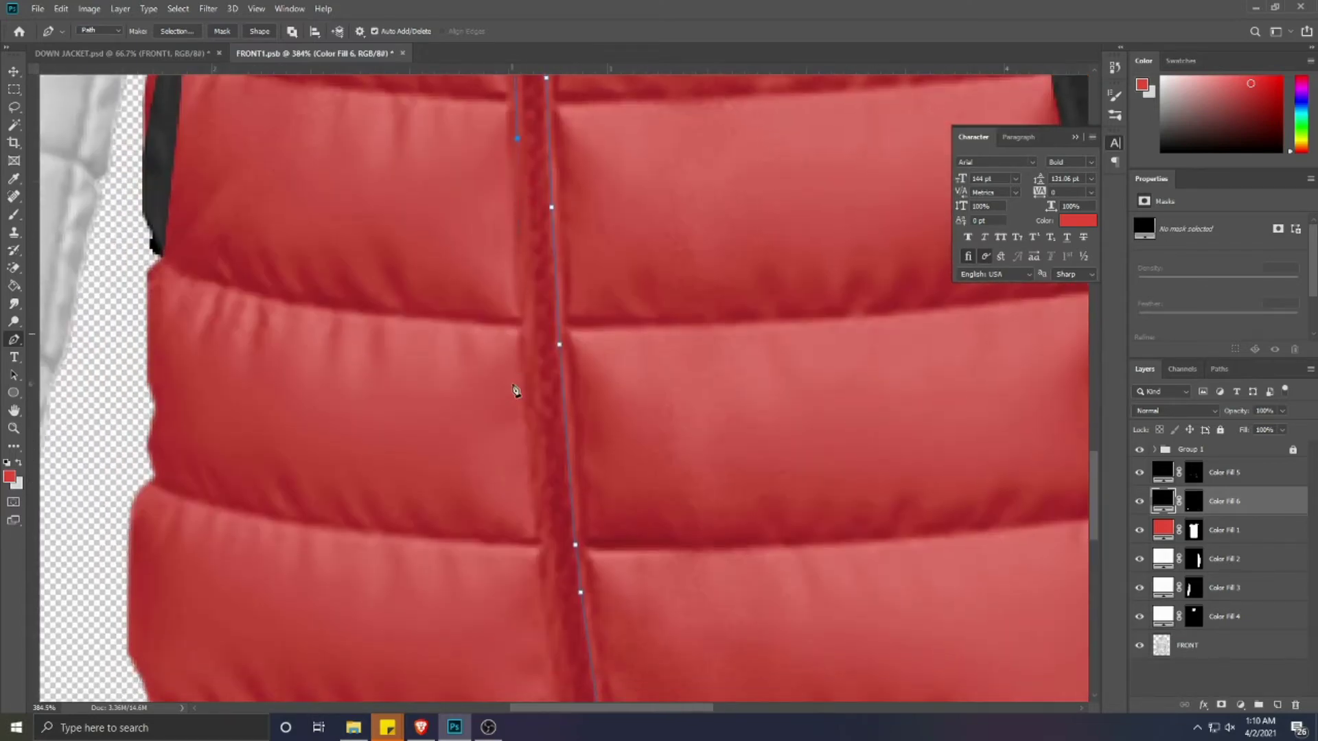
click(524, 350)
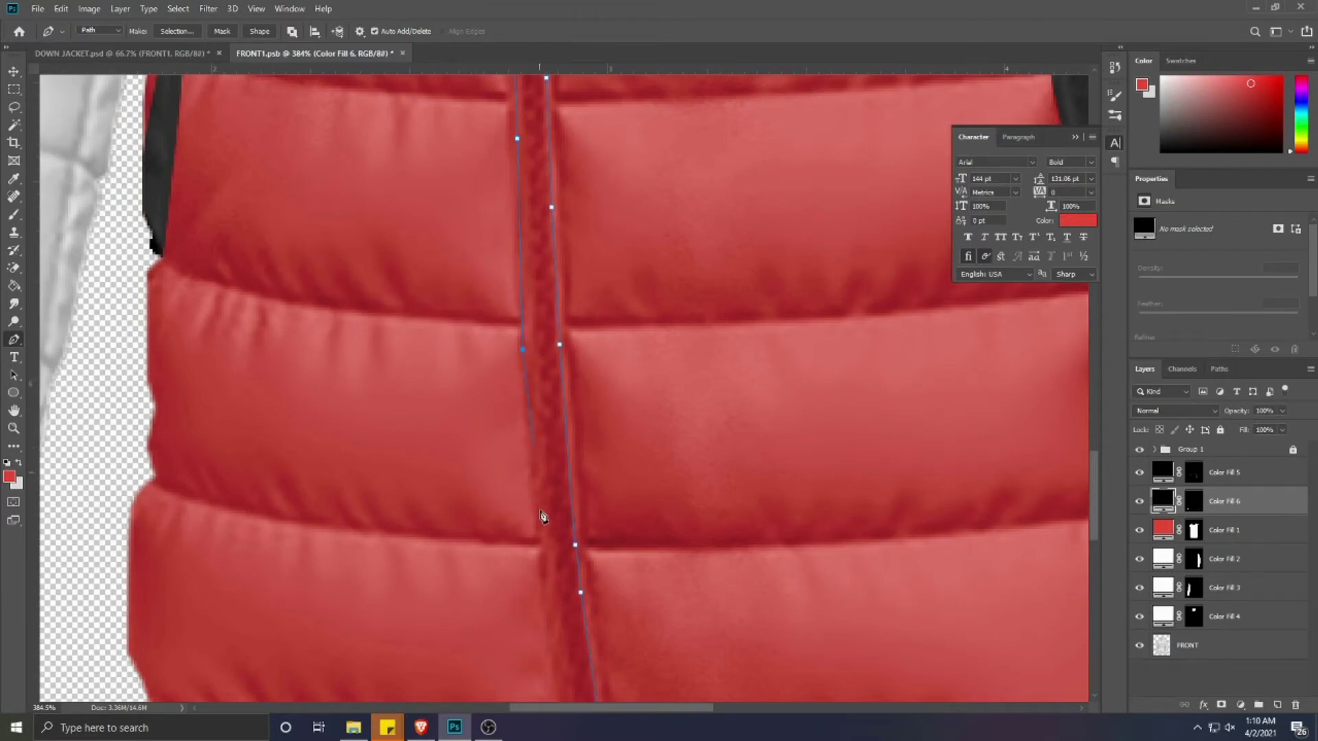
click(542, 554)
drag(552, 701, 518, 382)
click(526, 379)
click(534, 437)
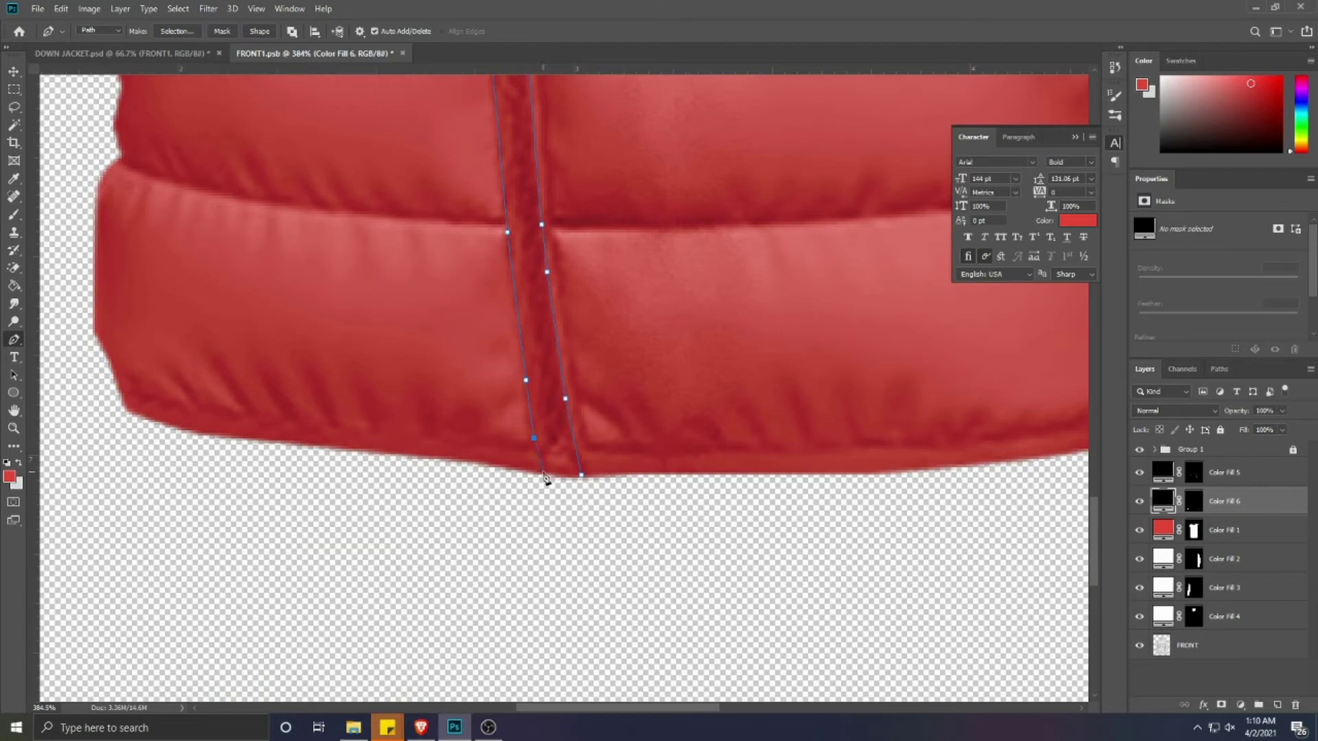
click(580, 472)
- Convert the zipper path to a selection and, on FRONT, subtract the transparent area below the hem with the Magic Wand
key(ctrl+Return)
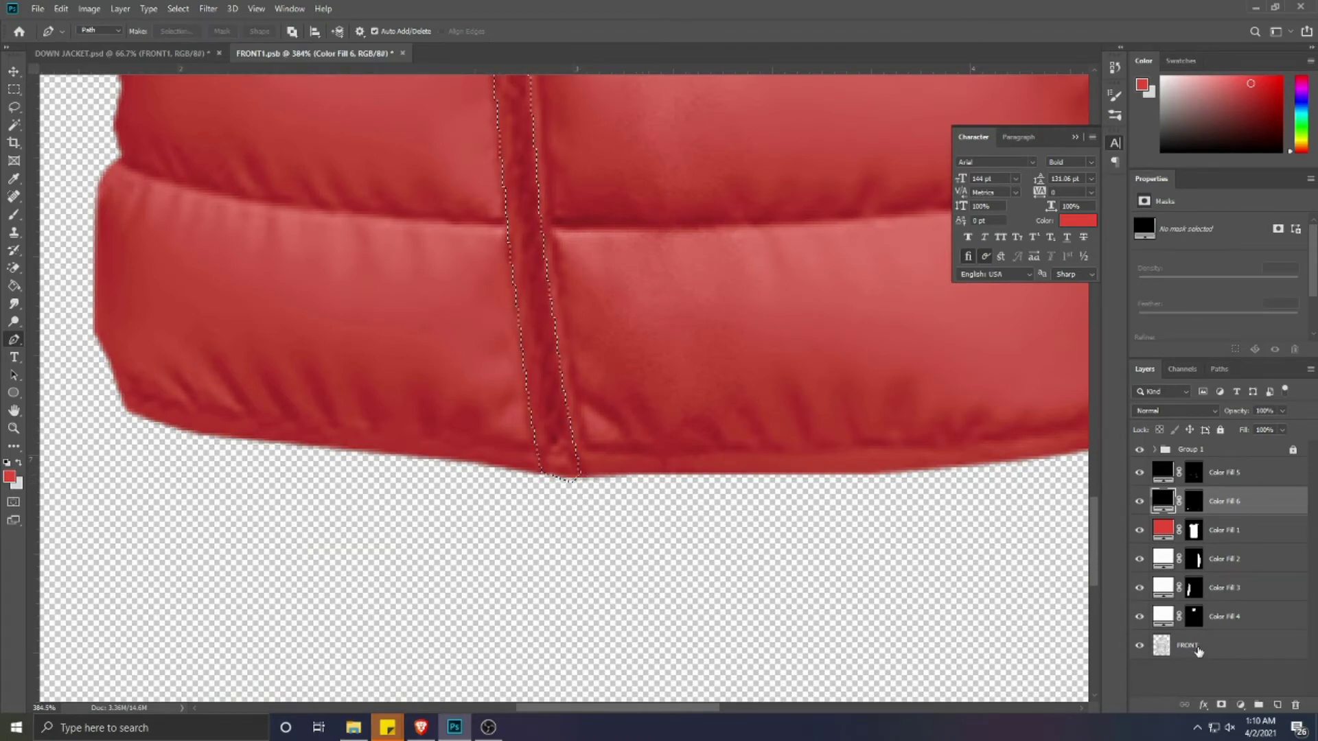
click(1198, 647)
click(14, 108)
click(14, 126)
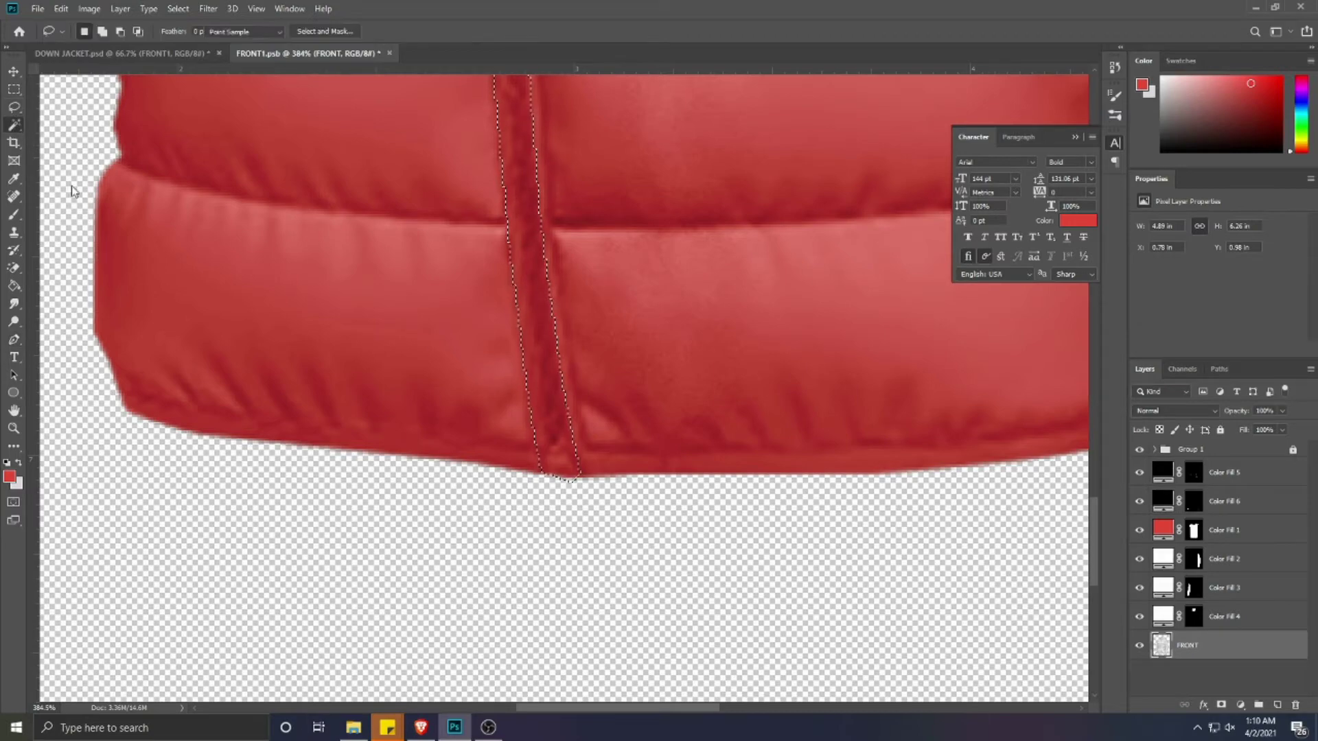
scroll(577, 490, up, 6)
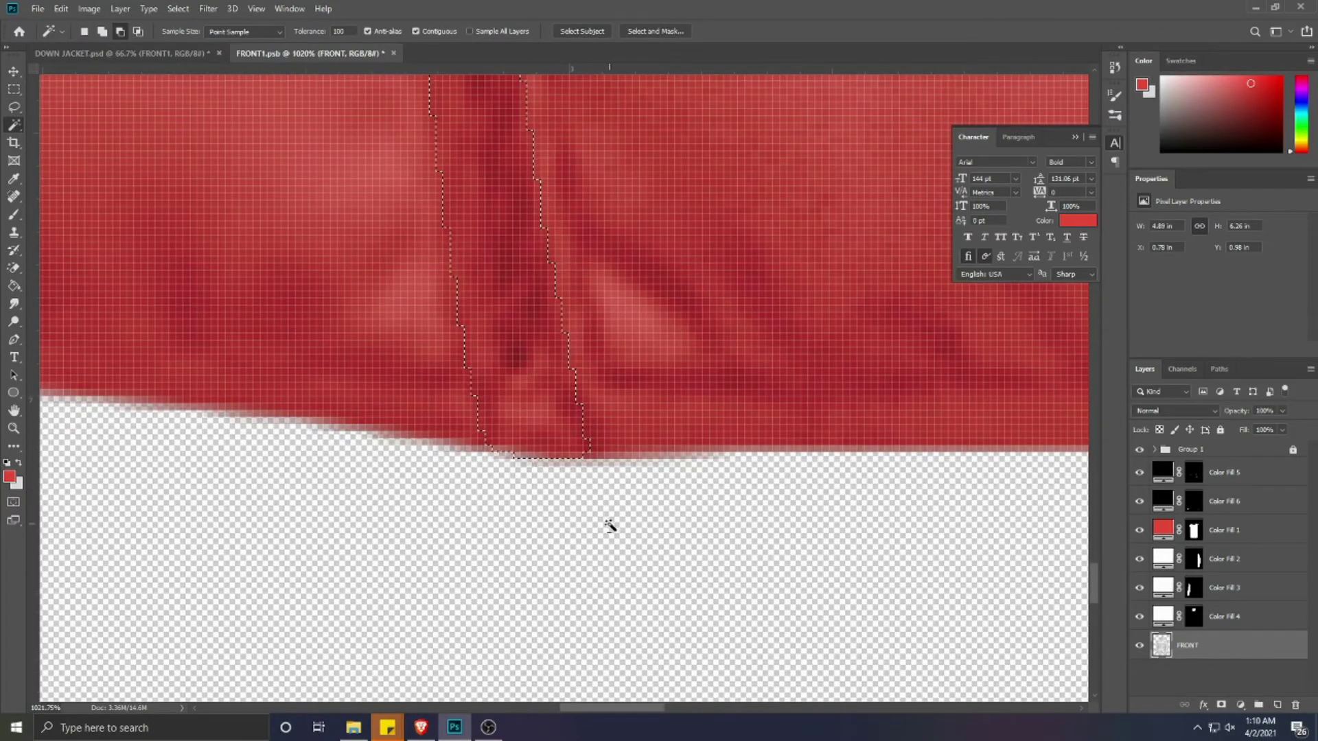
scroll(601, 527, down, 10)
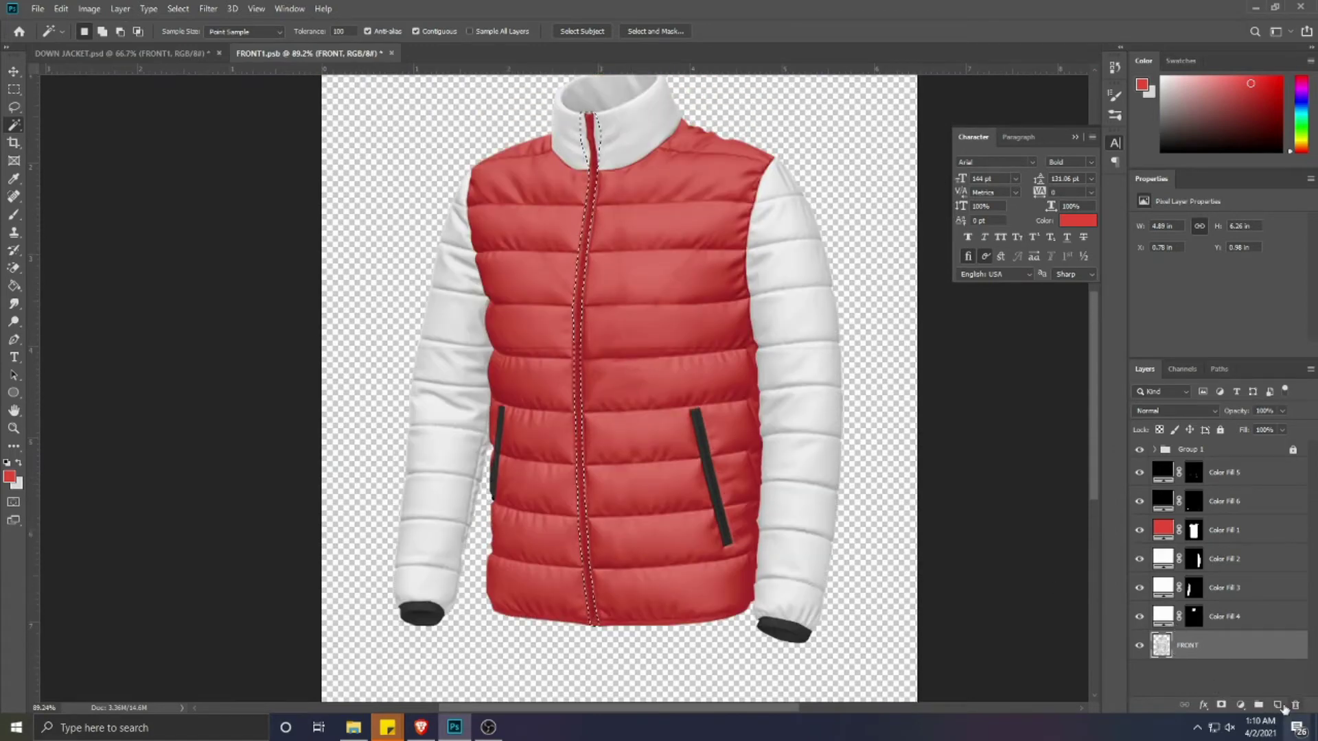
- Add a black (000000) Solid Color fill from the zipper selection and move the new layer above Color Fill 5
click(1241, 708)
click(1229, 465)
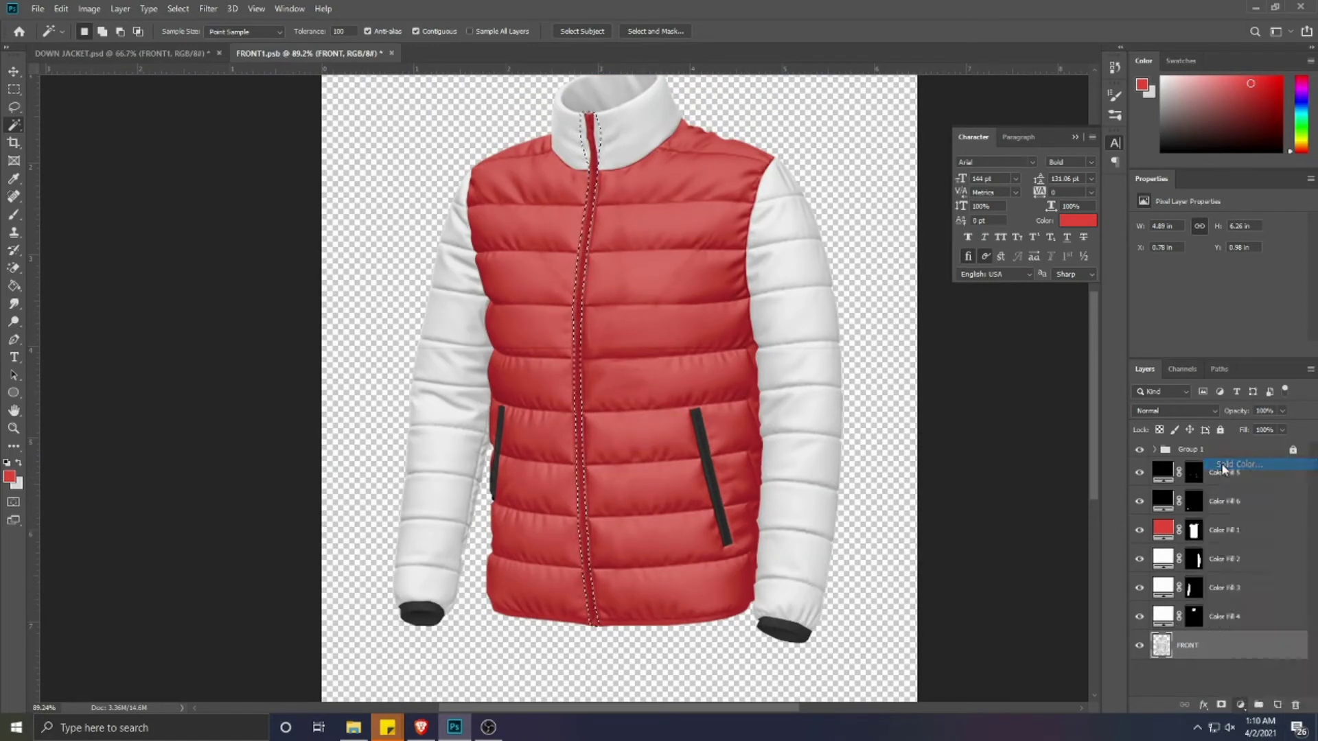
drag(870, 553, 838, 618)
click(1119, 435)
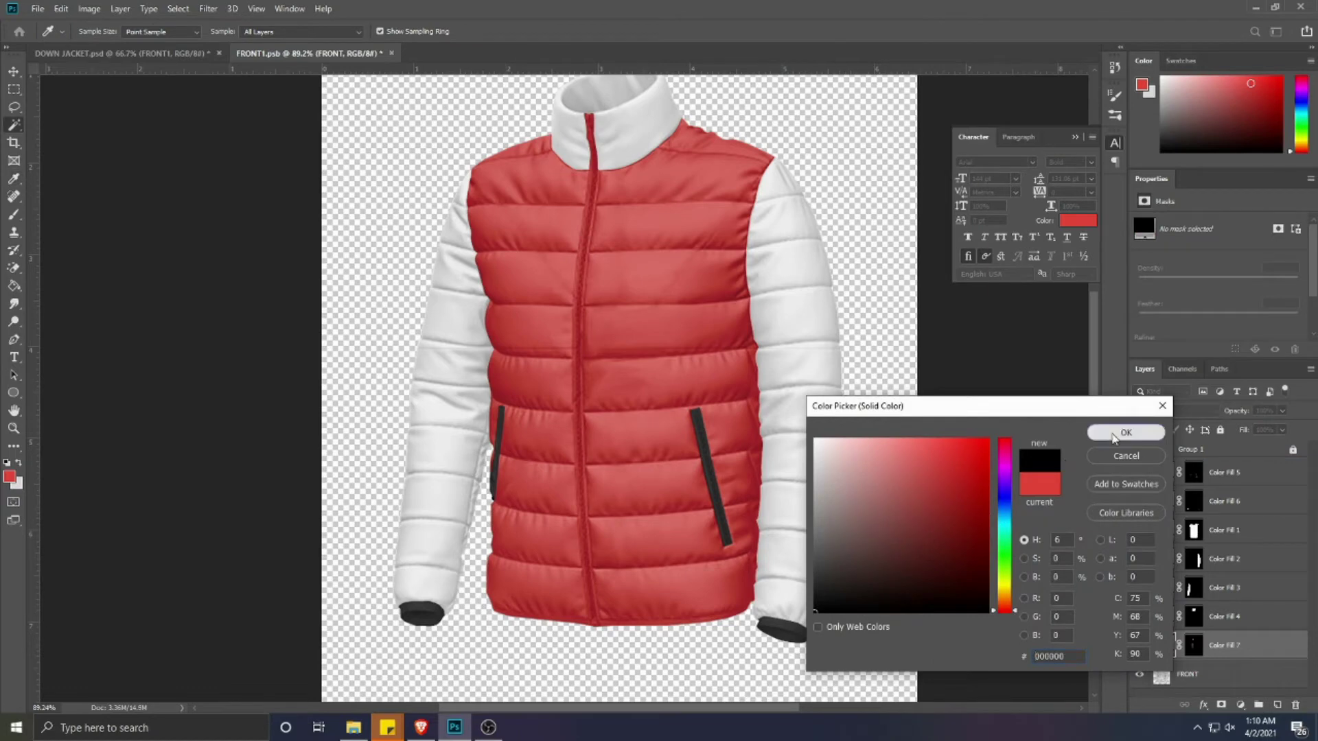
drag(1250, 645, 1225, 474)
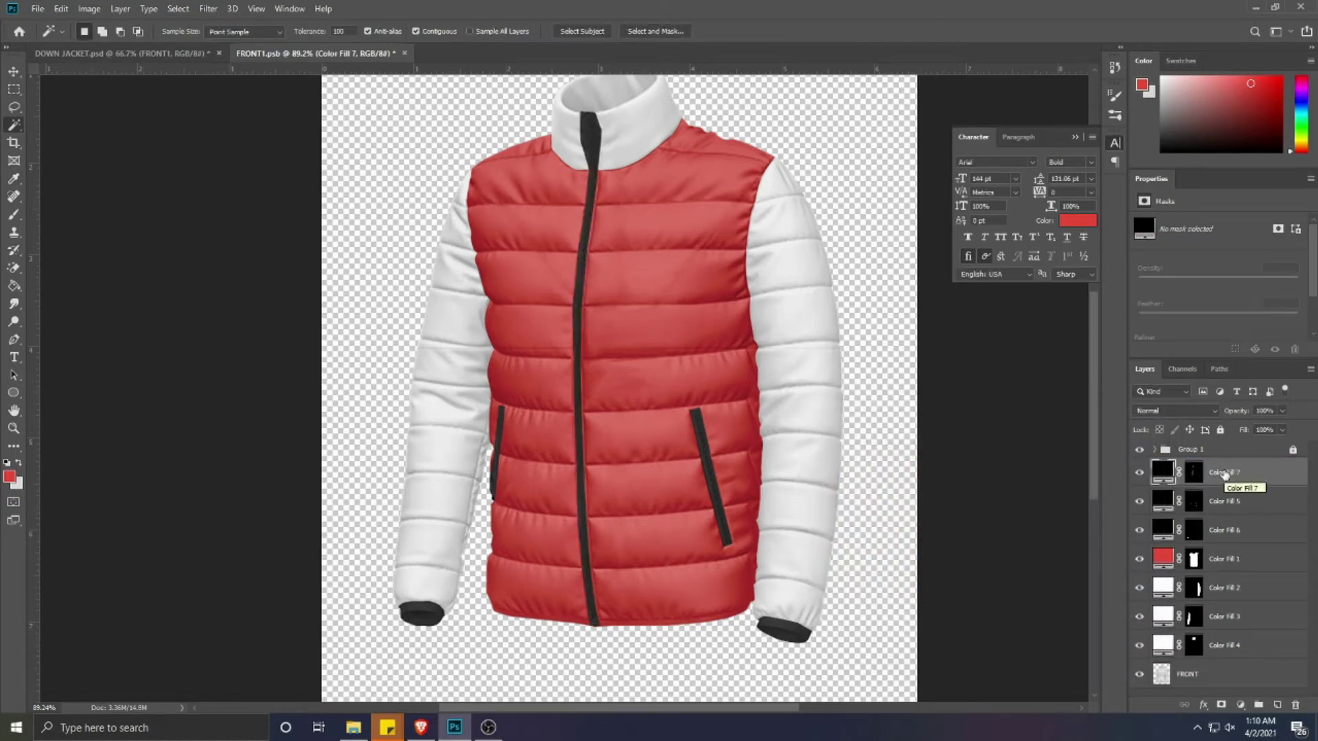
- Load Color Fill 4's mask as a selection, black out that collar area in Color Fill 7's mask, and deselect
ctrl+click(1193, 646)
click(1194, 473)
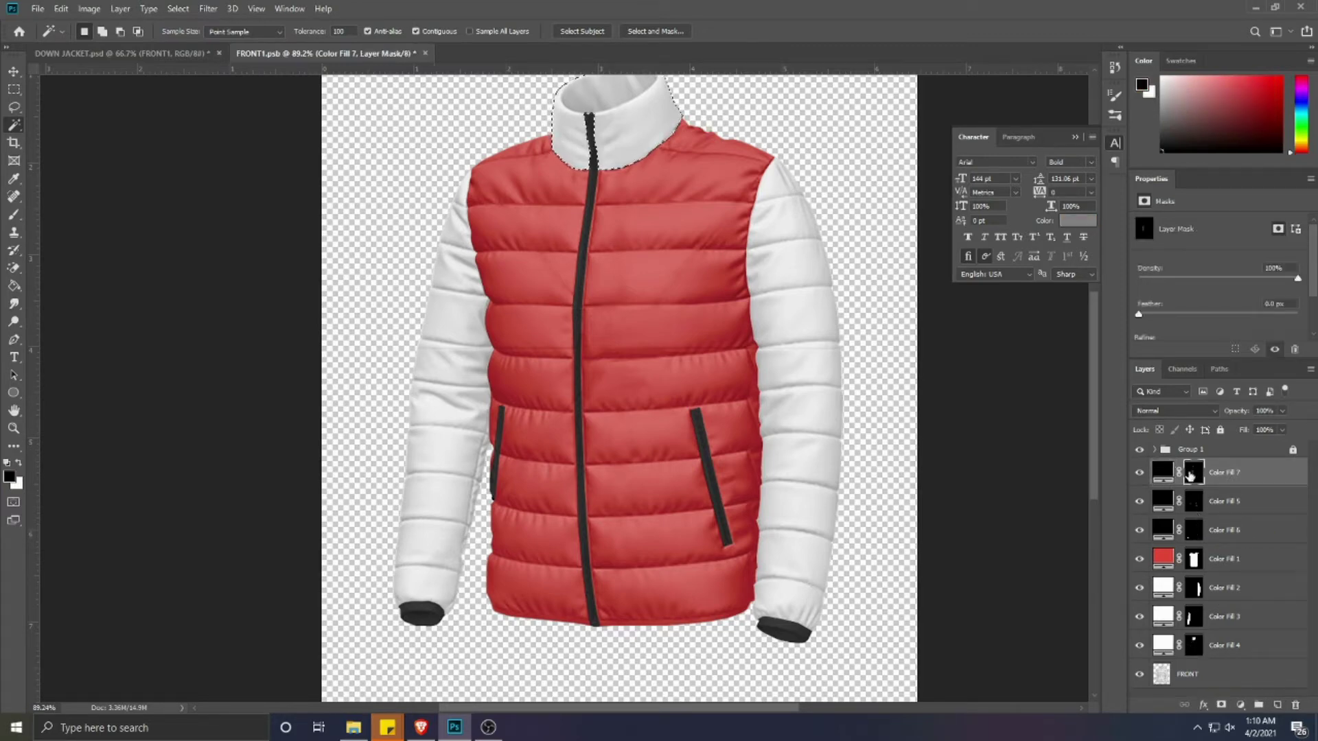
key(ctrl+d)
scroll(586, 379, down, 2)
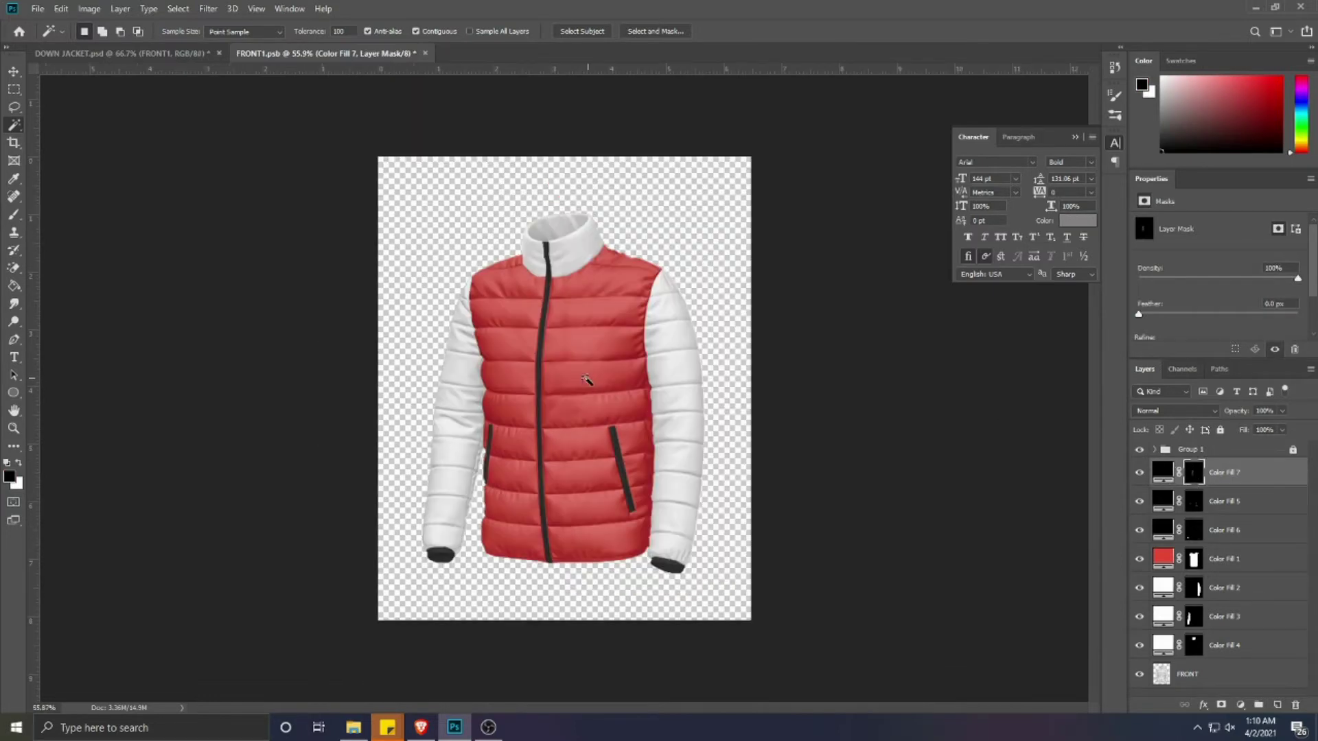
scroll(585, 379, up, 1)
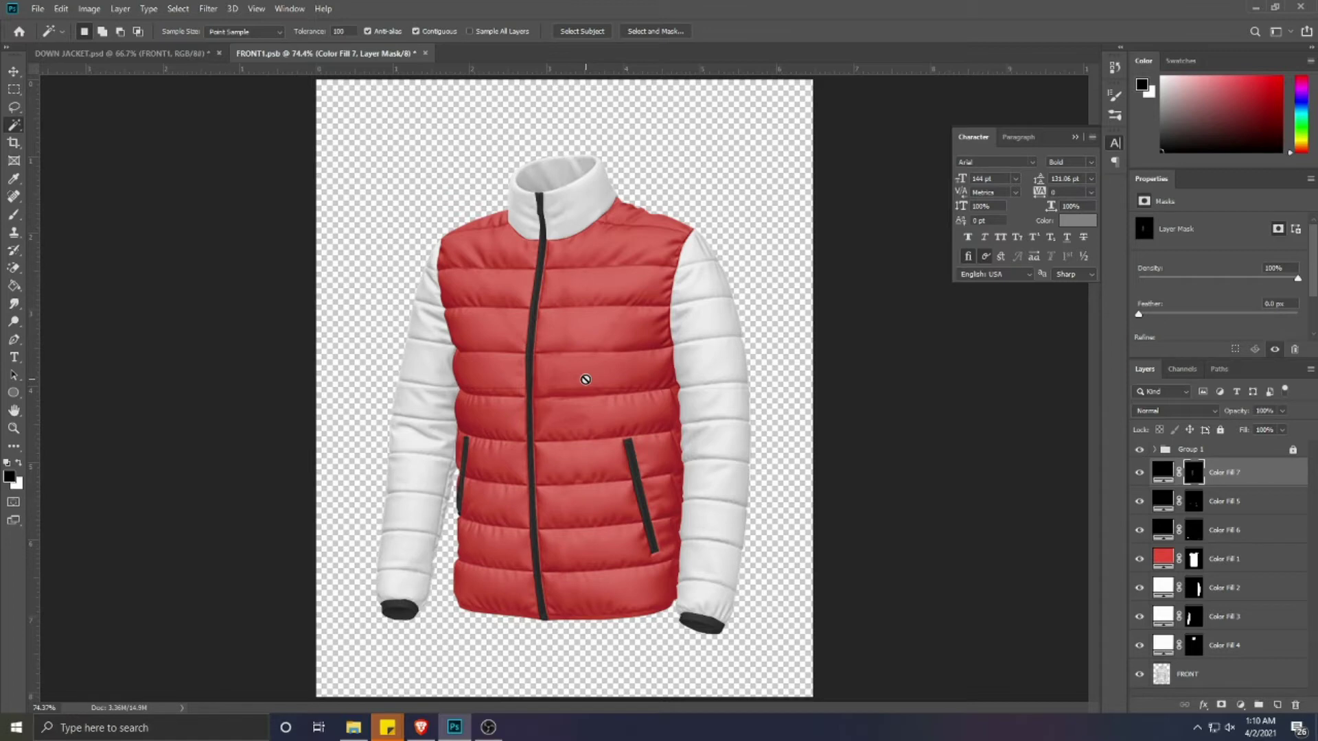
- Group all the Color Fill layers and name the group "color parts"
shift+click(1234, 655)
key(ctrl+g)
double_click(1187, 467)
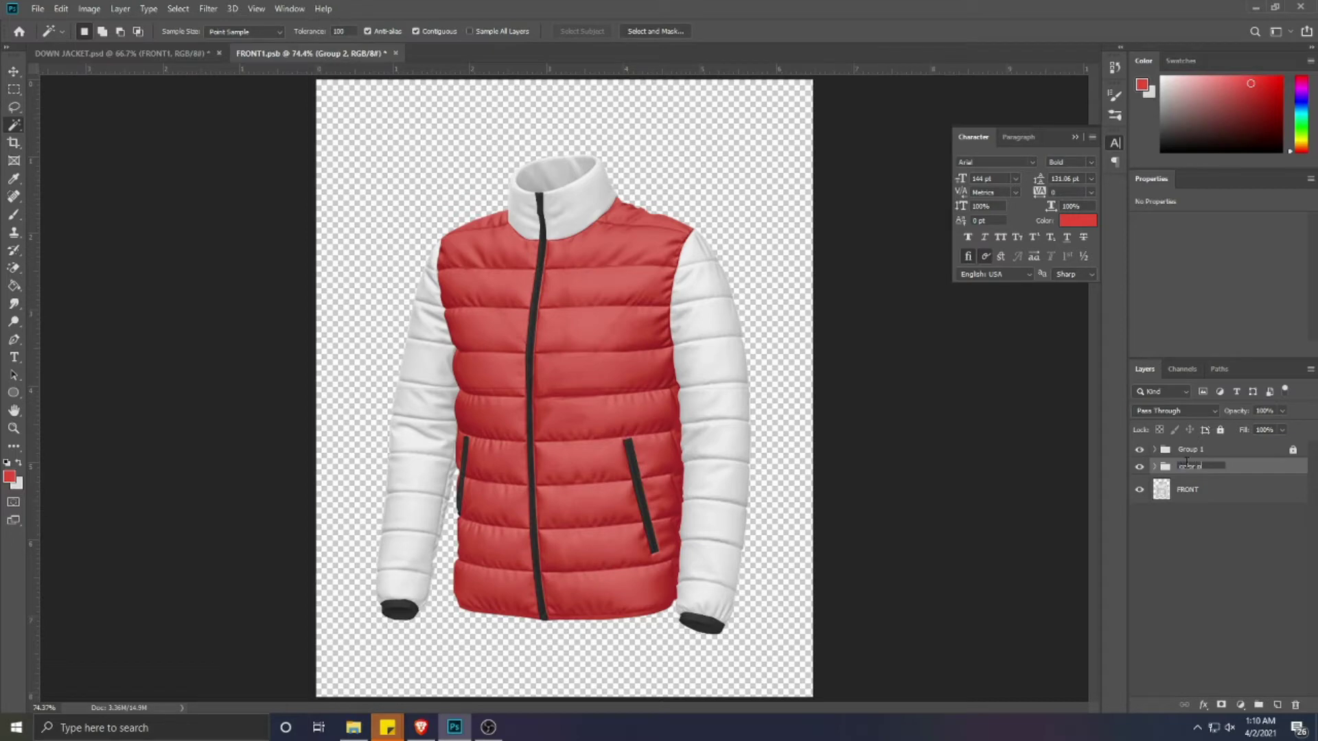
key(Return)
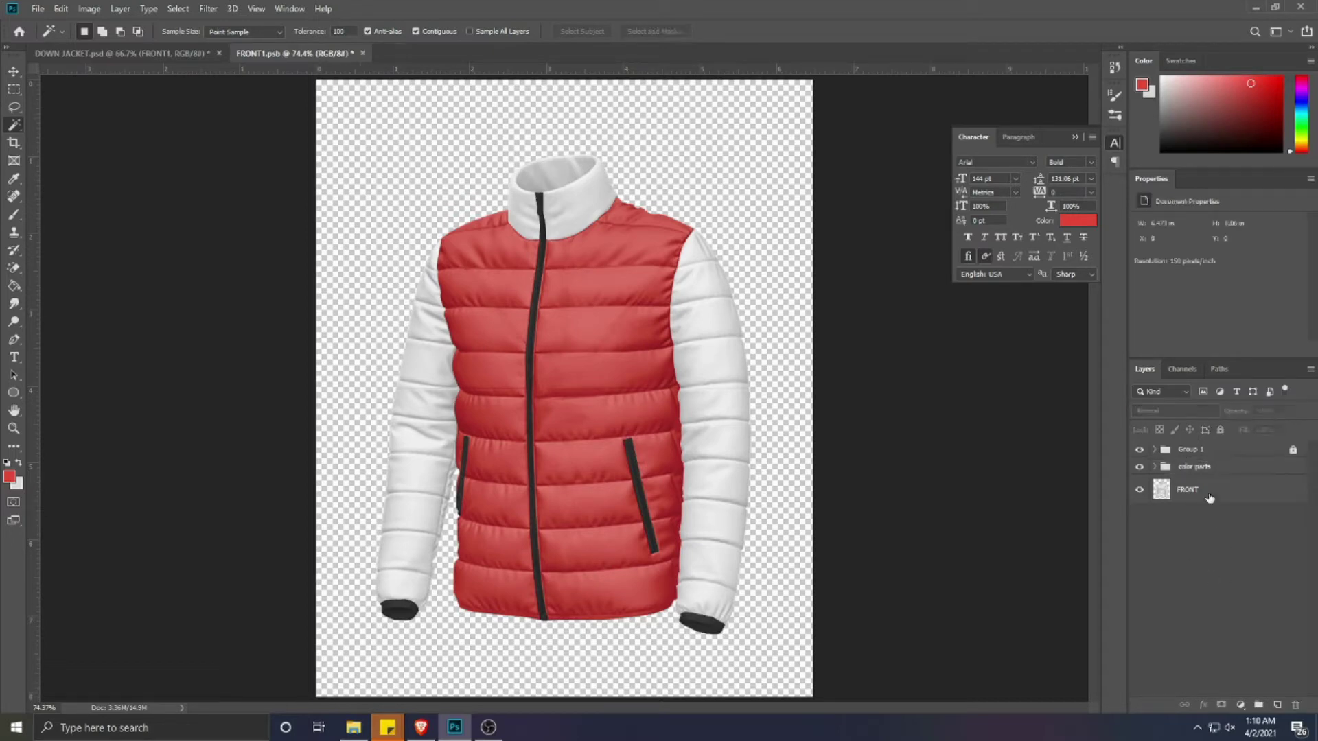
- Duplicate the "color parts" group and rename the copy "design"
click(1195, 471)
key(ctrl+j)
double_click(1194, 468)
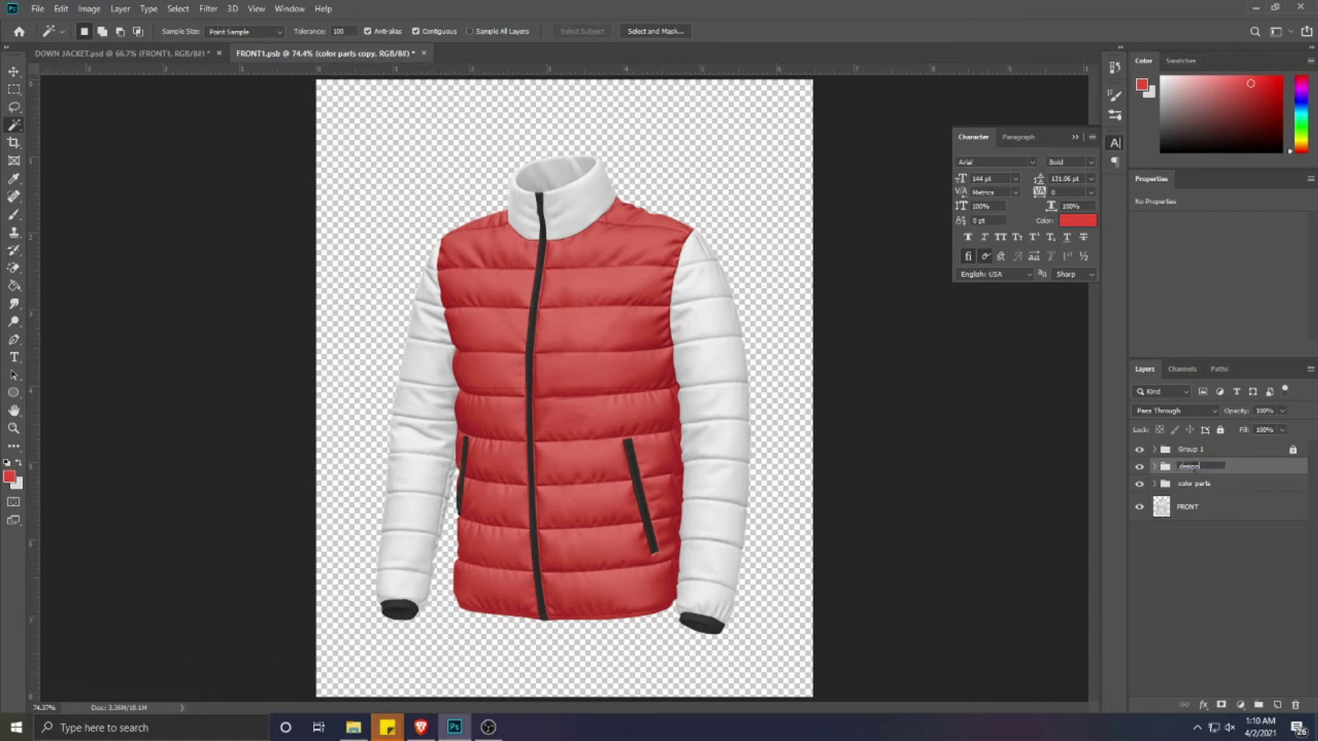
click(1227, 565)
- Delete the zipper, pocket, cuff and collar fills from the "design" group, then select its red Color Fill 1
click(1155, 466)
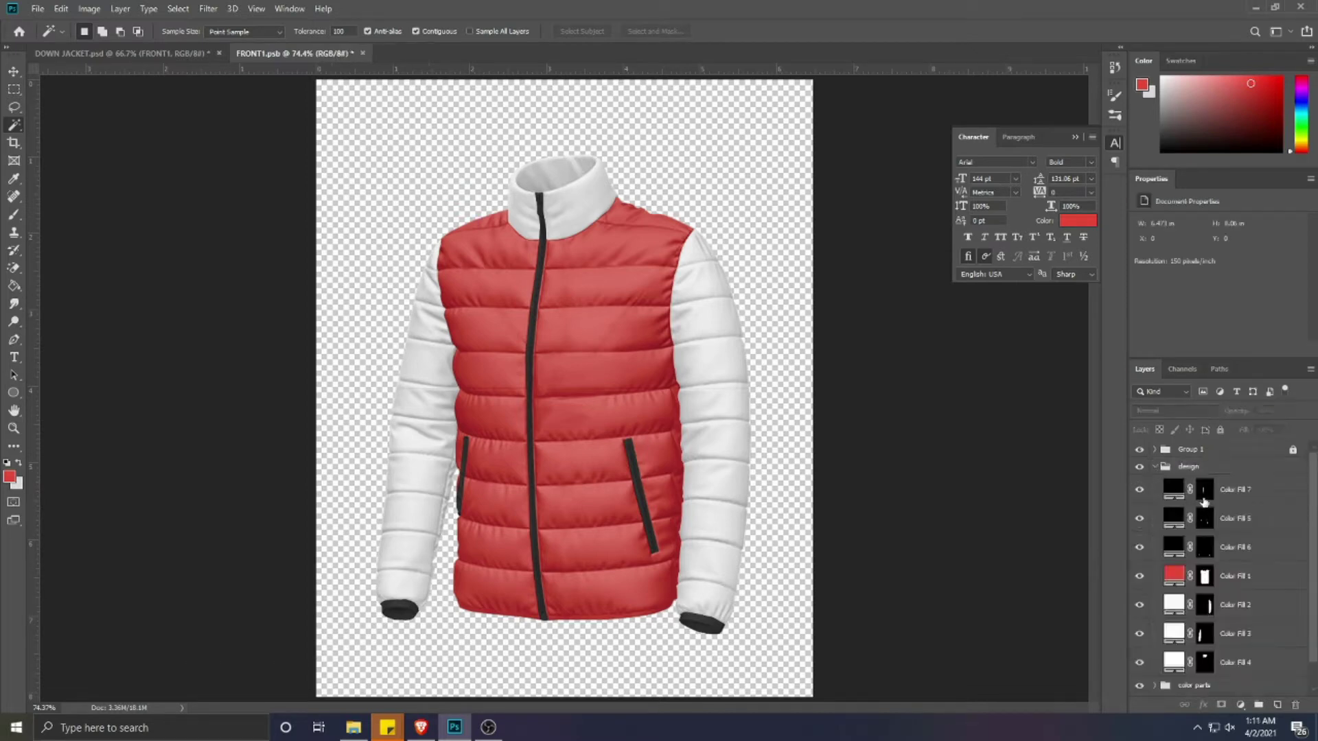
click(1216, 491)
key(Delete)
key(Delete)
key(Delete)
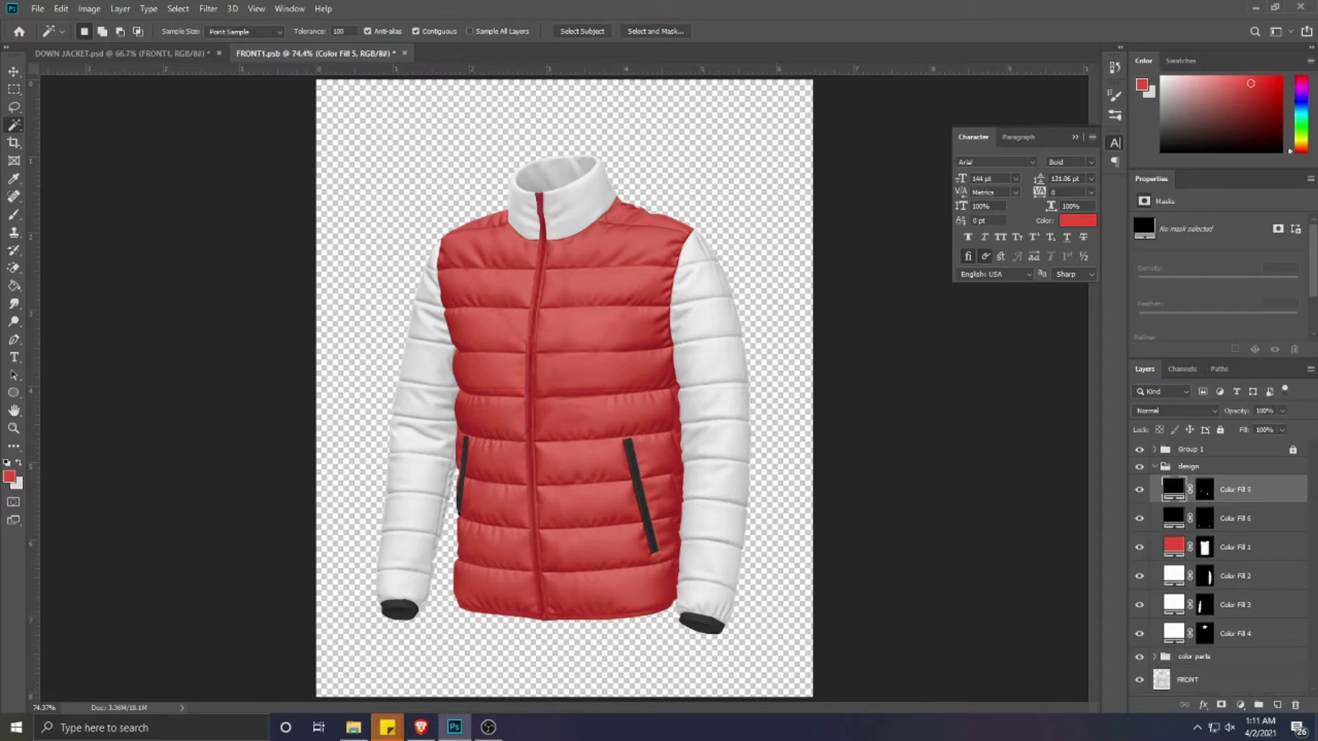
click(1242, 576)
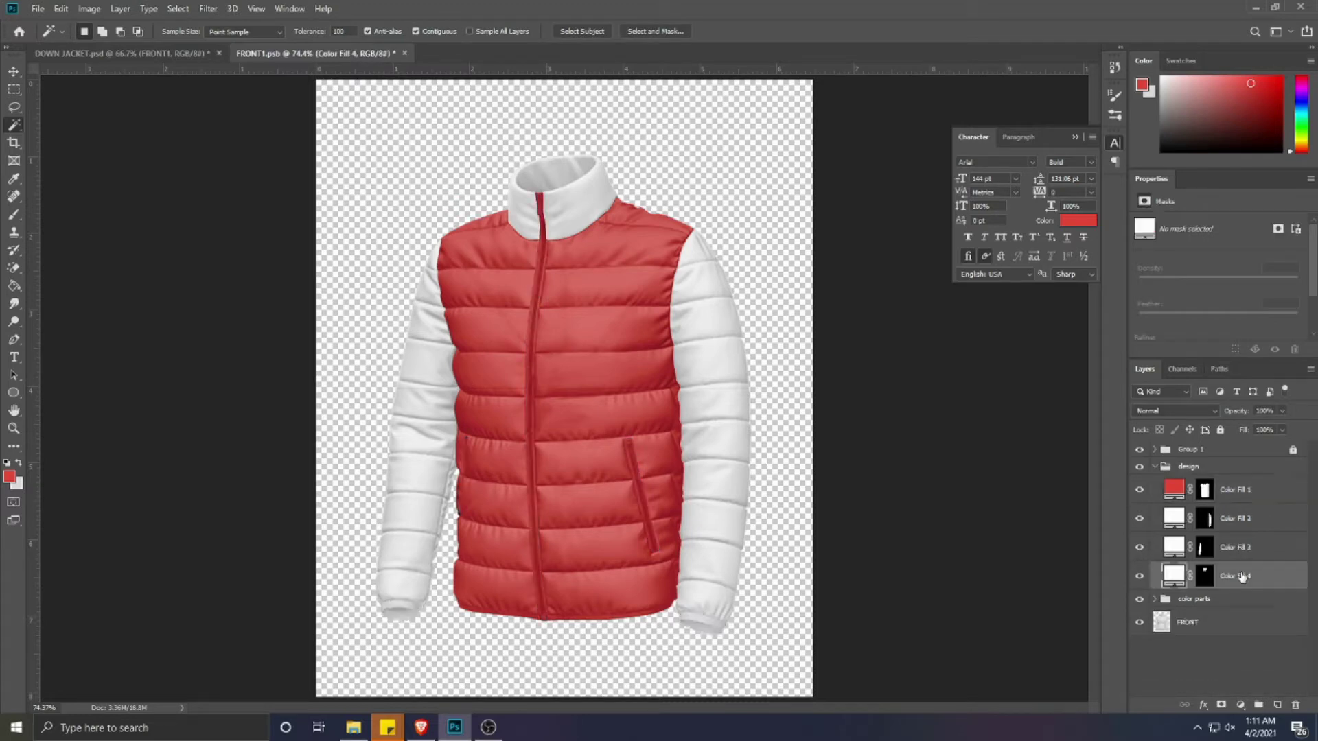
key(Delete)
click(1230, 503)
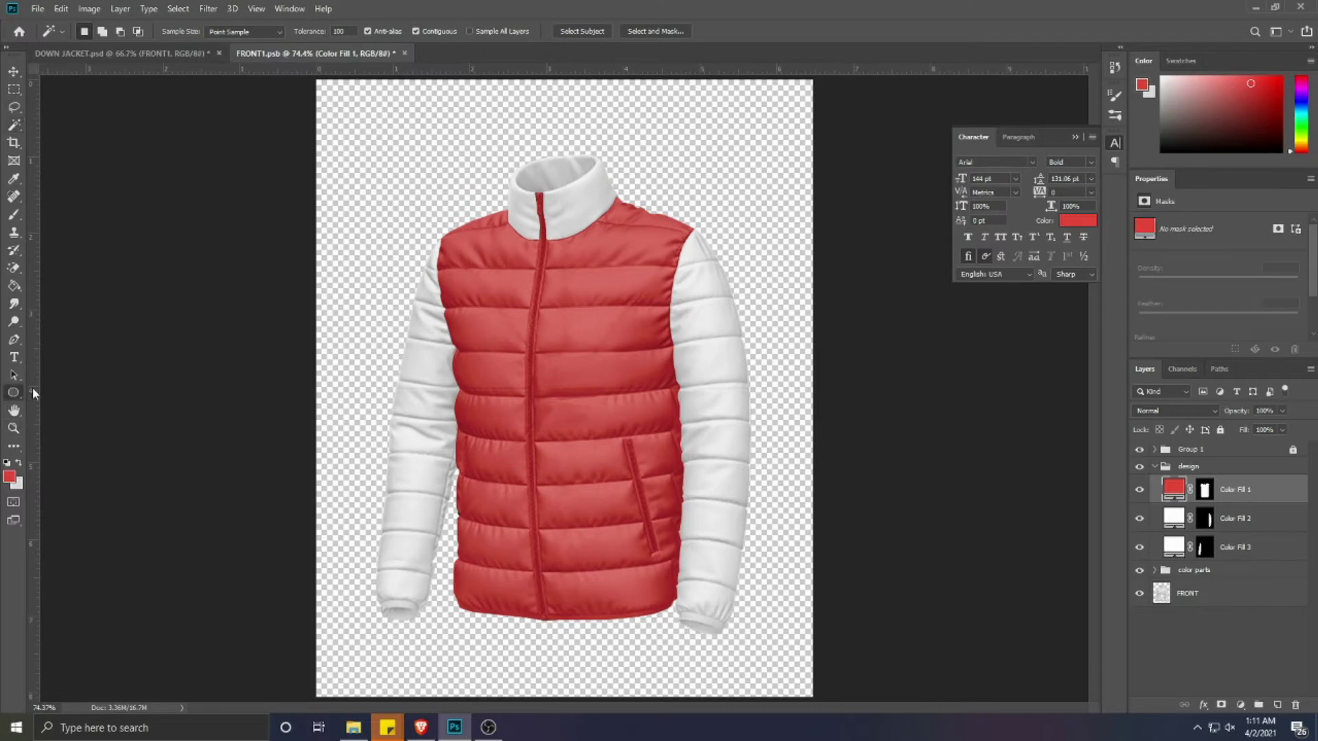
- Draw a red rectangle of about 596 × 855 px over the jacket body, above Color Fill 1 in the "design" group
click(11, 393)
click(49, 394)
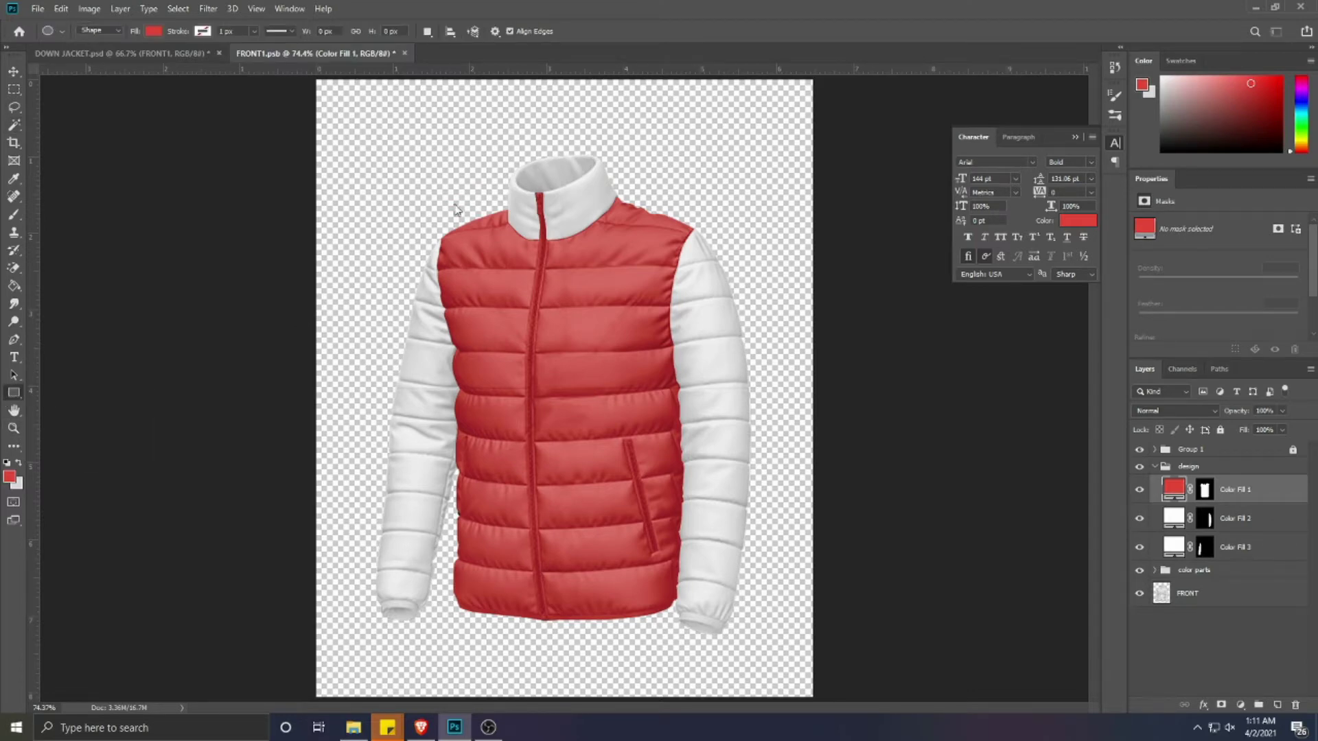
click(421, 199)
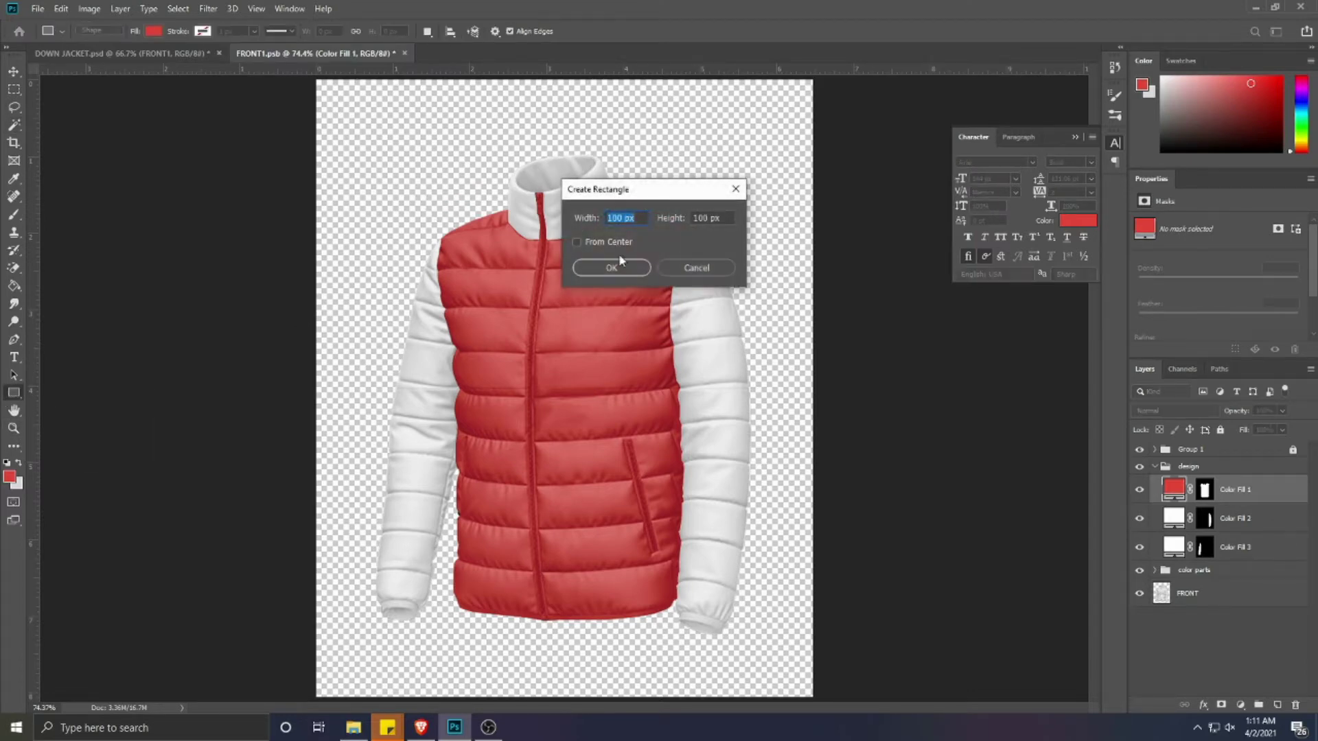
click(692, 267)
drag(416, 198, 721, 635)
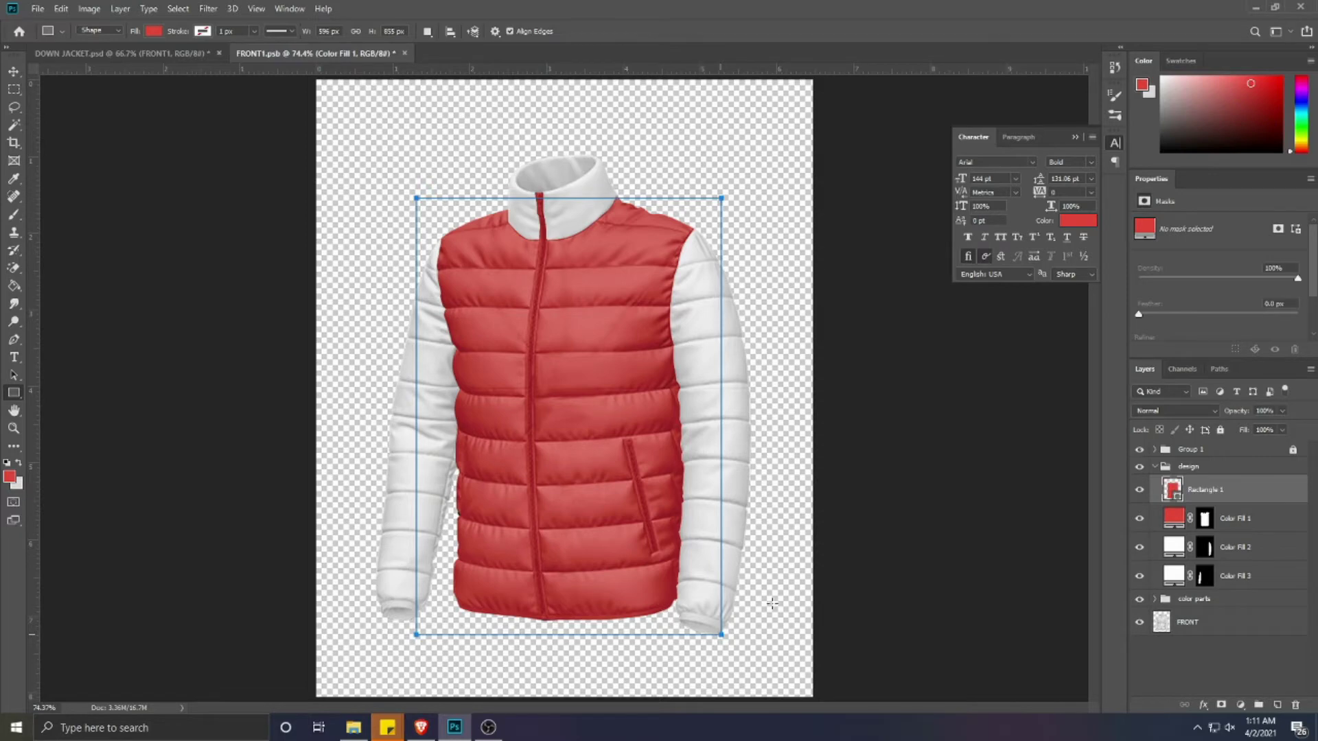
right_click(1234, 493)
click(1255, 497)
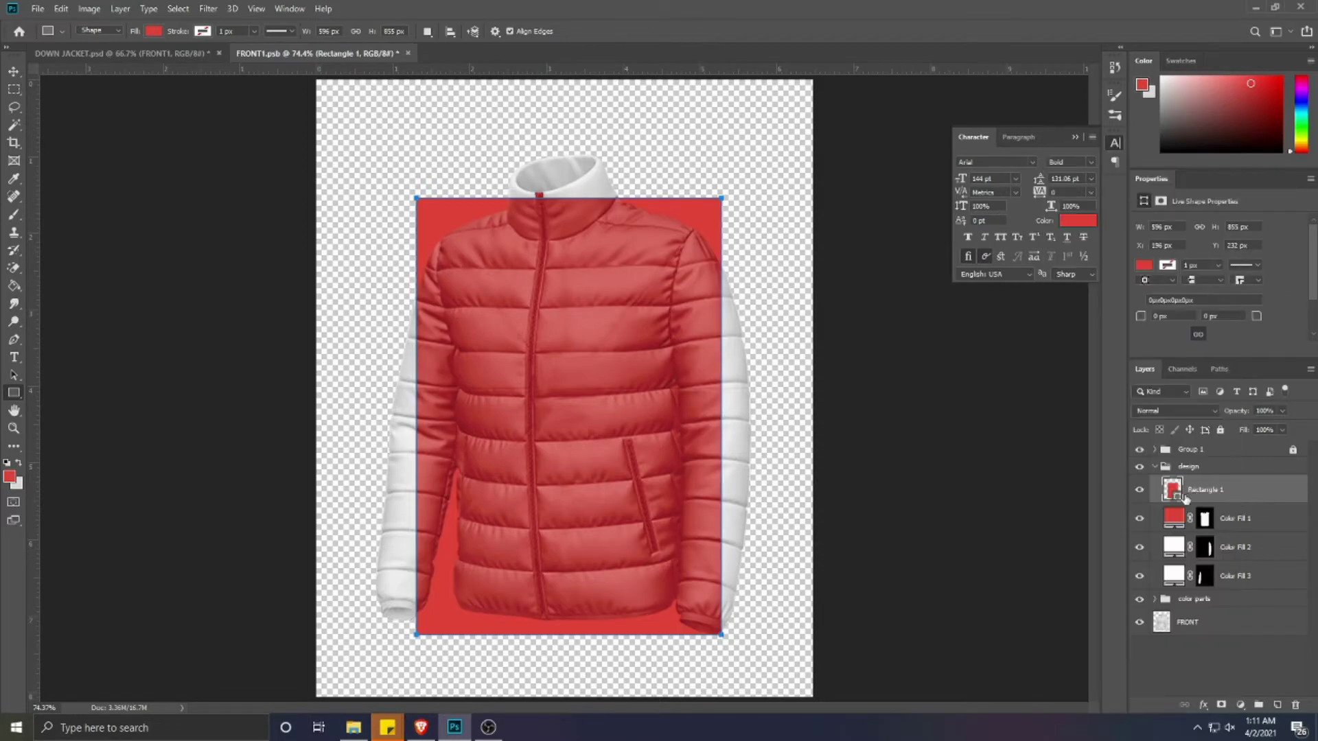
- Recolour the rectangle to blue-grey 5e8197
double_click(1173, 491)
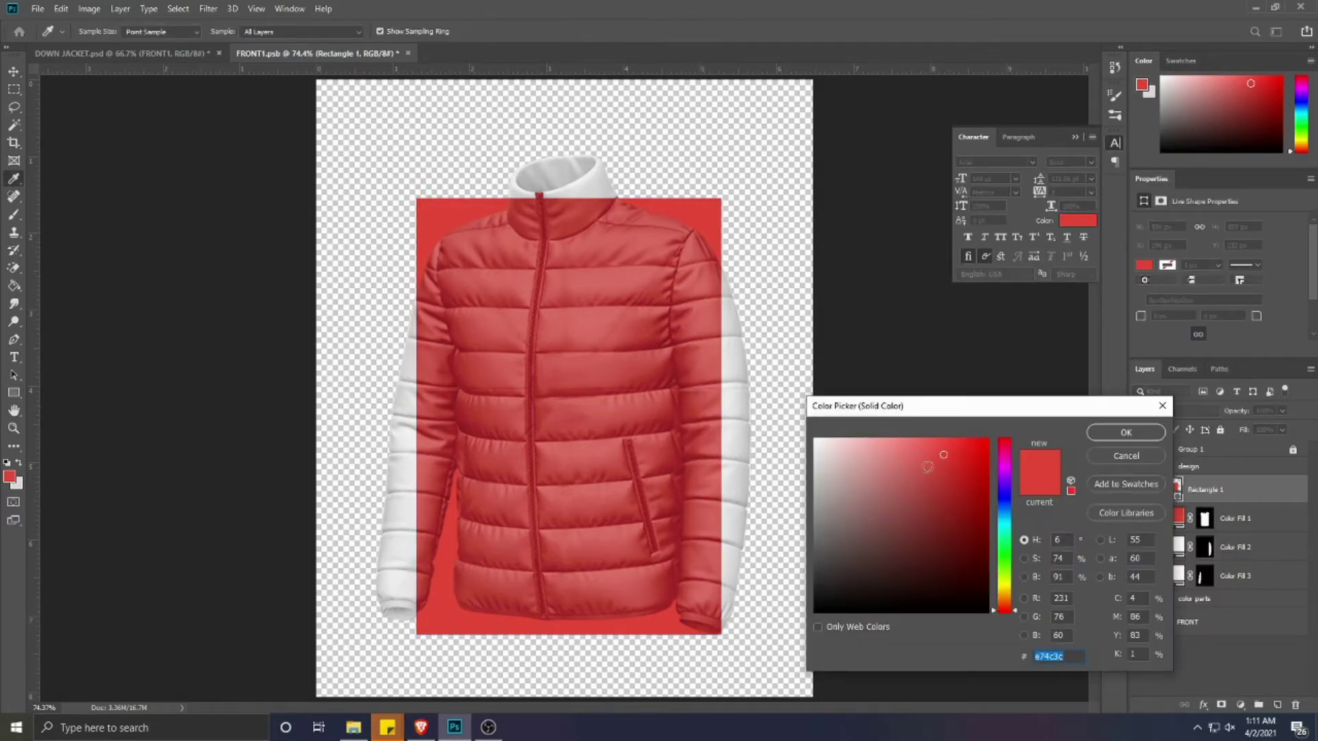
drag(1003, 497, 1004, 513)
drag(947, 457, 879, 509)
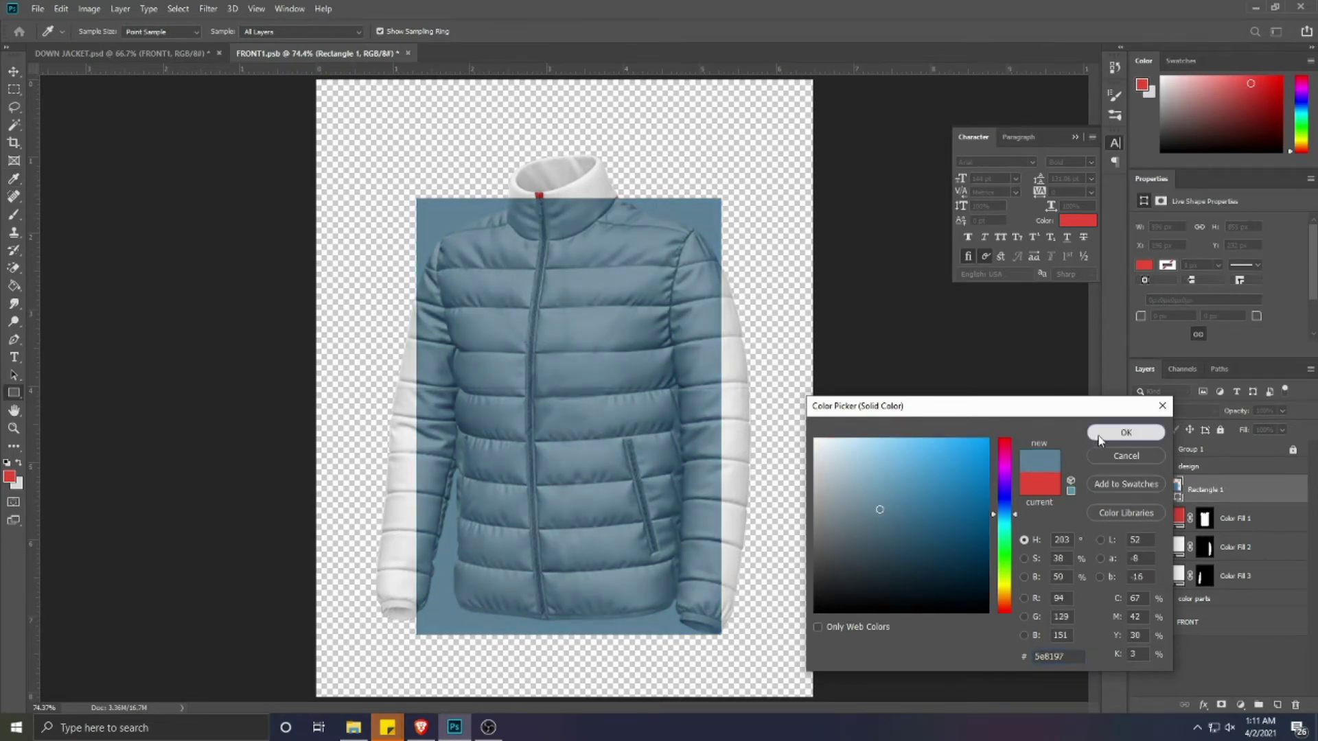
click(1125, 432)
- Convert the Rectangle 1 layer to a smart object and open its contents for editing
right_click(1257, 488)
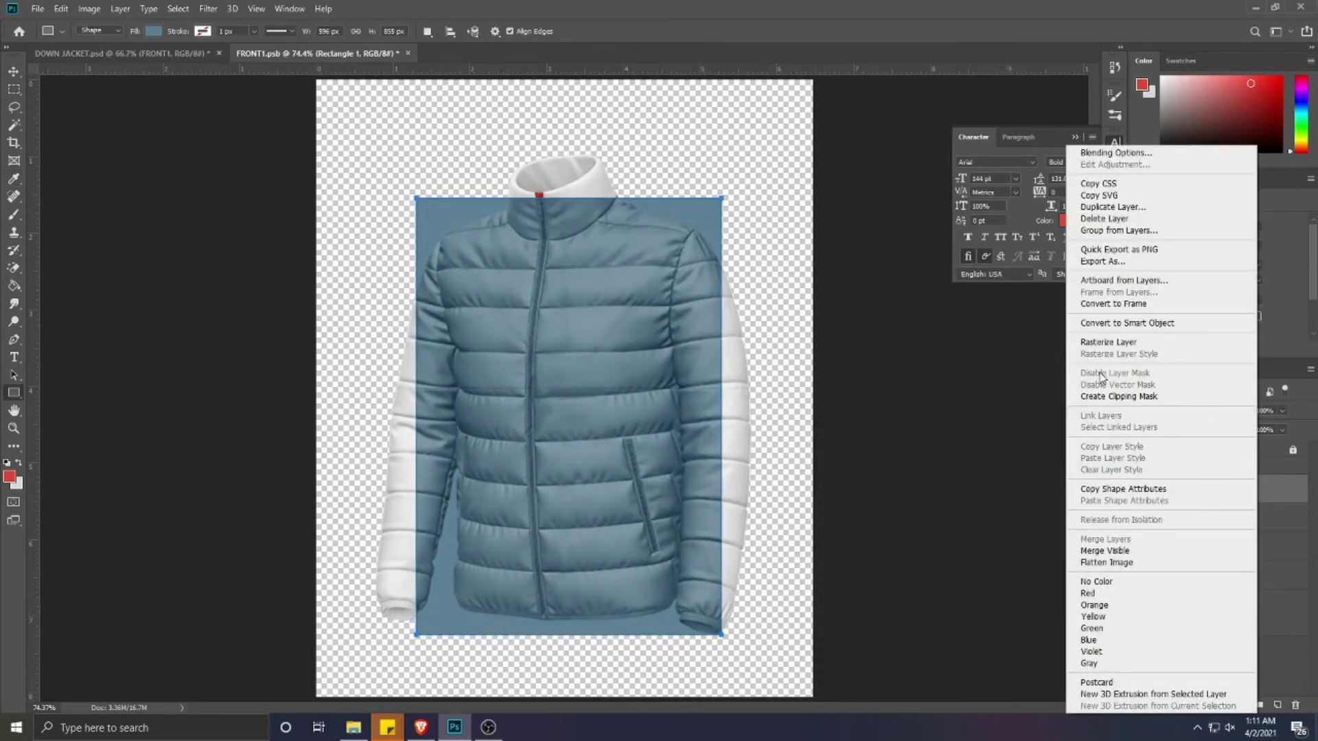
click(1098, 322)
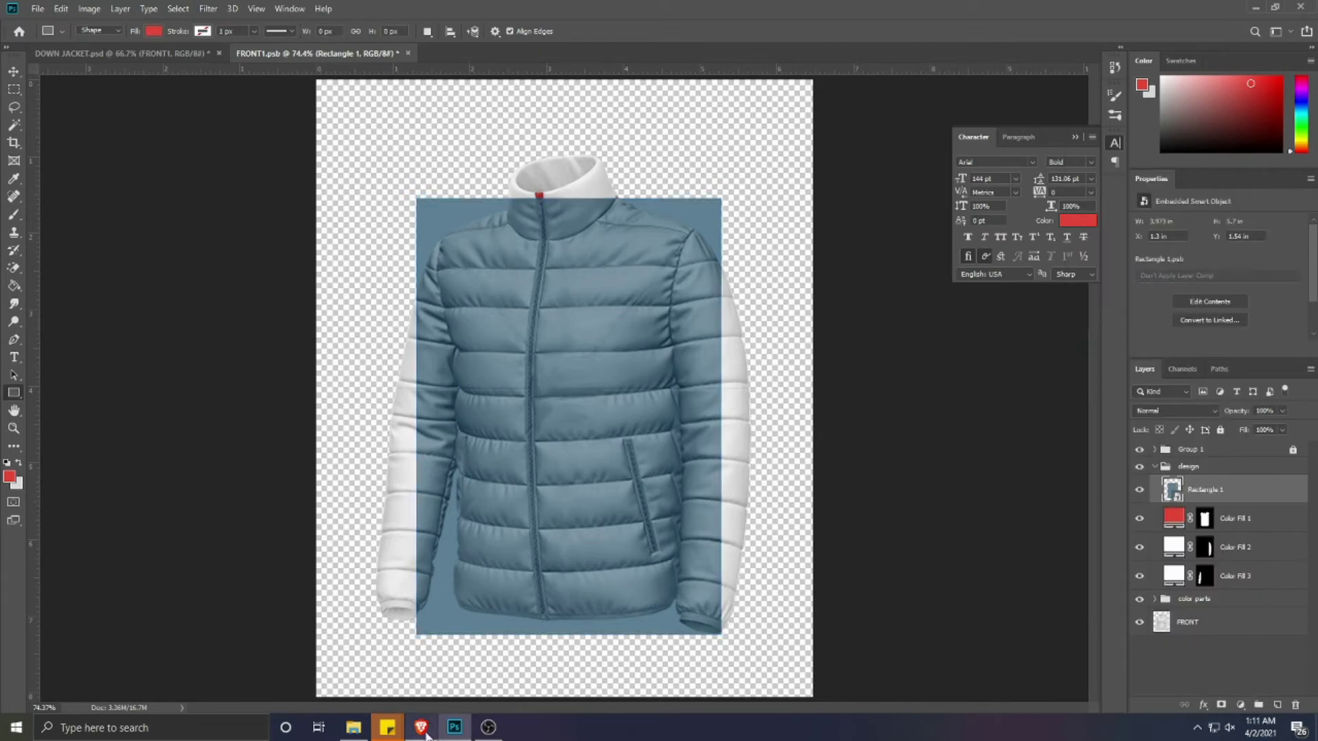
double_click(1176, 498)
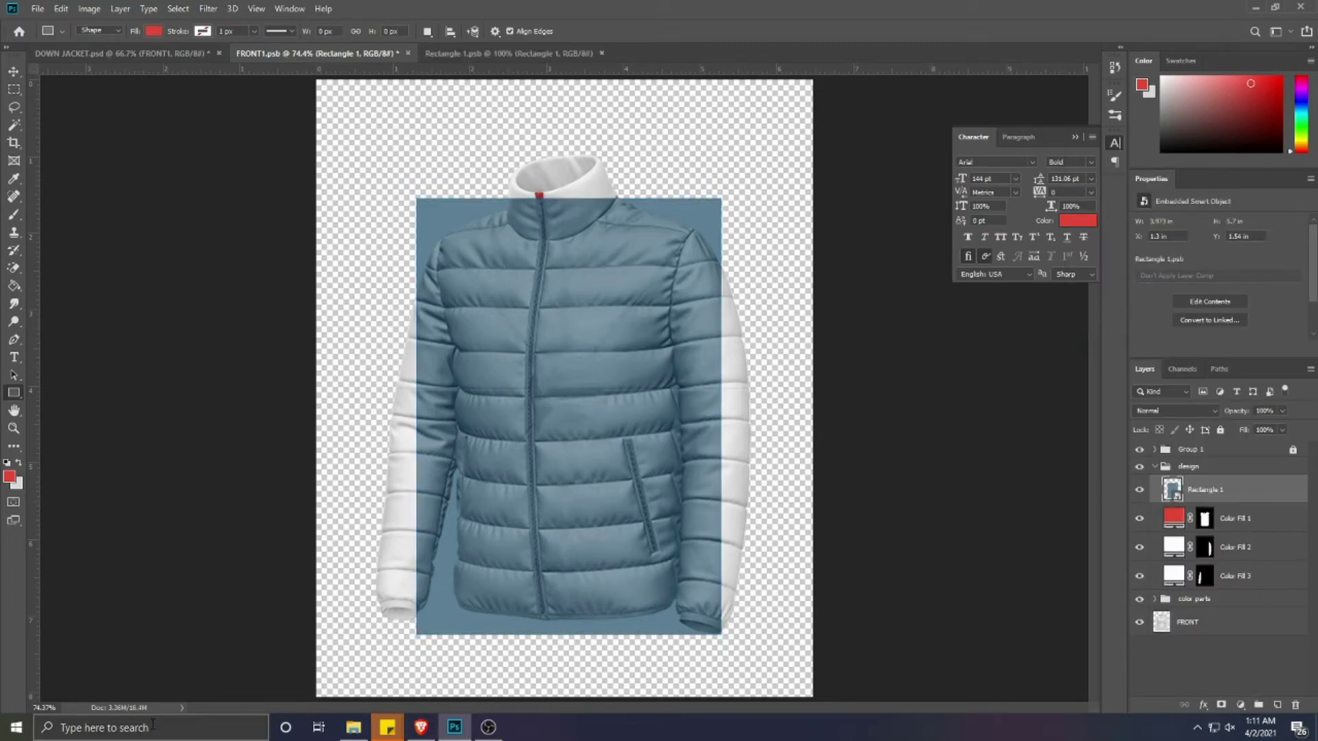
- Place the blue grid image "bg" into the Rectangle 1 smart object
click(353, 727)
drag(343, 236, 620, 332)
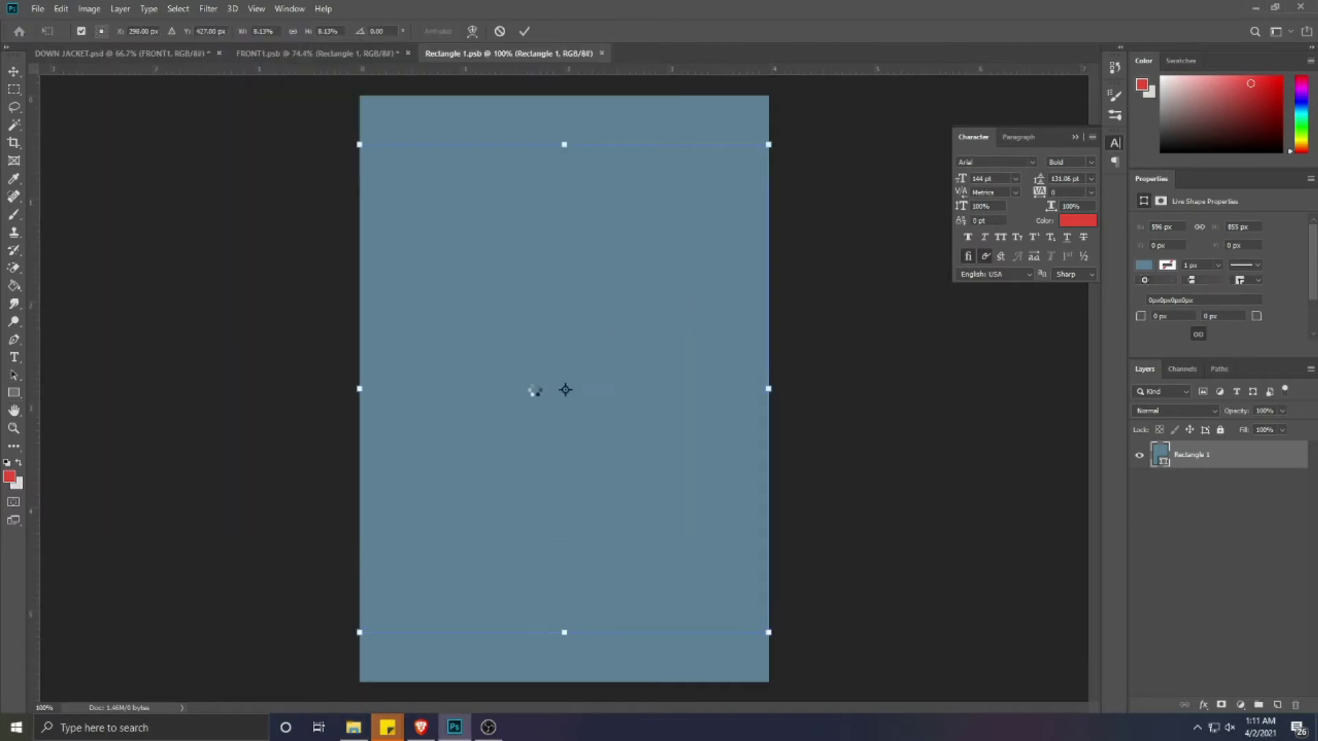
scroll(534, 389, down, 3)
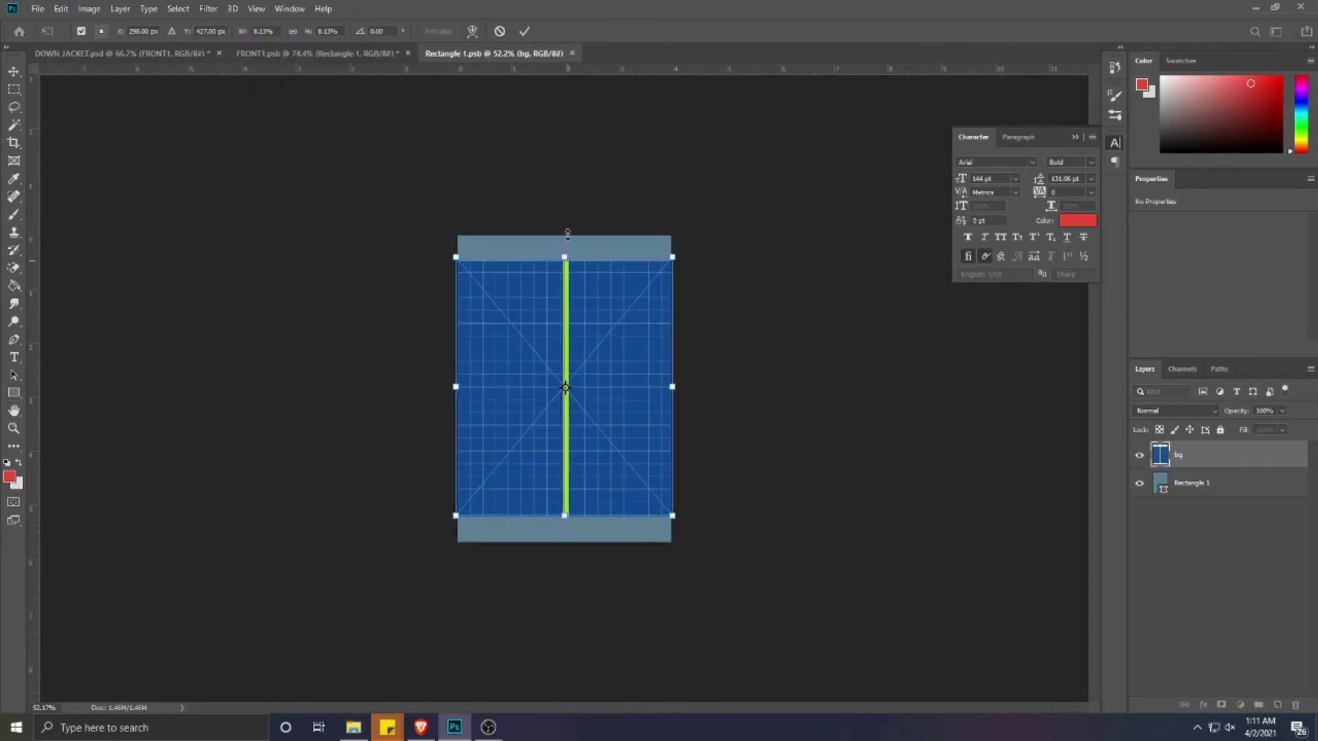
- Scale the placed grid image to cover the full canvas height, and save and close the smart object
drag(564, 261, 564, 225)
drag(564, 516, 563, 540)
drag(613, 506, 612, 505)
drag(570, 228, 569, 233)
key(Return)
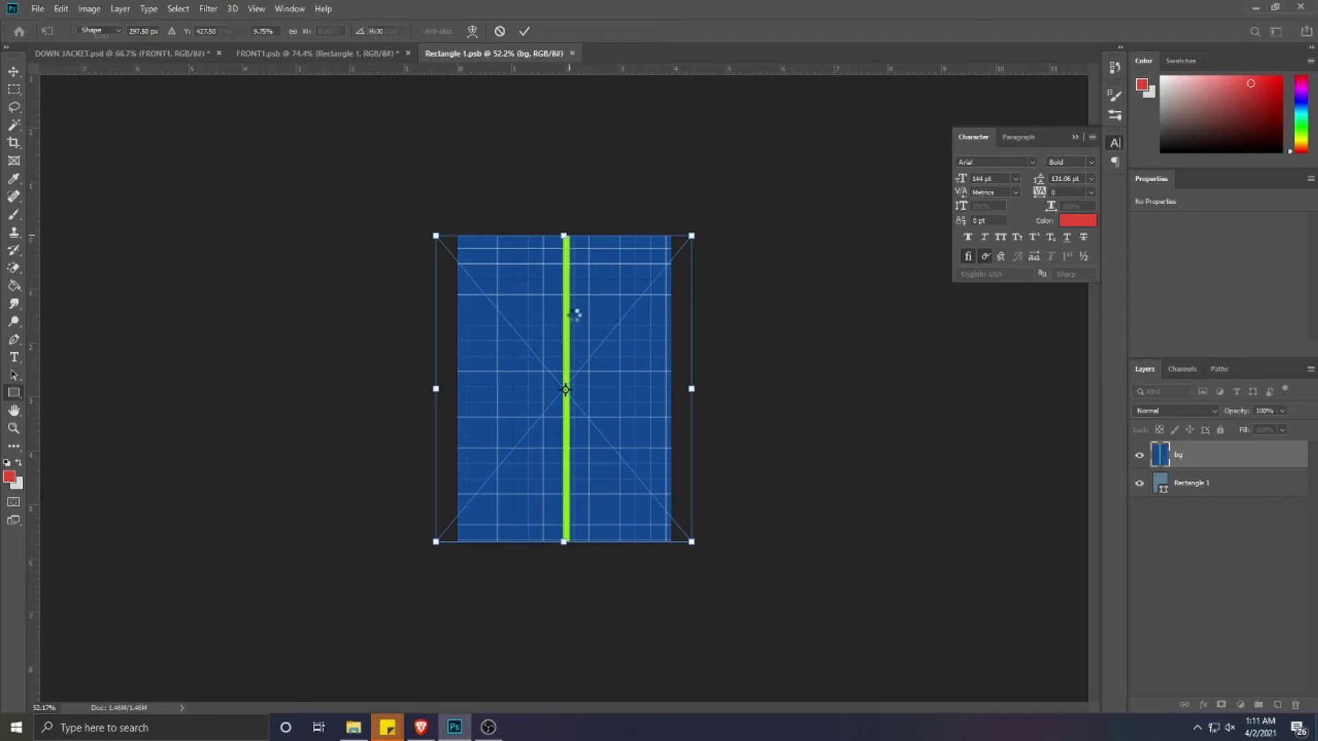
key(ctrl+s)
click(571, 54)
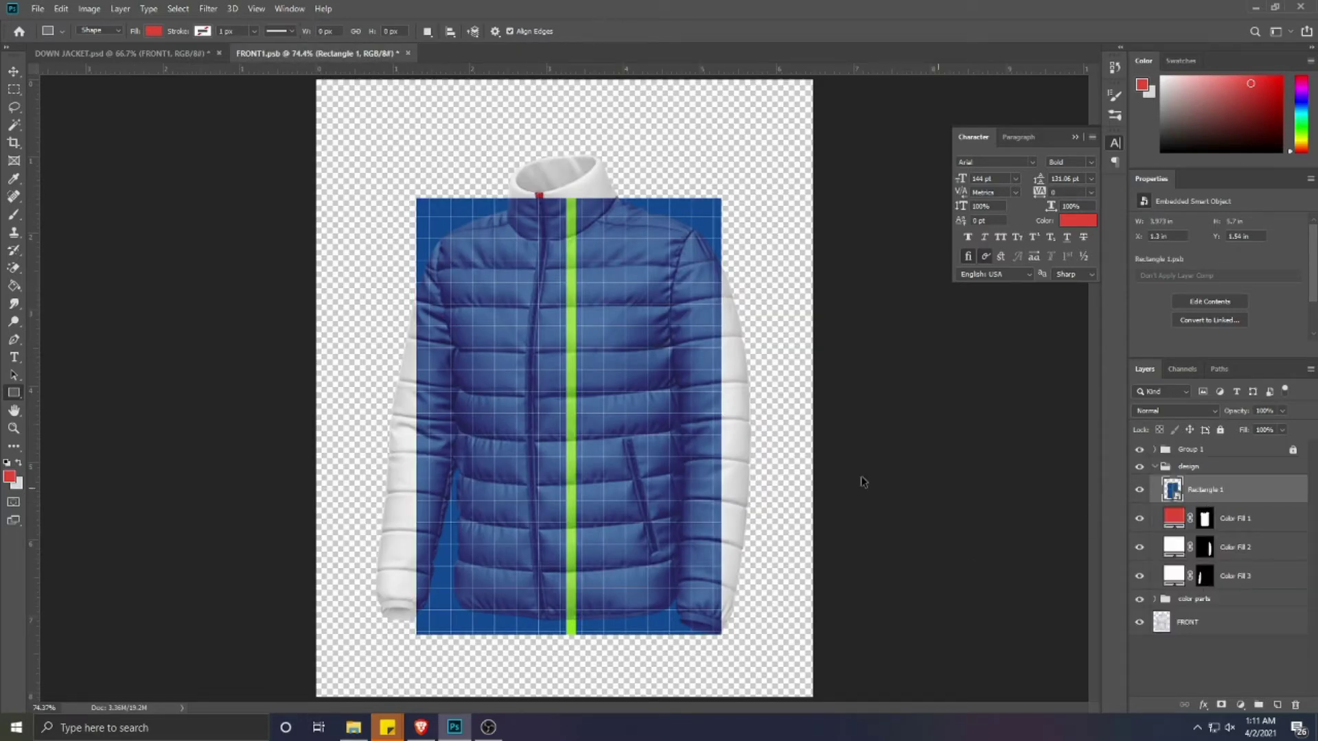
key(ctrl+t)
right_click(554, 405)
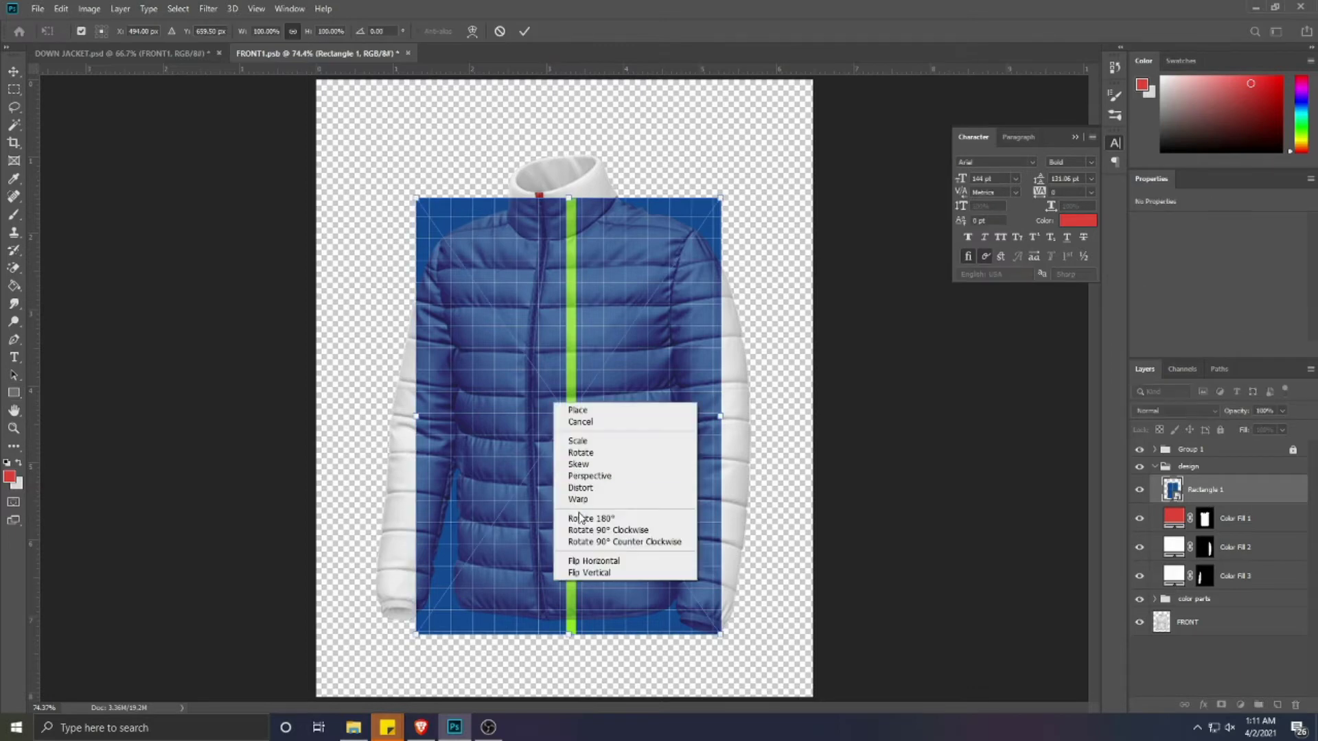
click(579, 500)
scroll(532, 324, up, 2)
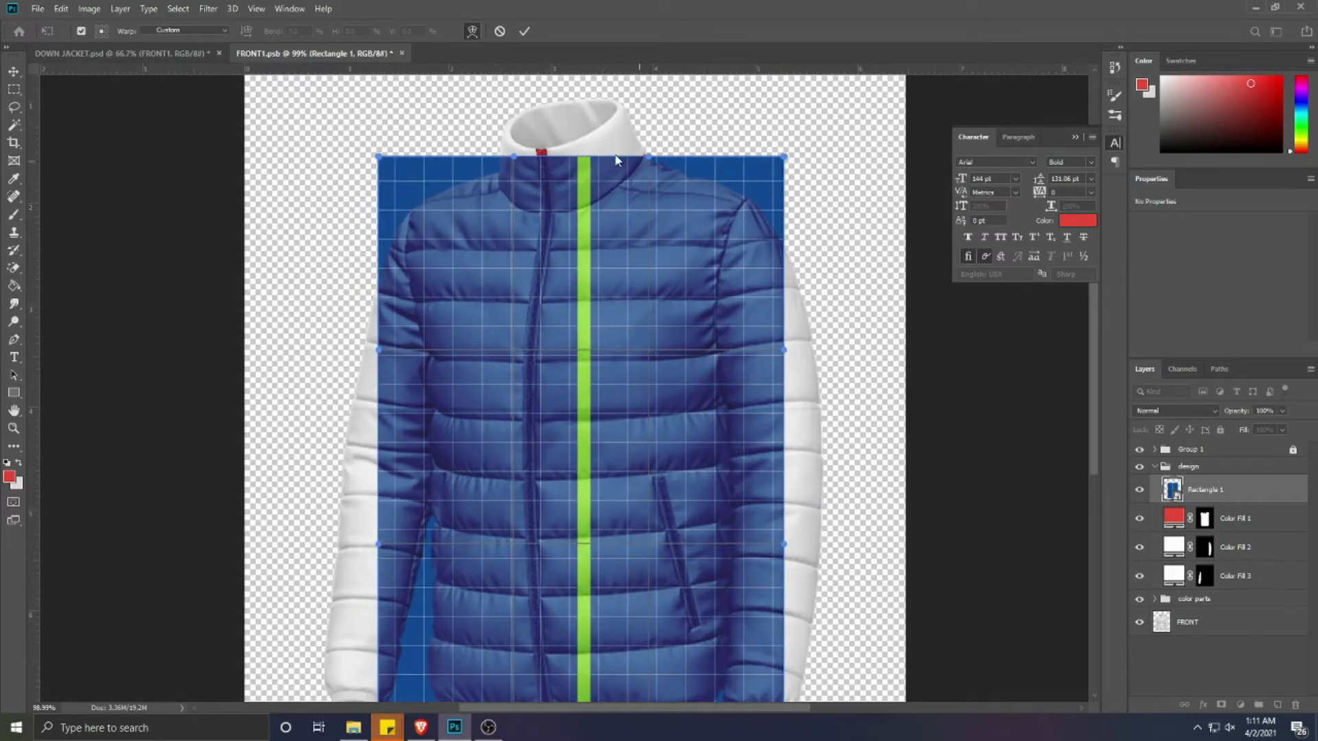
click(500, 32)
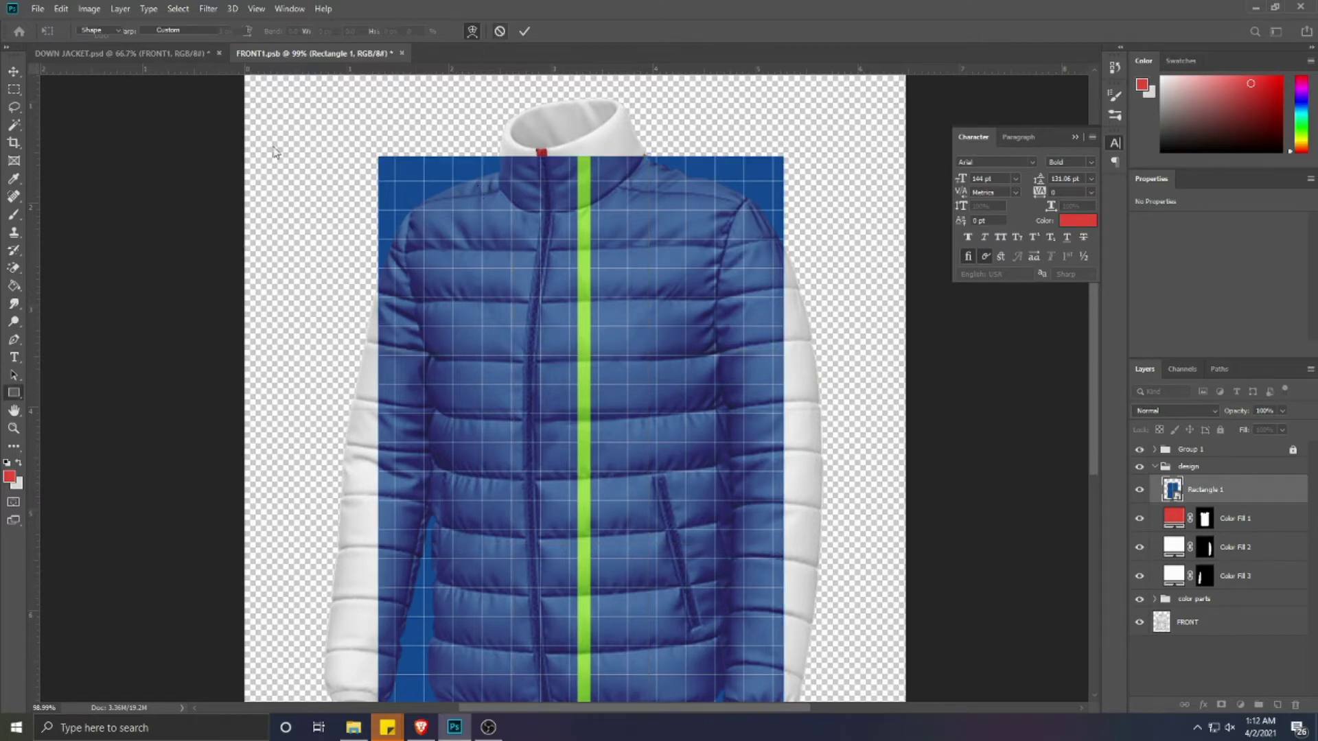
- Nudge the grid artwork slightly upward on the jacket until it covers the top of the zipper
scroll(92, 93, down, 1)
key(Up)
key(Up)
key(Up)
key(Up)
key(Up)
key(Up)
key(Up)
key(Up)
key(Up)
key(Up)
key(Up)
key(Up)
key(Up)
key(Up)
key(Up)
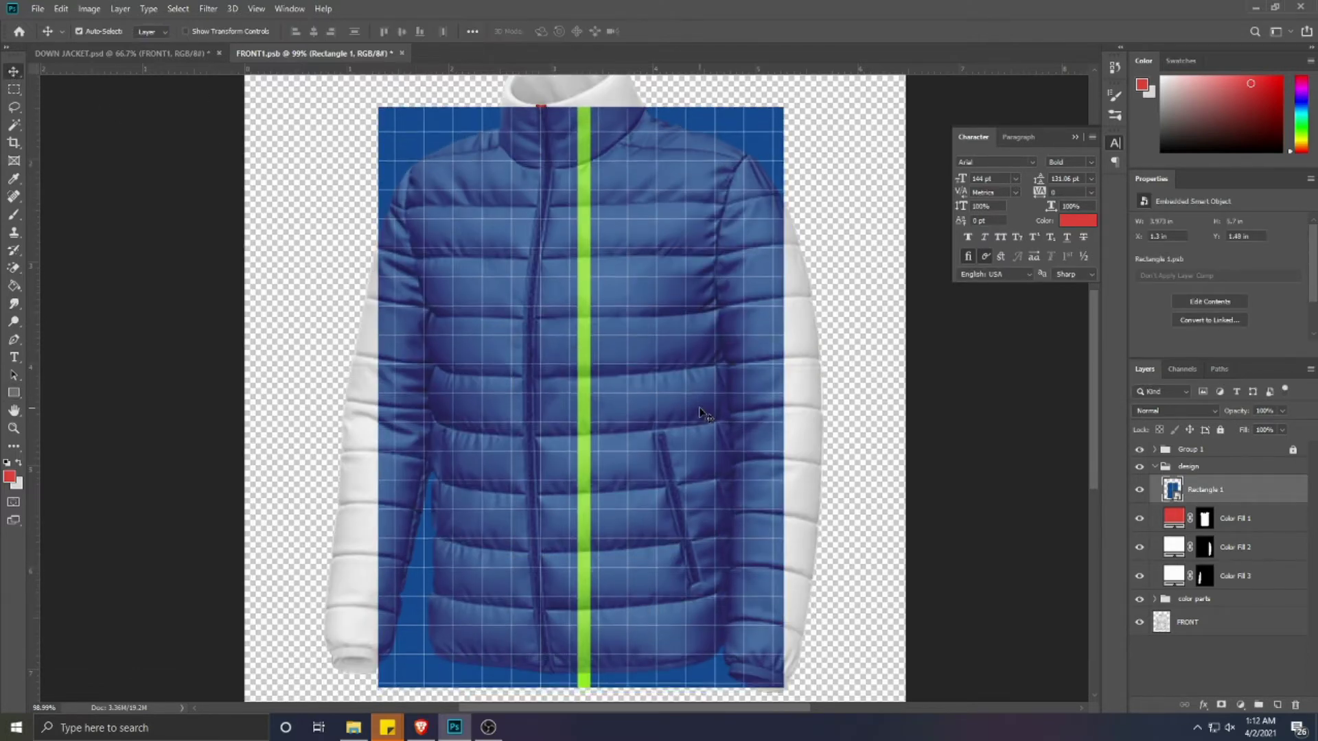
scroll(544, 348, down, 1)
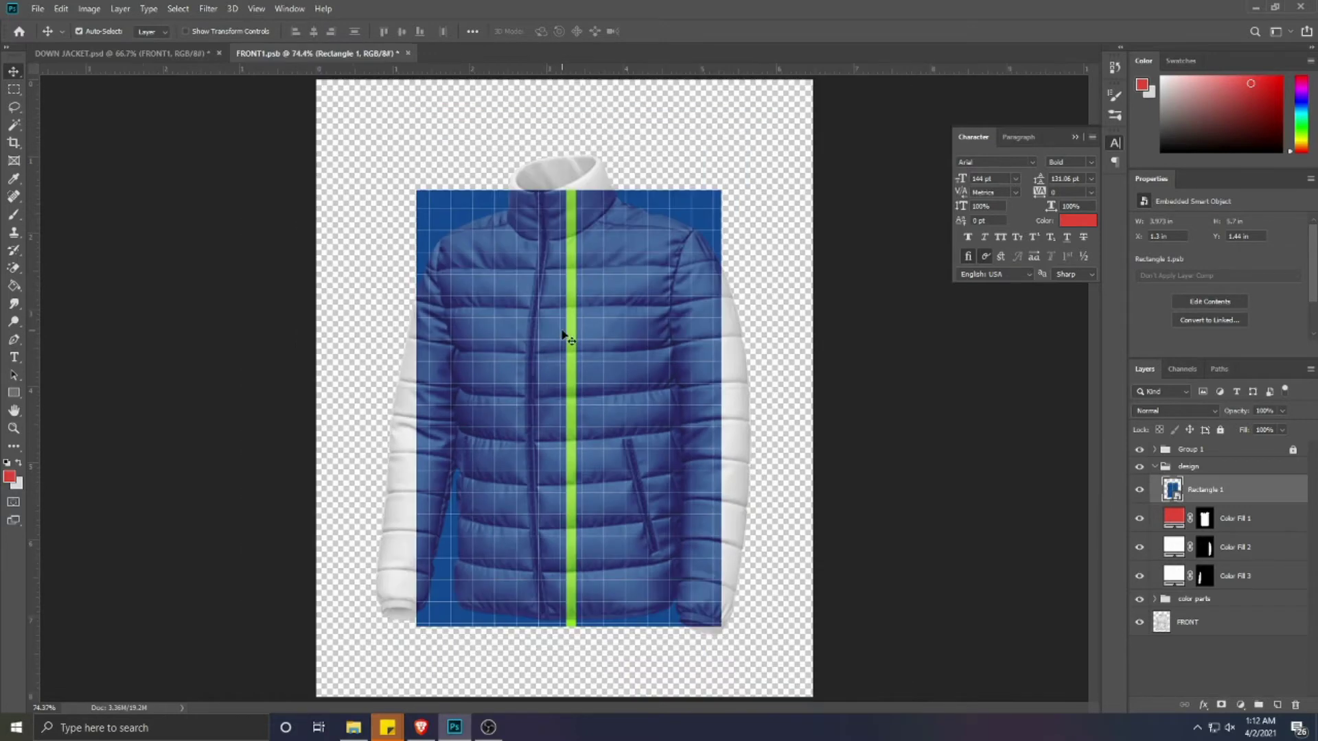
right_click(561, 332)
key(Escape)
- Warp the top of the grid artwork, lowering both upper corners and arching the top edge along the shoulder line
key(ctrl+t)
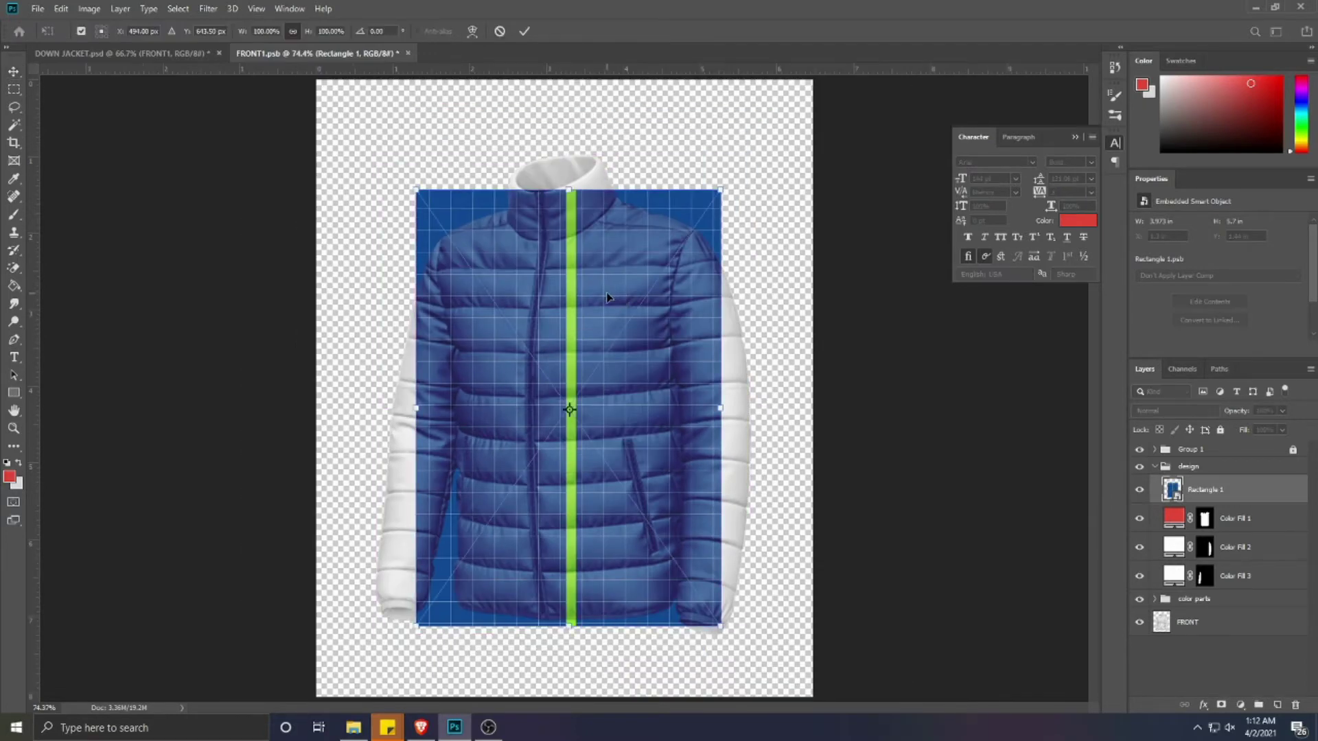
right_click(608, 458)
click(637, 557)
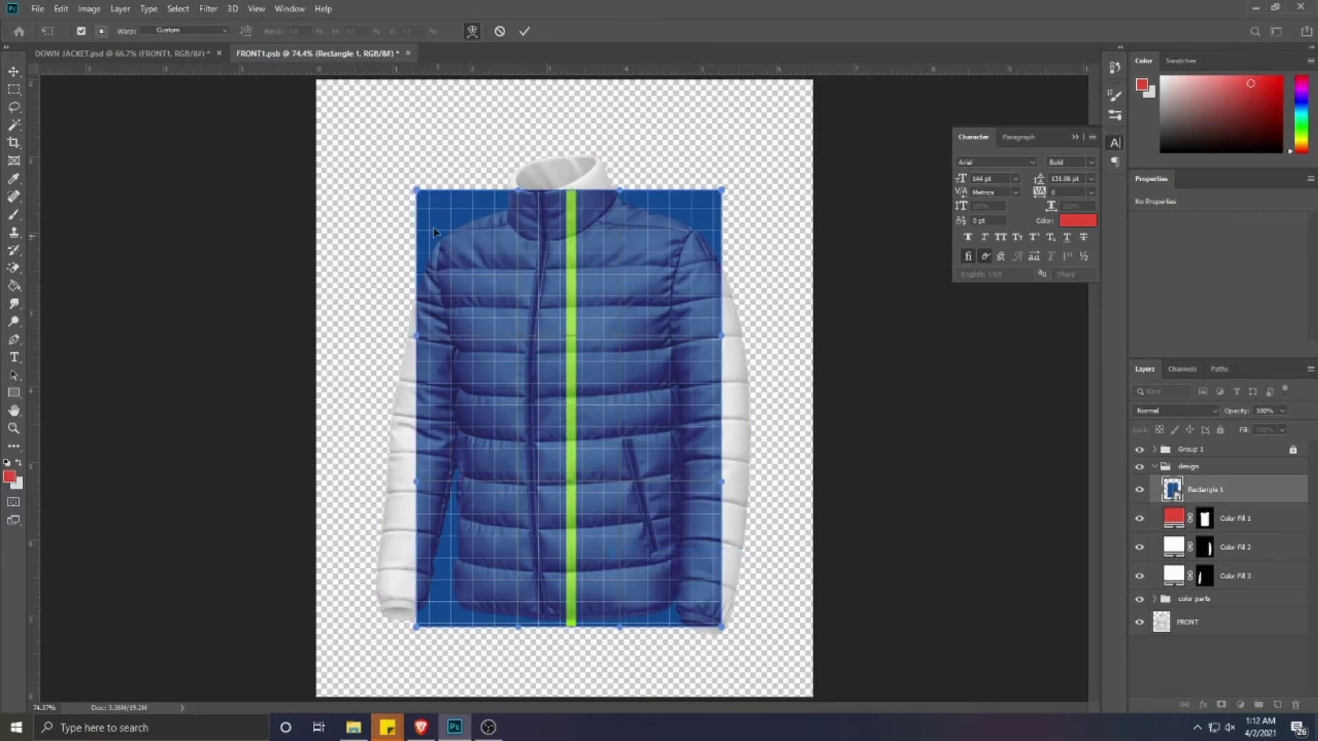
drag(418, 198, 415, 233)
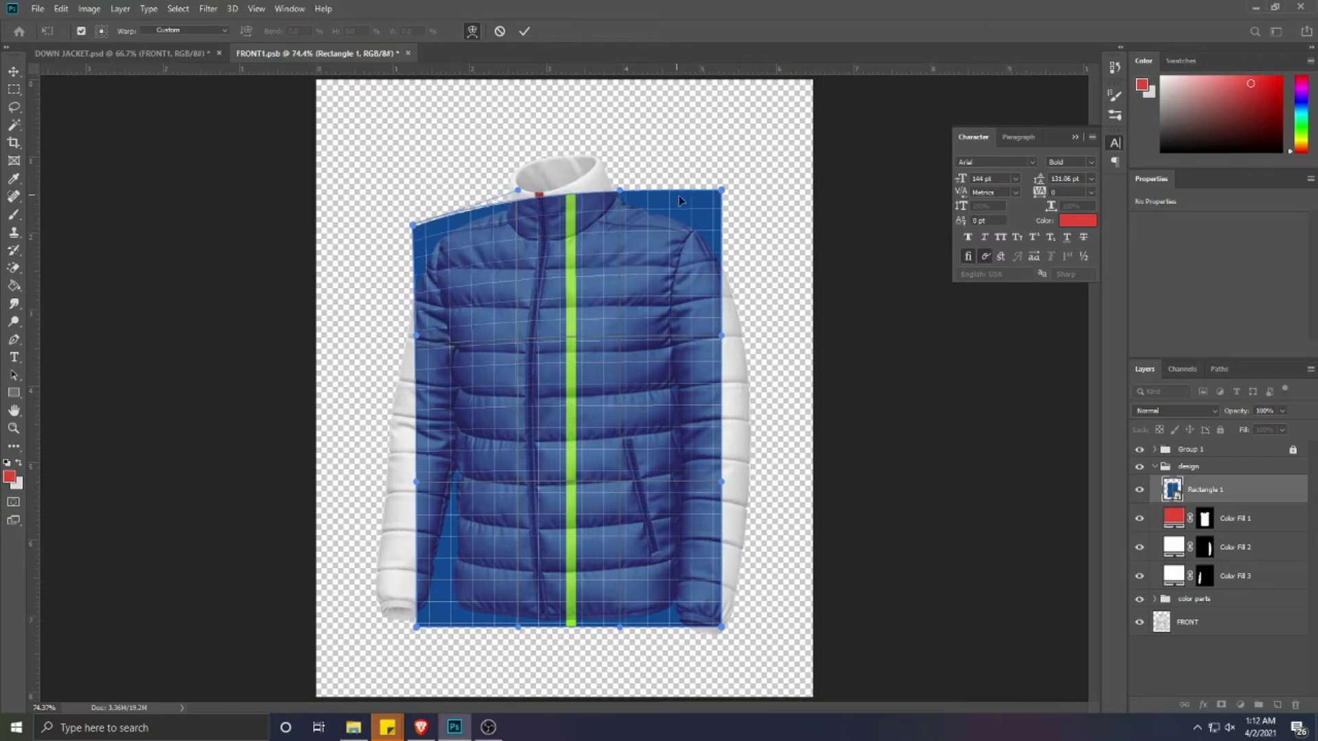
drag(719, 196, 719, 220)
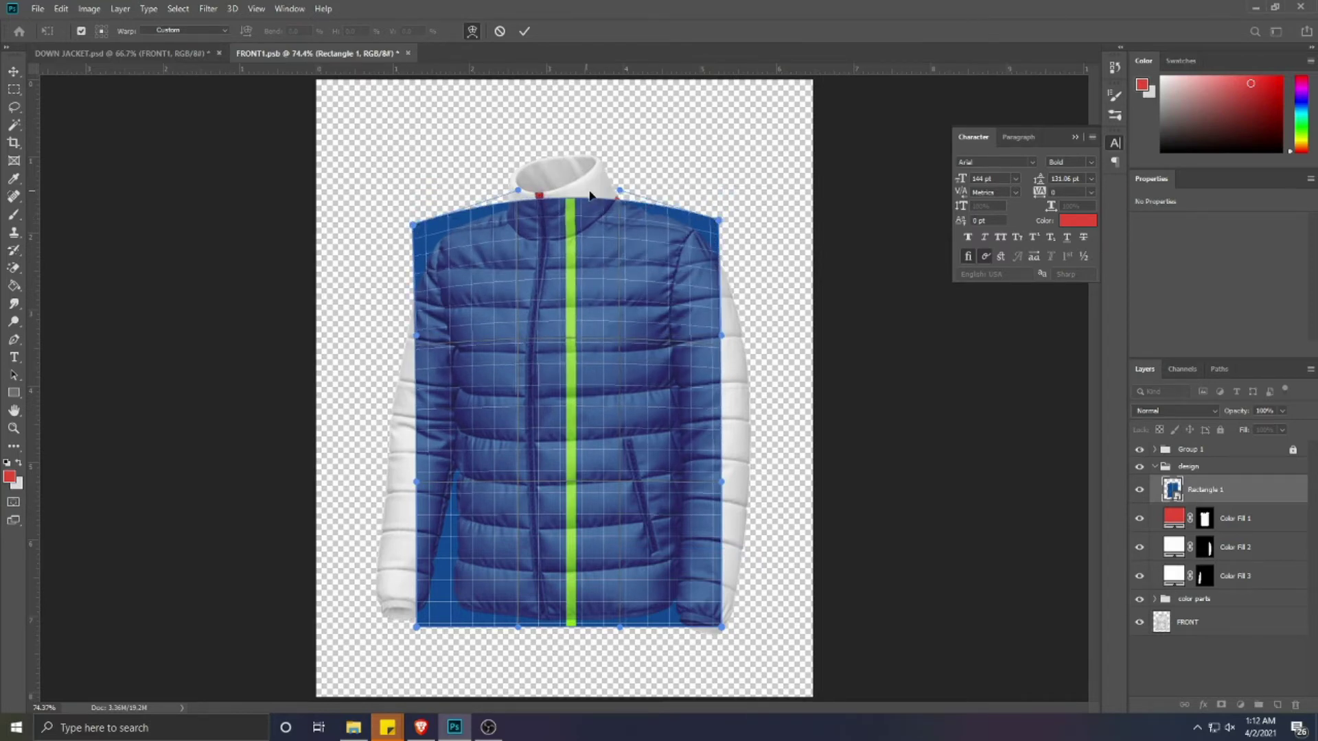
drag(620, 194, 624, 175)
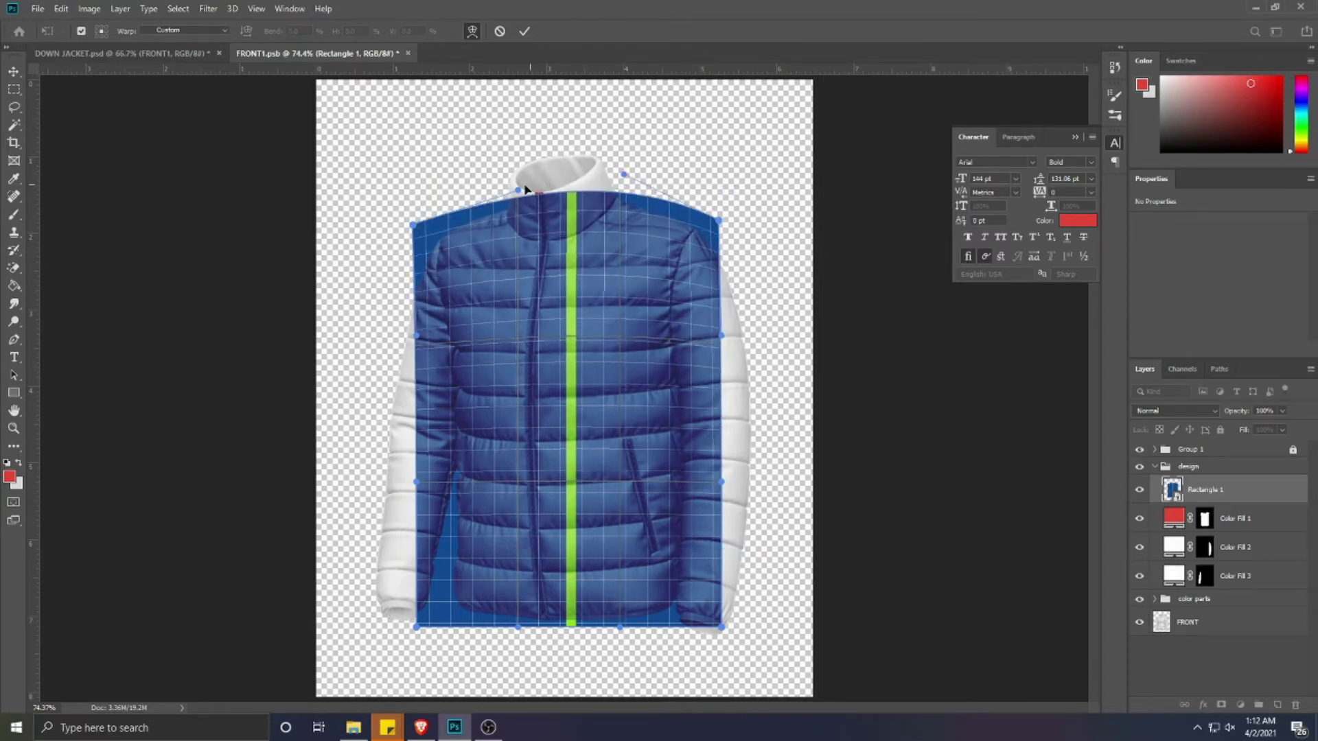
drag(513, 186, 502, 179)
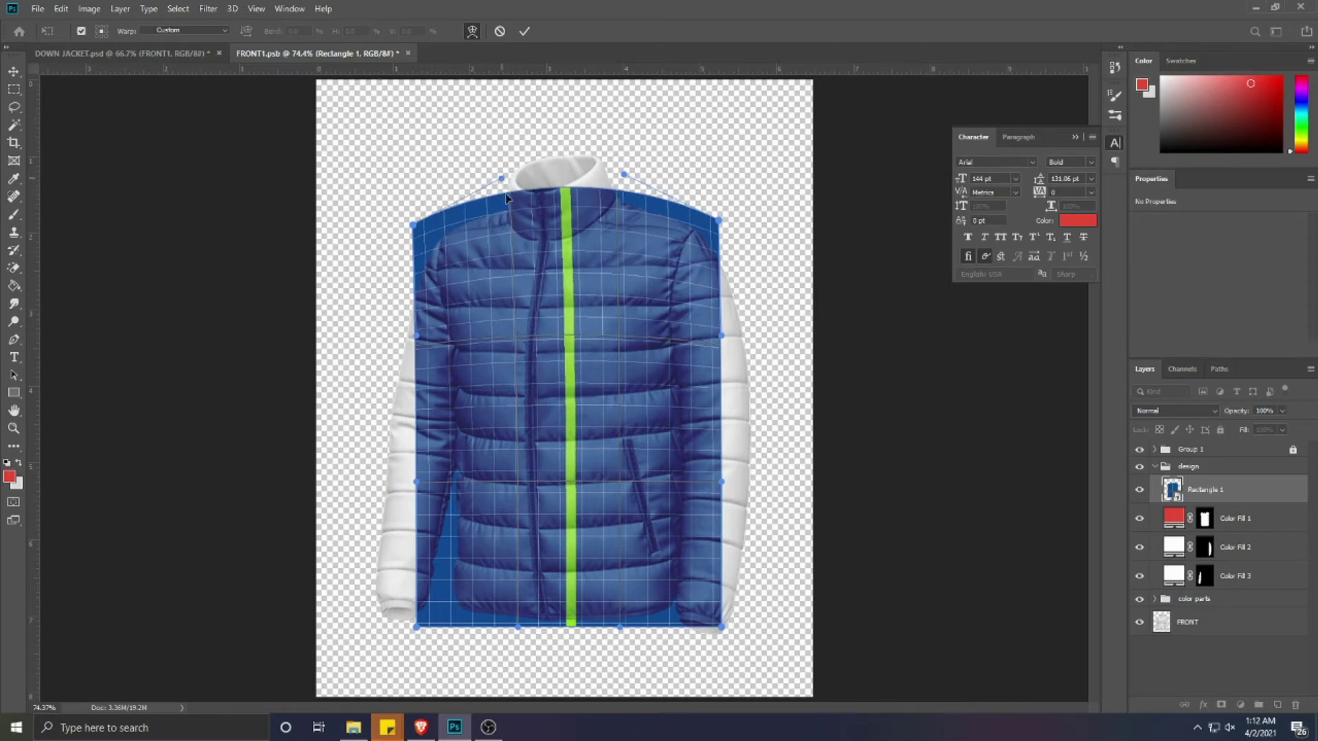
- Warp the artwork's green centre stripe to follow the jacket's zipper from collar to hem
drag(570, 390, 548, 389)
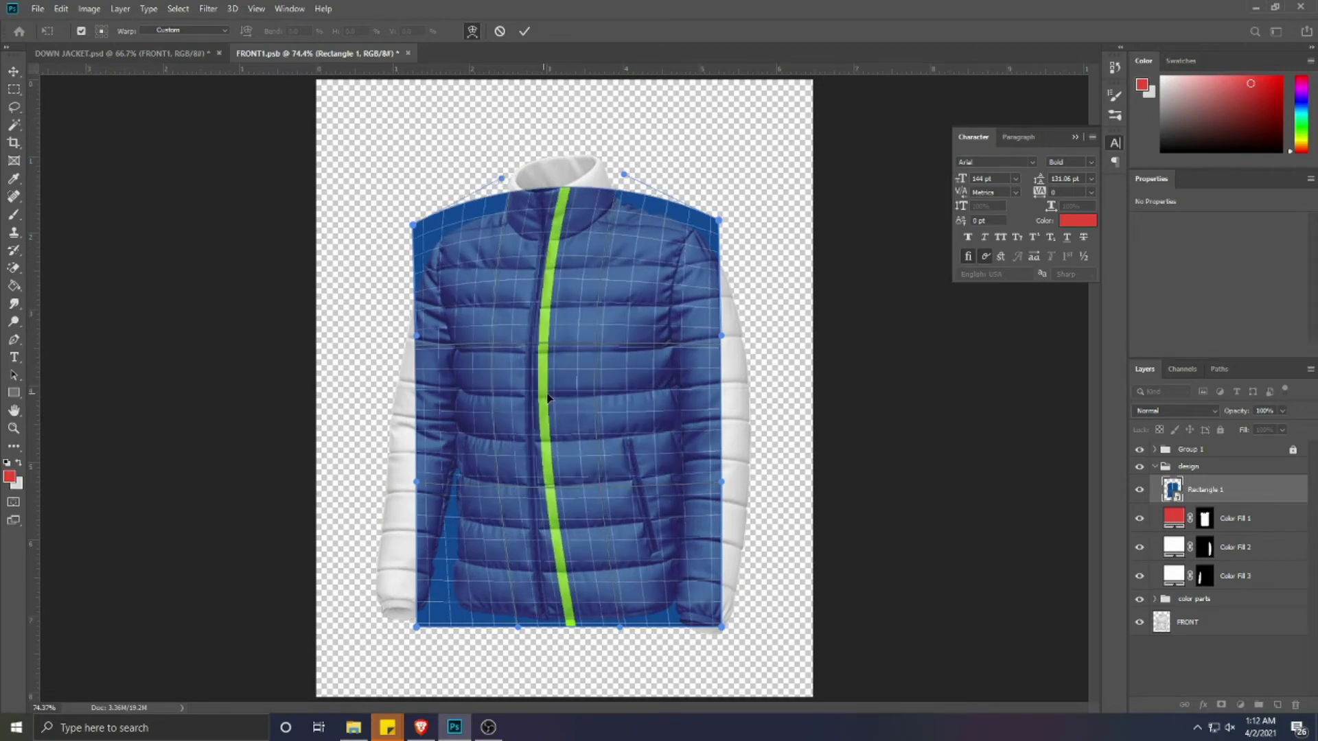
drag(566, 195, 543, 208)
drag(570, 627, 542, 626)
drag(536, 467, 533, 467)
drag(537, 255, 541, 253)
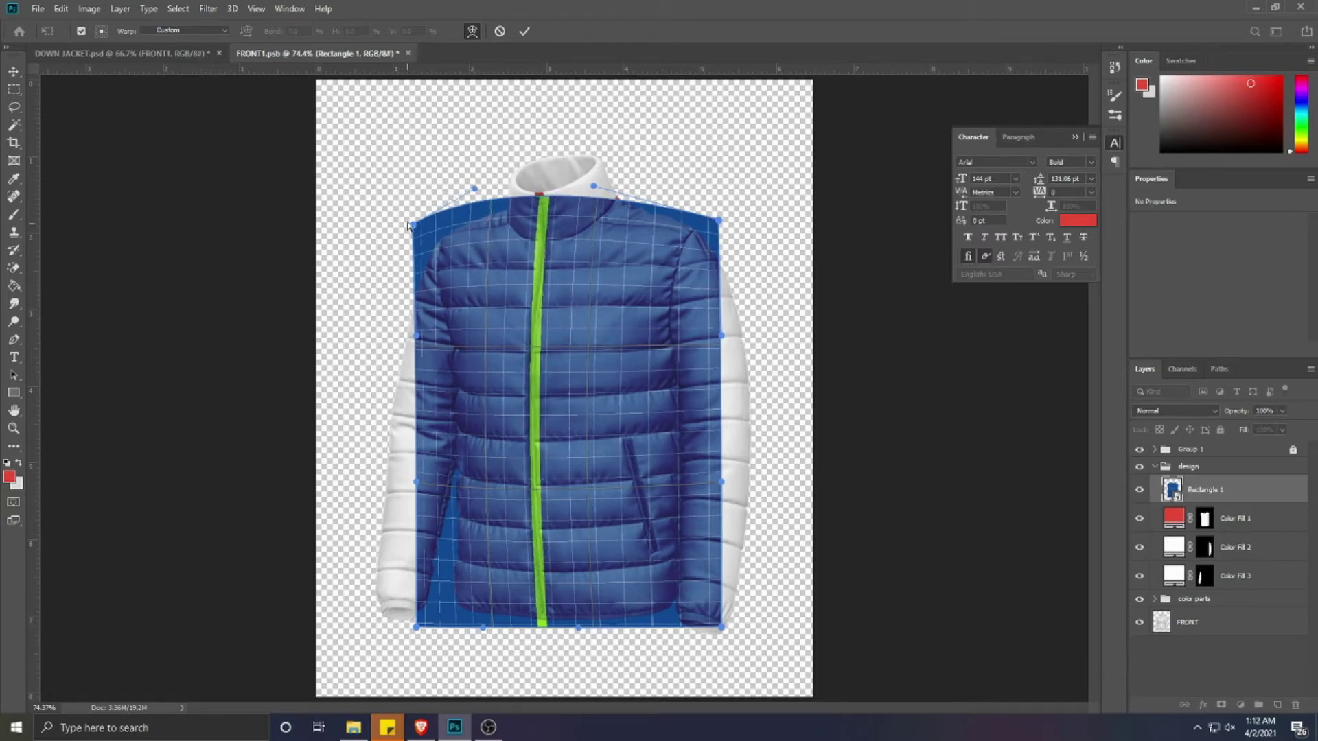
- Pull the artwork's lower corners and sides inward and curve its bottom edge along the jacket hem
drag(411, 225, 421, 229)
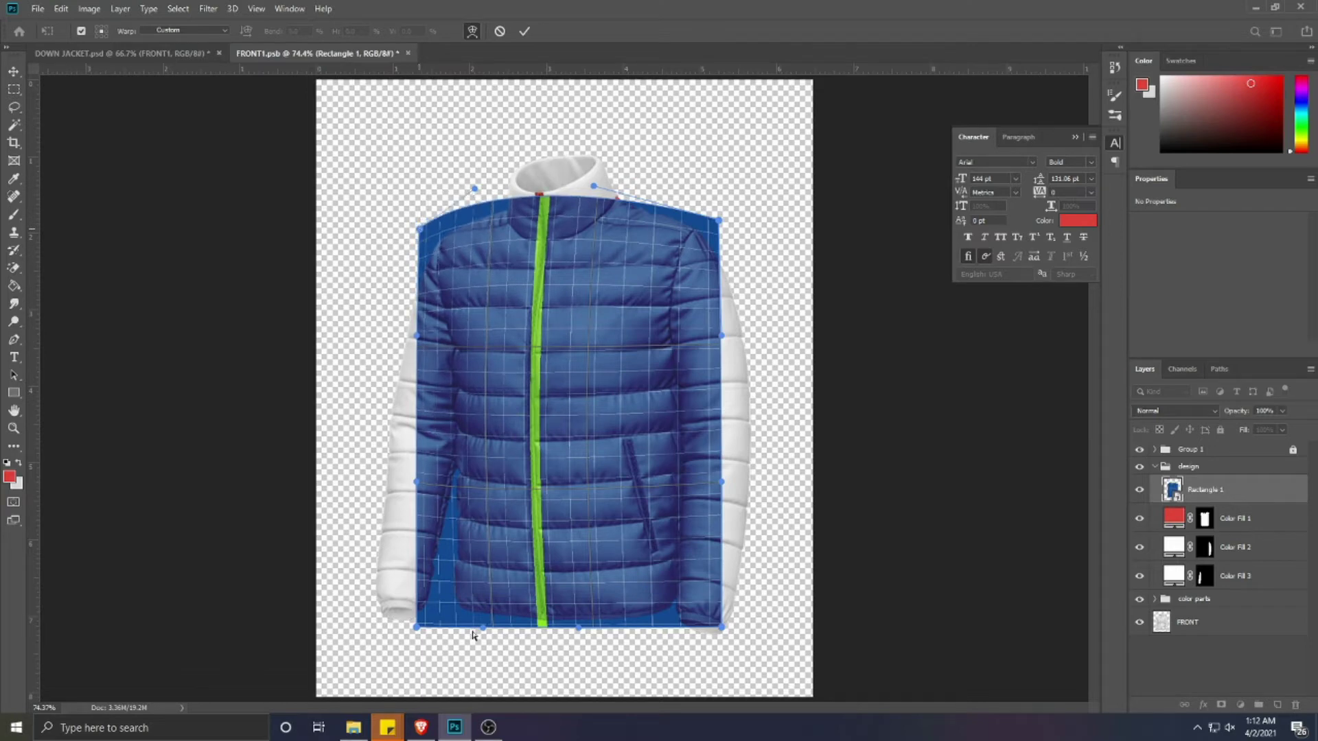
drag(417, 627, 430, 615)
drag(719, 628, 700, 610)
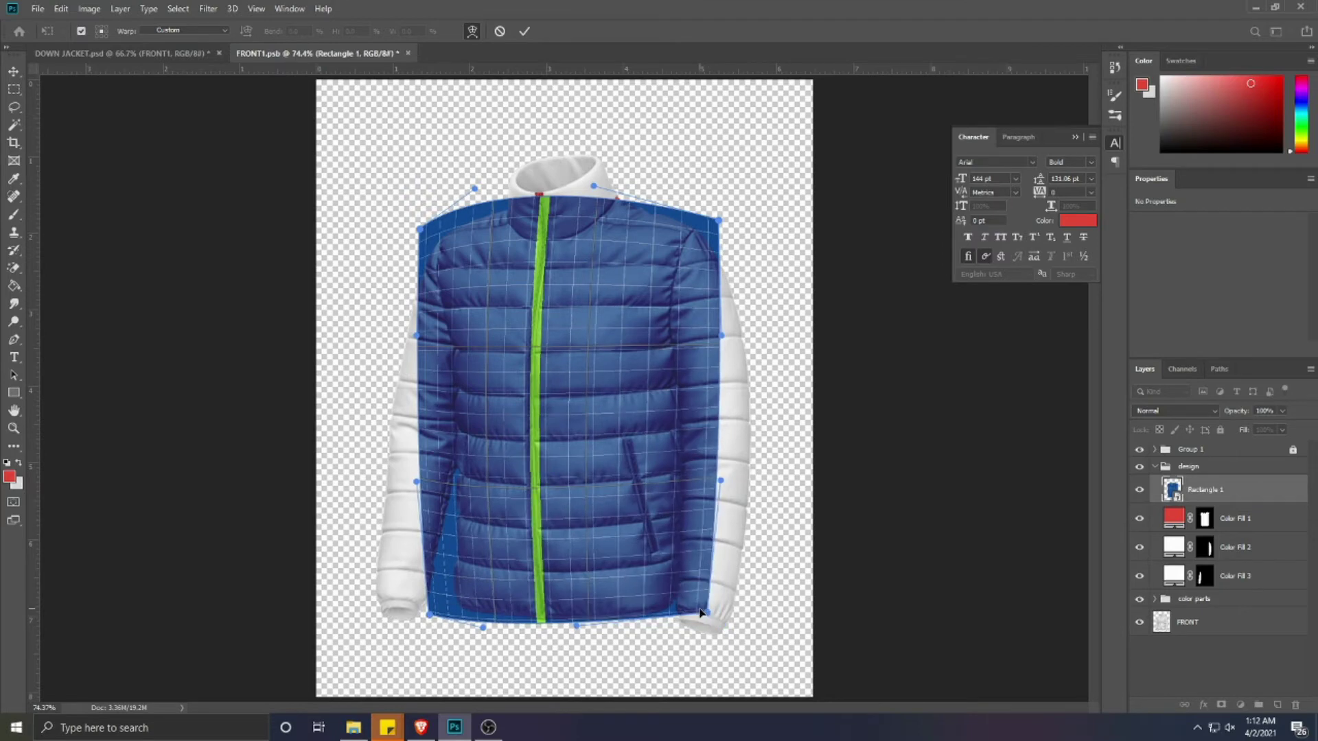
drag(577, 626, 580, 640)
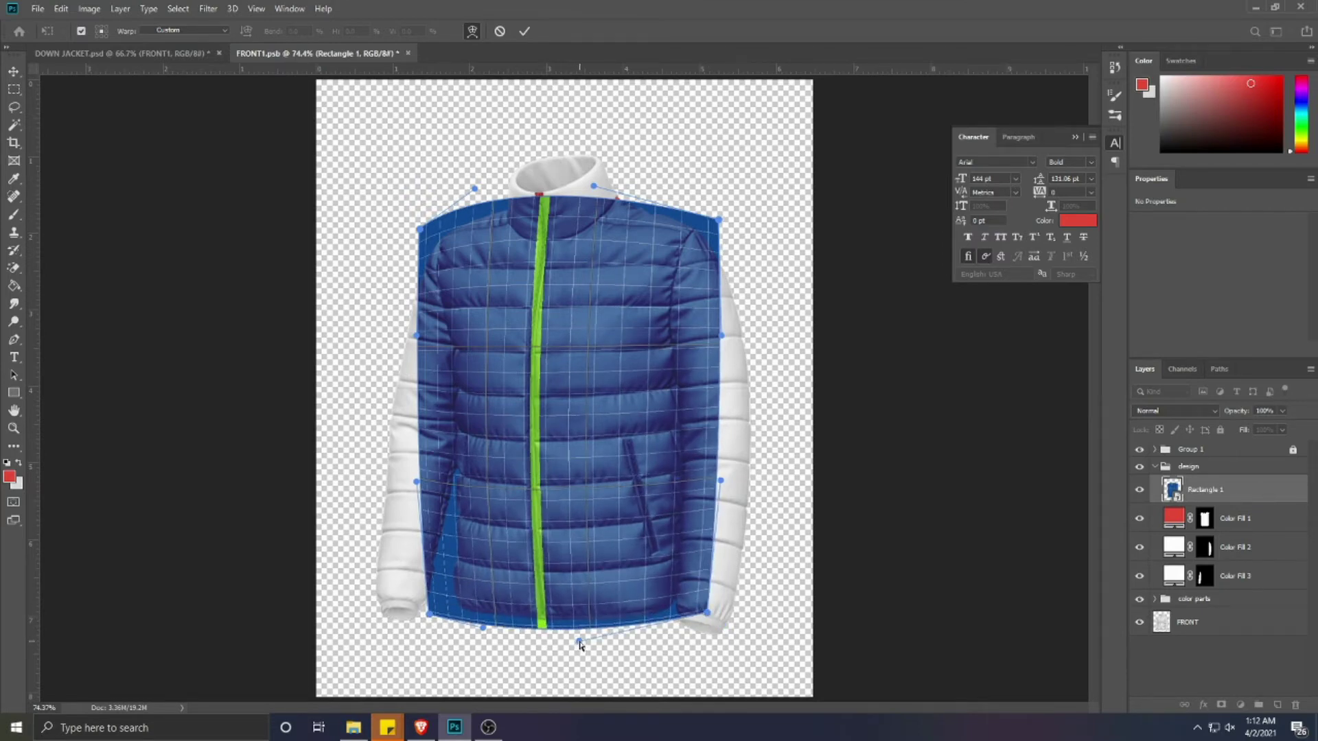
drag(720, 482, 704, 481)
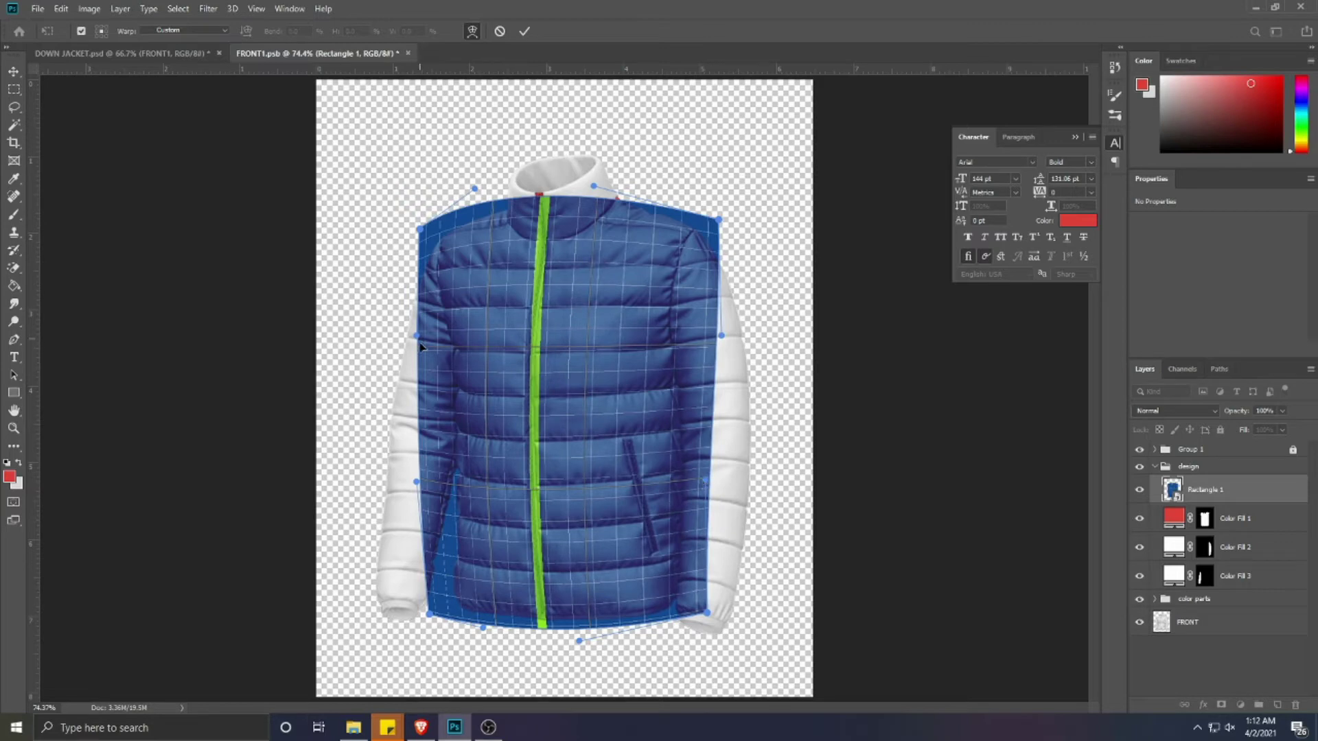
drag(417, 336, 430, 336)
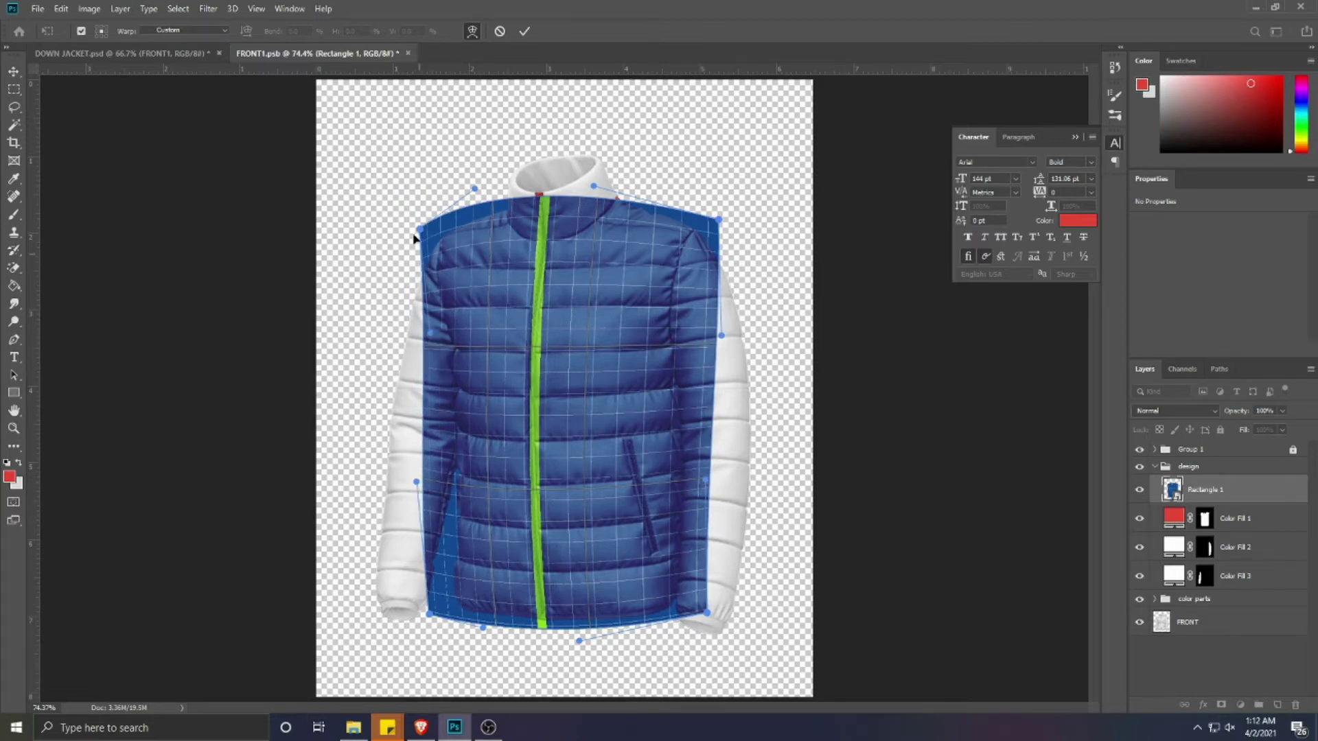
- Refine the warp's two shoulder corners and raise its top edge beside the collar
drag(415, 237, 411, 242)
drag(719, 221, 721, 225)
drag(595, 188, 594, 177)
drag(727, 226, 721, 214)
drag(415, 236, 413, 229)
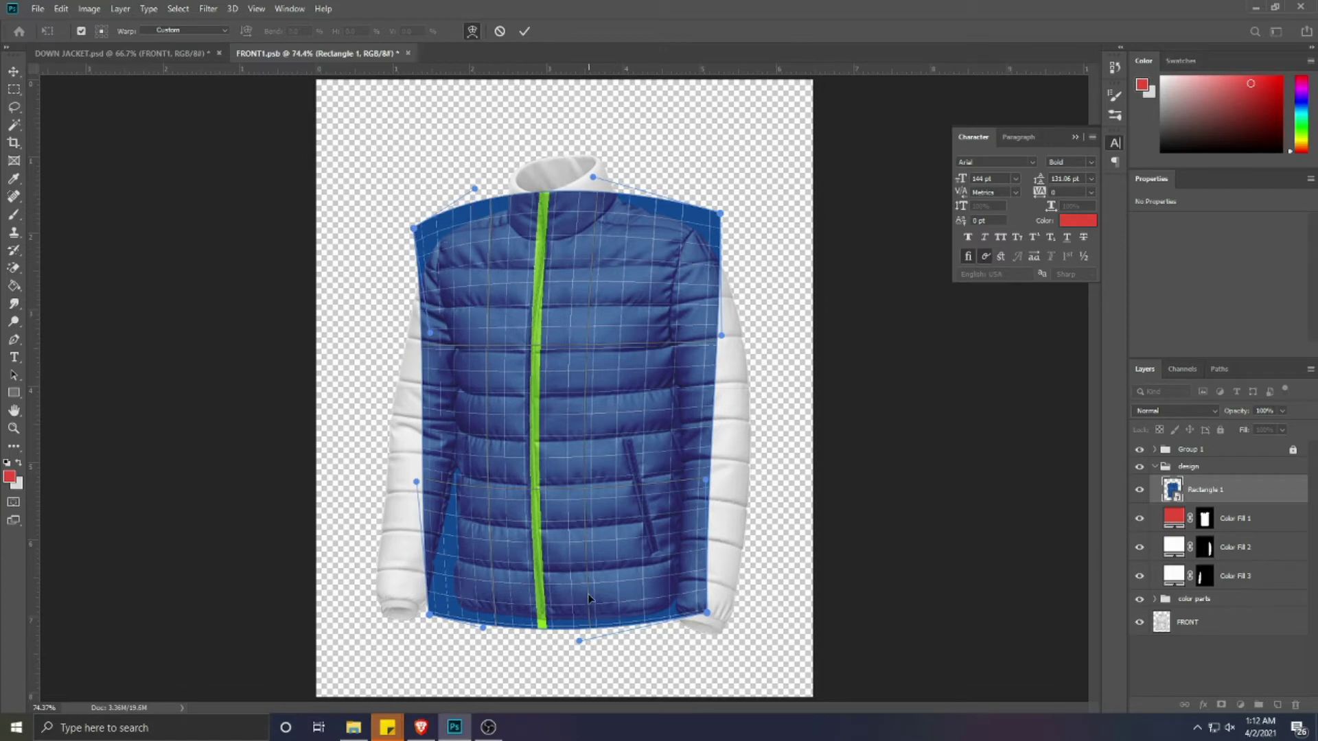
- Pull the grid artwork's lower corners and side edges inward to follow the jacket body's sides and hem
drag(426, 616, 449, 611)
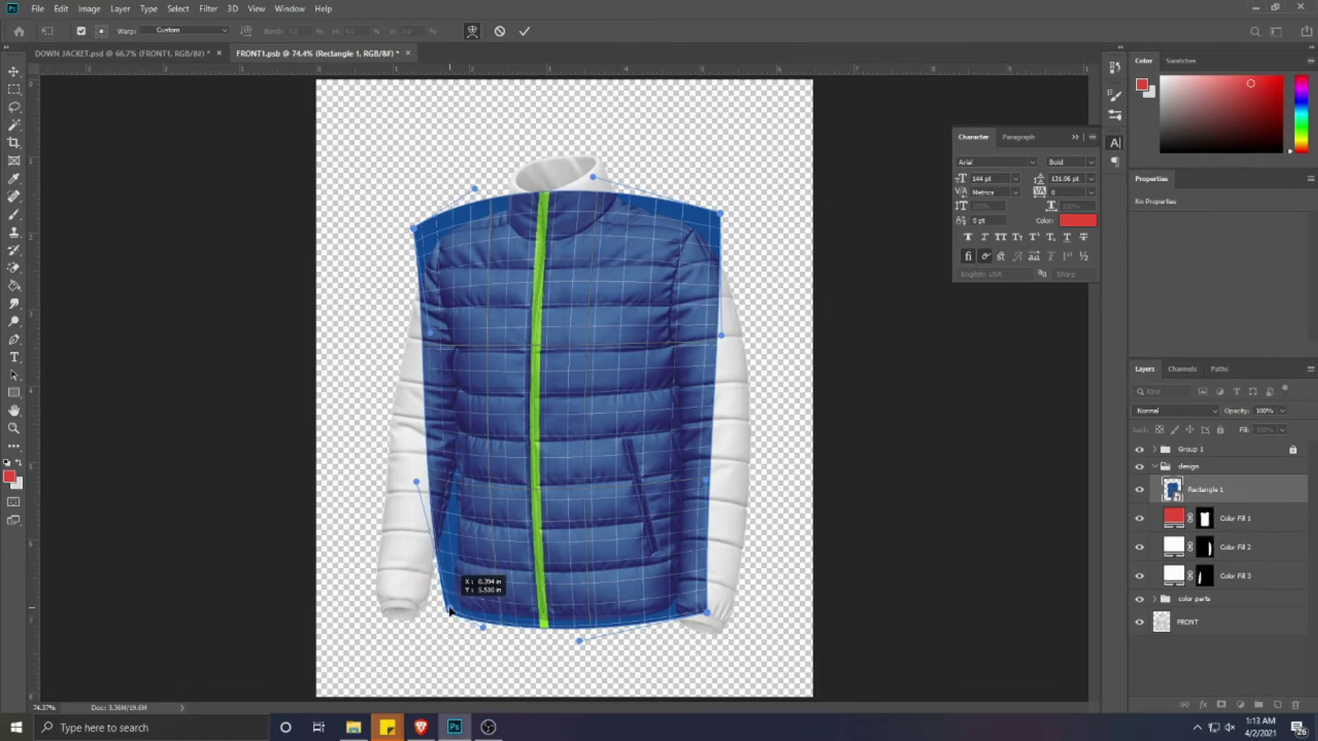
drag(417, 483, 445, 484)
drag(451, 612, 445, 609)
drag(709, 613, 697, 609)
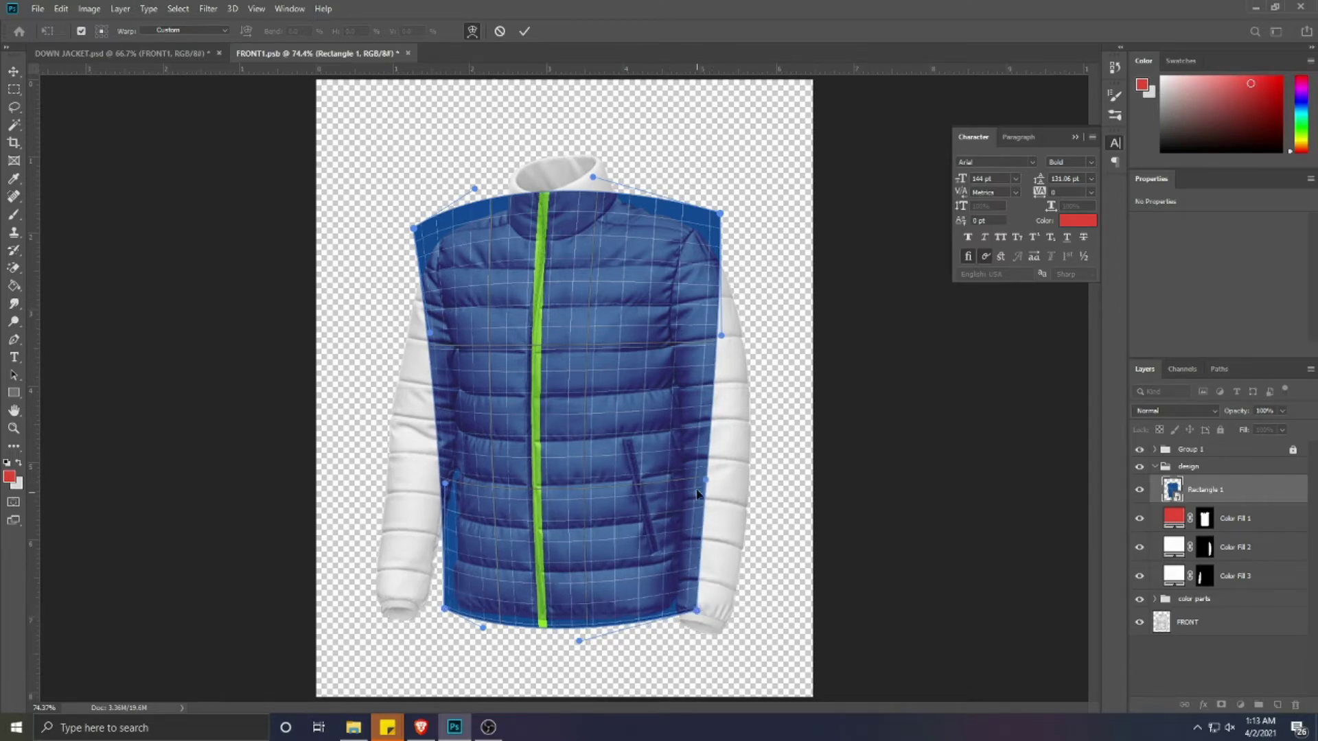
drag(708, 482, 696, 484)
drag(691, 390, 673, 368)
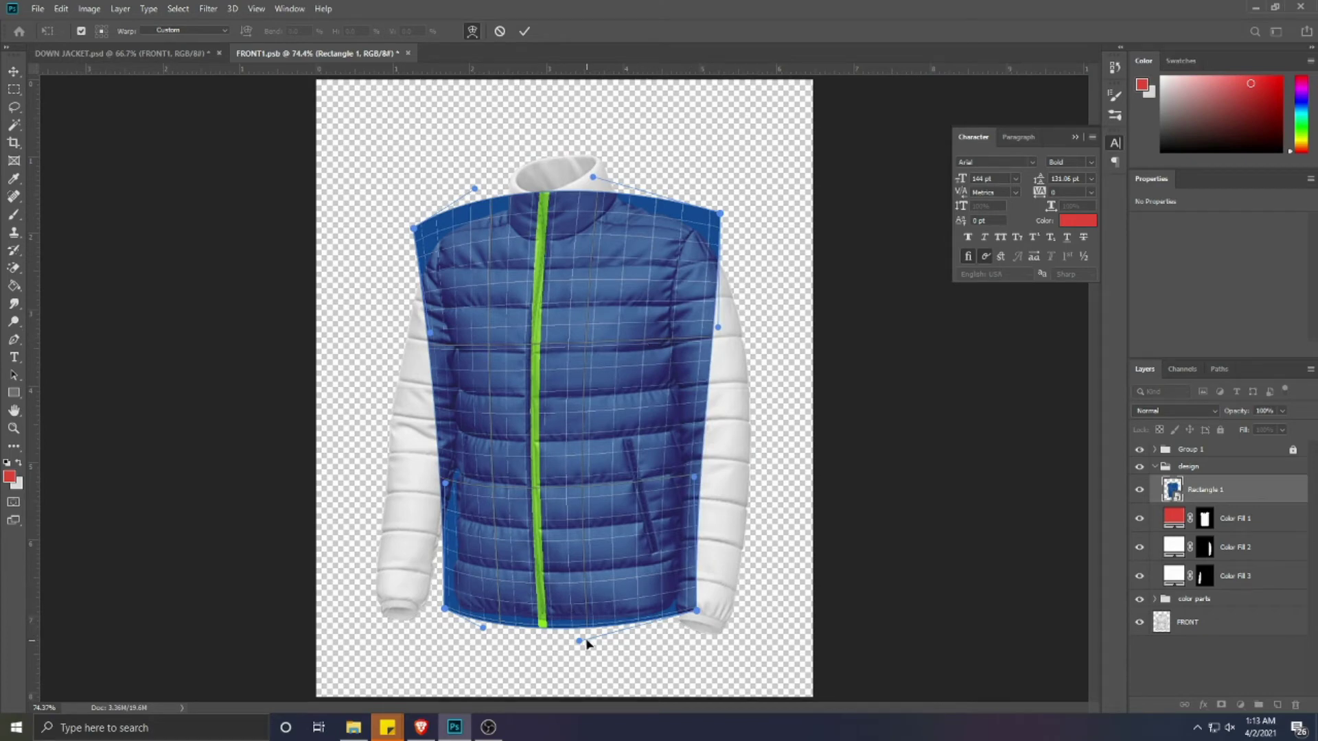
drag(694, 615, 692, 610)
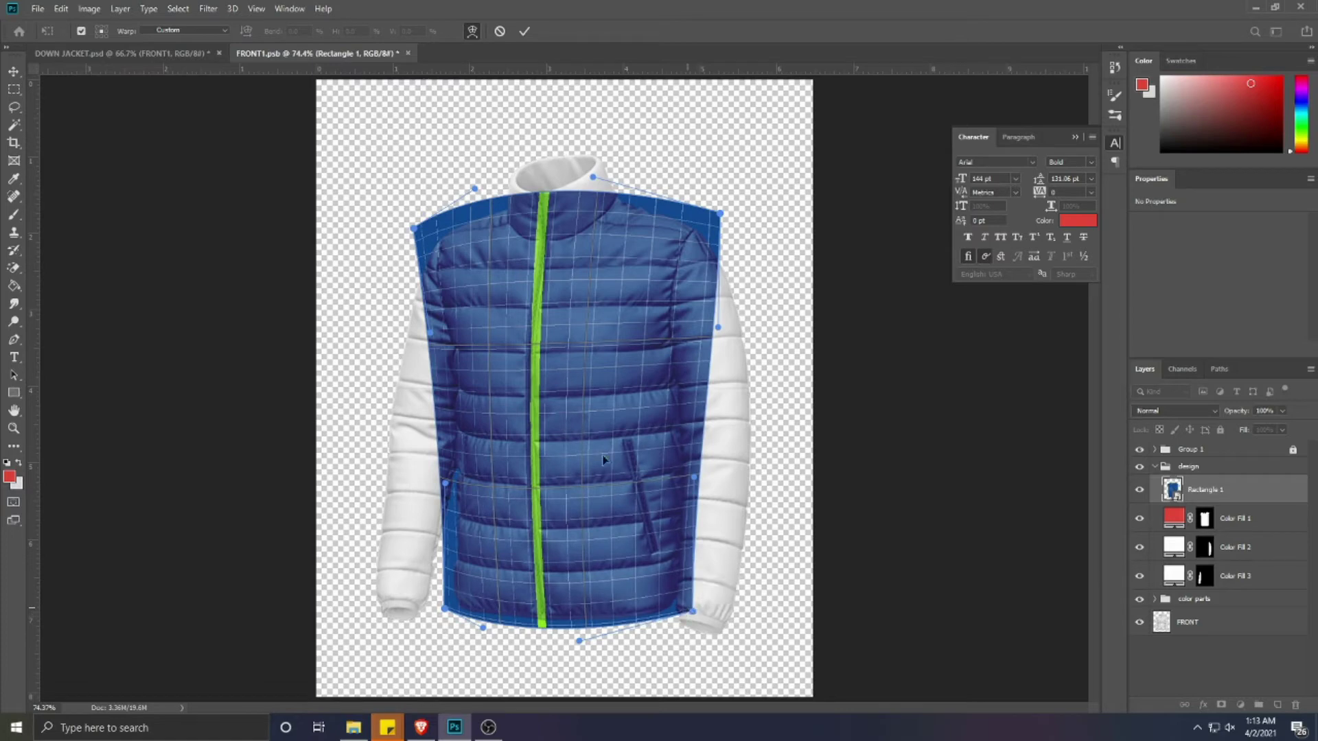
- Adjust the warp's left side and left shoulder corner, and apply the warp
drag(427, 327, 427, 311)
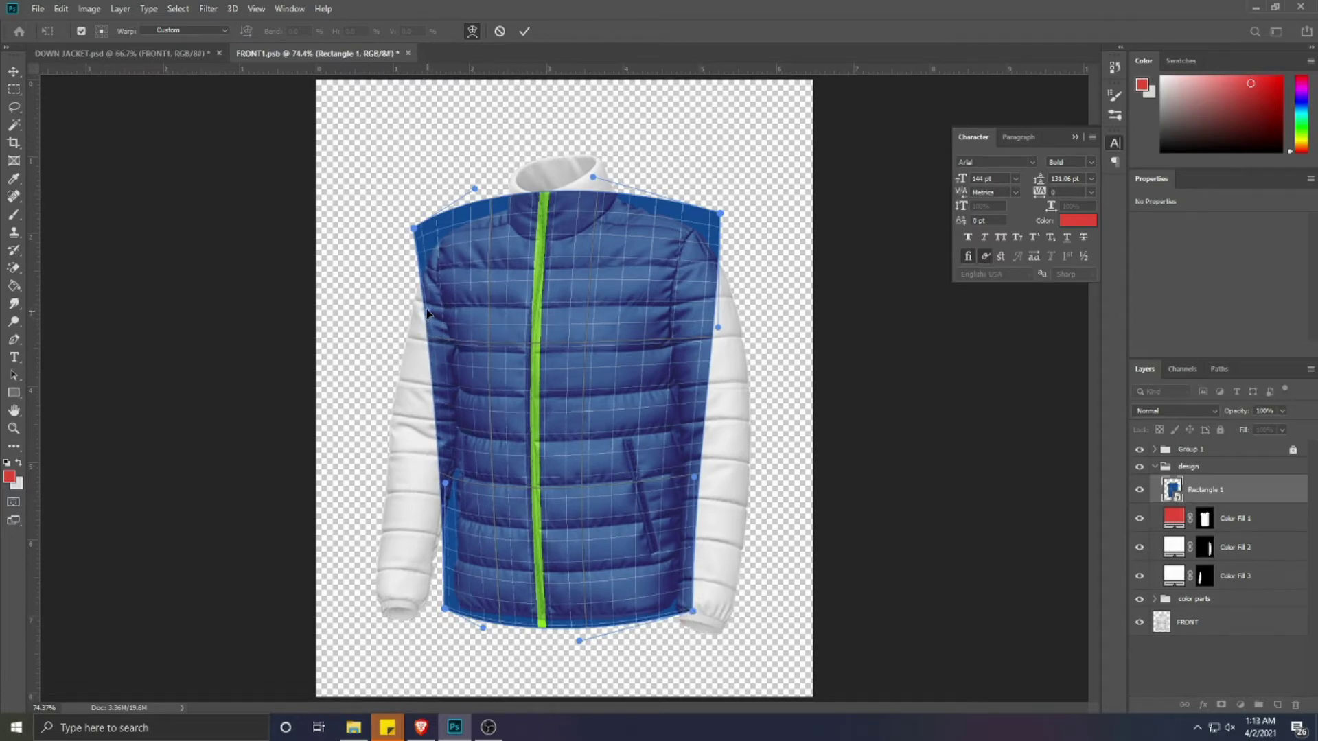
drag(412, 229, 415, 226)
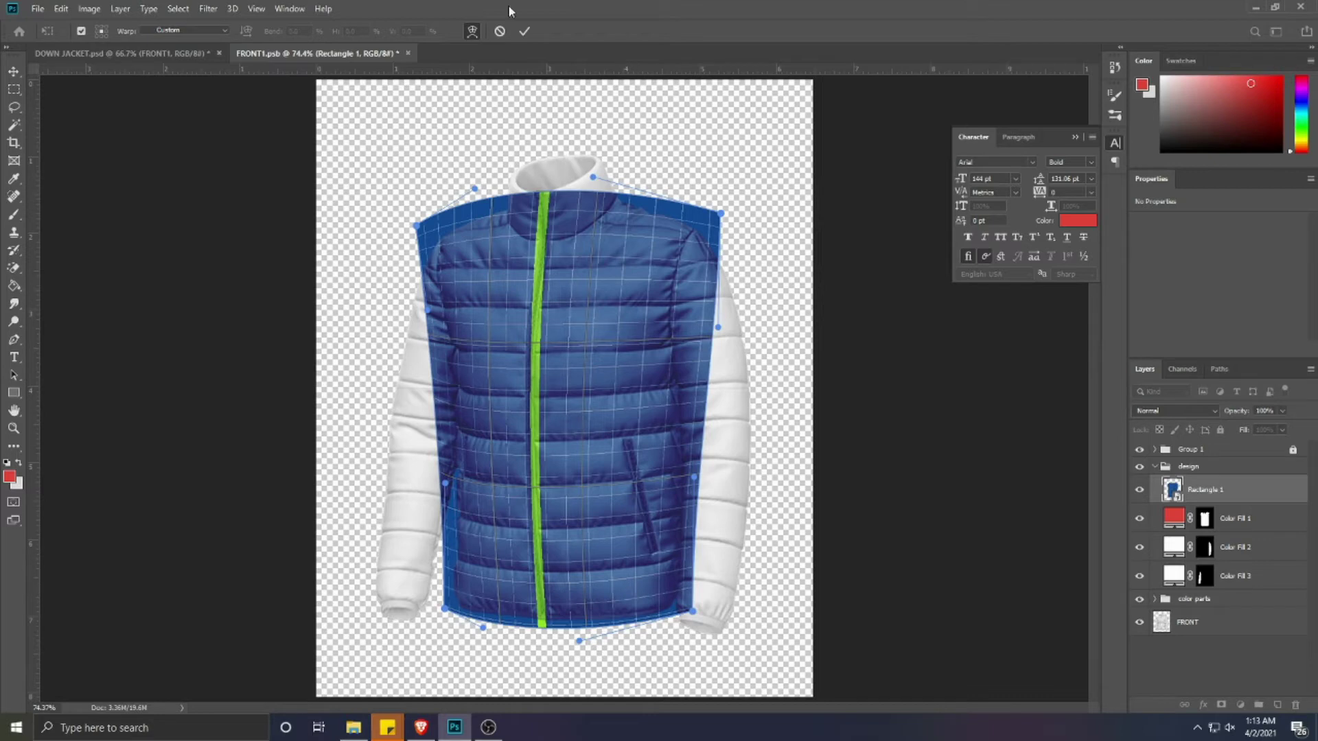
click(525, 31)
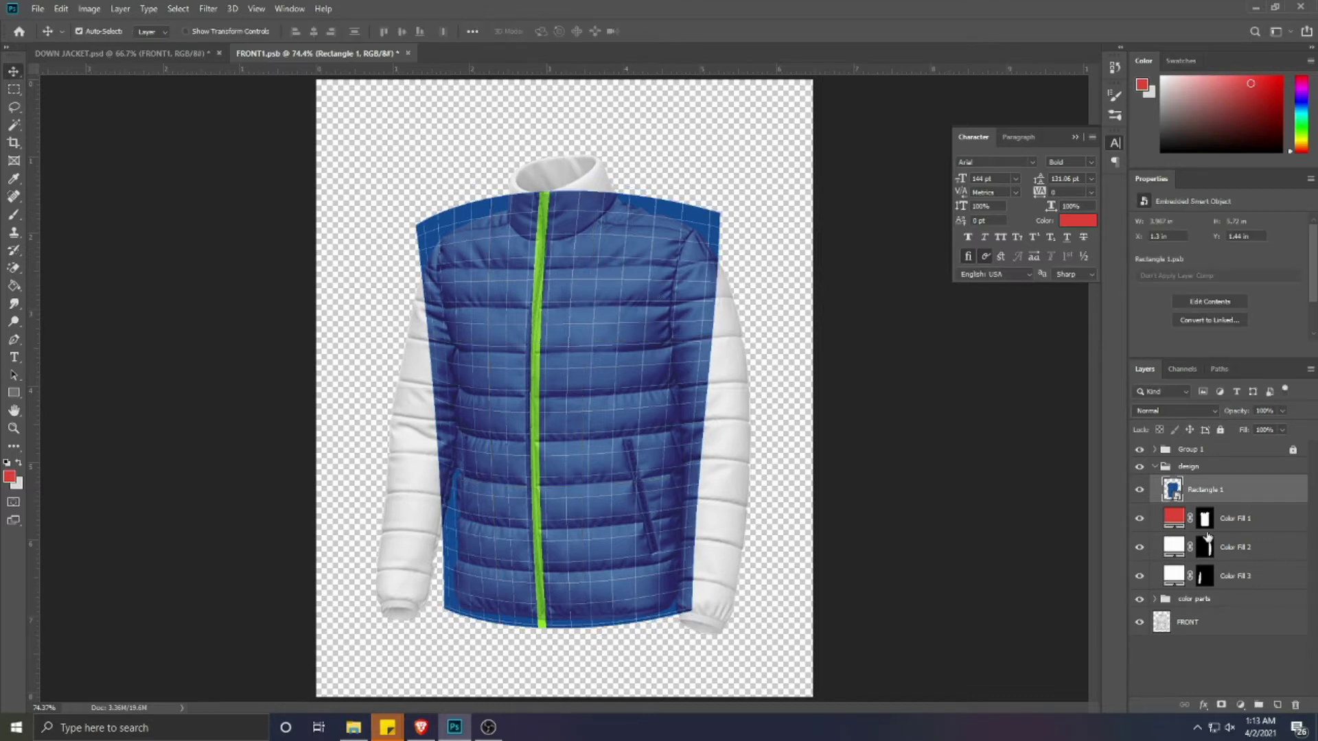
- Mask the Rectangle 1 artwork with the Color Fill 1 mask shape and delete the Color Fill 1 layer
drag(1206, 521, 1201, 489)
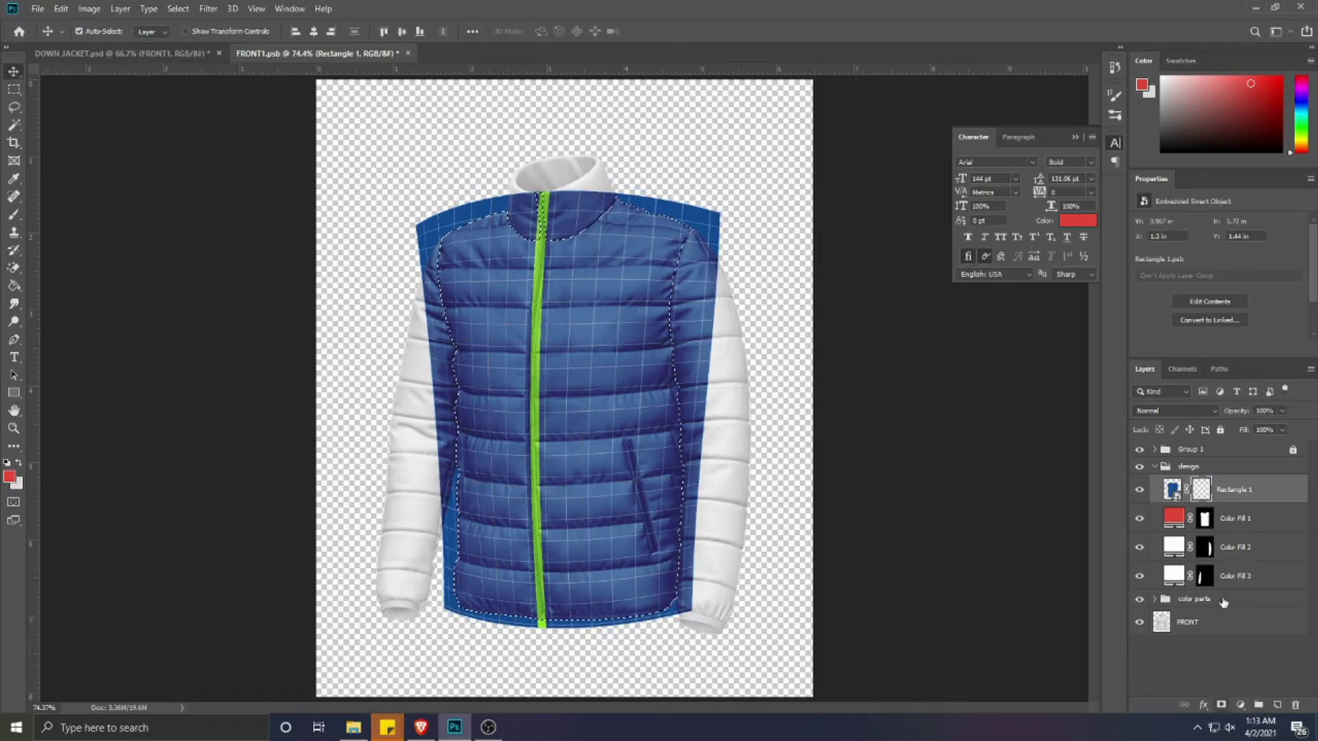
click(1237, 521)
key(Delete)
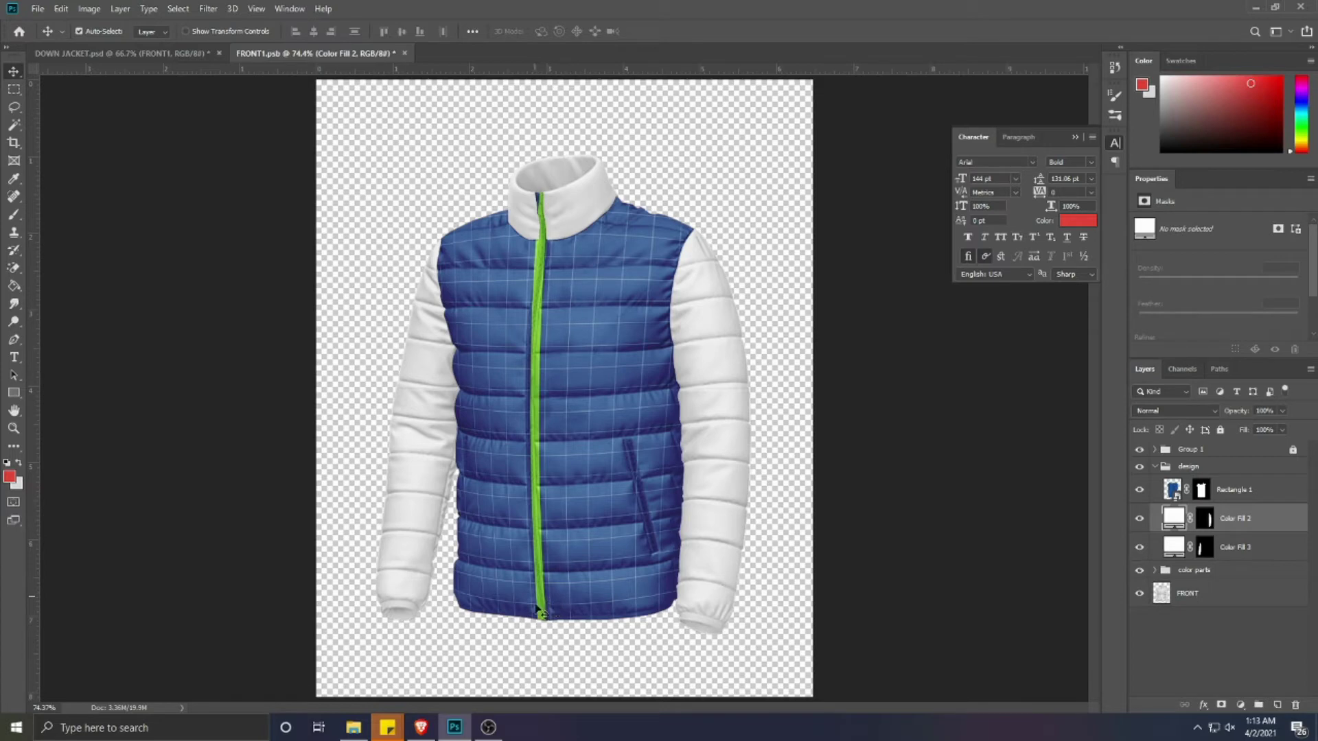
- Create a red rectangle 199 px wide, place it over the jacket's right-hand sleeve and stretch it to 823 px tall
click(14, 393)
drag(357, 224, 459, 626)
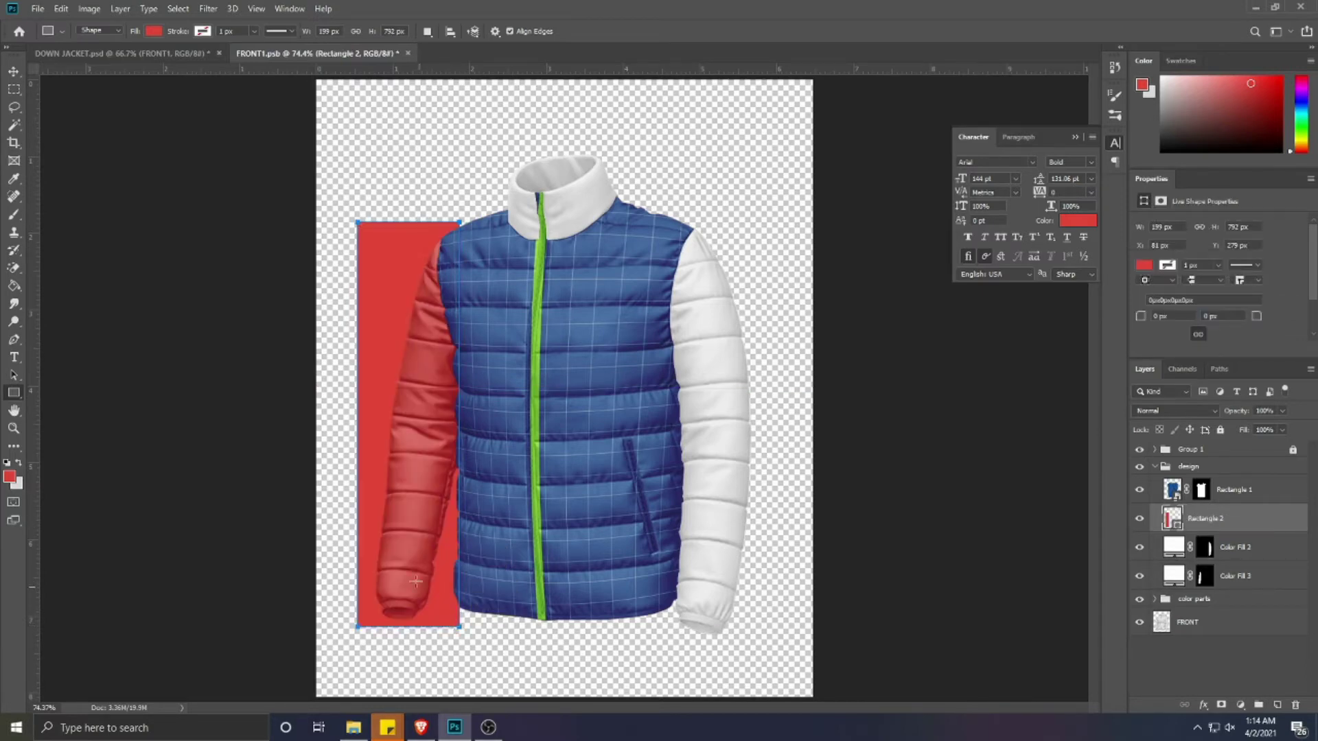
key(v)
drag(456, 616, 683, 625)
key(ctrl+t)
drag(711, 232, 712, 215)
key(Return)
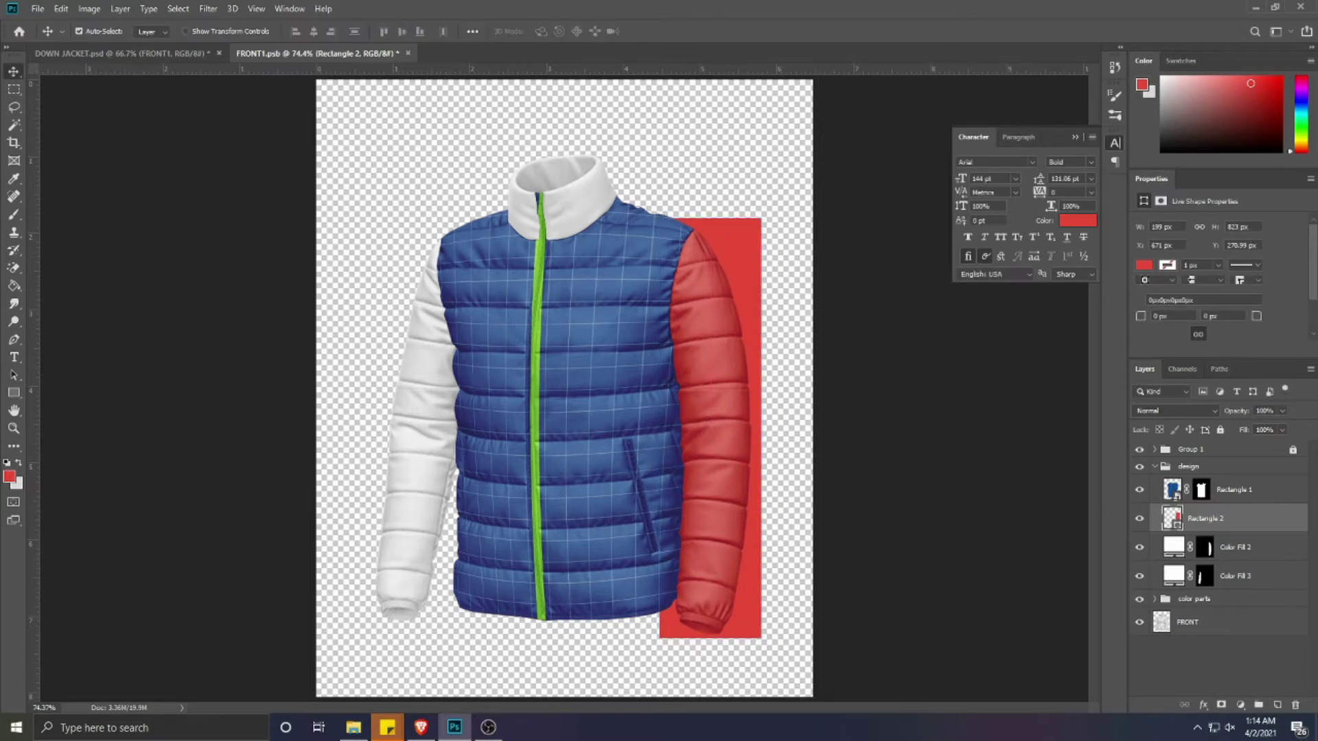
- Duplicate the red rectangle, place the copy over the left-hand sleeve and hide the copy
key(ctrl+j)
drag(735, 458, 444, 454)
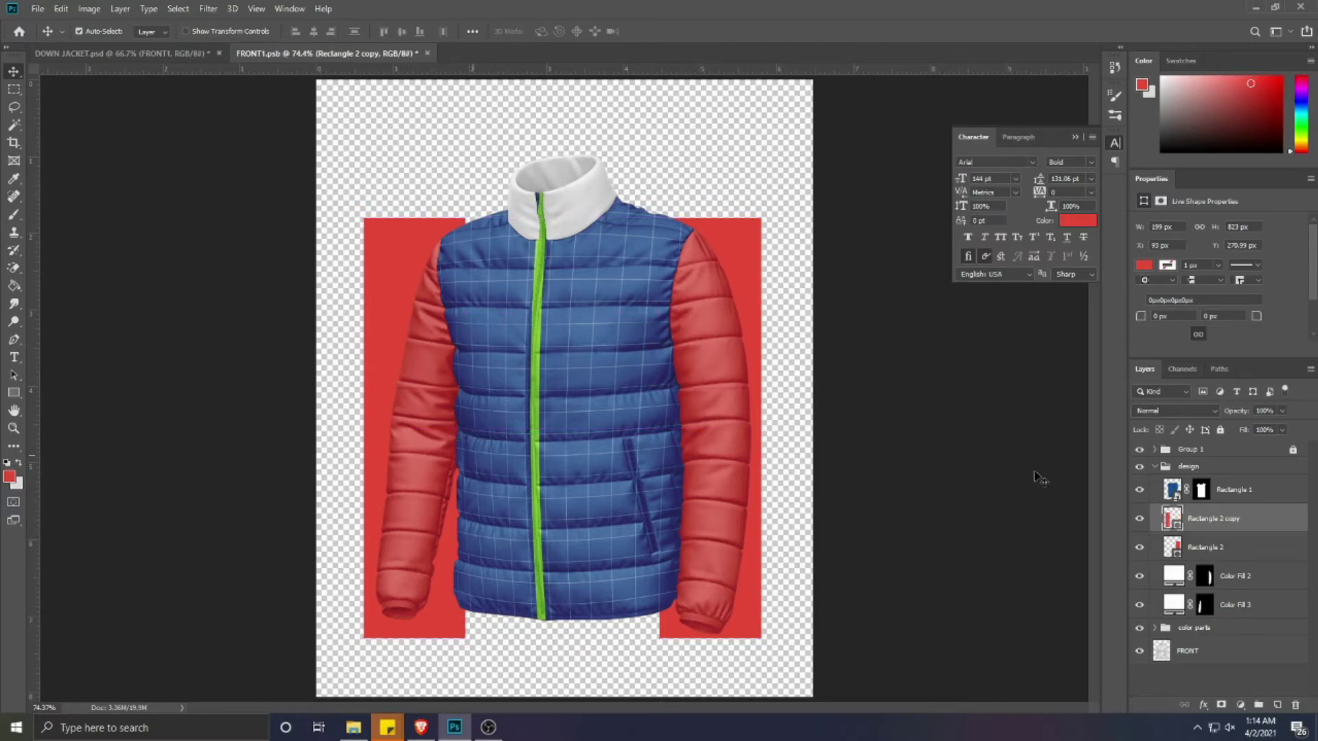
click(1225, 555)
click(1139, 520)
- Convert the Rectangle 2 layer to a smart object and open its contents
right_click(1223, 557)
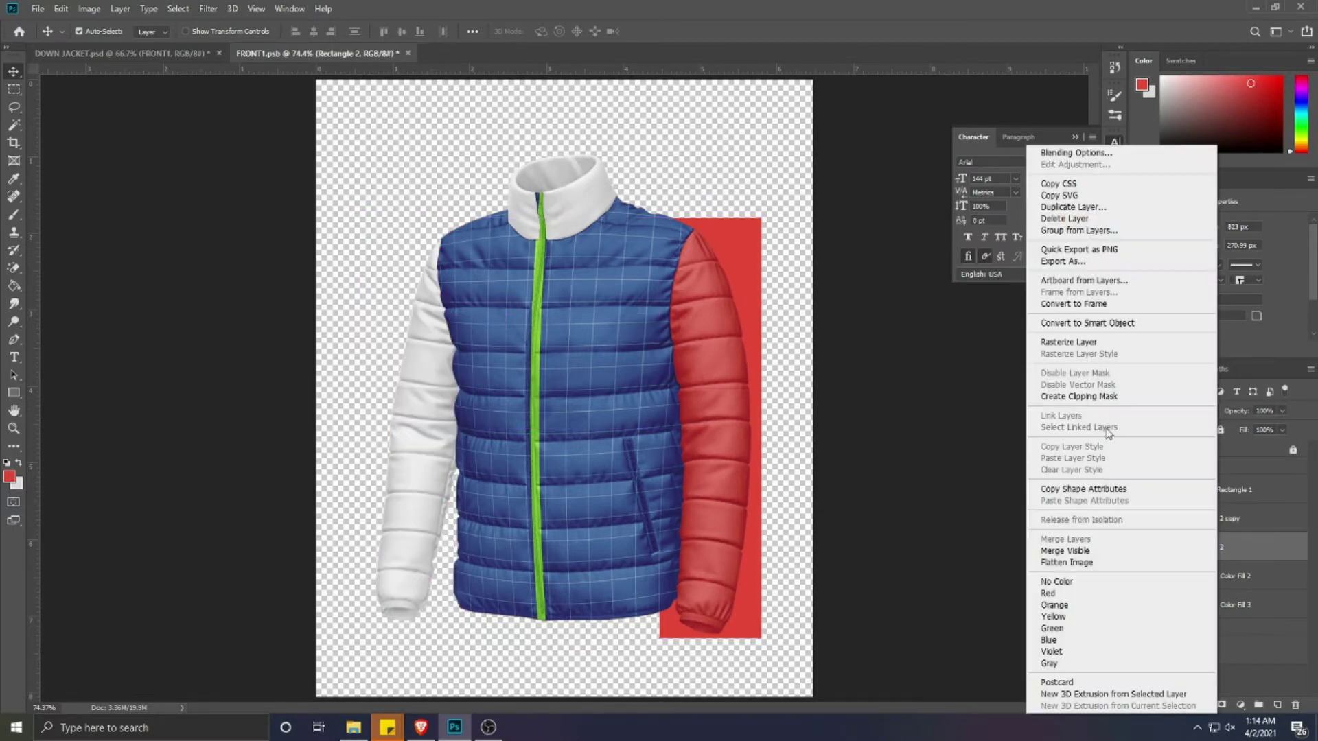
click(1070, 323)
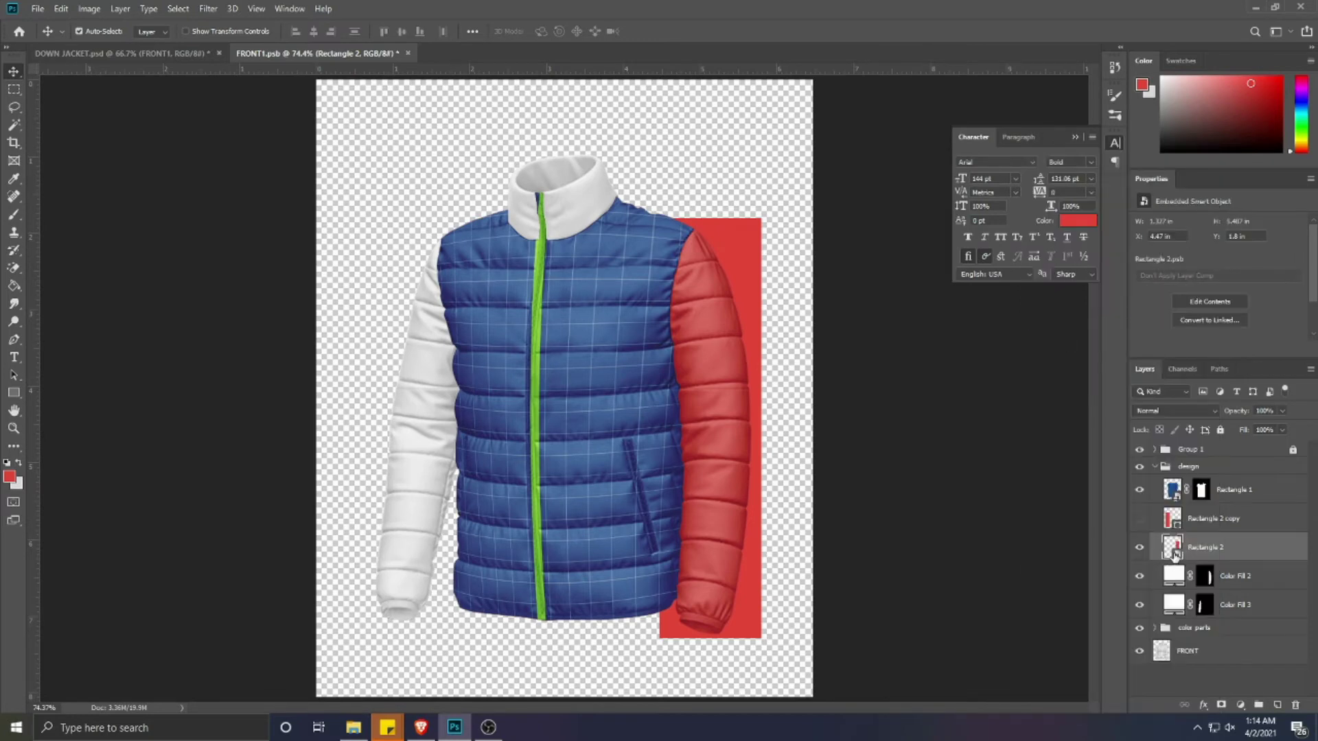
double_click(1175, 553)
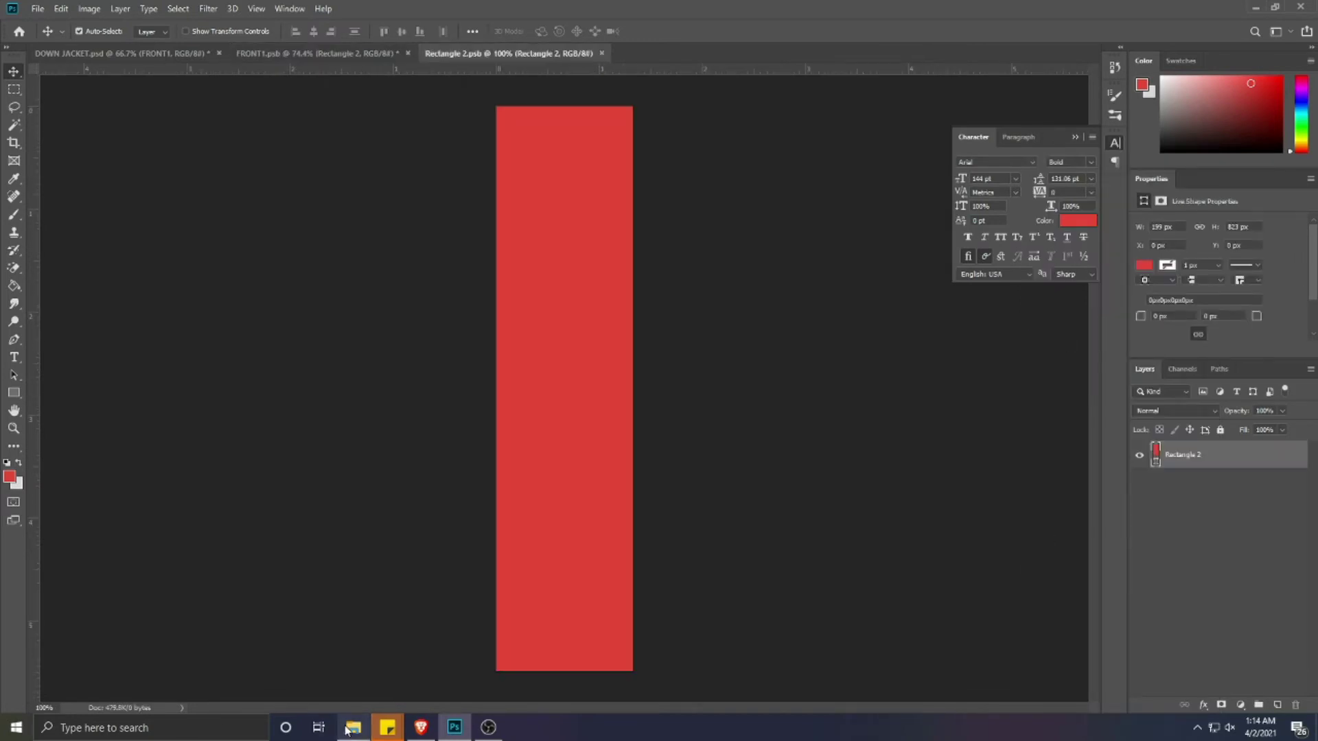
click(354, 727)
drag(372, 233, 605, 471)
click(500, 31)
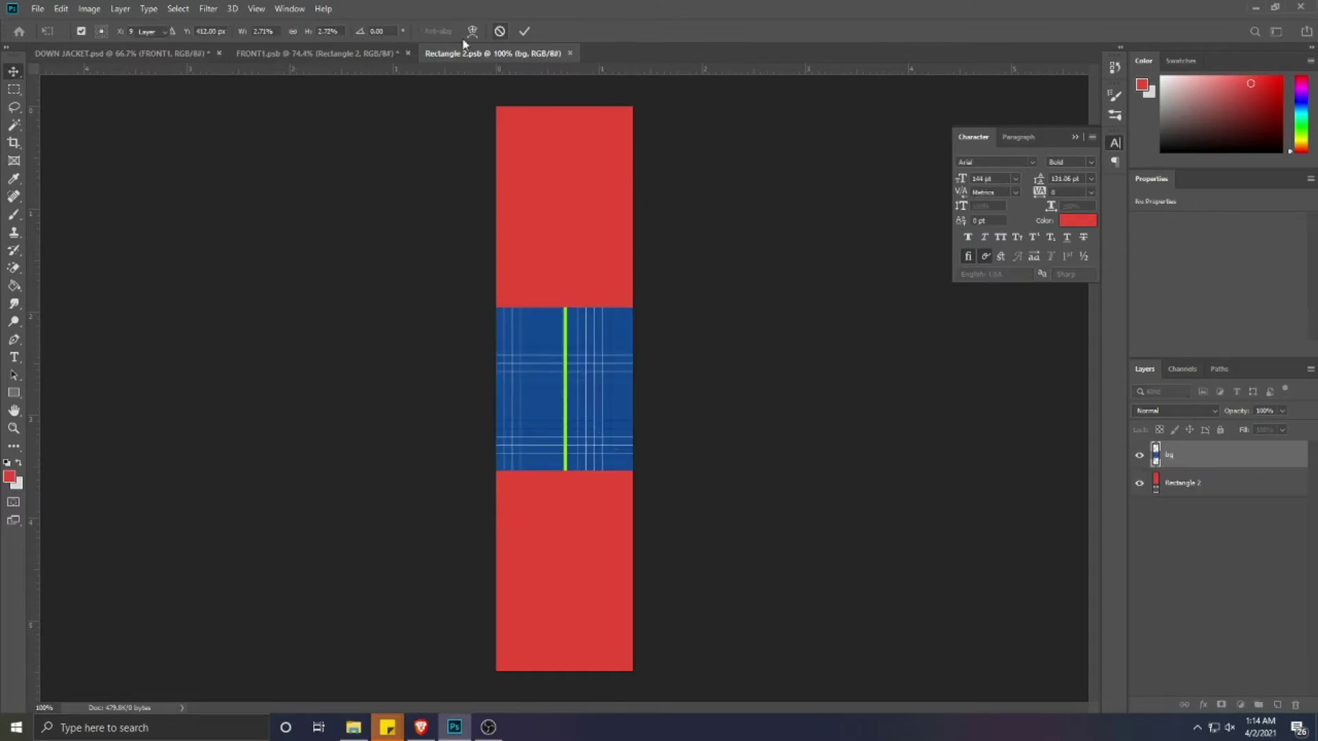
- Arrange the Rectangle 2 smart-object contents and the FRONT1 document side by side
click(288, 8)
mouse_move(286, 27)
click(427, 63)
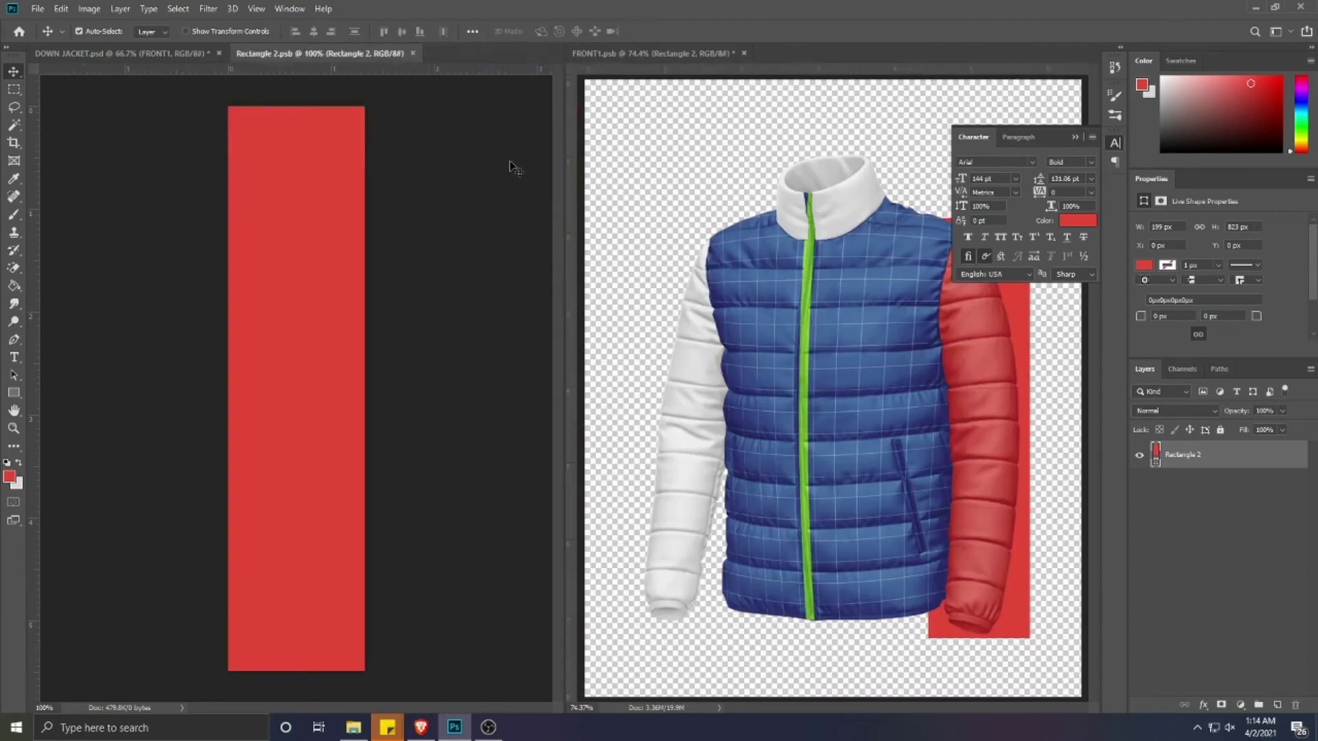
- Copy the bg grid artwork from the Rectangle 1 smart object into Rectangle 2, save it and close Rectangle 1
click(877, 391)
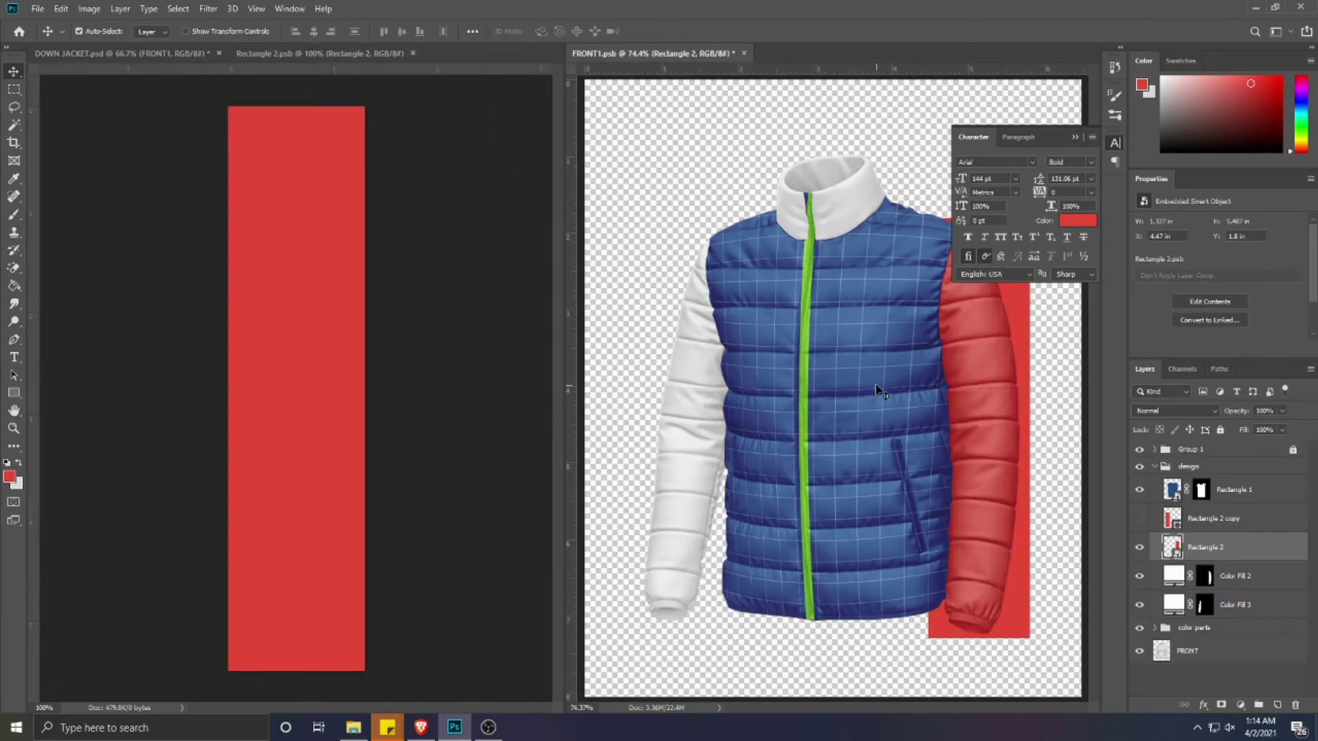
double_click(1172, 490)
drag(1208, 456, 255, 412)
key(ctrl+s)
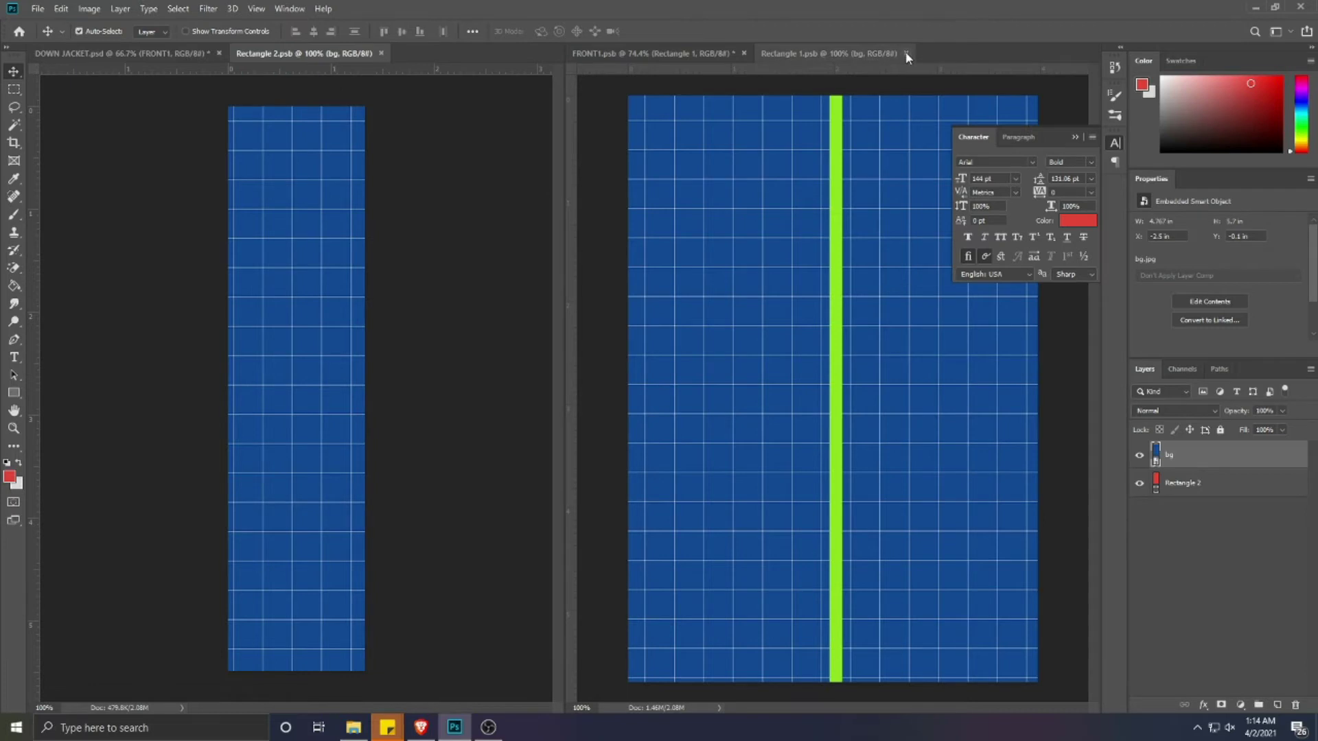
click(906, 54)
click(1073, 136)
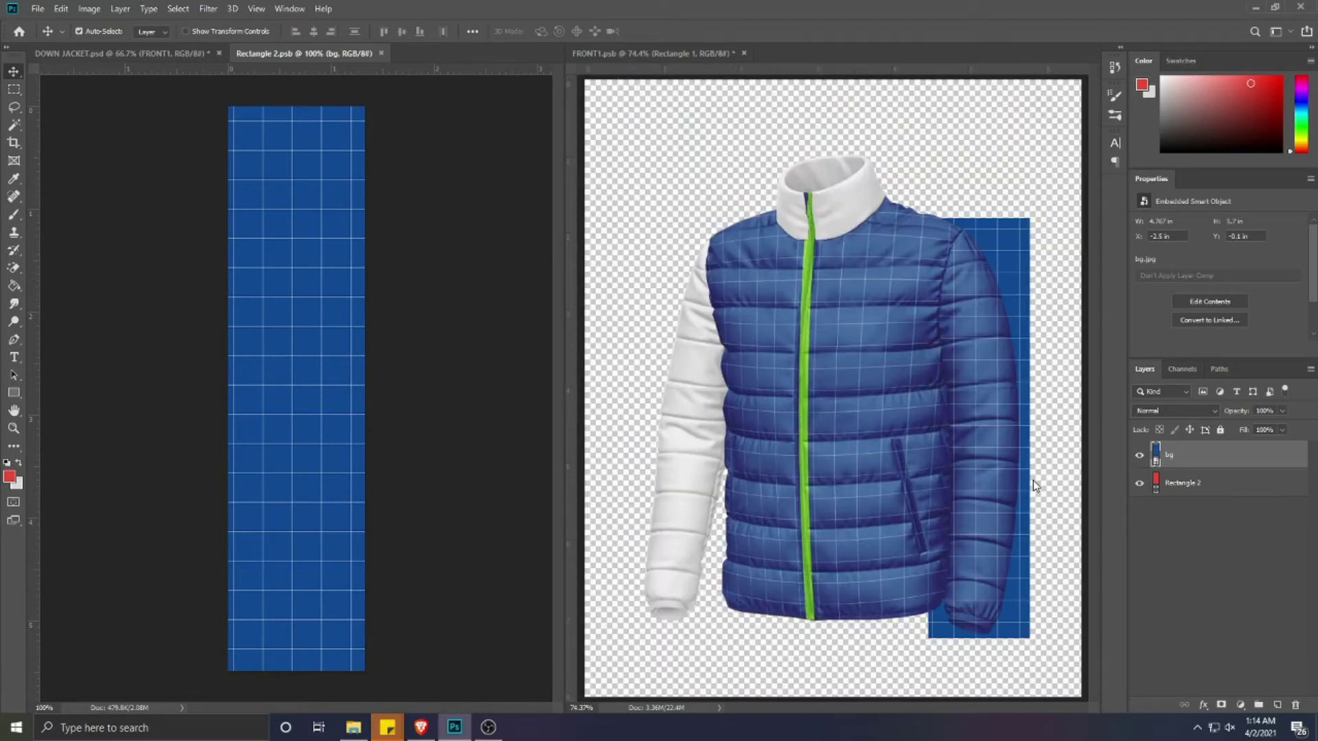
- Start warping the right-hand sleeve's grid artwork, pulling its upper corners and inner edge onto the armhole and shoulder seam
click(891, 443)
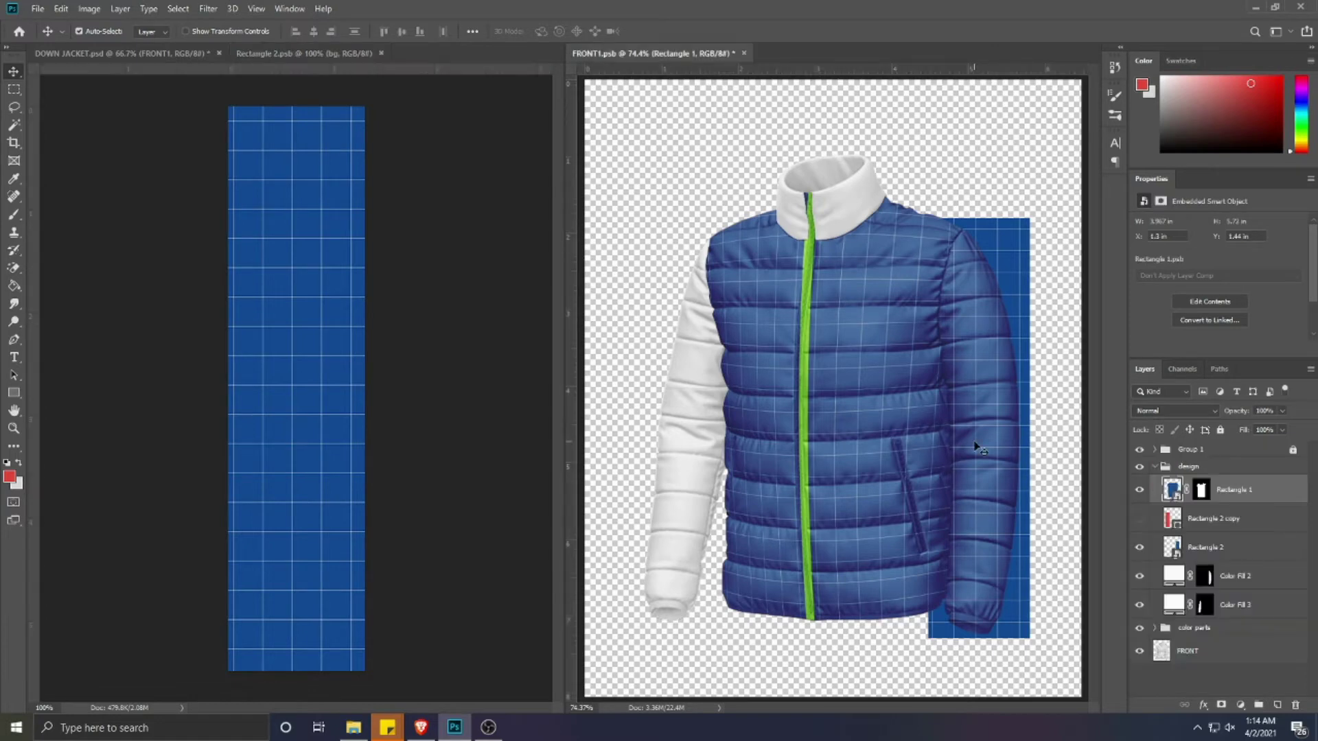
click(995, 448)
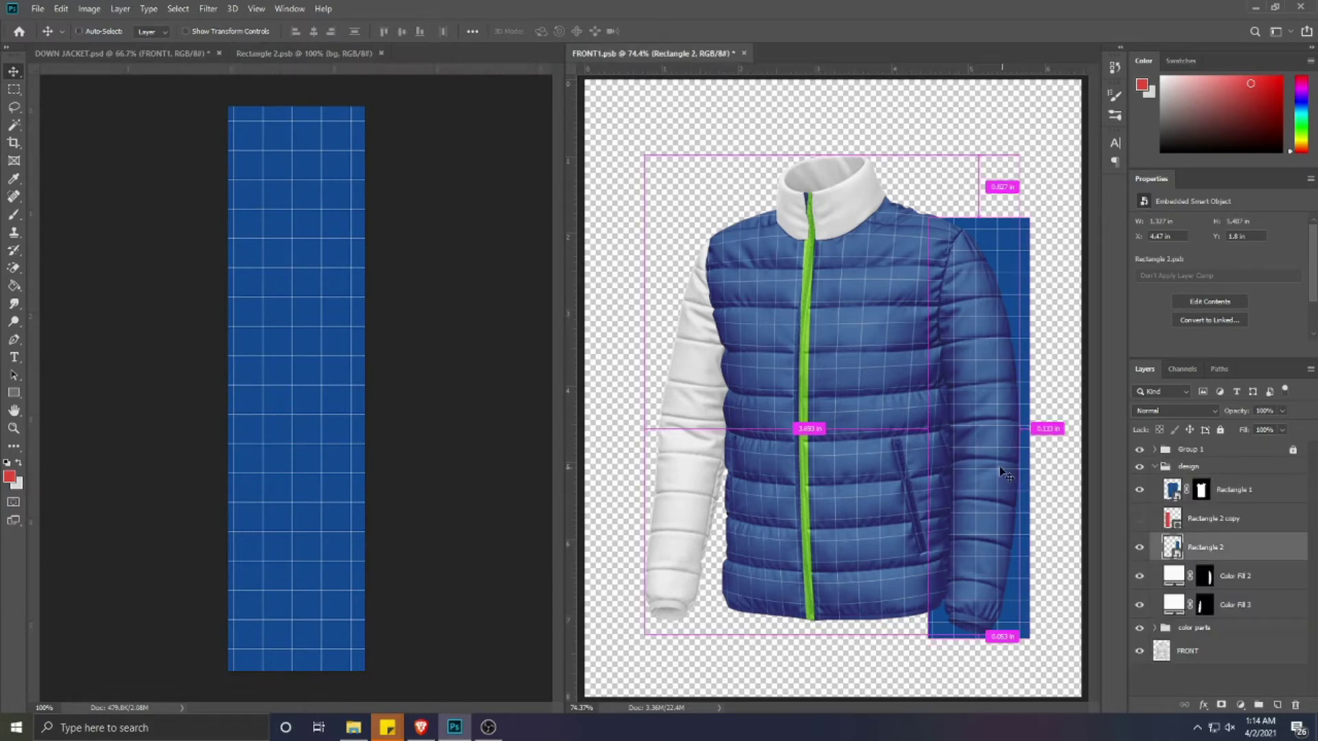
key(ctrl+t)
right_click(995, 456)
click(1021, 555)
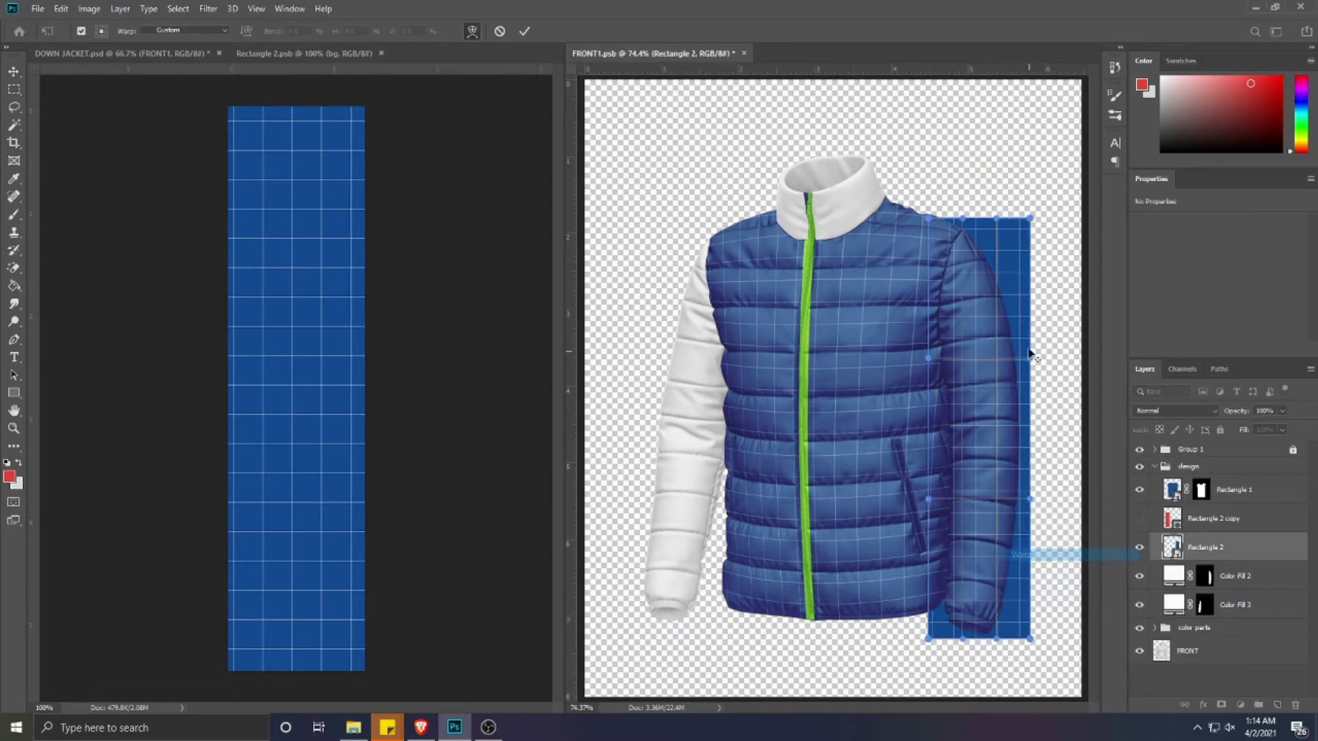
scroll(979, 298, up, 3)
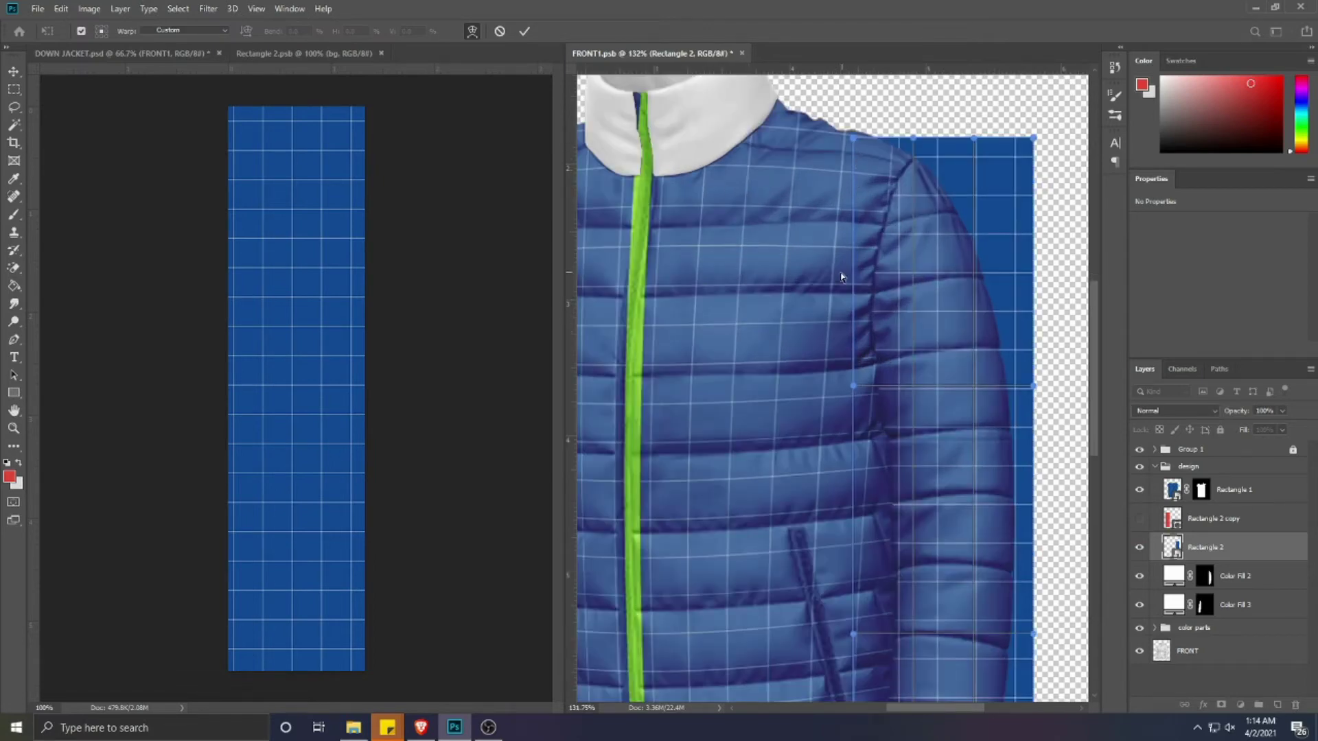
drag(851, 141, 859, 250)
drag(974, 140, 864, 190)
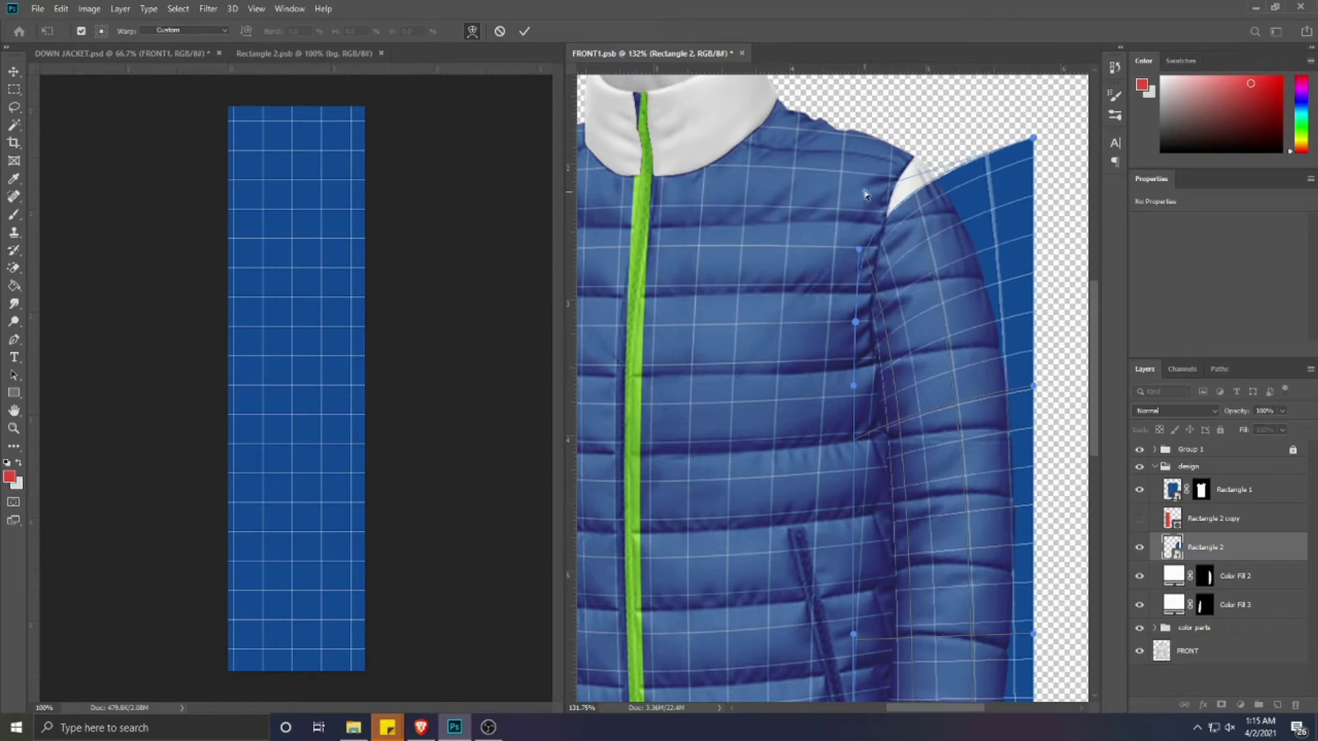
drag(1032, 136, 903, 130)
drag(903, 132, 902, 127)
drag(854, 382, 874, 379)
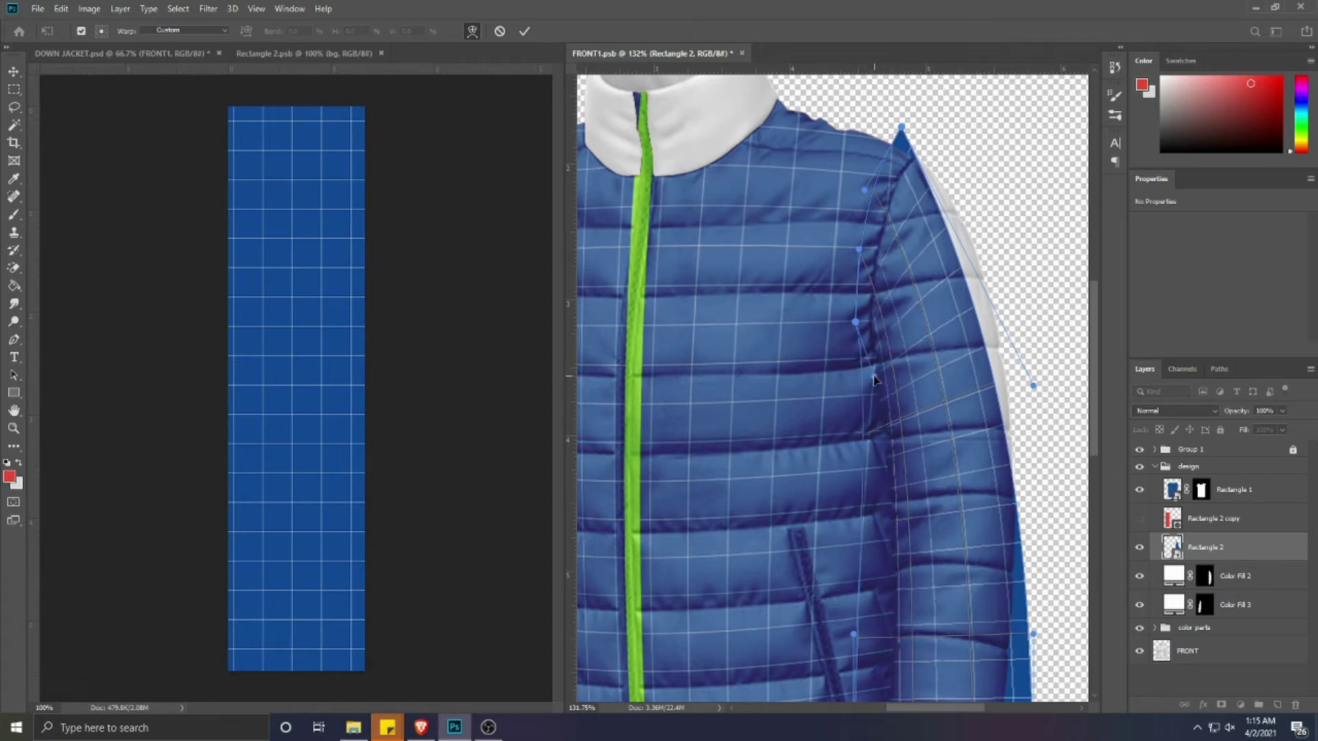
- Bow the sleeve artwork's outer edge beyond the sleeve outline and adjust its upper end around the armhole
scroll(843, 386, down, 3)
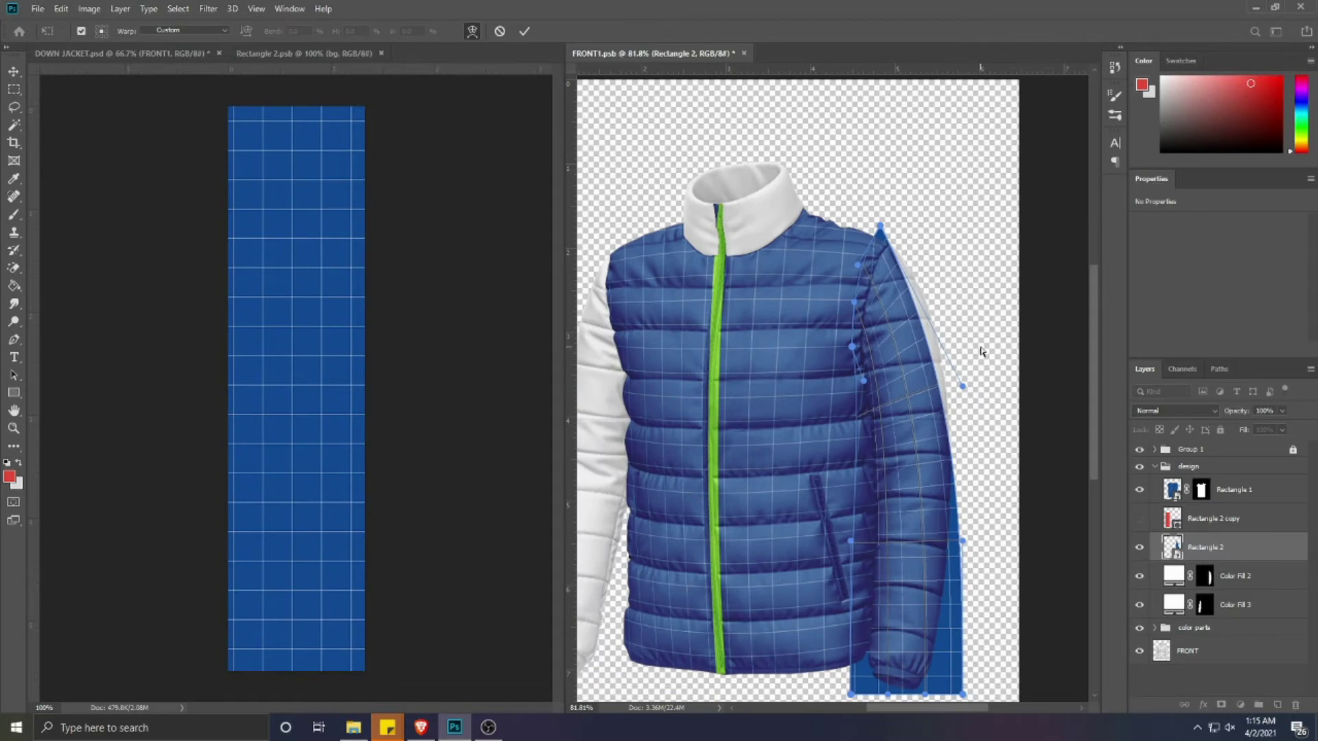
drag(966, 387, 1010, 349)
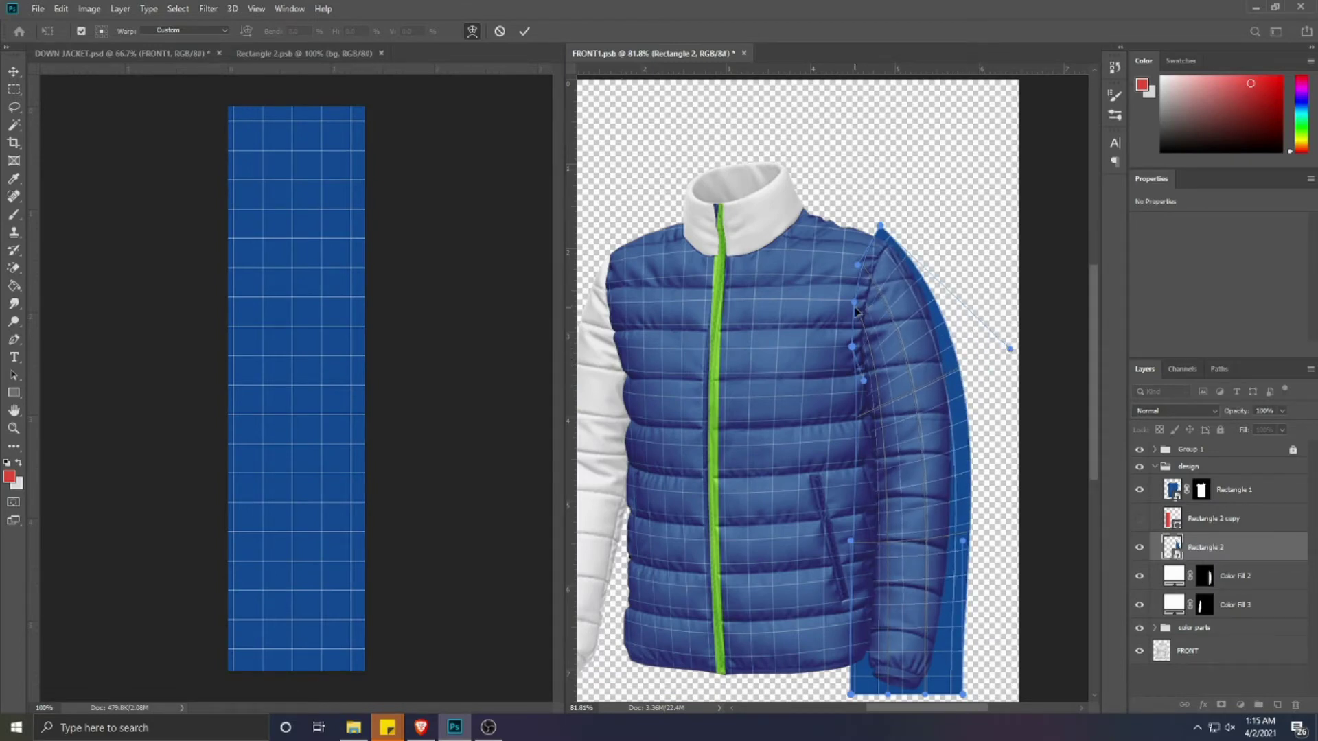
drag(852, 346, 842, 319)
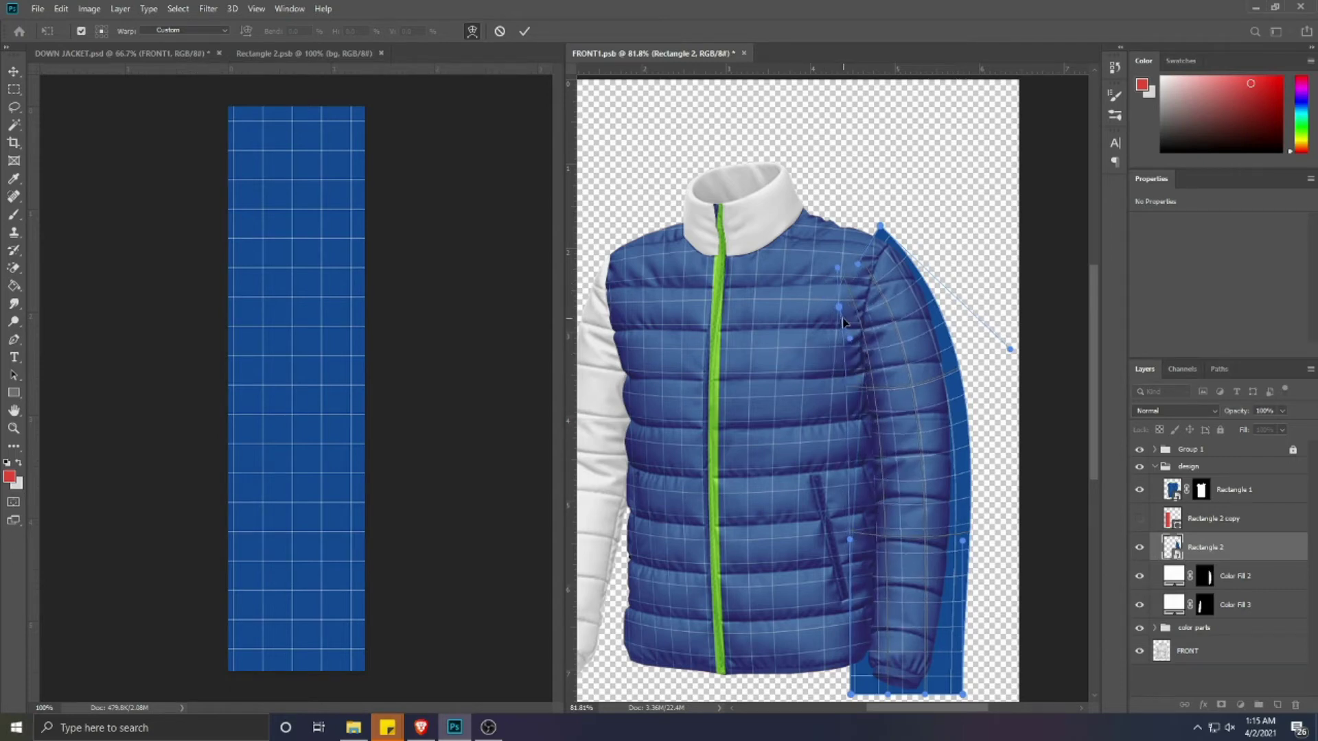
drag(881, 226, 853, 267)
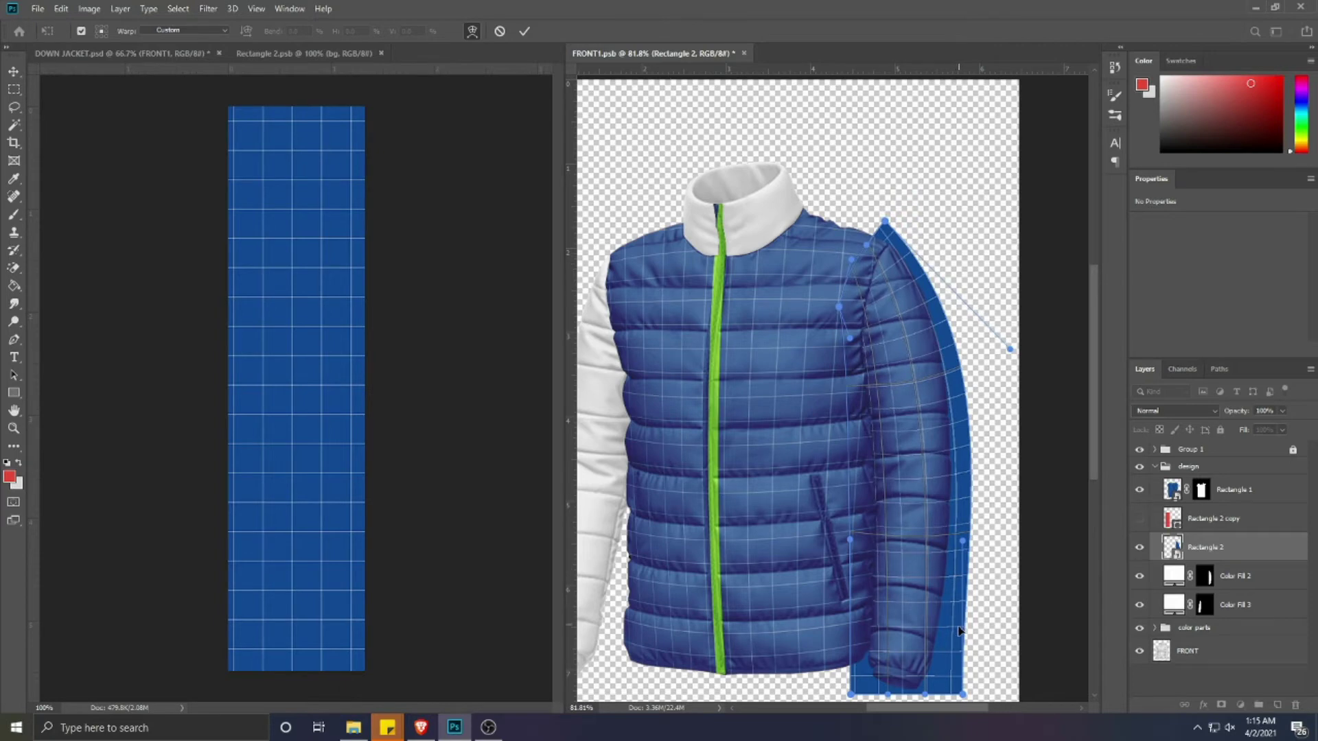
- Fit the sleeve artwork's lower corners to the cuff and bend its lower sides along the forearm
scroll(958, 630, down, 2)
drag(850, 641, 934, 635)
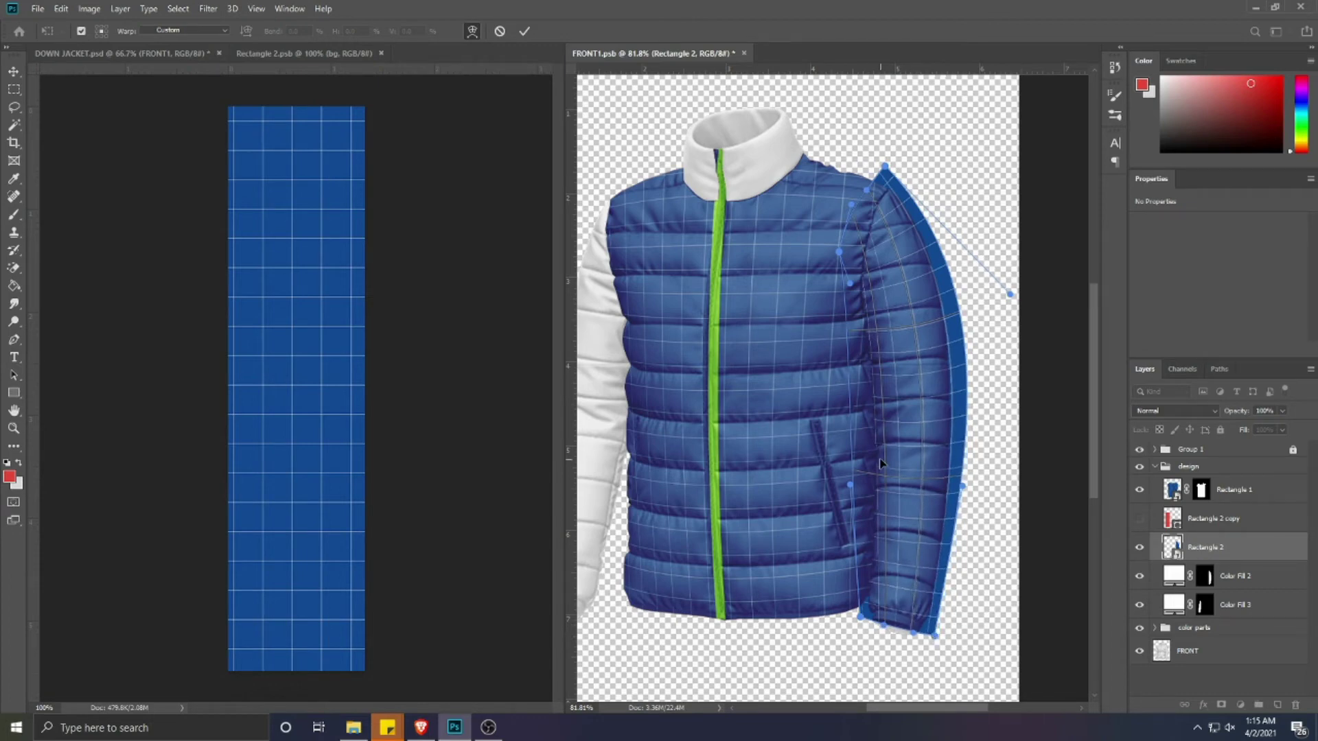
drag(964, 373, 960, 382)
drag(875, 382, 919, 380)
drag(852, 495, 879, 475)
drag(861, 519, 863, 514)
drag(955, 497, 938, 532)
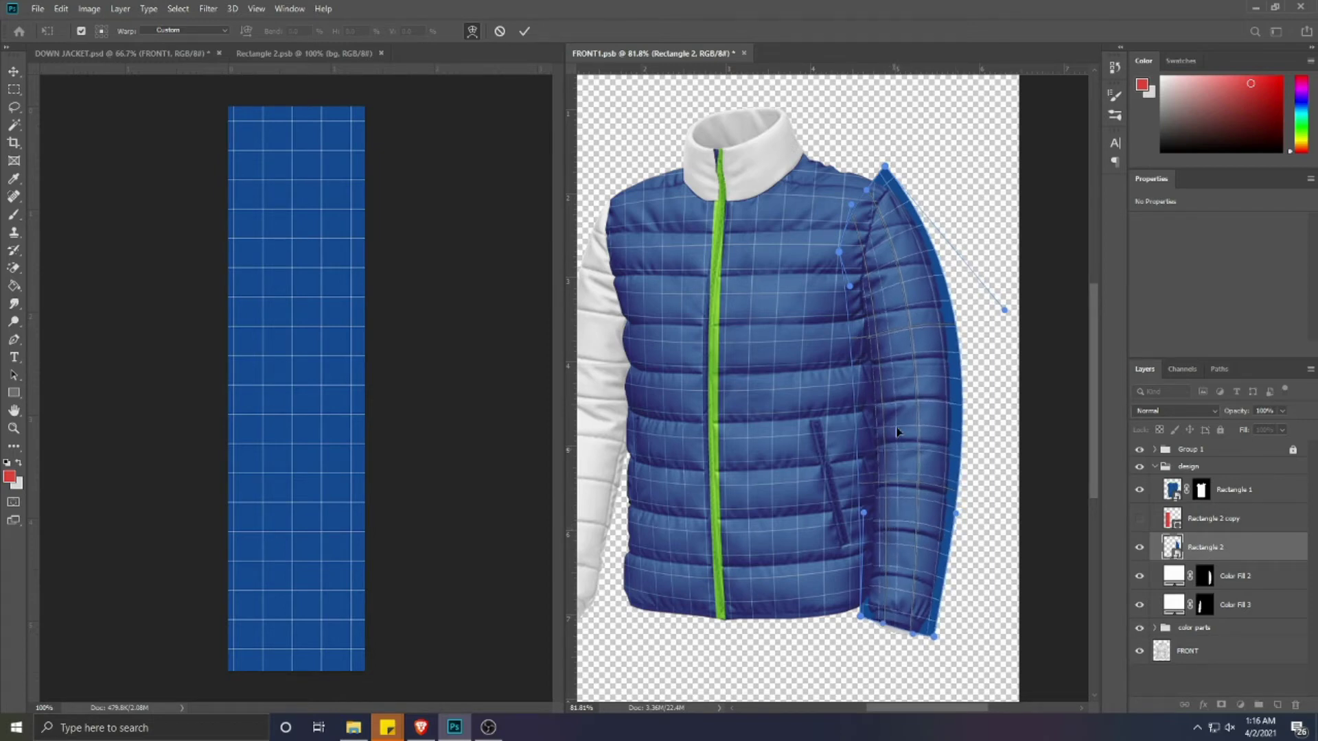
- Refine the sleeve warp at the shoulder and armhole, and align its bottom edge with the cuff
drag(927, 256, 929, 236)
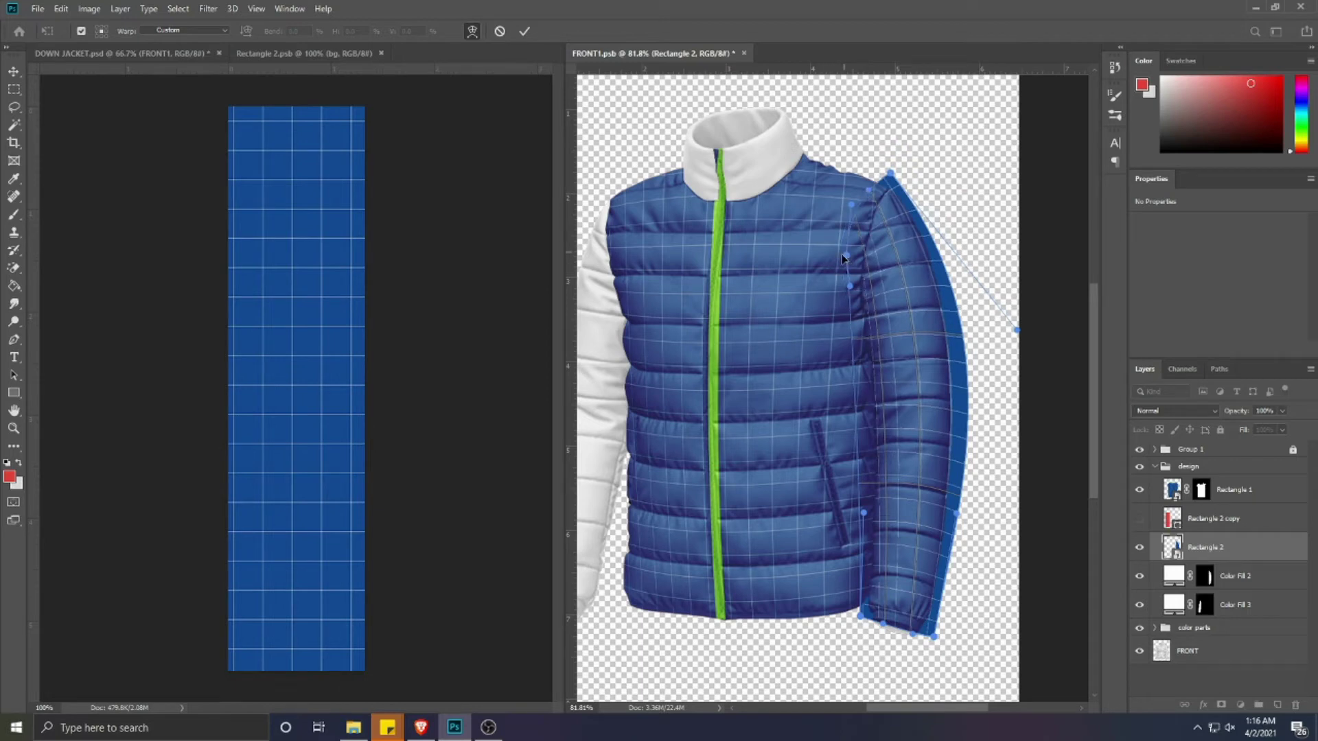
drag(841, 255, 838, 253)
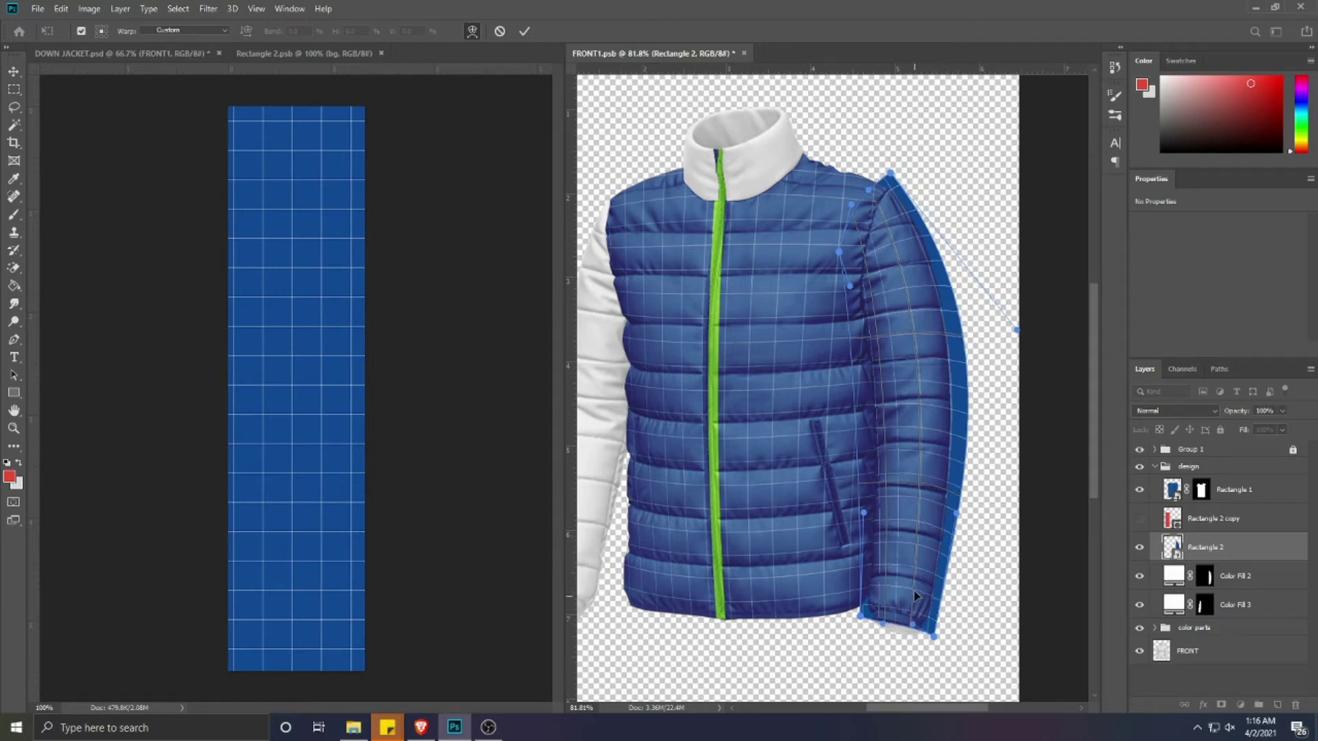
drag(861, 616, 927, 642)
drag(861, 615, 861, 624)
drag(863, 515, 859, 507)
drag(872, 609, 887, 624)
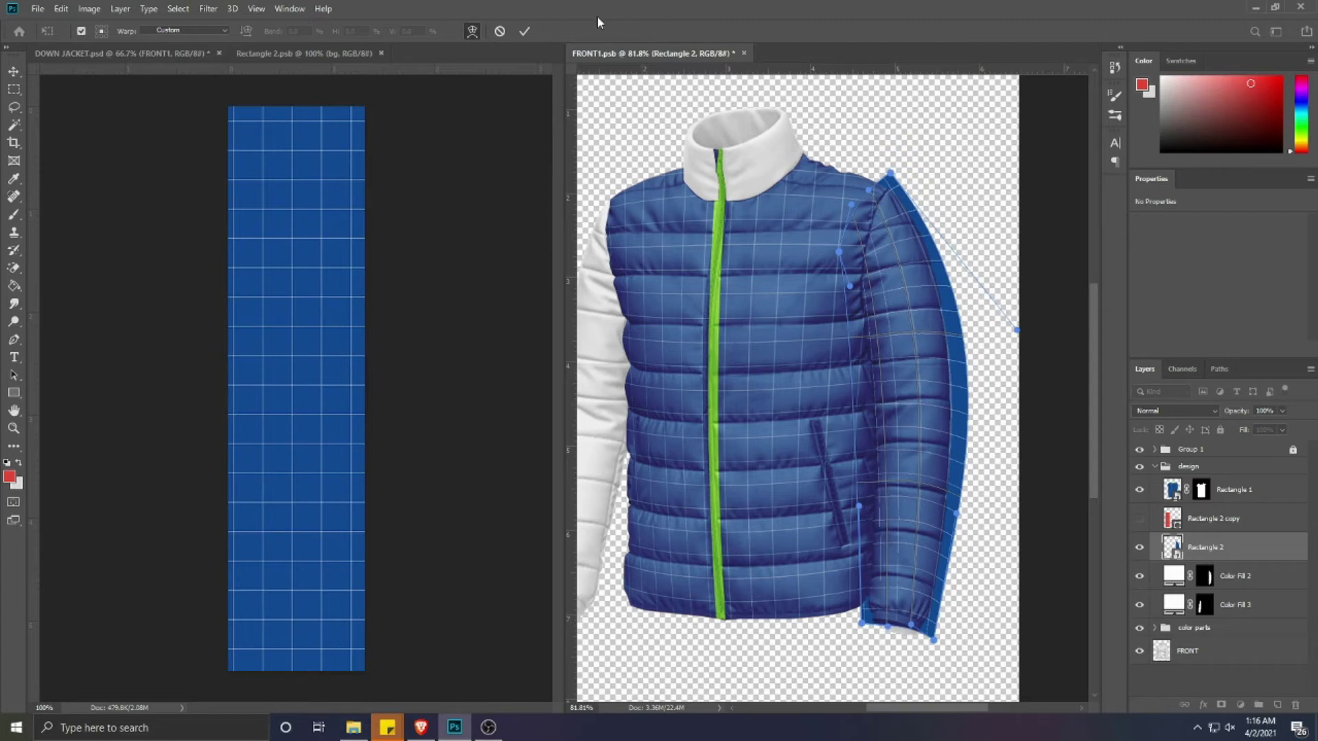
- Apply the sleeve warp, mask the Rectangle 2 artwork with Color Fill 2's sleeve shape, and delete the Color Fill 2 layer
click(524, 31)
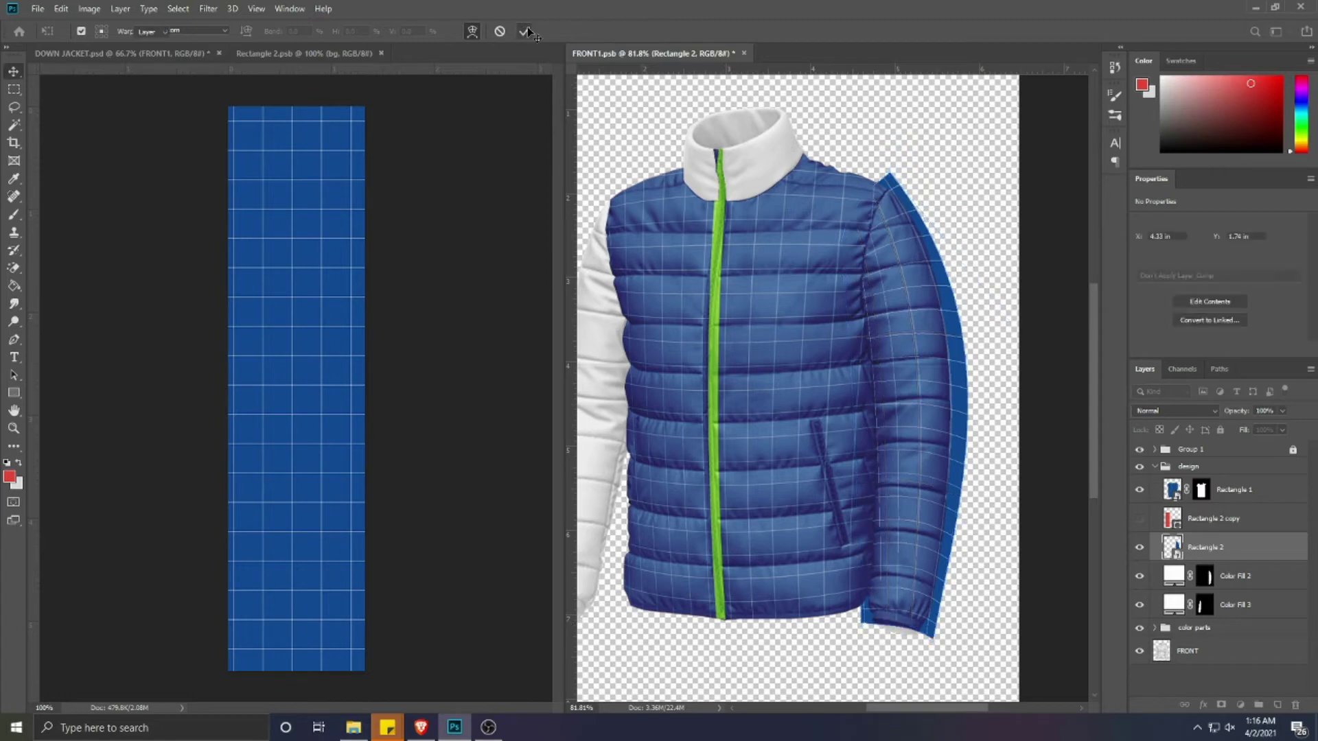
ctrl+click(1207, 580)
click(1221, 705)
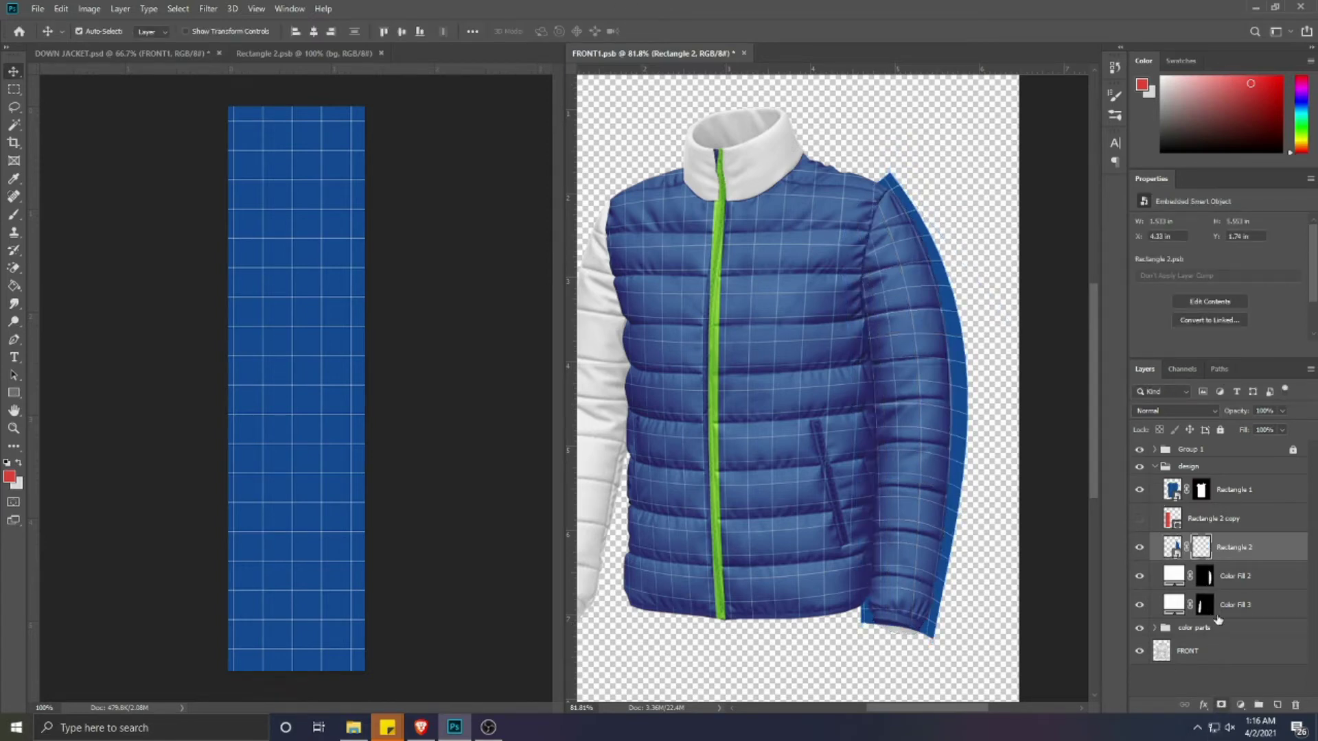
click(1239, 579)
key(Delete)
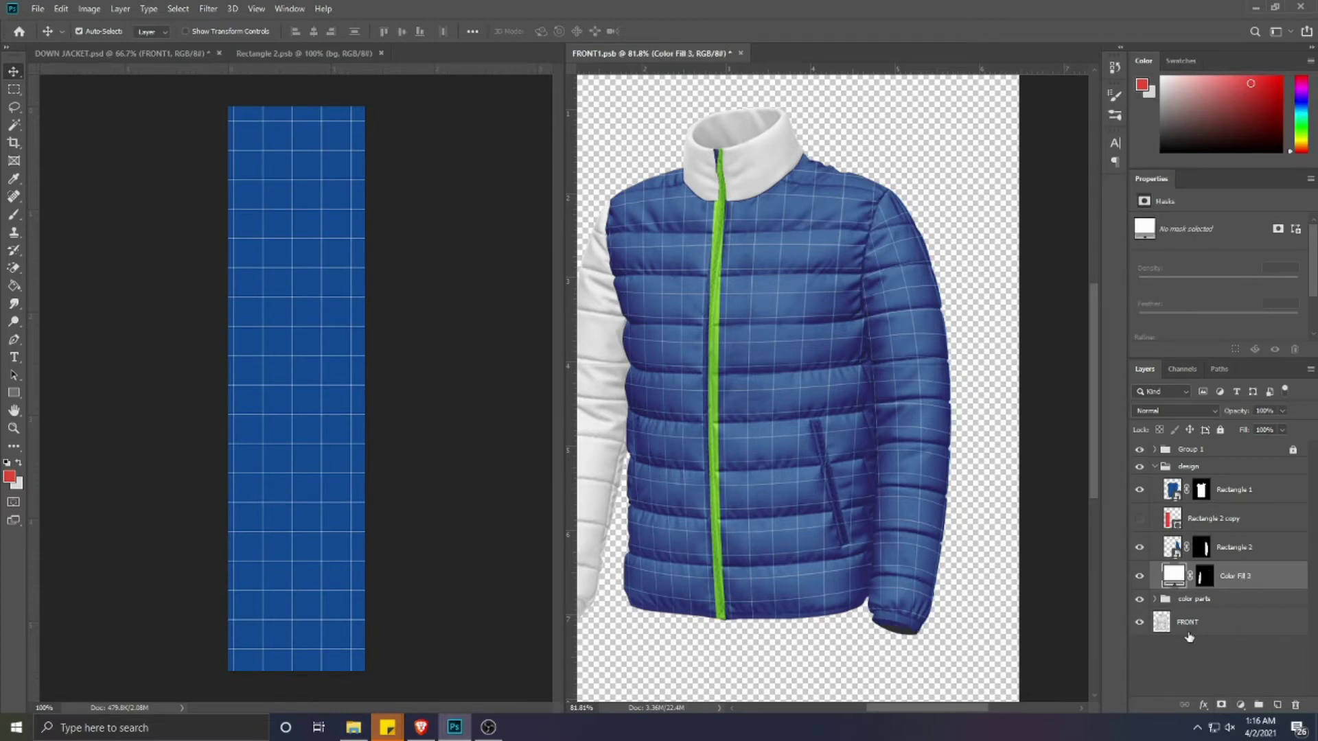
- Cut the cuff out of the Rectangle 2 layer mask using the Color Fill 6 mask as the selection
click(1153, 599)
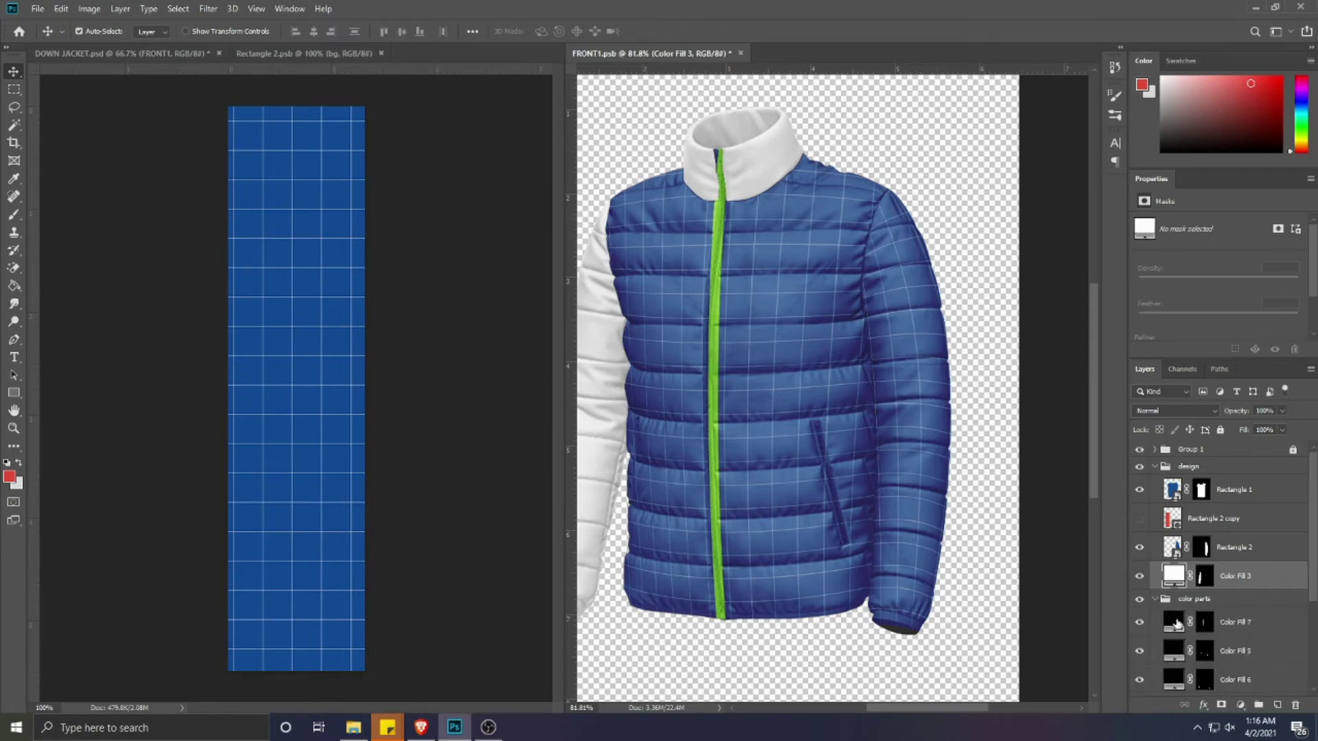
ctrl+click(1202, 659)
scroll(1222, 662, down, 1)
ctrl+click(1206, 662)
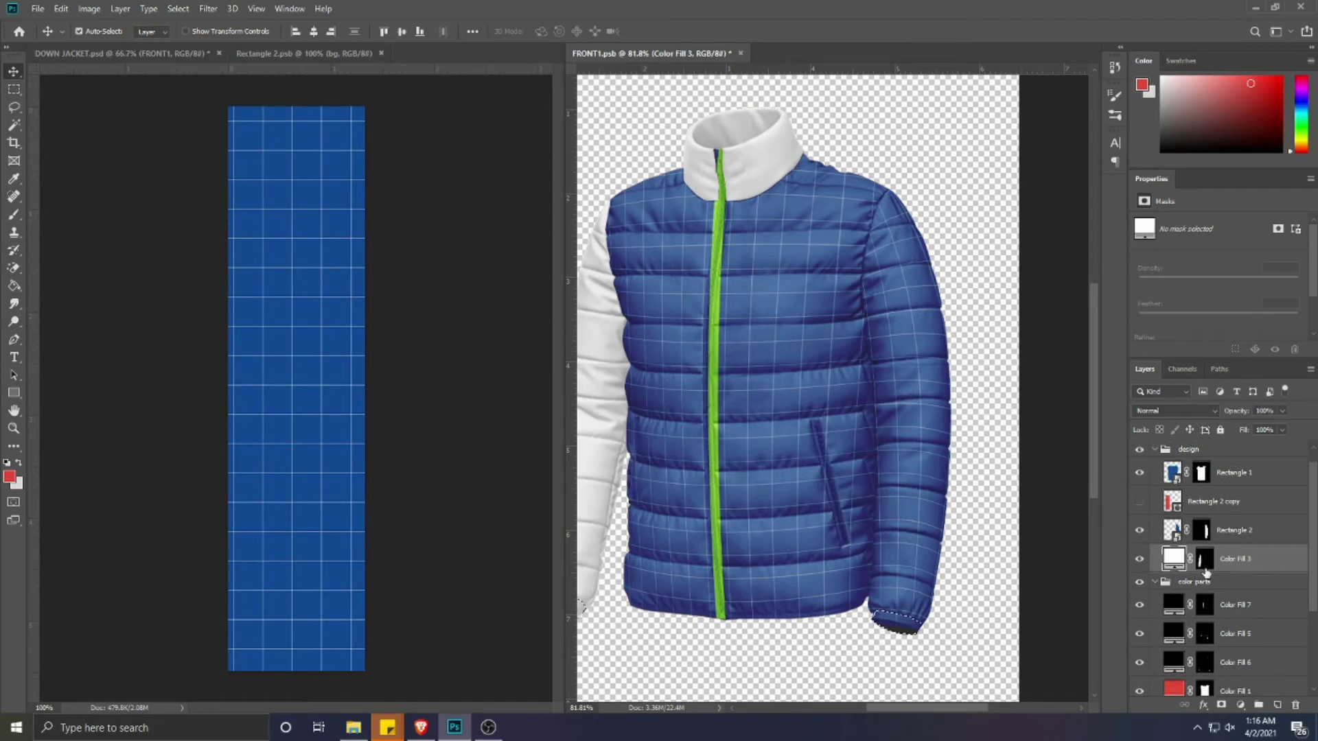
click(1205, 536)
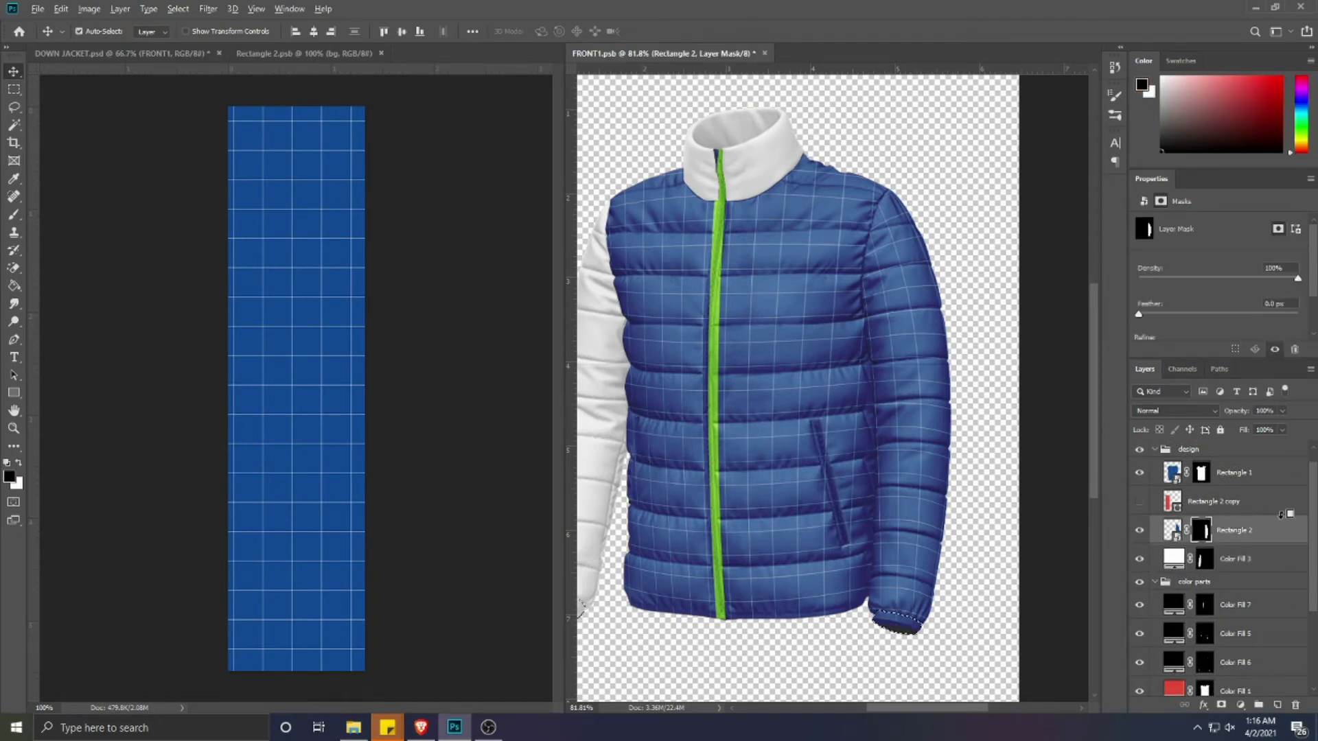
key(ctrl+d)
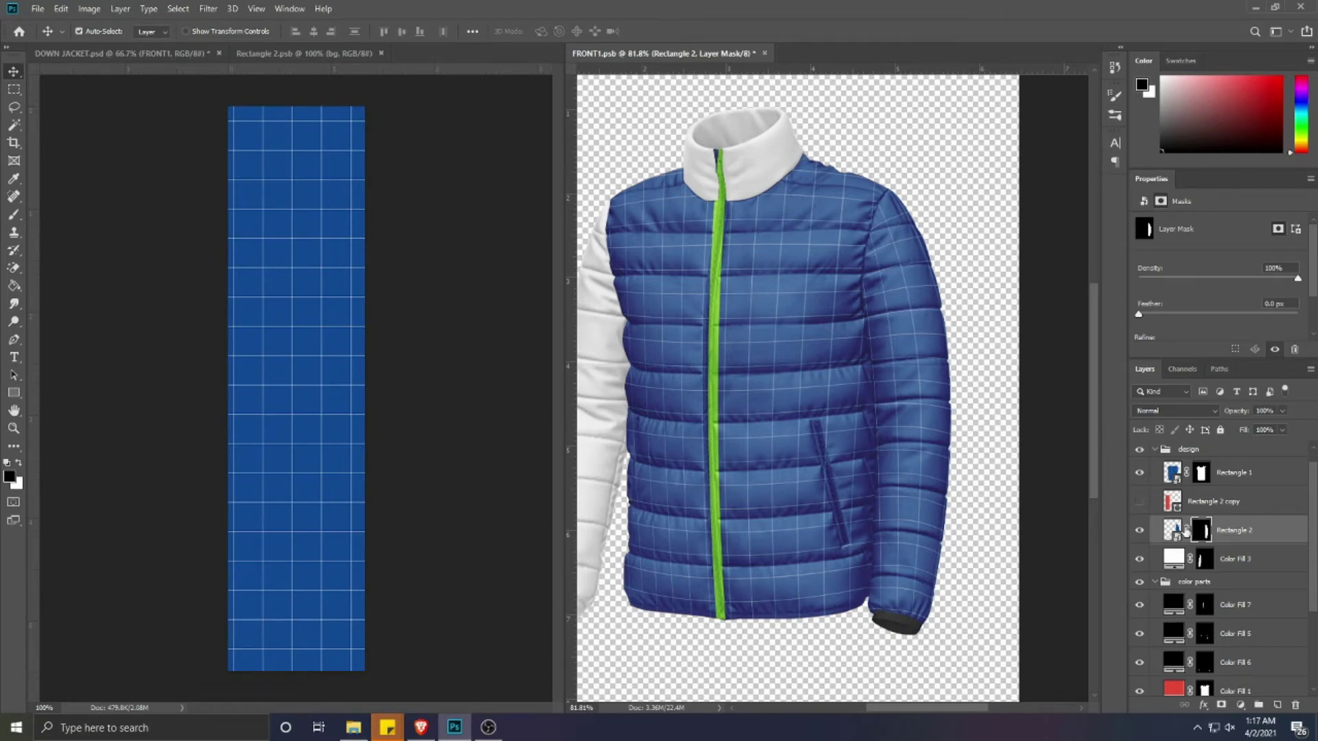
click(1153, 584)
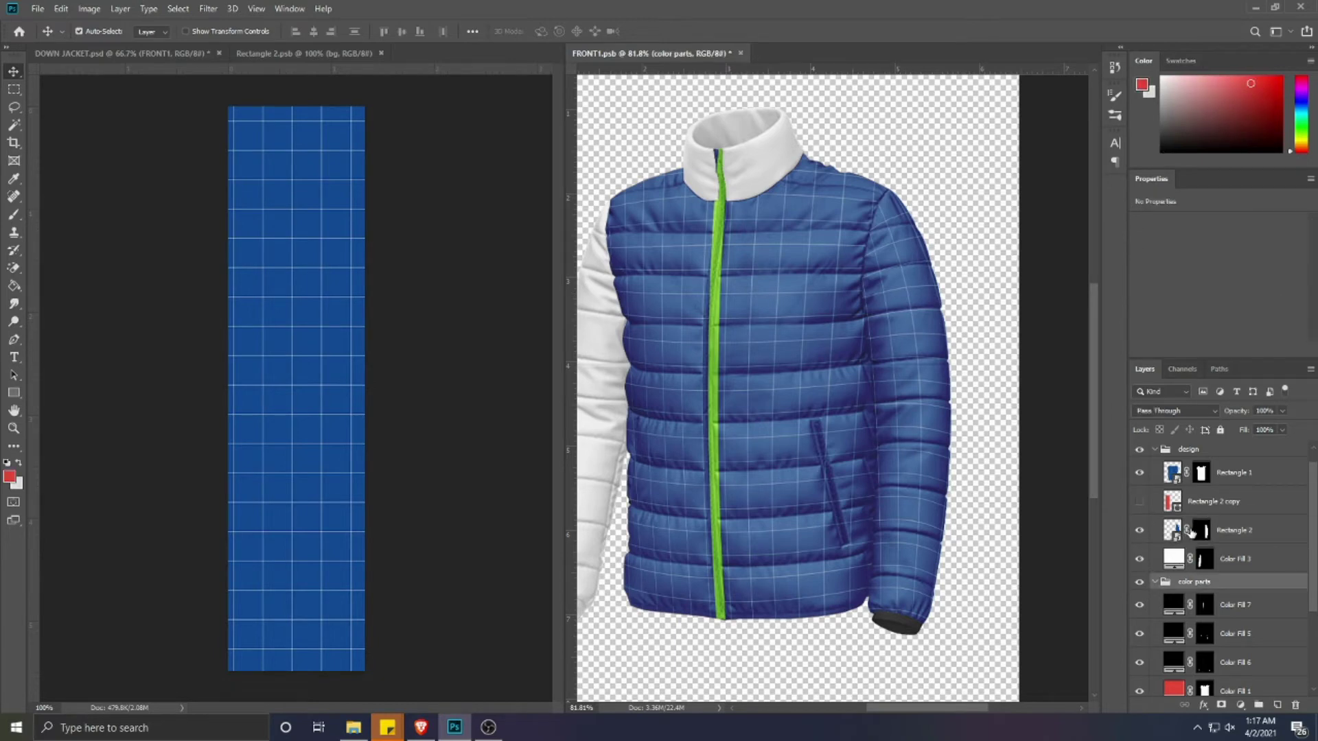
- Rewarp the masked sleeve artwork, fine-tuning its upper corners at the shoulder seam and its grid lines along the mid-sleeve
click(908, 305)
key(ctrl+t)
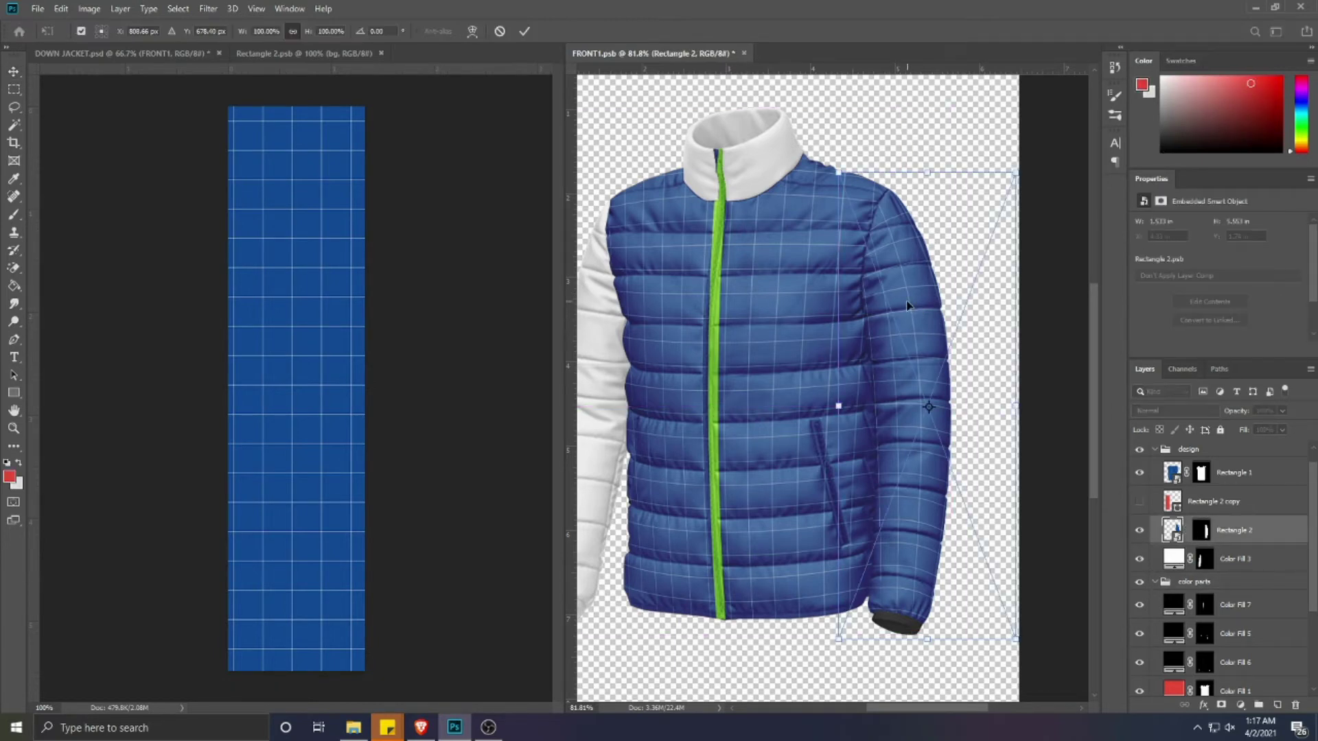
right_click(907, 304)
click(942, 399)
scroll(890, 178, up, 5)
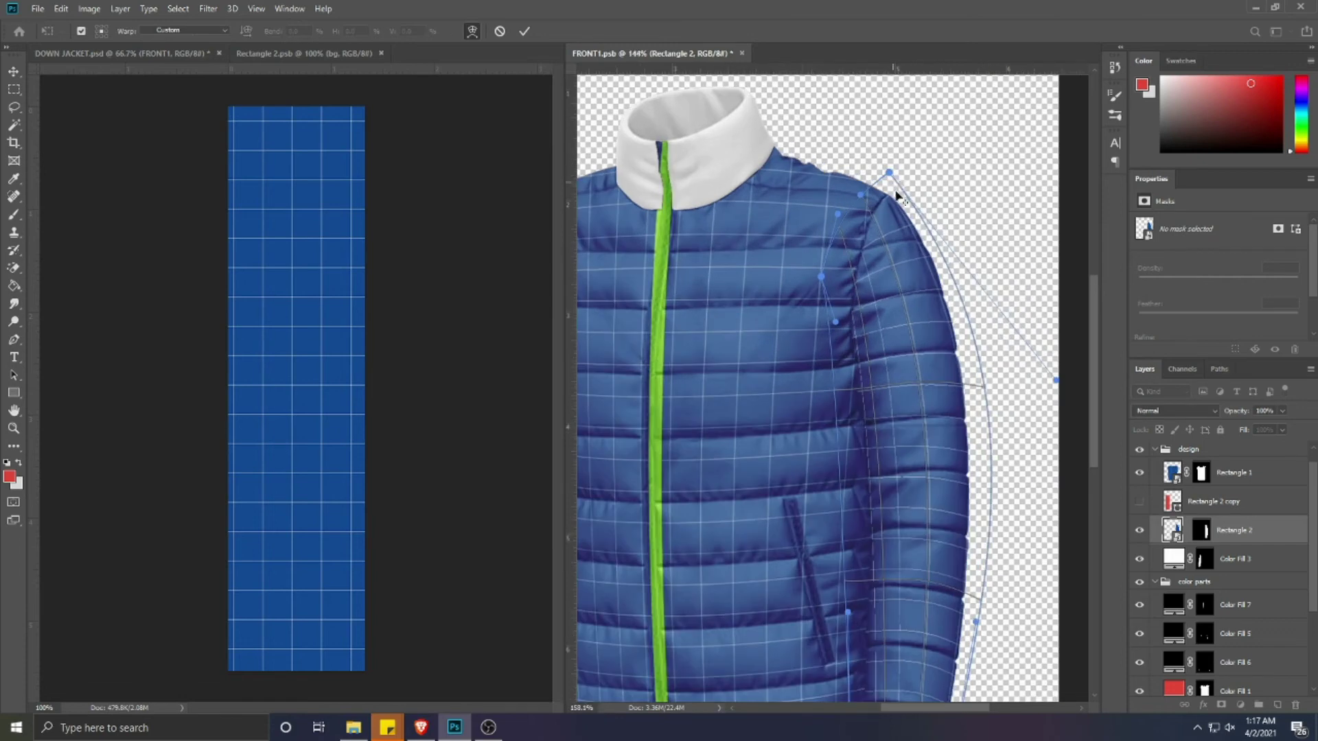
drag(894, 183, 835, 204)
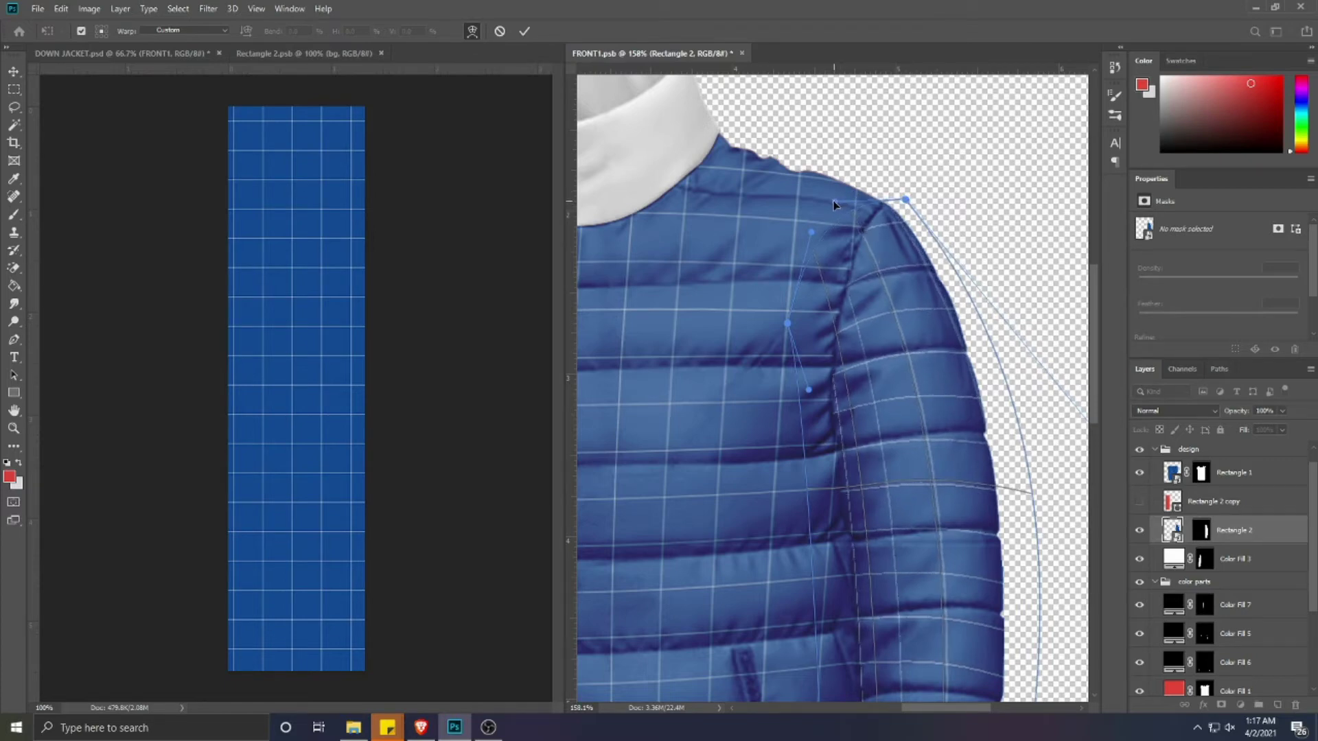
drag(854, 201, 856, 203)
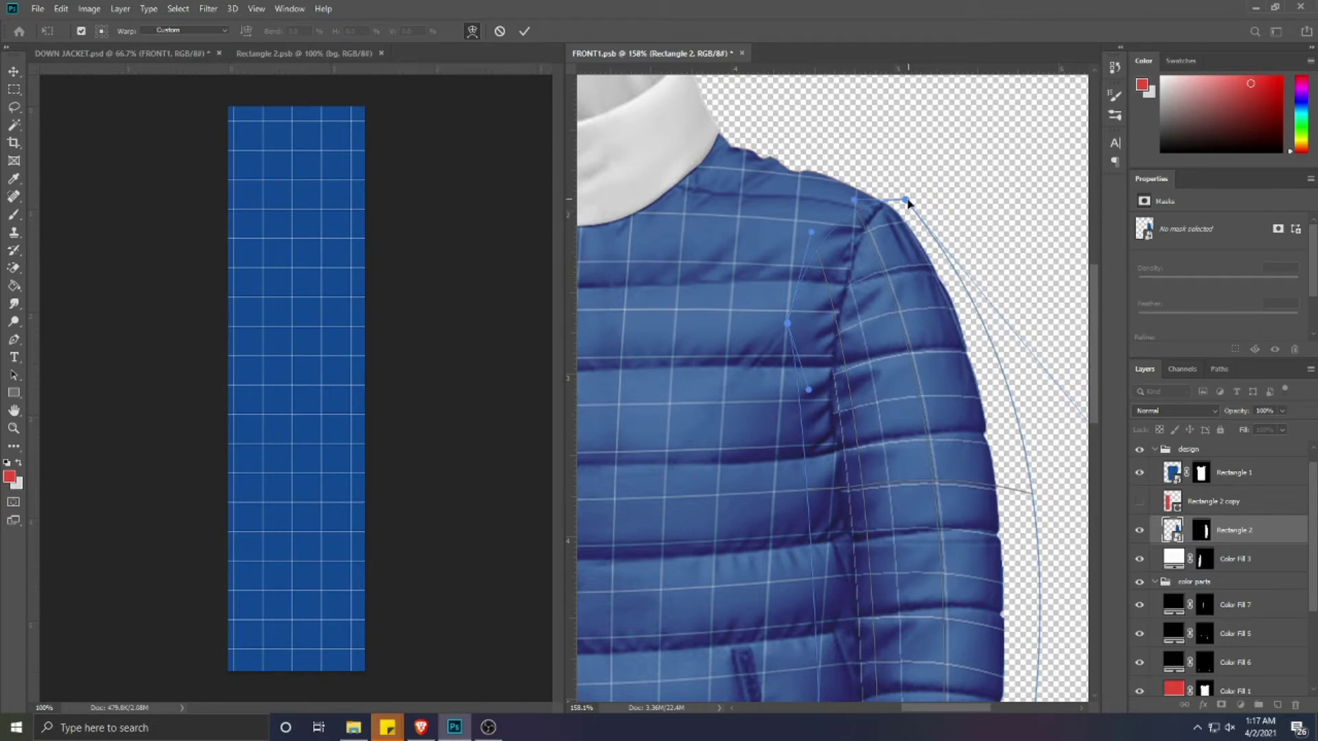
drag(904, 201, 902, 198)
drag(924, 267, 927, 271)
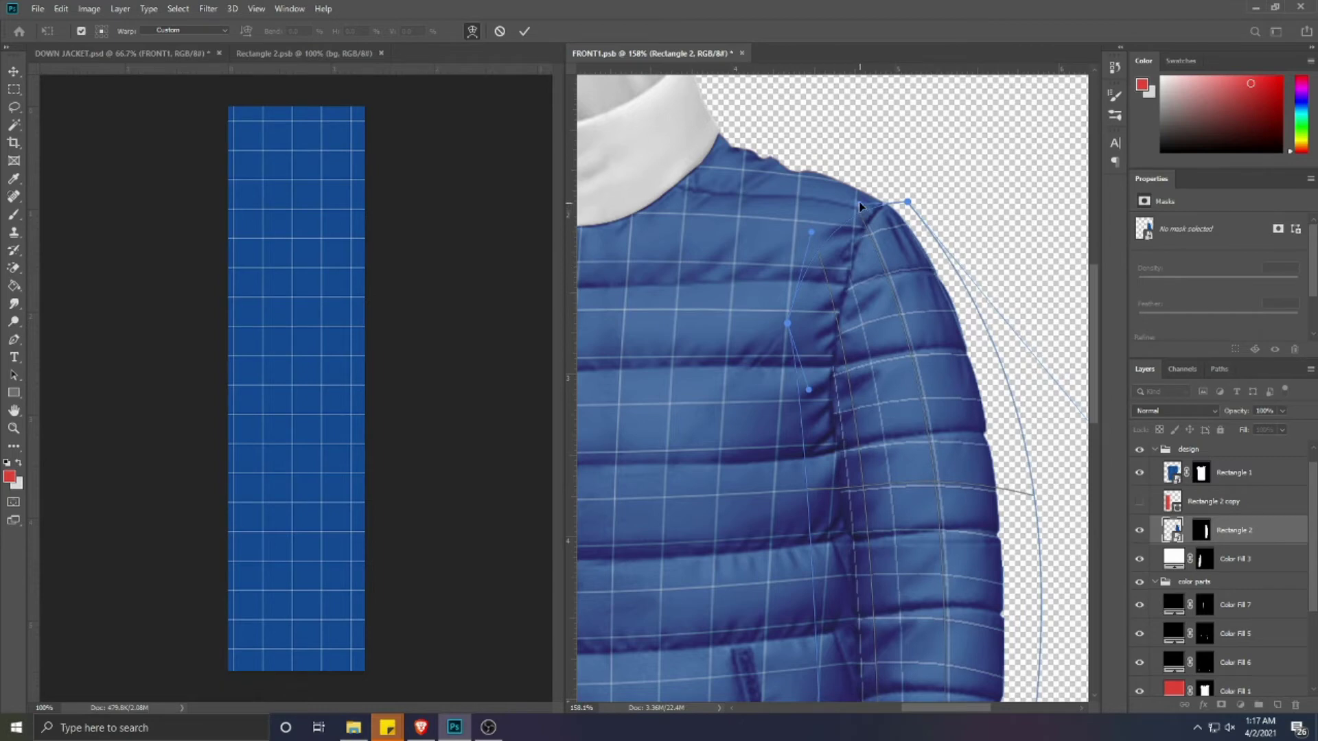
scroll(837, 295, down, 3)
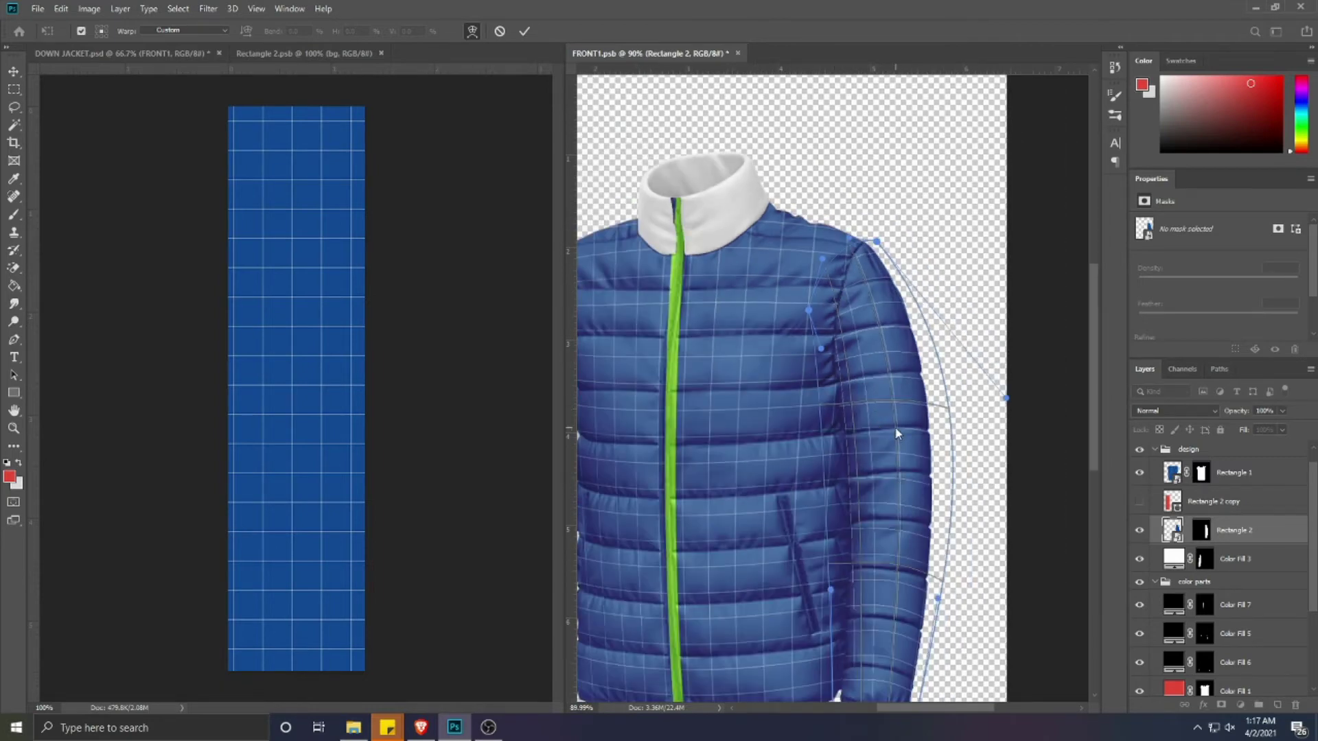
drag(893, 427, 908, 426)
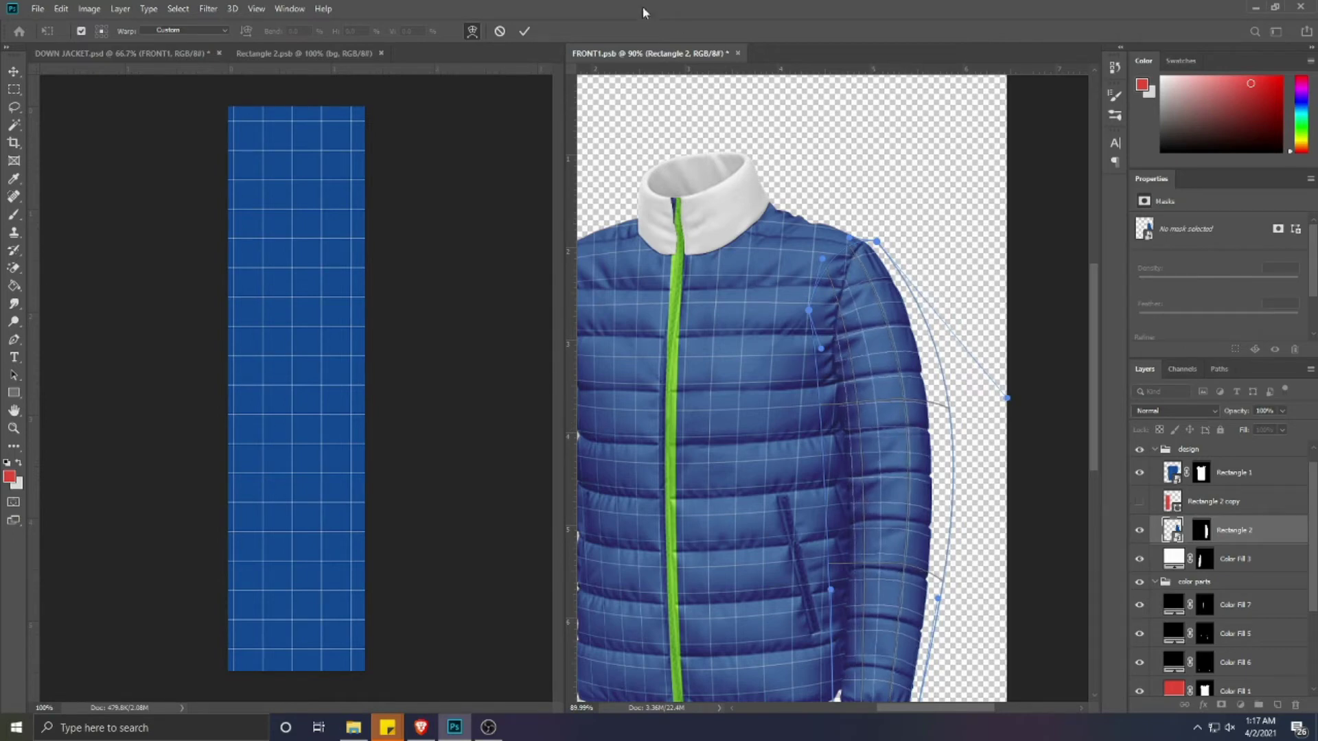
click(523, 32)
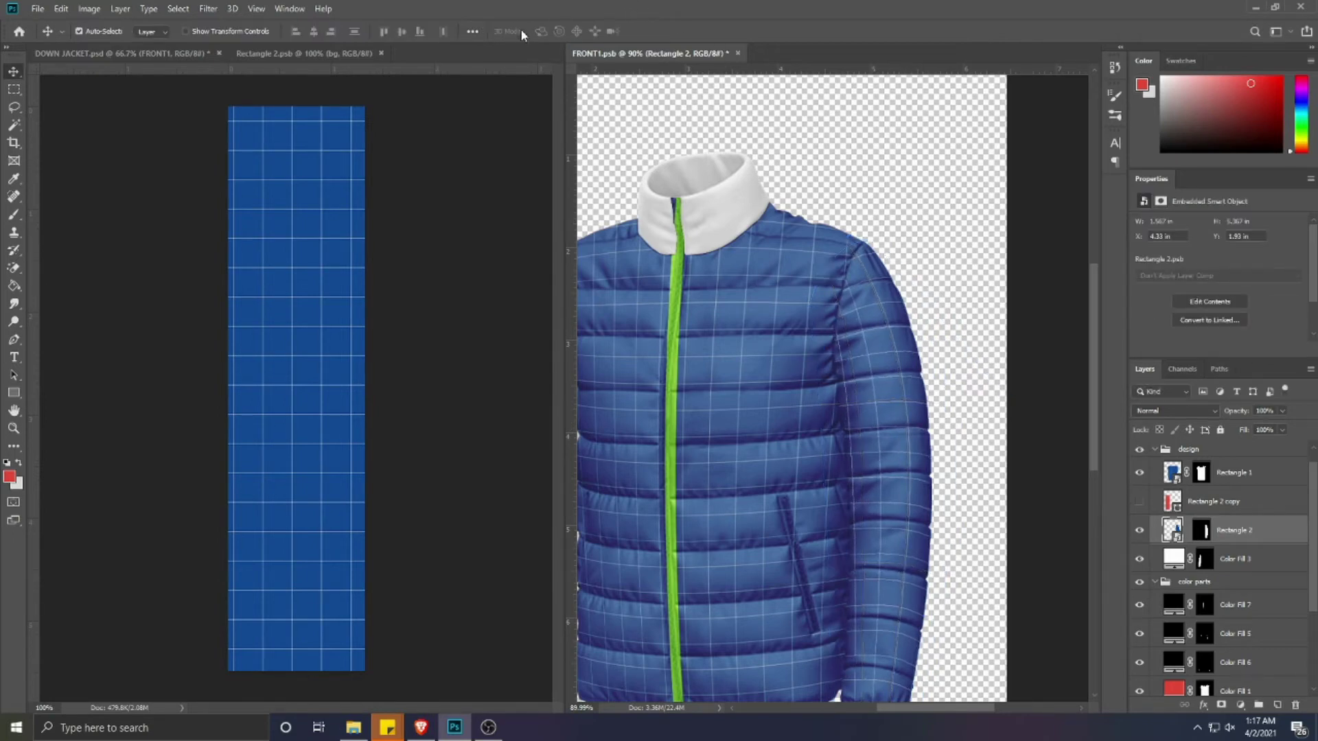
- Warp the sleeve artwork's inner edge again, shifting its armhole and forearm handles to straighten the grid beside the body
scroll(995, 503, down, 2)
scroll(995, 503, down, 1)
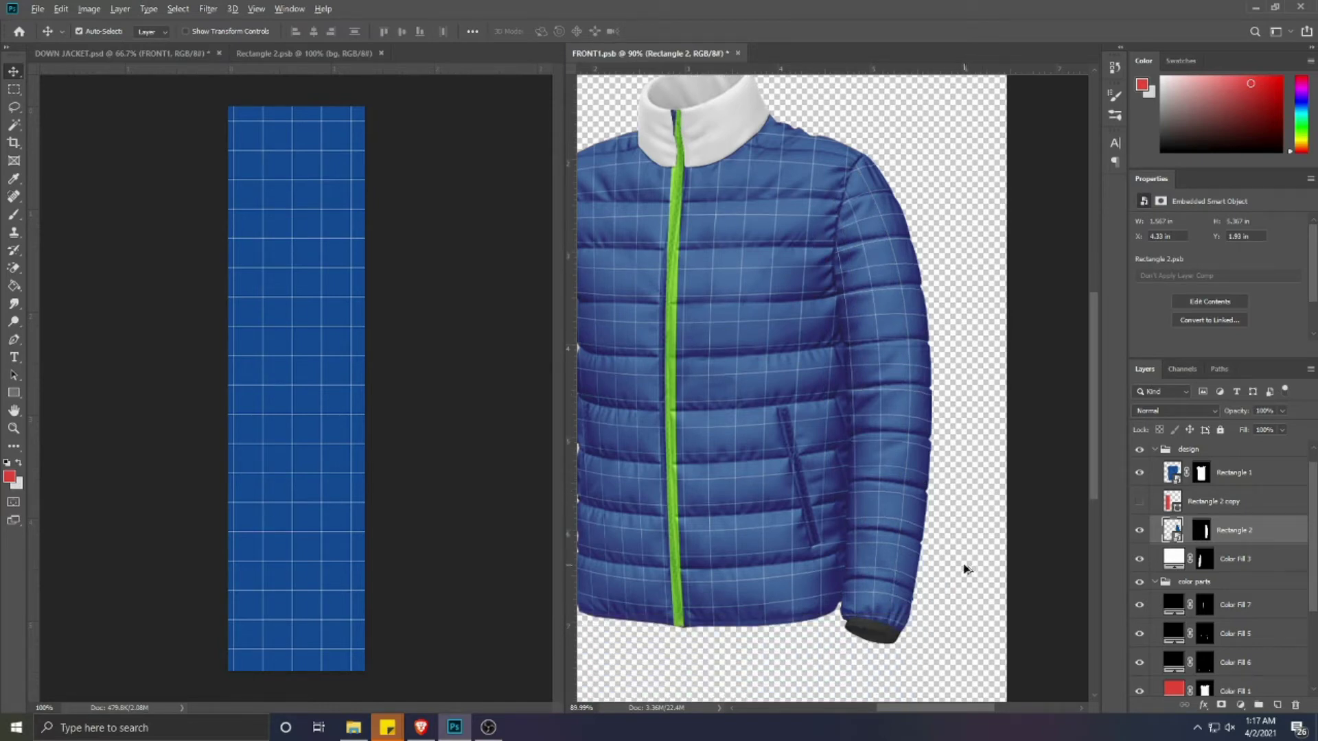
key(ctrl+t)
right_click(844, 427)
click(859, 512)
scroll(874, 411, up, 2)
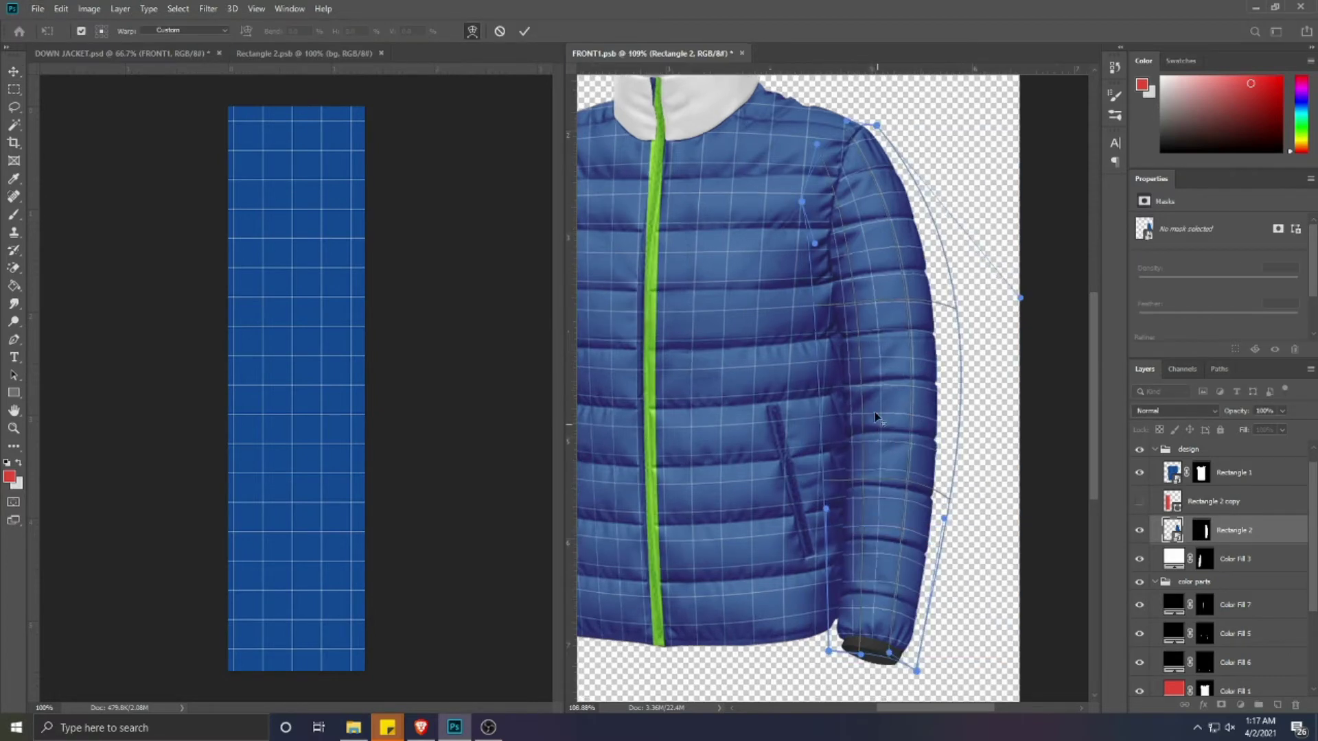
drag(848, 390, 851, 390)
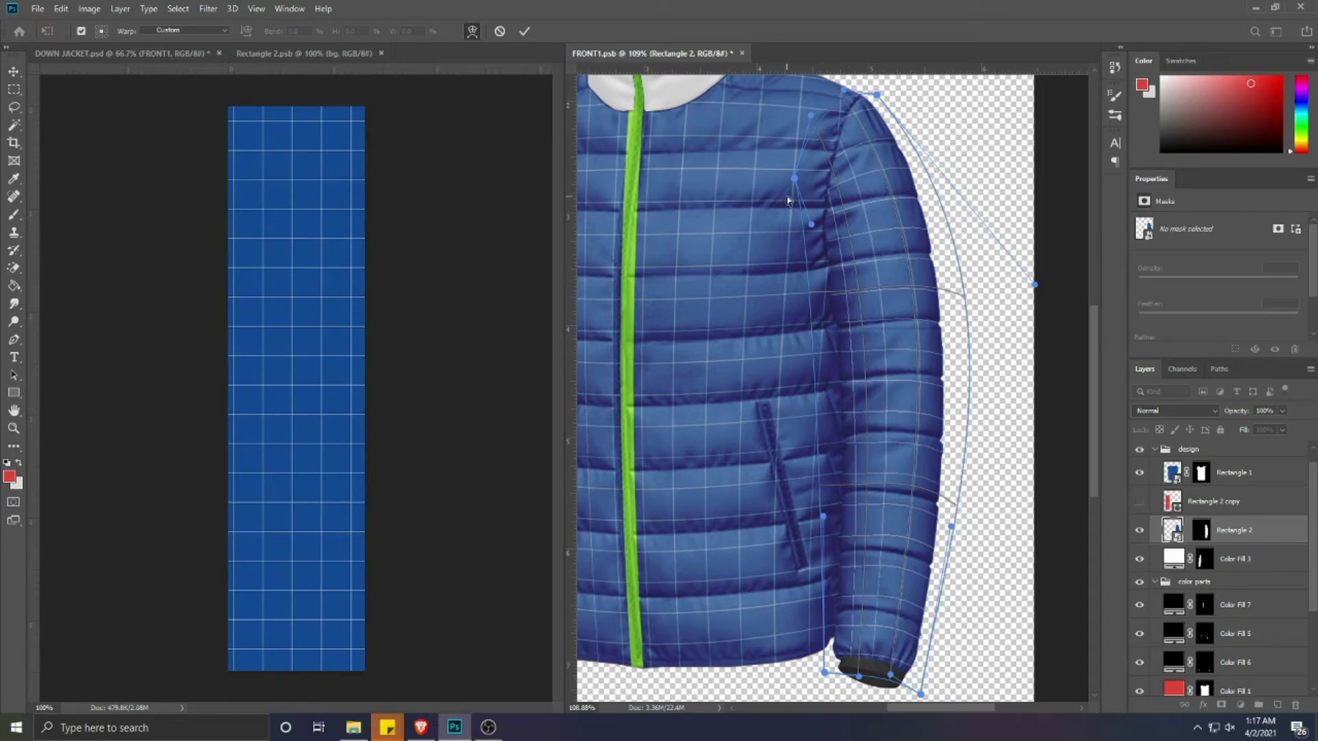
drag(823, 516, 826, 484)
drag(794, 179, 800, 187)
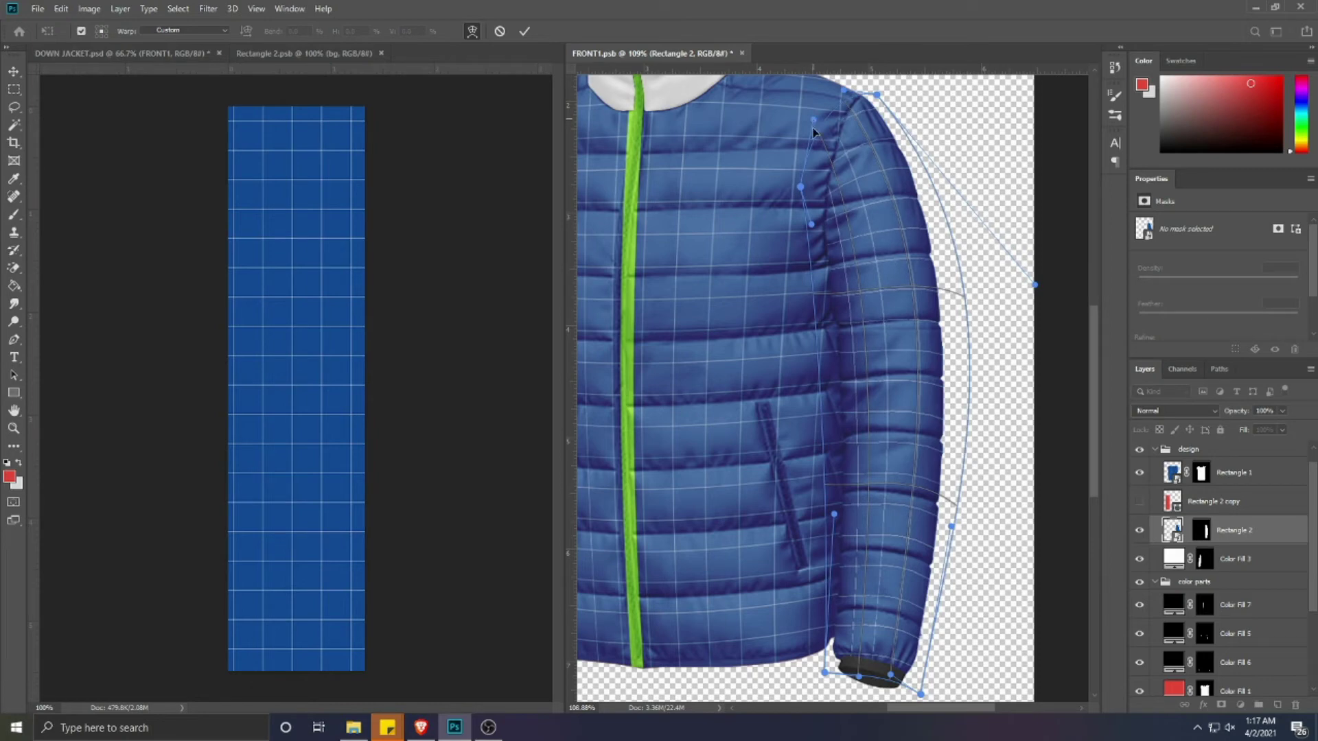
click(525, 31)
- Pull the sleeve artwork's outer warp curve closer to the sleeve outline and nudge the grid near the elbow
key(ctrl+t)
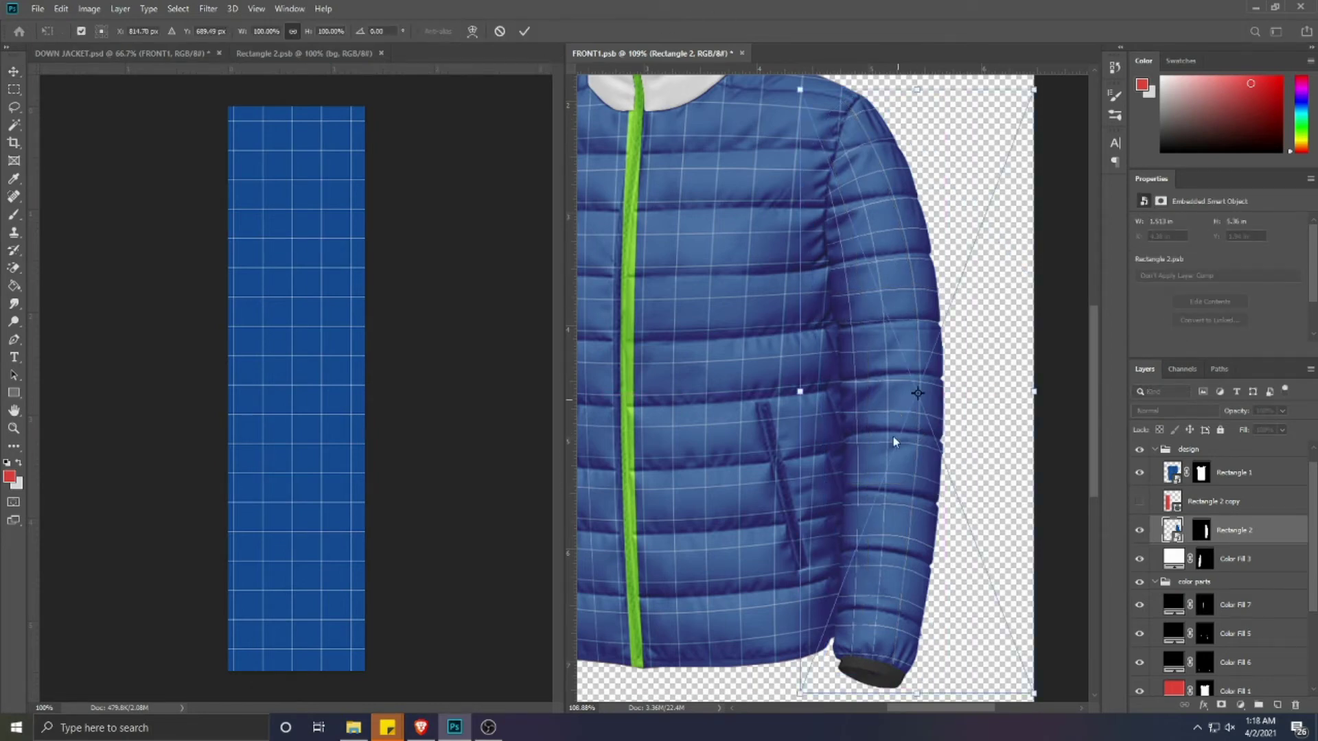
right_click(895, 397)
click(921, 497)
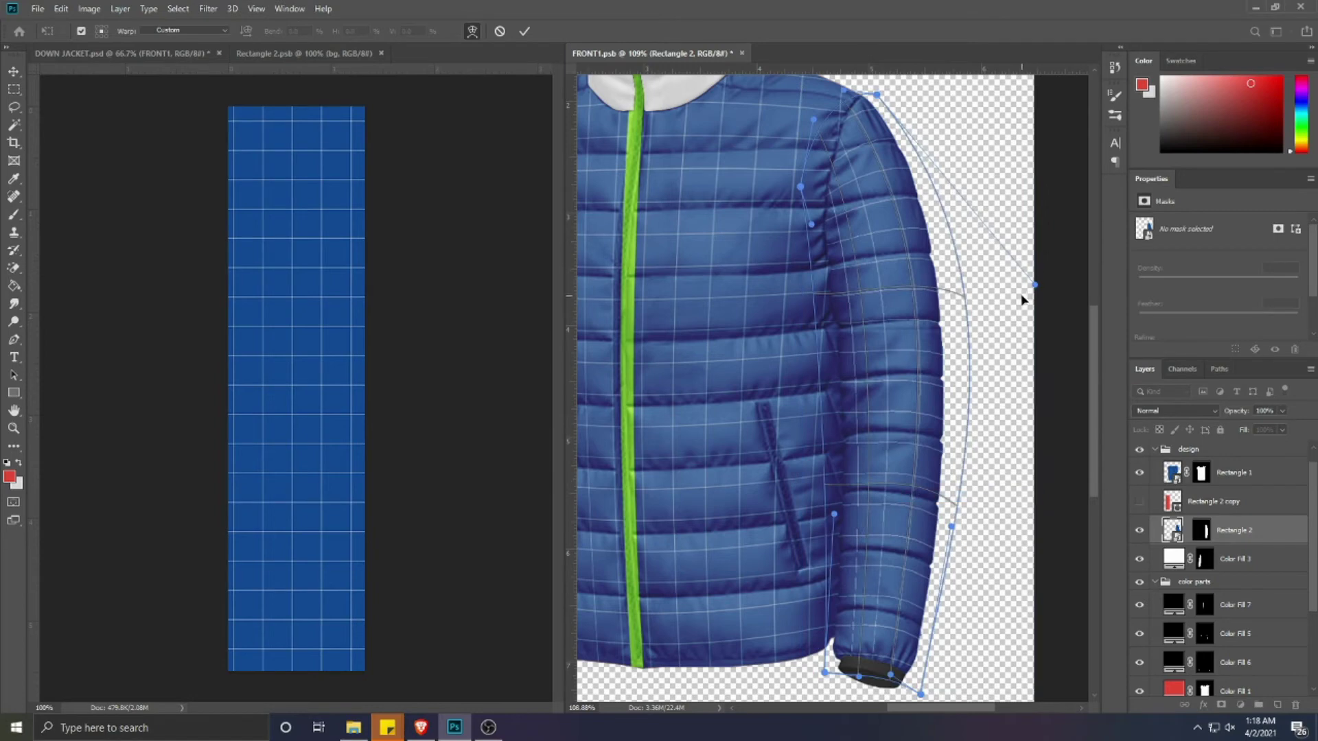
drag(1031, 286, 1014, 280)
drag(949, 527, 950, 528)
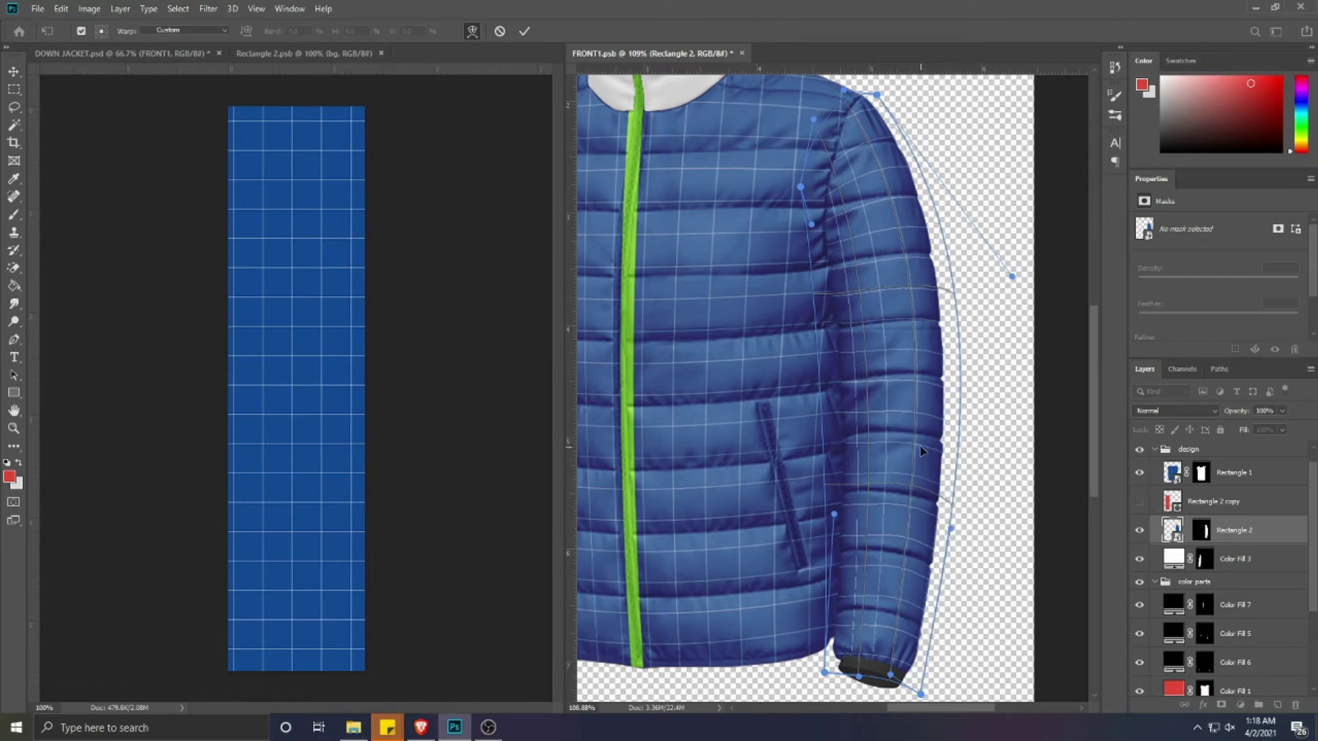
drag(921, 447, 922, 449)
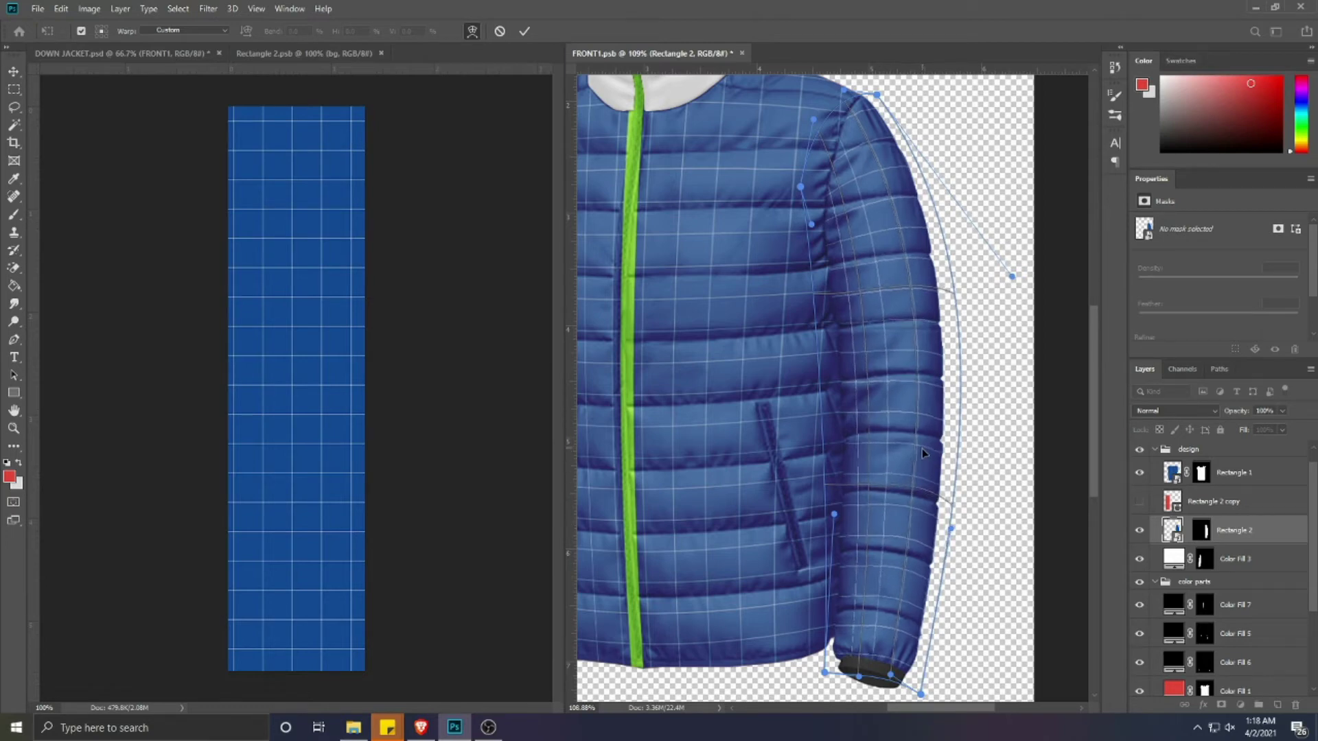
key(Return)
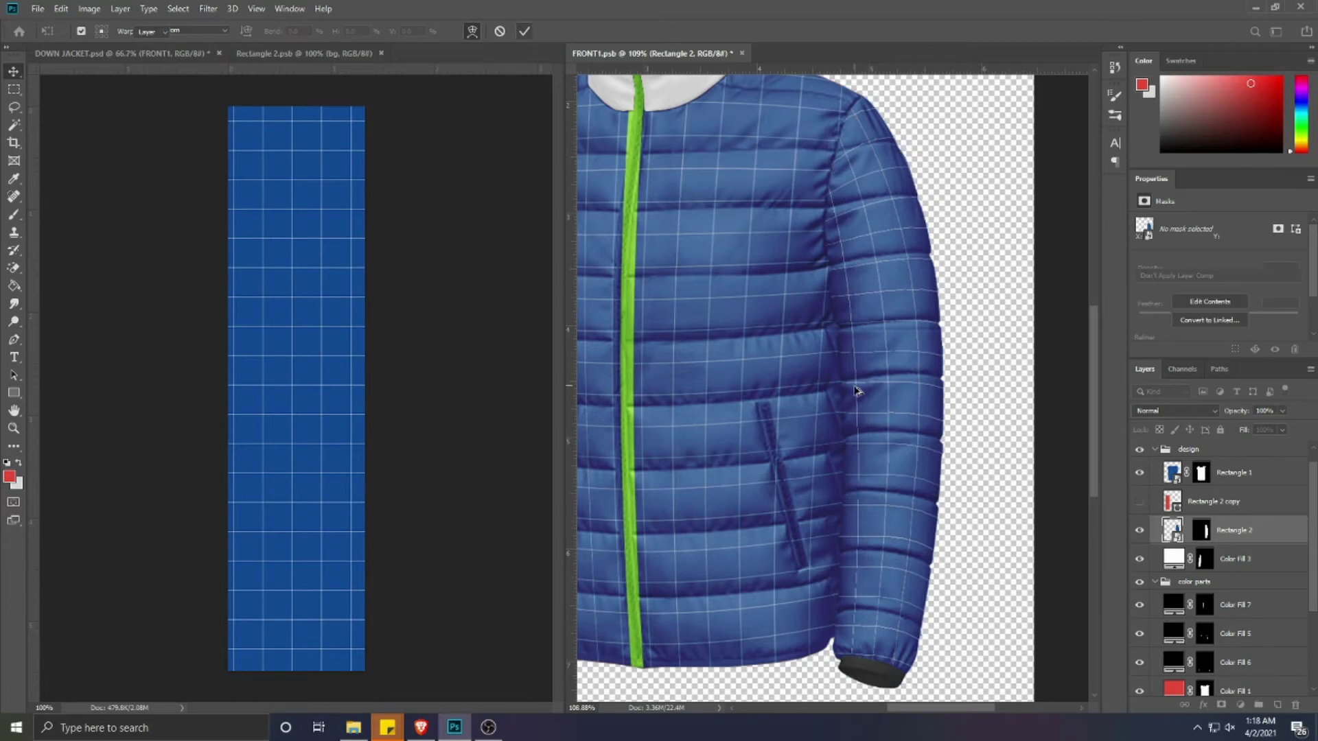
- Show the Rectangle 2 copy layer over the white sleeve and convert it to a smart object
key(ctrl+0)
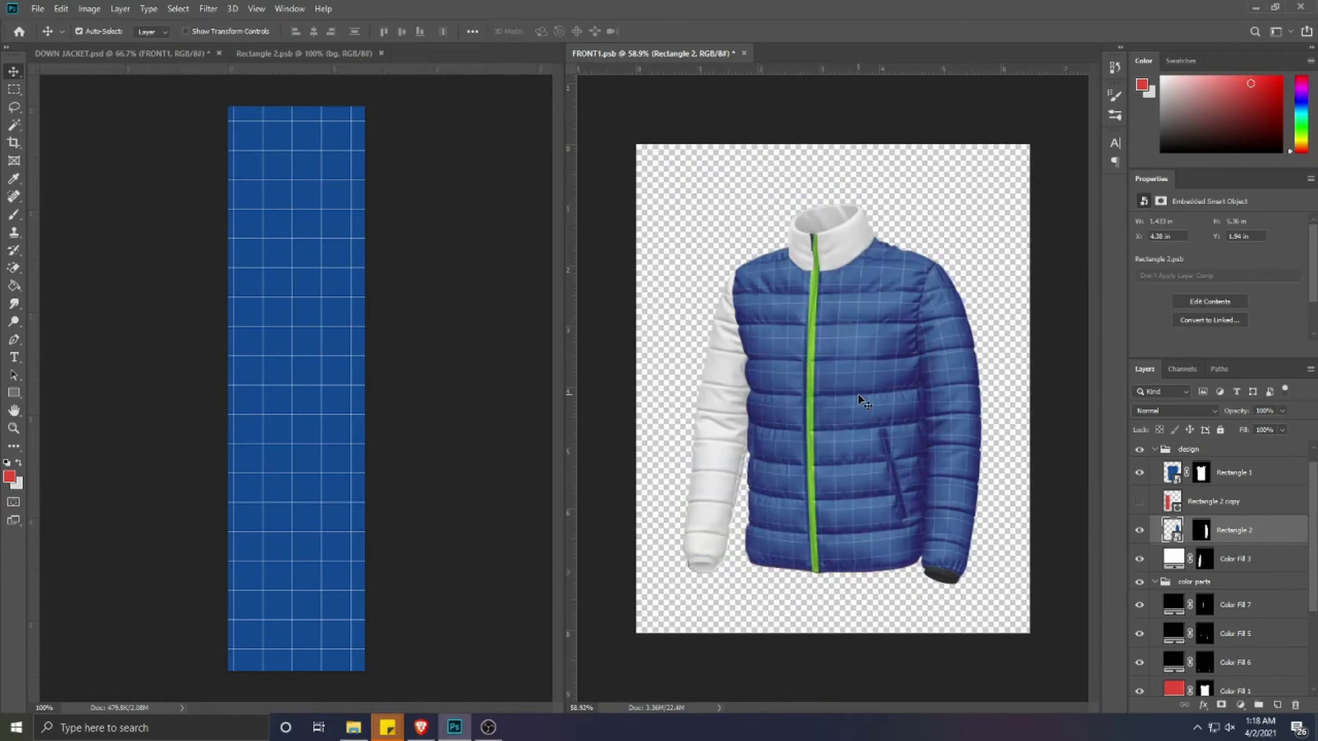
click(725, 494)
click(1140, 502)
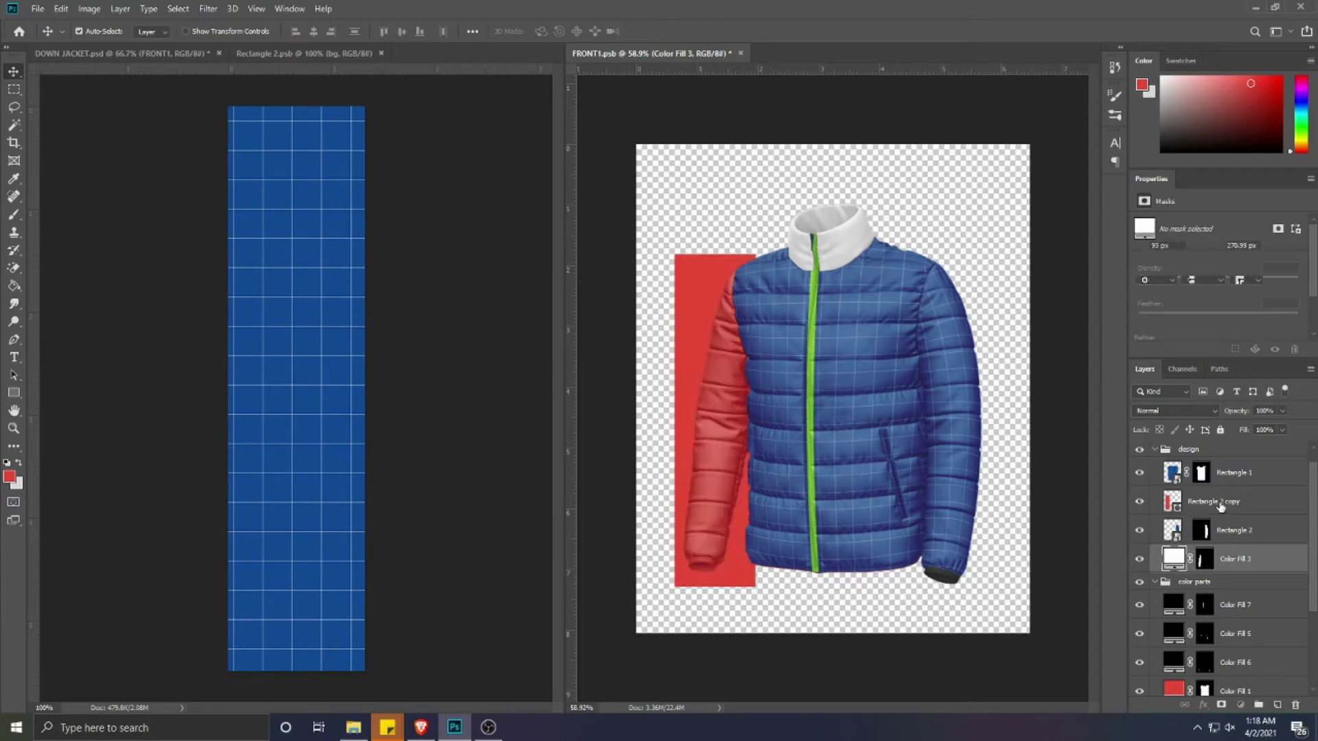
click(1220, 507)
right_click(1247, 508)
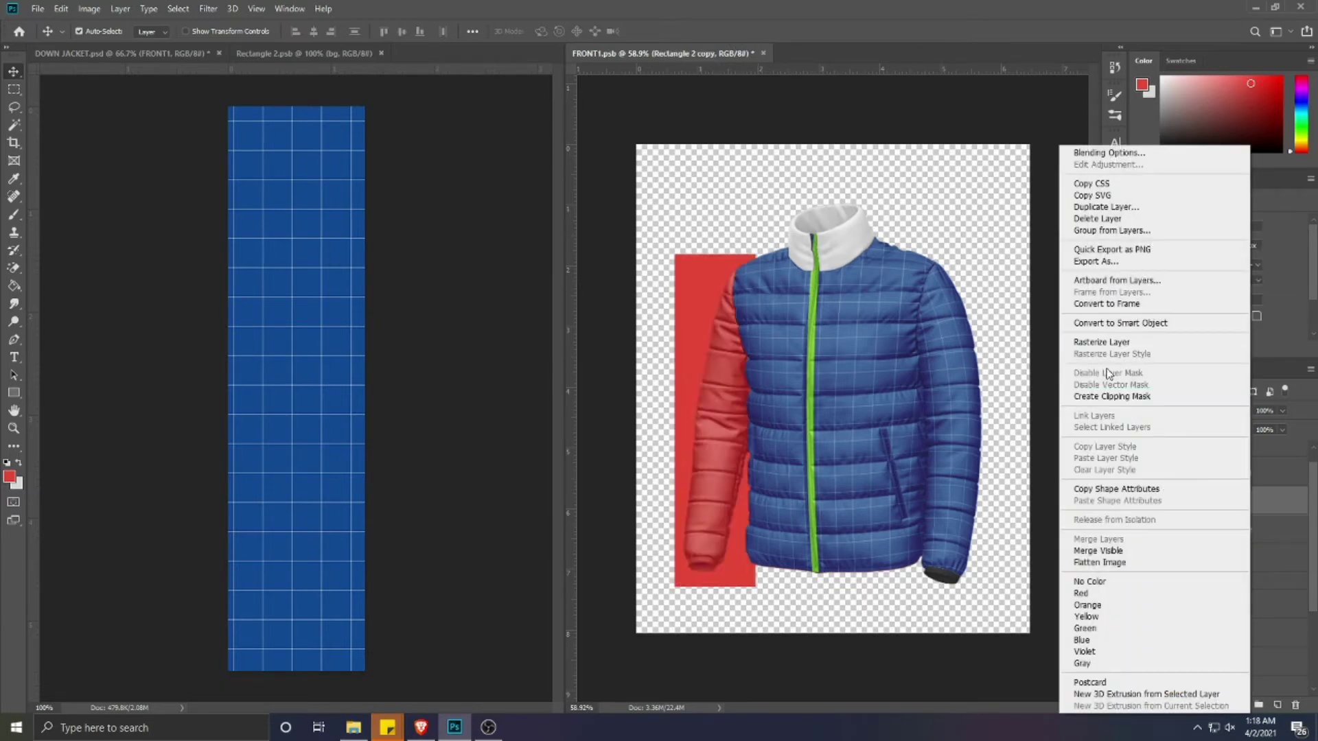
click(1105, 324)
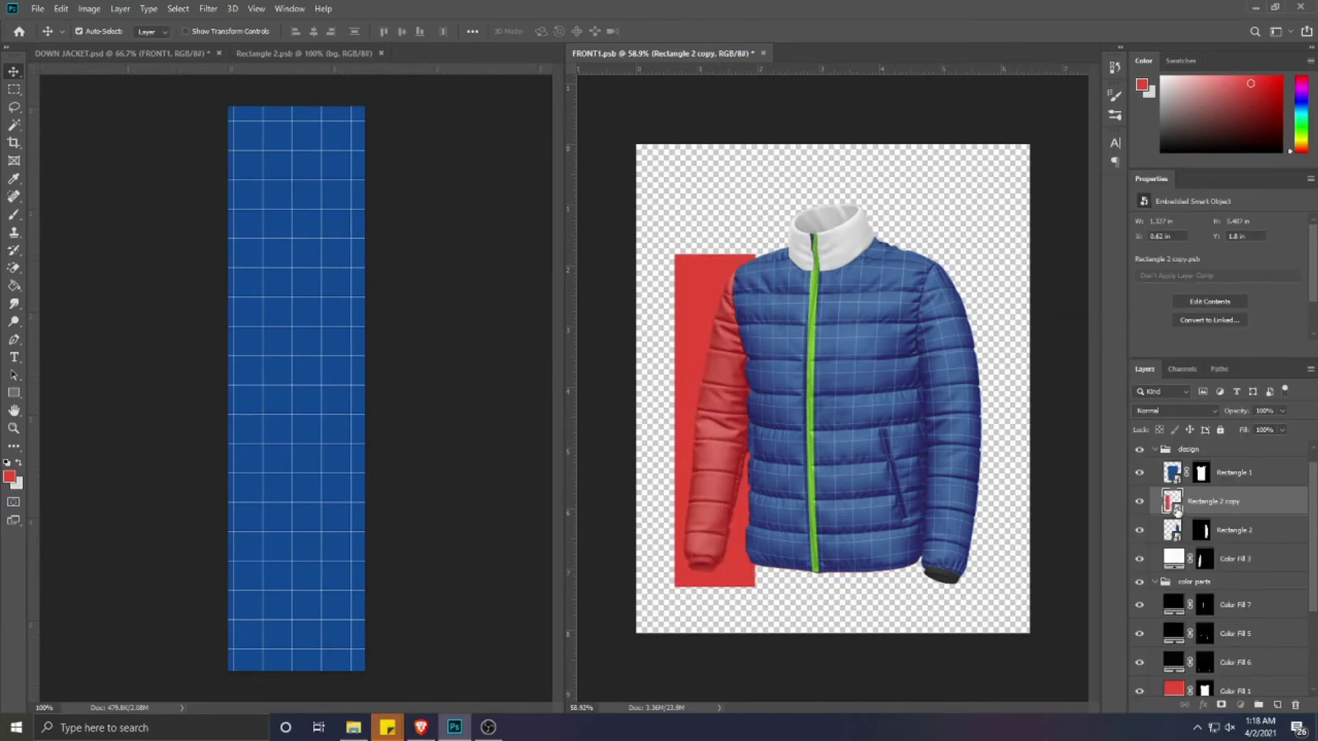
- Copy the bg grid image into the Rectangle 2 copy smart object, save it, and close both sleeve artwork documents
double_click(1175, 506)
click(311, 393)
drag(1127, 441, 720, 393)
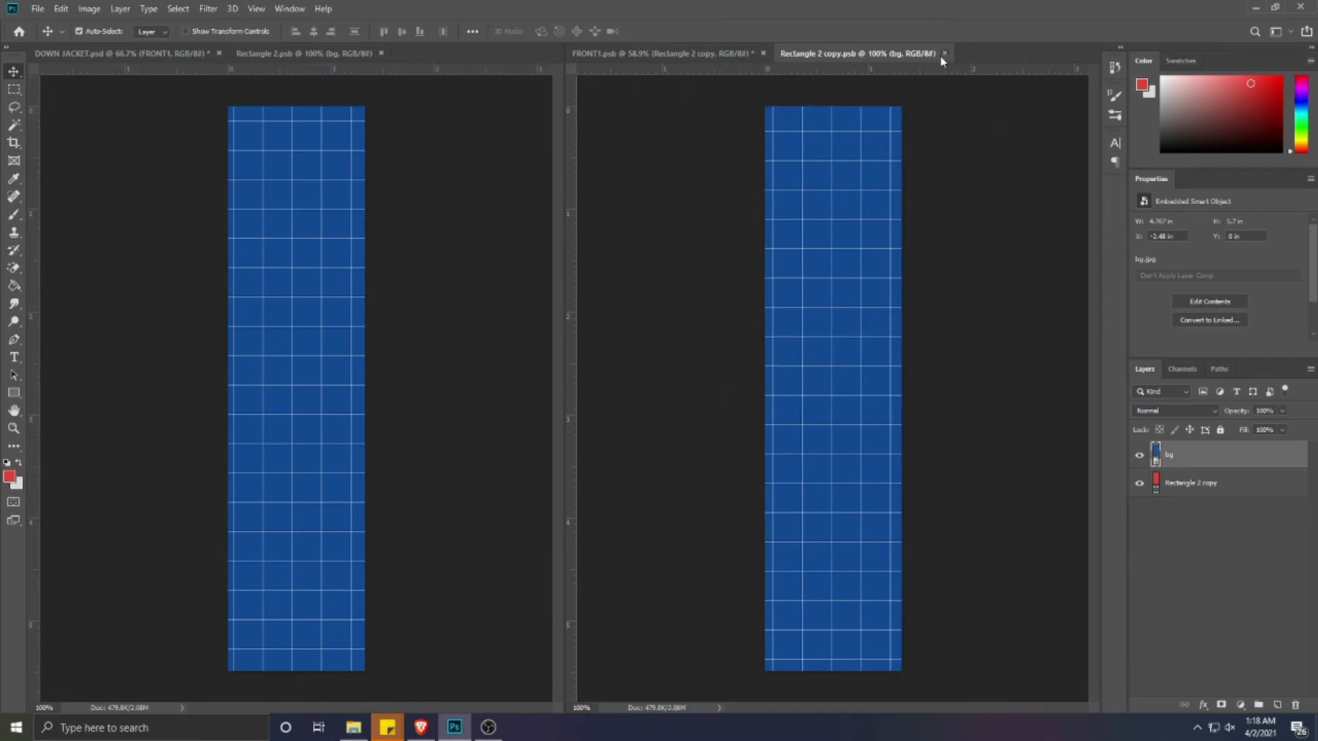
click(944, 53)
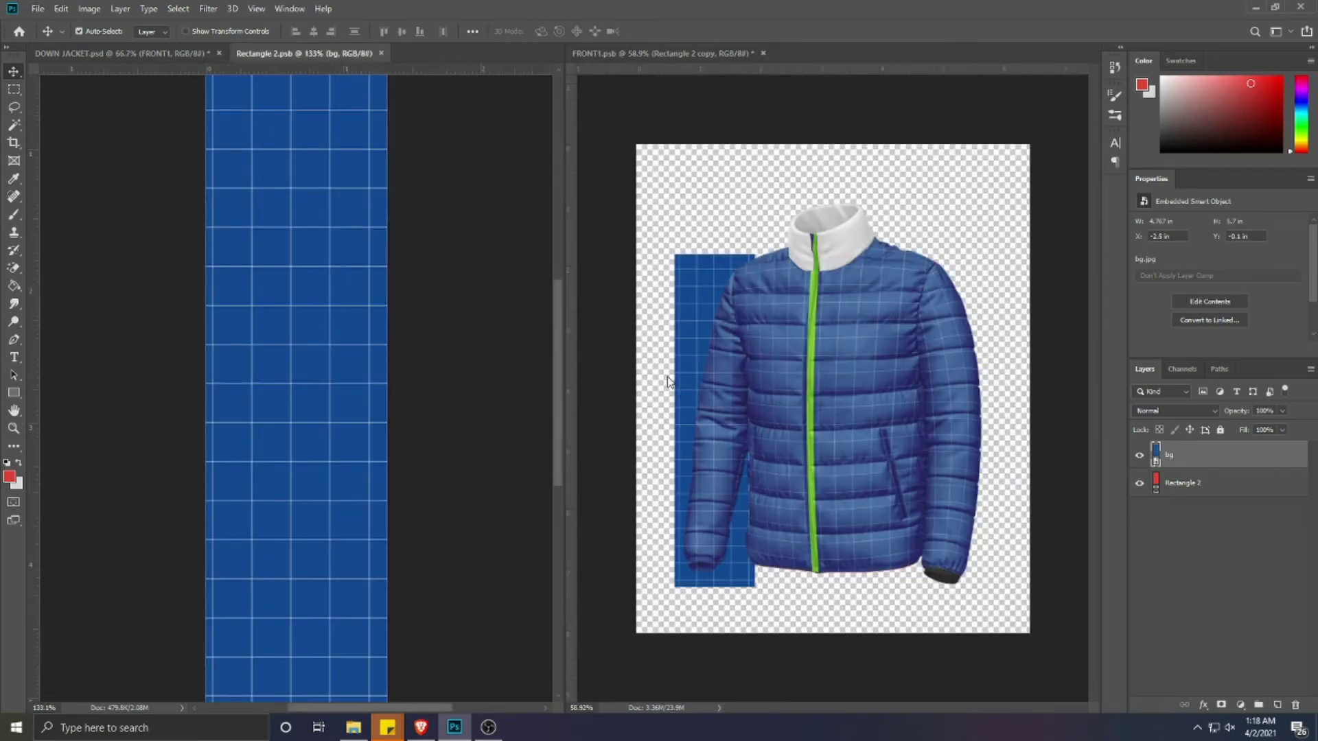
click(689, 374)
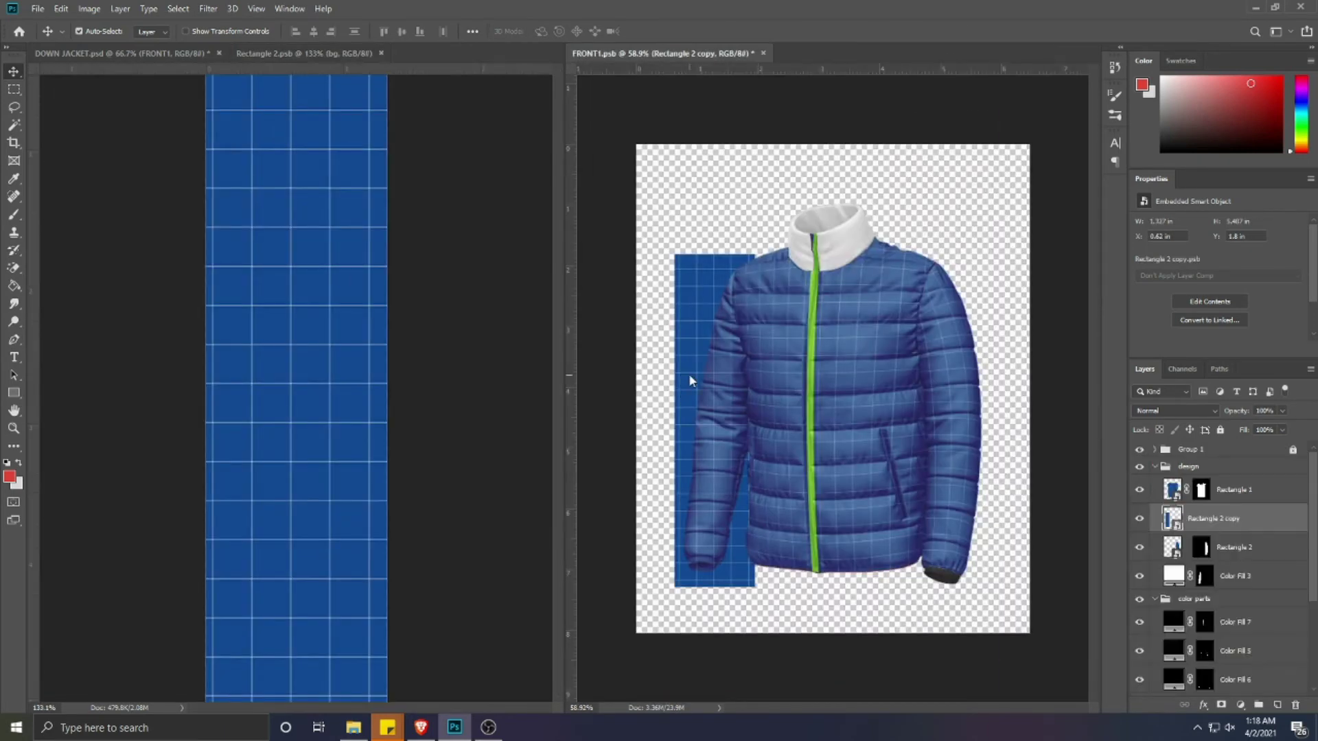
click(380, 53)
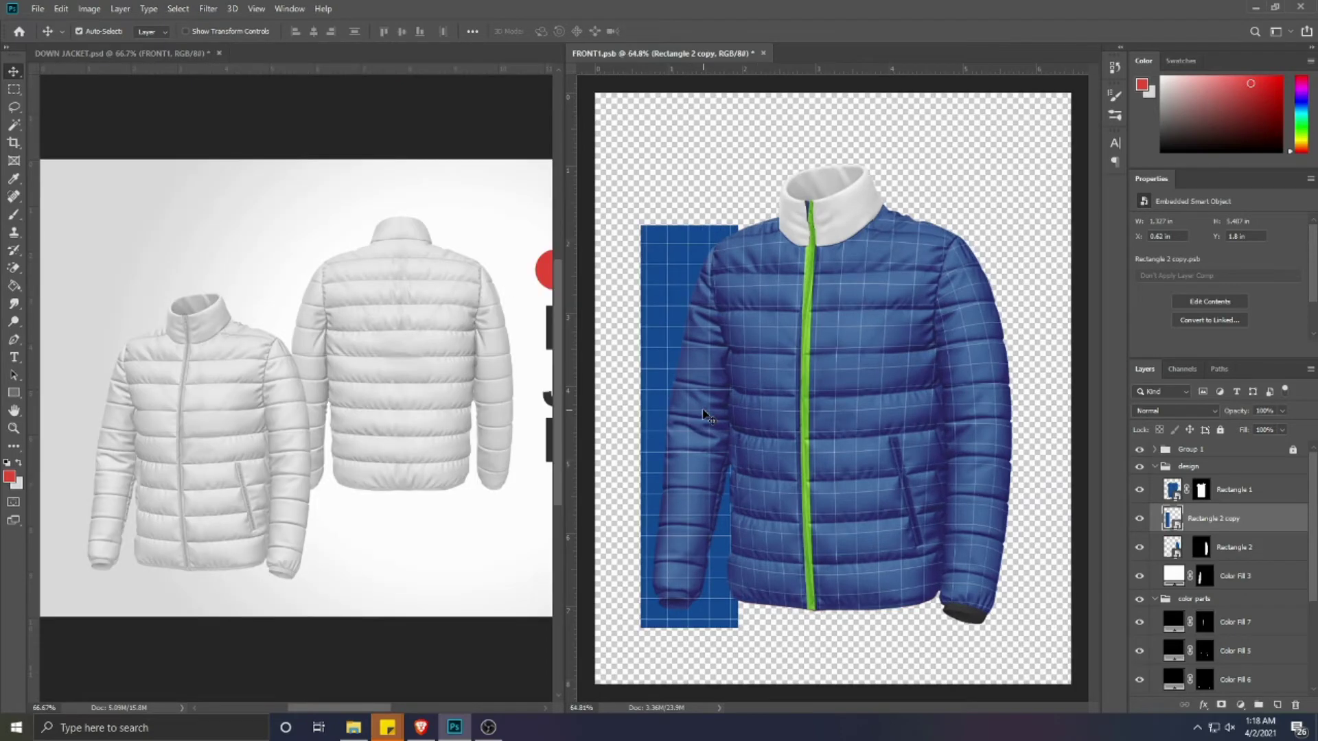
- Warp the Rectangle 2 copy artwork, bringing its upper corners to the left-hand sleeve's shoulder and bending the side curves toward the sleeve
key(ctrl+t)
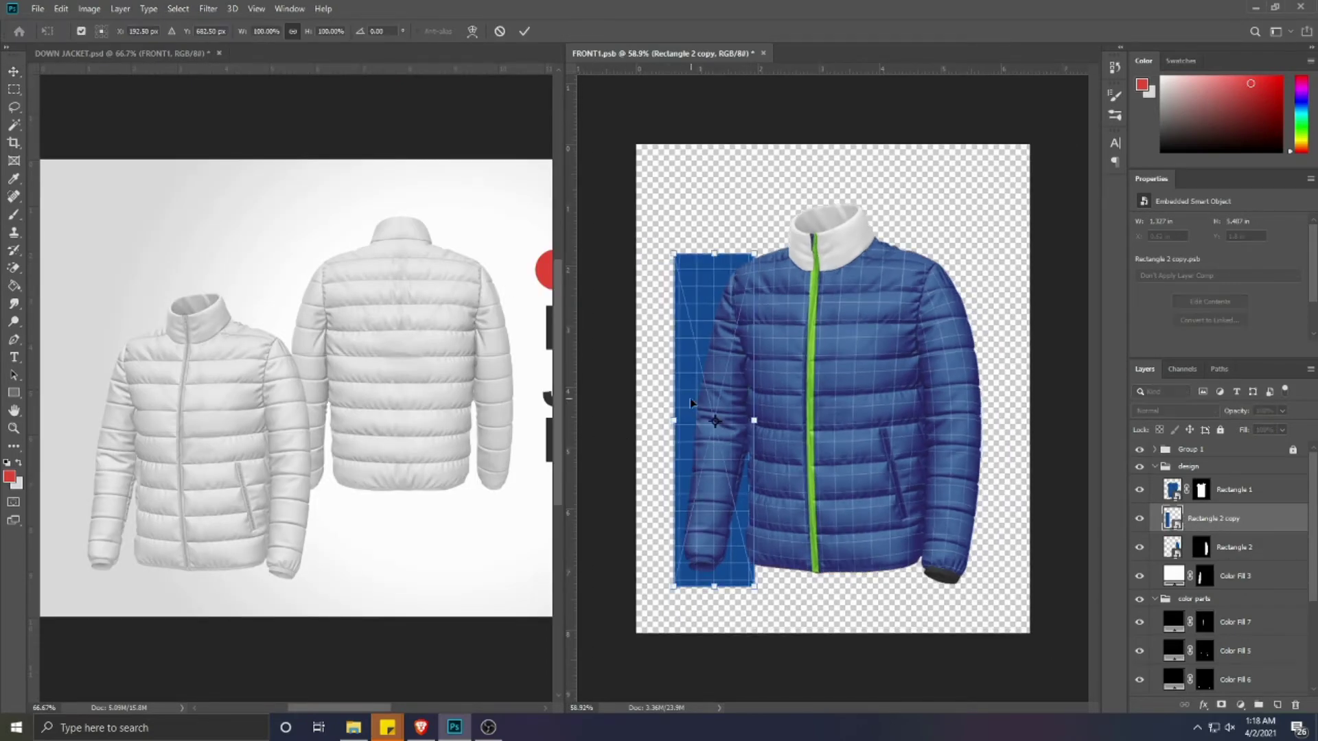
right_click(688, 399)
click(713, 499)
scroll(690, 292, up, 3)
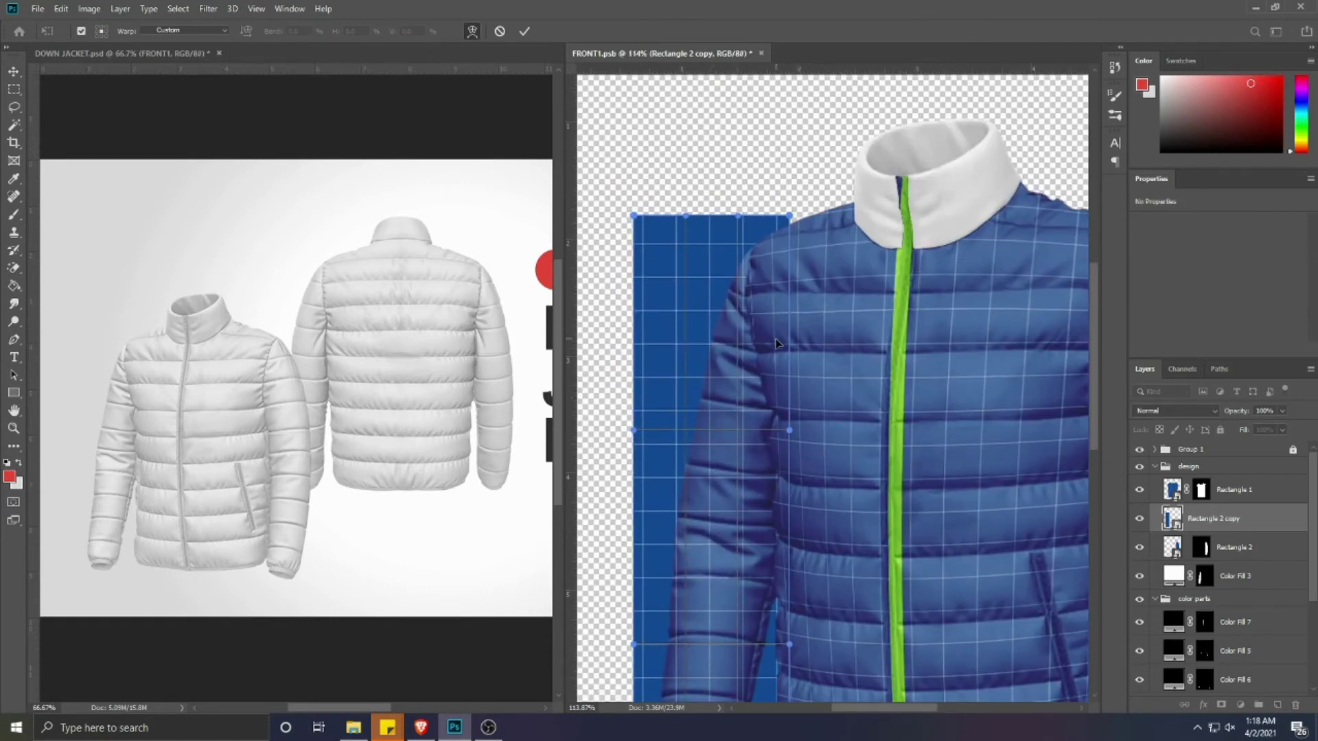
drag(780, 229, 775, 341)
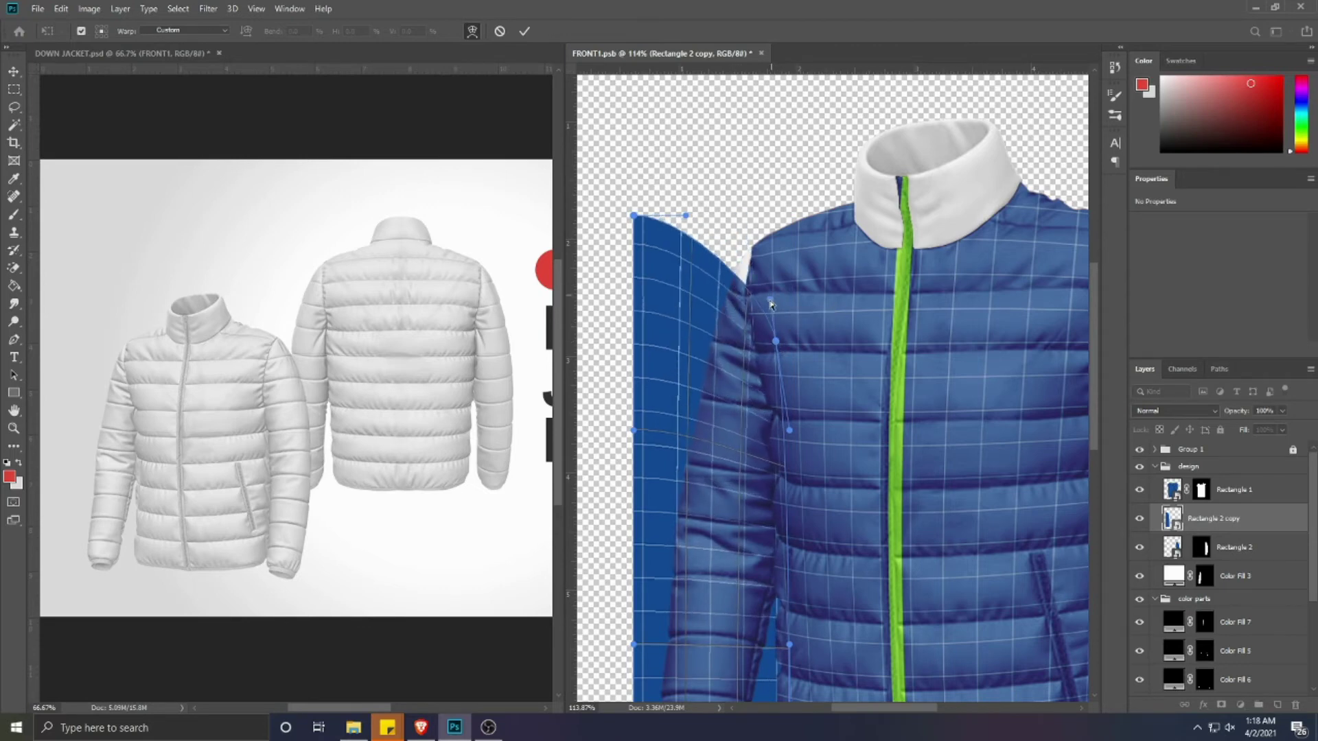
drag(686, 215, 760, 221)
drag(633, 431, 621, 417)
drag(766, 302, 774, 345)
- Pull the artwork's lower warp corners in to the left-hand cuff and narrow the grid along the forearm
scroll(763, 474, down, 3)
scroll(756, 508, down, 4)
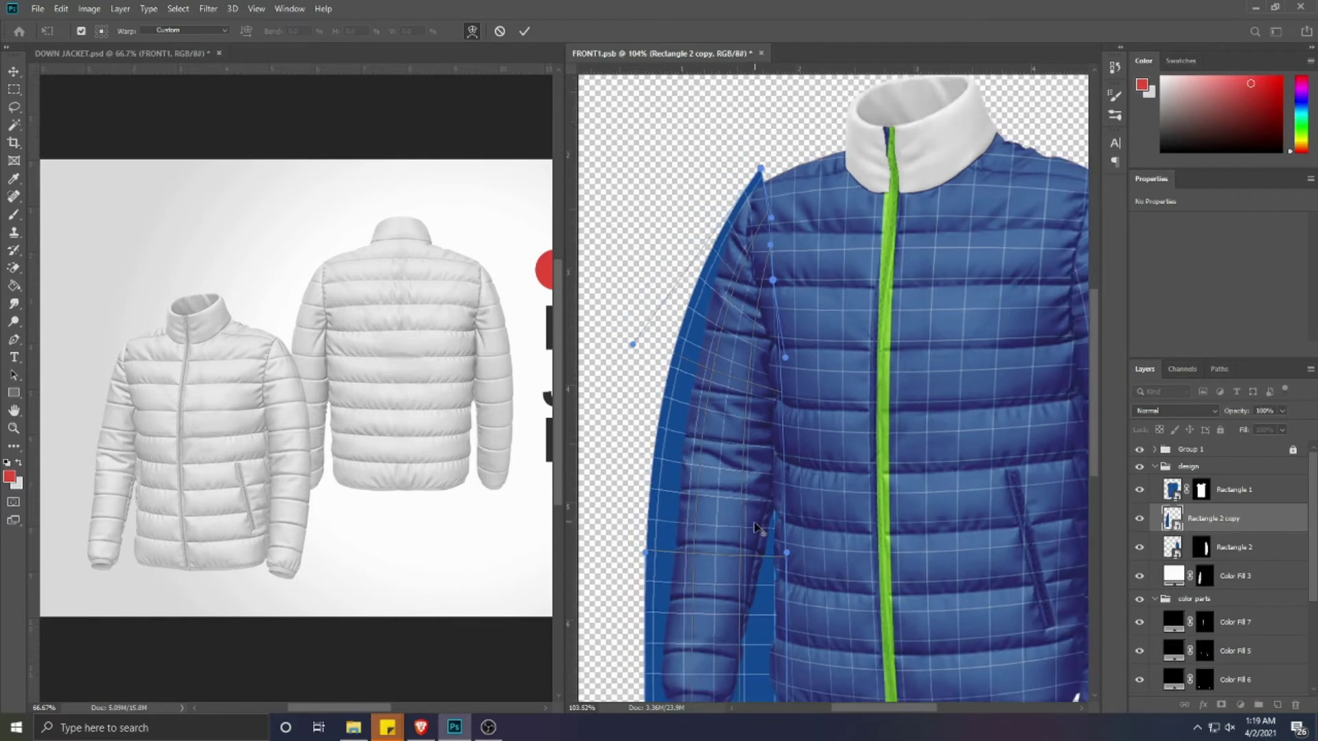
scroll(766, 652, up, 2)
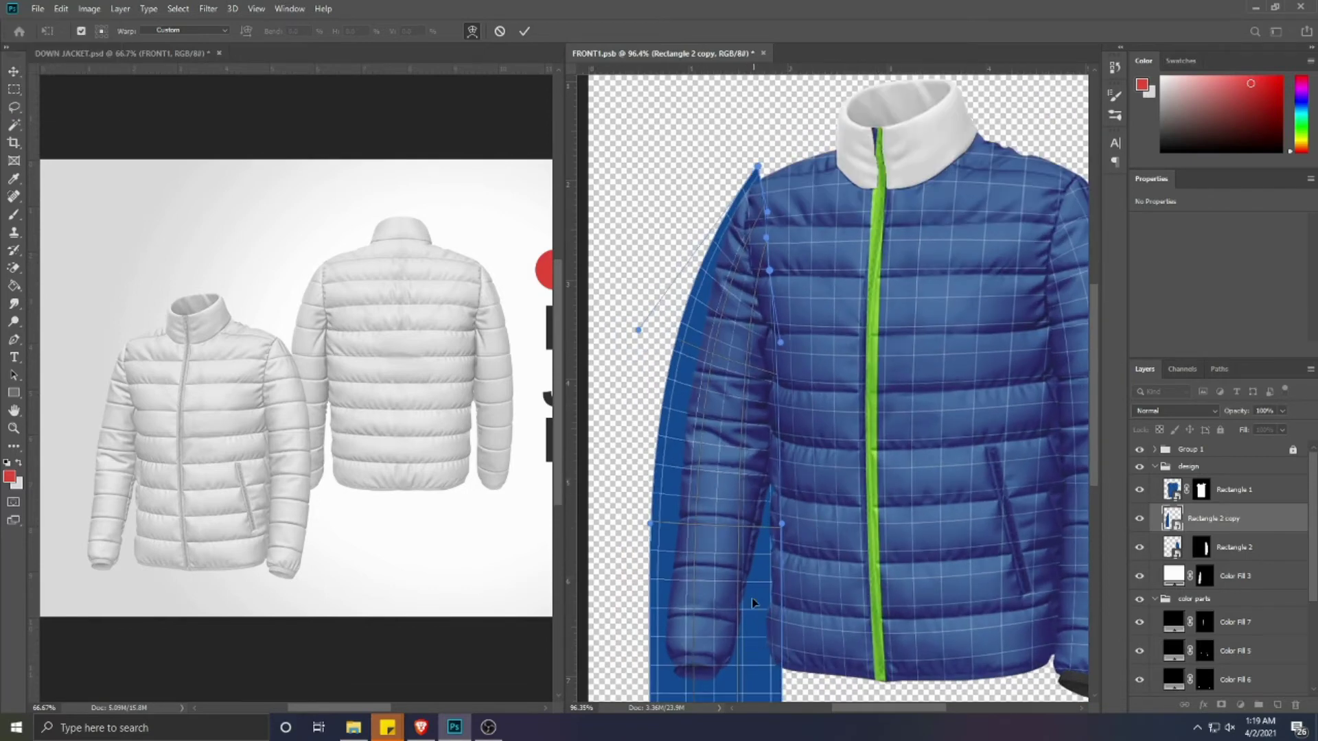
drag(751, 599, 784, 492)
drag(684, 601, 740, 566)
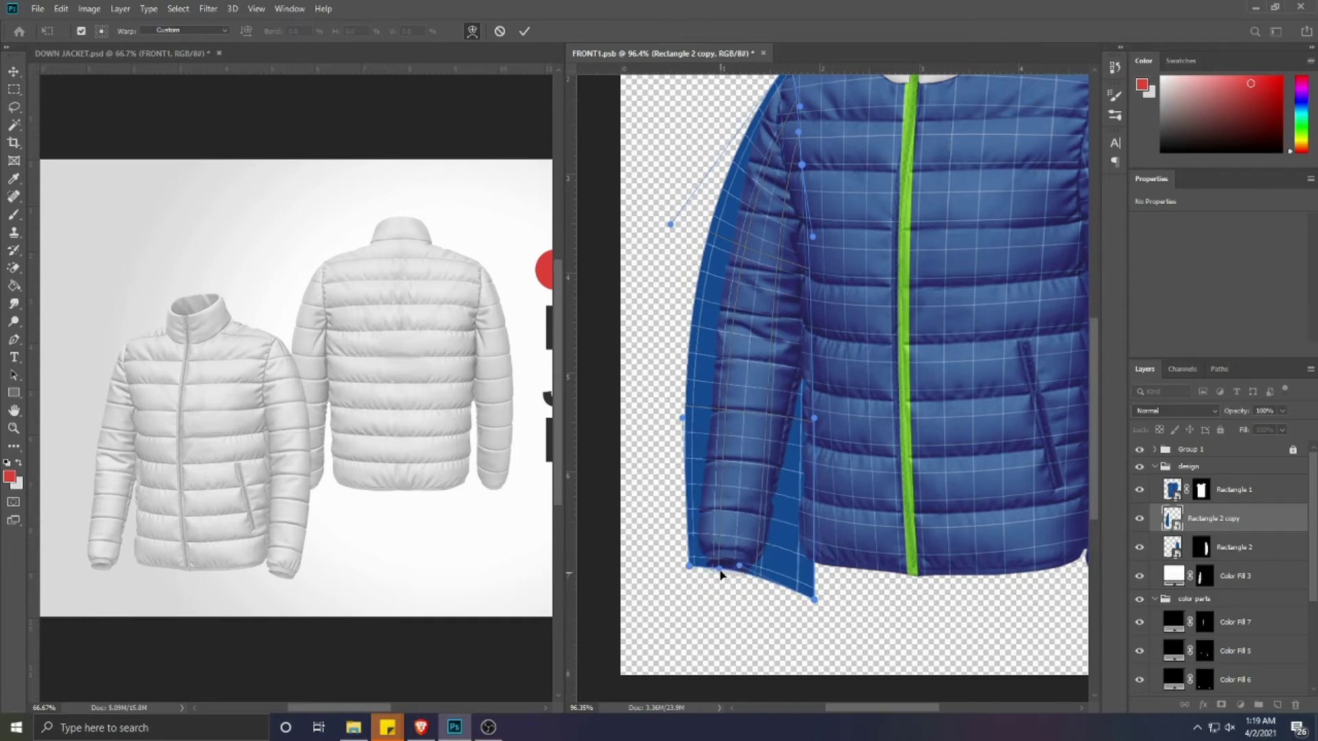
drag(814, 599, 772, 581)
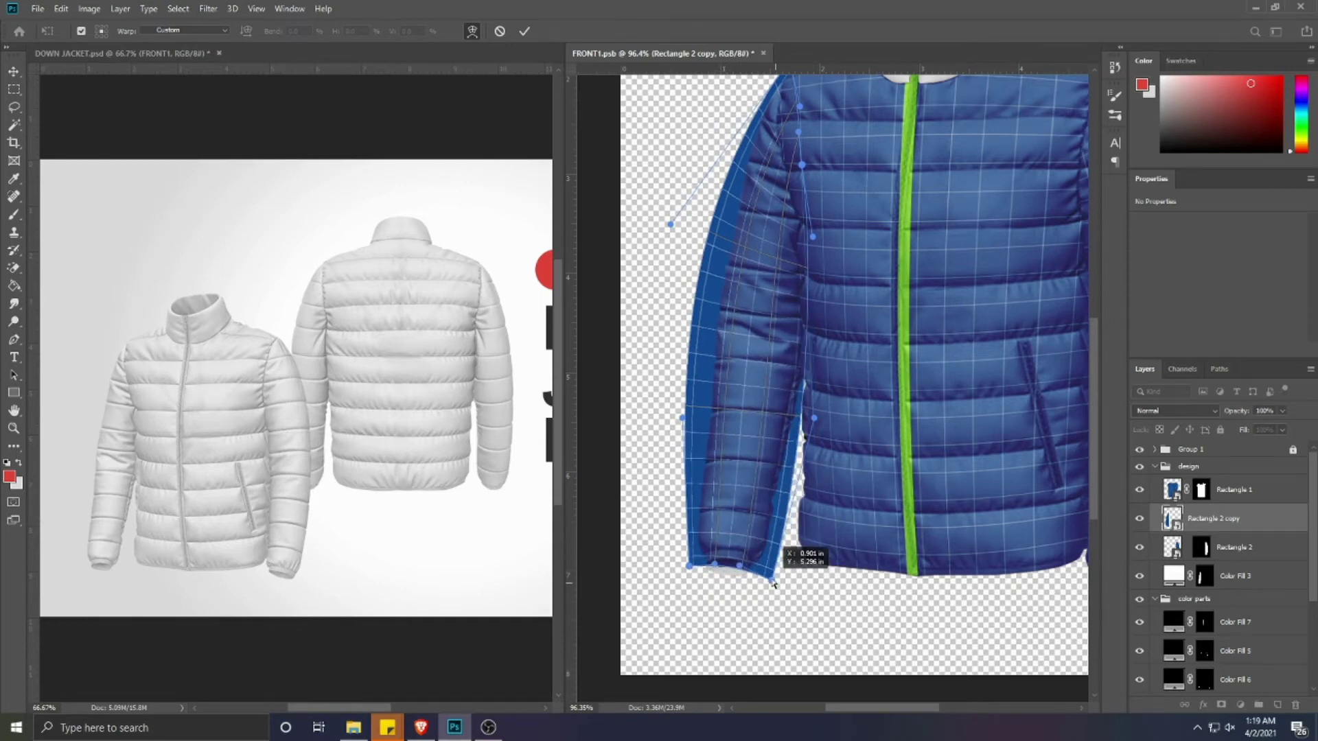
drag(689, 566, 696, 566)
drag(773, 583, 764, 576)
drag(687, 420, 695, 422)
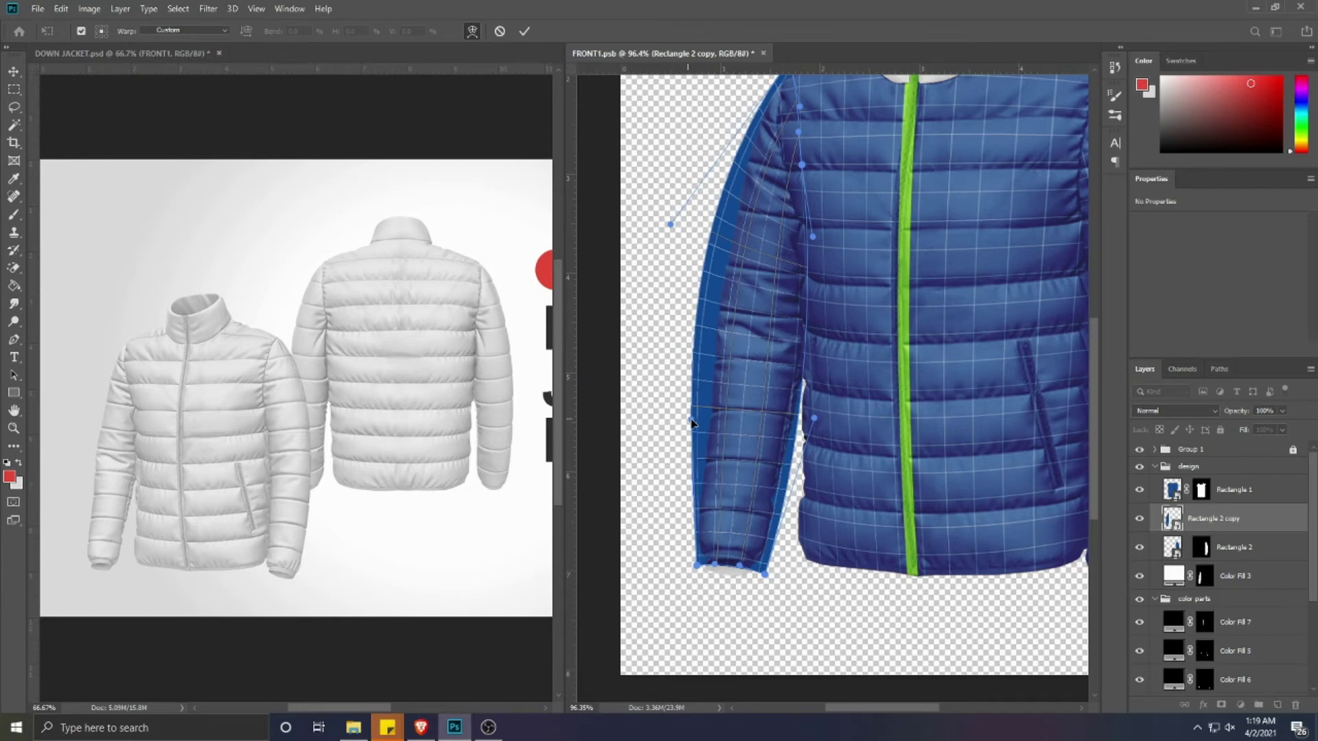
drag(690, 562, 690, 567)
- Tighten the artwork's outer warp curve from shoulder to forearm so it follows the left-hand sleeve outline closely
scroll(691, 379, up, 2)
drag(673, 305, 686, 310)
drag(789, 139, 778, 143)
mouse_move(685, 311)
mouse_down()
mouse_move(697, 295)
mouse_move(699, 316)
mouse_up()
drag(779, 146, 770, 145)
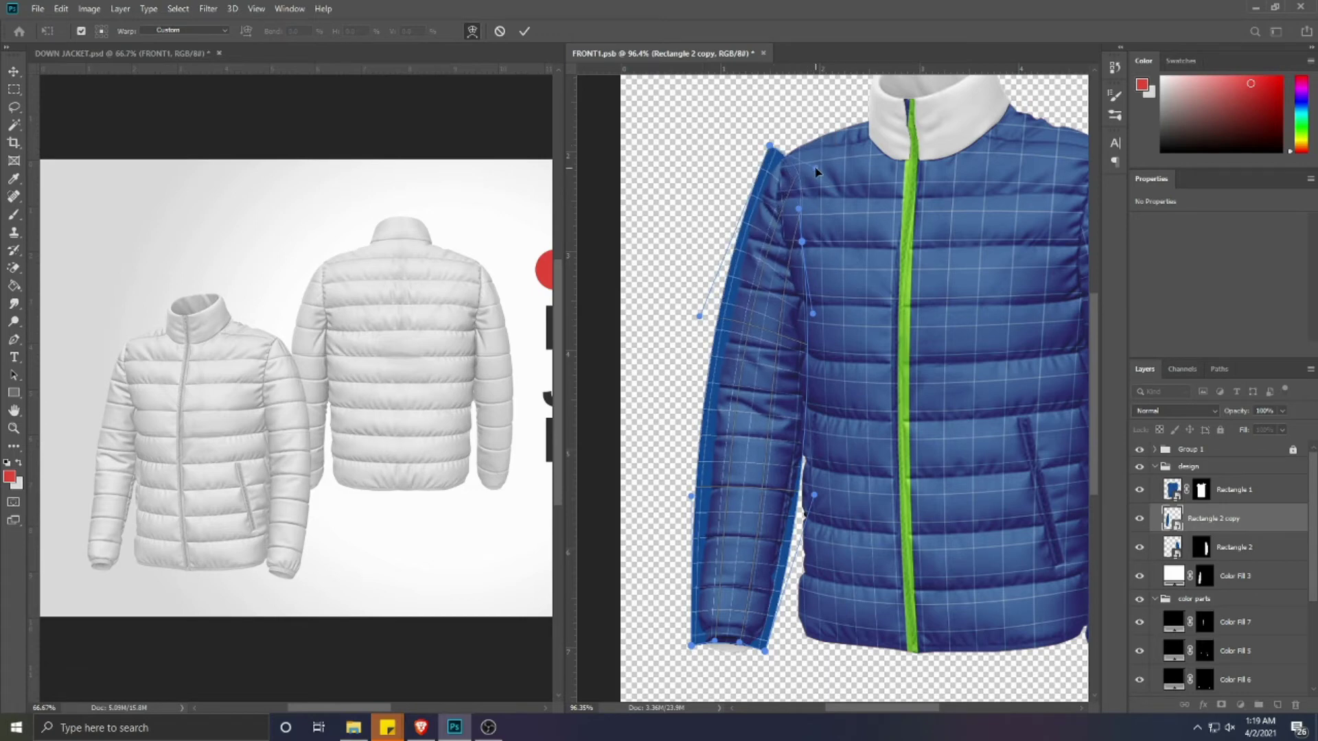
mouse_move(699, 315)
mouse_down()
mouse_move(714, 329)
mouse_move(706, 322)
mouse_up()
drag(690, 497, 818, 494)
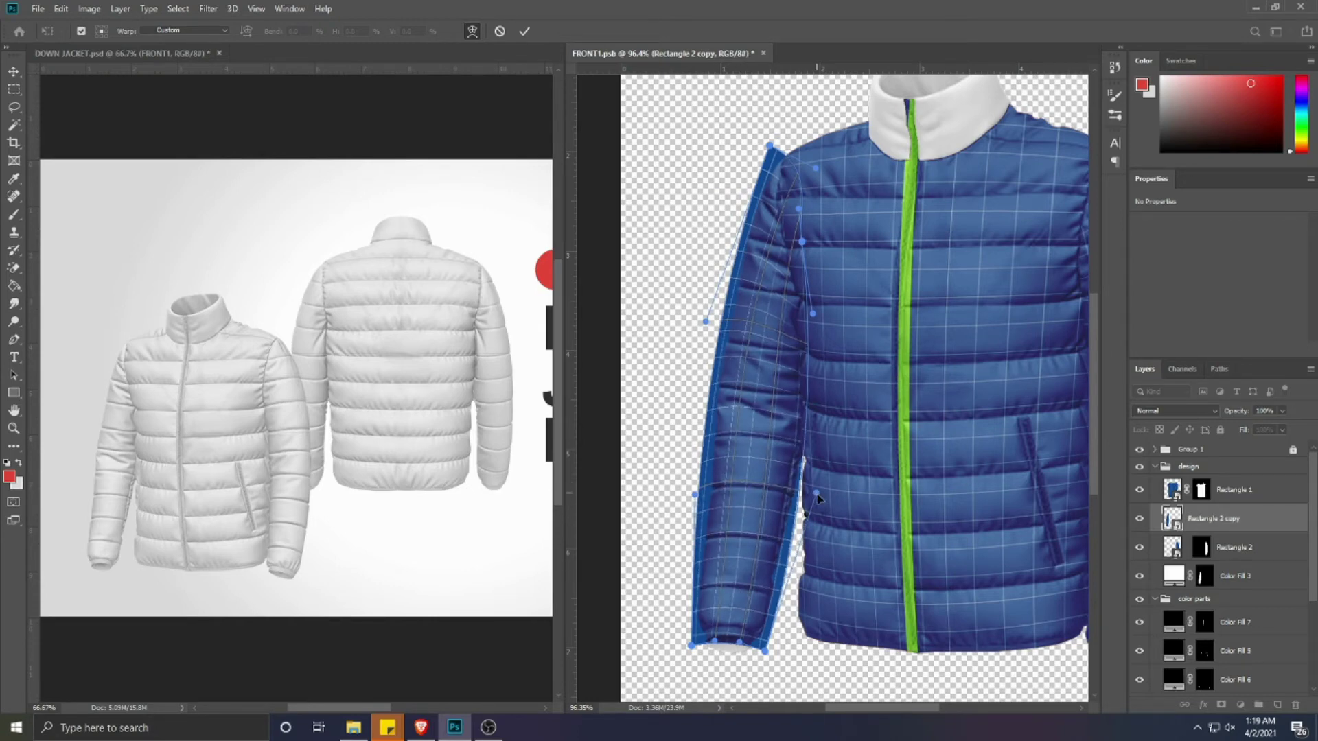
drag(692, 494, 696, 488)
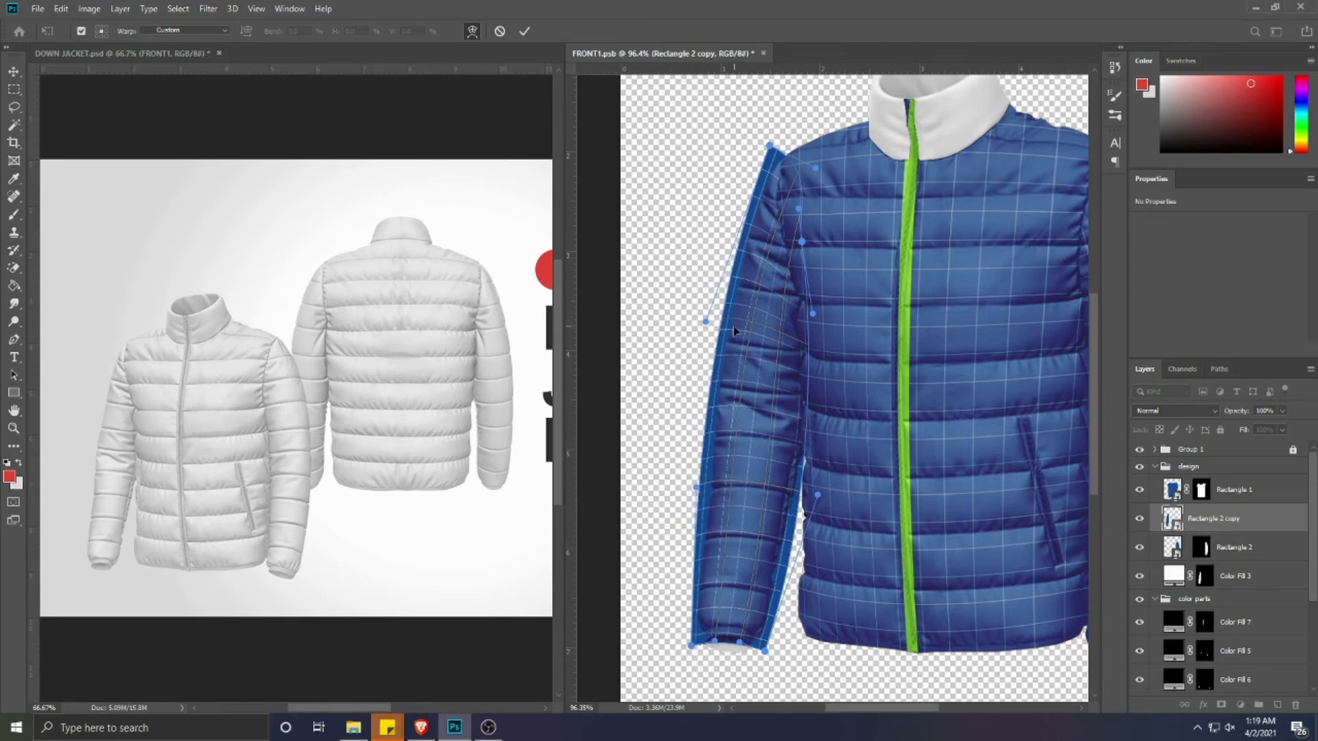
- Fine-tune the left-hand sleeve's warp at the armhole, inner edge and elbow, and apply the transform
drag(735, 334, 733, 338)
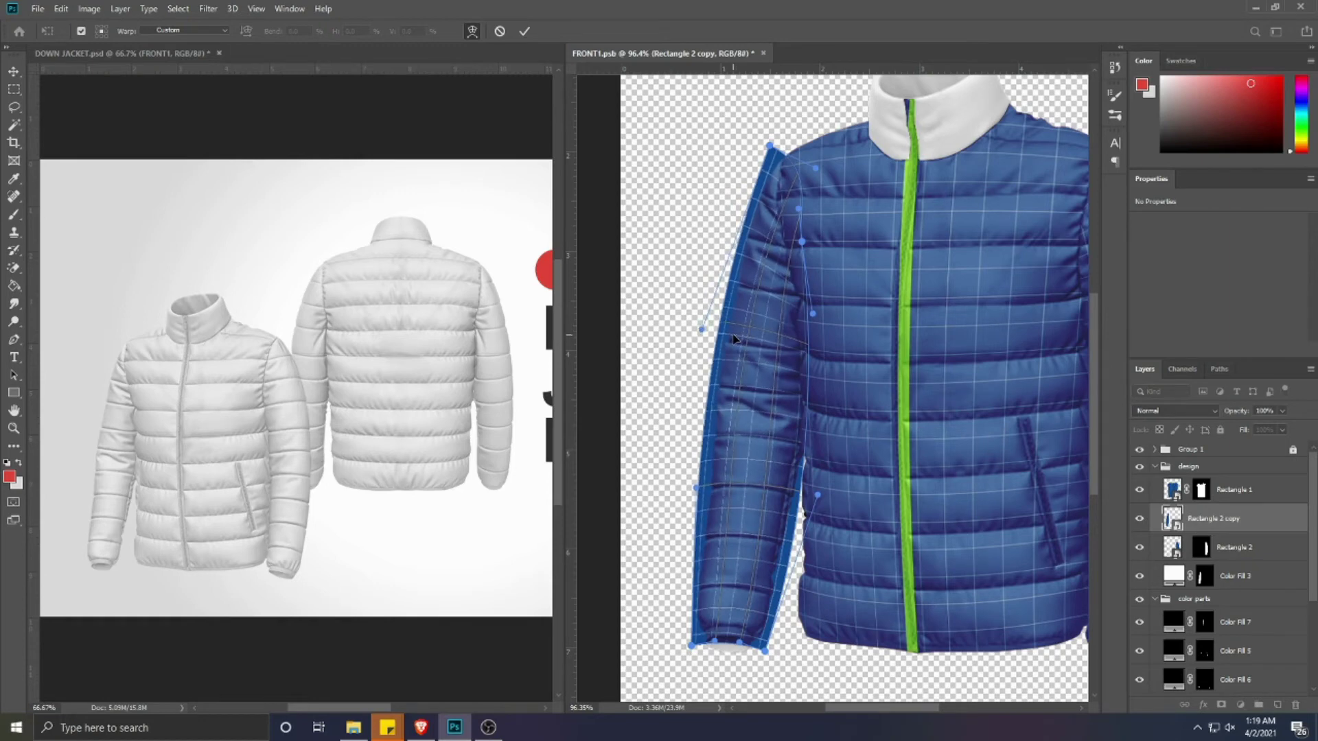
drag(729, 286, 732, 293)
drag(797, 209, 799, 188)
drag(803, 241, 806, 232)
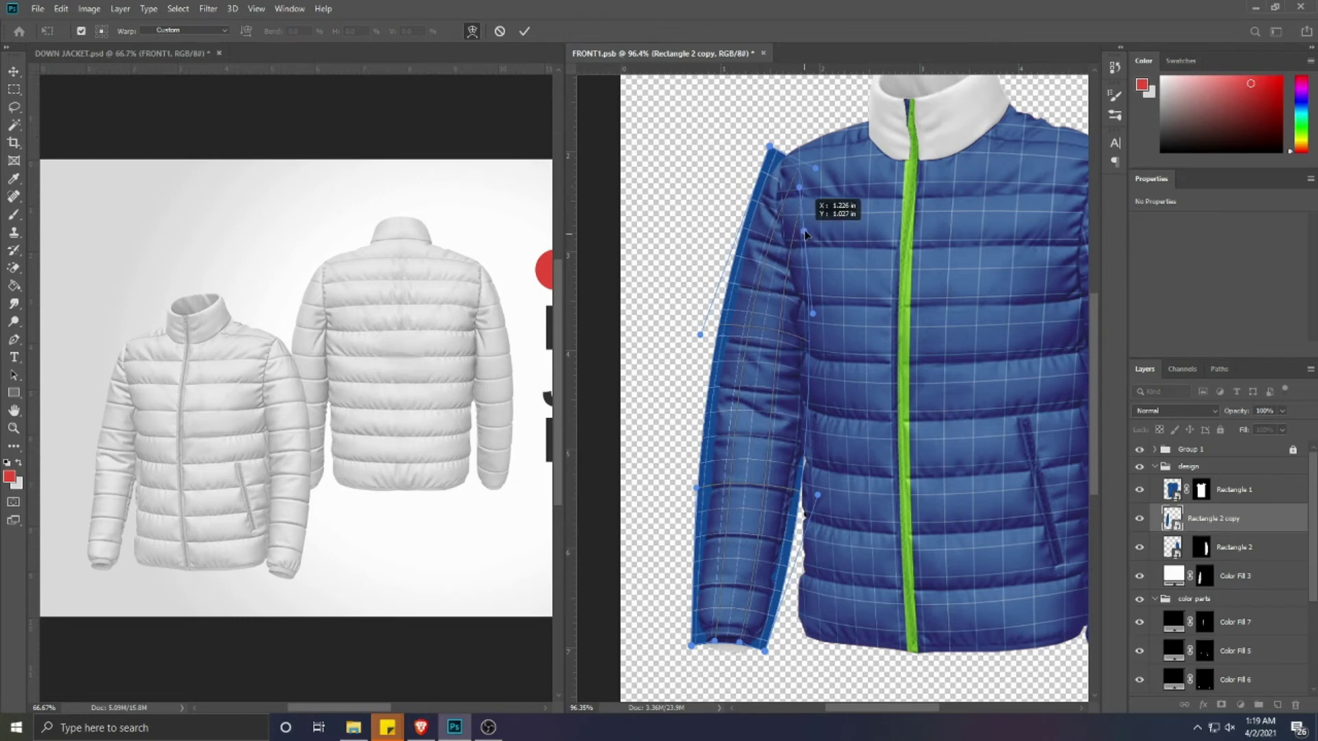
drag(812, 315, 816, 303)
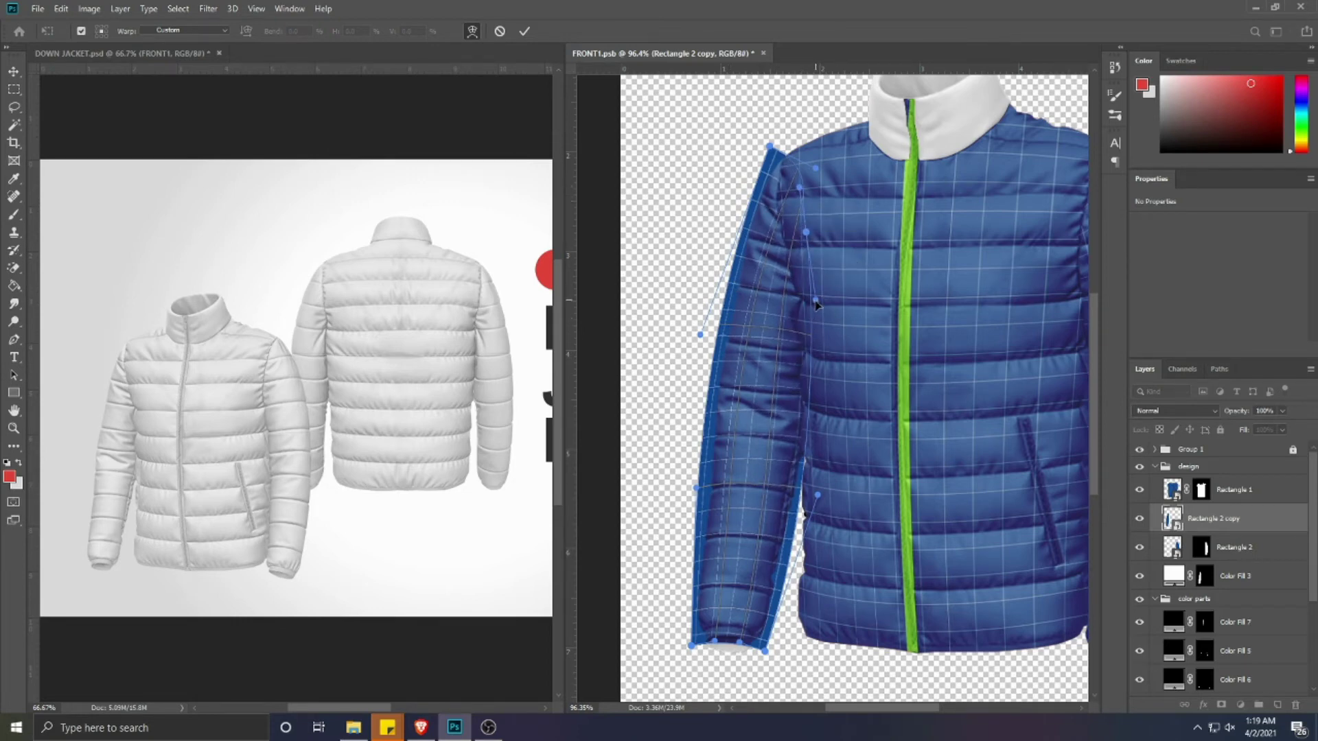
drag(799, 468, 799, 469)
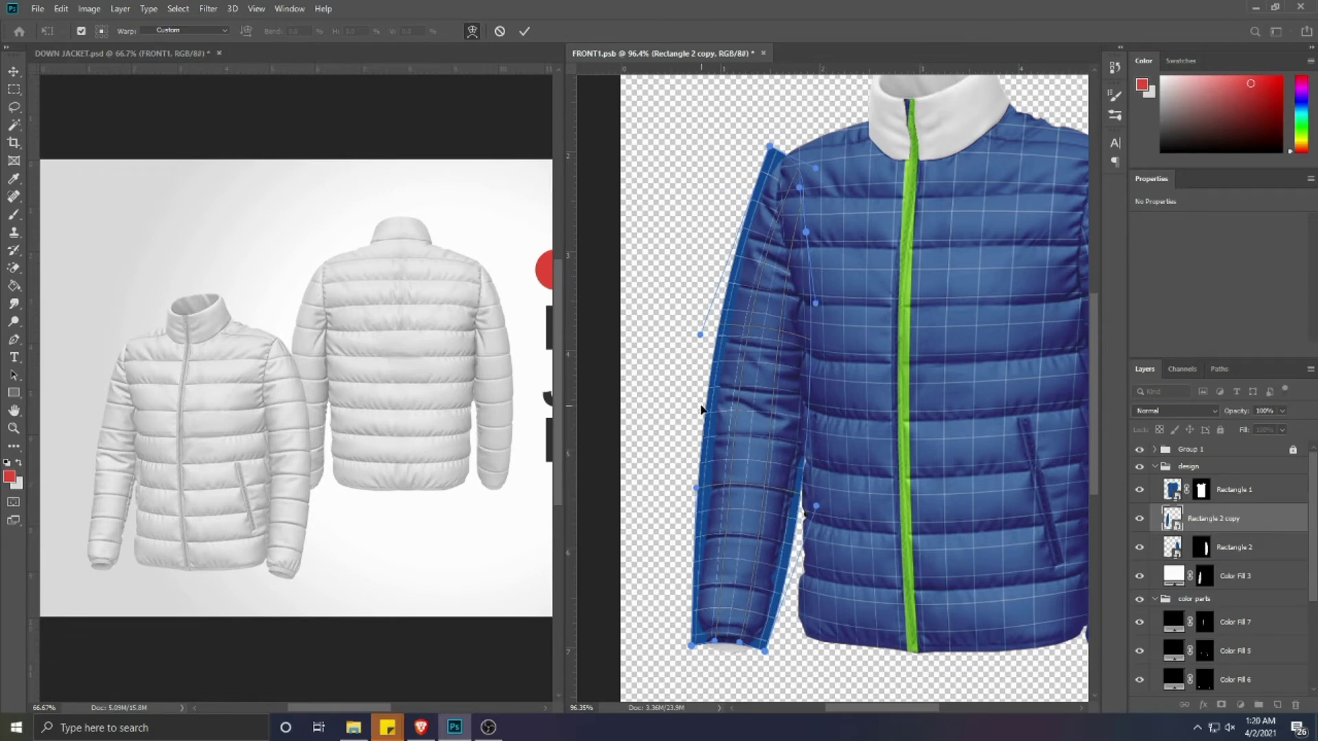
mouse_move(714, 396)
mouse_down()
mouse_move(694, 391)
mouse_move(718, 388)
mouse_up()
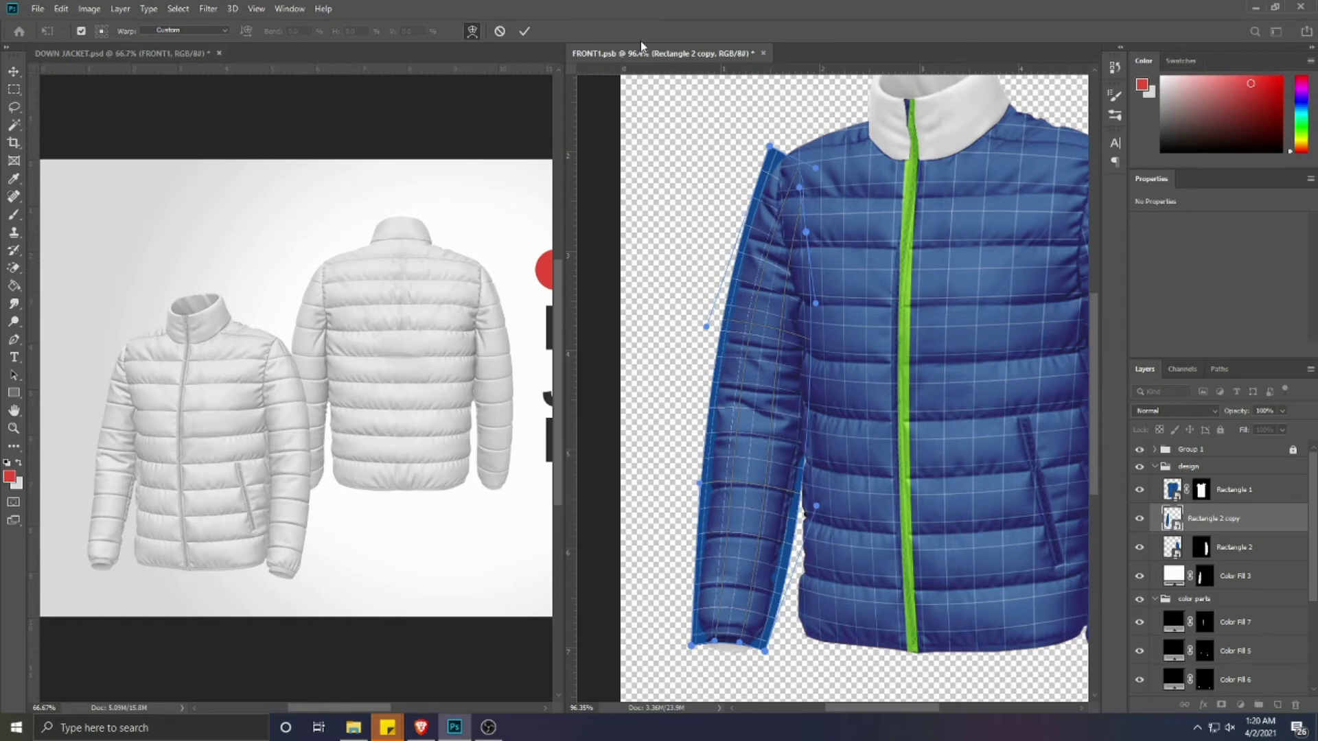
click(522, 32)
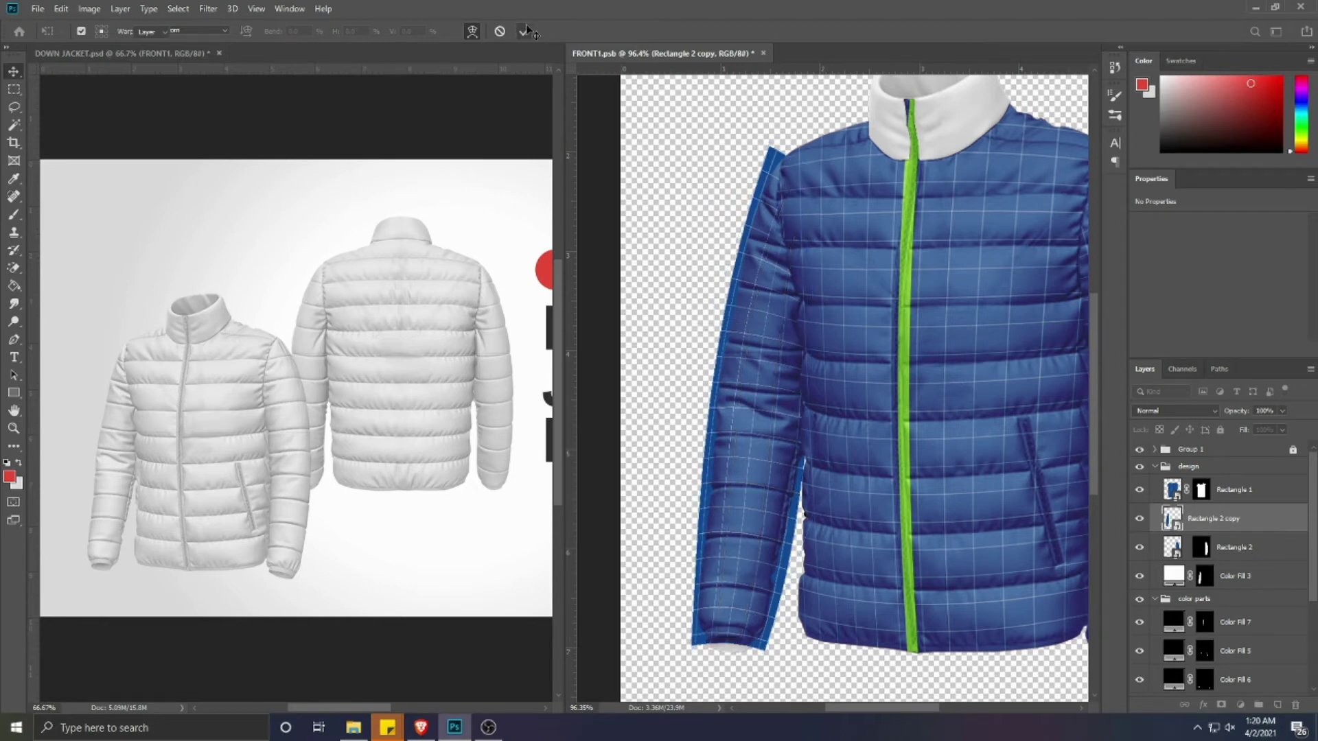
- Mask Rectangle 2 copy to the sleeve shape taken from the Color Fill 3 mask, and delete the Color Fill 3 layer
ctrl+click(1201, 580)
click(1221, 705)
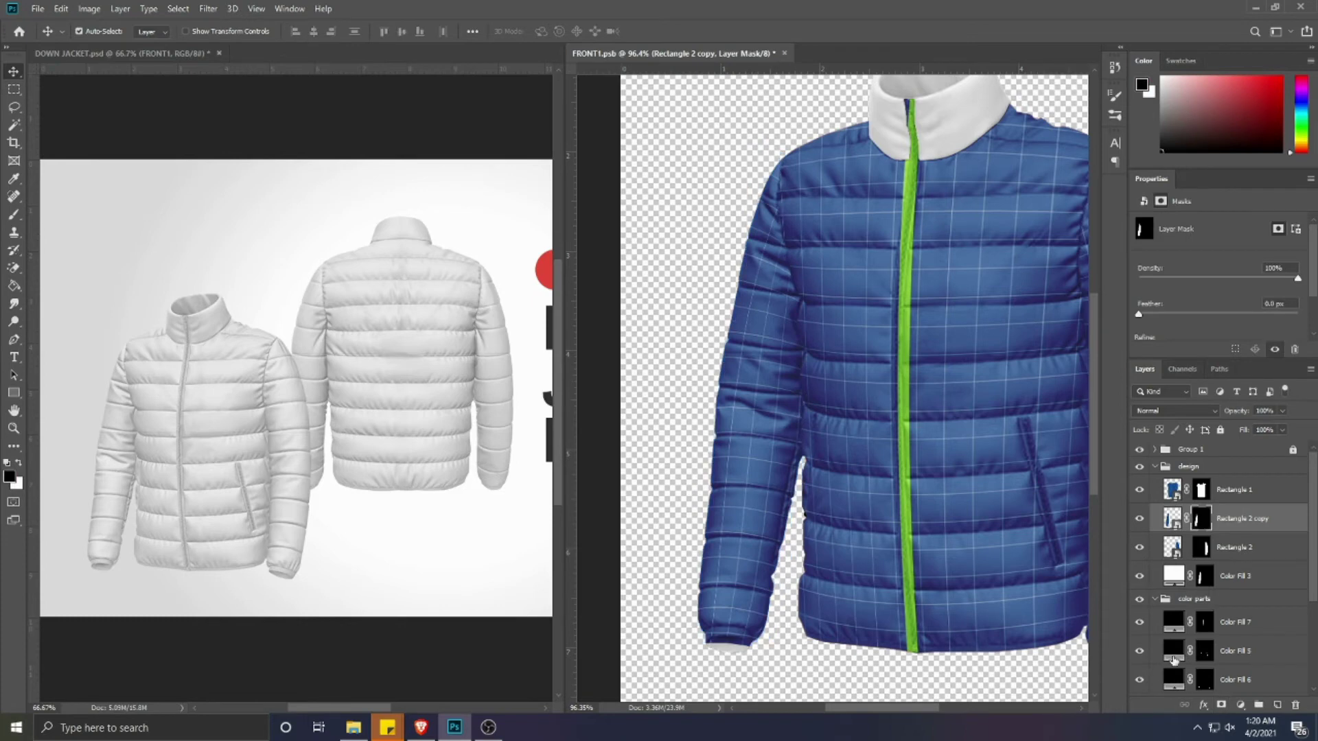
click(1239, 551)
click(1237, 585)
key(Delete)
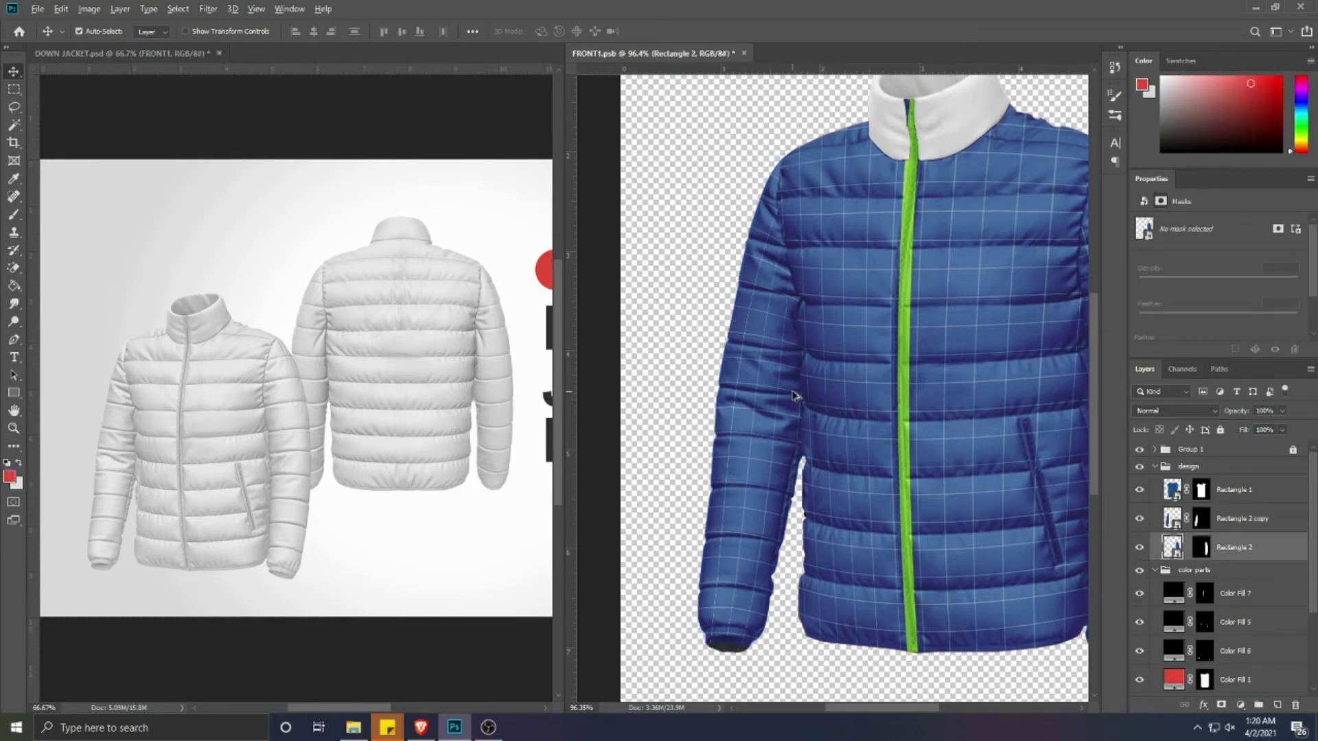
scroll(793, 395, down, 2)
scroll(795, 206, up, 5)
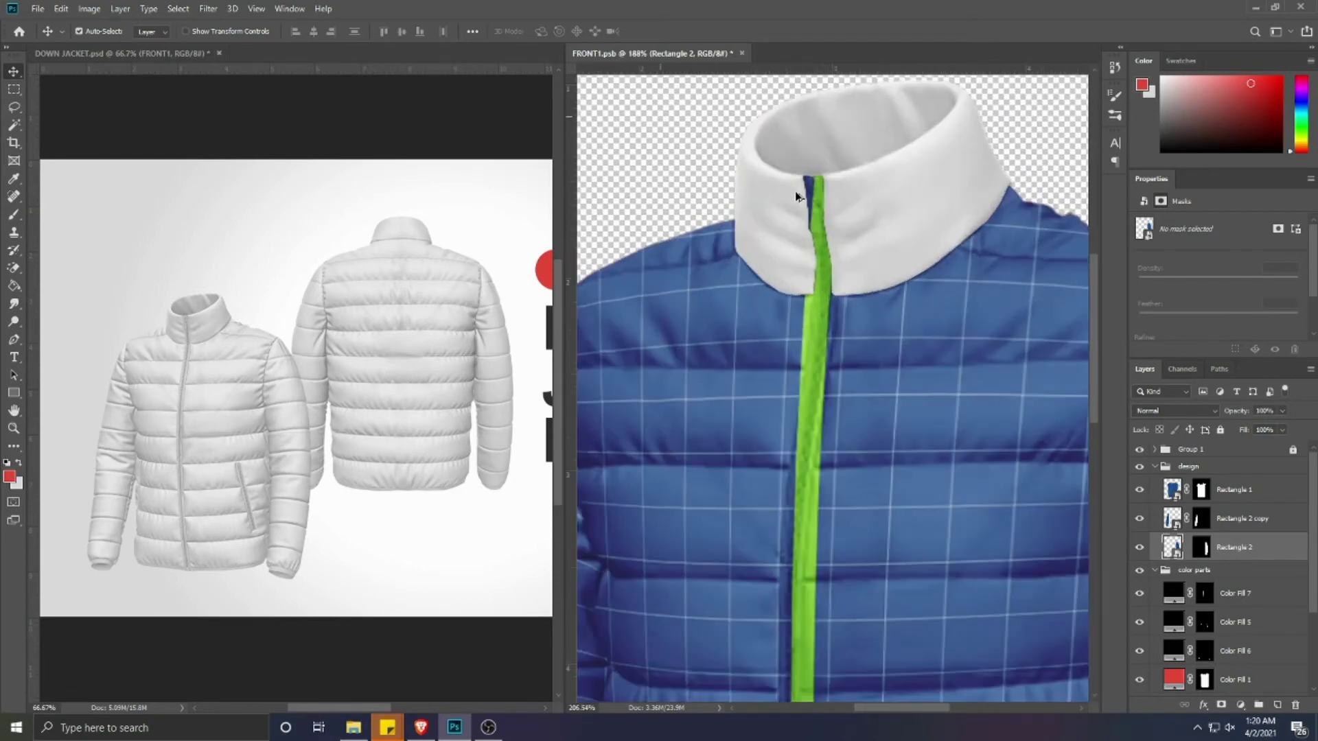
scroll(792, 213, down, 4)
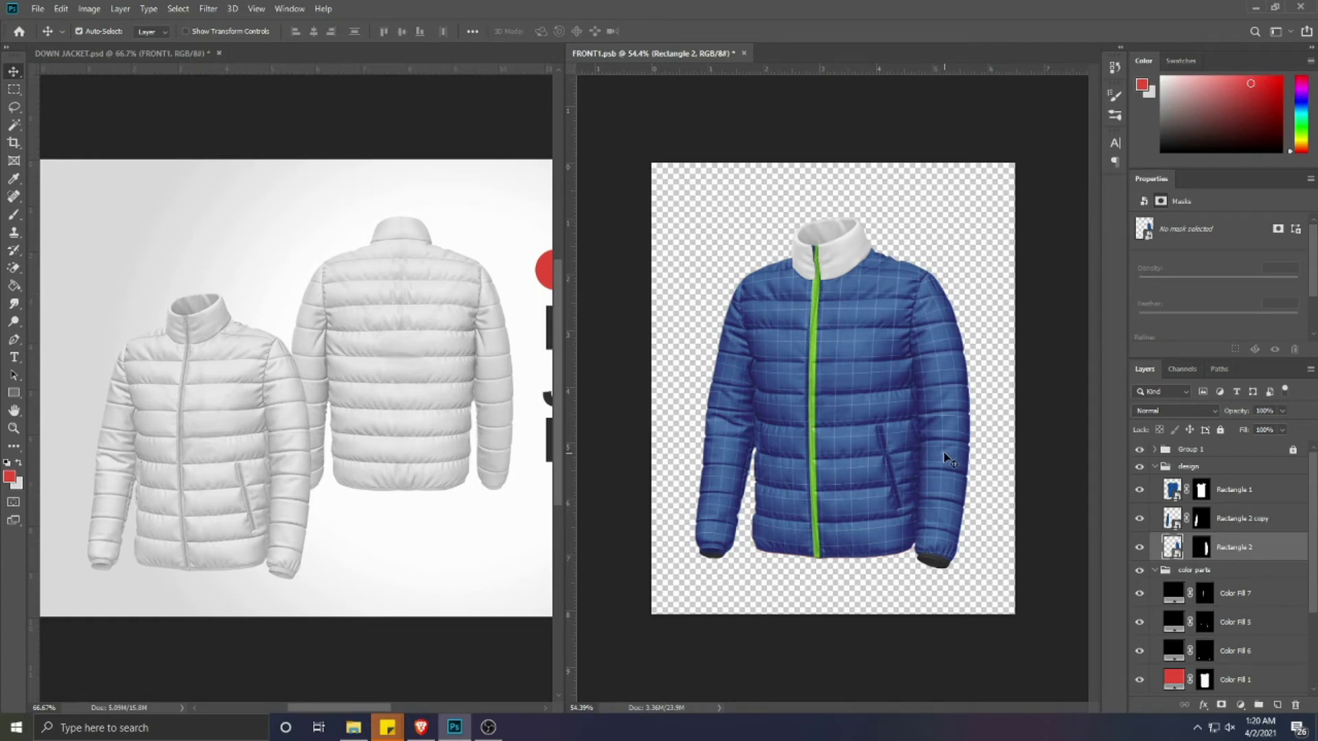
click(839, 252)
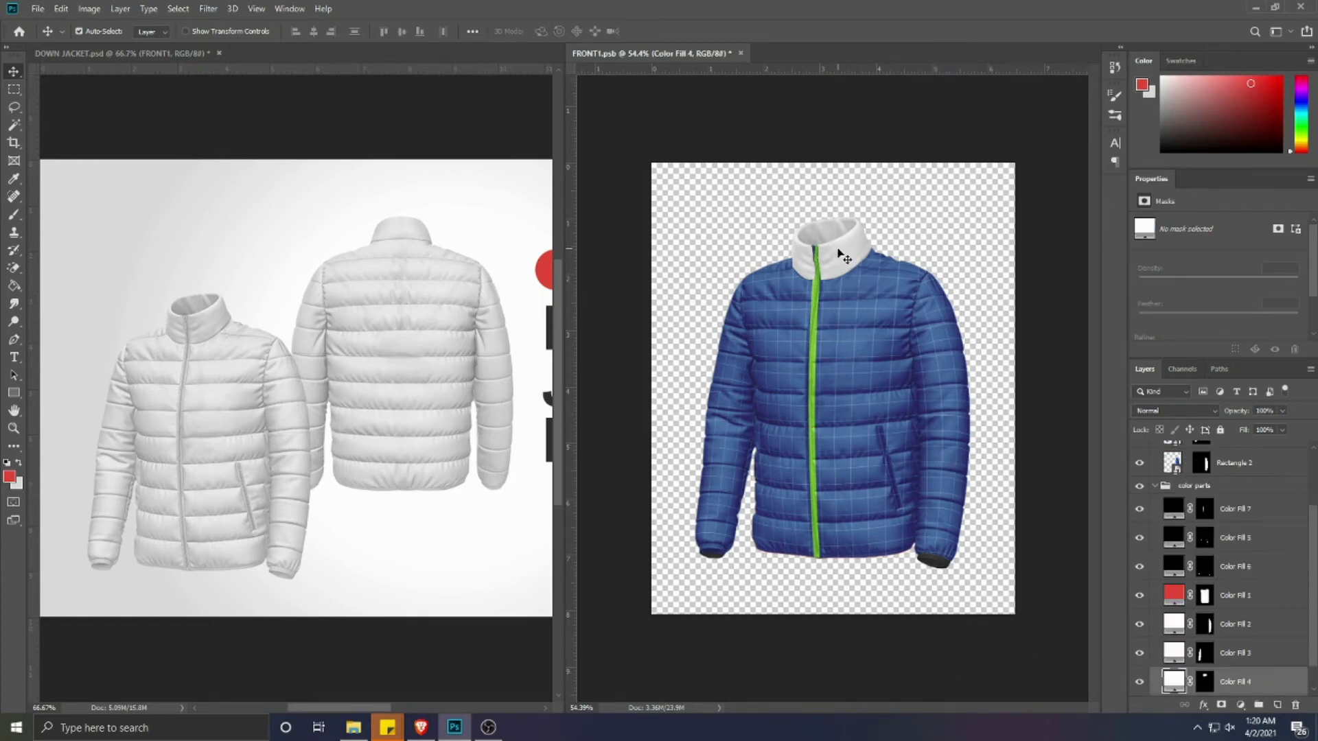
click(13, 393)
scroll(789, 268, up, 4)
scroll(777, 266, up, 2)
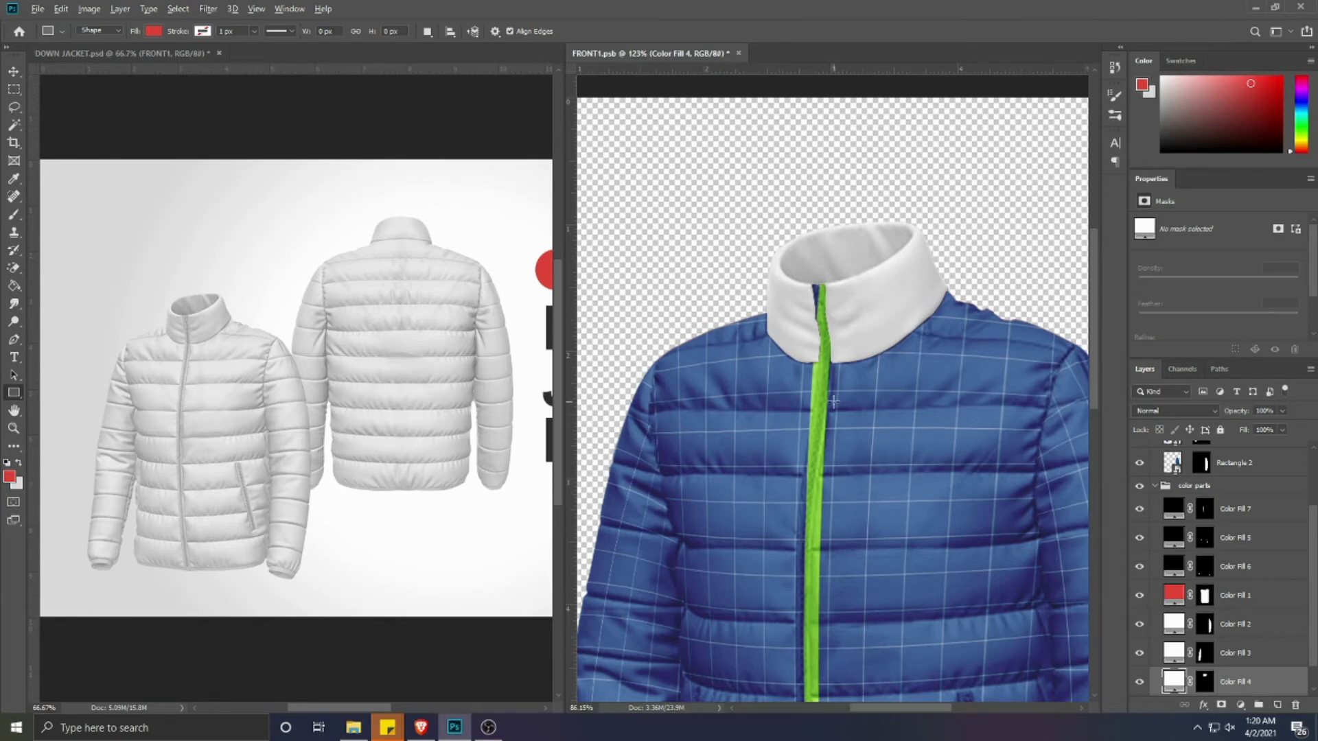
scroll(835, 399, down, 5)
key(v)
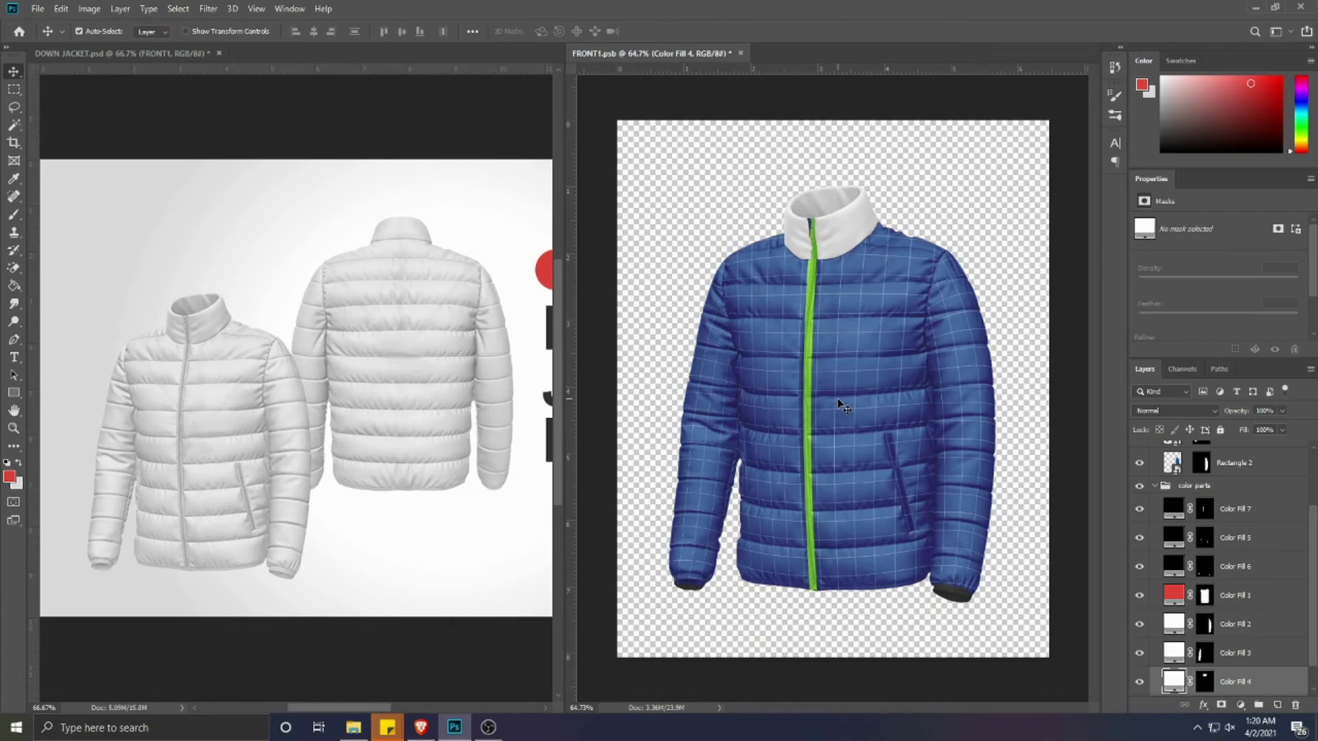
- Save the FRONT1 contents with the artwork applied, and collapse and hide the design group
click(838, 404)
key(ctrl+s)
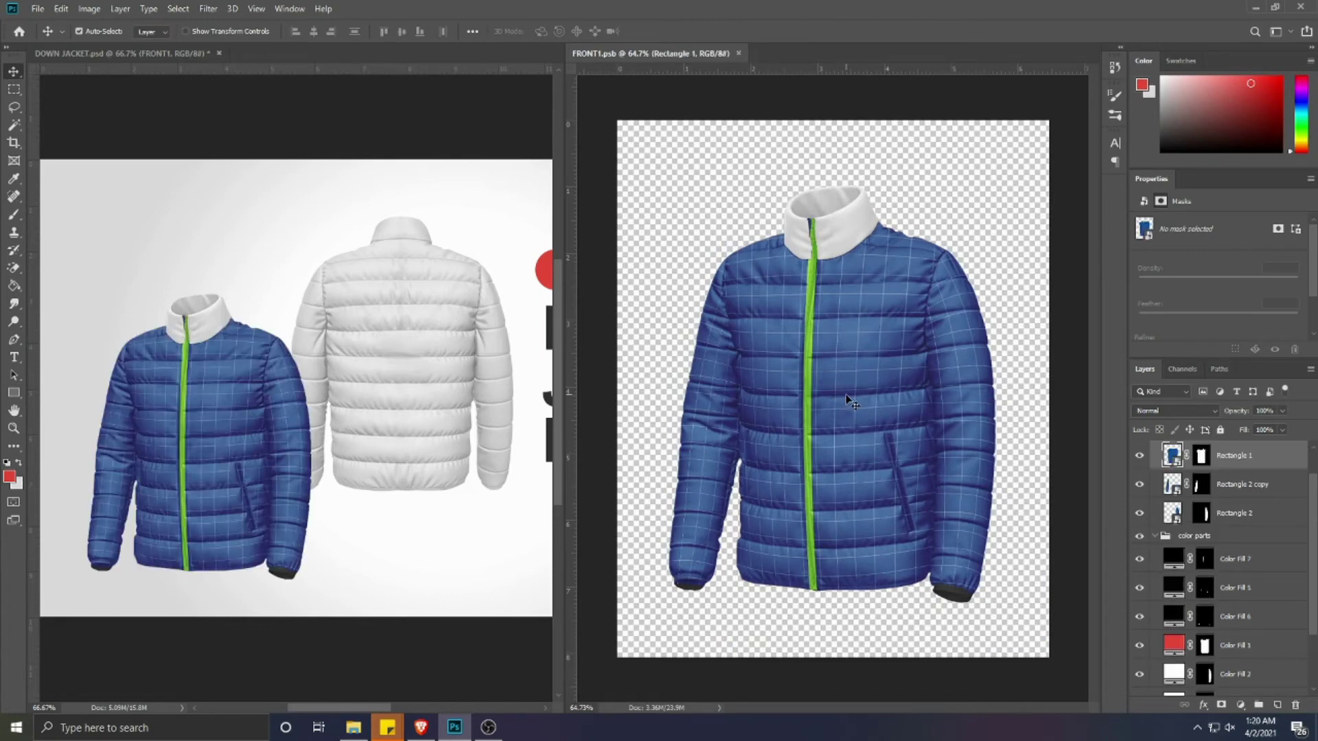
scroll(1178, 502, up, 1)
click(1181, 472)
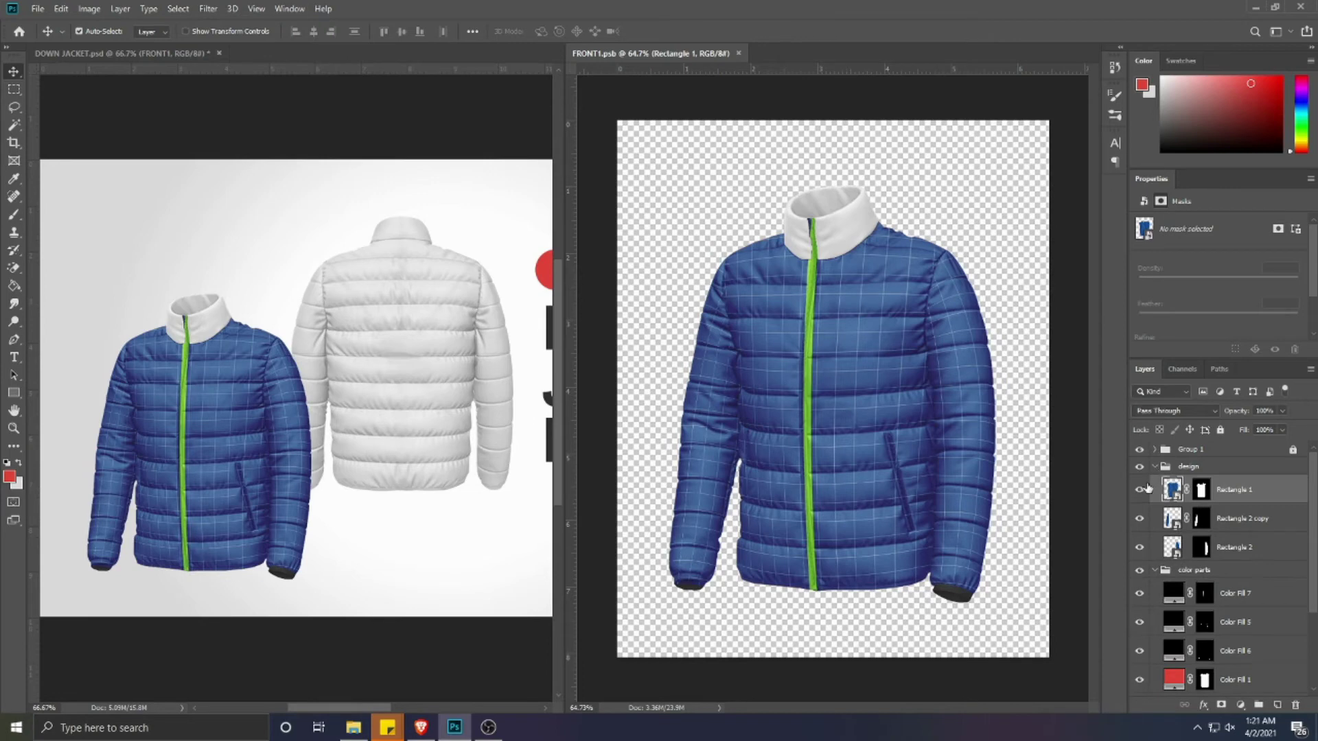
click(1154, 467)
click(1139, 466)
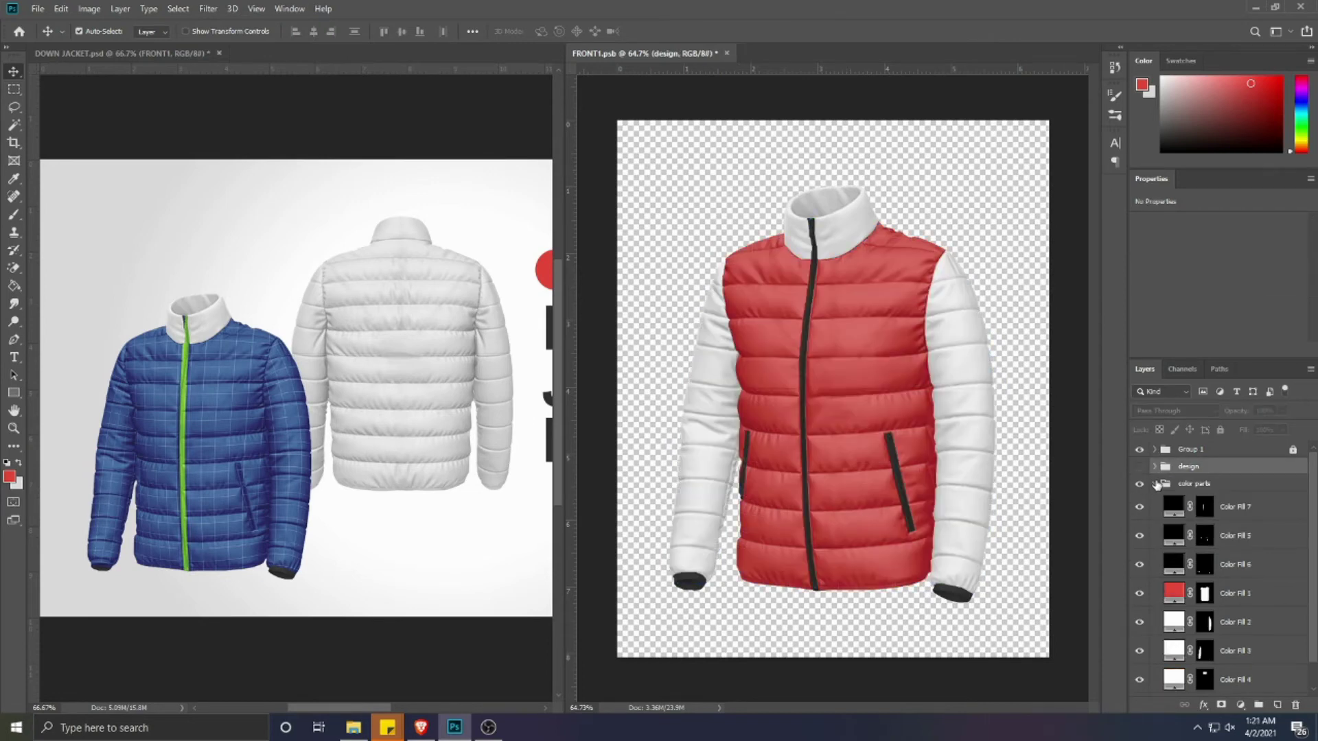
- Recolour the sleeve fills Color Fill 2 and Color Fill 3 and the collar's Color Fill 4 to light grey dedbdb
click(1174, 622)
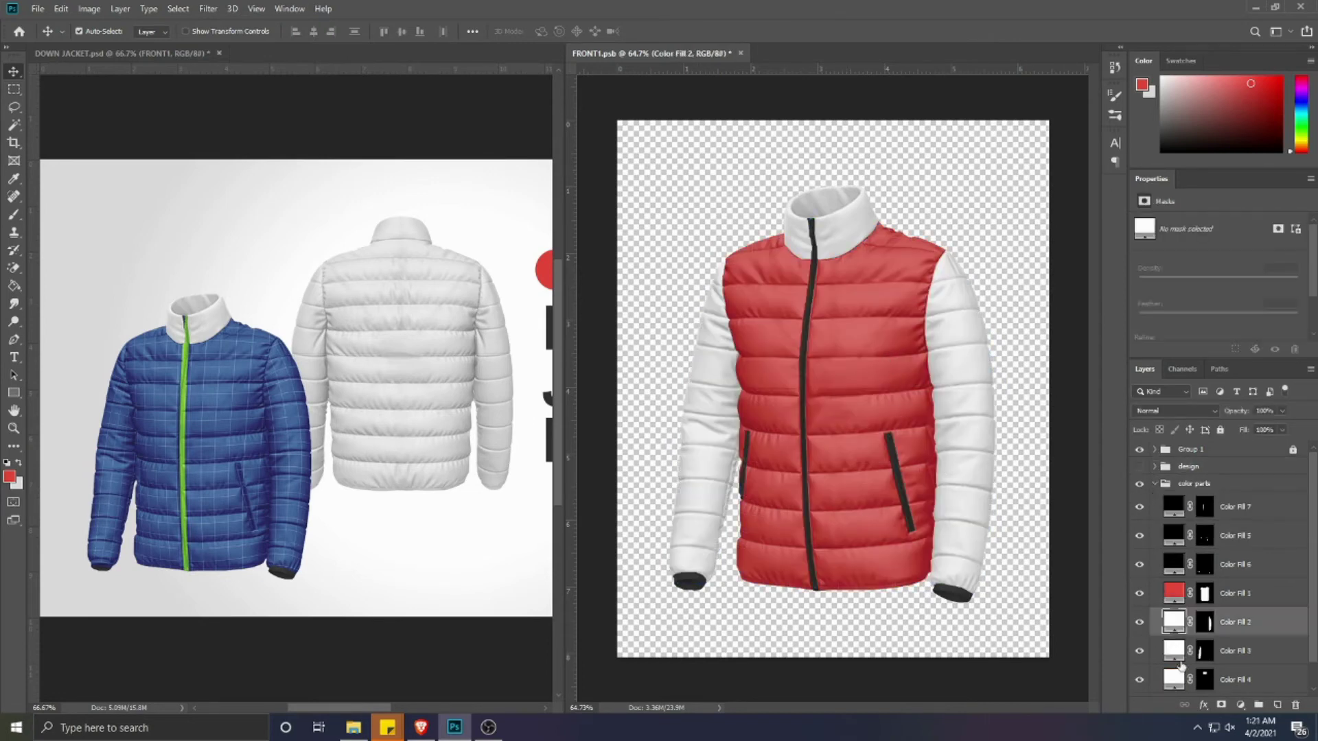
double_click(1174, 622)
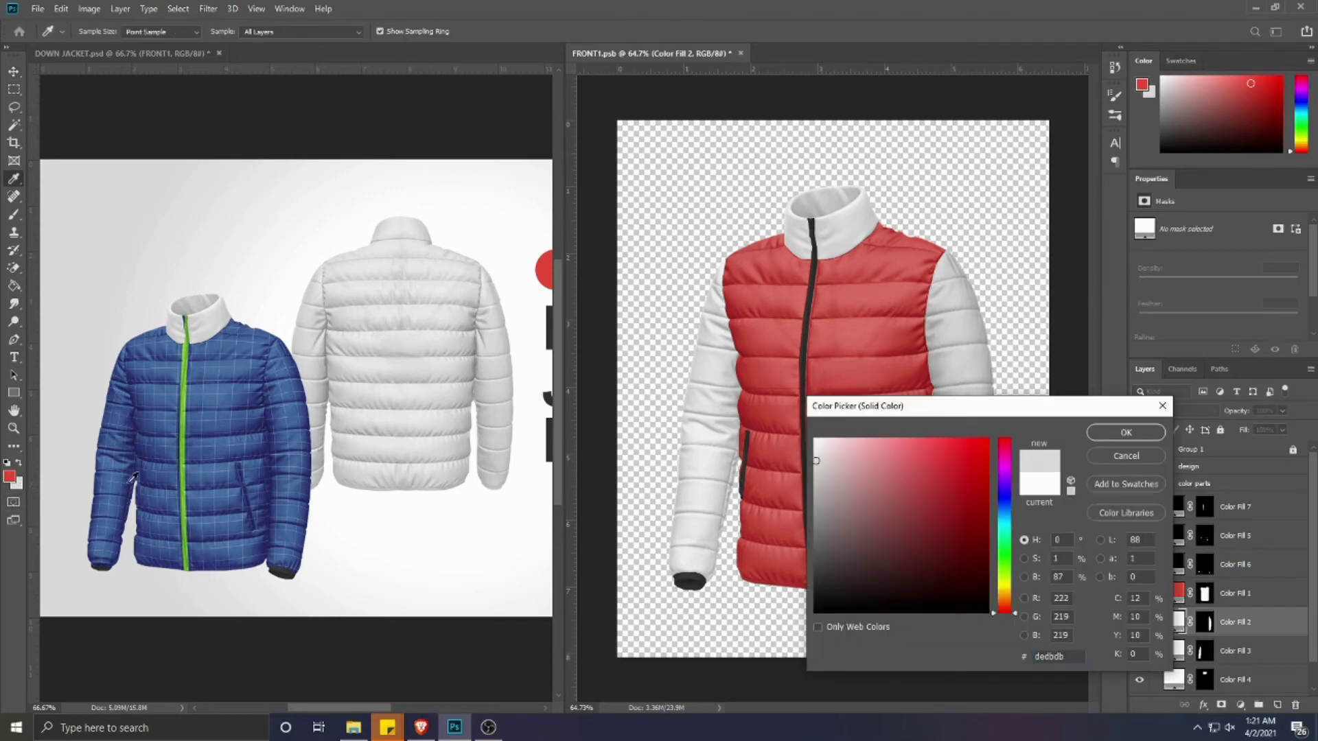
click(1125, 431)
click(1174, 652)
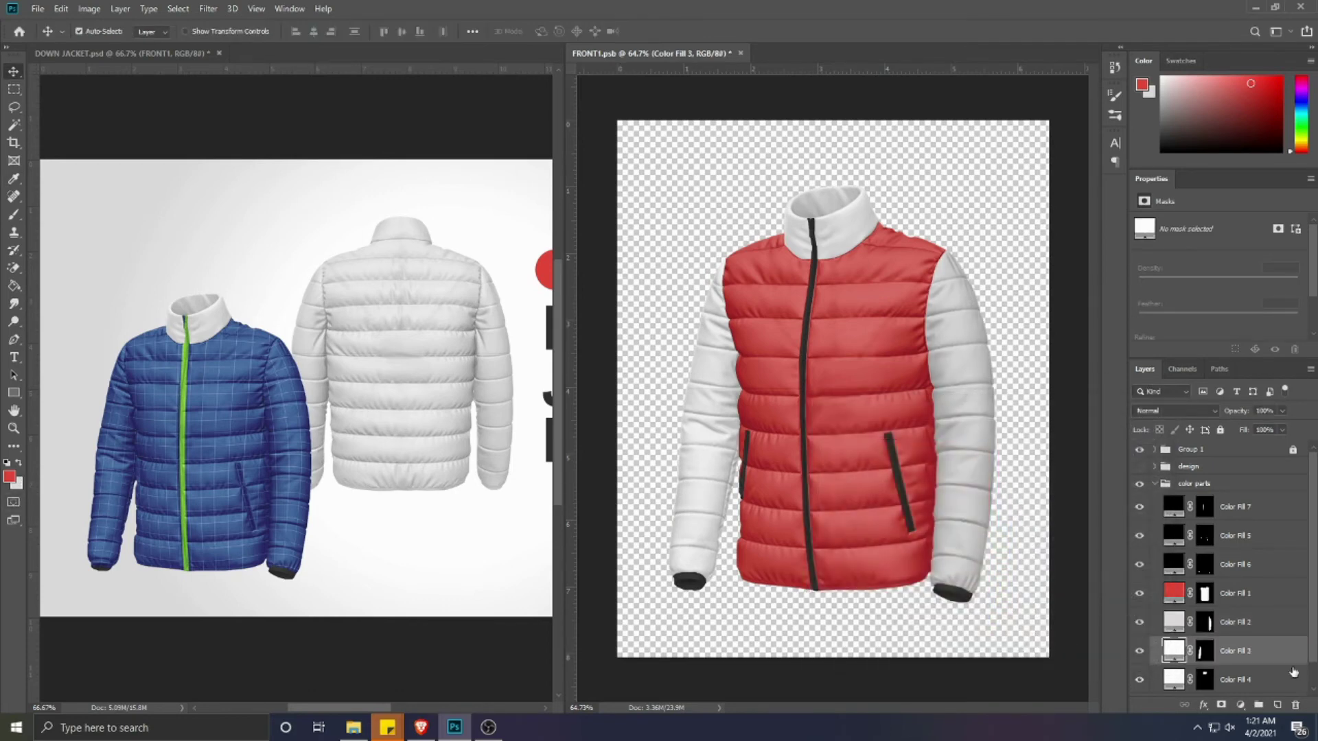
double_click(1174, 652)
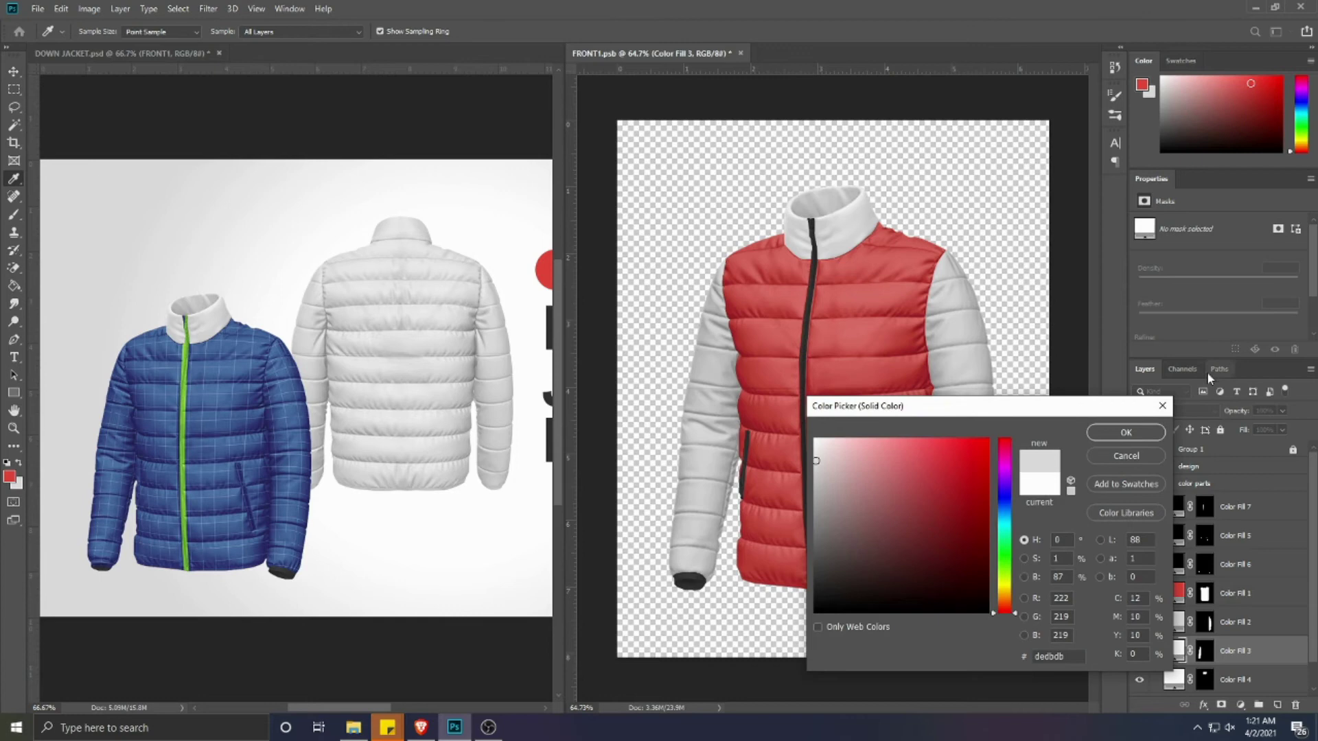
click(1127, 432)
click(1174, 680)
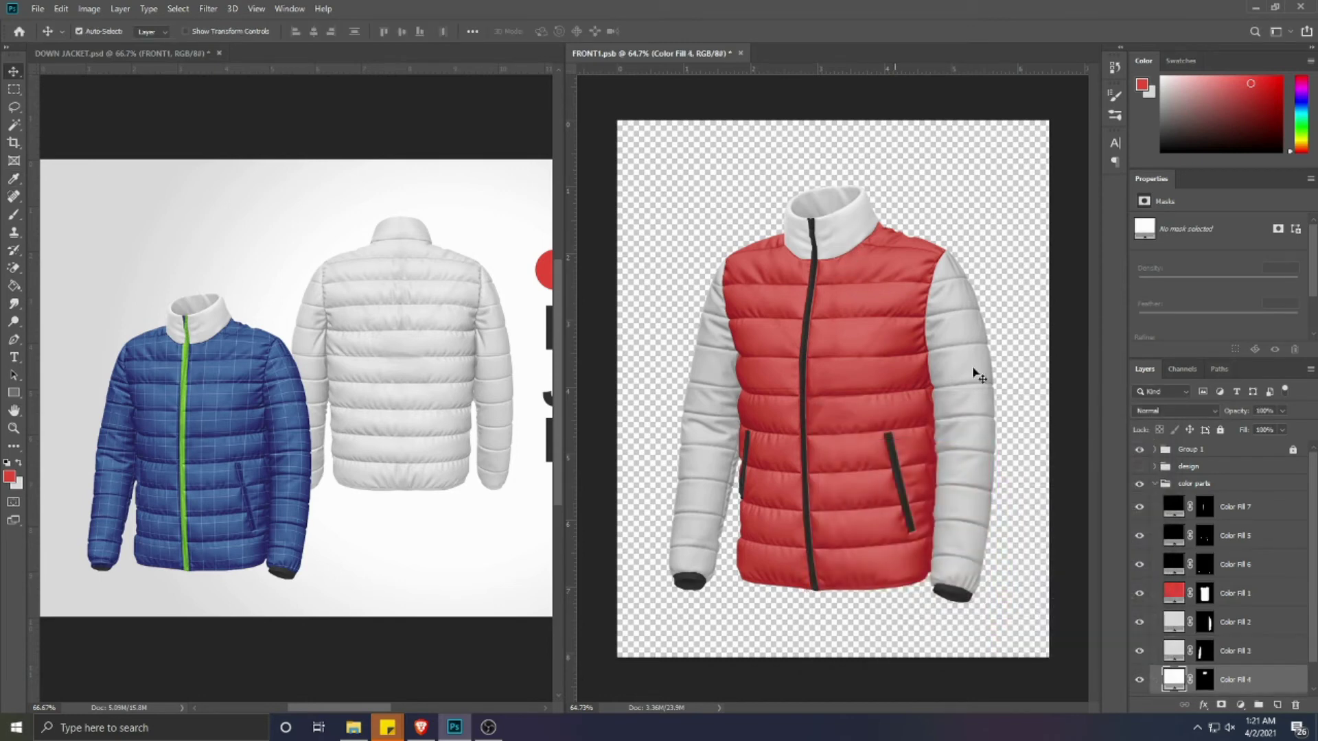
double_click(1173, 682)
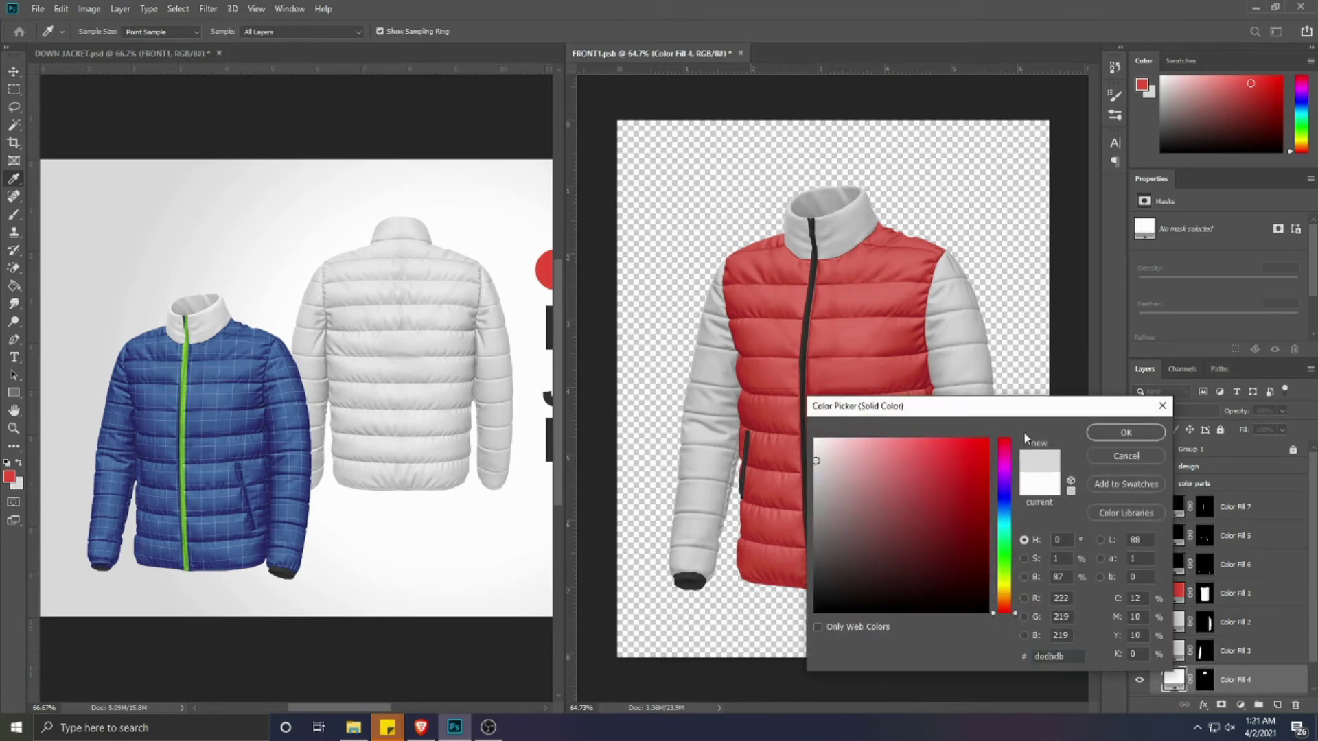
click(1132, 433)
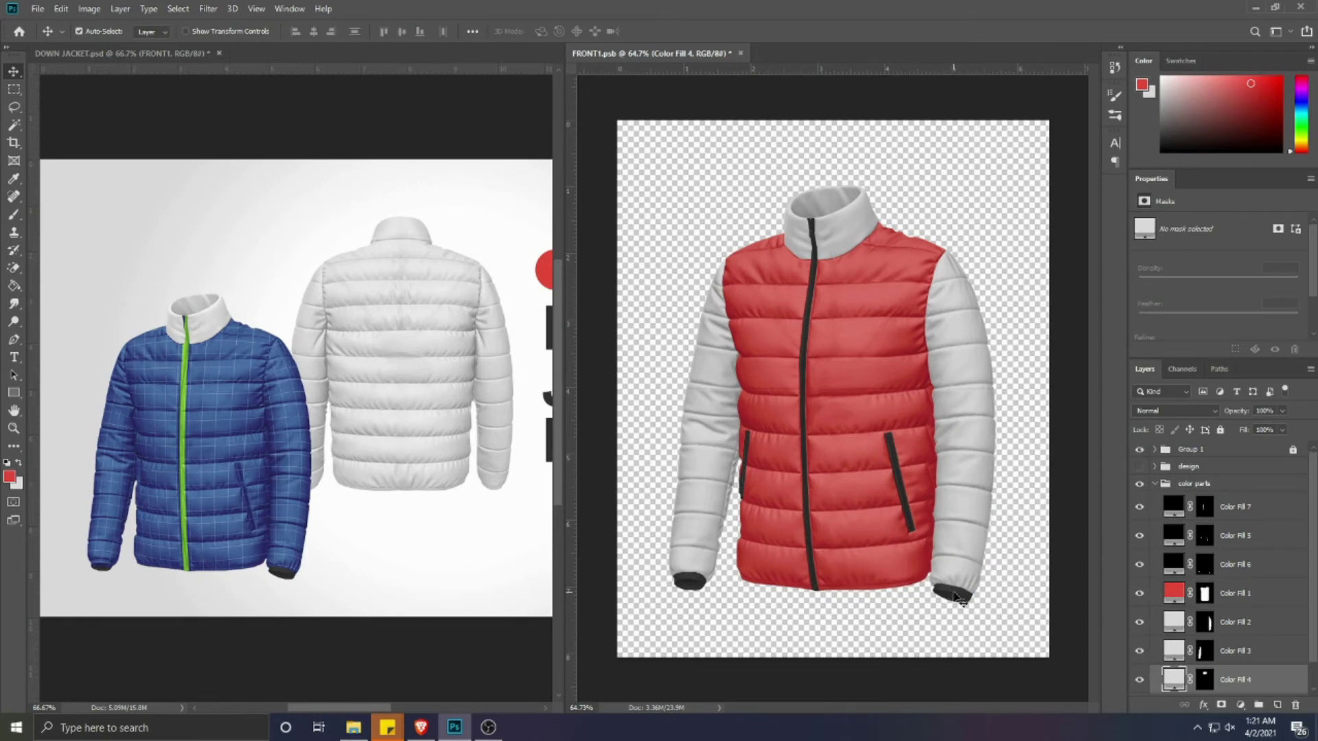
- Set the cuffs' Color Fill 6 to the red foreground colour
click(958, 598)
double_click(1174, 565)
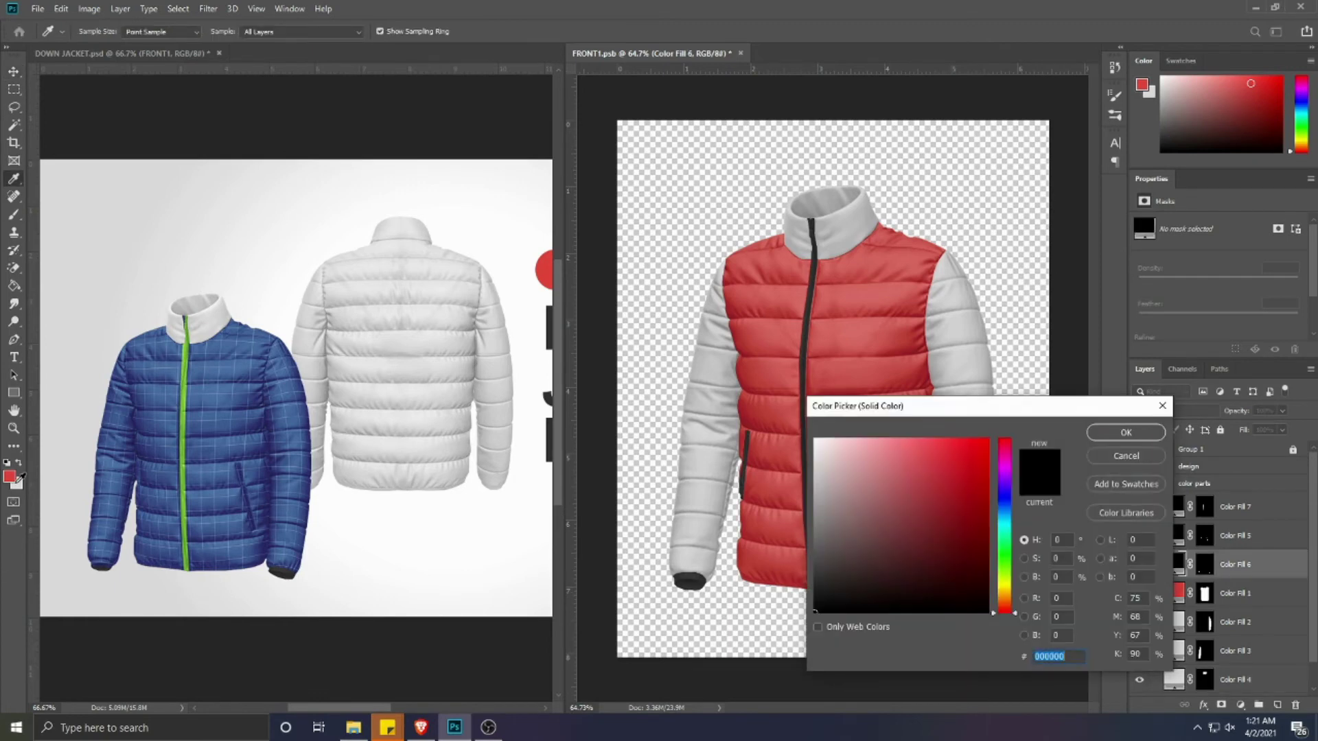
click(12, 475)
click(1111, 433)
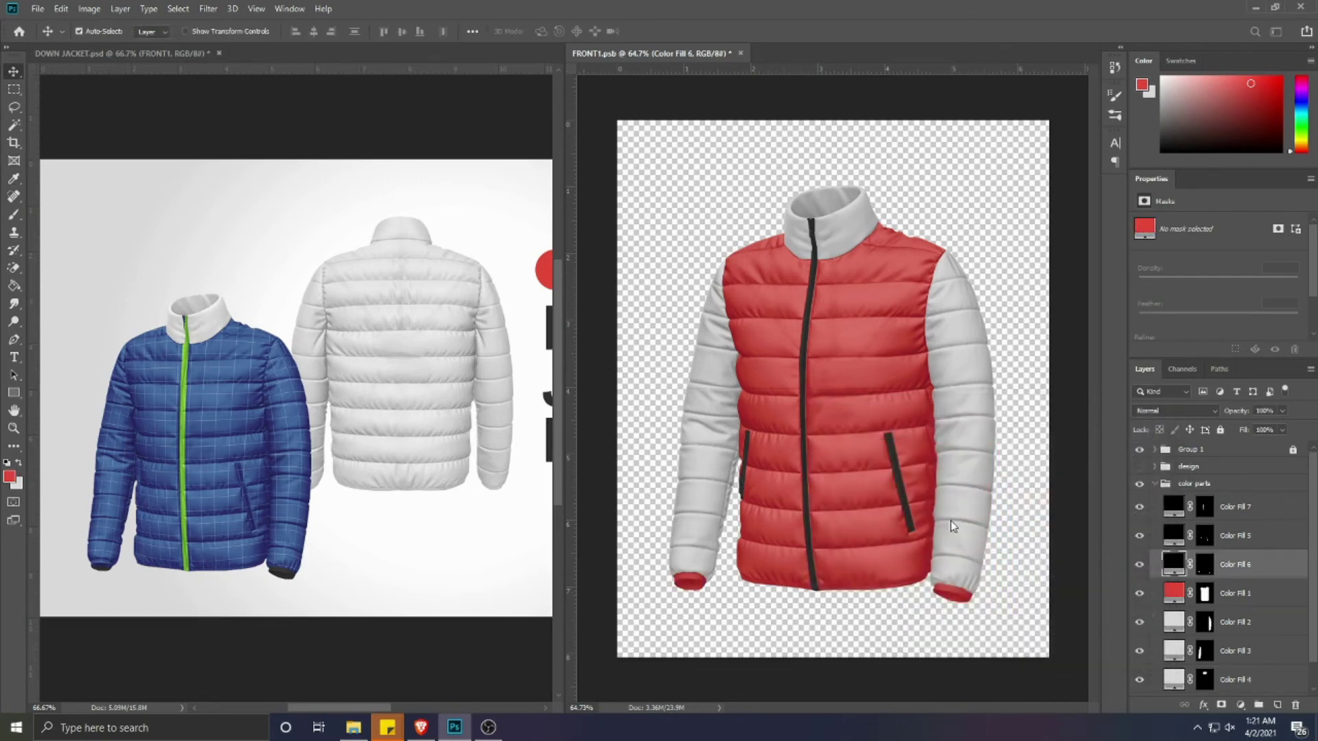
- Recolour the pockets' Color Fill 5 to light grey dedbdb and the front zip's Color Fill 7 to a matching light grey
click(896, 472)
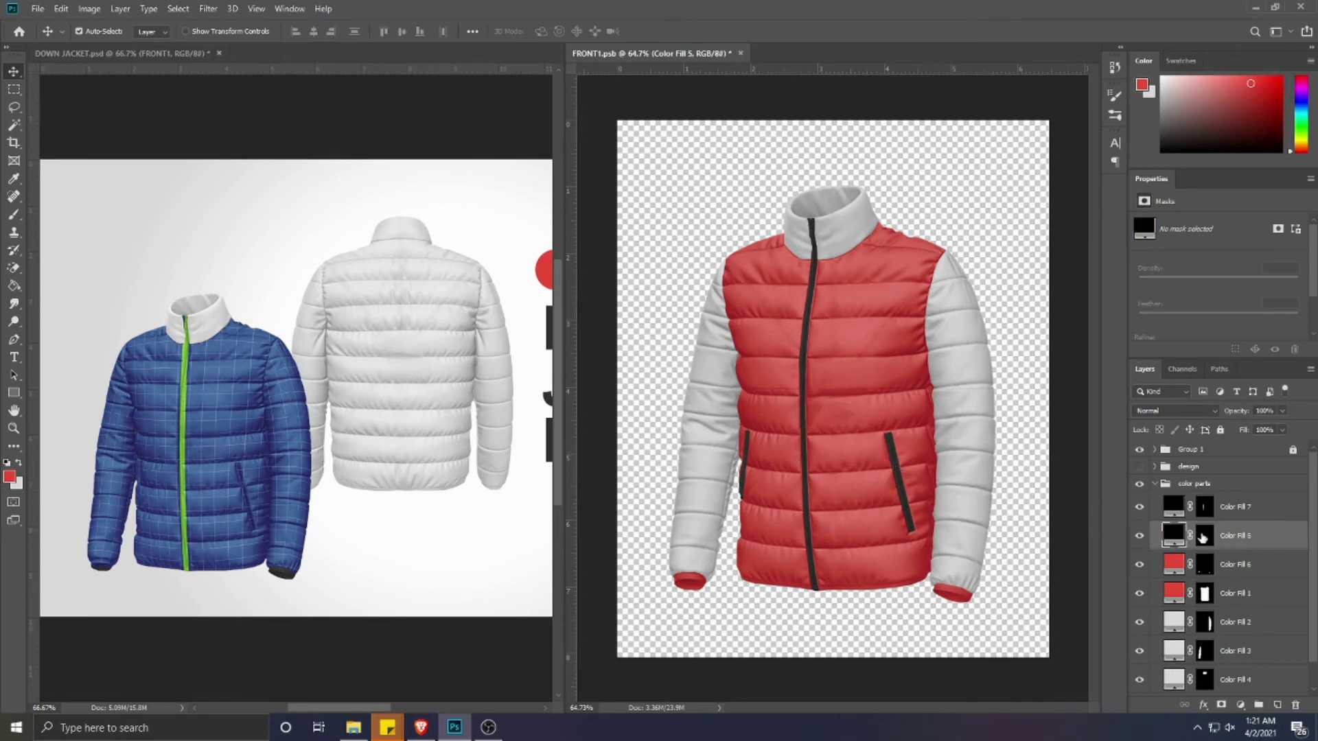
double_click(1172, 535)
click(16, 486)
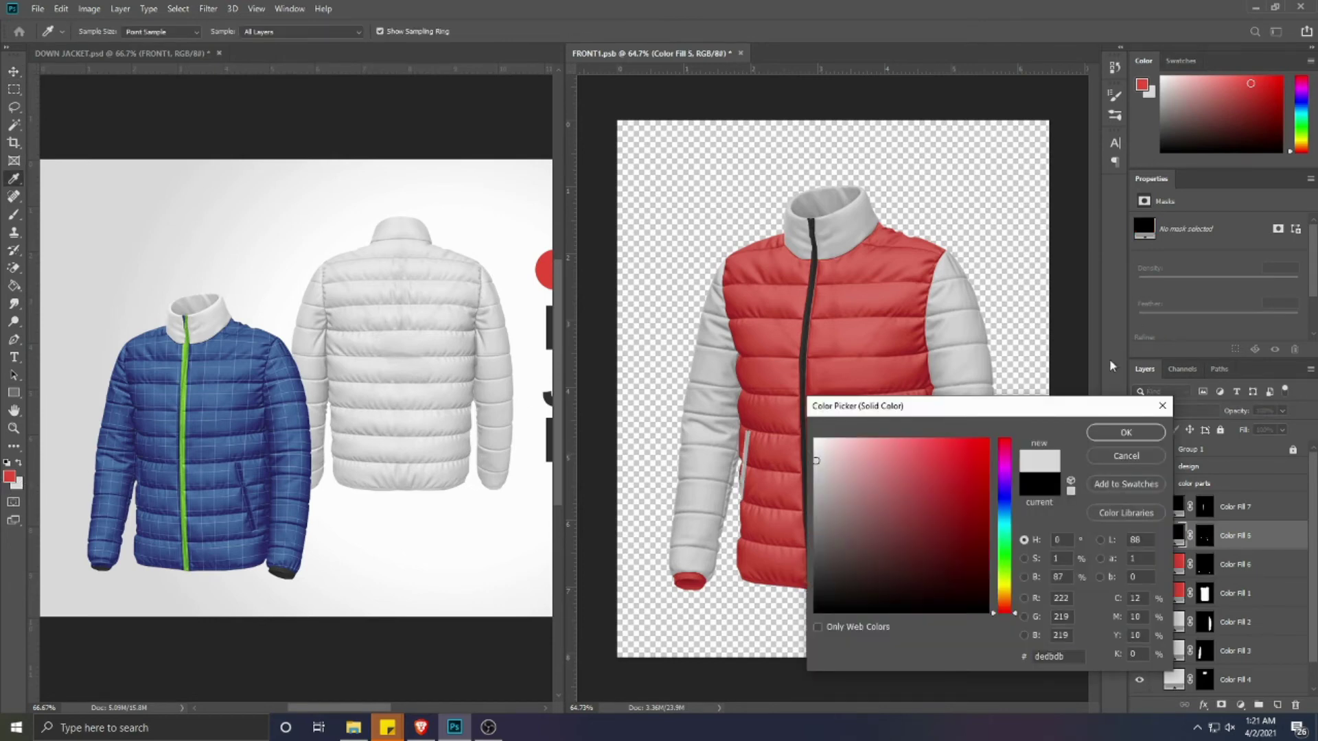
click(1109, 431)
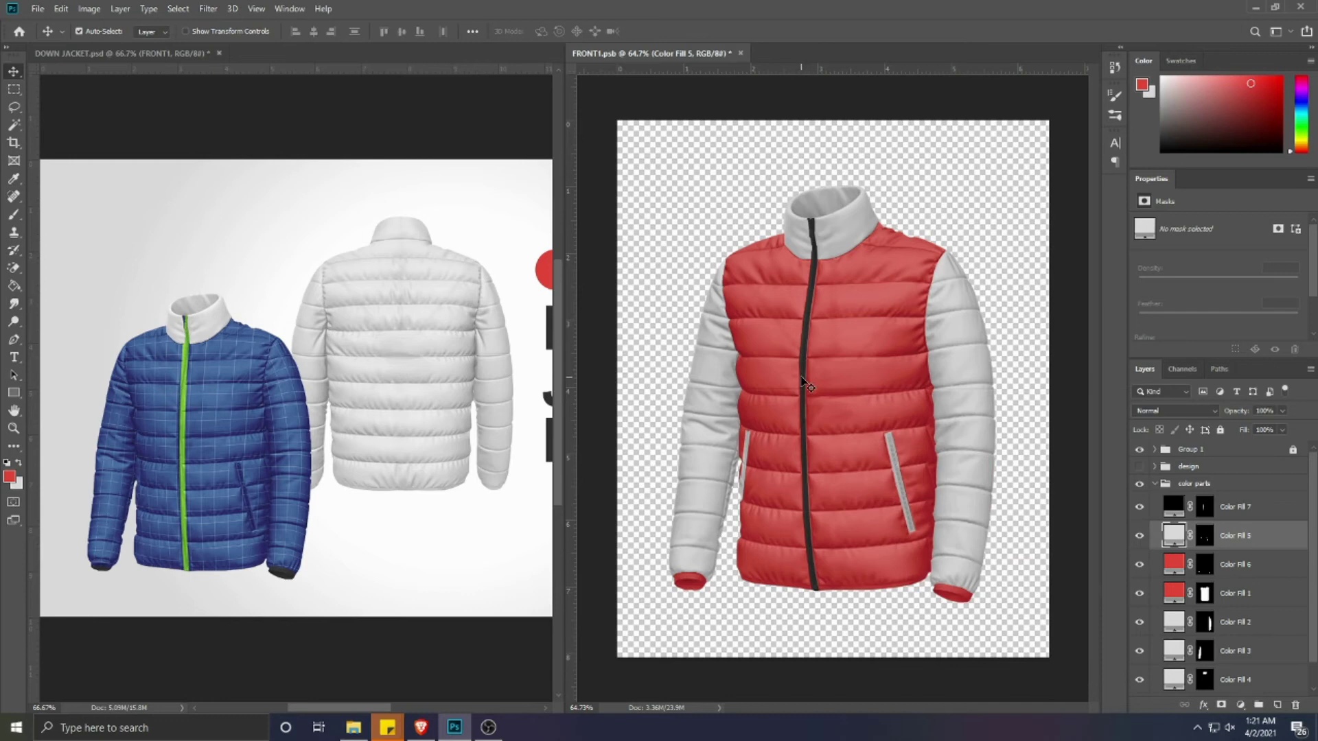
click(805, 381)
double_click(1173, 507)
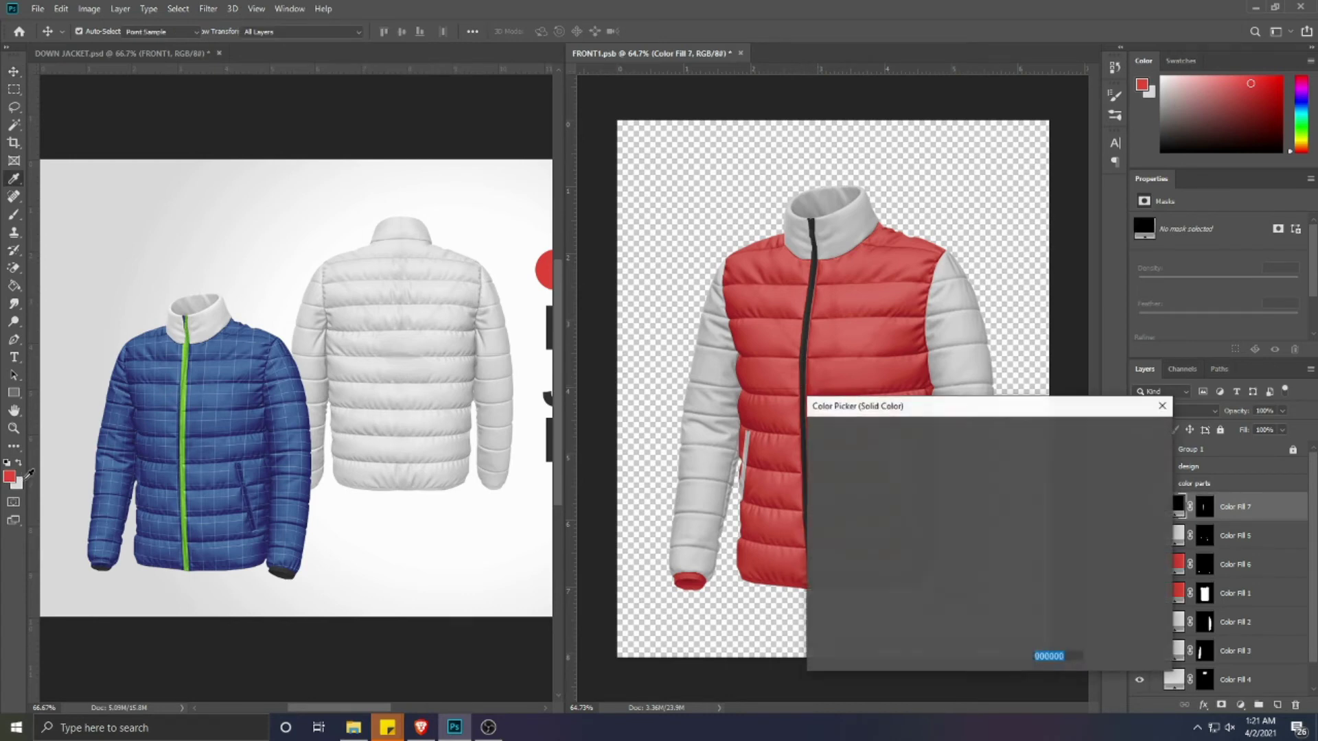
click(680, 467)
click(1120, 433)
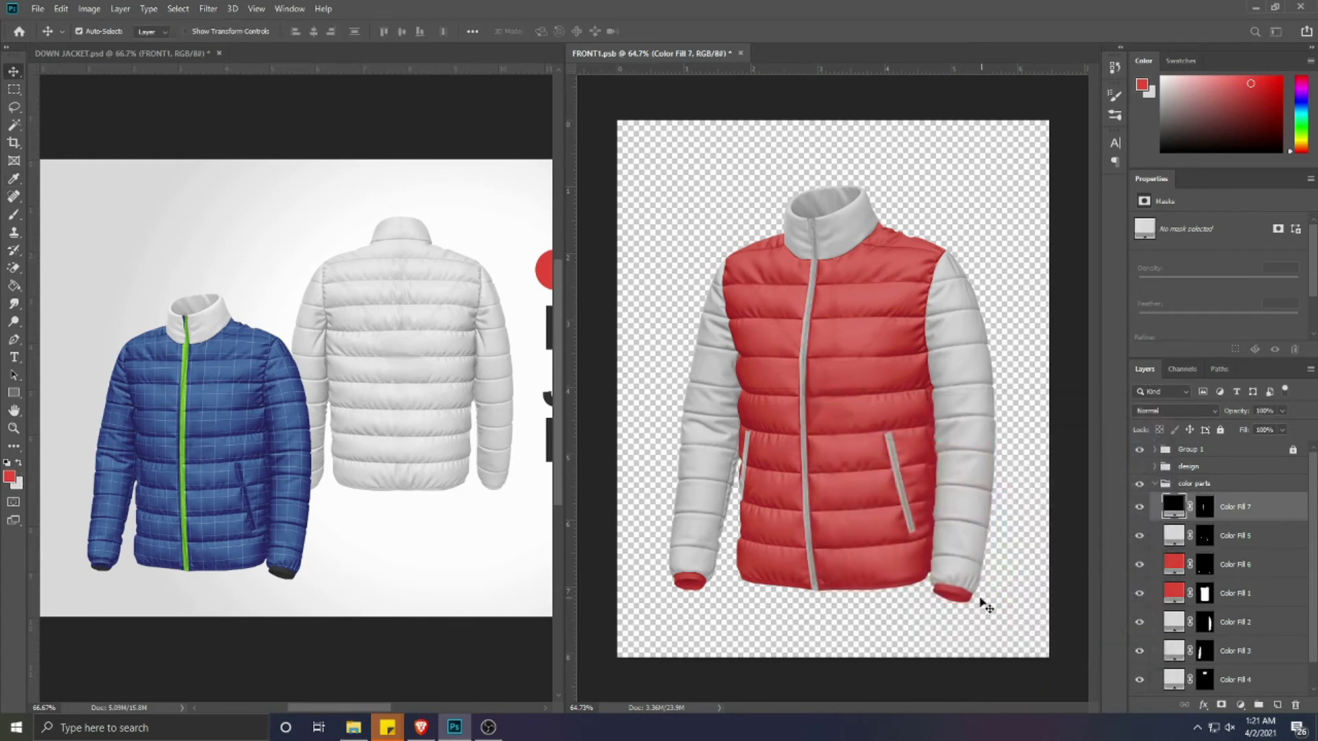
- Set the cuffs' Color Fill 6 to light grey dedbdb and save the FRONT1 contents
click(959, 596)
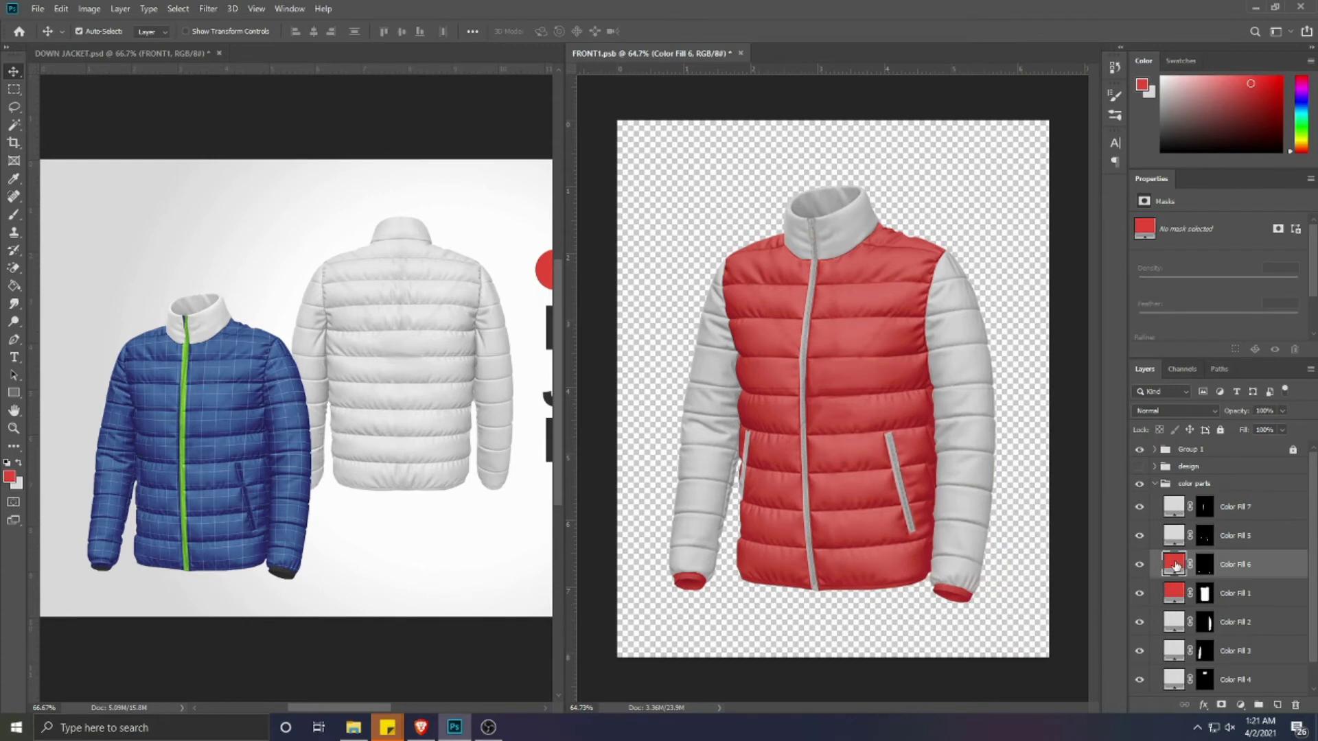
double_click(1175, 565)
text(dedbdb)
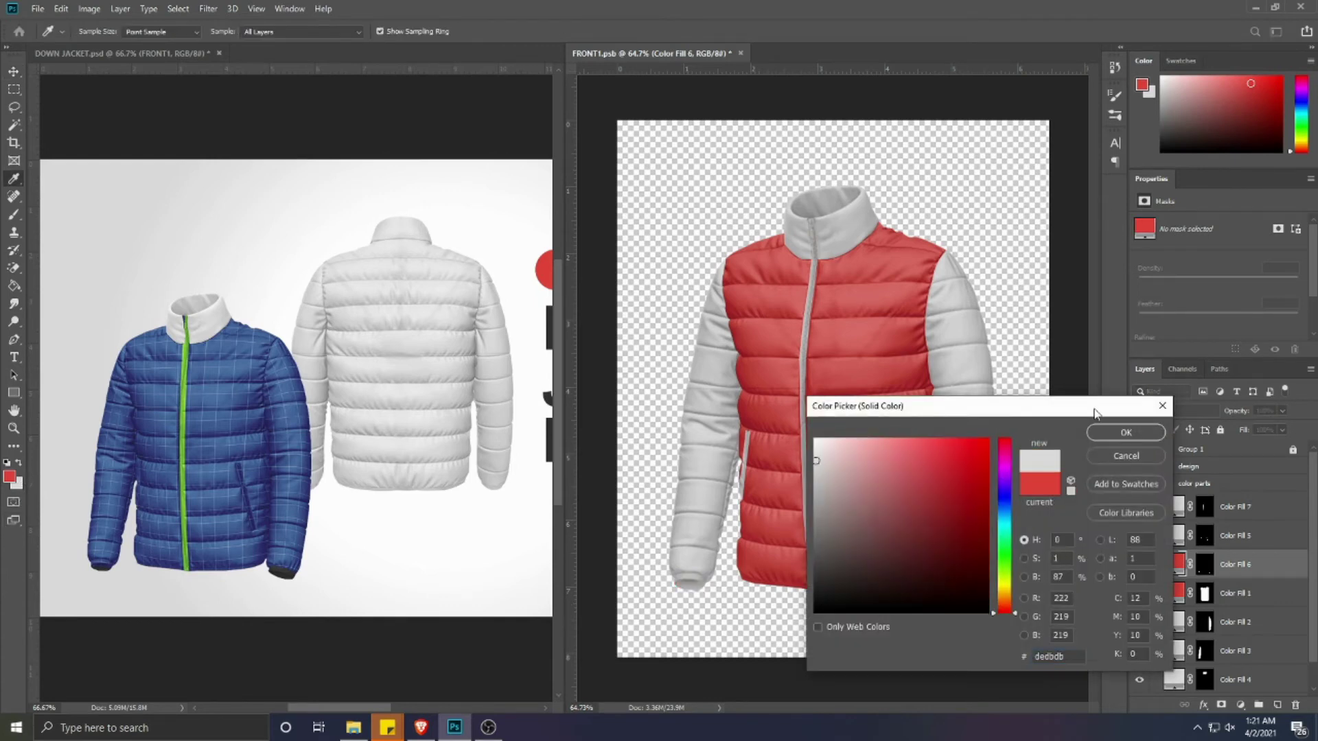
click(1111, 433)
key(ctrl+s)
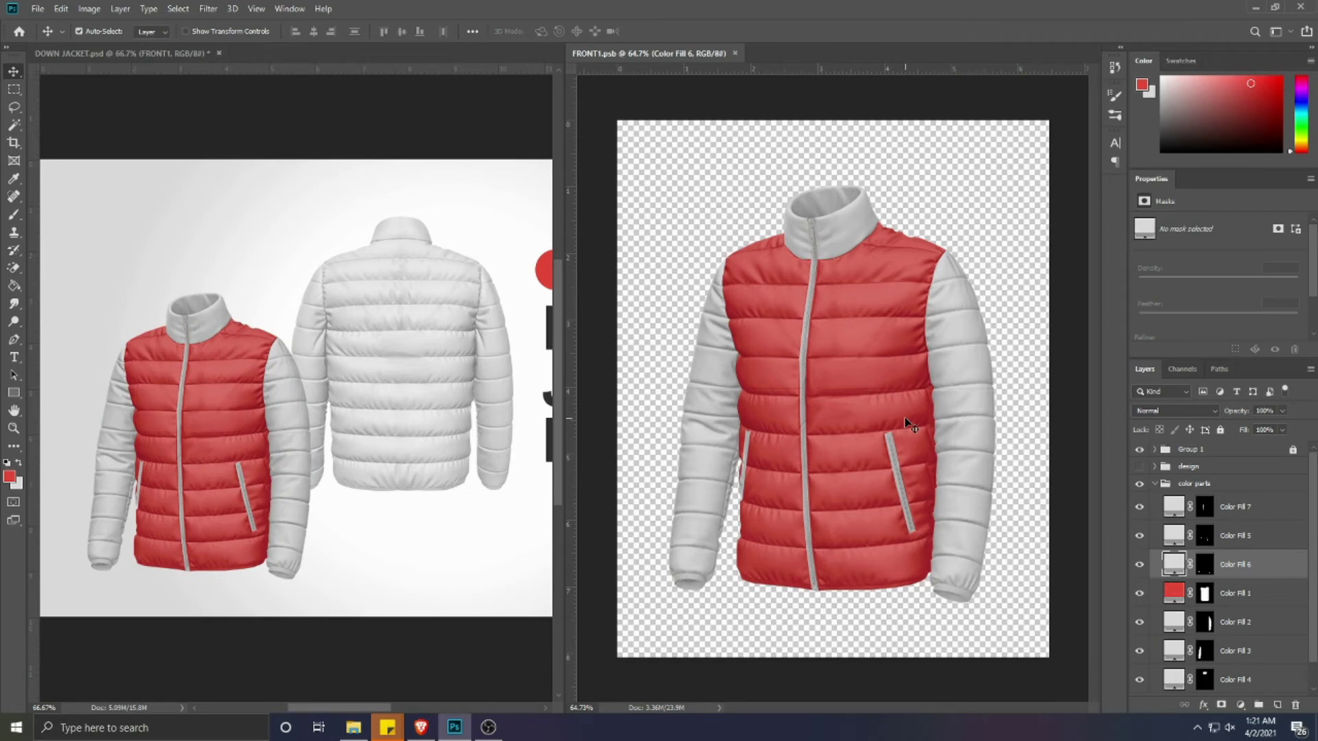
- Open the BACK smart object's contents from DOWN JACKET.psd and duplicate its BACK layer twice
click(413, 431)
click(416, 417)
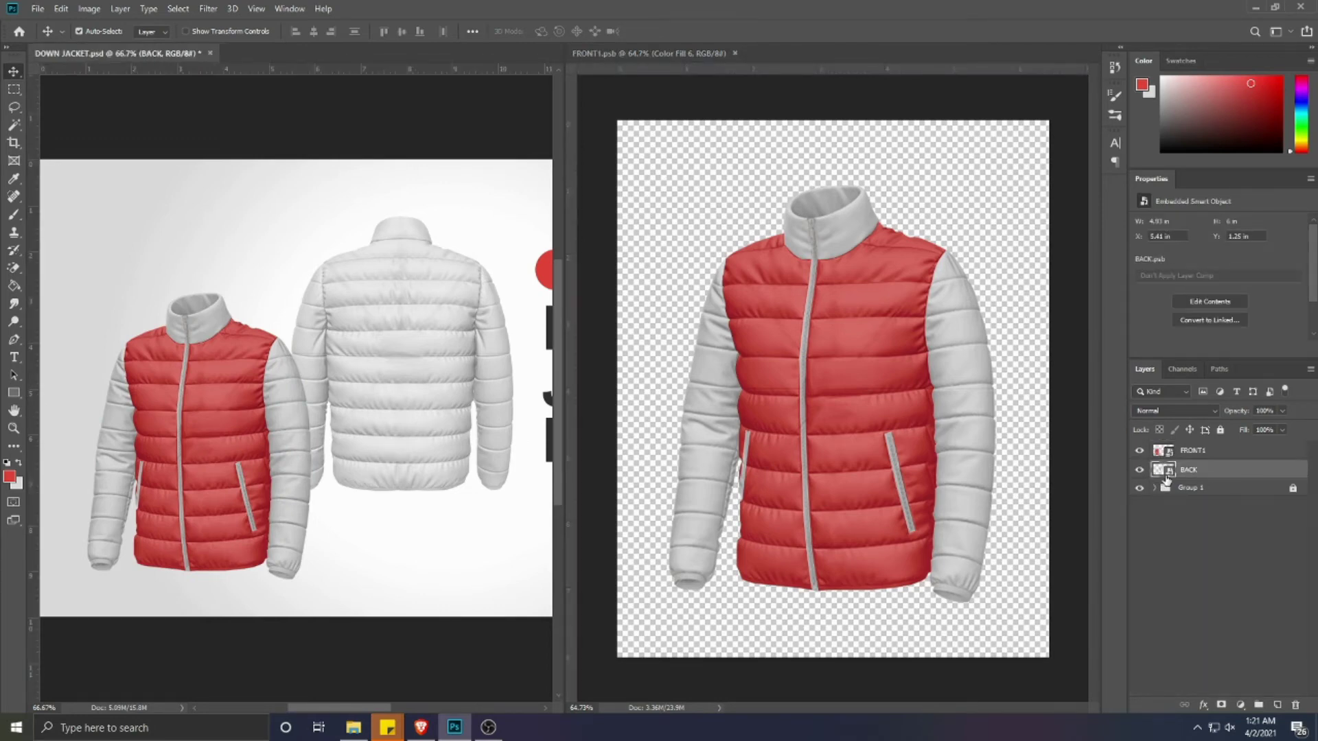
double_click(1163, 471)
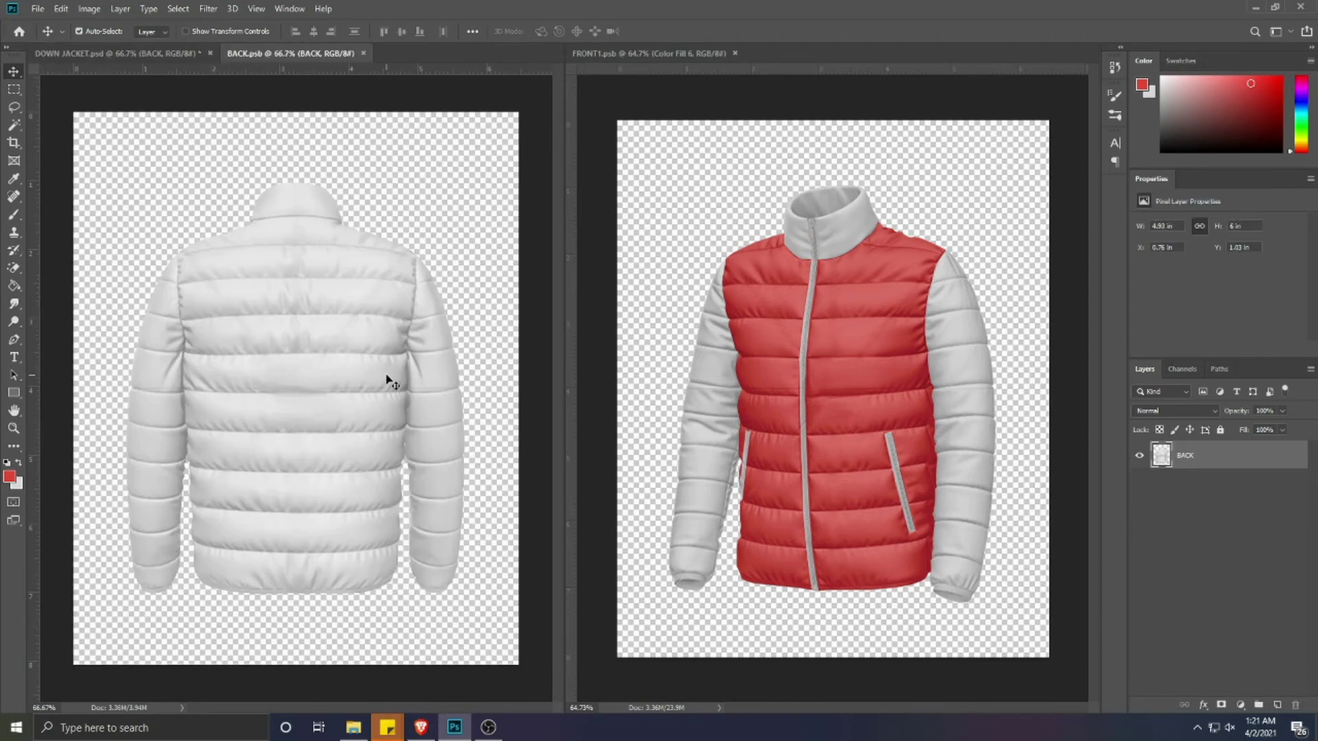
key(ctrl+j)
key(ctrl+j)
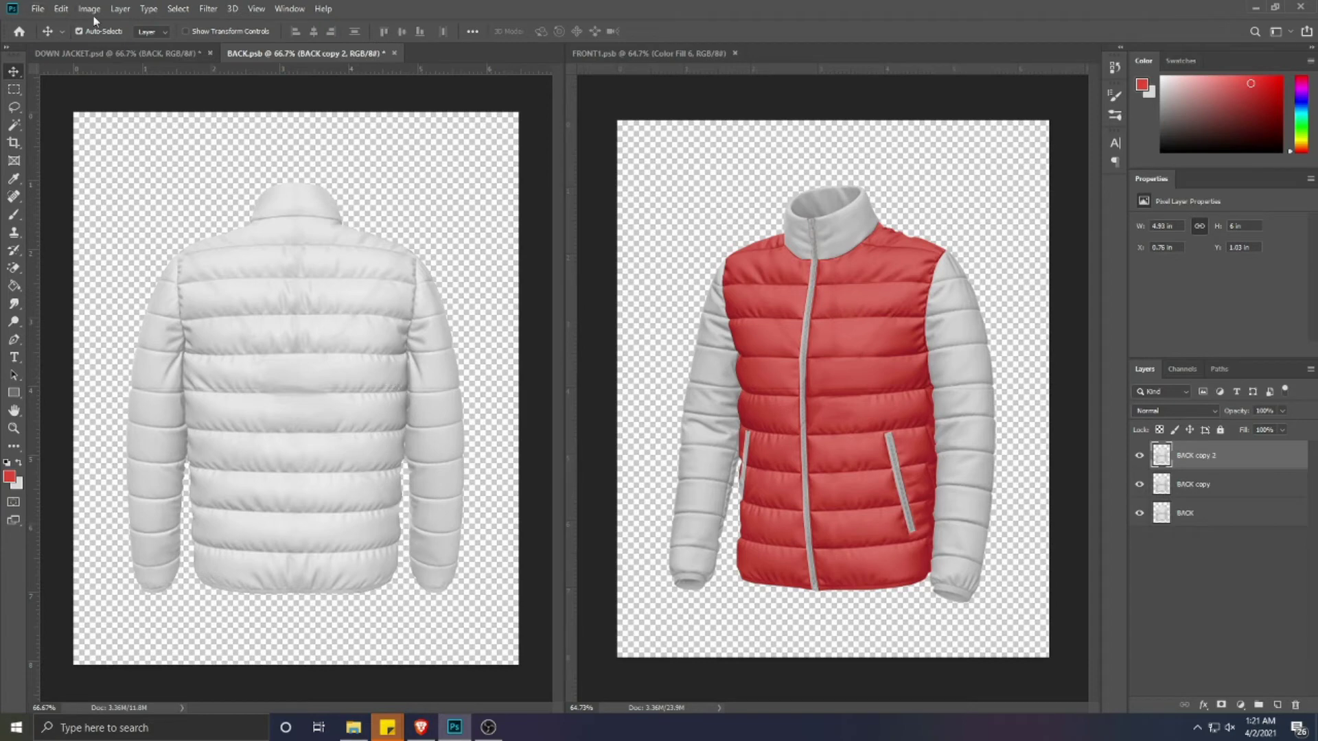
- Darken BACK copy 2 by applying Brightness/Contrast twice with brightness -150 each time
click(89, 9)
mouse_move(106, 44)
click(261, 44)
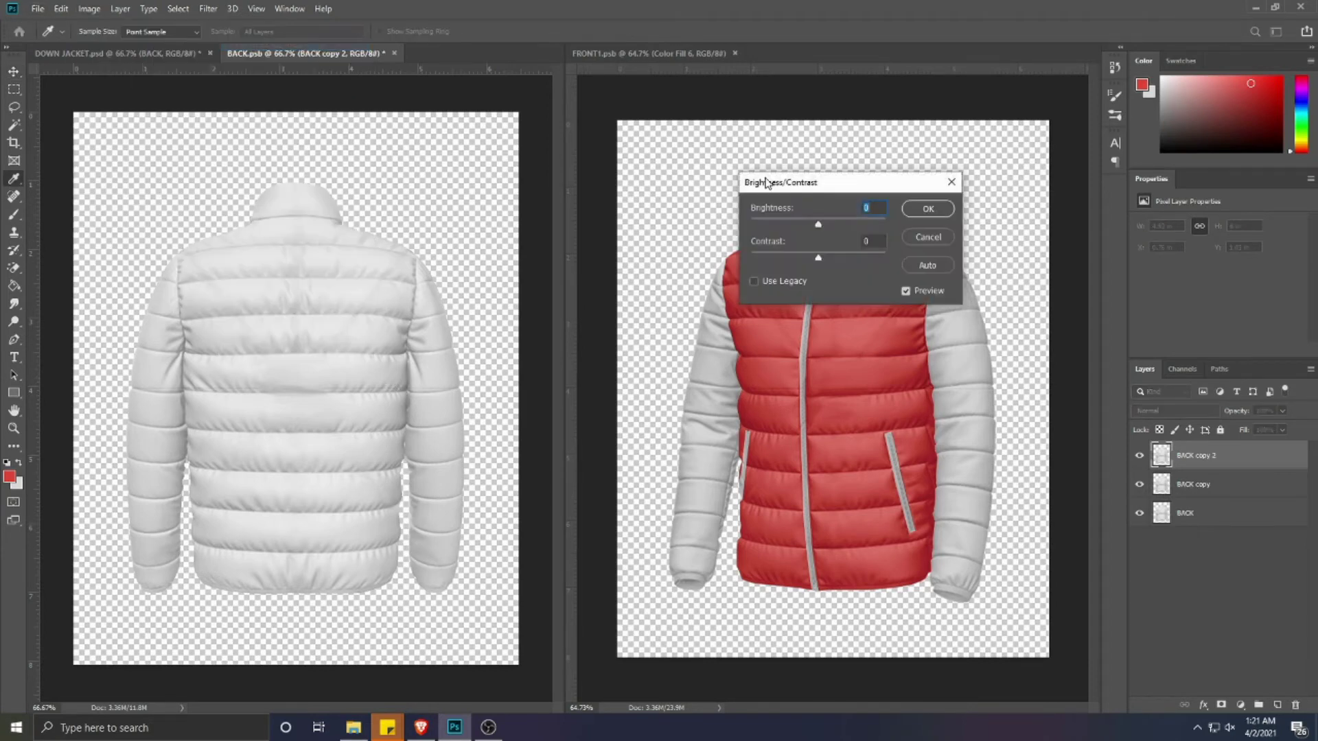
text(-150)
key(Return)
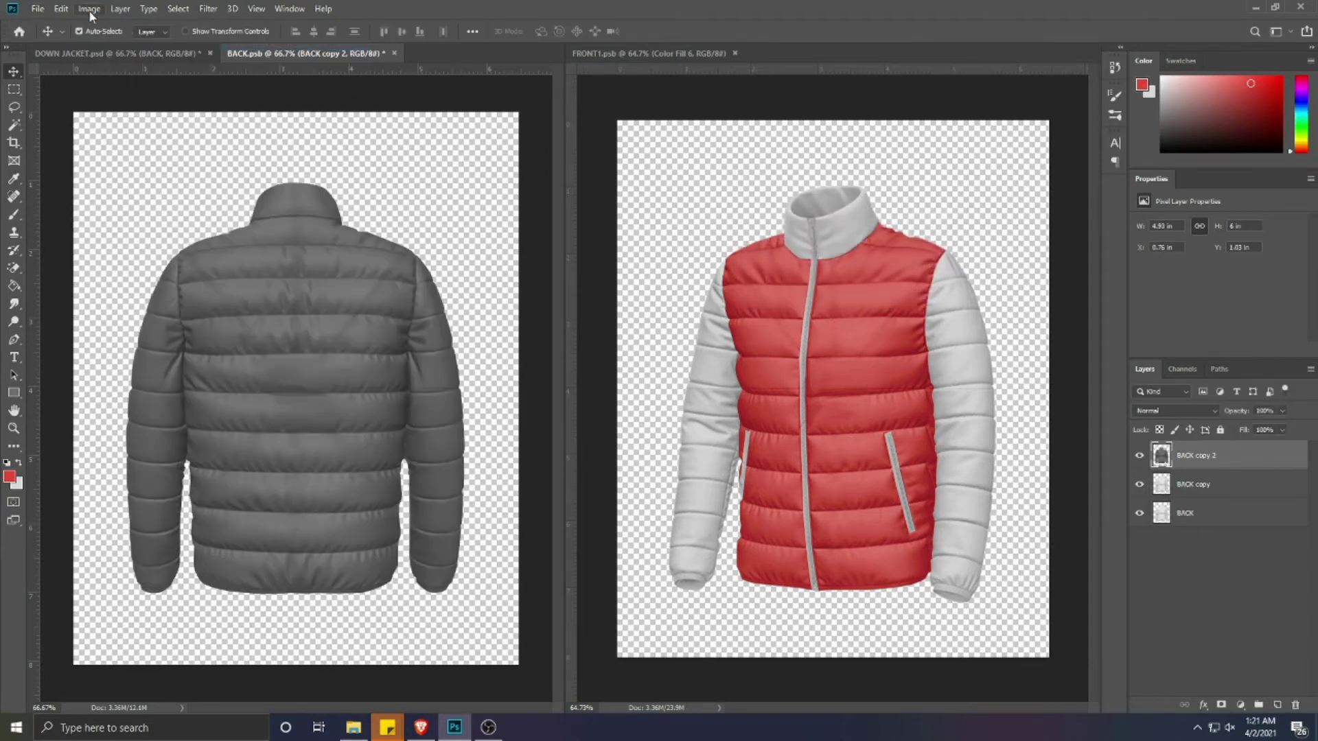
click(89, 9)
mouse_move(117, 46)
click(267, 44)
text(-150)
click(927, 211)
- Unlock and expand Group 1 in FRONT1, copy its Curves 1 adjustment into BACK.psb, and clip it to BACK copy 2
click(882, 319)
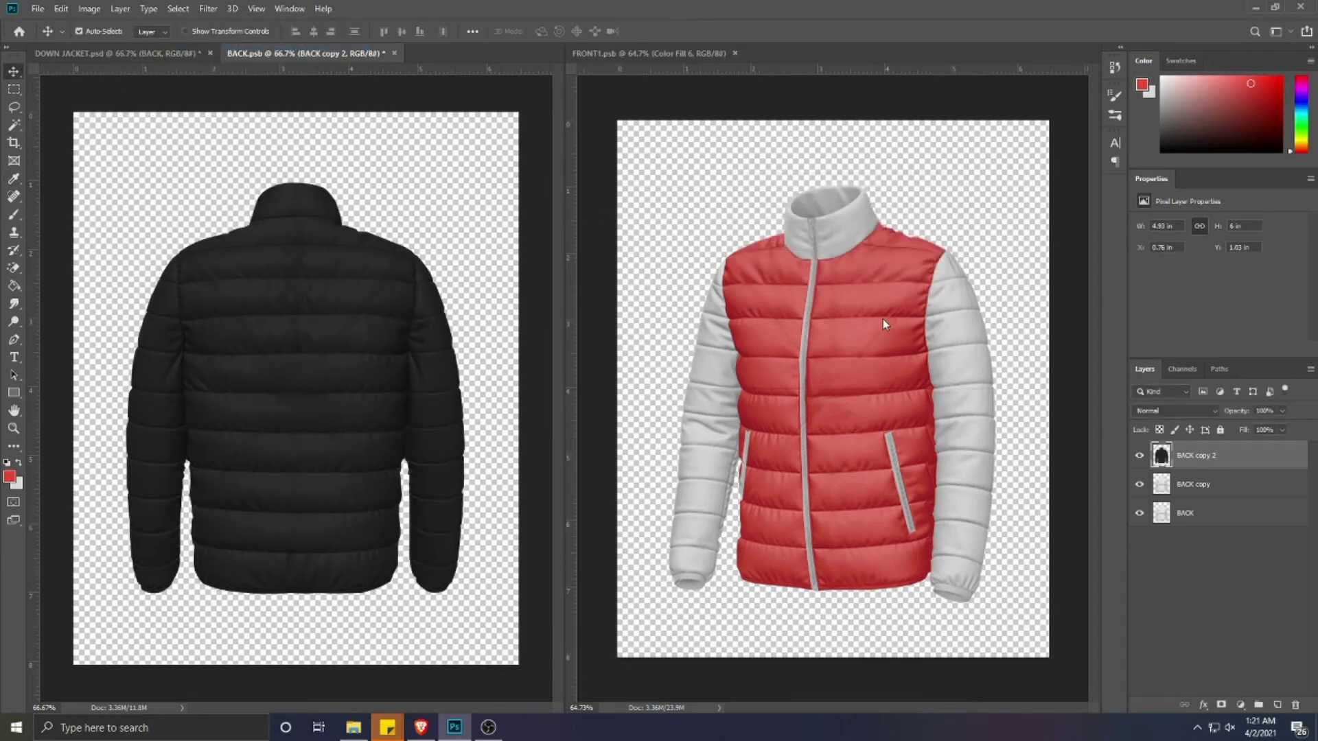
click(1292, 452)
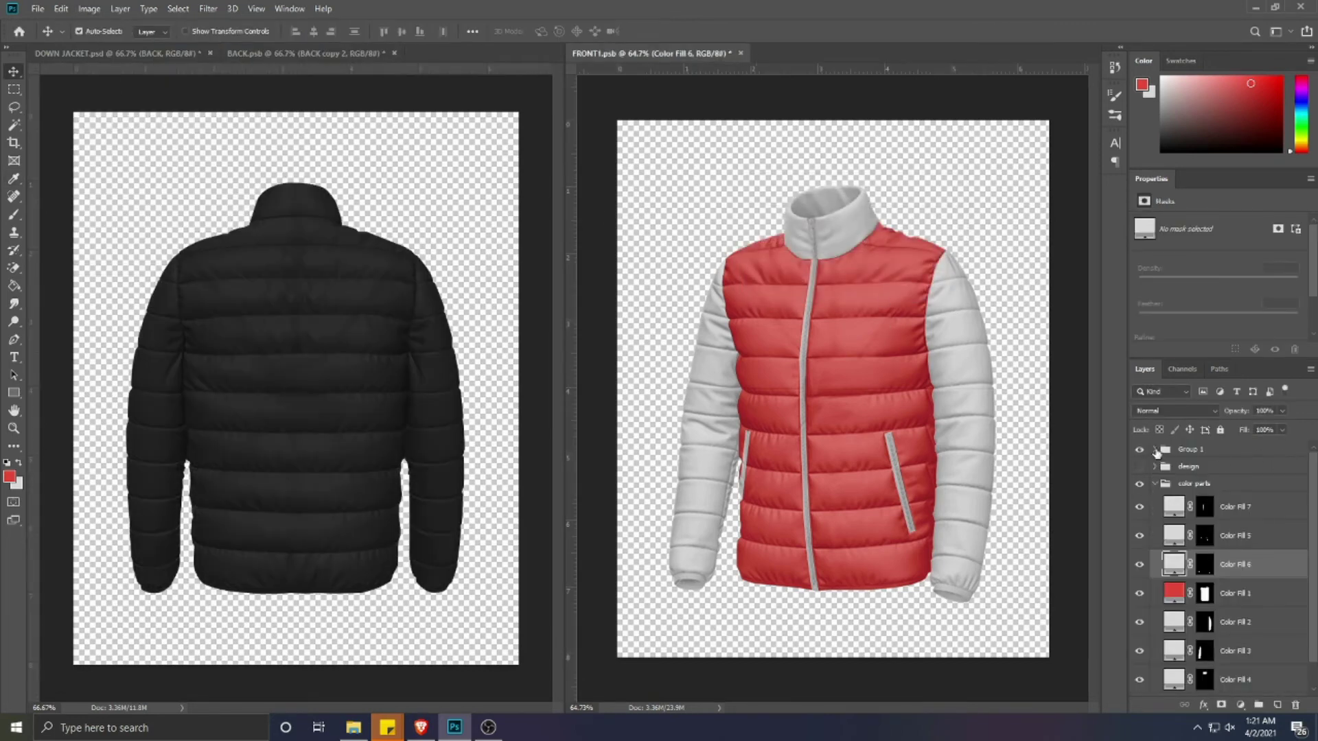
click(1155, 450)
drag(1232, 472, 375, 353)
right_click(1257, 448)
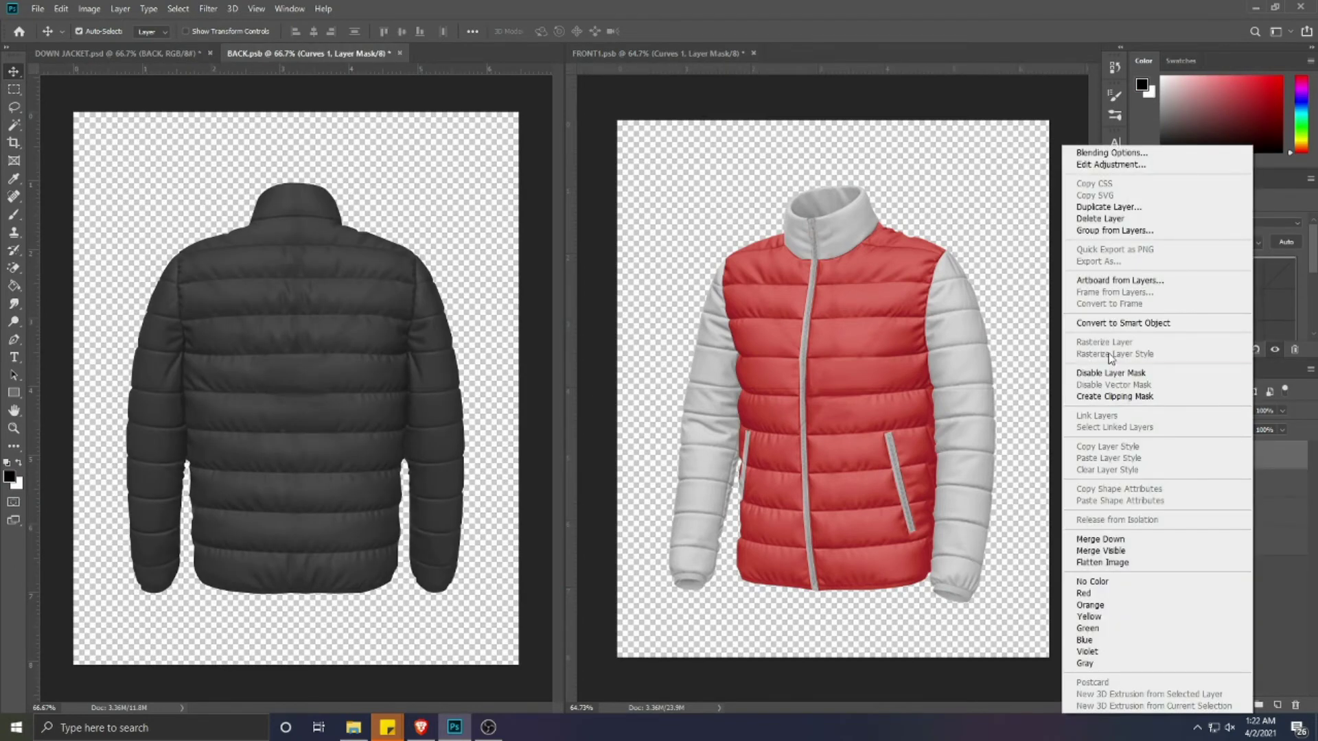
click(1106, 395)
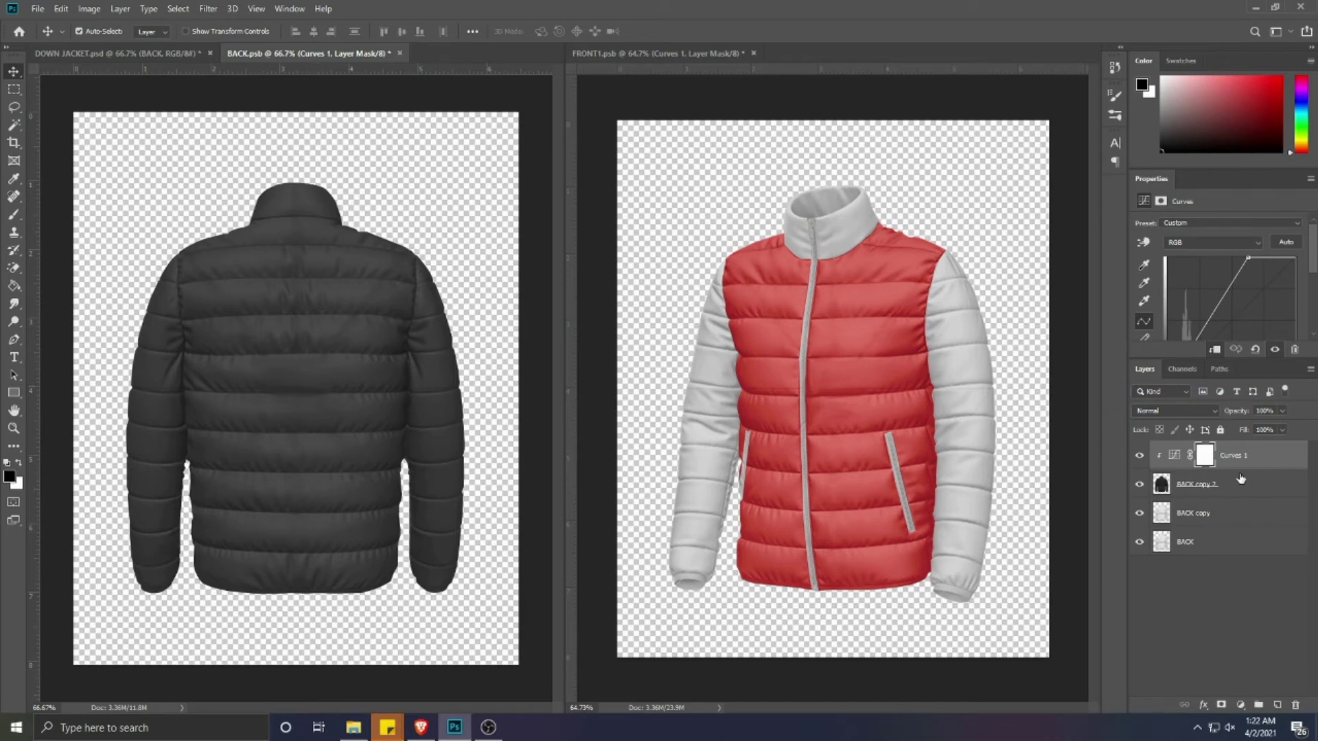
- Set BACK copy 2 to Screen and BACK copy to Linear Burn blending, and select both layers together with Curves 1
click(1213, 490)
click(1176, 409)
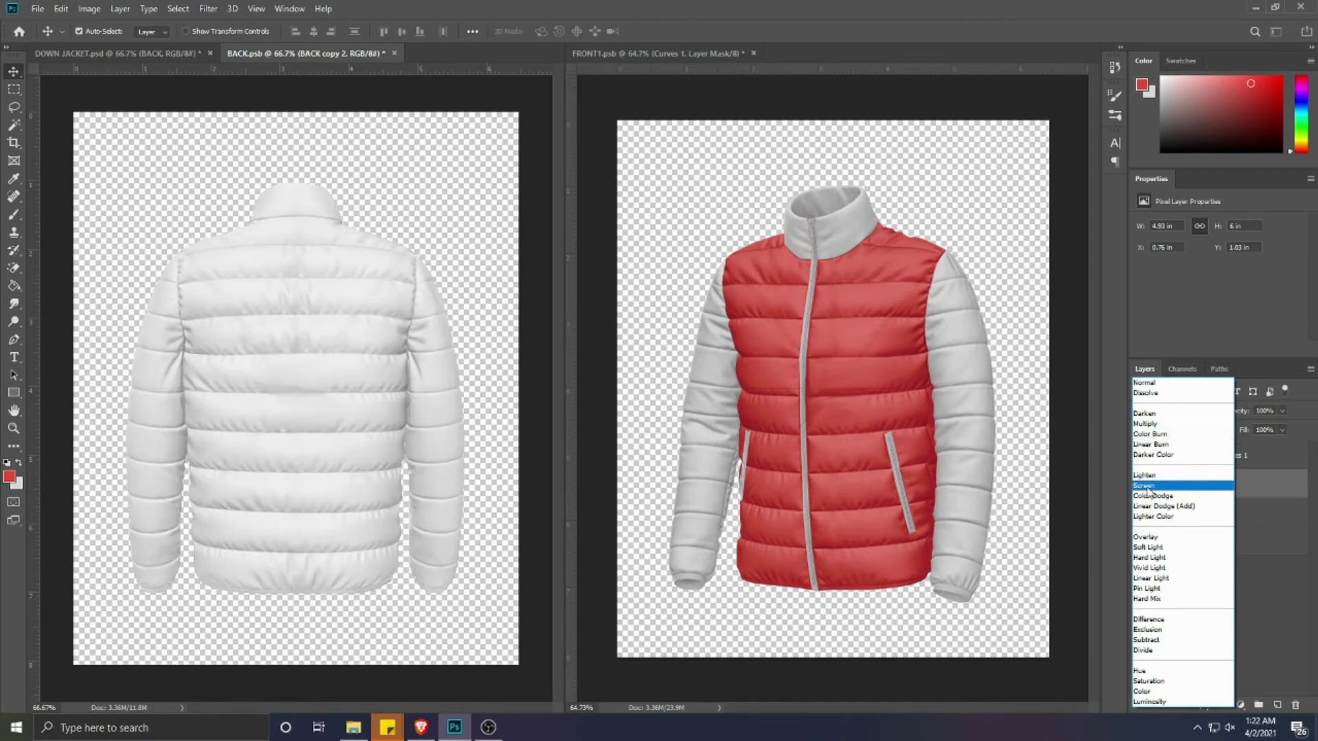
click(1153, 485)
click(1200, 519)
click(1160, 410)
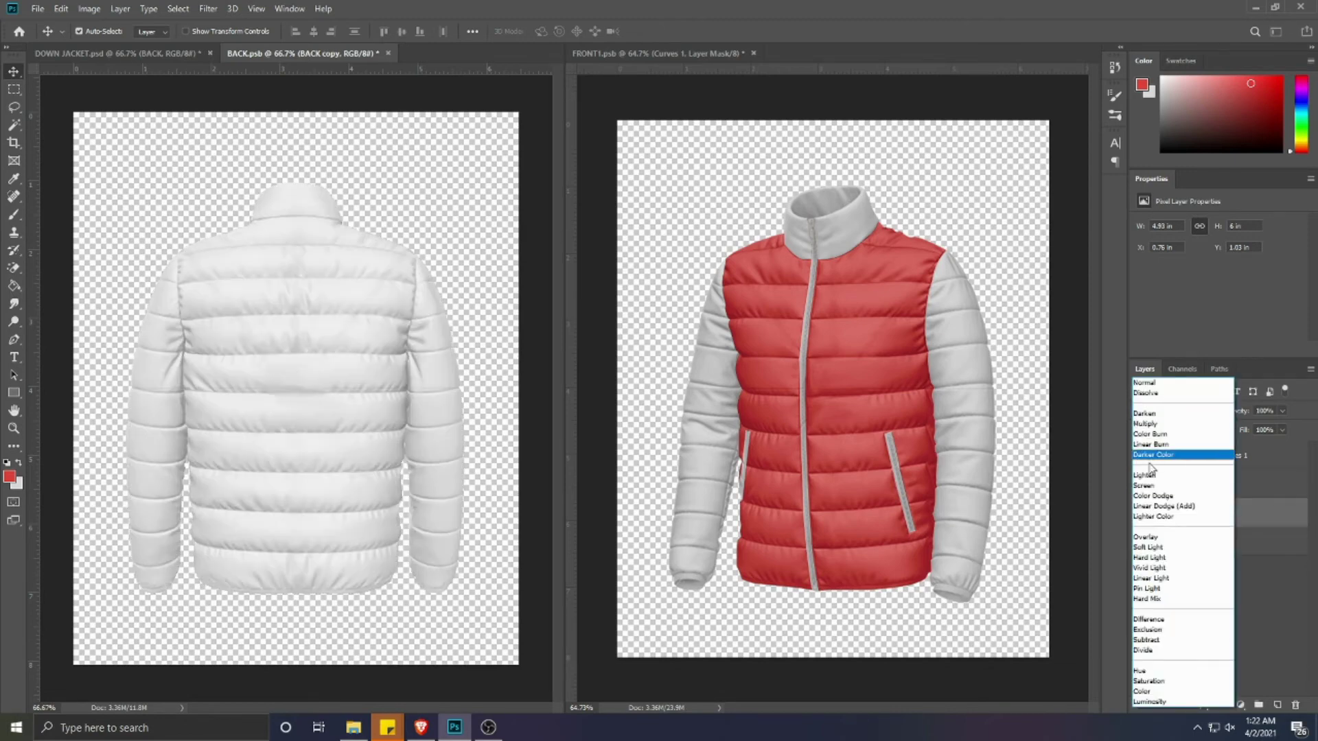
click(1170, 444)
shift+click(1238, 457)
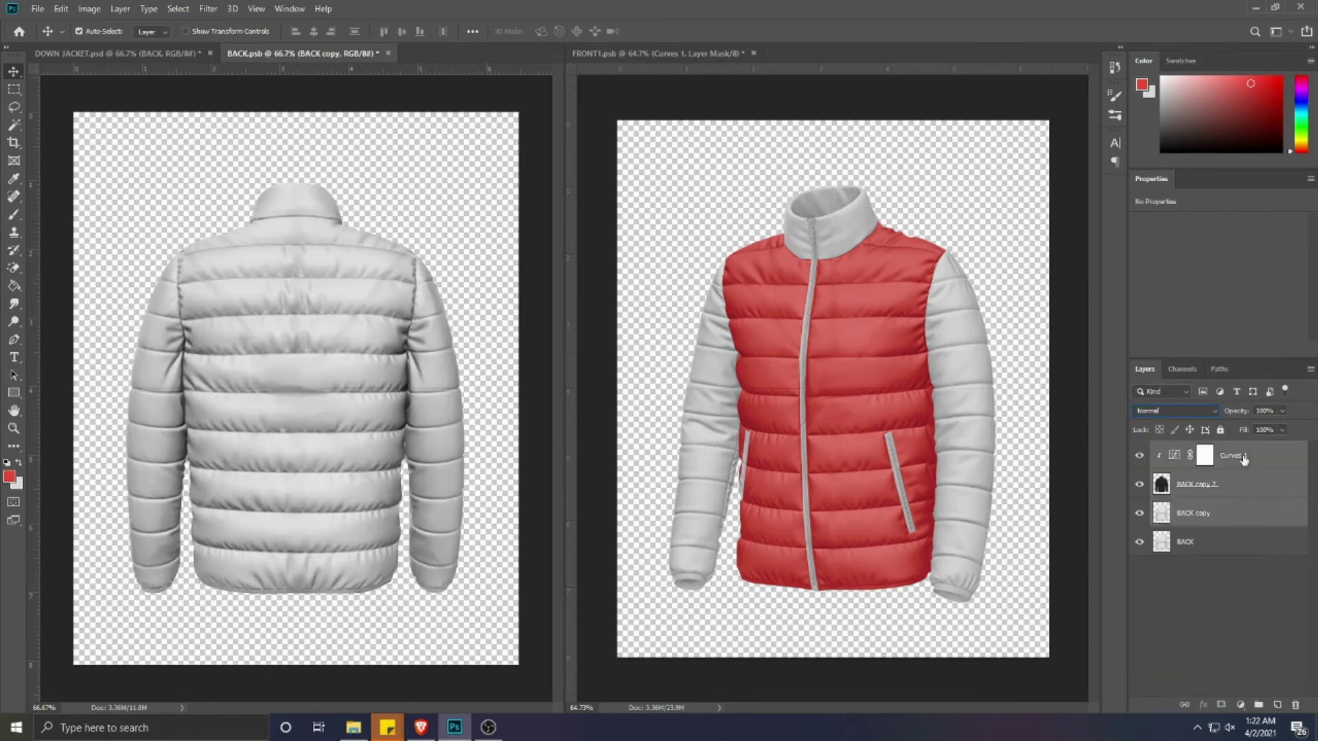
- Group BACK copy, BACK copy 2 and Curves 1, and add a red Solid Color fill masked to the jacket's silhouette above BACK
key(ctrl+g)
ctrl+click(1162, 472)
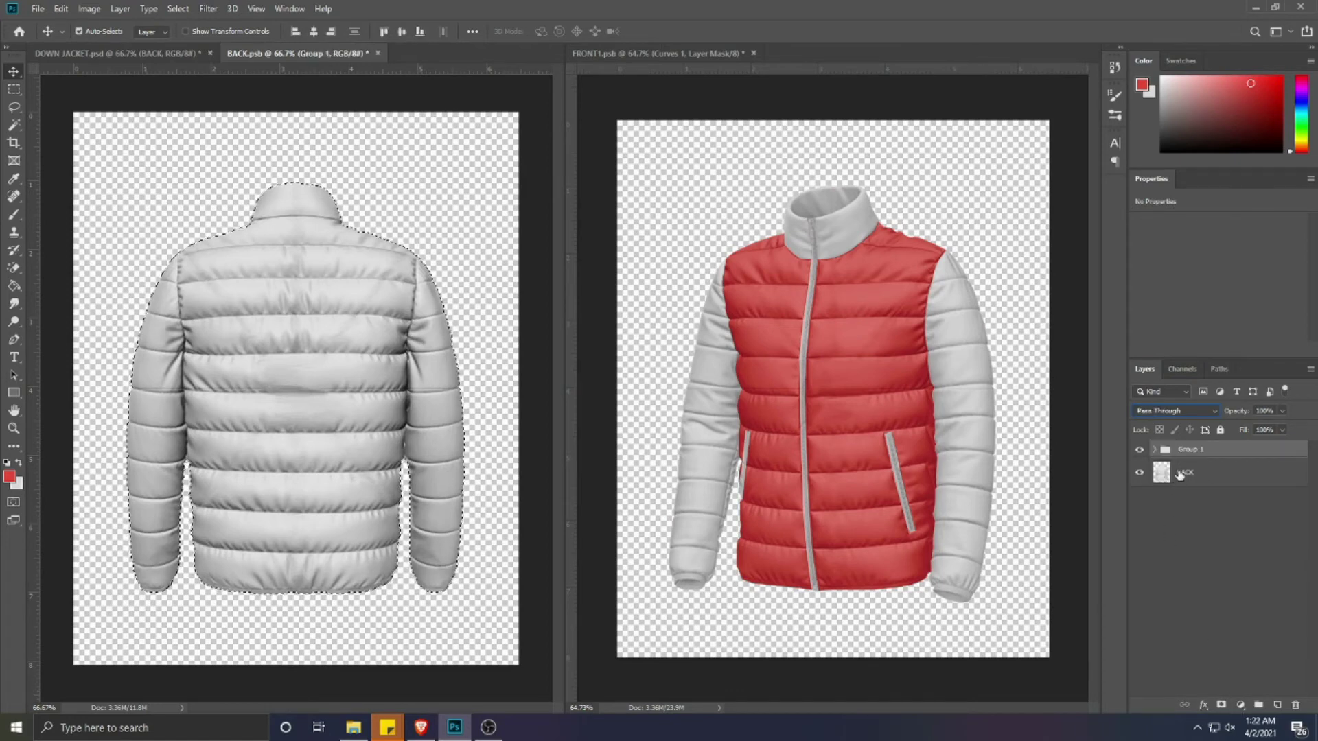
click(1193, 472)
click(1238, 705)
click(1239, 464)
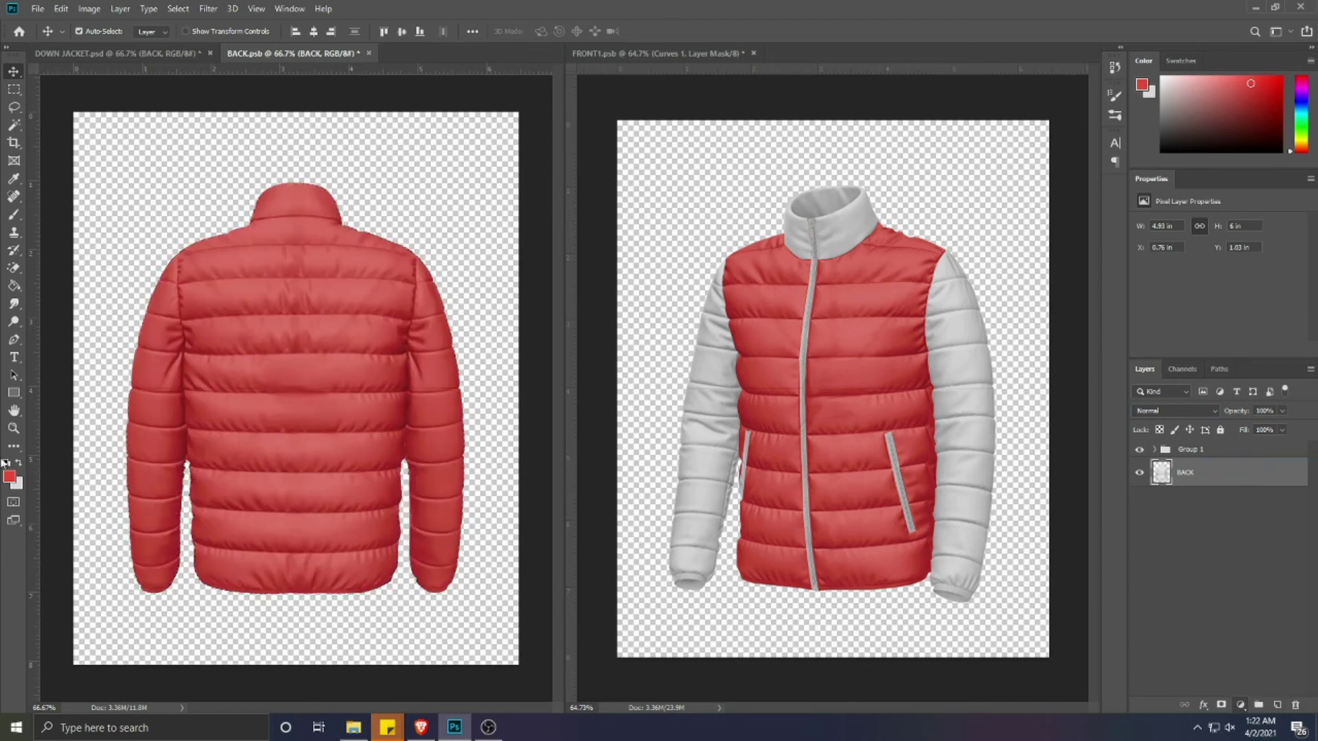
click(1130, 435)
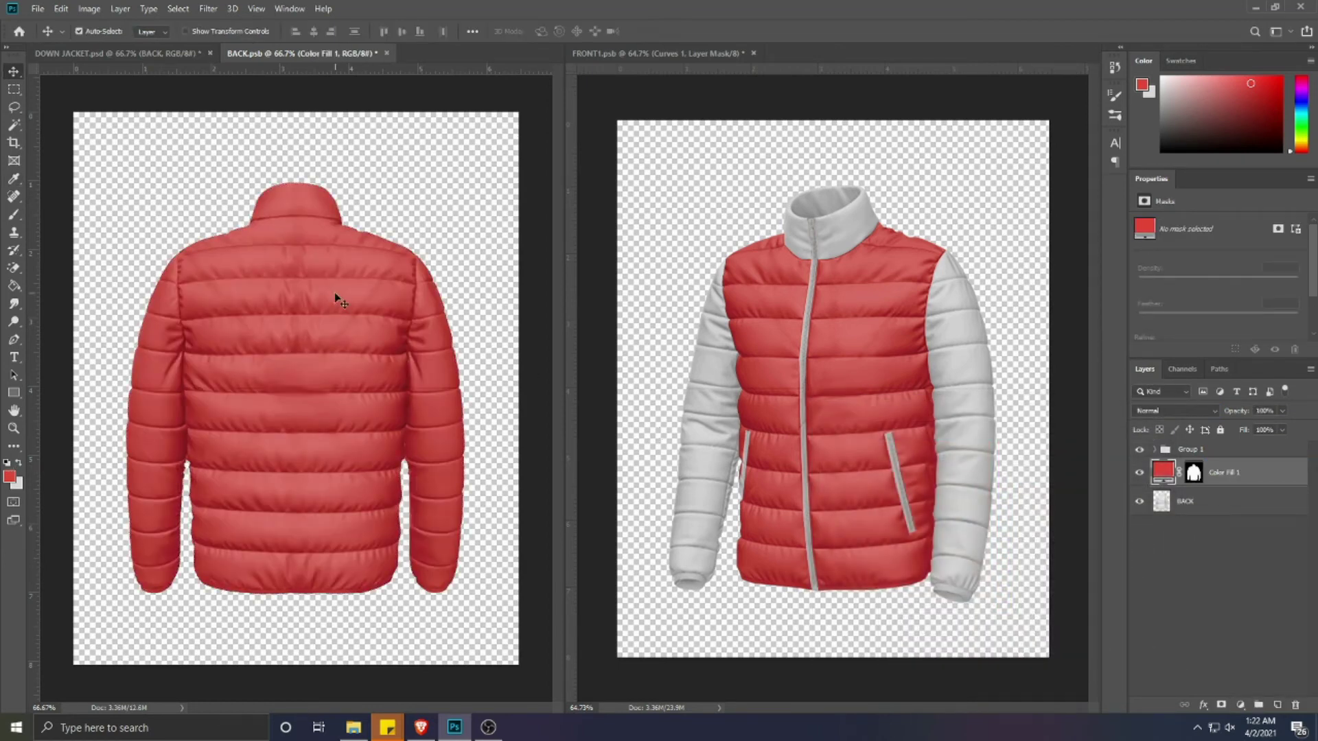
- Collapse and lock Group 1
click(302, 285)
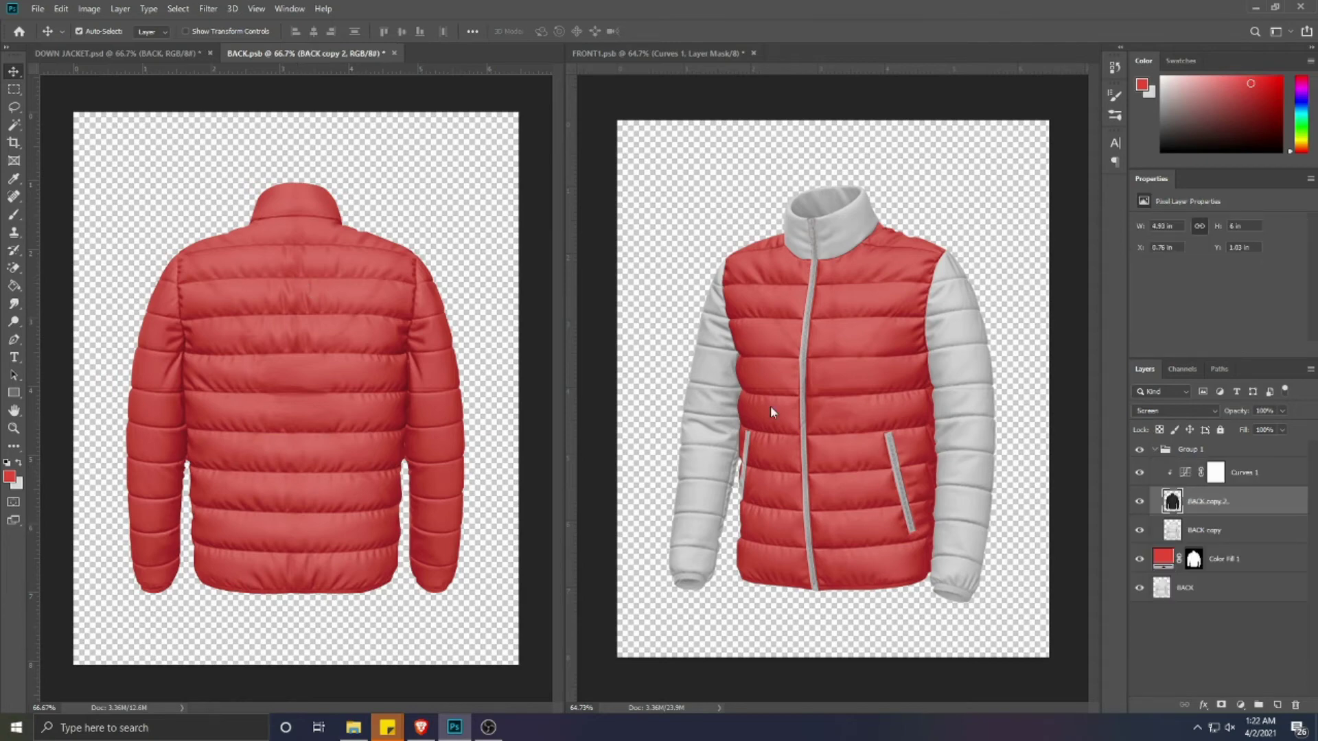
click(1179, 452)
click(1220, 430)
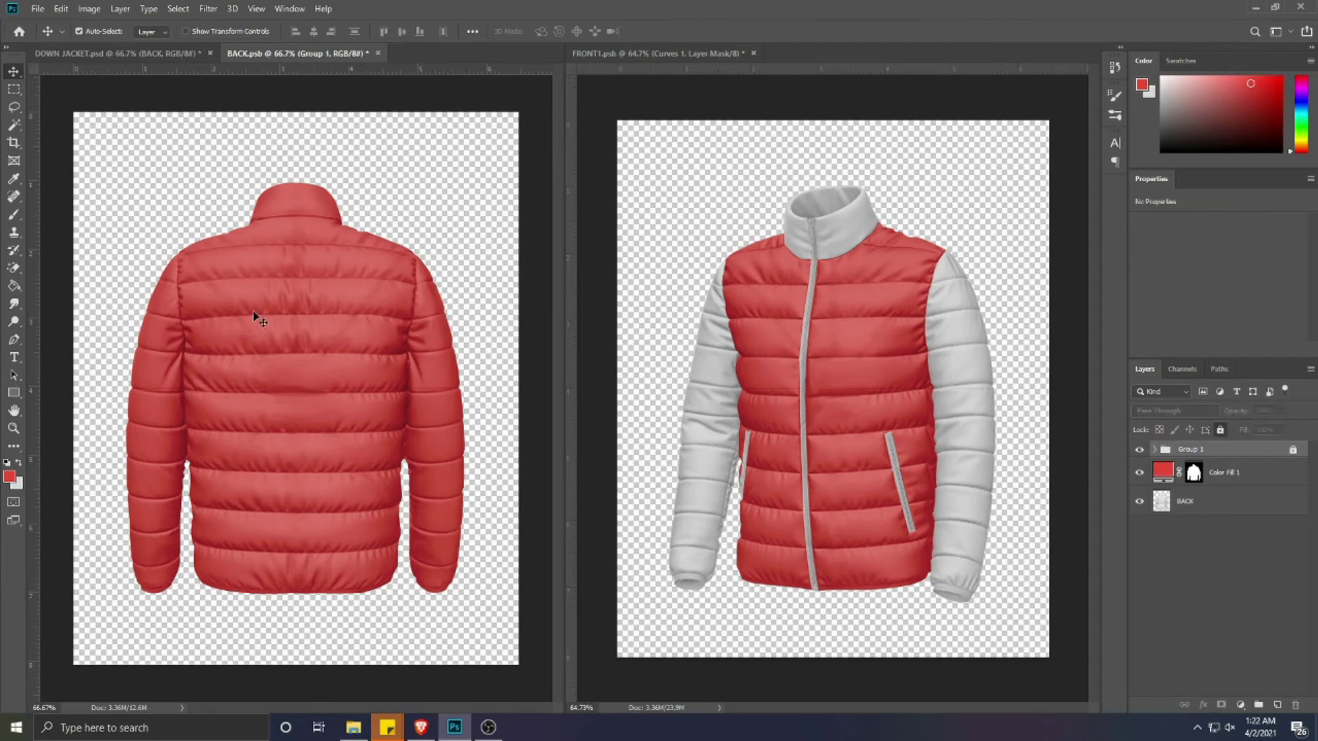
- Trace a closed Pen path along the collar's lower seam and around its outside, and turn it into a selection
click(15, 341)
scroll(250, 180, up, 5)
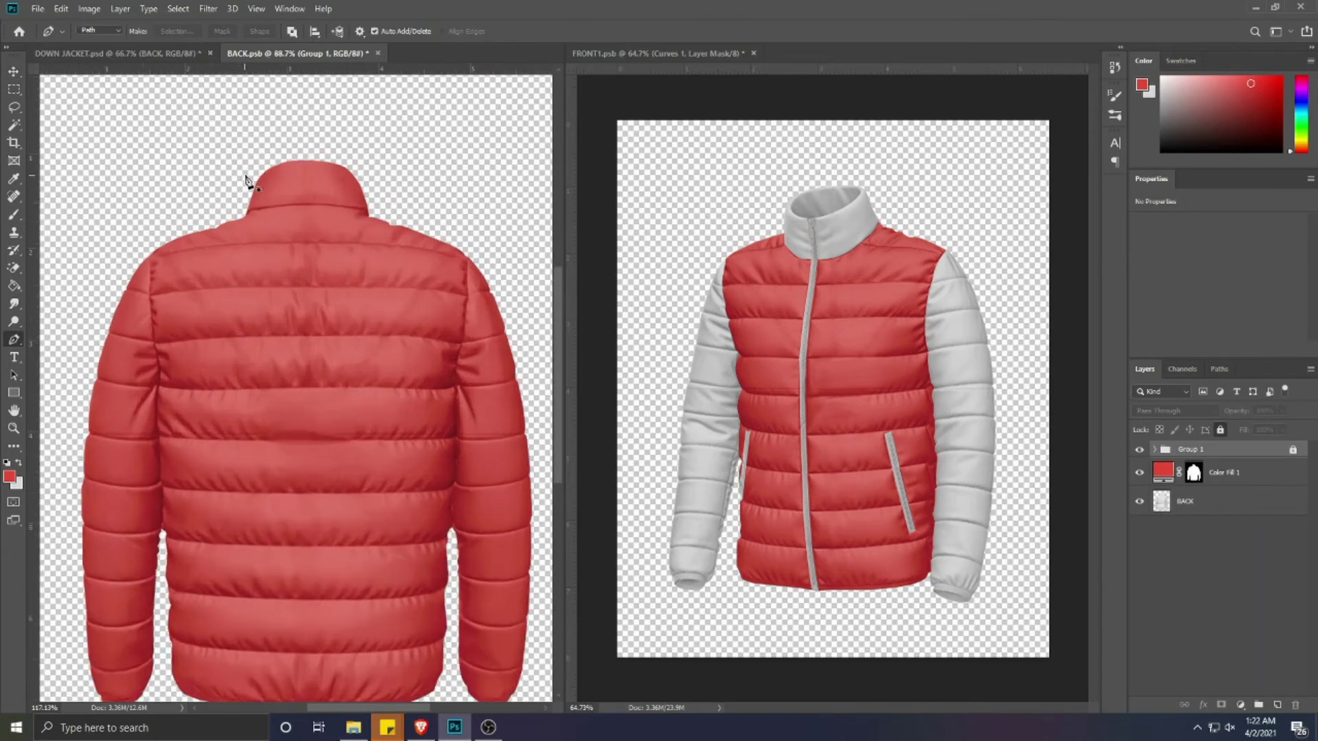
scroll(205, 273, down, 2)
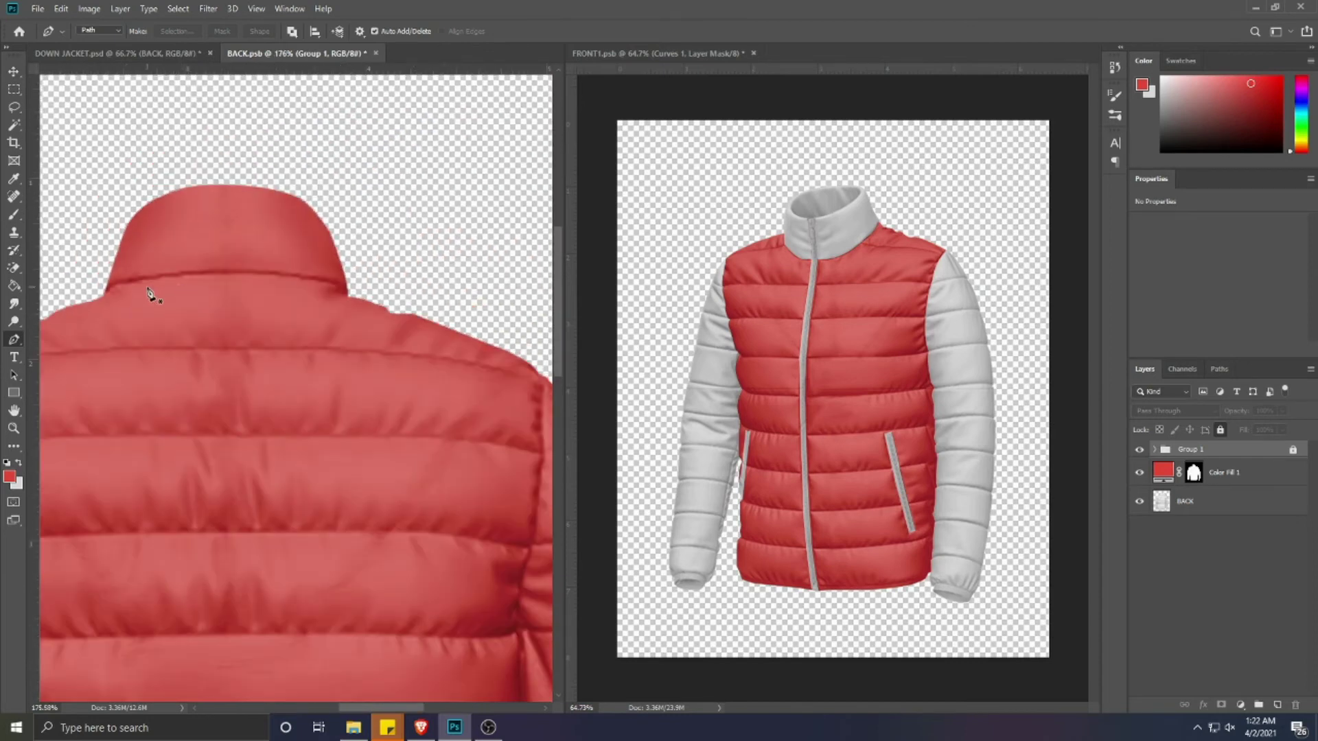
click(103, 294)
drag(125, 281, 137, 282)
click(333, 280)
click(354, 204)
click(282, 159)
drag(209, 160, 110, 208)
click(104, 226)
click(96, 282)
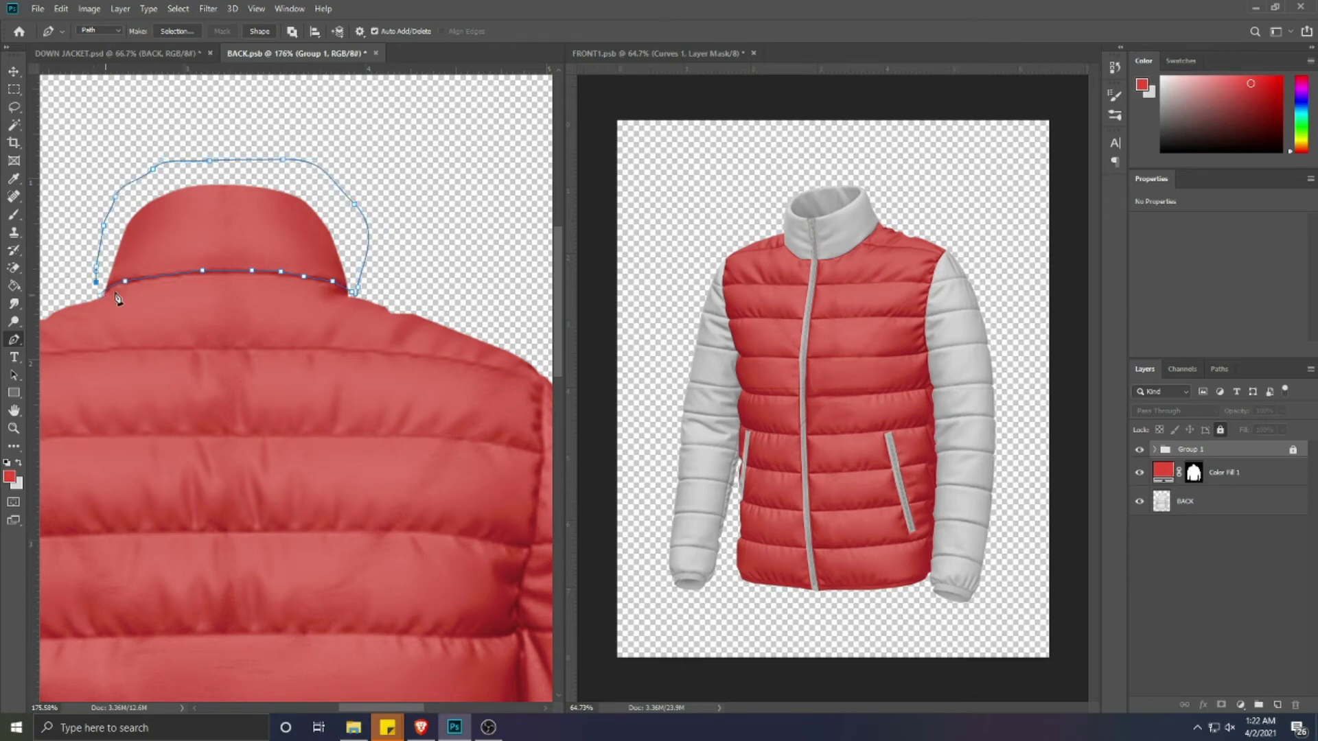
key(ctrl+Return)
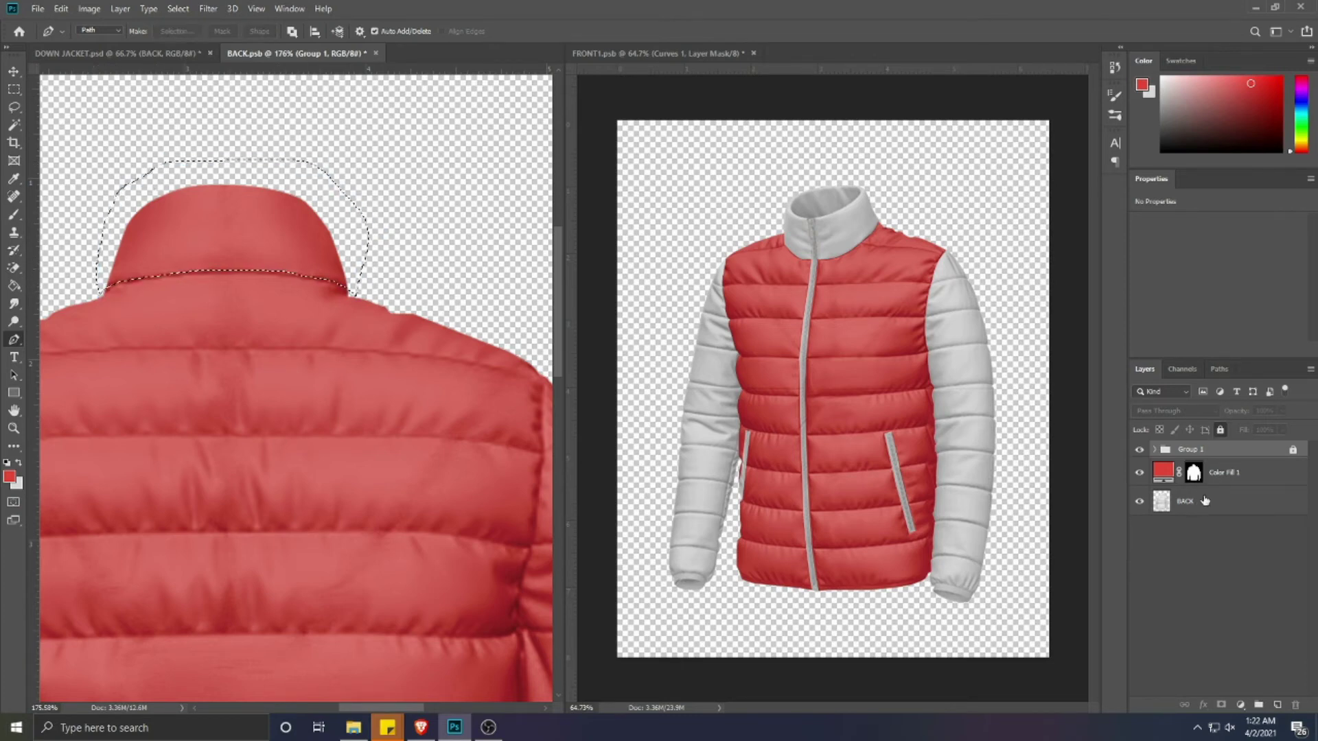
- On BACK, trim the selection to the collar's pixels and add a masked Solid Color fill in light grey dedbdb
click(1201, 502)
key(w)
alt+click(165, 172)
click(1239, 705)
click(1239, 462)
click(20, 482)
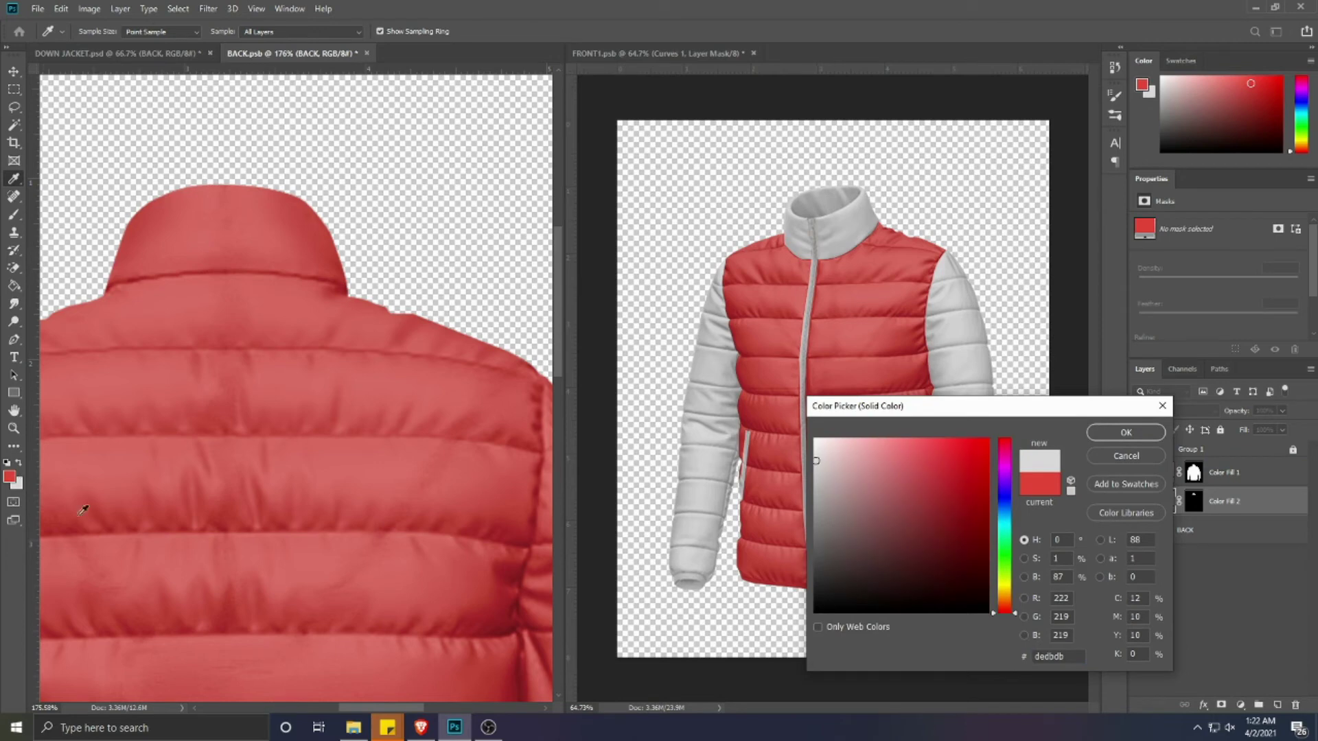
click(1098, 433)
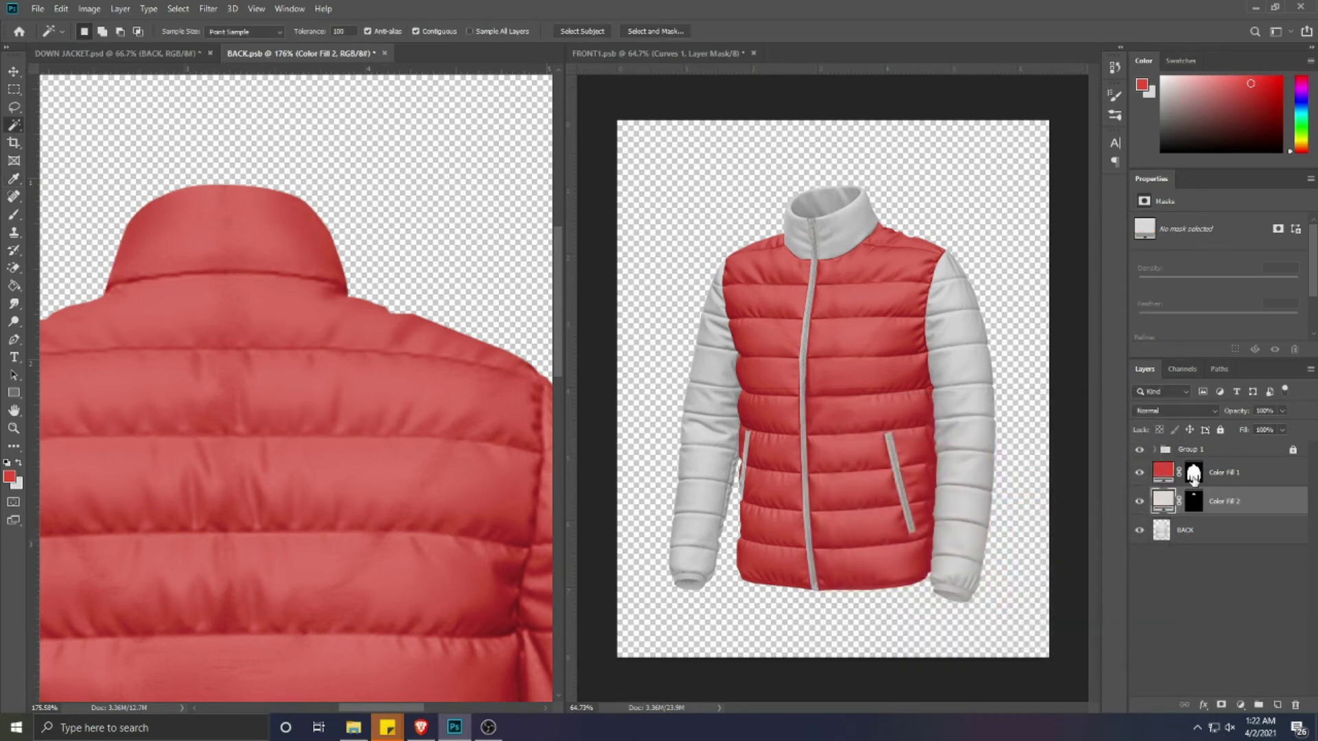
- Black out the collar area in the red Color Fill 1 mask and deselect
click(1194, 473)
key(alt+BackSpace)
key(ctrl+d)
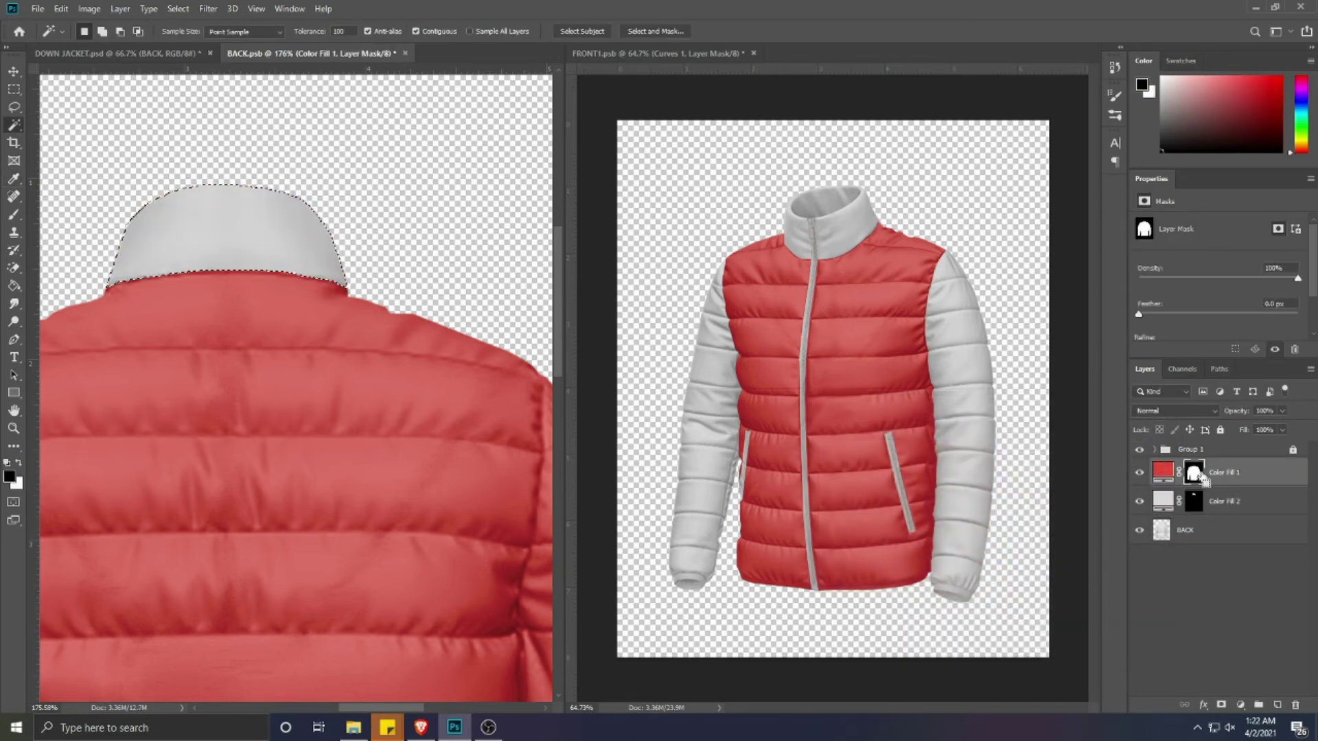
scroll(295, 374, down, 4)
key(v)
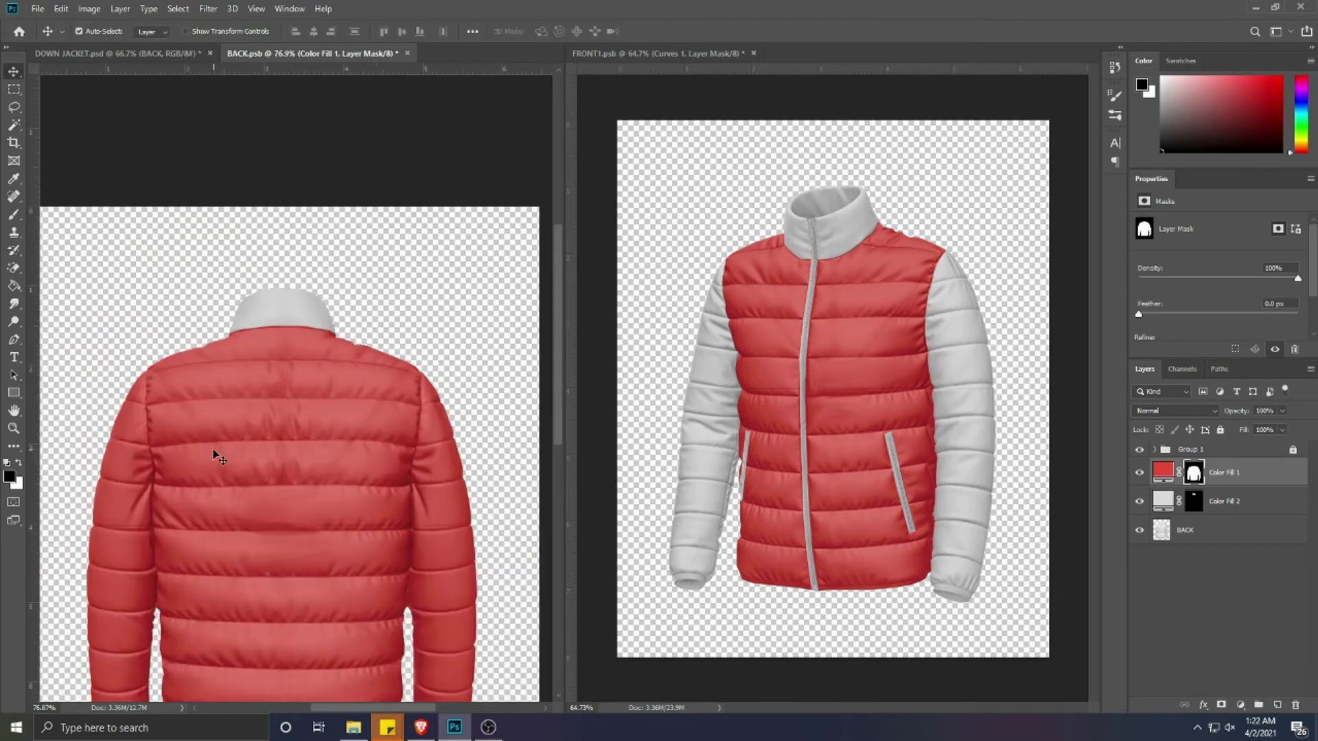
scroll(214, 458, down, 1)
scroll(213, 460, down, 3)
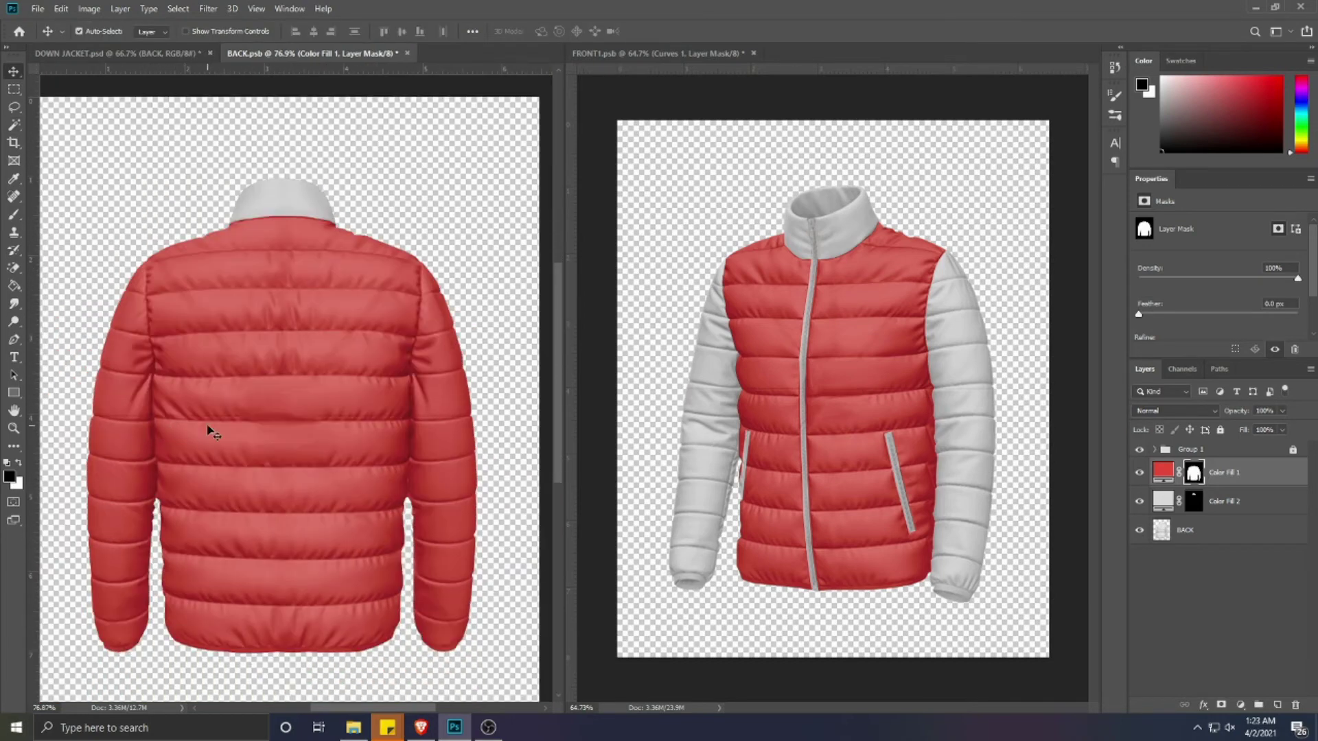
- Select BACK and start a Pen path down the left sleeve's seam from the shoulder to the underarm folds
click(1170, 539)
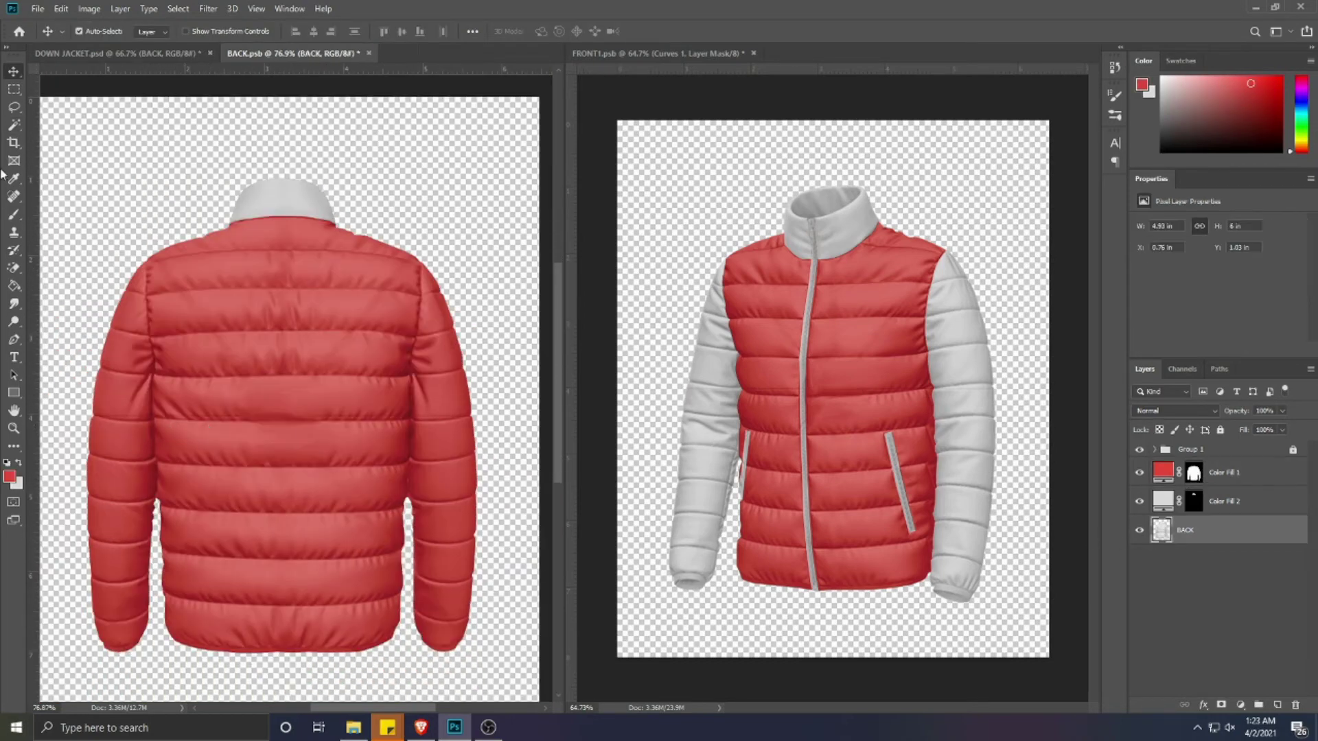
click(14, 339)
scroll(145, 322, up, 2)
scroll(144, 322, up, 1)
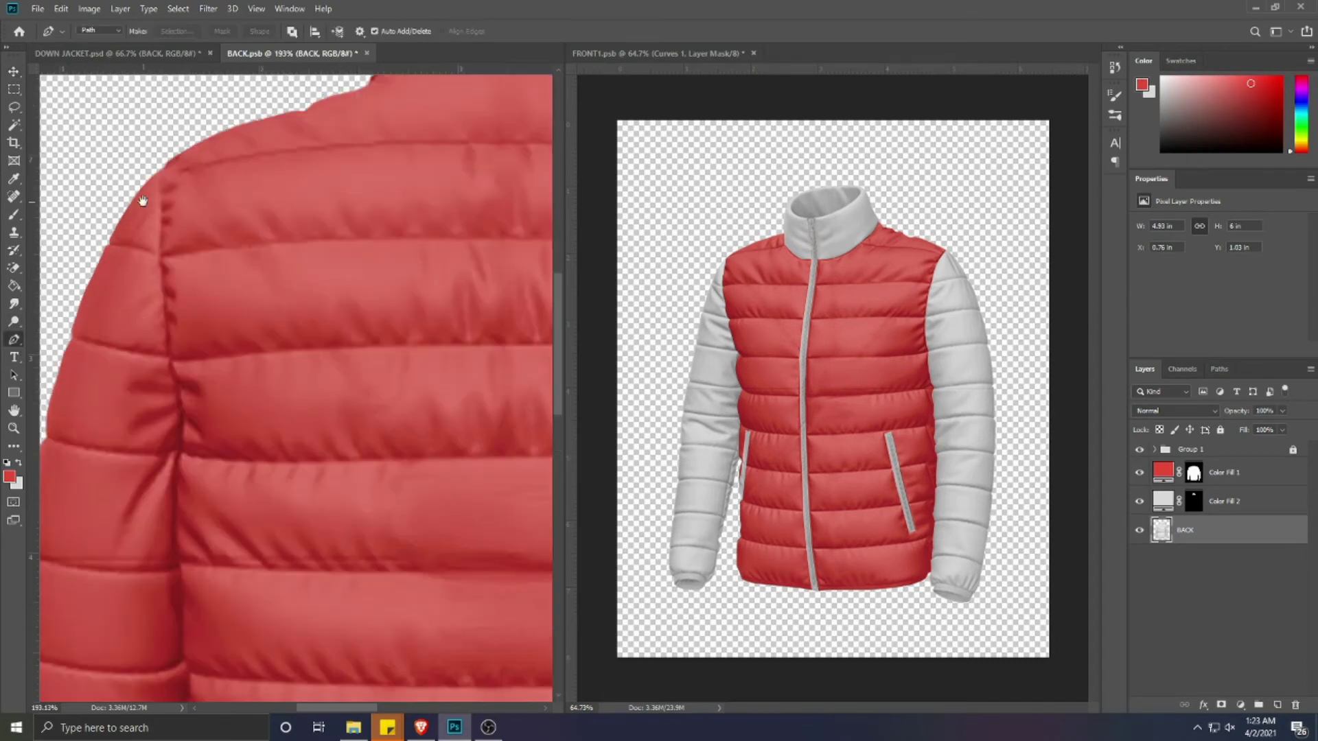
scroll(233, 303, up, 2)
scroll(255, 311, up, 1)
drag(255, 255, 256, 284)
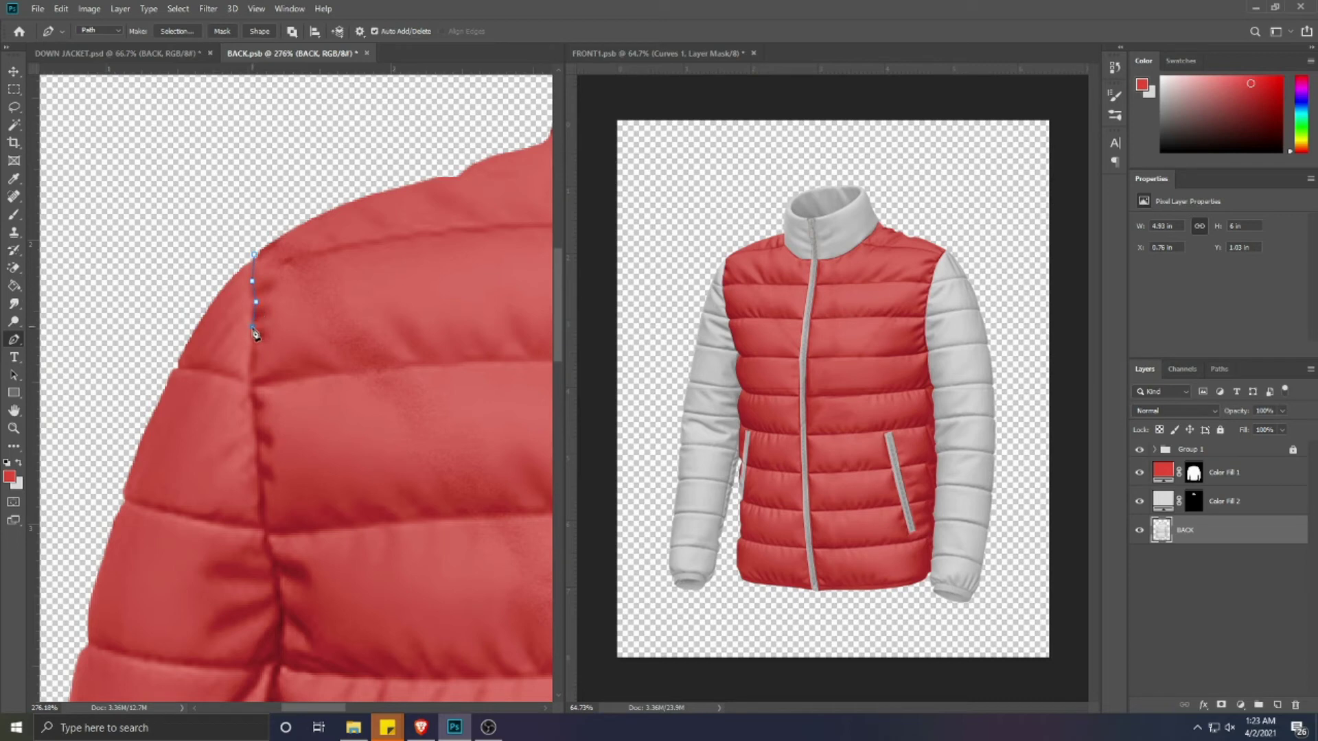
click(252, 367)
drag(264, 477, 245, 320)
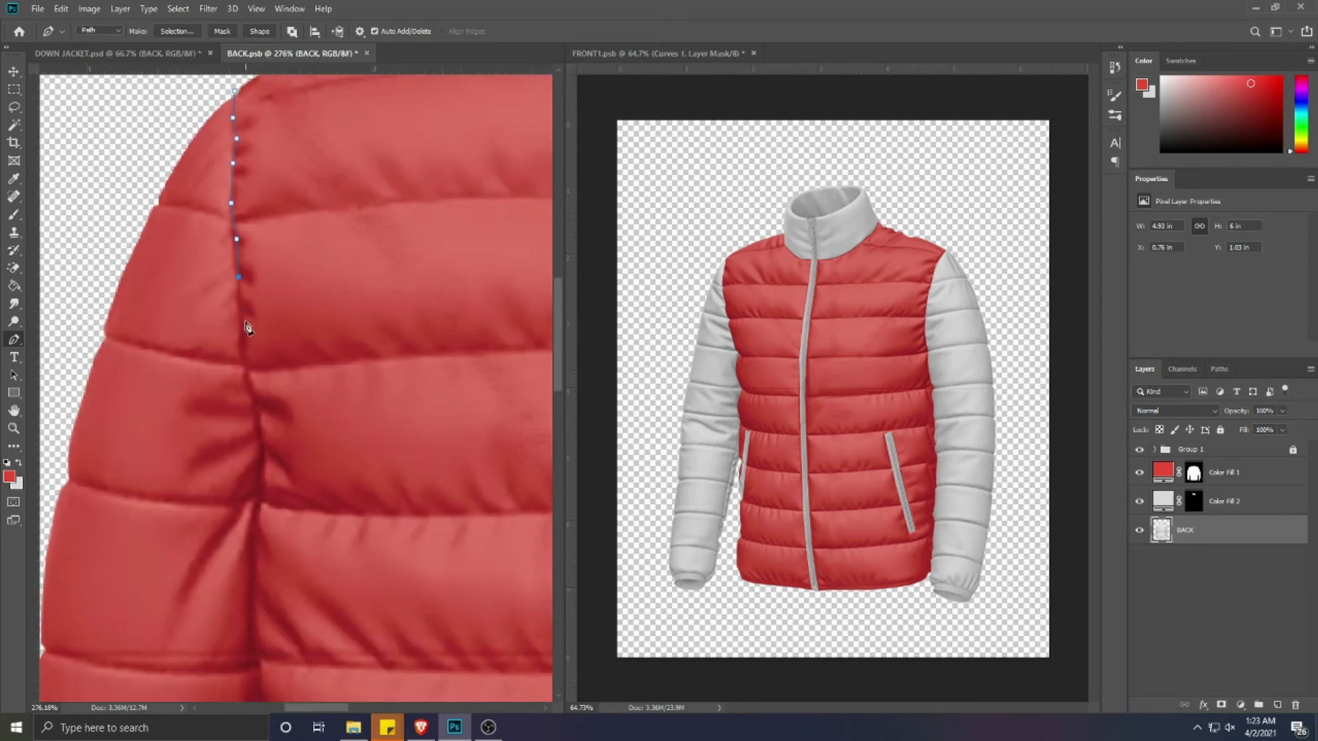
click(245, 352)
click(258, 431)
click(265, 451)
click(257, 471)
key(ctrl+z)
click(261, 476)
click(259, 505)
click(256, 510)
drag(249, 475, 215, 287)
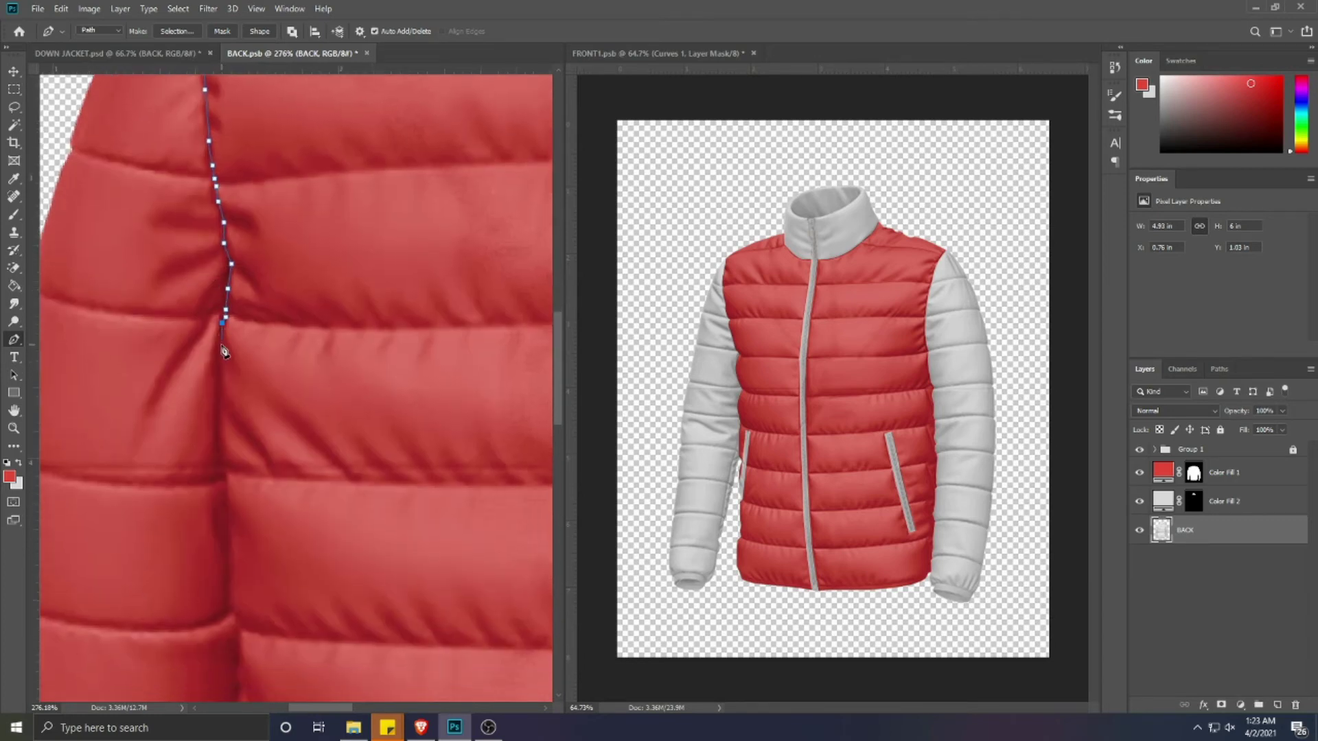
- Continue the Pen path down the left sleeve's seam to the gap between sleeve and body
click(222, 383)
click(222, 433)
click(229, 482)
scroll(229, 439, down, 3)
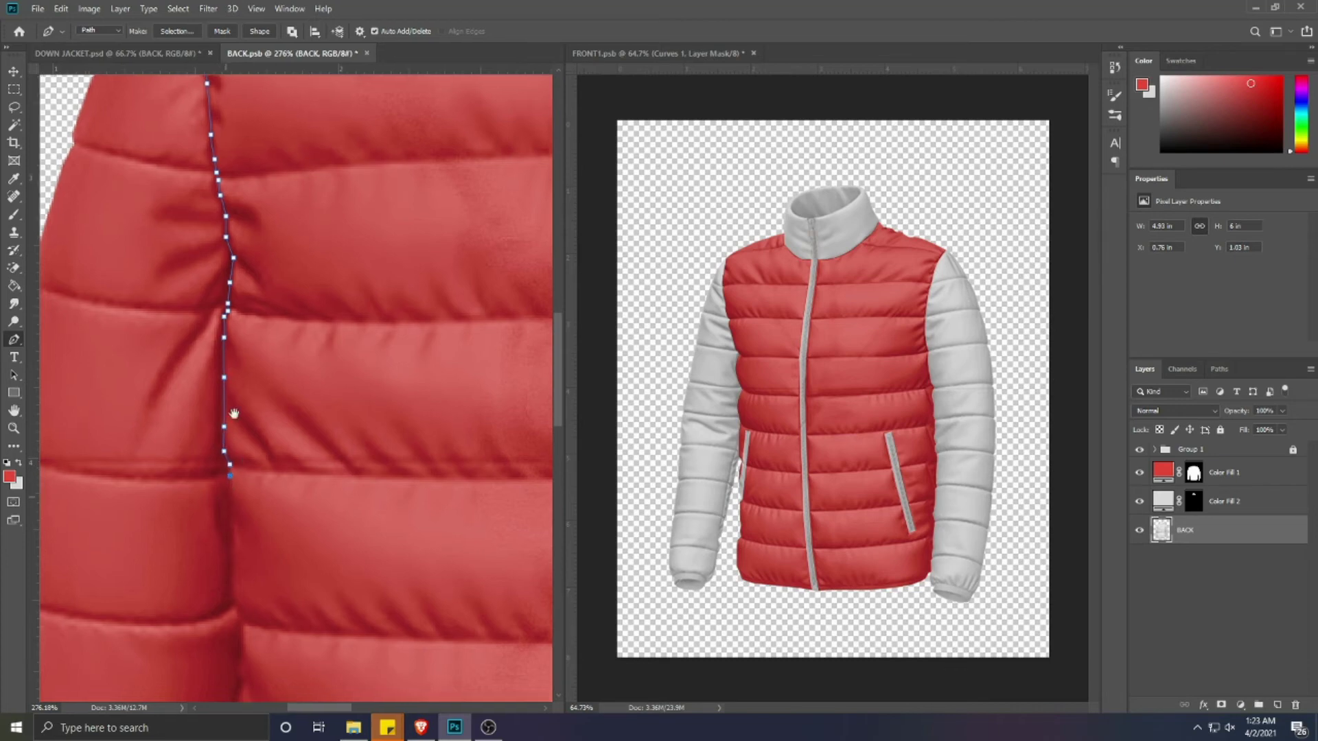
click(231, 376)
click(230, 424)
click(233, 441)
click(240, 465)
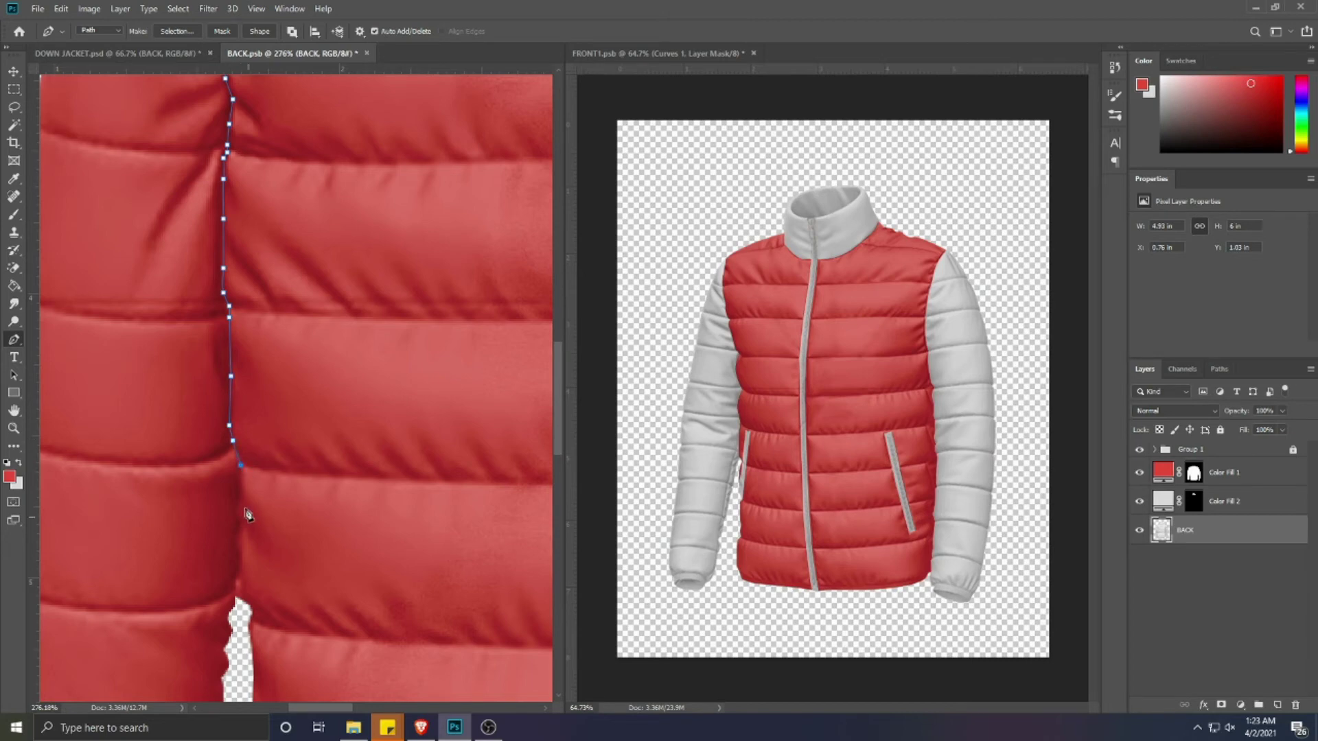
click(240, 505)
scroll(240, 480, down, 2)
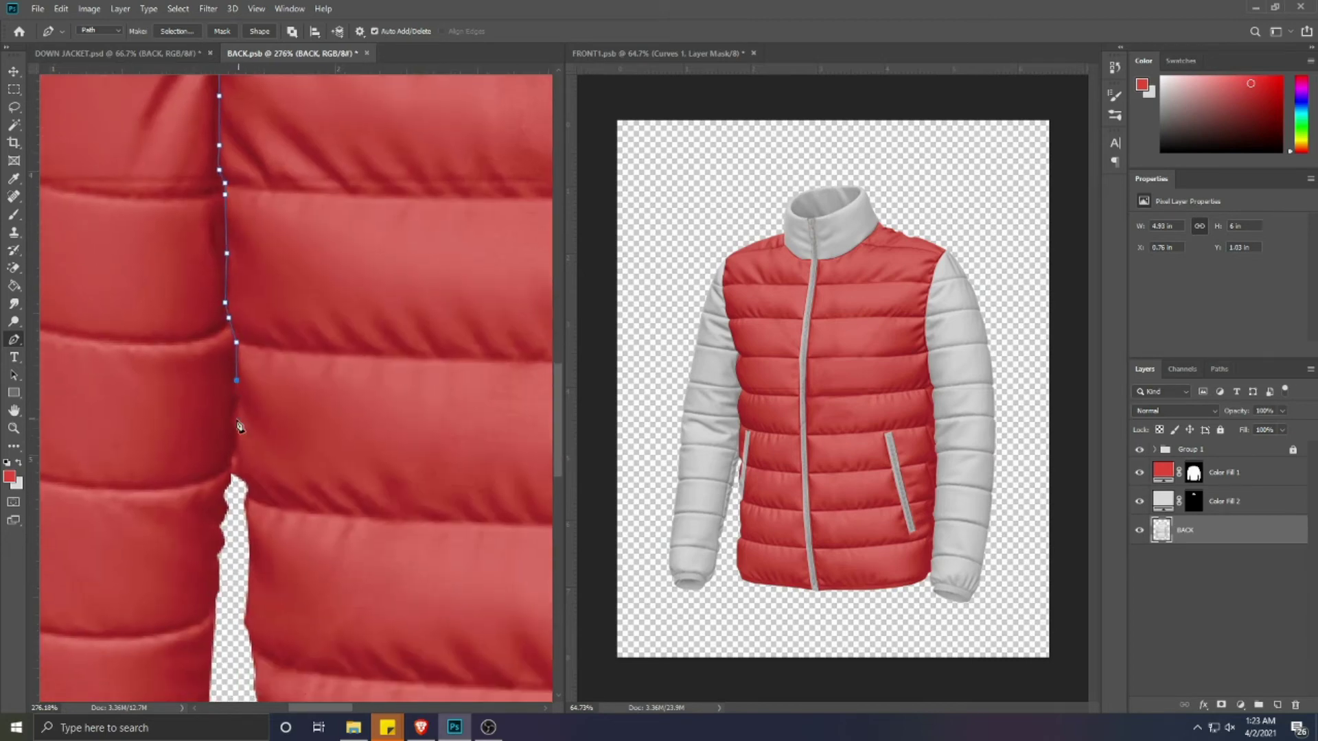
click(236, 468)
click(235, 490)
scroll(235, 513, down, 3)
- Run the path through the gap, around the cuff and outside the left sleeve back to the shoulder, and convert it to a selection
drag(228, 591, 222, 409)
click(223, 575)
click(168, 602)
click(106, 580)
drag(89, 377, 108, 532)
click(91, 403)
drag(101, 207, 100, 437)
click(99, 368)
click(168, 291)
click(197, 281)
click(230, 272)
key(ctrl+Return)
- Trim the selection to the left sleeve's pixels and add a masked Solid Color fill in the same light grey as the collar
click(14, 125)
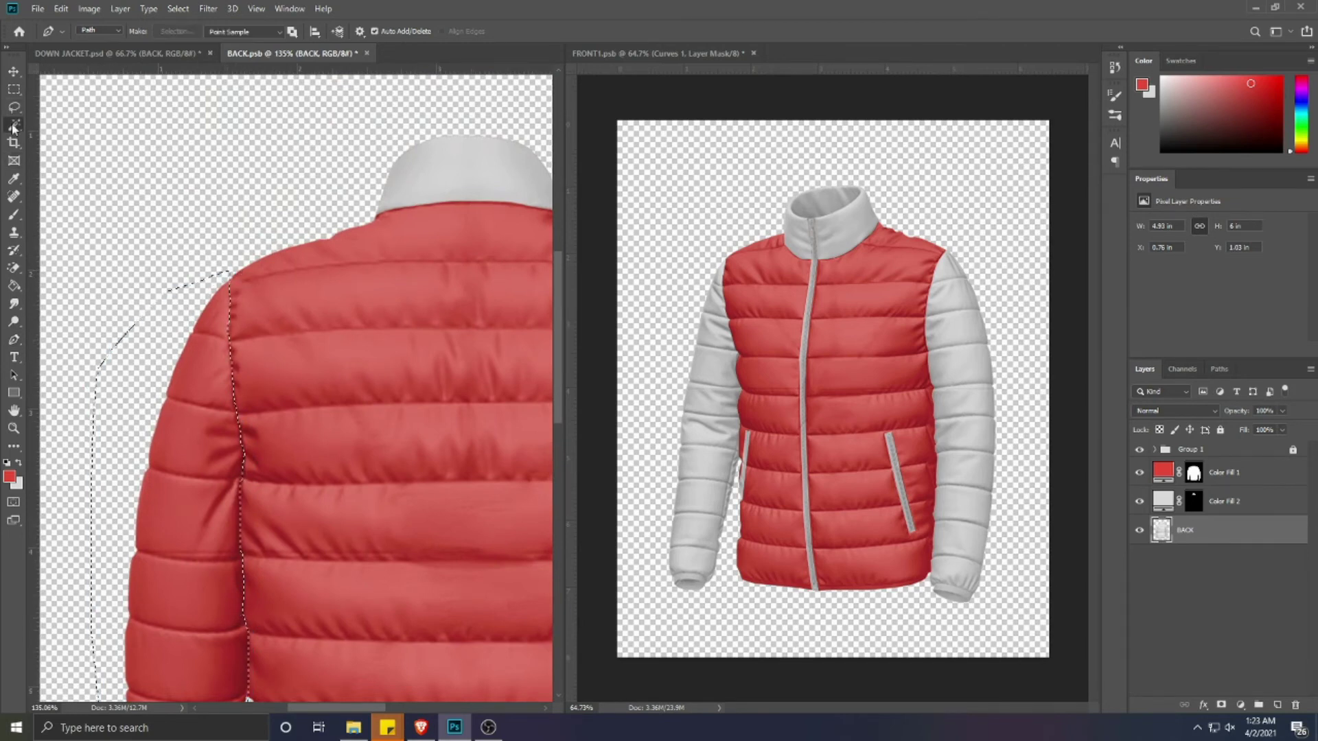
scroll(140, 419, down, 3)
scroll(139, 418, down, 2)
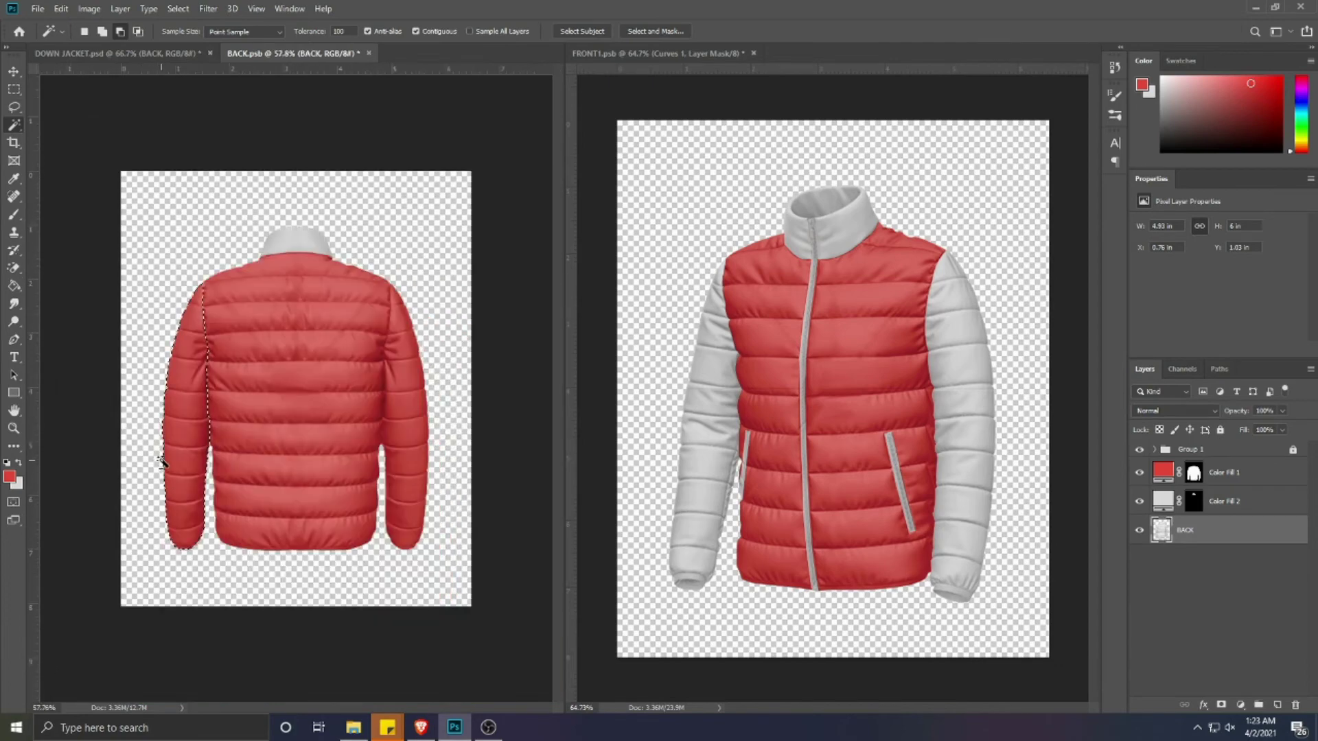
scroll(155, 456, up, 3)
click(1241, 705)
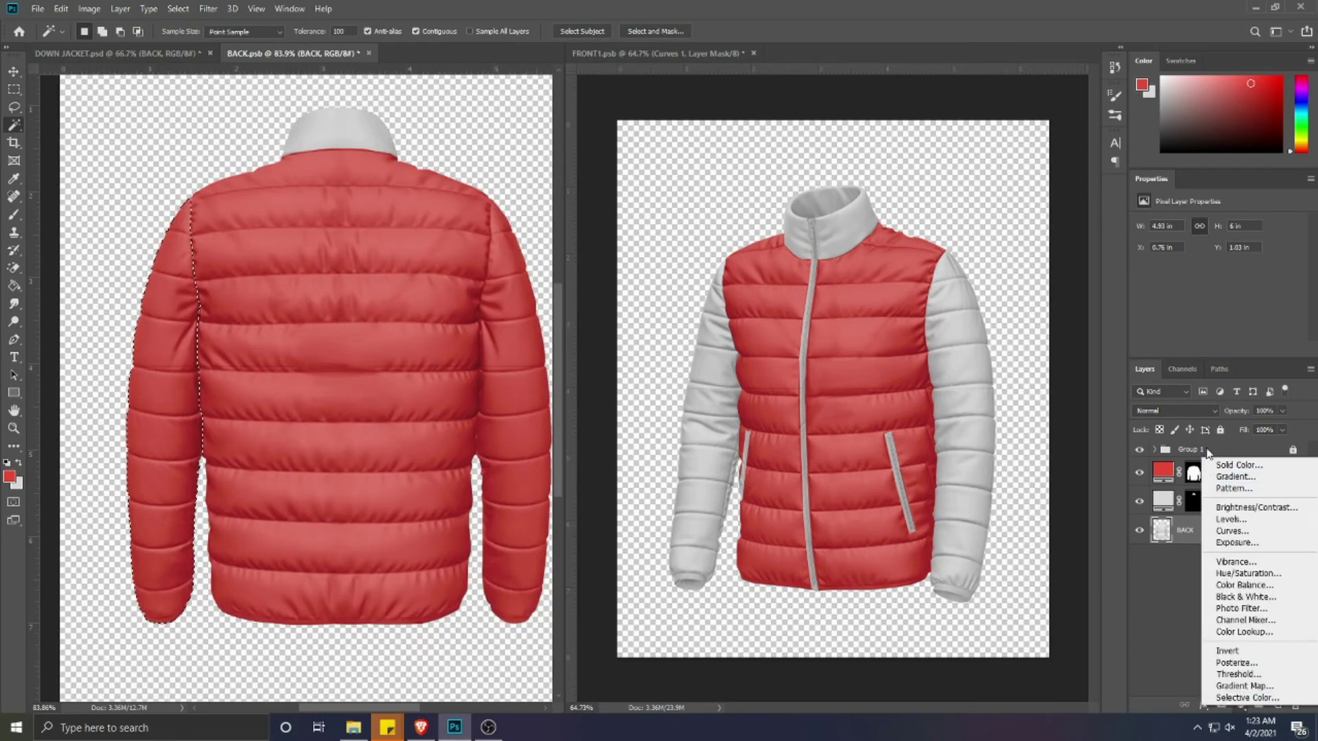
click(1228, 461)
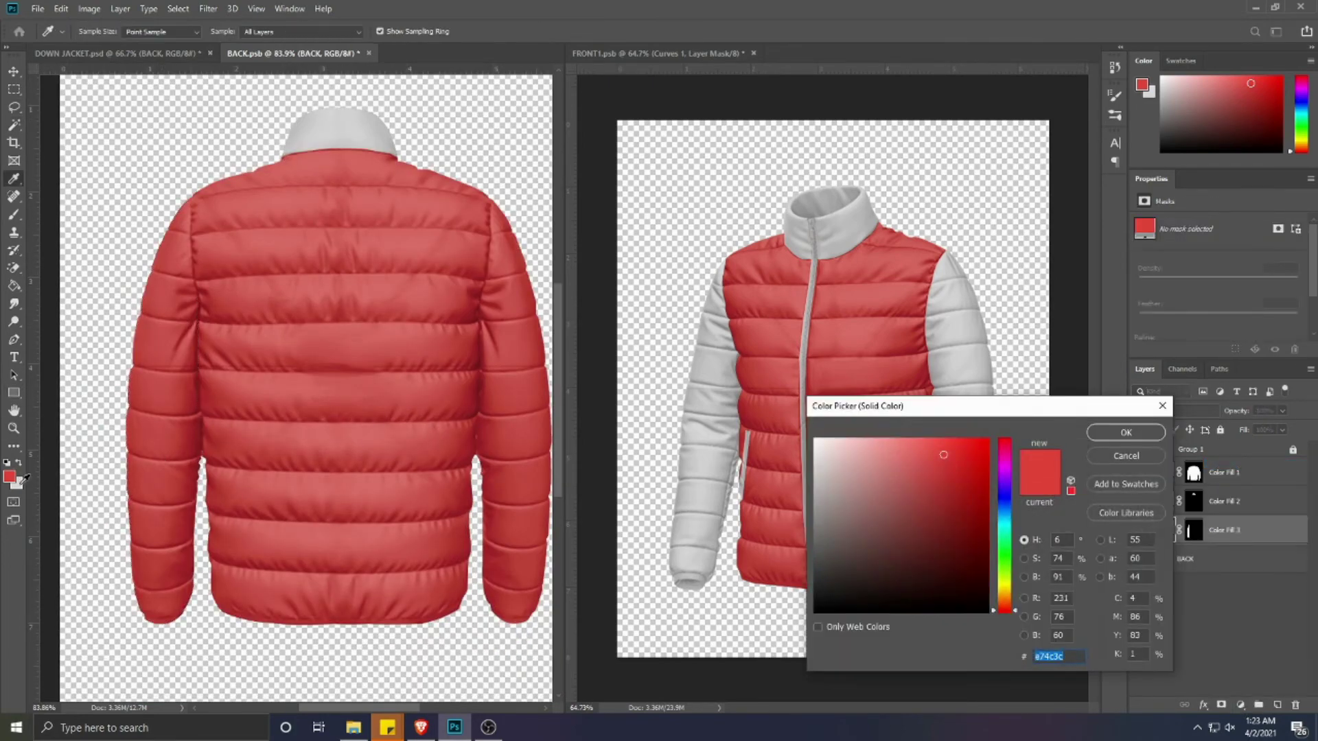
click(19, 483)
click(1123, 432)
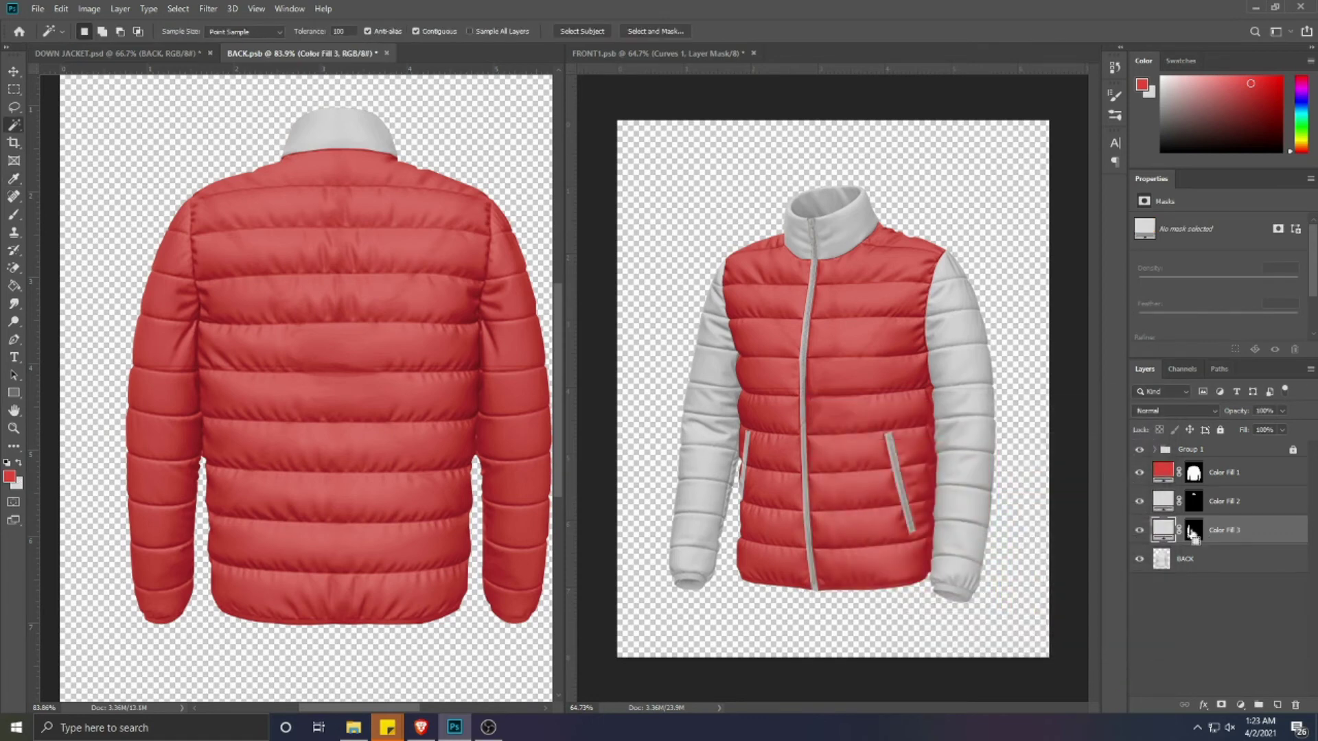
- Black out the left sleeve area in the red Color Fill 1 mask and deselect
click(1194, 473)
key(alt+BackSpace)
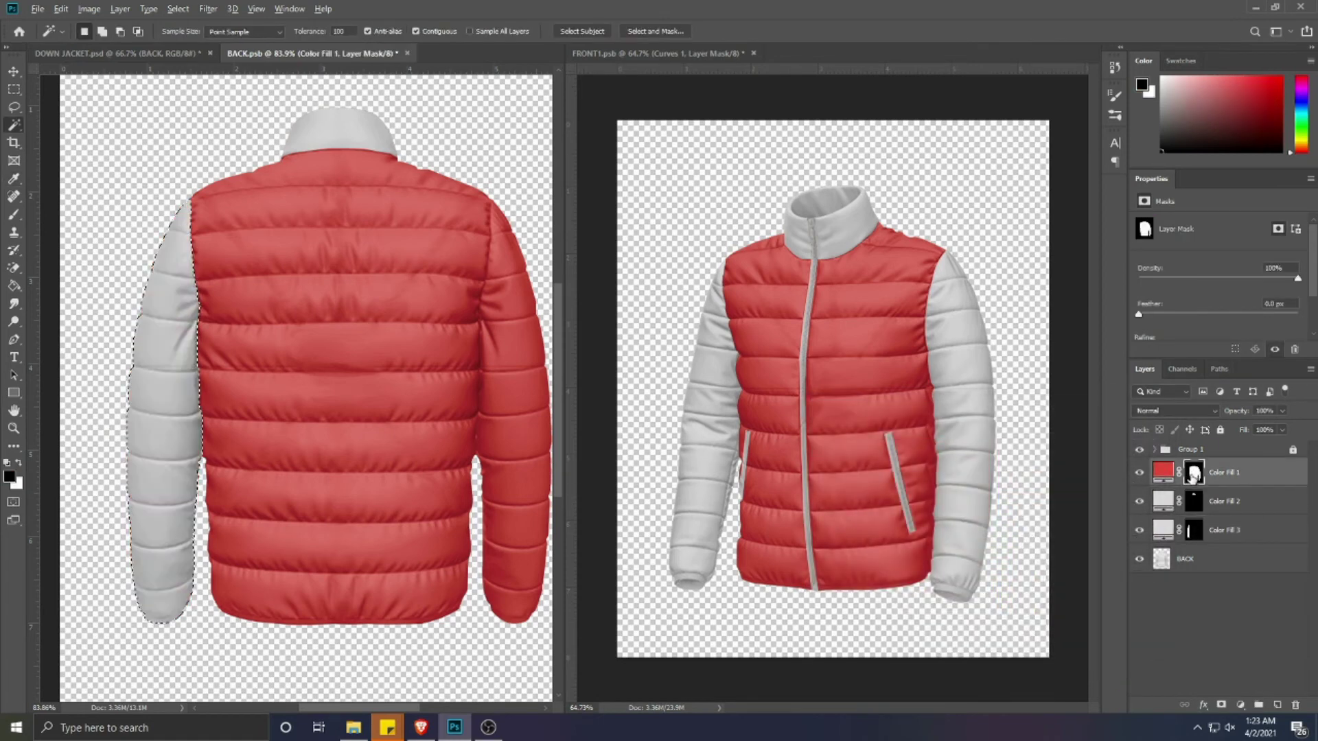
key(ctrl+d)
- Select BACK and start a Pen path down the right sleeve's seam from the shoulder to the underarm
click(1196, 559)
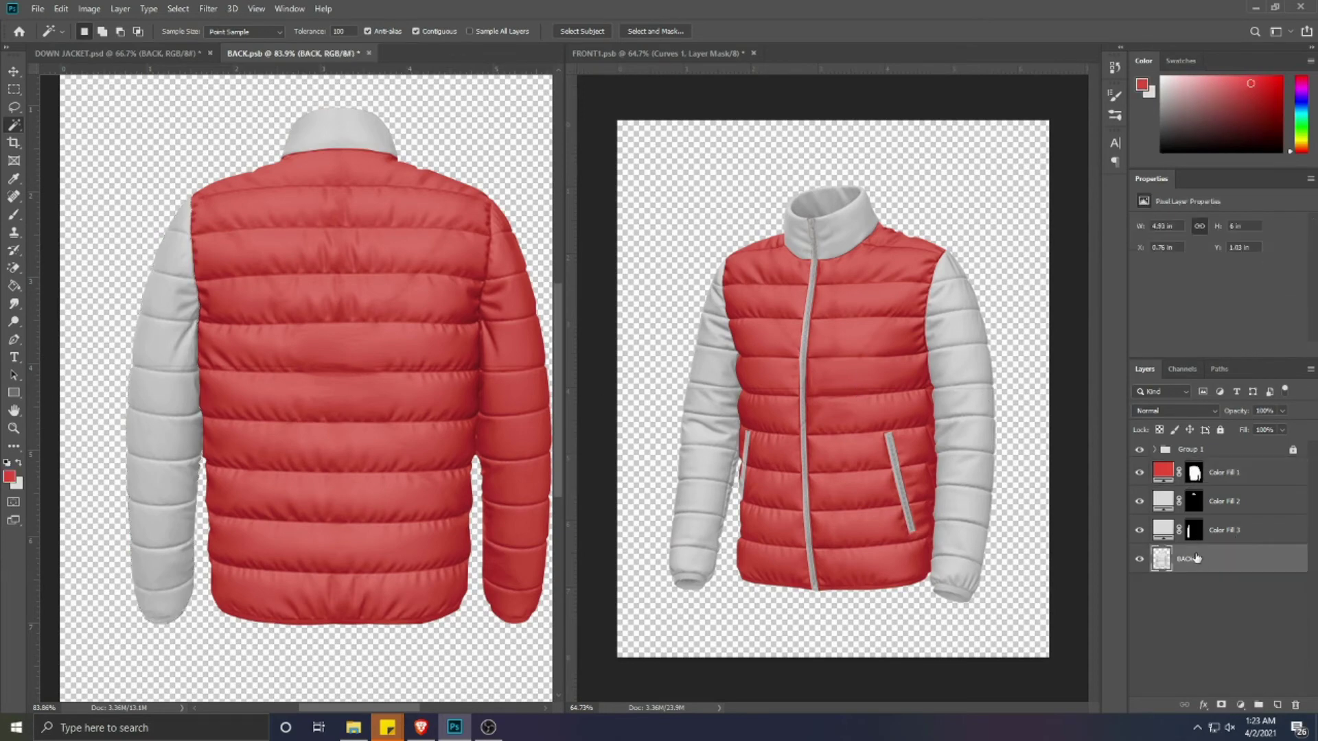
click(13, 341)
scroll(504, 187, up, 7)
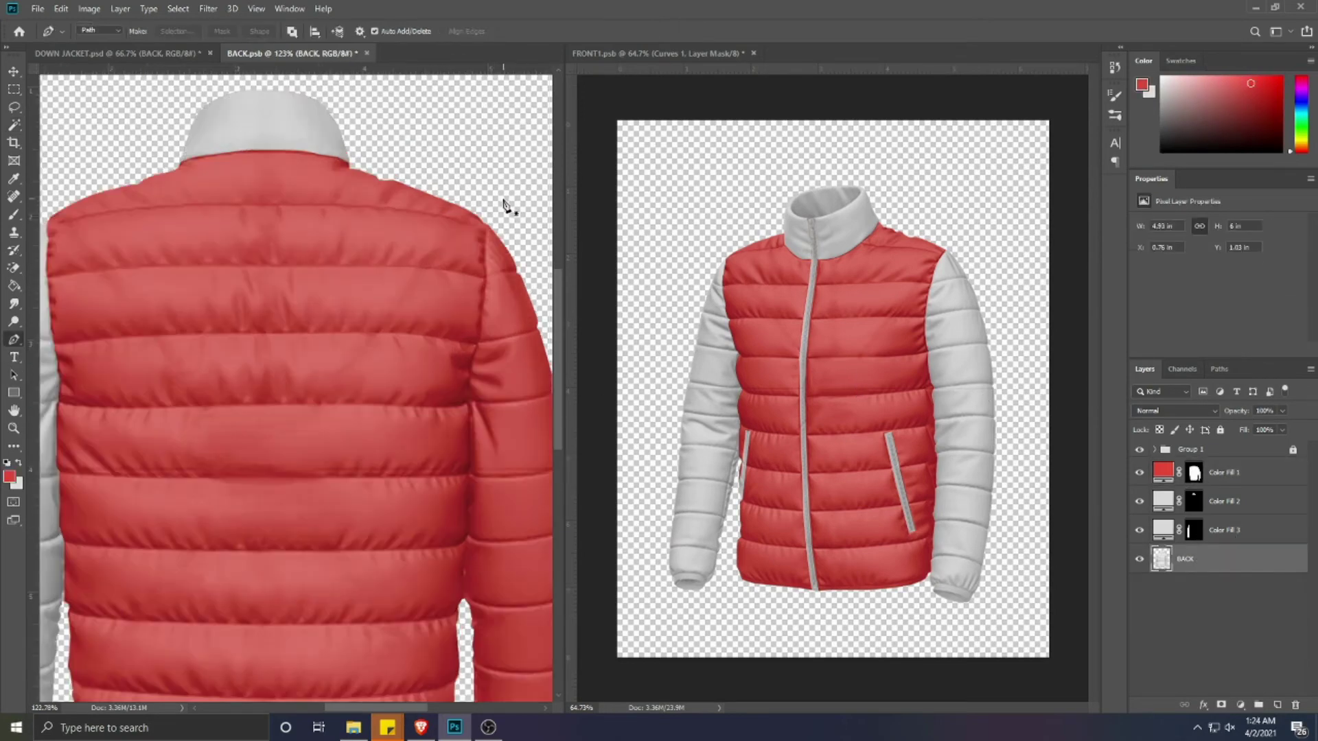
scroll(484, 239, up, 2)
click(486, 231)
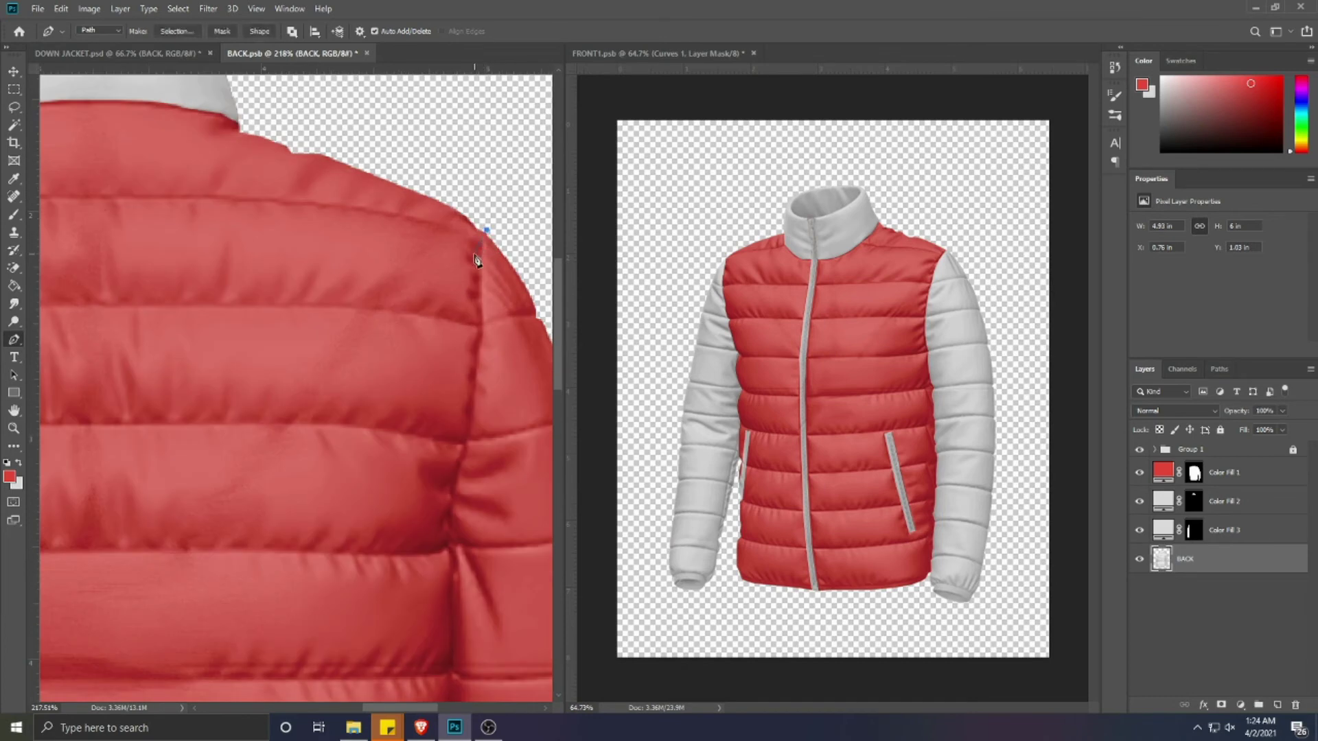
click(479, 343)
click(468, 423)
click(466, 440)
click(463, 451)
click(455, 473)
click(451, 511)
click(452, 553)
drag(453, 556, 392, 324)
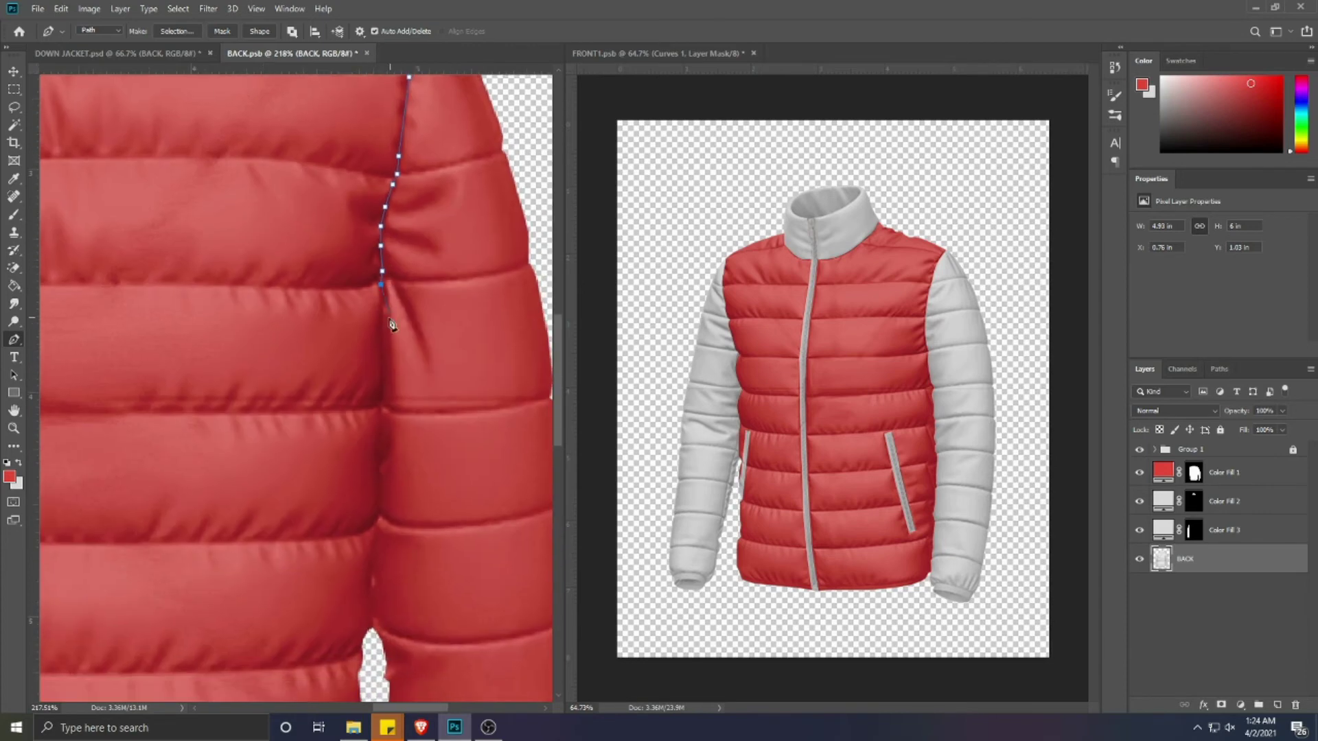
- Continue the Pen path down the right sleeve's seam to just above the gap between sleeve and body
click(382, 312)
click(383, 350)
click(381, 404)
key(ctrl+z)
click(381, 456)
click(381, 476)
click(379, 516)
click(375, 537)
click(374, 558)
drag(371, 575, 347, 371)
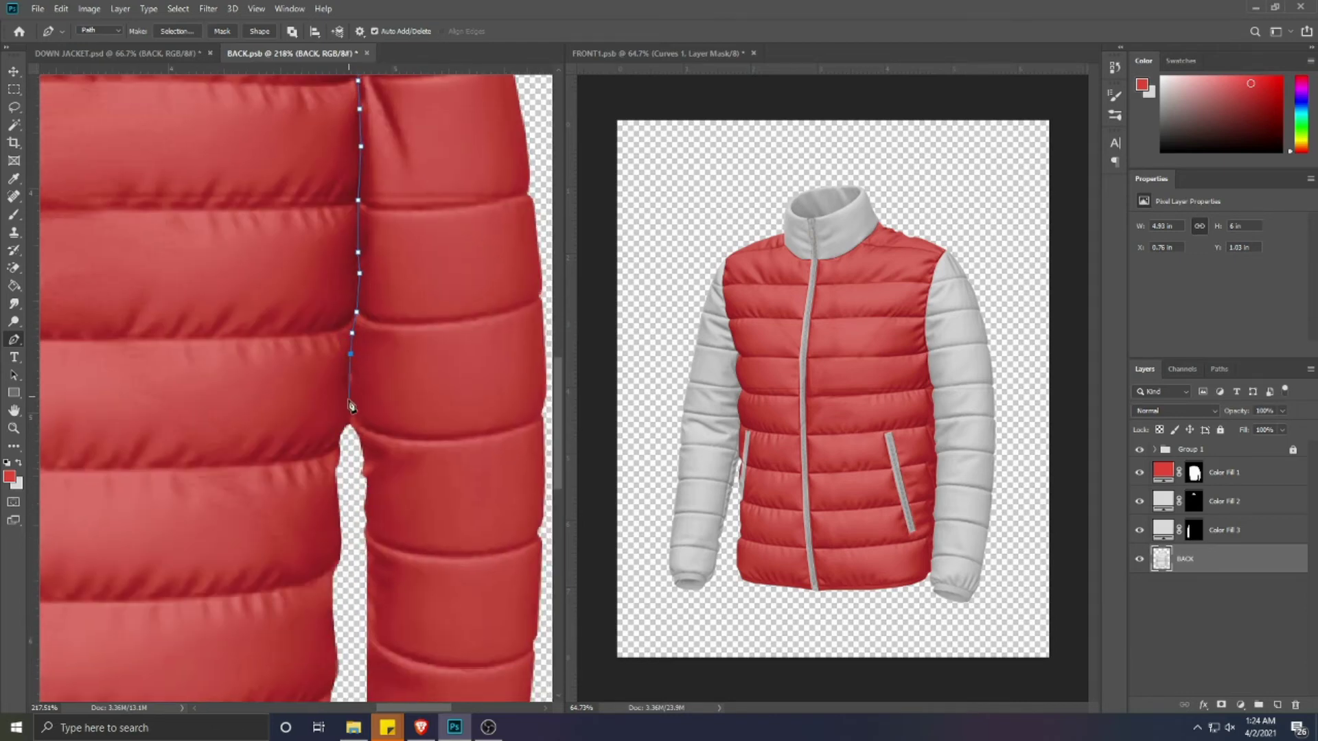
- Close the Pen path around the outside of the right sleeve, convert it to a selection and trim it to the sleeve's pixels
key(ctrl+0)
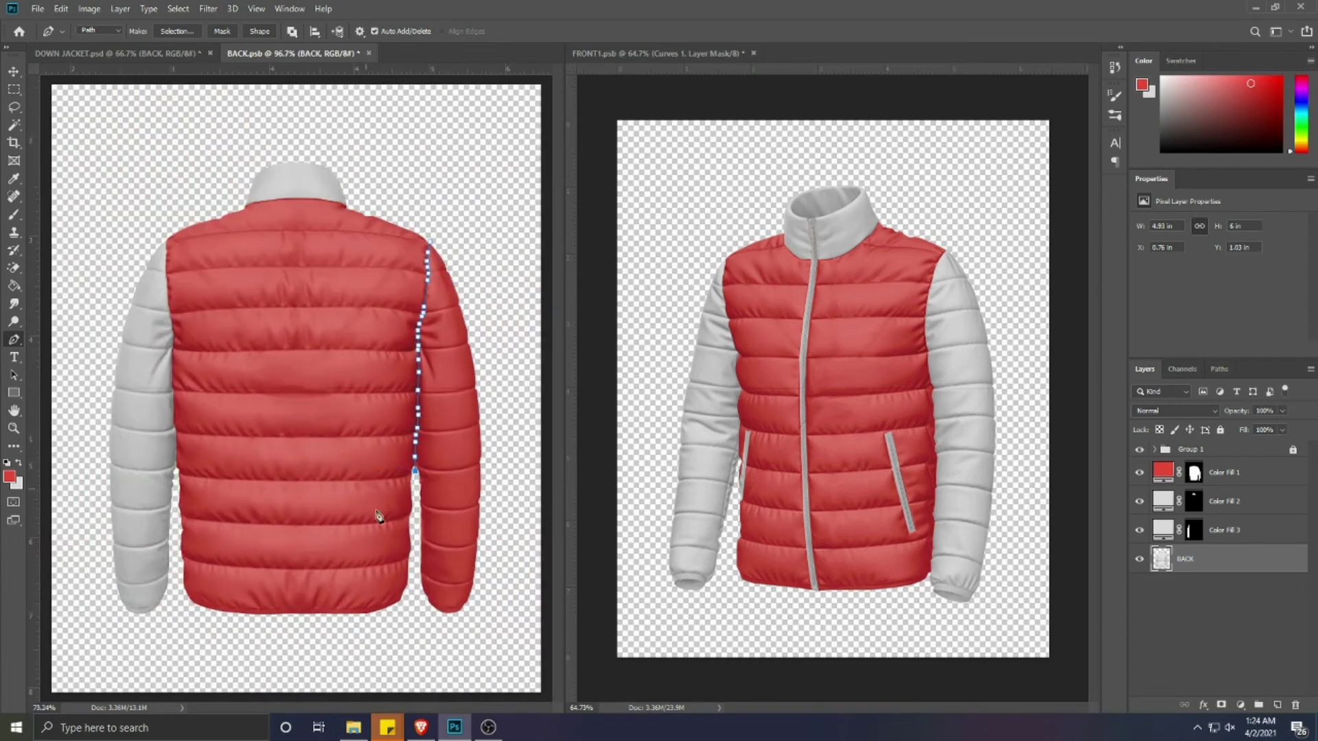
click(417, 598)
click(435, 631)
click(487, 628)
click(500, 570)
drag(504, 367, 503, 346)
click(464, 239)
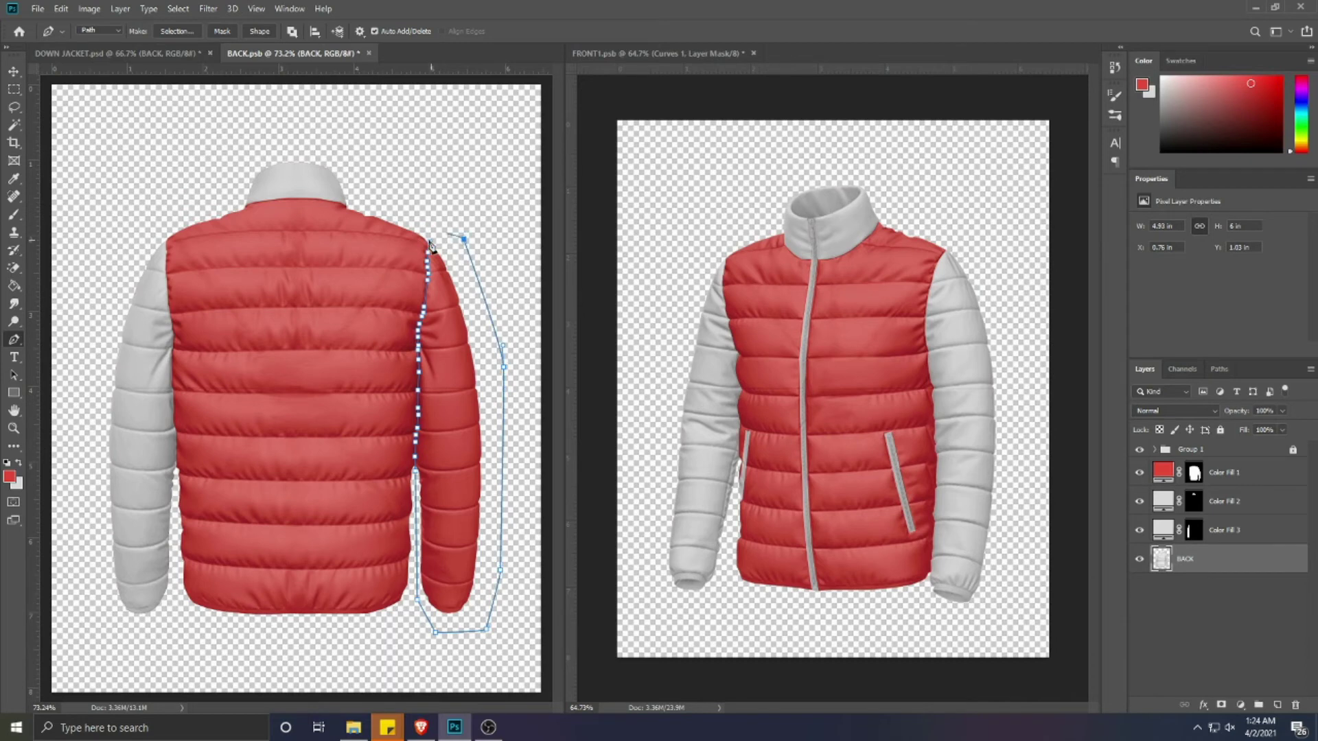
click(430, 245)
key(ctrl+Return)
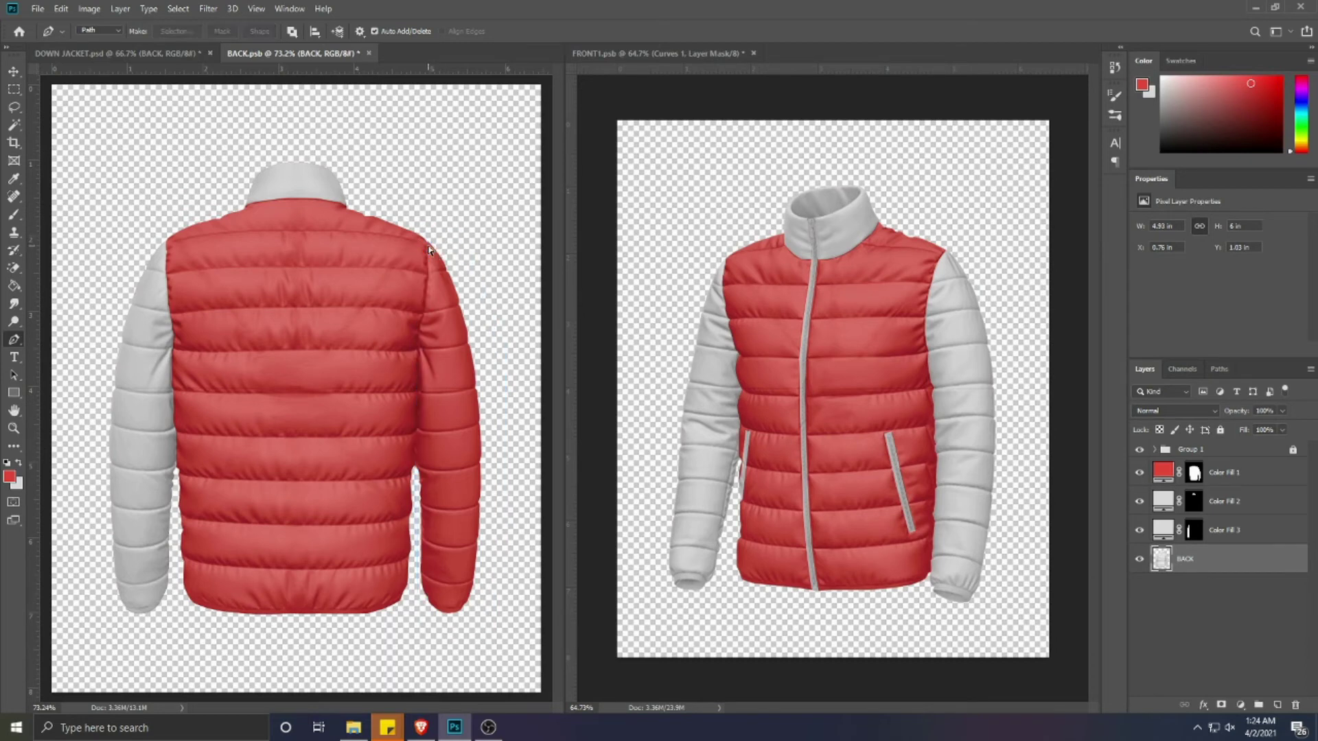
key(w)
alt+click(491, 488)
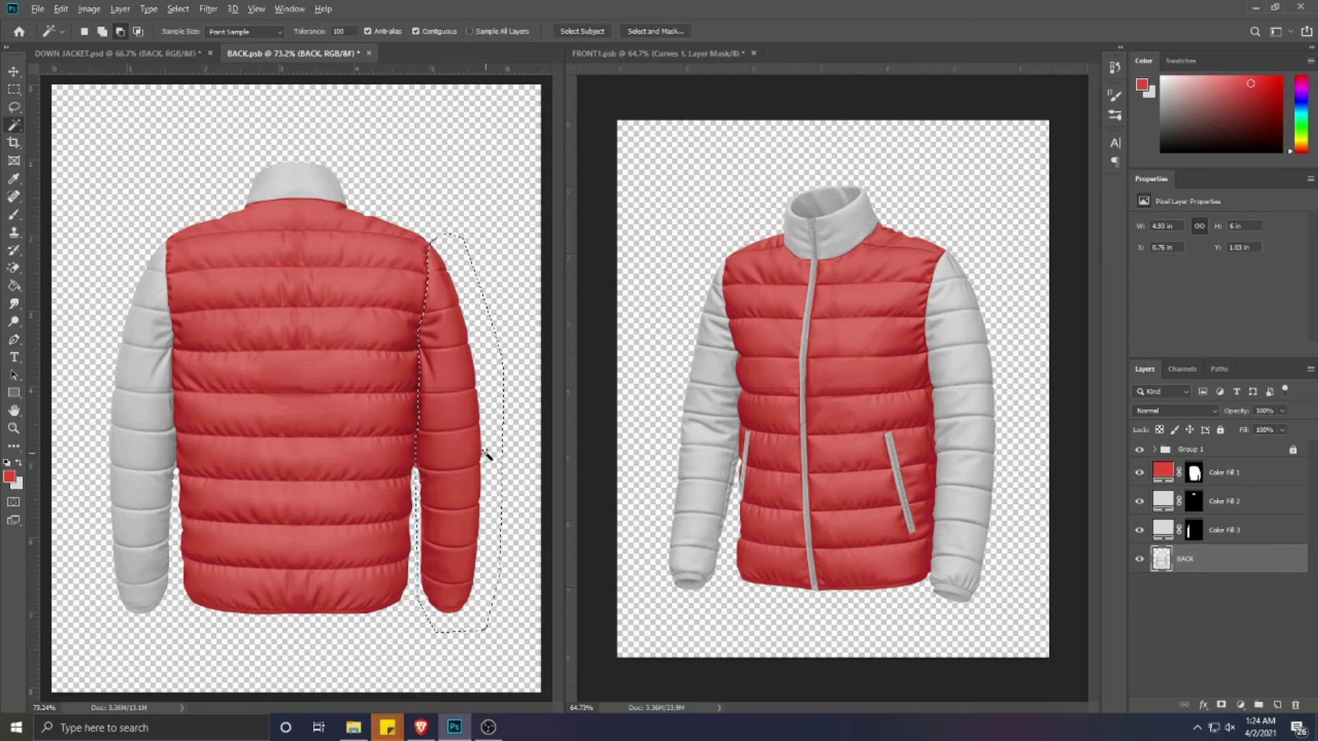
- Add a masked Solid Color fill matching the left sleeve's light grey, and black out the right sleeve in the red Color Fill 1 mask
click(1240, 704)
click(1235, 462)
click(172, 459)
click(1126, 432)
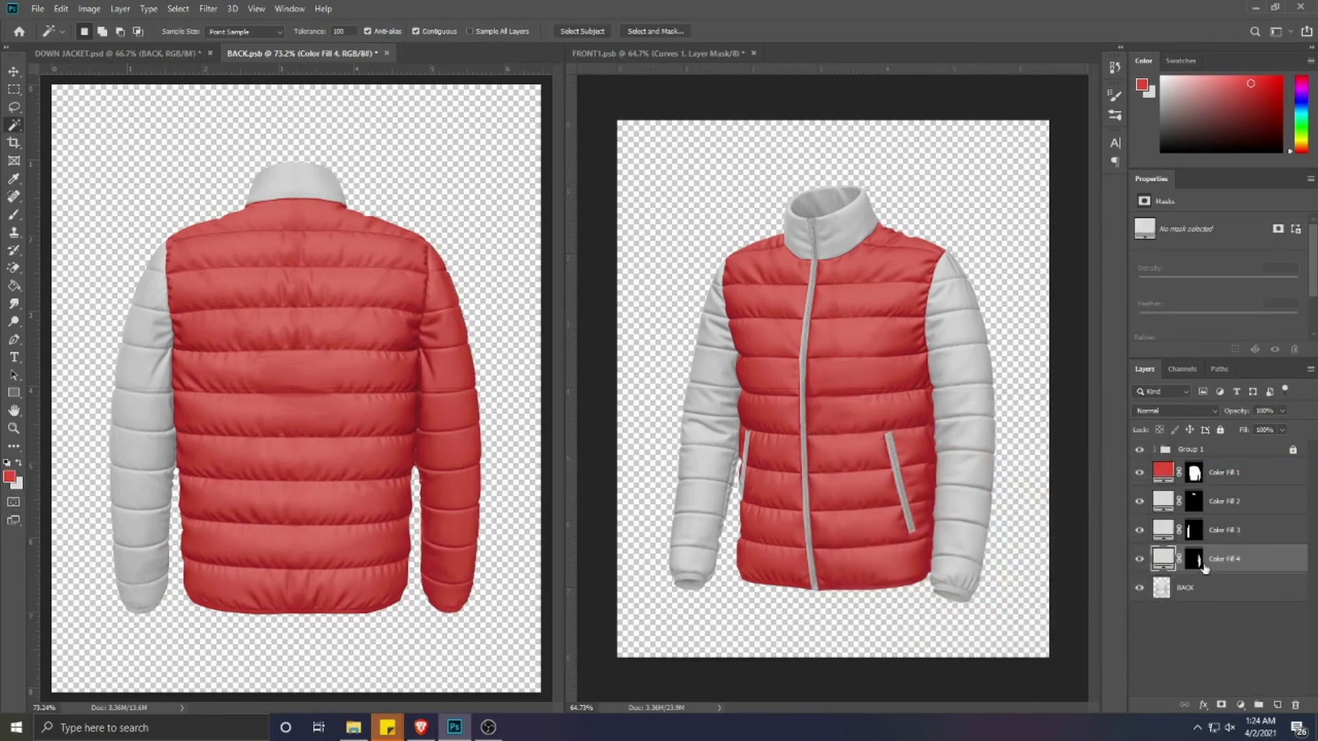
click(1195, 472)
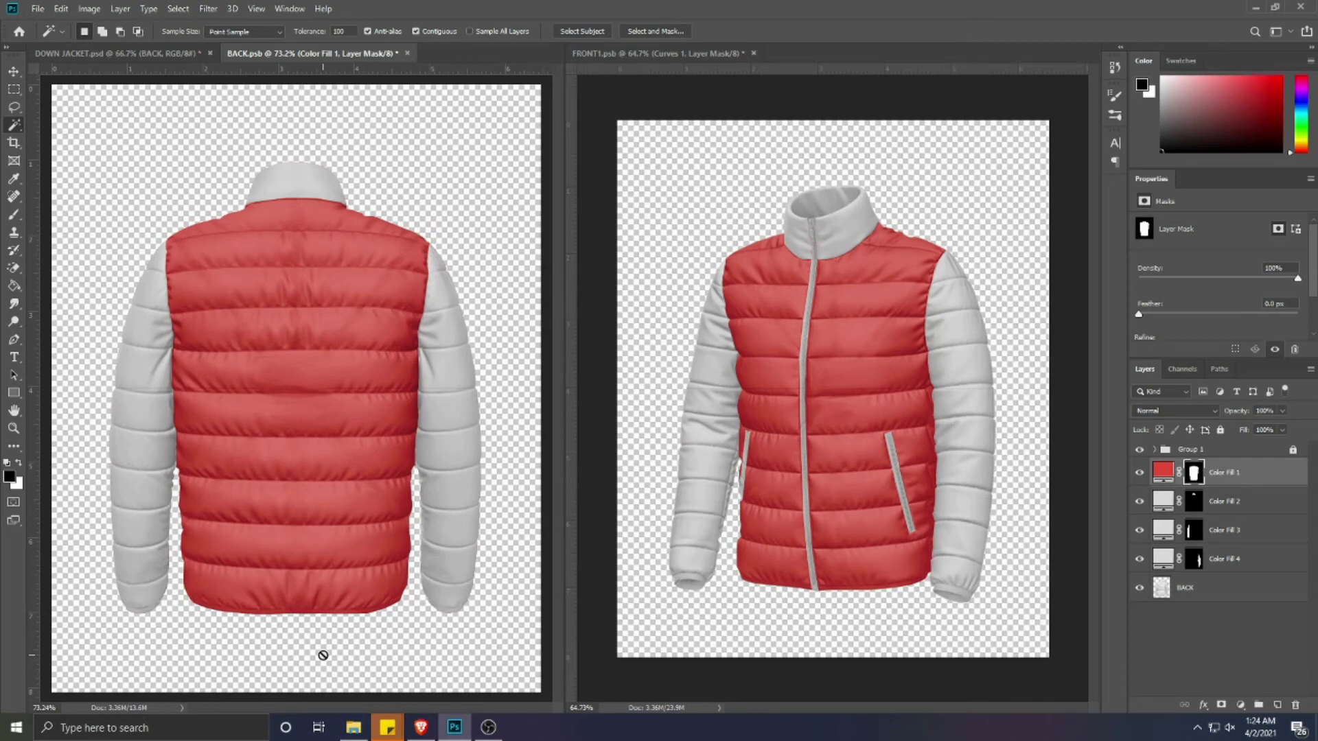
- Select BACK and start a Pen path along the seam of the left sleeve's cuff
click(13, 339)
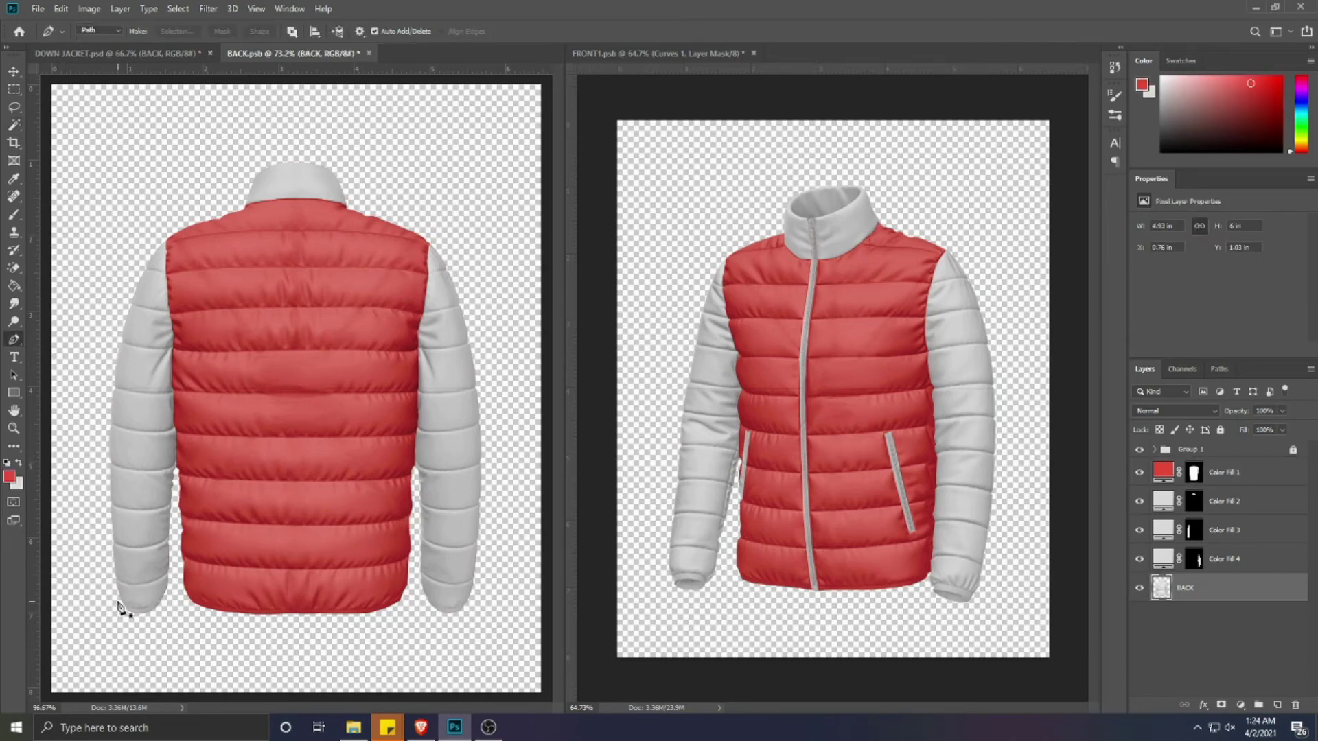
scroll(120, 606, up, 8)
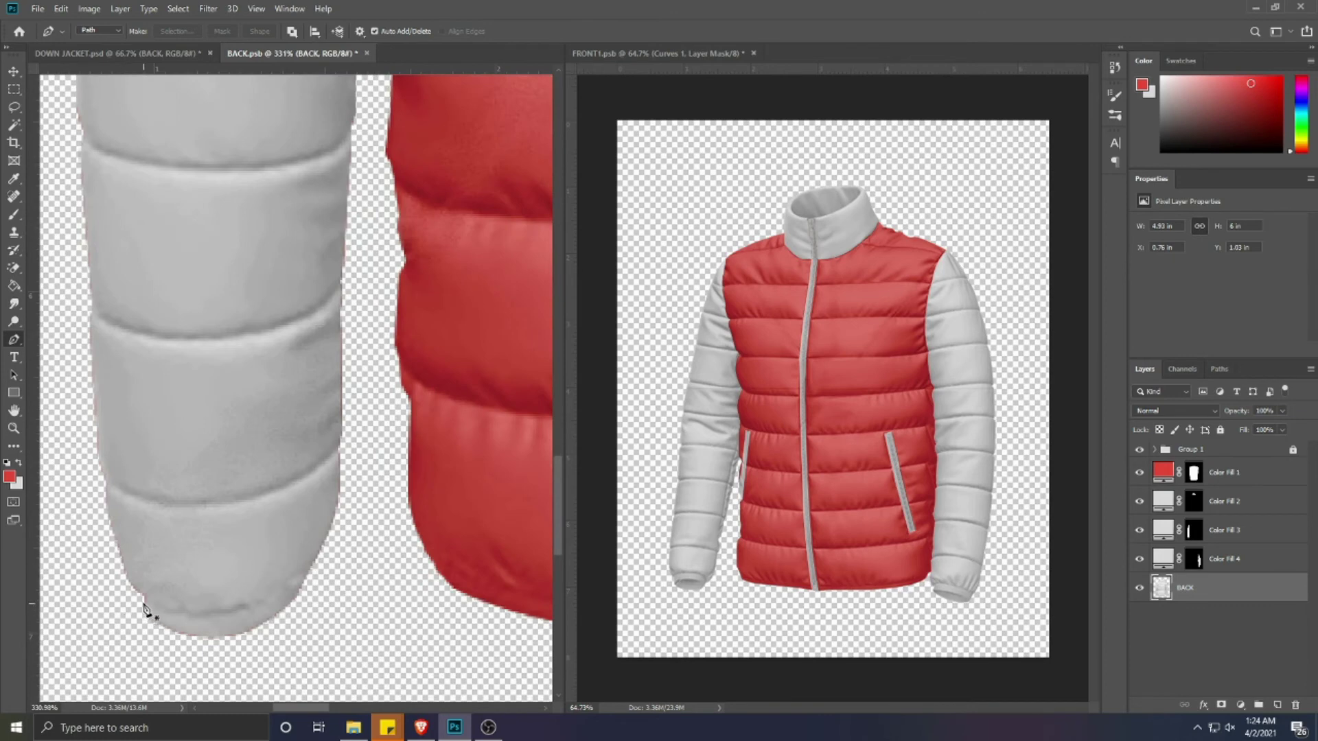
click(144, 602)
drag(204, 613, 242, 608)
drag(311, 567, 328, 600)
- Continue the Pen path around the outside of the left cuff and close it at its starting point
drag(300, 641, 280, 651)
drag(226, 657, 136, 633)
drag(133, 620, 132, 616)
click(144, 603)
drag(319, 604, 49, 542)
drag(439, 625, 83, 599)
drag(332, 623, 58, 622)
drag(310, 627, 442, 571)
click(283, 470)
key(ctrl+z)
click(177, 578)
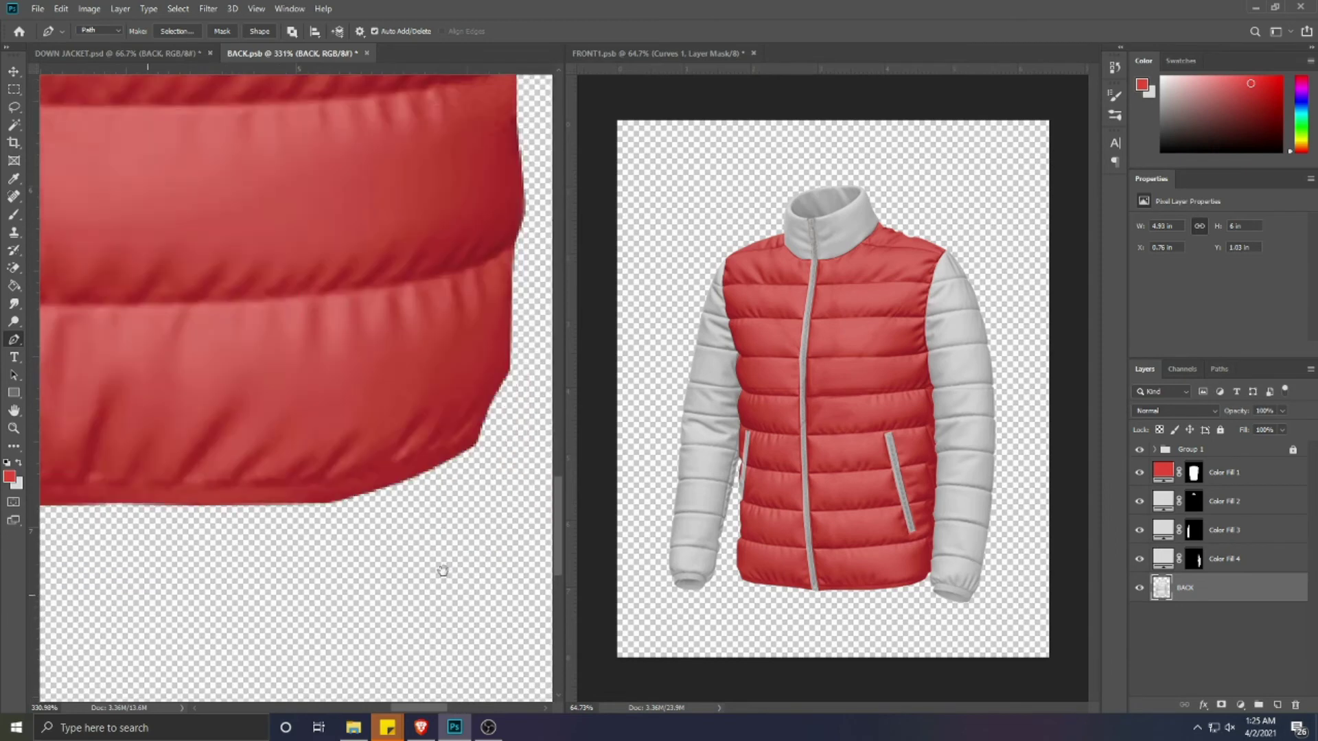
scroll(442, 571, left, 8)
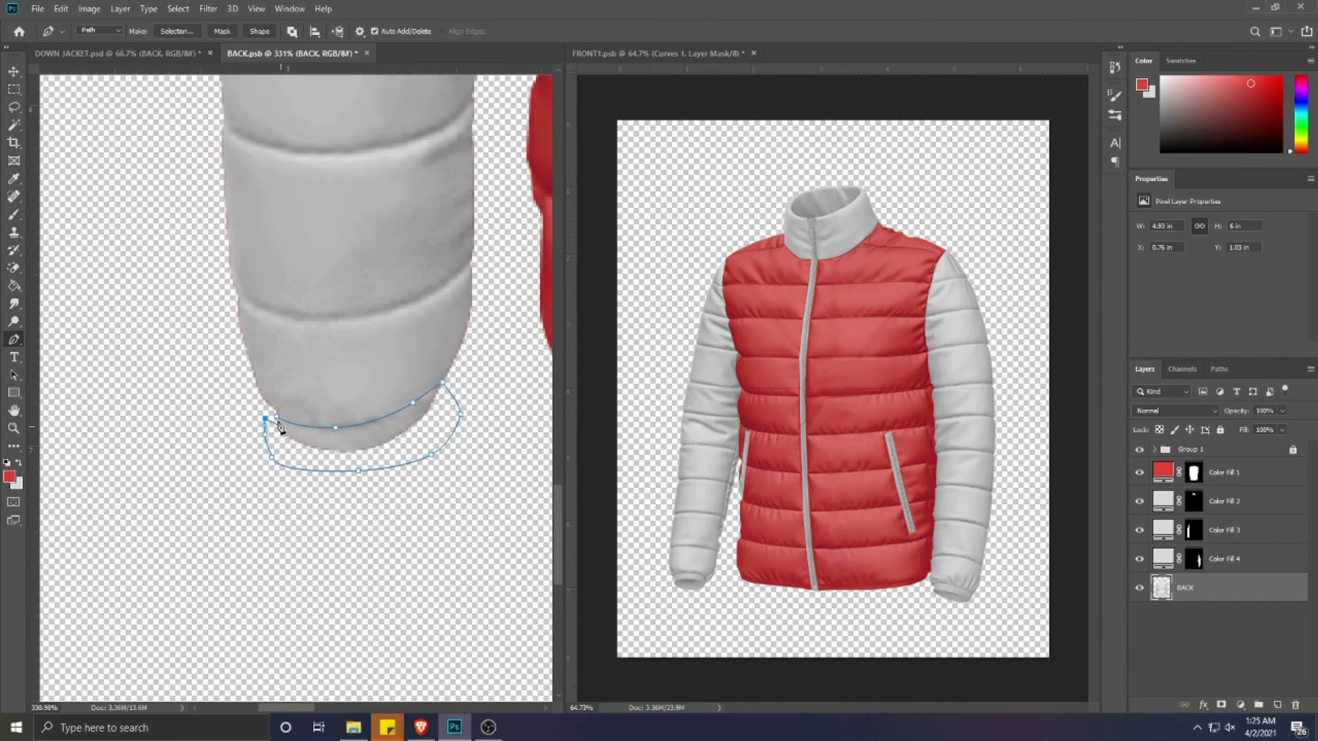
- Draw a second closed Pen path along the right sleeve's cuff seam and around the outside of that cuff
scroll(277, 423, right, 8)
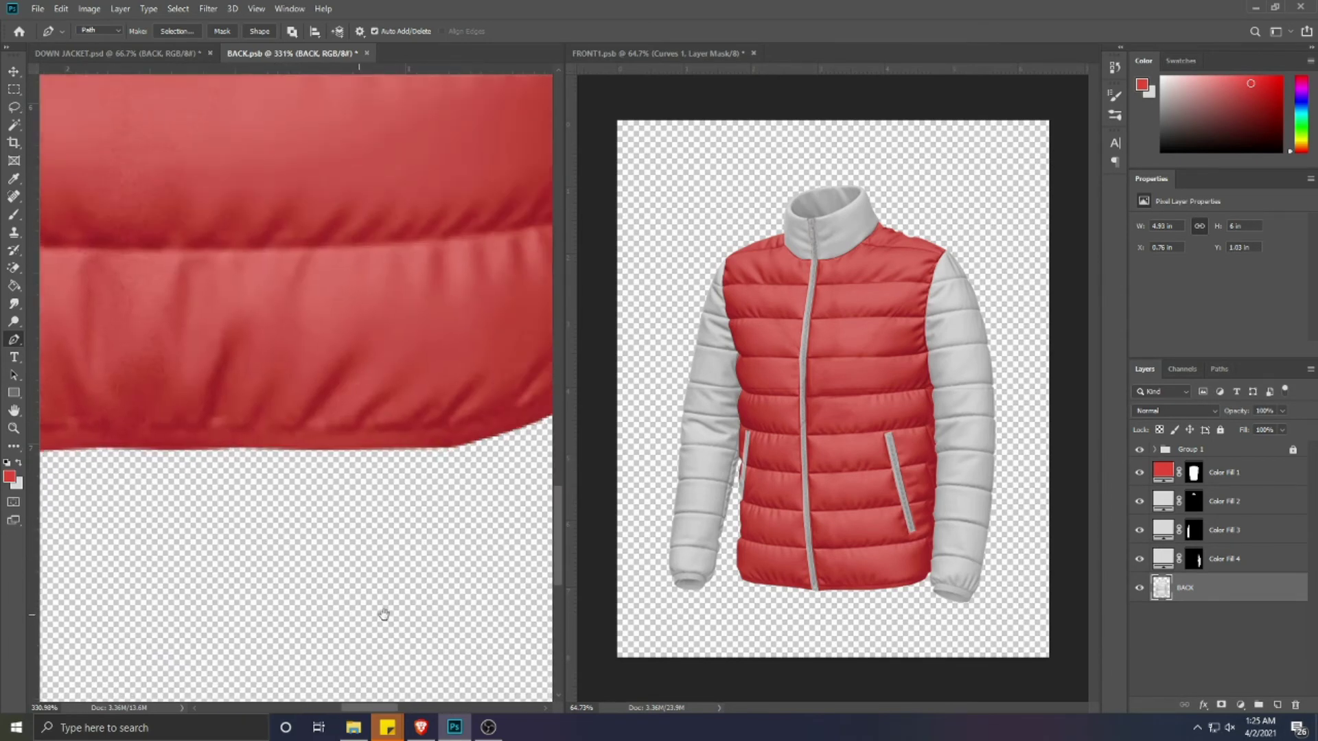
scroll(197, 611, right, 6)
scroll(191, 588, left, 1)
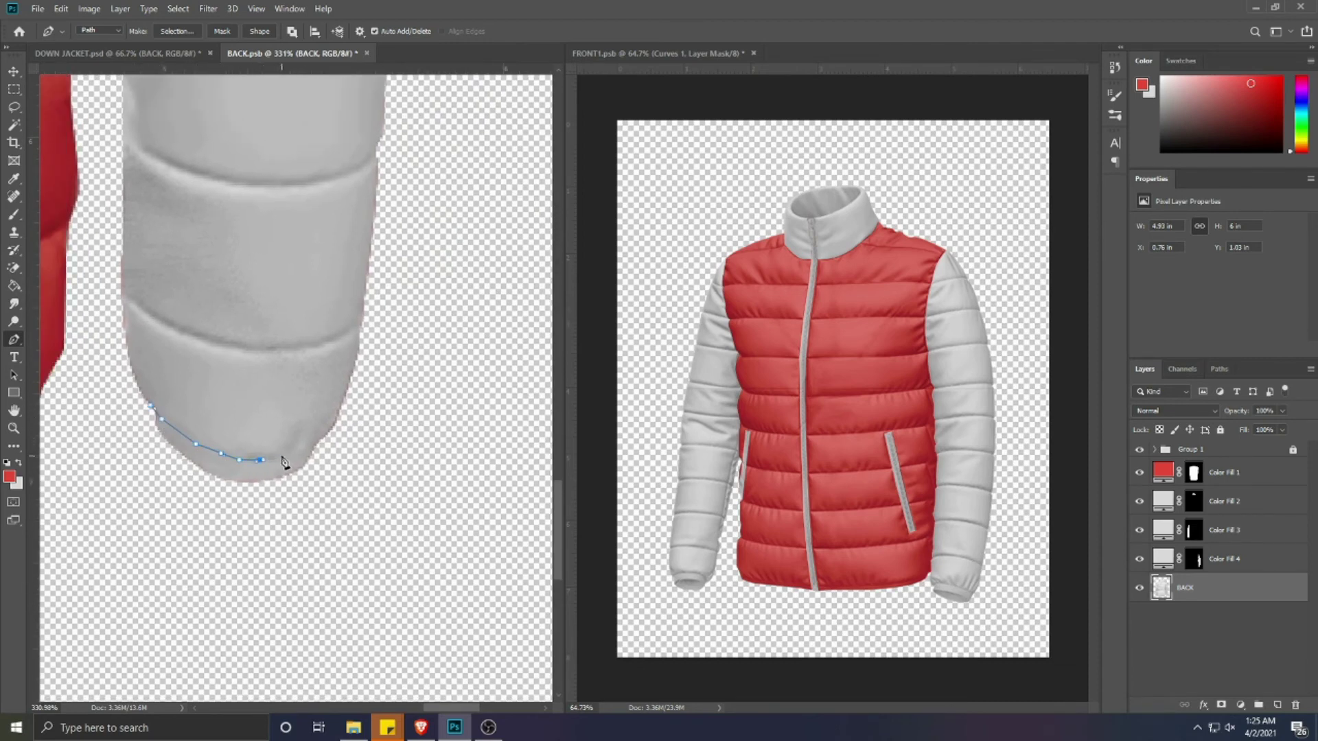
click(342, 491)
click(286, 544)
click(169, 516)
click(126, 451)
click(128, 416)
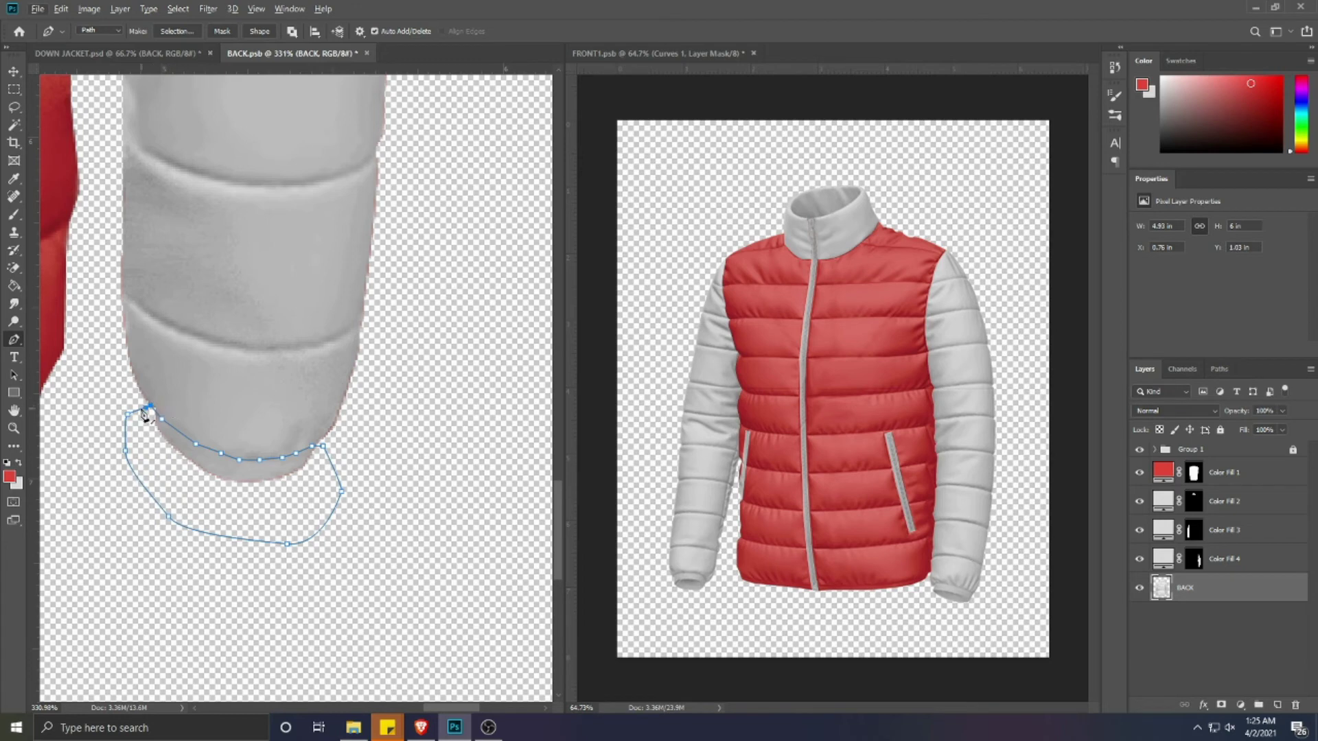
click(151, 408)
- Convert both cuff paths to a selection and subtract the transparent area so only the cuffs' pixels are selected
scroll(206, 491, down, 10)
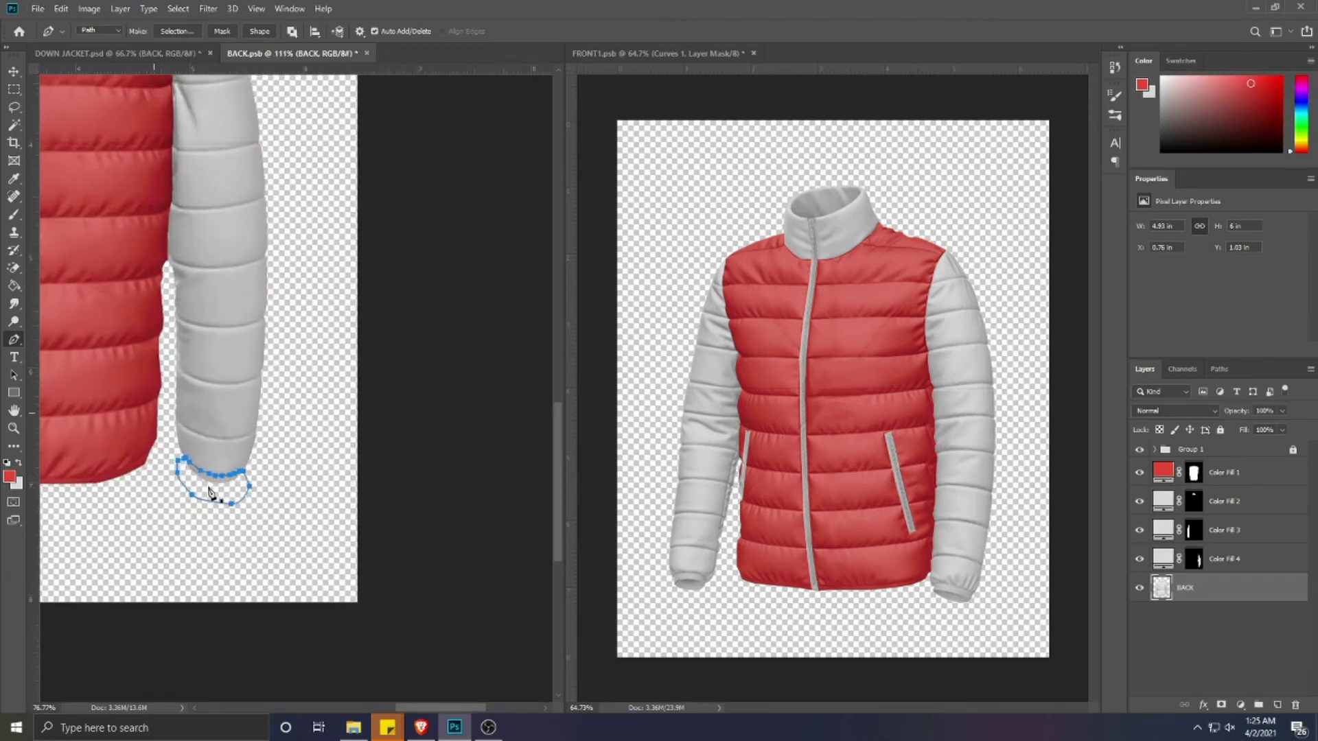
key(ctrl+Return)
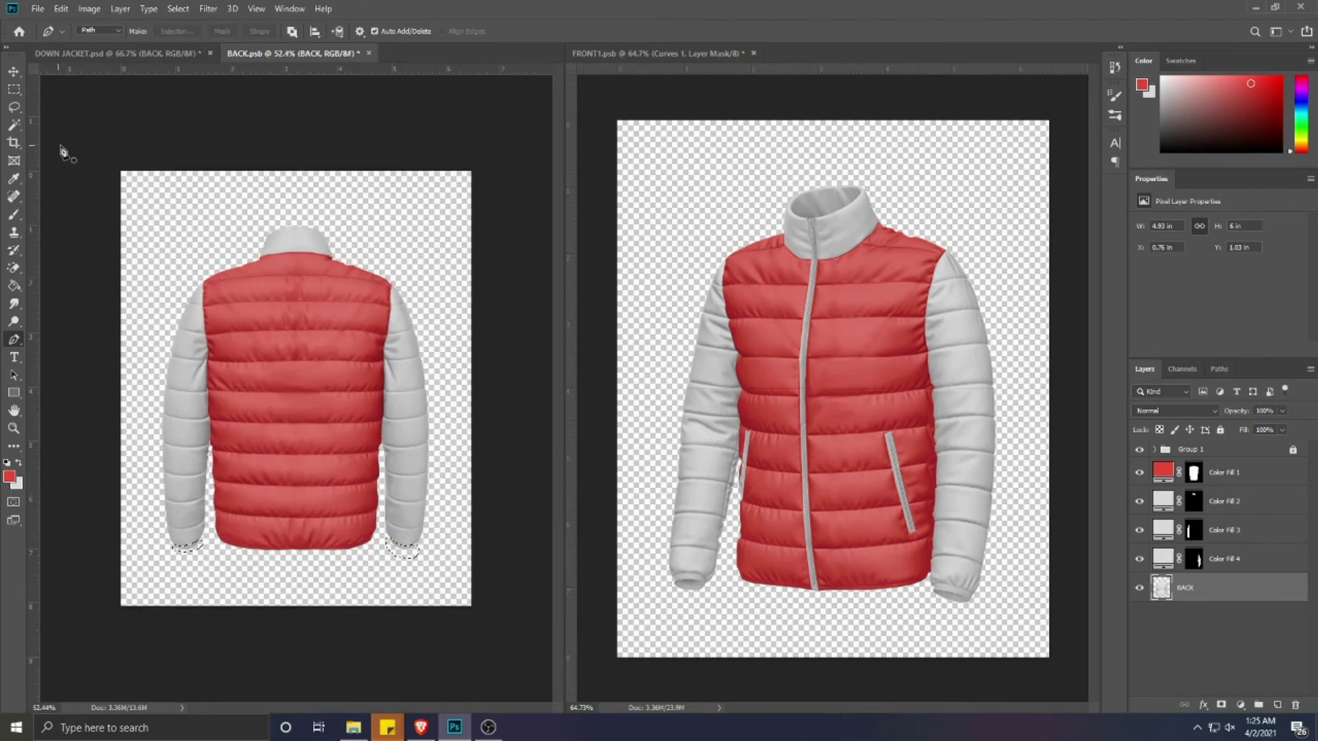
click(14, 124)
scroll(232, 526, up, 4)
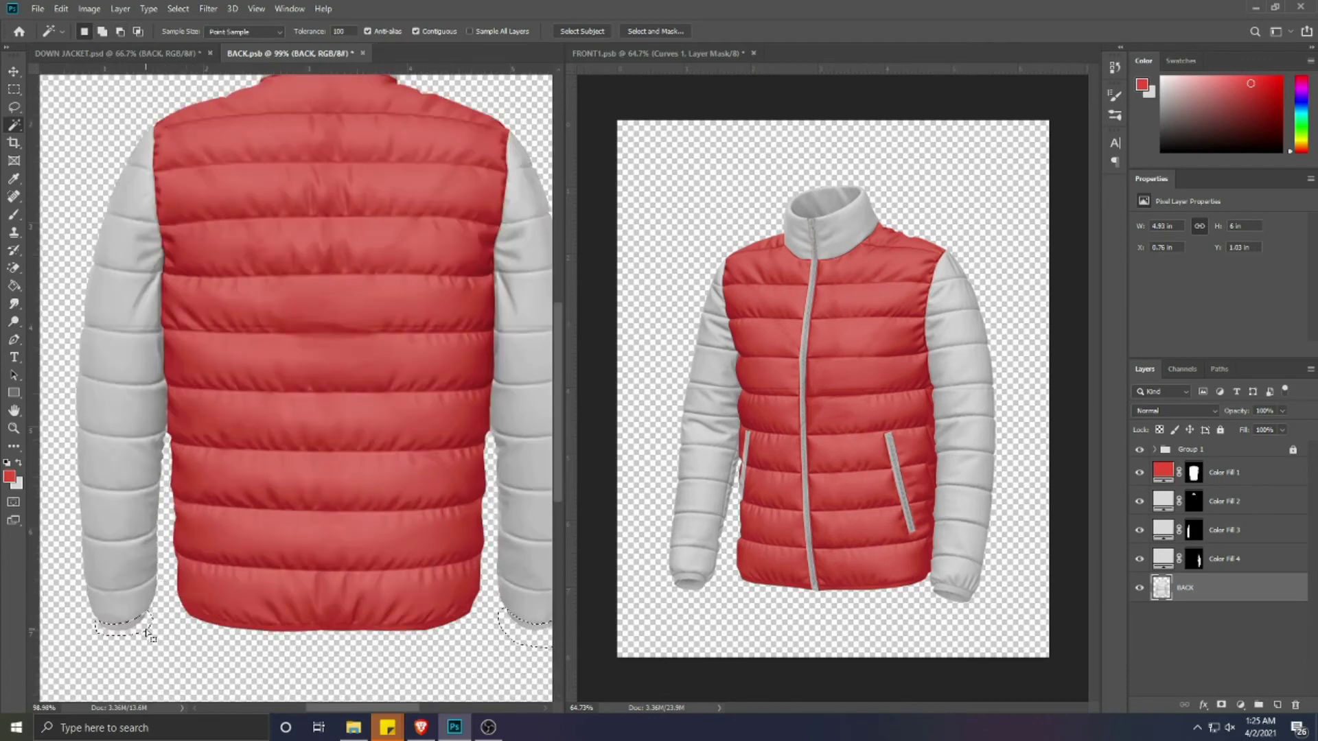
scroll(470, 653, down, 2)
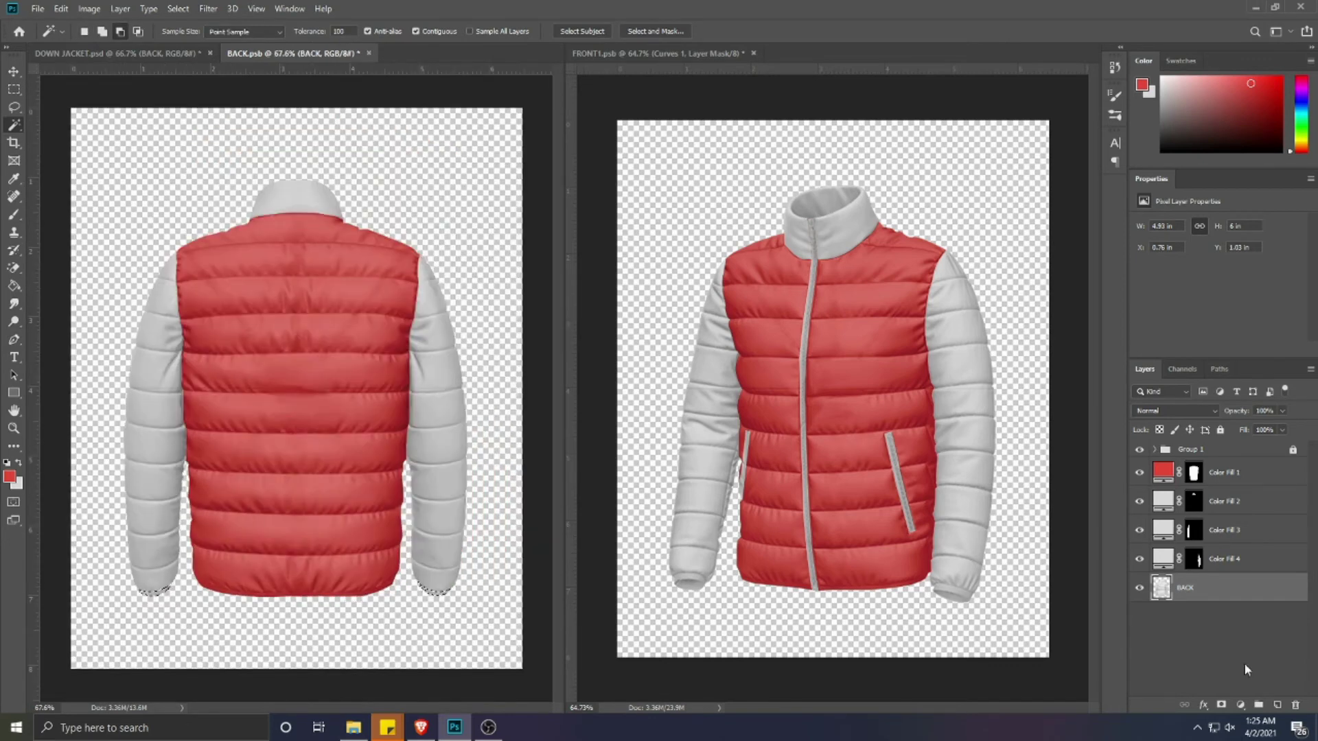
- Add a Solid Color fill in light grey #dedbdb masked to the two cuffs
click(1242, 706)
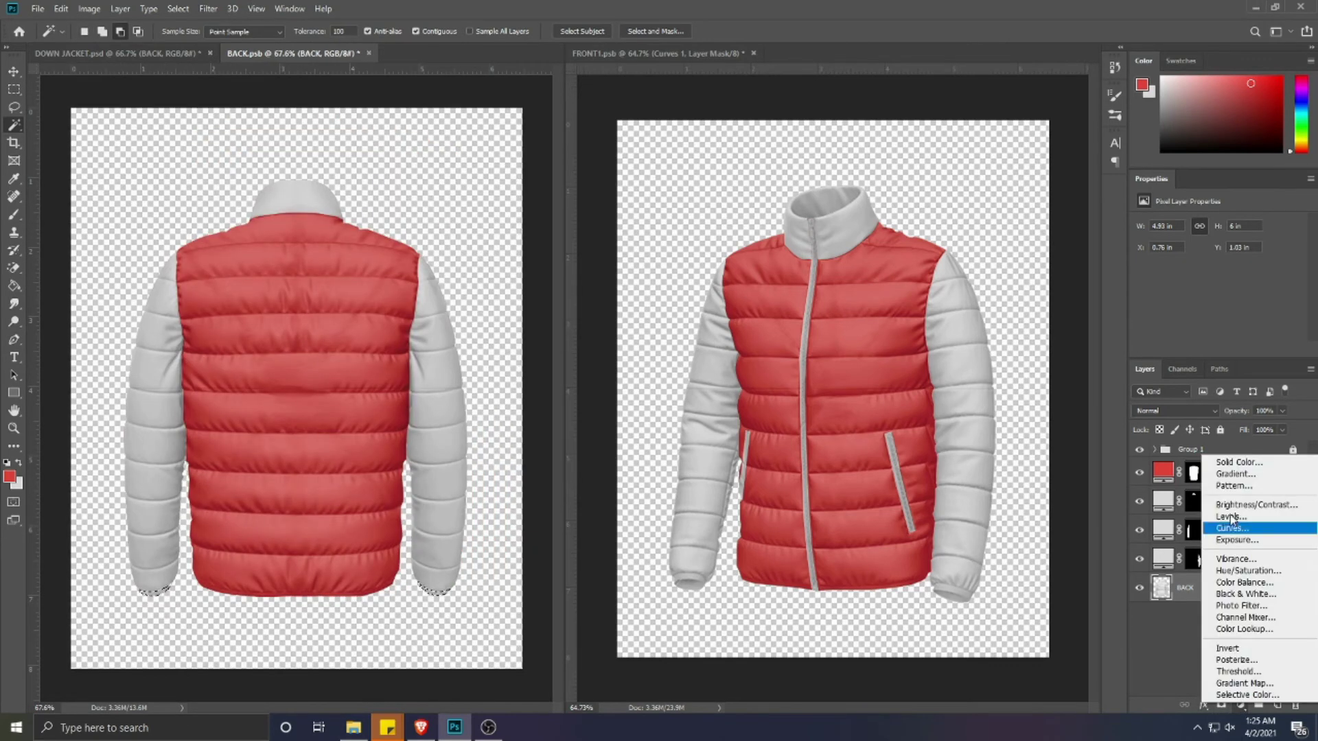
click(1225, 461)
click(19, 484)
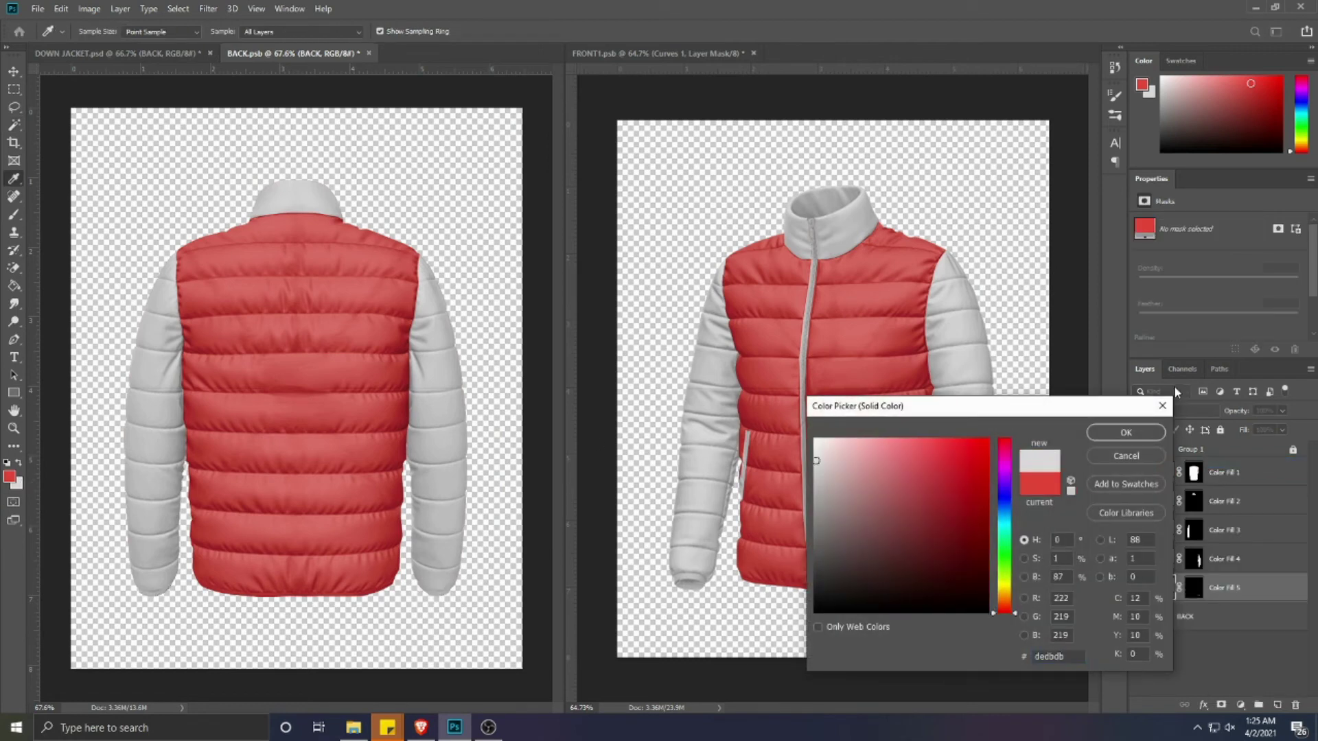
click(1114, 432)
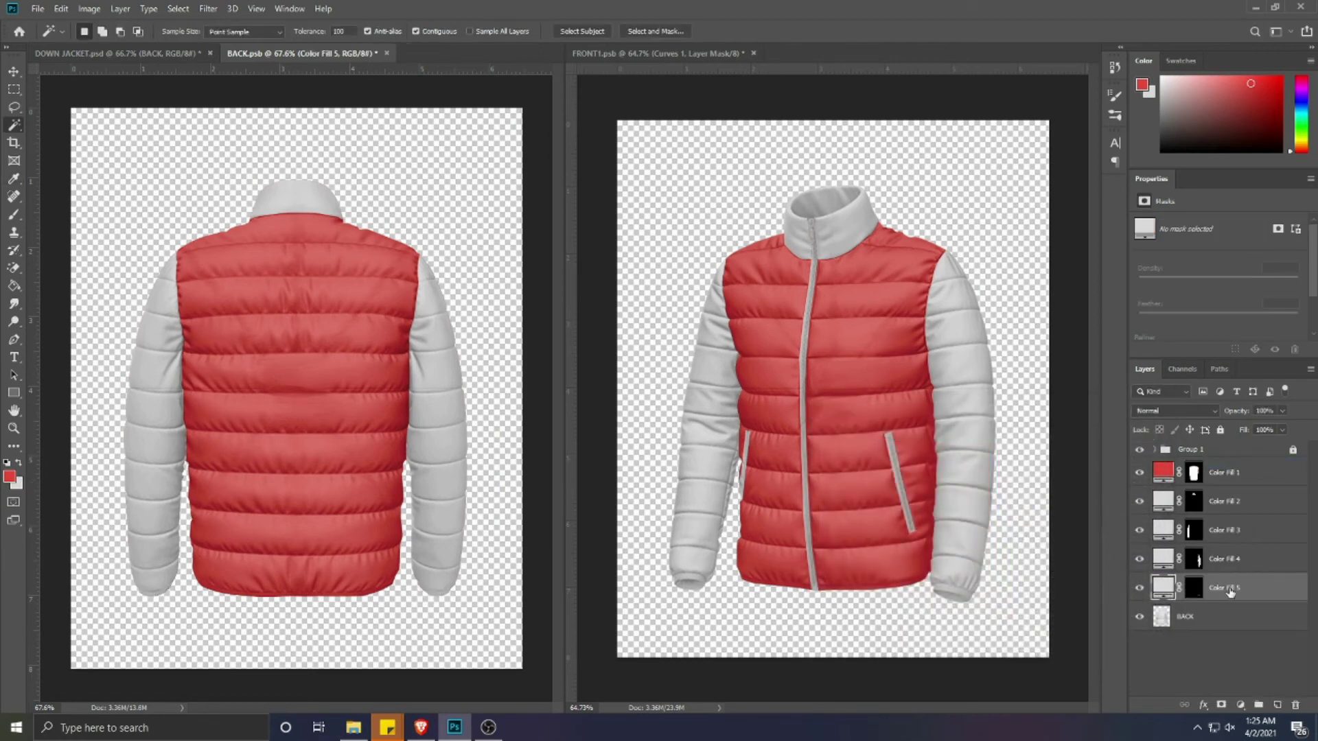
- Black out the cuff areas in the Color Fill 4 and Color Fill 3 masks and deselect
click(1194, 559)
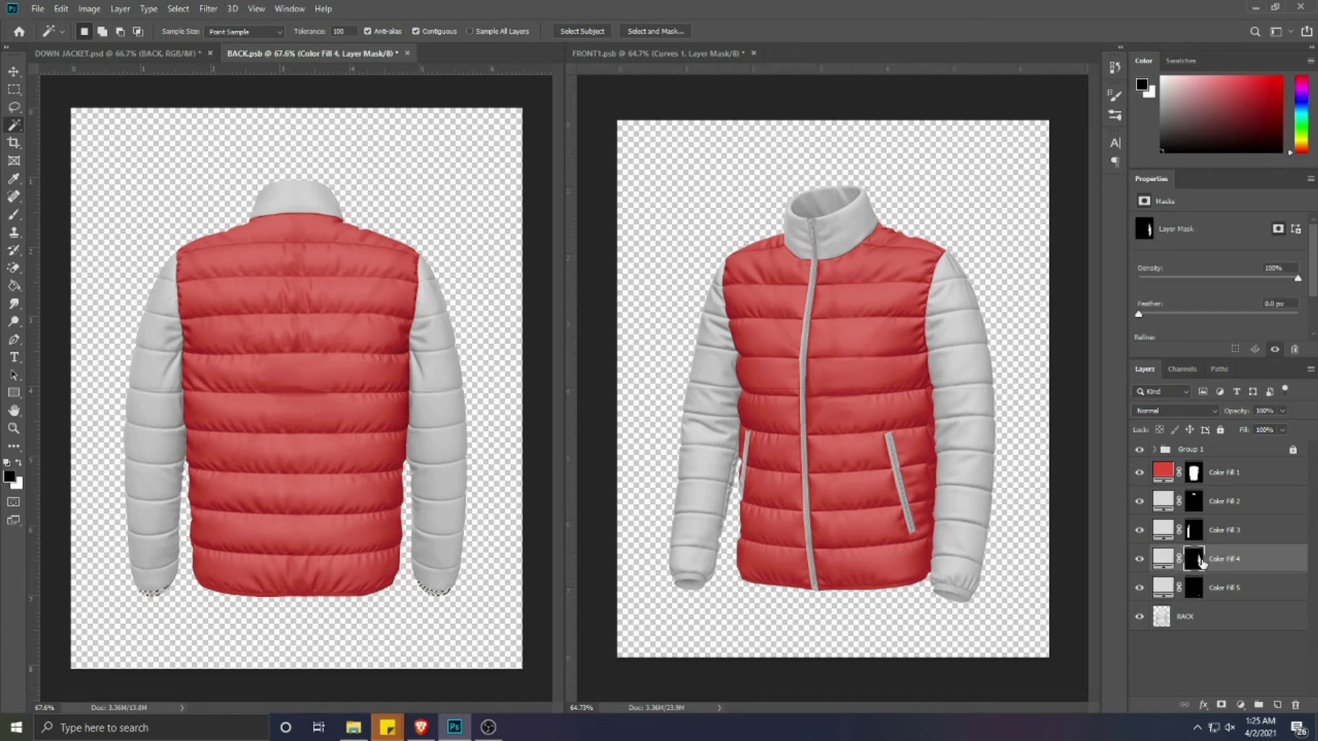
click(1194, 530)
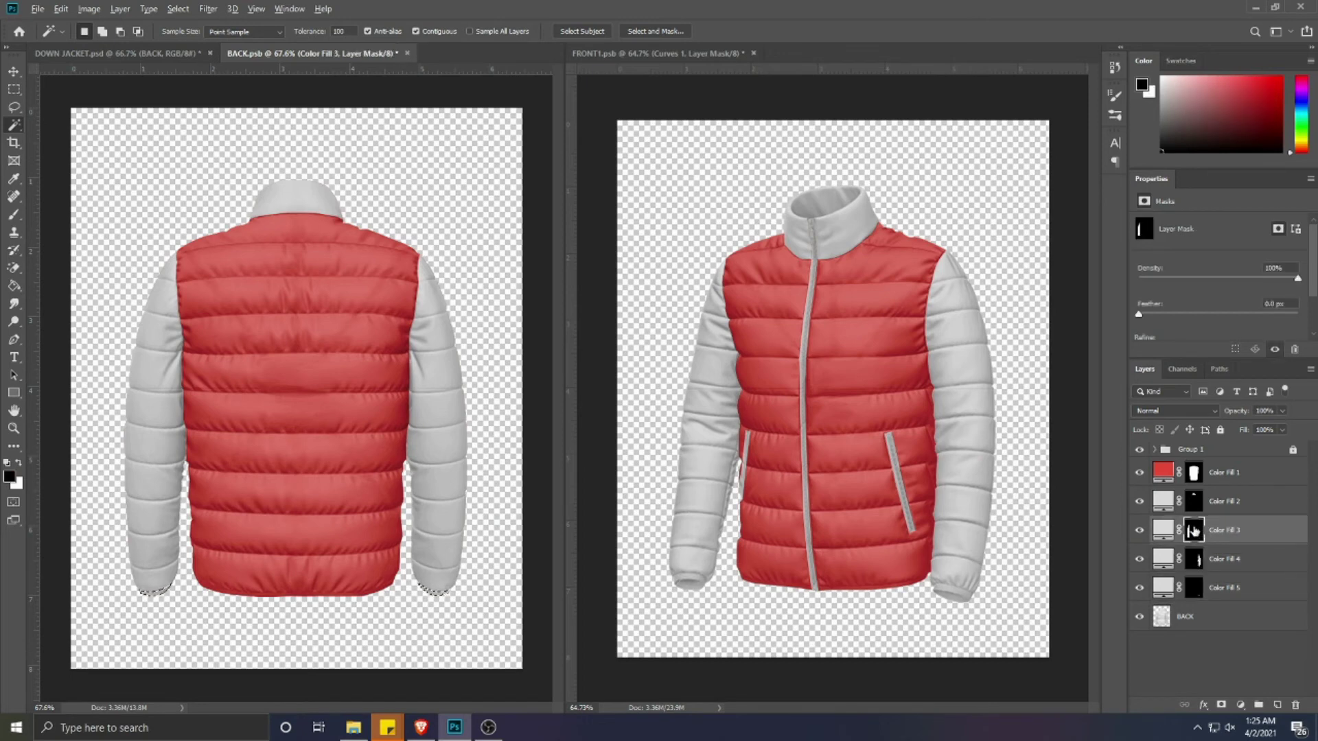
ctrl+click(1194, 530)
ctrl+click(1198, 559)
scroll(473, 569, down, 4)
scroll(426, 553, up, 2)
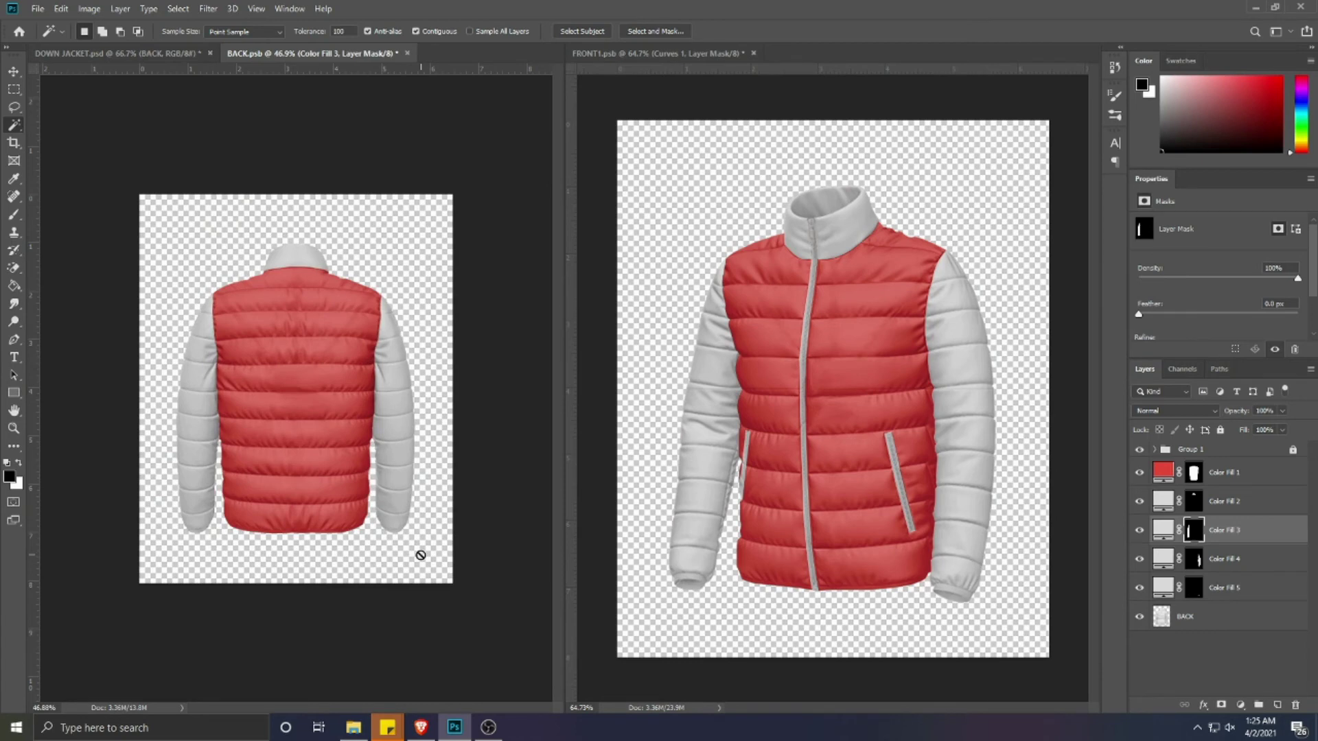
- Group Color Fill 1 through Color Fill 5 and name the group "color parts"
key(v)
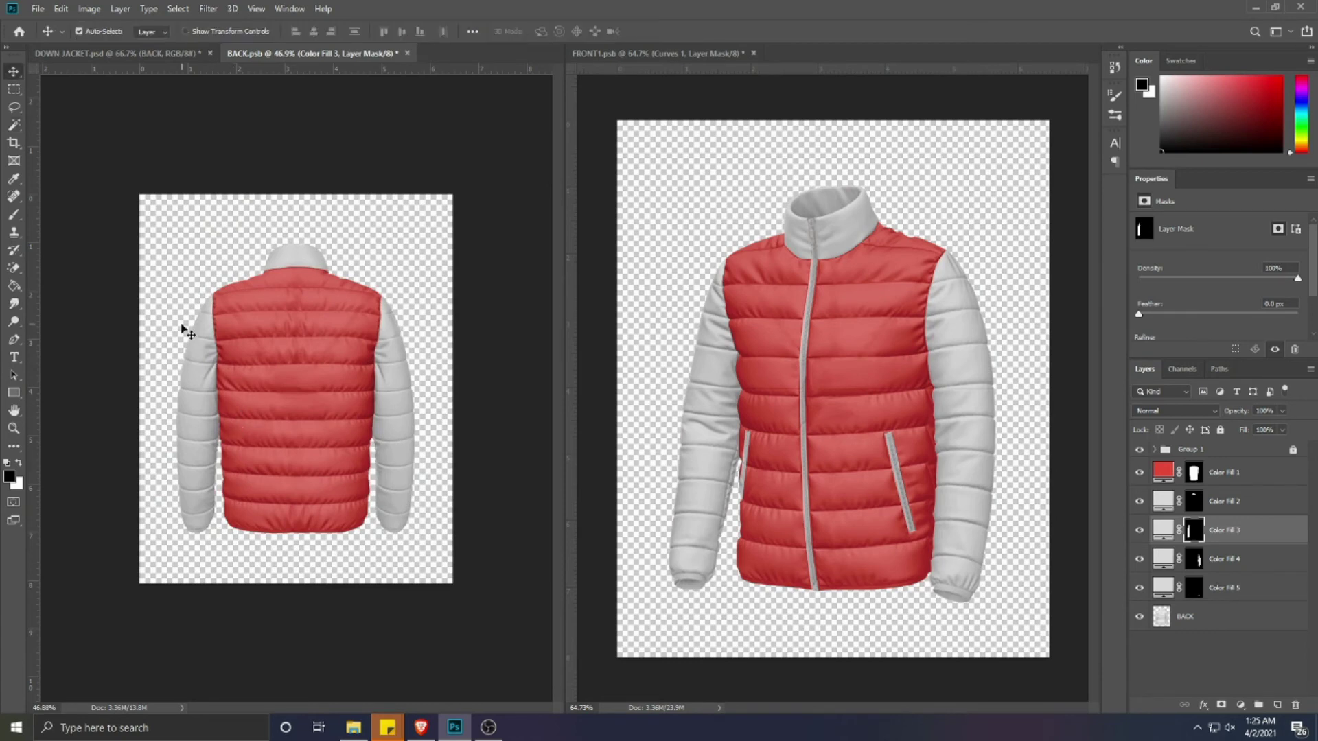
click(1218, 483)
shift+click(1231, 589)
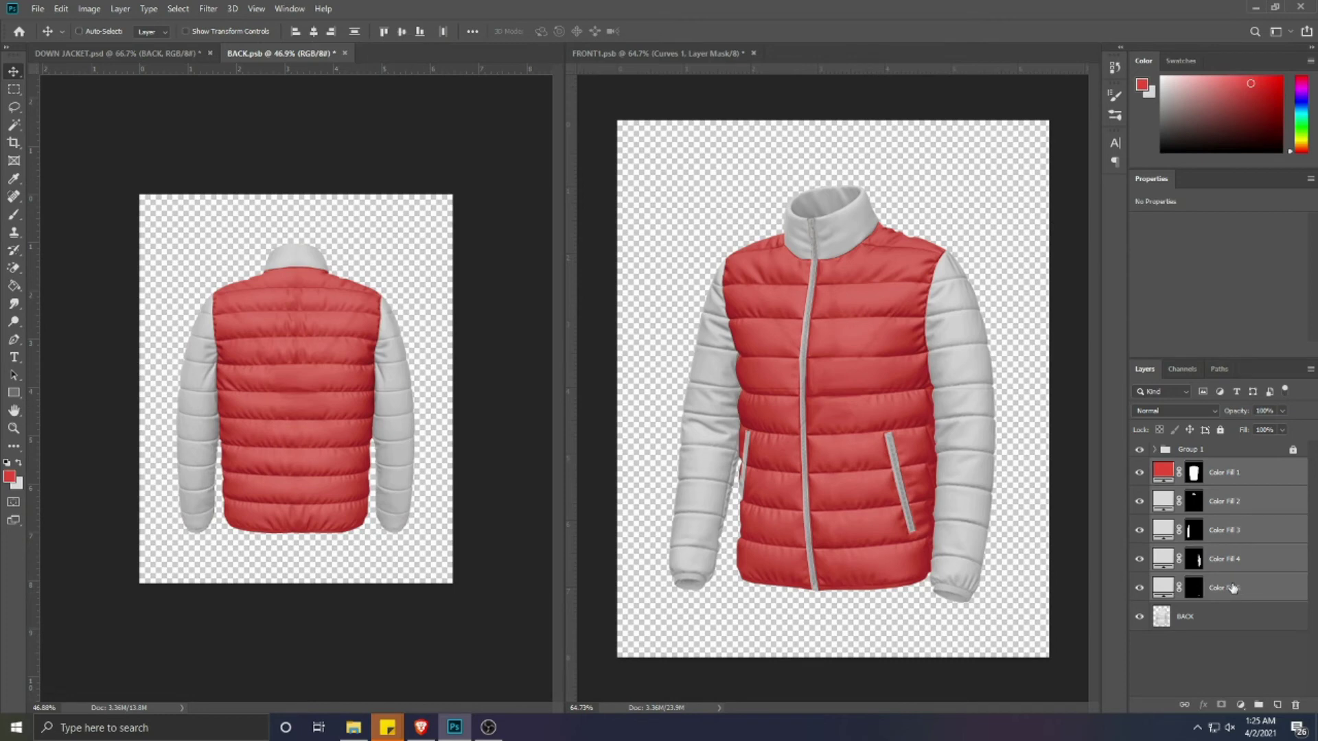
key(ctrl+g)
text(d)
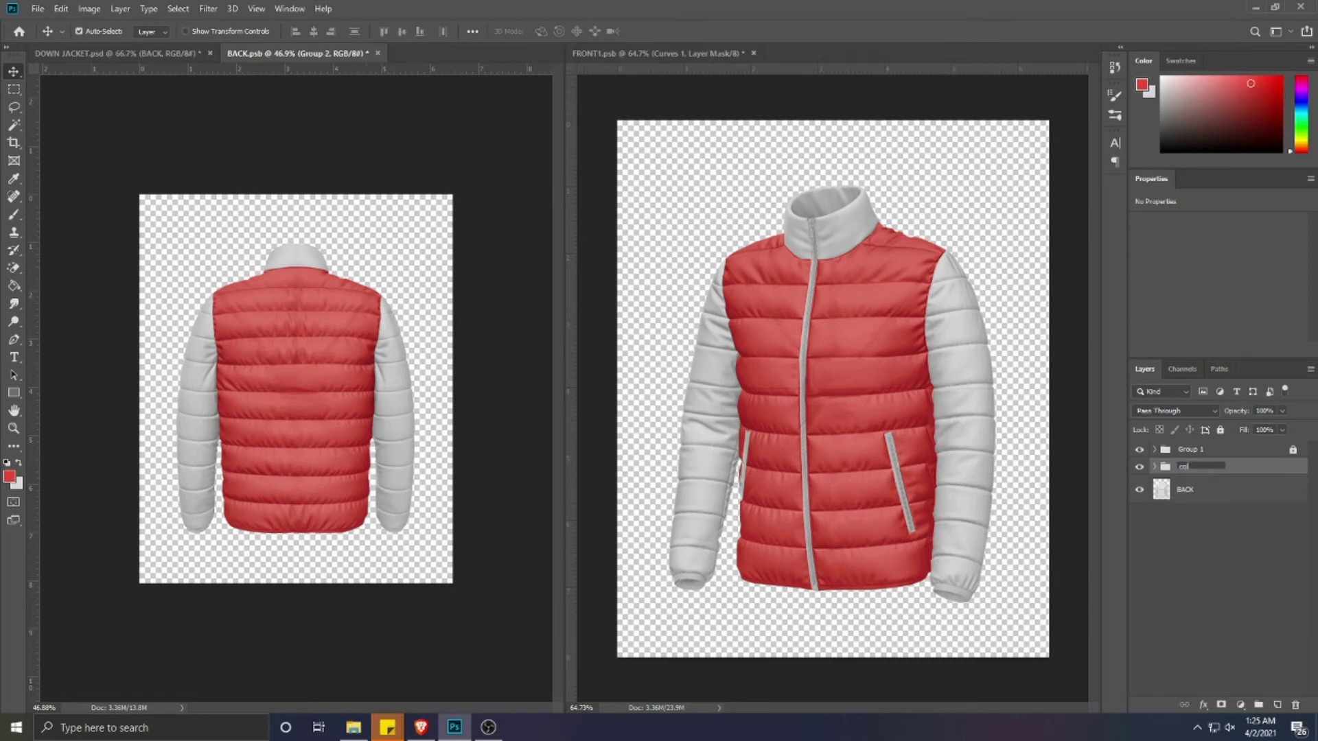
key(Return)
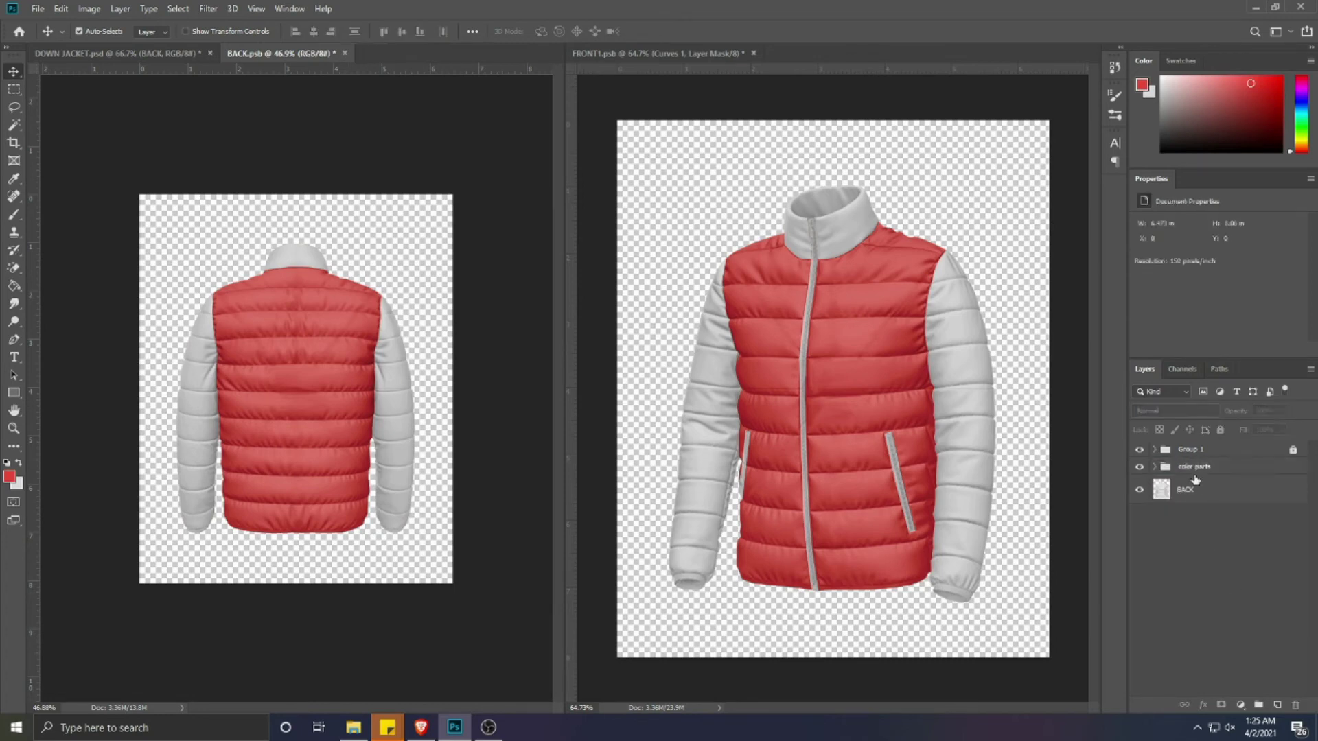
- Duplicate the color parts group and rename the copy "design"
key(ctrl+j)
double_click(1193, 466)
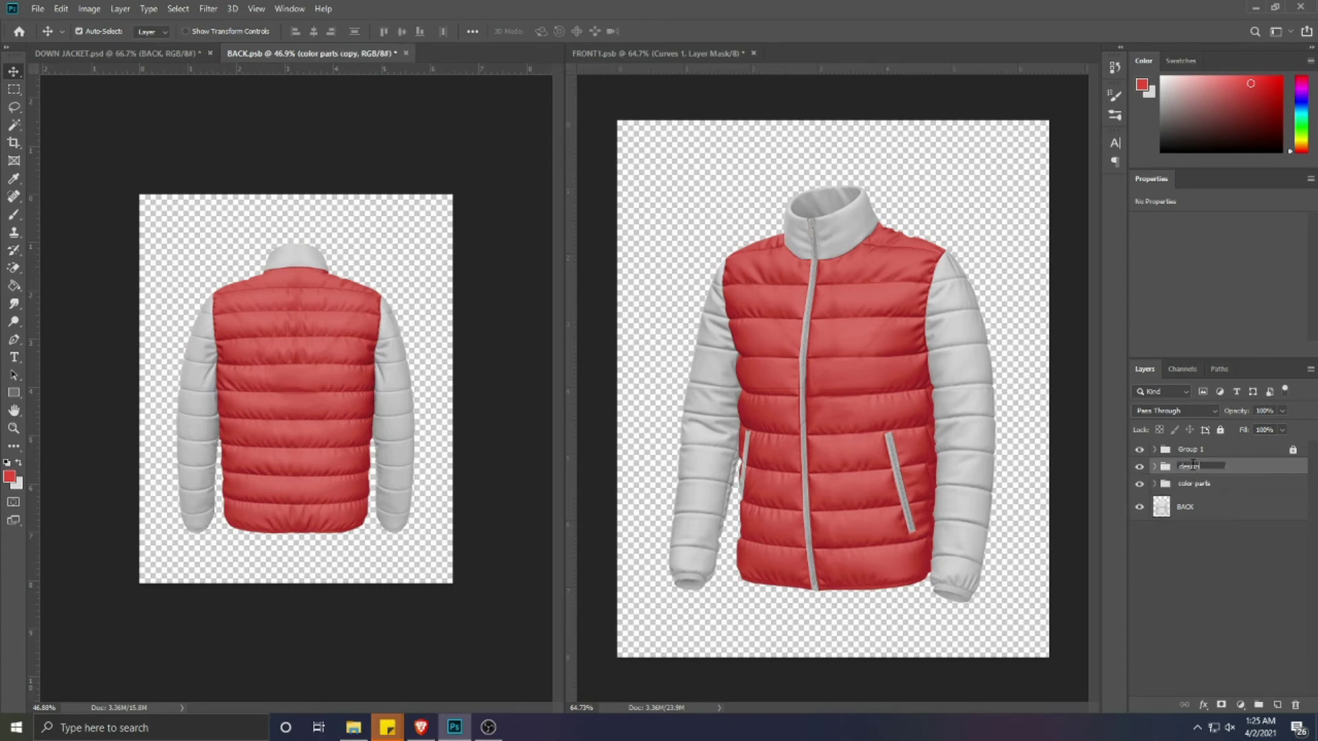
click(1233, 551)
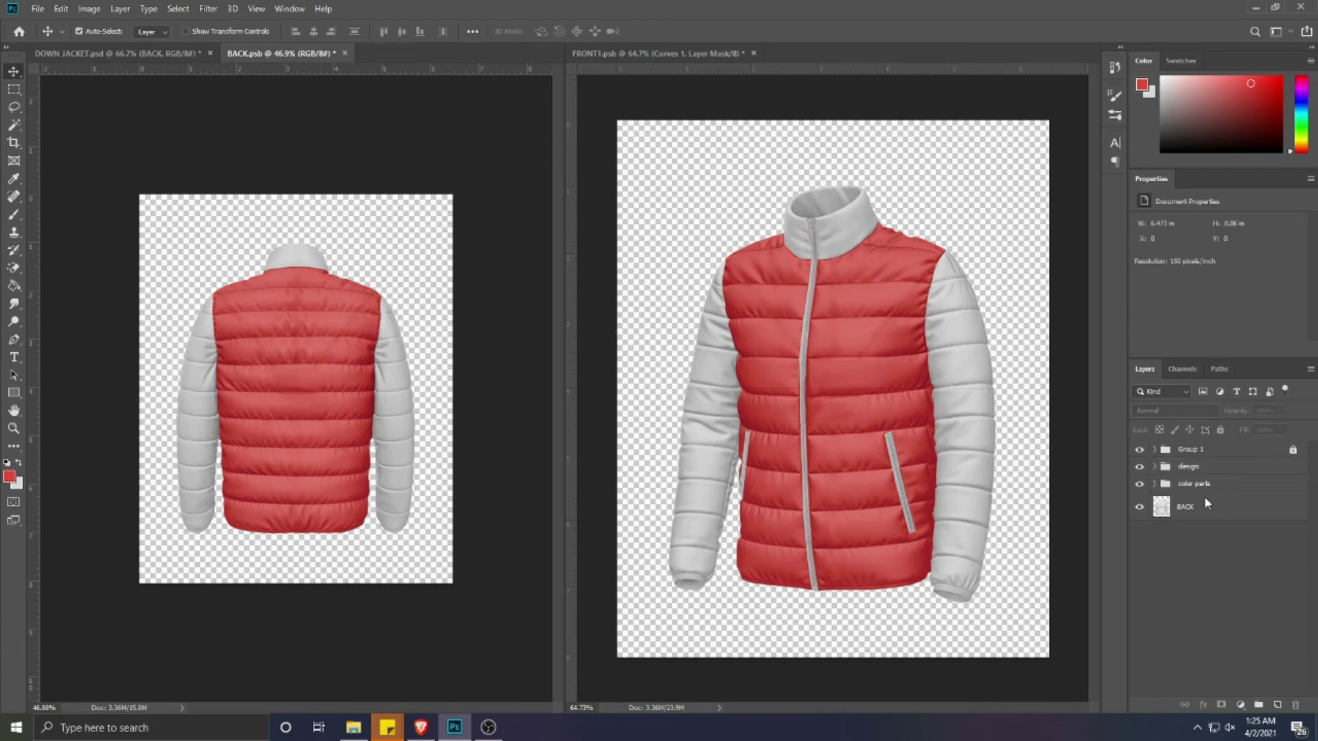
- Expand the design group and delete its Color Fill 2 and Color Fill 5 layers
click(1160, 471)
click(1155, 467)
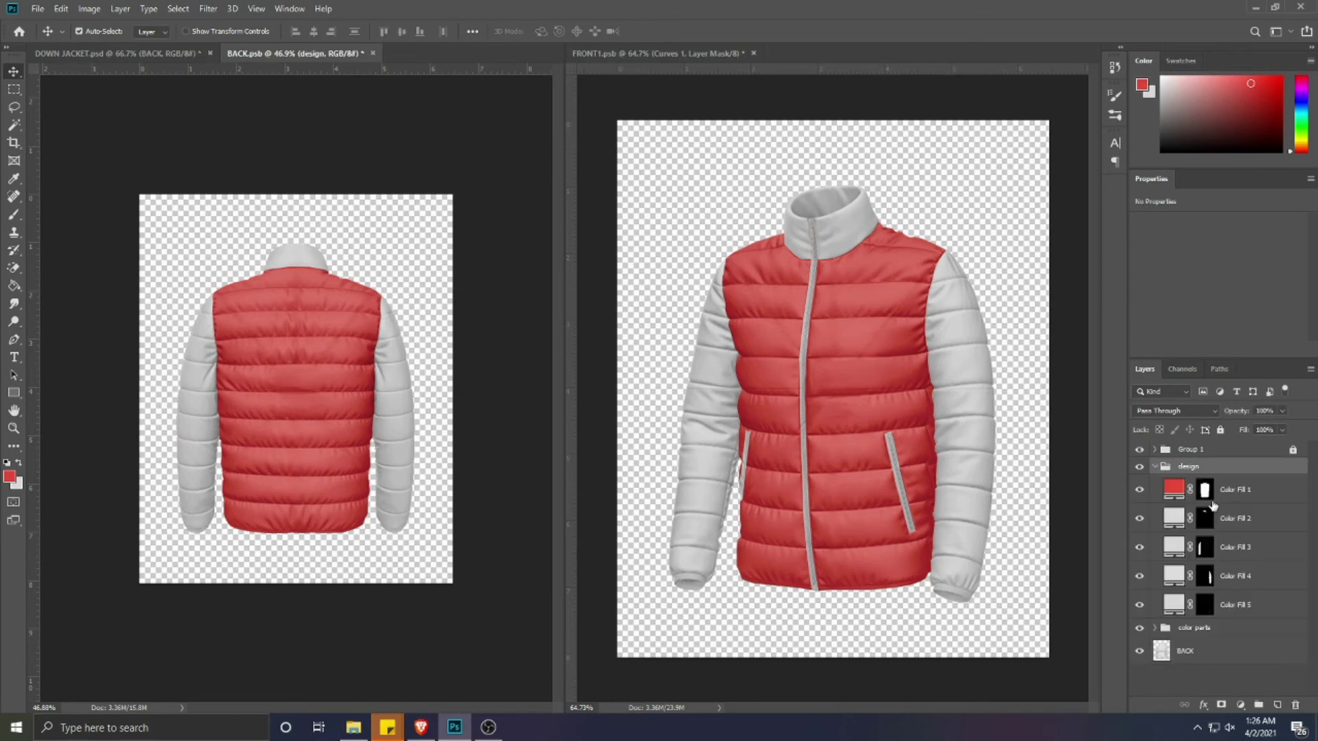
click(1247, 523)
key(Delete)
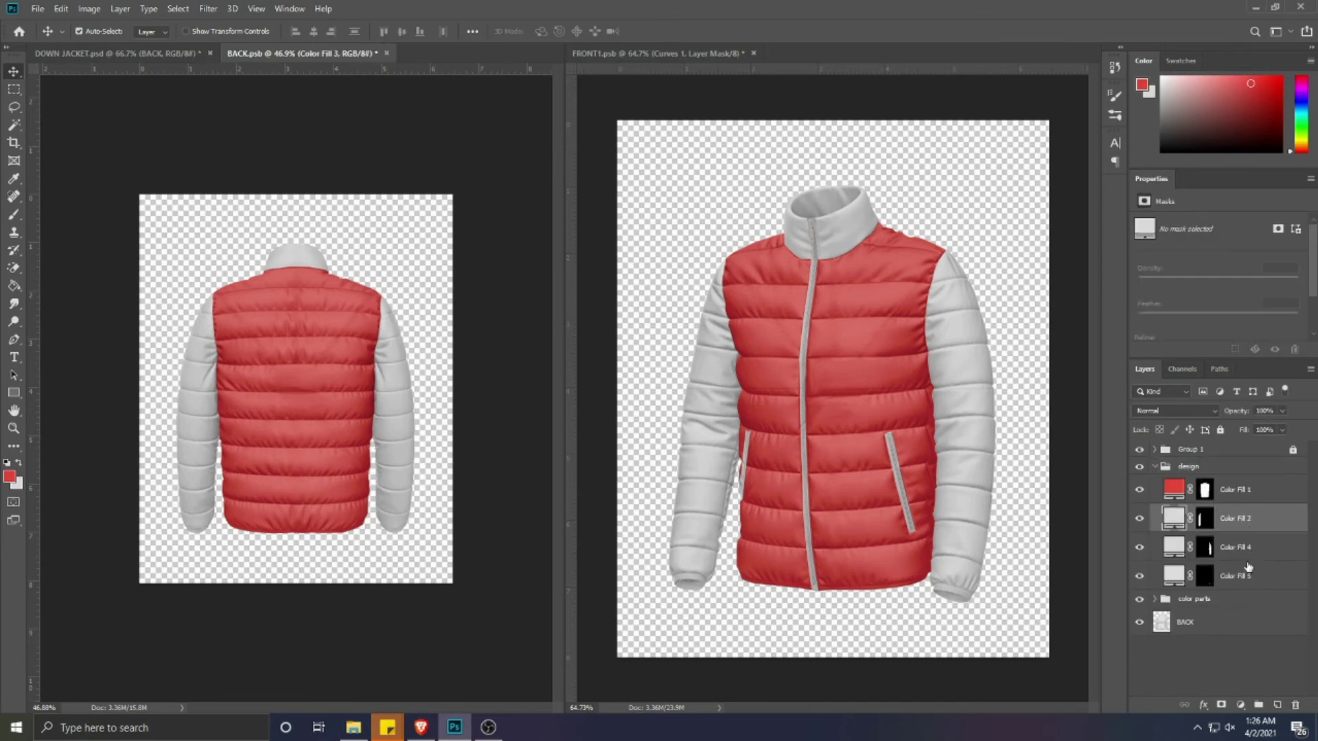
click(1251, 578)
key(Delete)
- Switch to the FRONT1.psb document, then collapse and lock Group 1
click(849, 395)
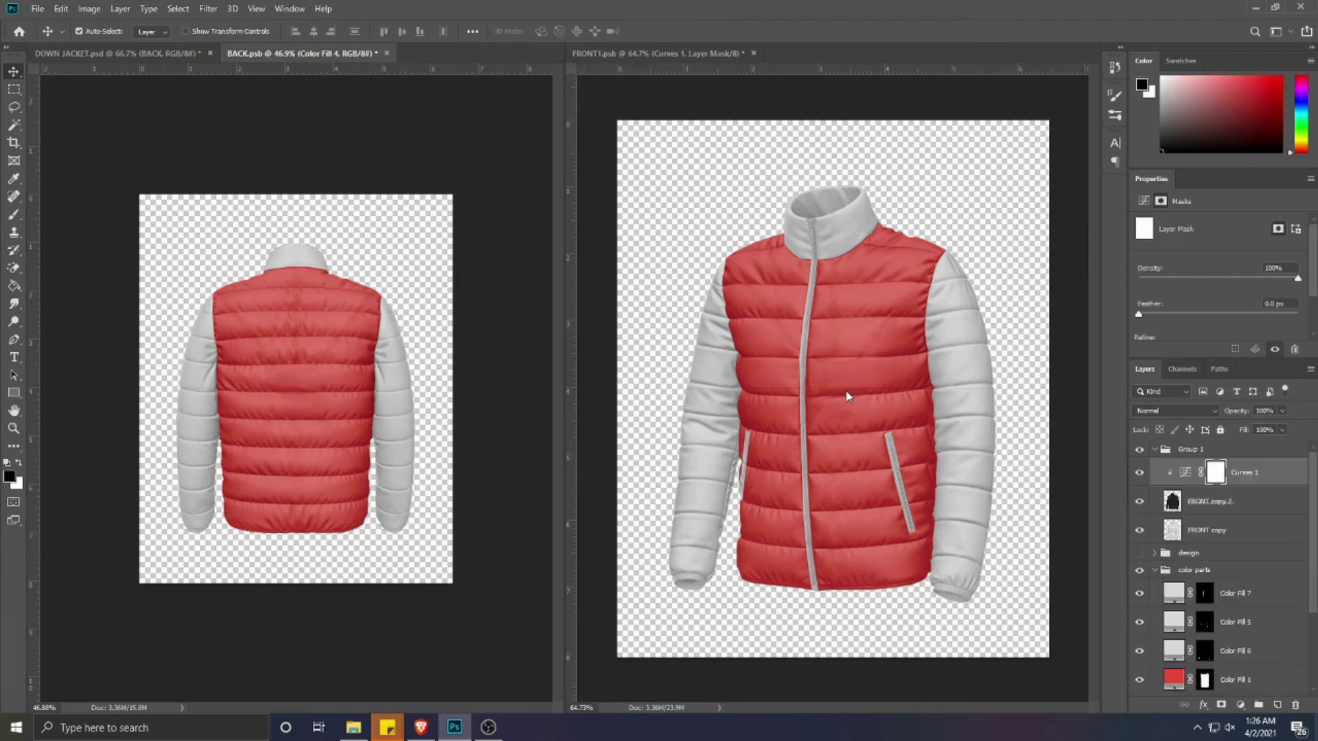
click(1155, 450)
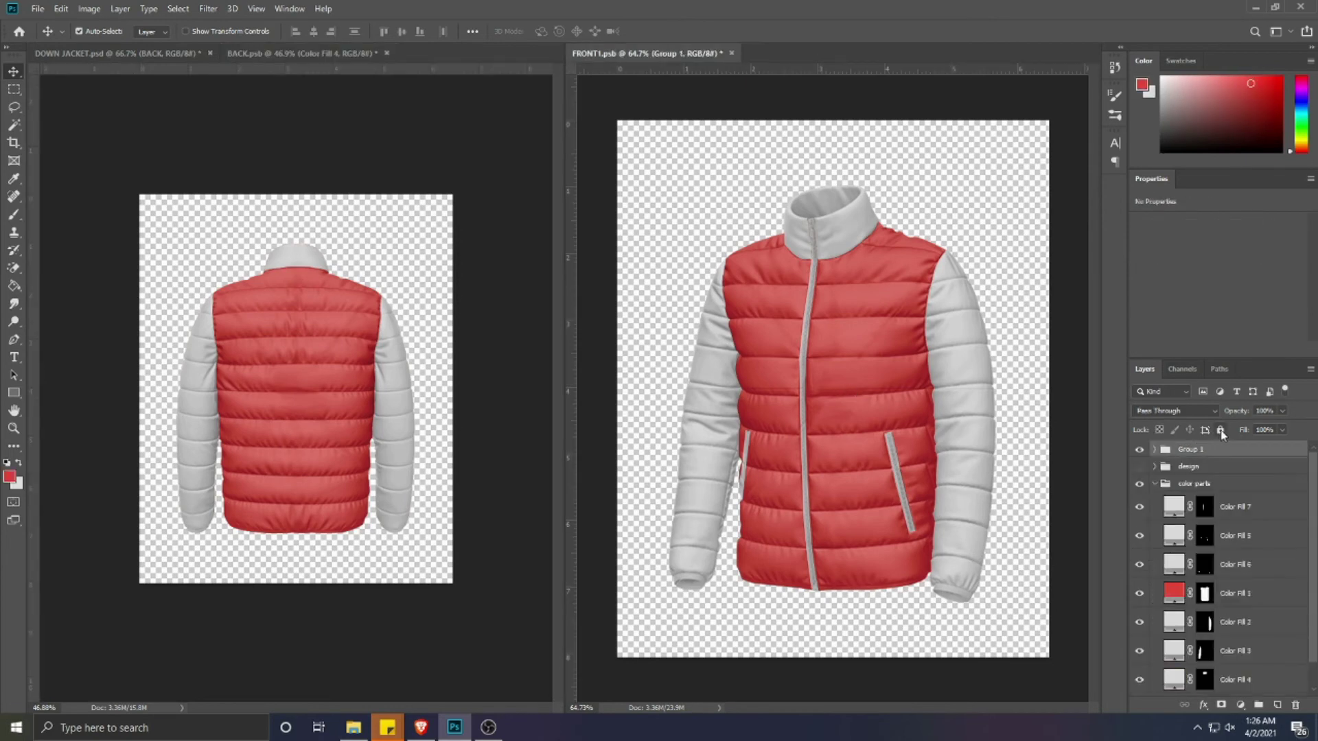
click(1232, 592)
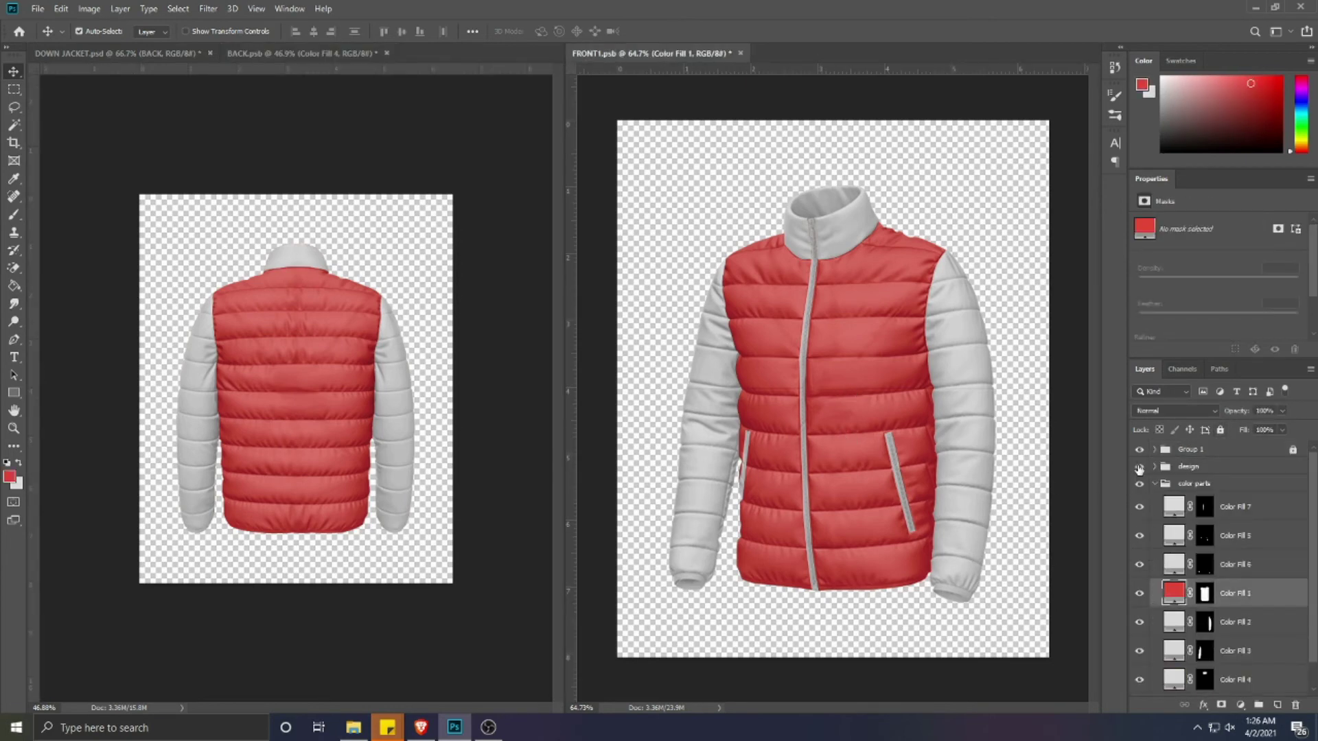
- Make the front view's design group visible and select the body's Rectangle 1 smart object
click(1138, 469)
click(838, 432)
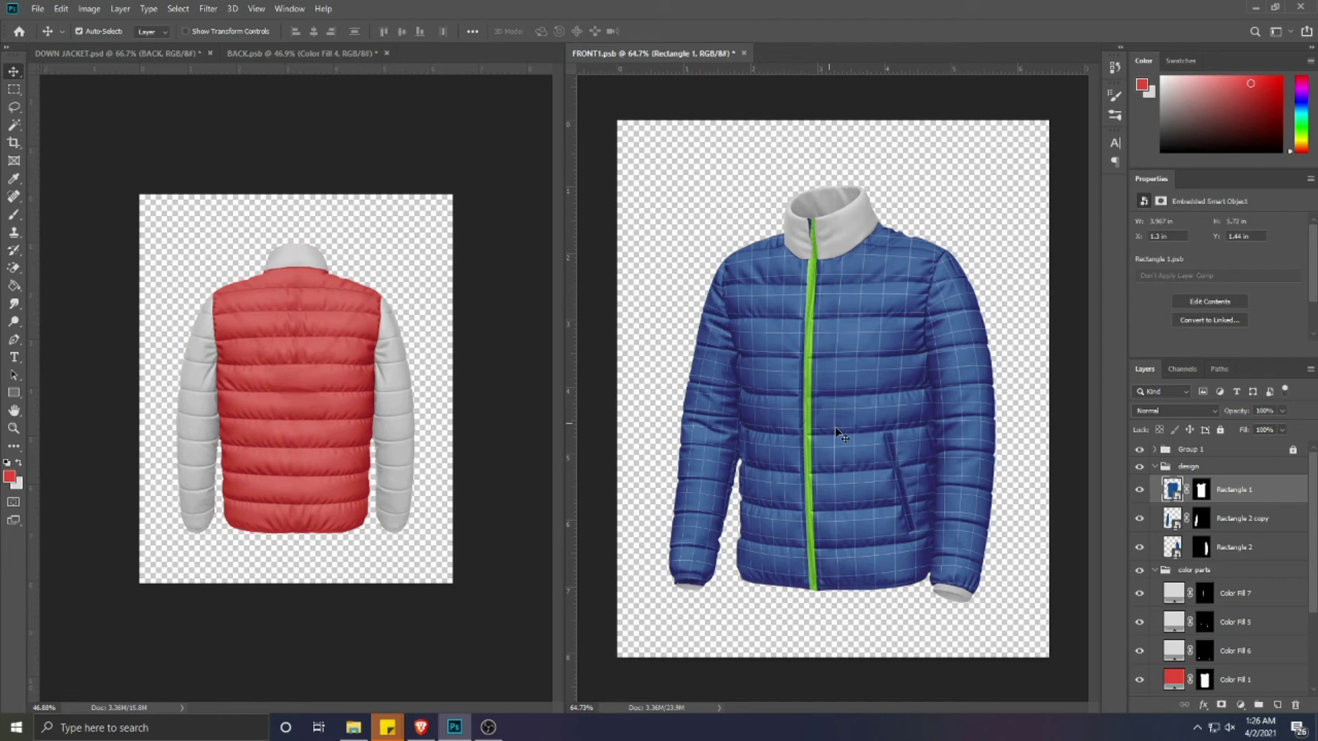
- Copy the Rectangle 1 shape from the front body's smart object into BACK.psb and position it over the jacket's back body
double_click(1175, 494)
drag(1191, 484, 292, 397)
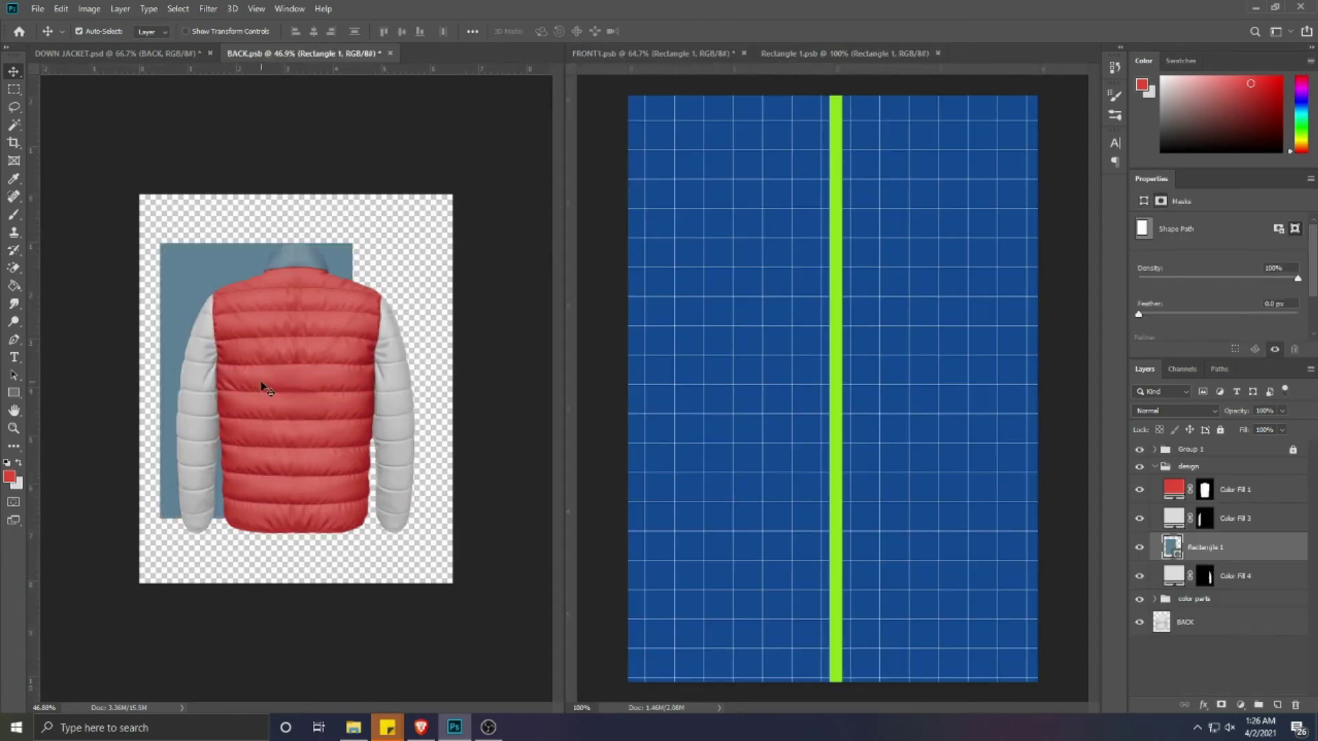
key(ctrl+t)
drag(202, 389, 245, 409)
key(Return)
- Move the Rectangle 1 layer above Color Fill 1 in the design group and convert it to a smart object
drag(1284, 549, 1258, 493)
right_click(1258, 493)
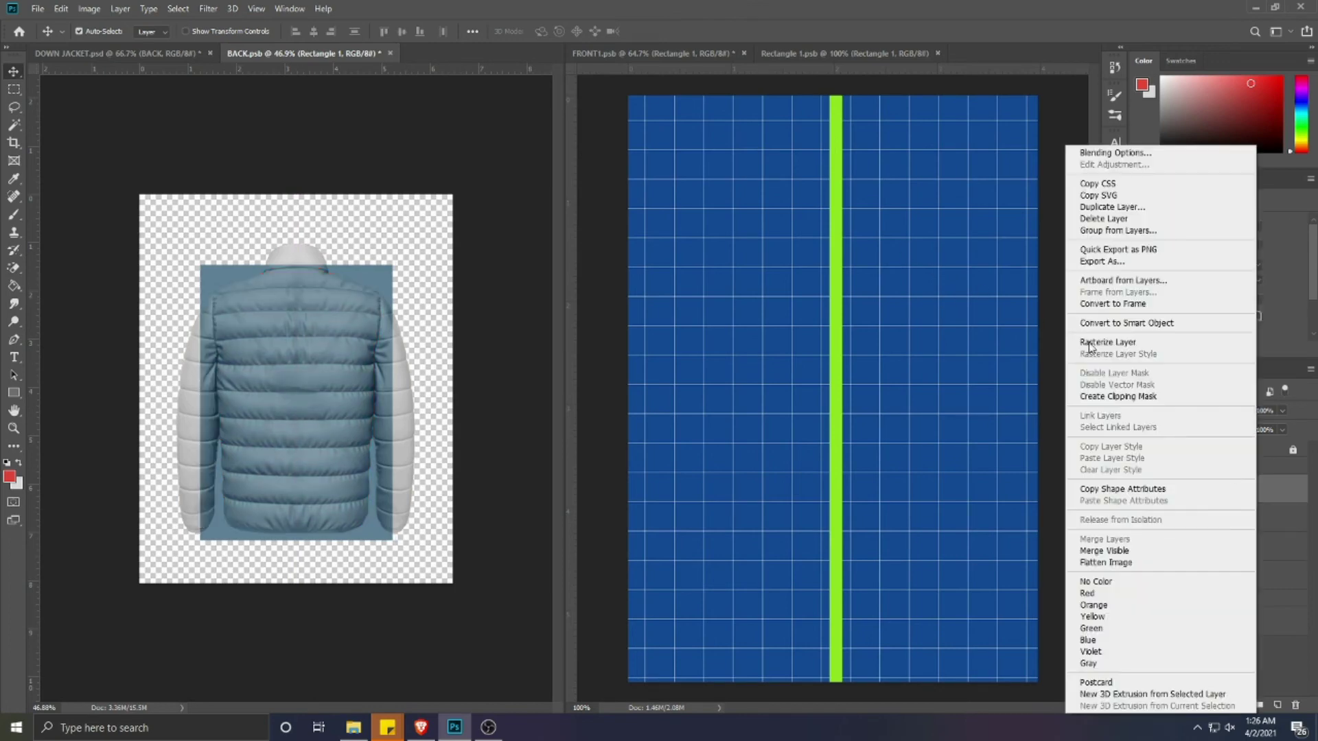
click(1091, 325)
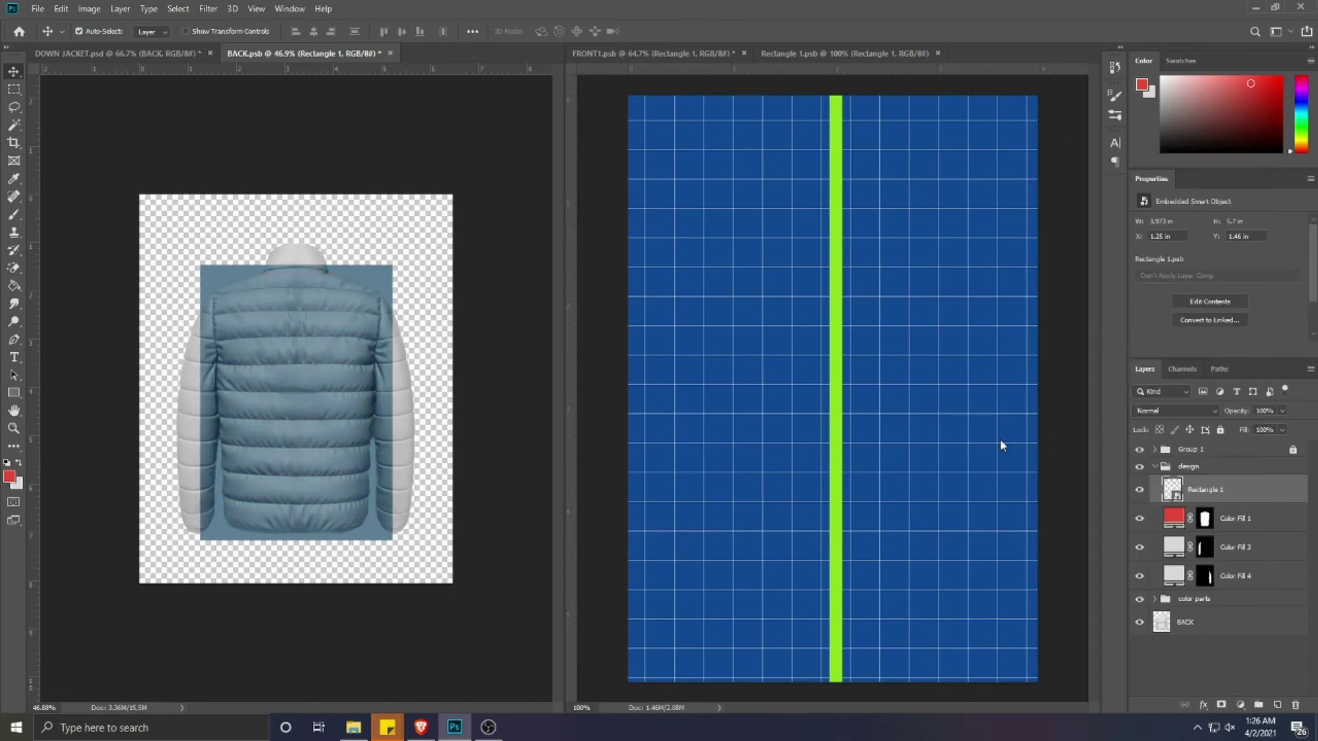
- Copy the front body's bg grid artwork into the back body's smart object, then save and close its contents
double_click(1174, 490)
click(920, 459)
drag(1178, 454, 307, 414)
scroll(307, 430, down, 1)
key(ctrl+s)
click(524, 53)
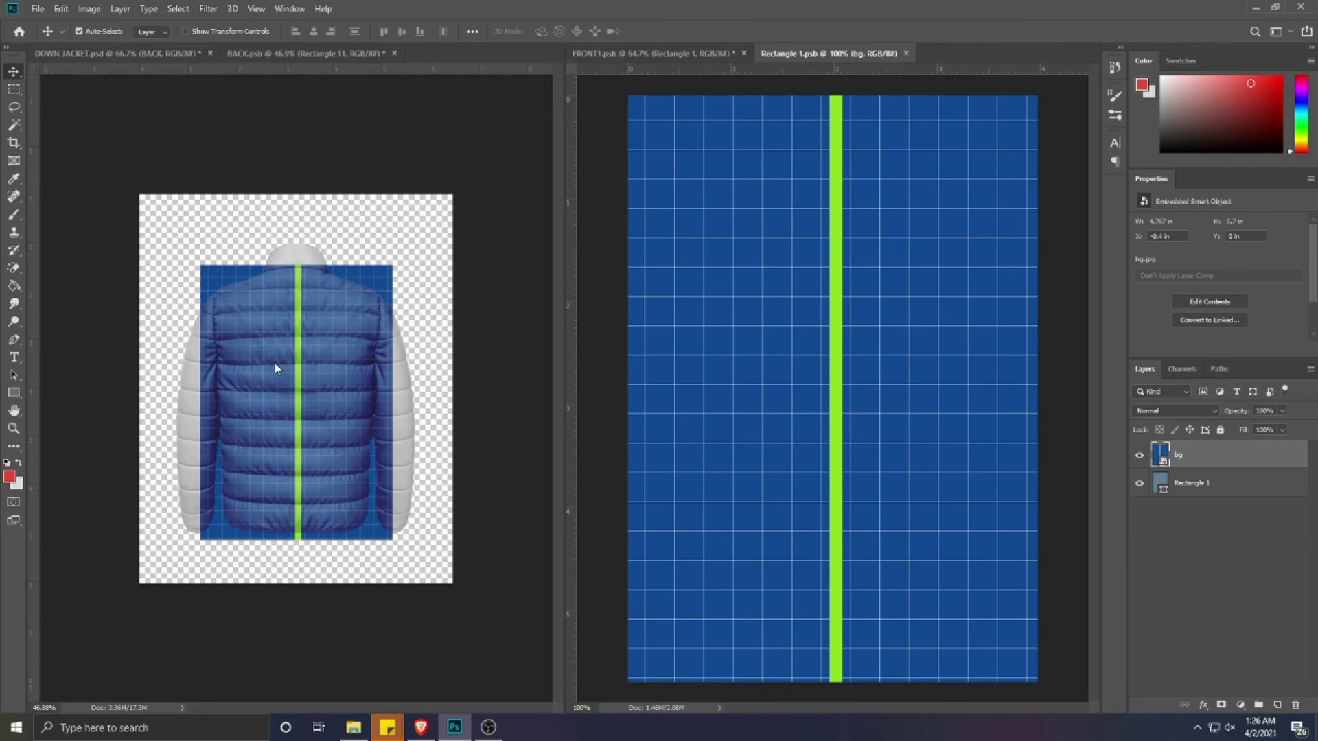
- Nudge the back body smart object left and shift its bg artwork left to centre the green stripe, saving the contents
click(298, 371)
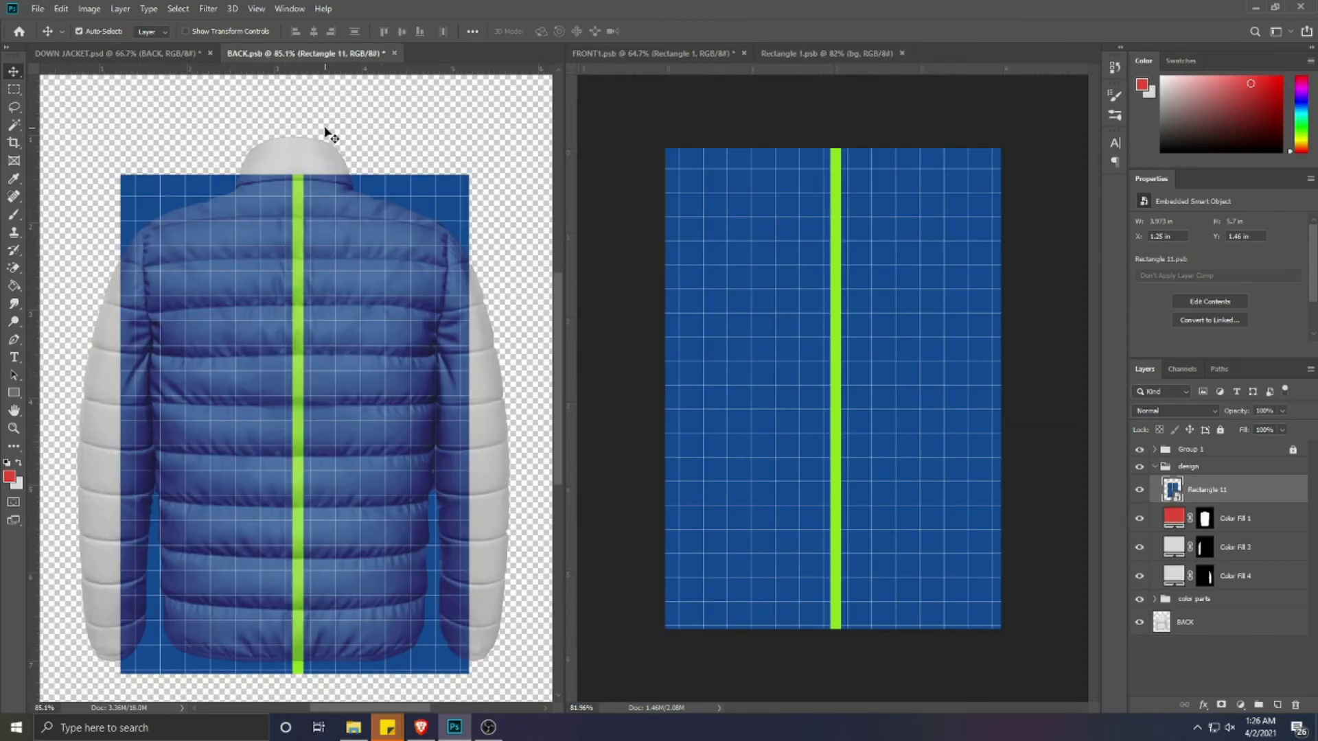
key(Left)
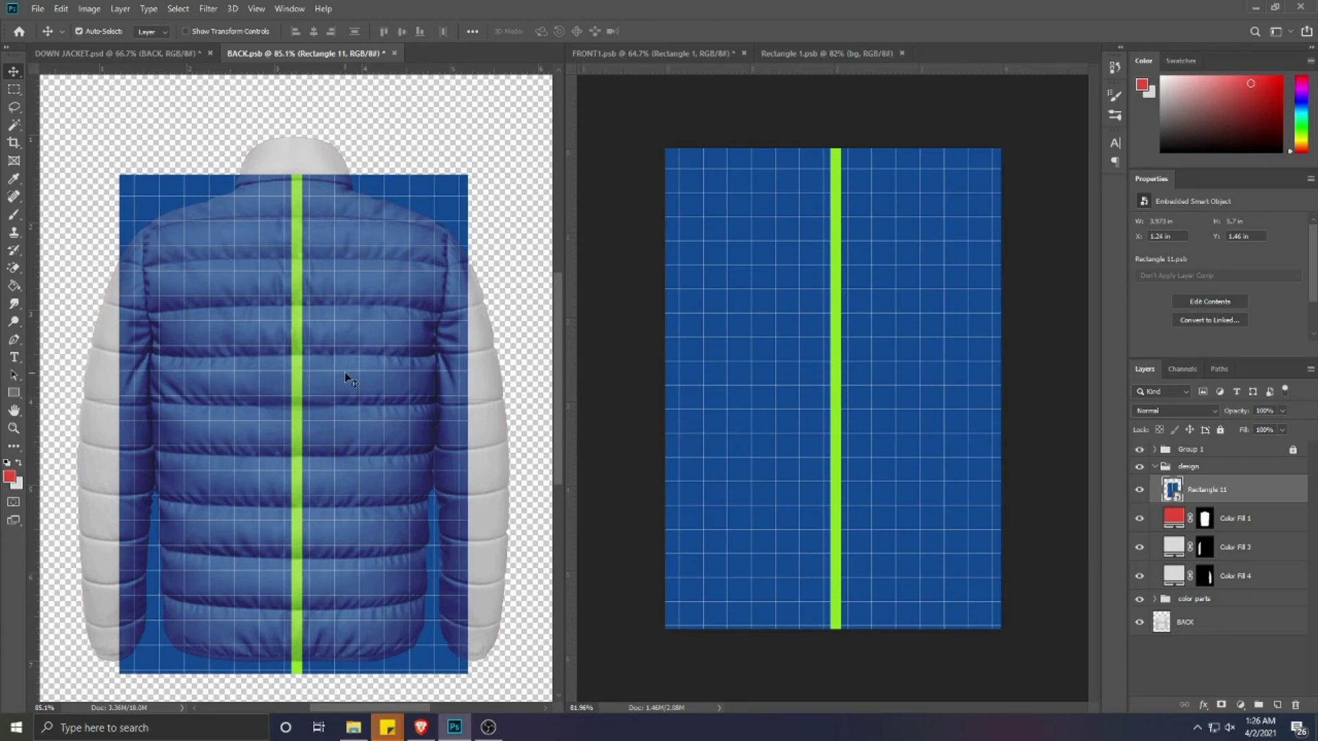
double_click(1173, 490)
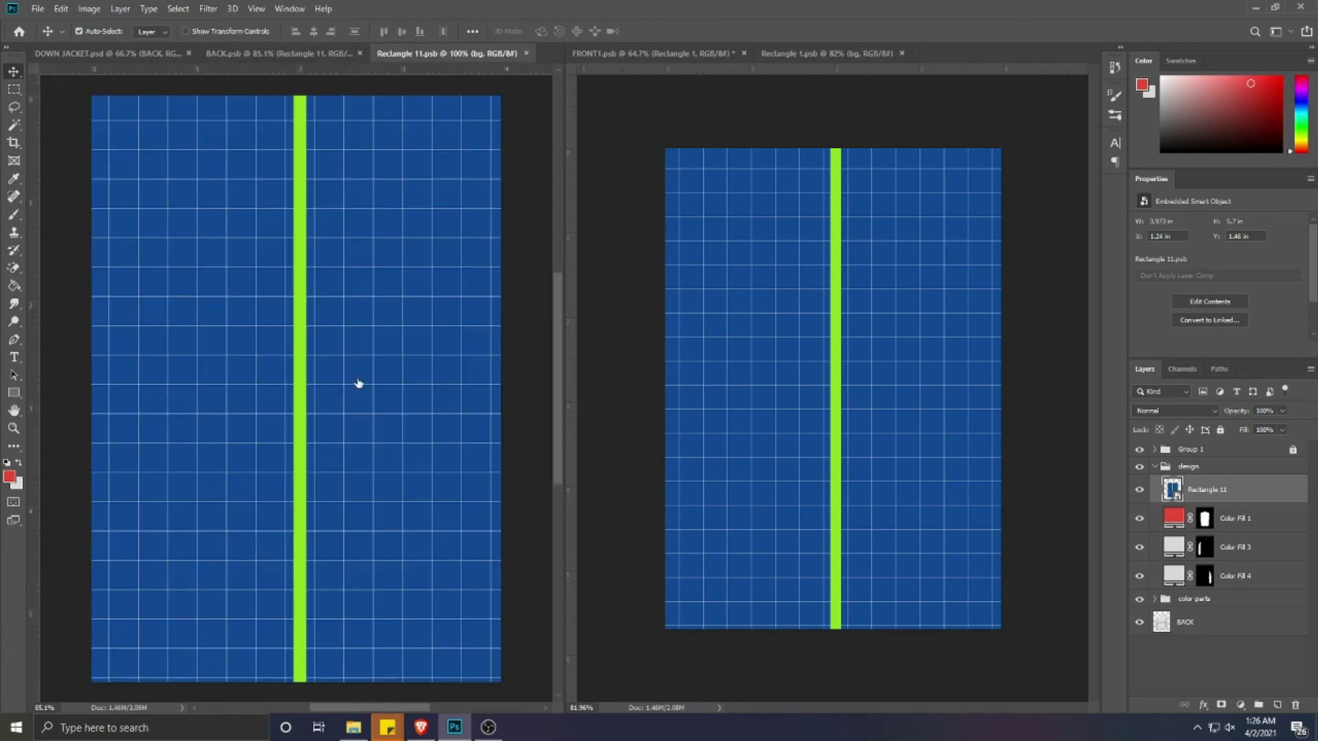
key(Left)
key(Left)
key(Left)
key(Left)
key(ctrl+s)
click(526, 54)
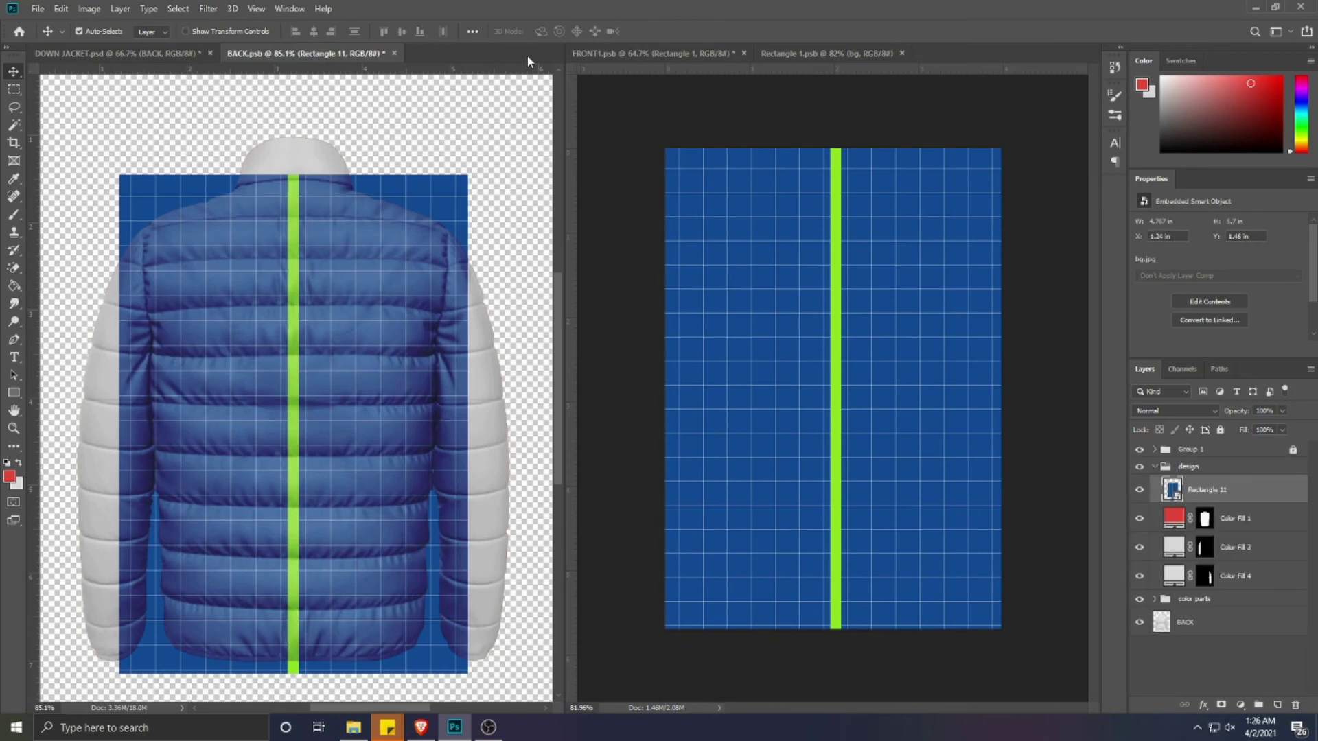
- Start warping the Rectangle 11 smart object, raising its upper edge at the collar and lowering both upper corners along the shoulders
right_click(1228, 493)
click(350, 391)
key(ctrl+t)
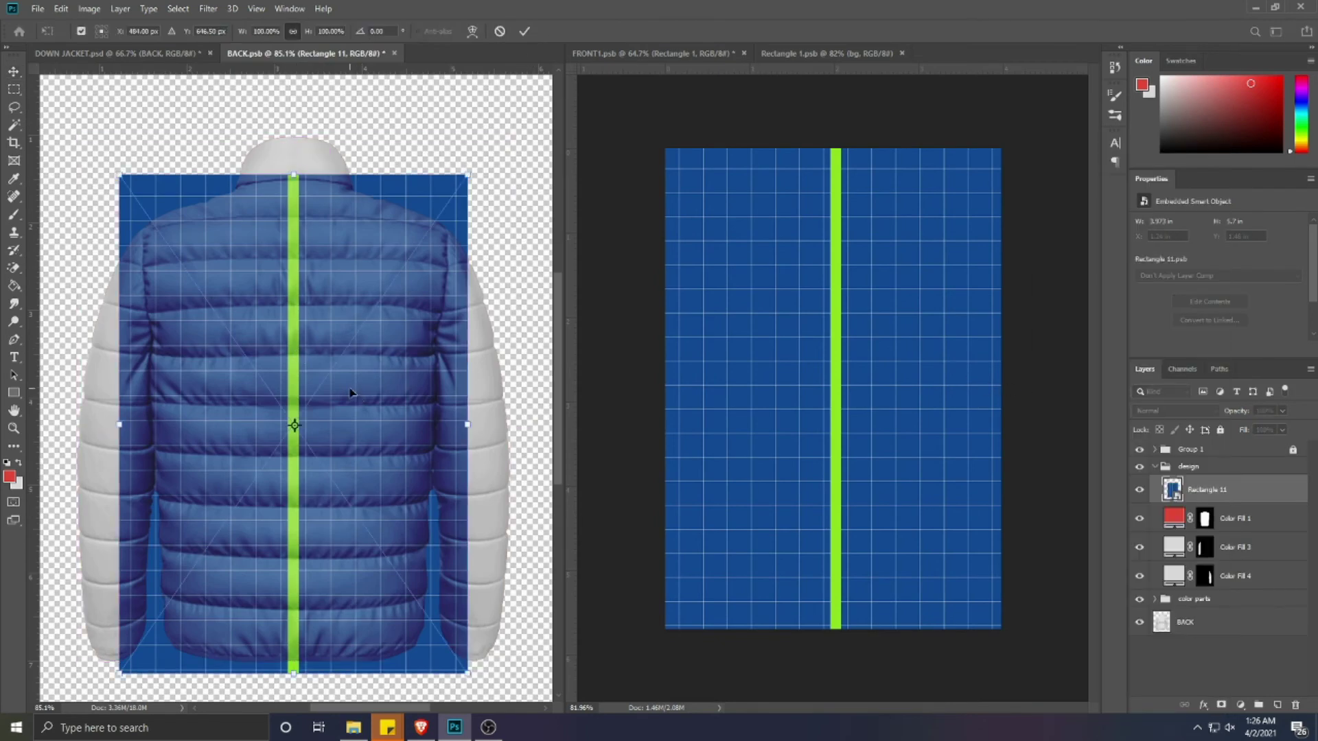
right_click(350, 392)
click(425, 486)
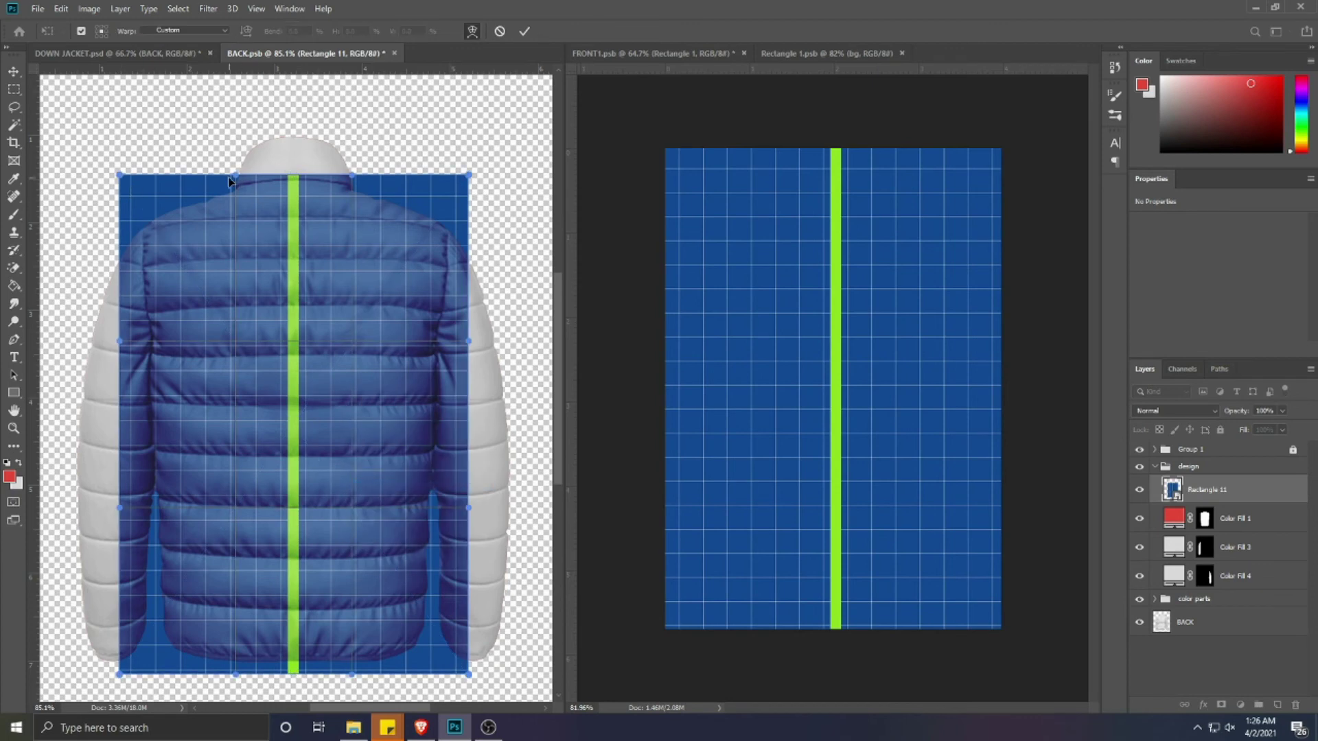
drag(234, 182, 235, 170)
drag(352, 177, 353, 165)
drag(116, 179, 120, 199)
drag(470, 177, 471, 217)
drag(118, 201, 117, 212)
scroll(276, 377, down, 1)
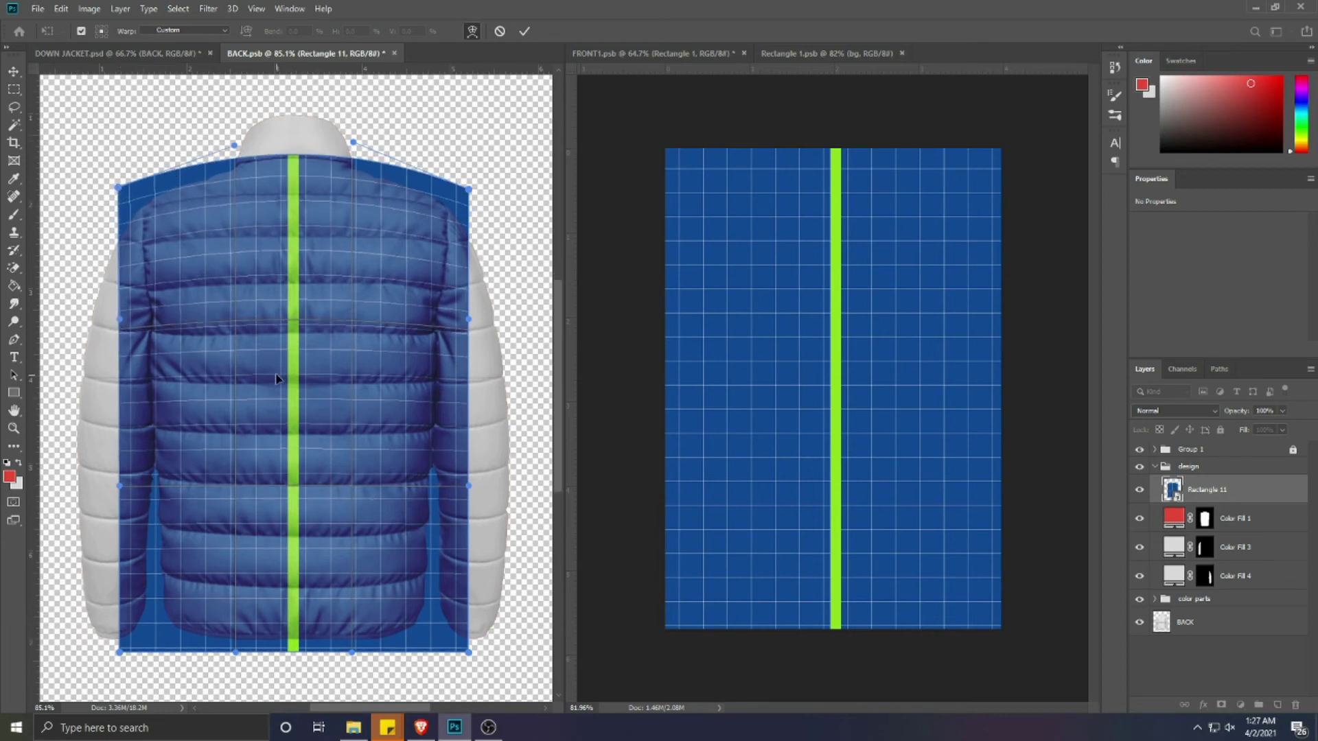
- Warp the lower corners of the body design inward and curve its lower edge to follow the jacket's hem
scroll(277, 378, down, 1)
drag(119, 641, 134, 623)
drag(234, 651, 226, 659)
drag(469, 641, 442, 617)
drag(354, 642, 371, 647)
drag(443, 619, 434, 618)
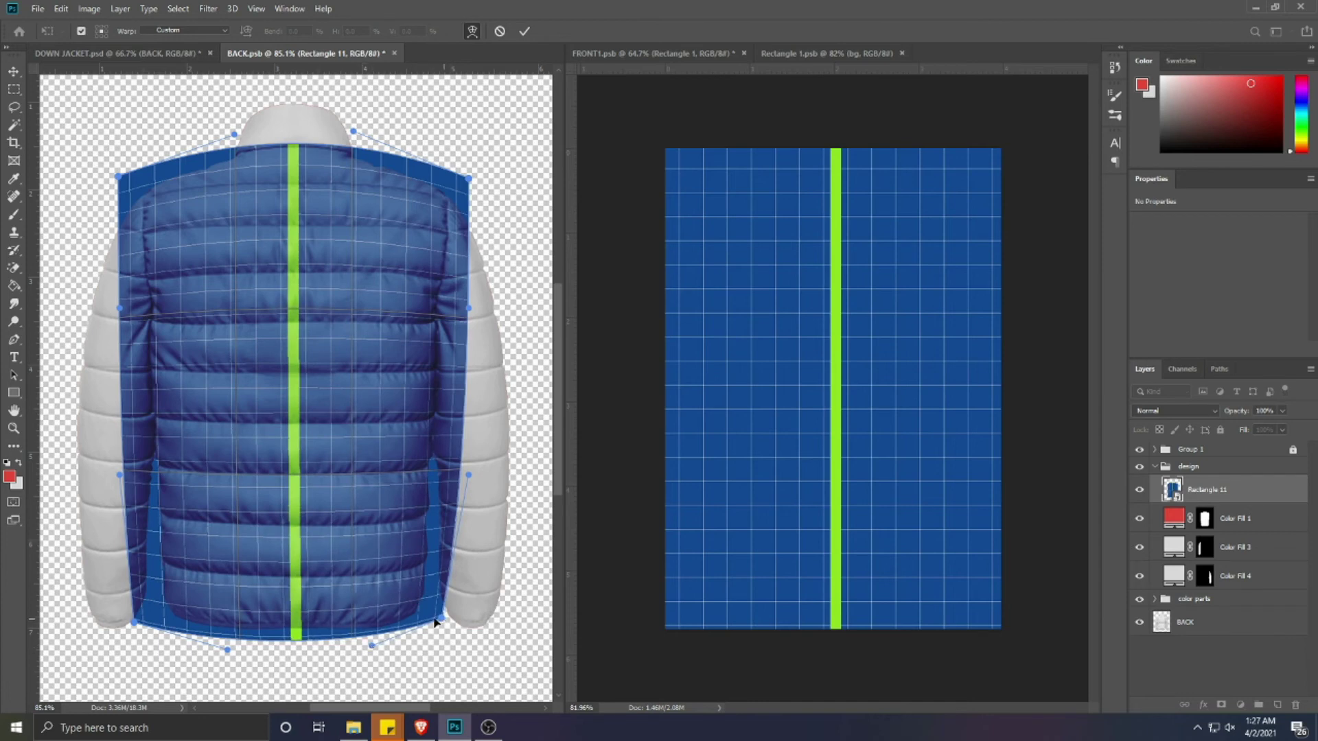
drag(374, 652, 366, 657)
drag(136, 622, 145, 614)
drag(227, 651, 220, 651)
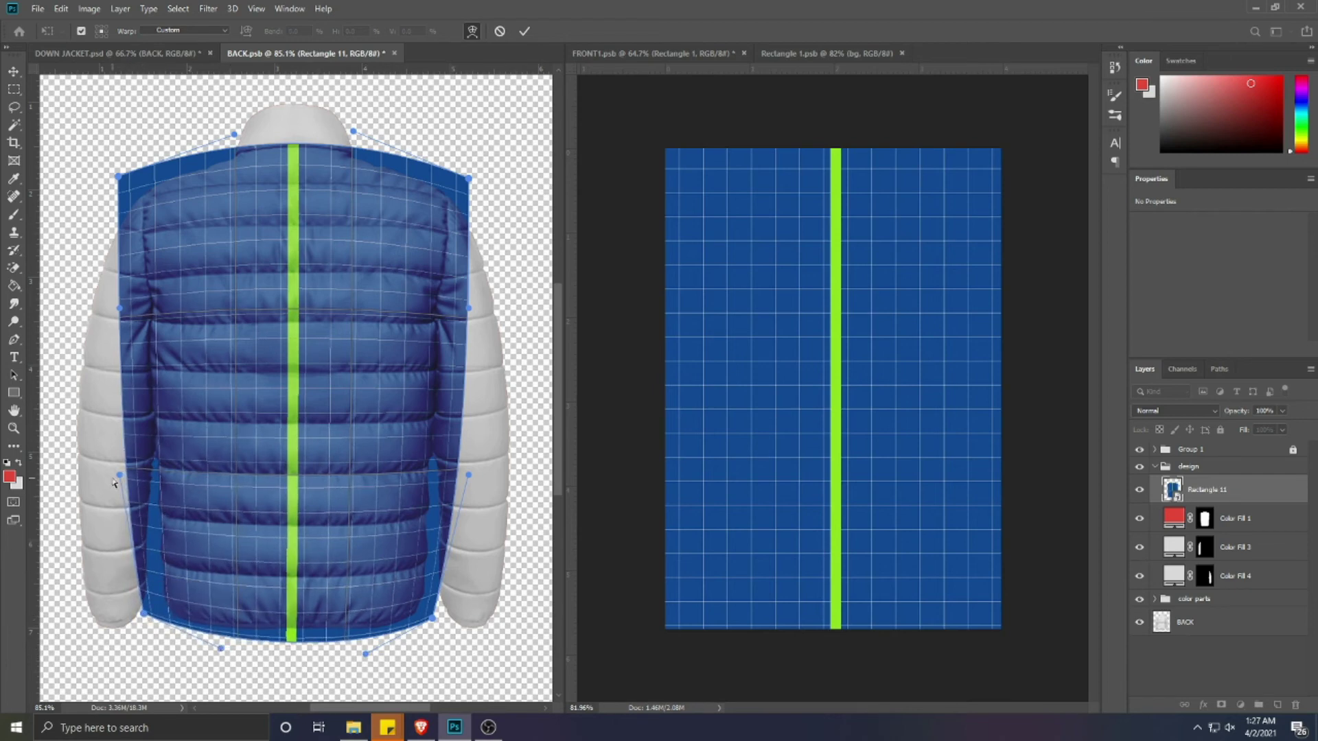
- Adjust the warp's side handles and lower mesh so the body design's sides taper inward along the jacket
drag(118, 475, 122, 468)
drag(469, 477, 468, 468)
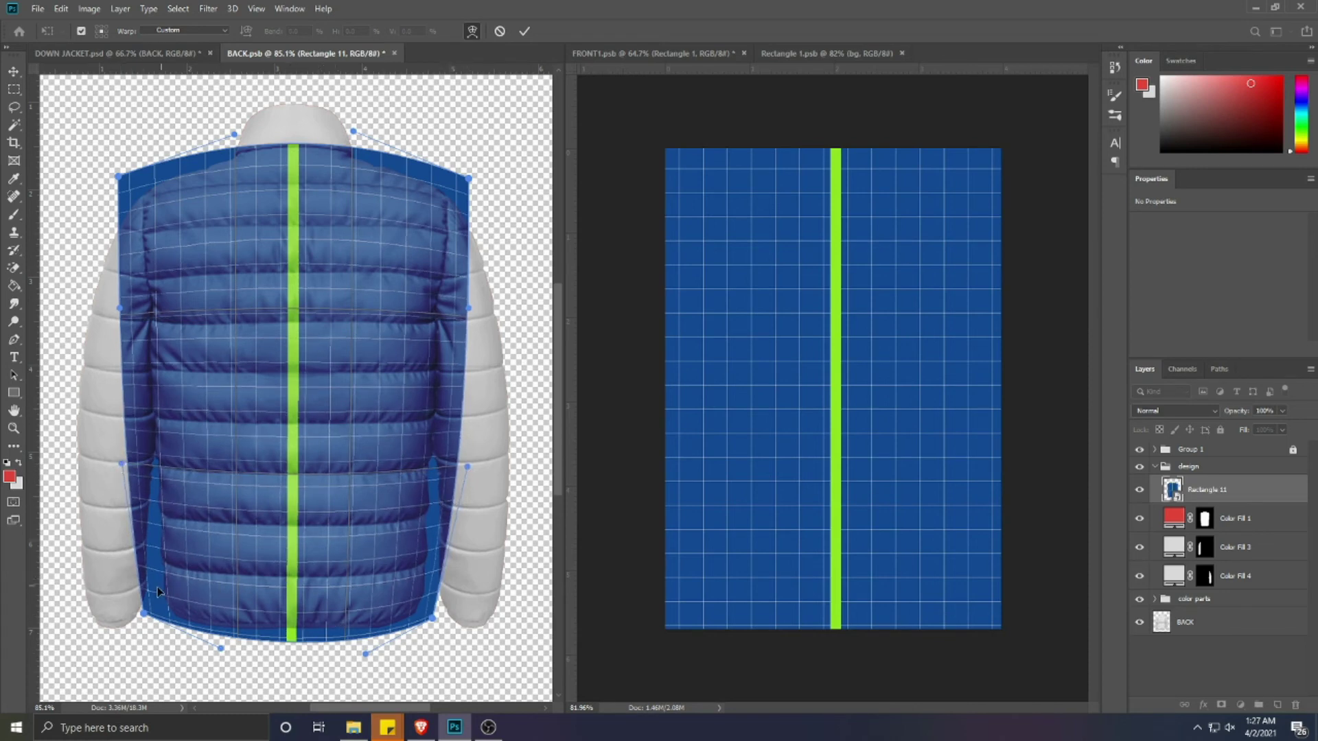
drag(144, 585, 146, 590)
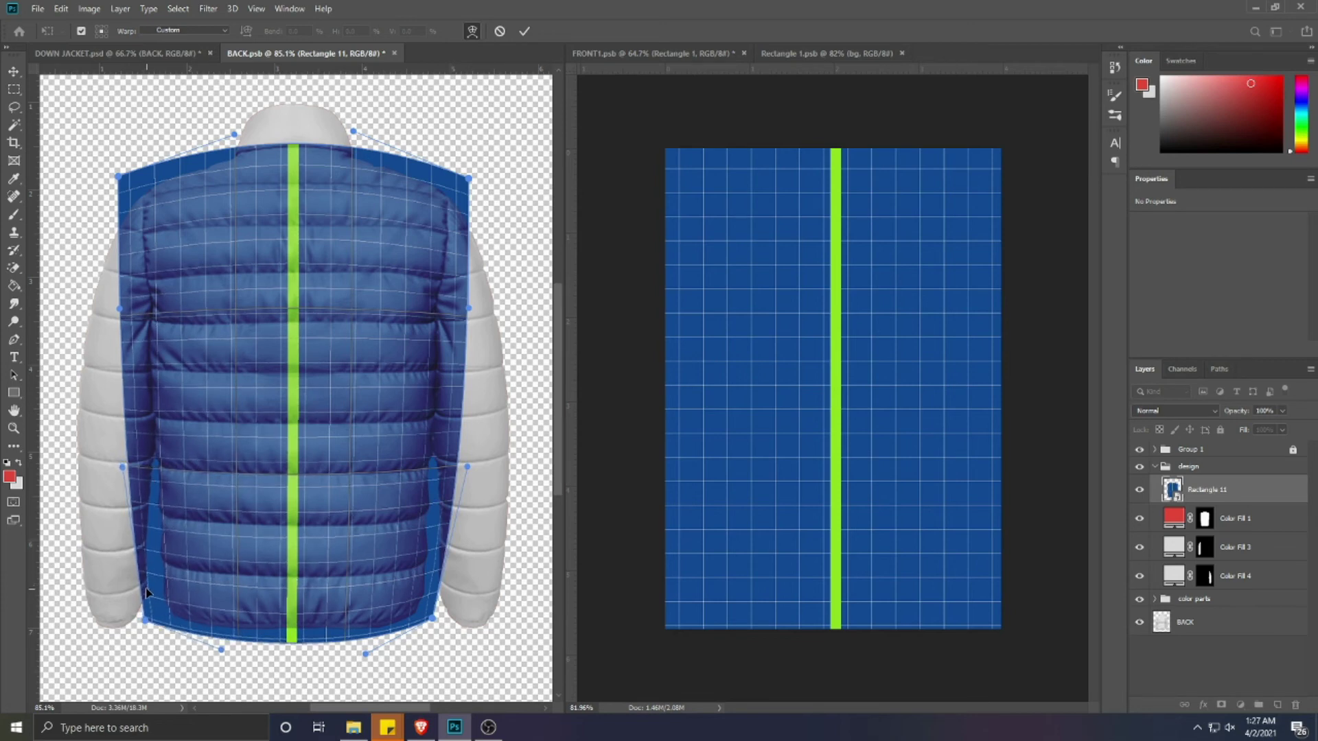
drag(432, 593, 431, 599)
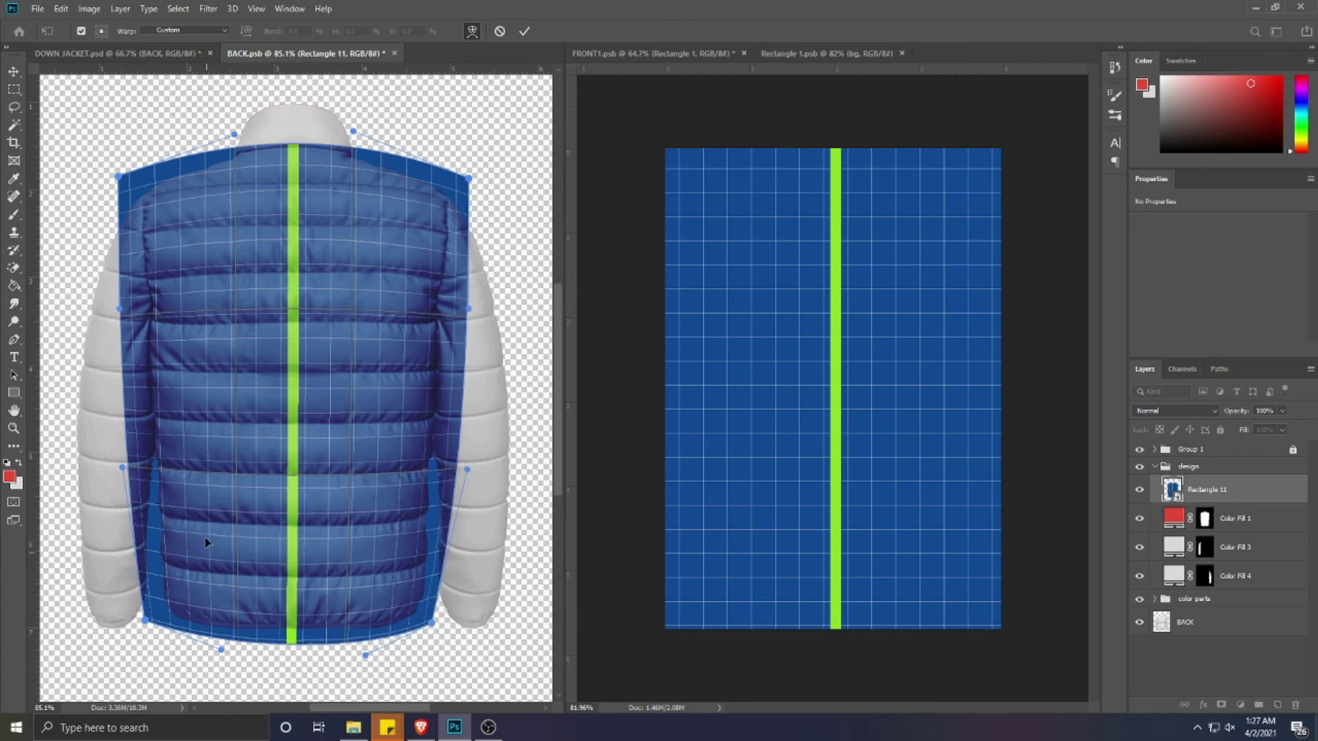
drag(120, 312, 127, 314)
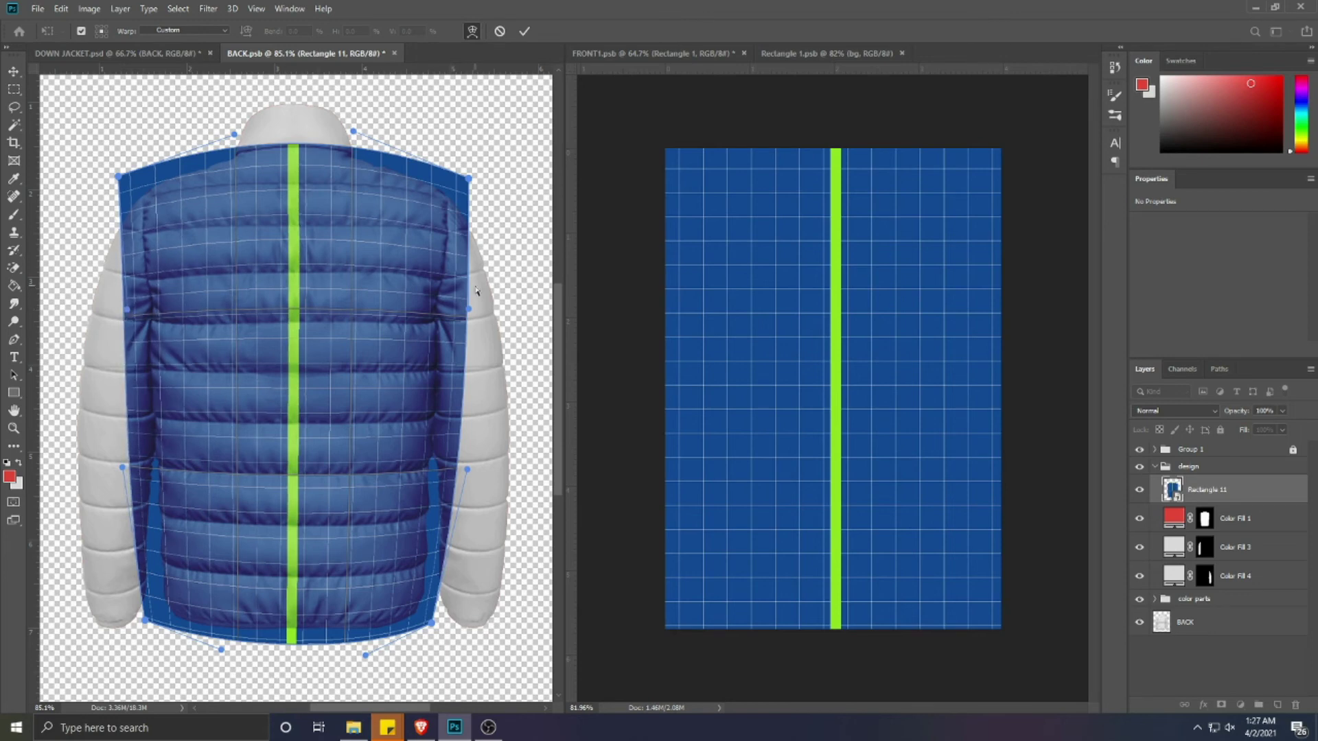
drag(467, 312, 456, 312)
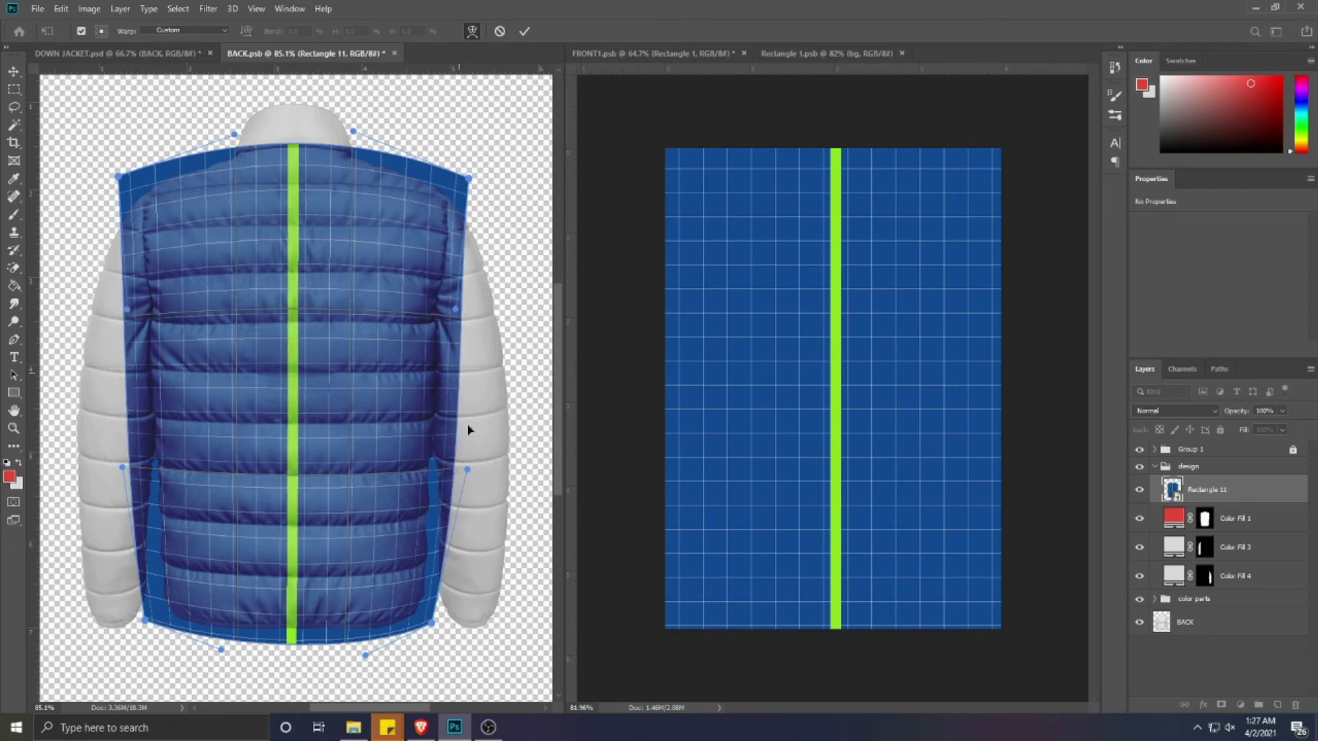
drag(468, 472, 456, 475)
drag(127, 471, 131, 464)
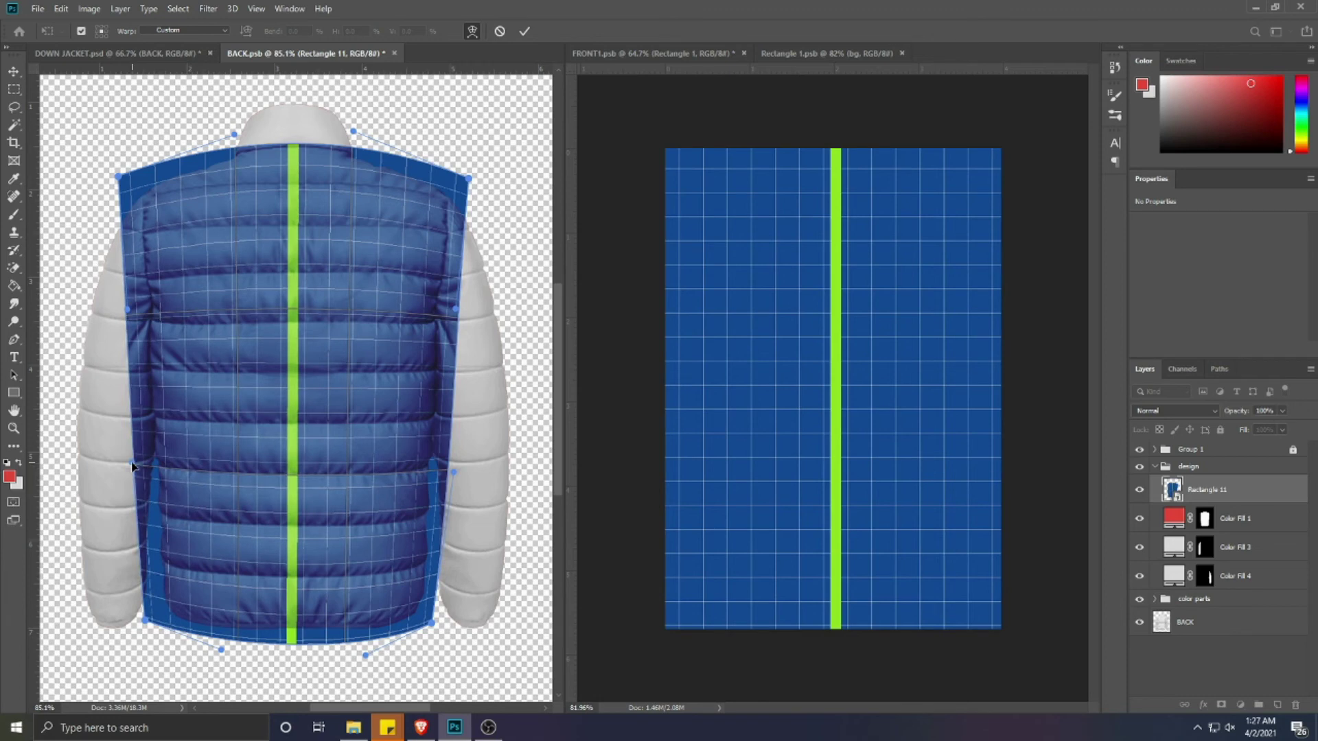
- Fine-tune the warp's upper side handles and upper left corner to level the grid lines, and apply the warp
drag(127, 312, 129, 300)
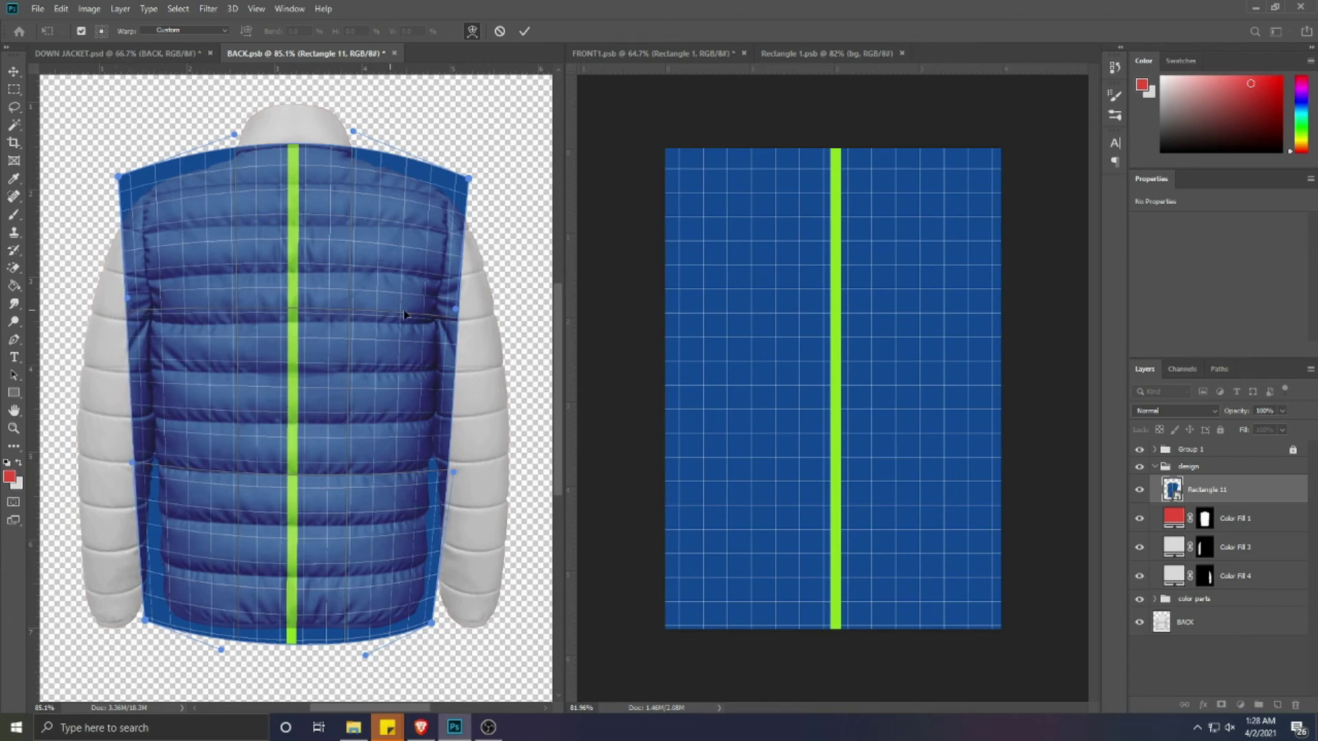
drag(454, 311, 456, 298)
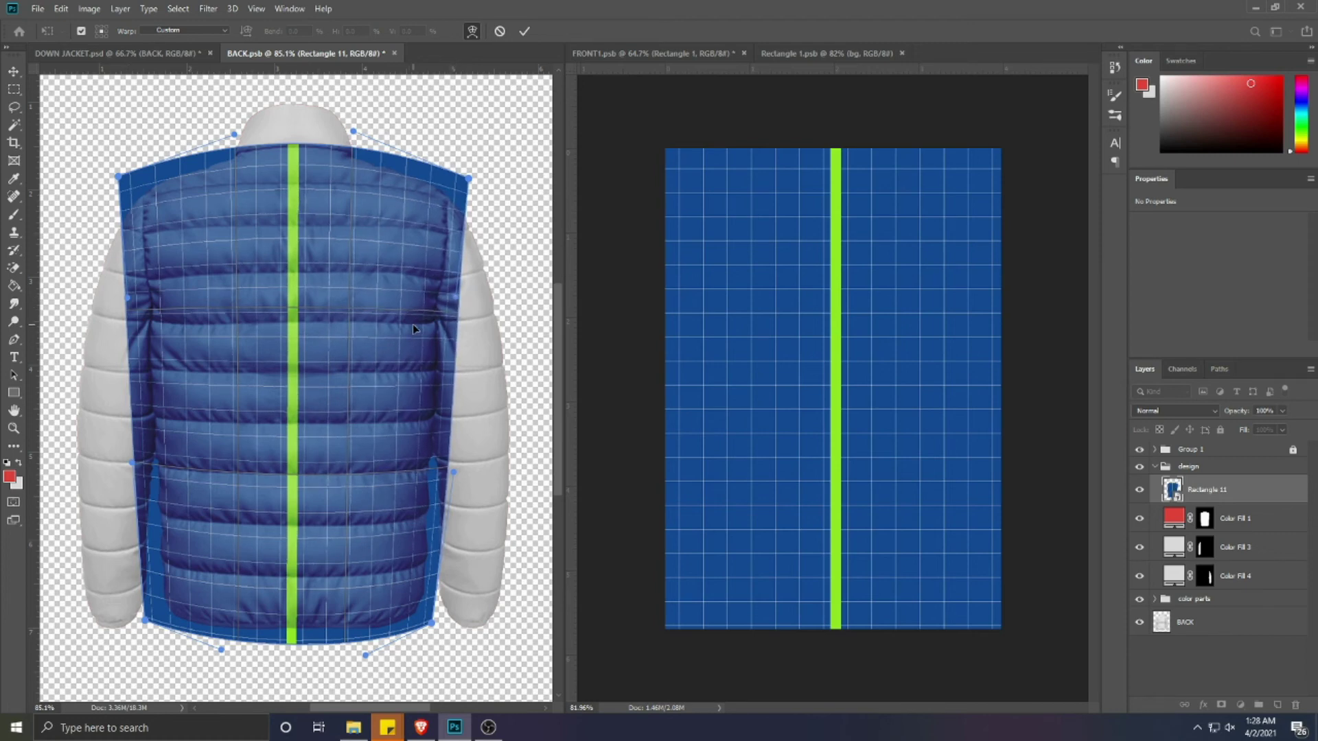
drag(127, 298, 126, 289)
drag(459, 298, 456, 295)
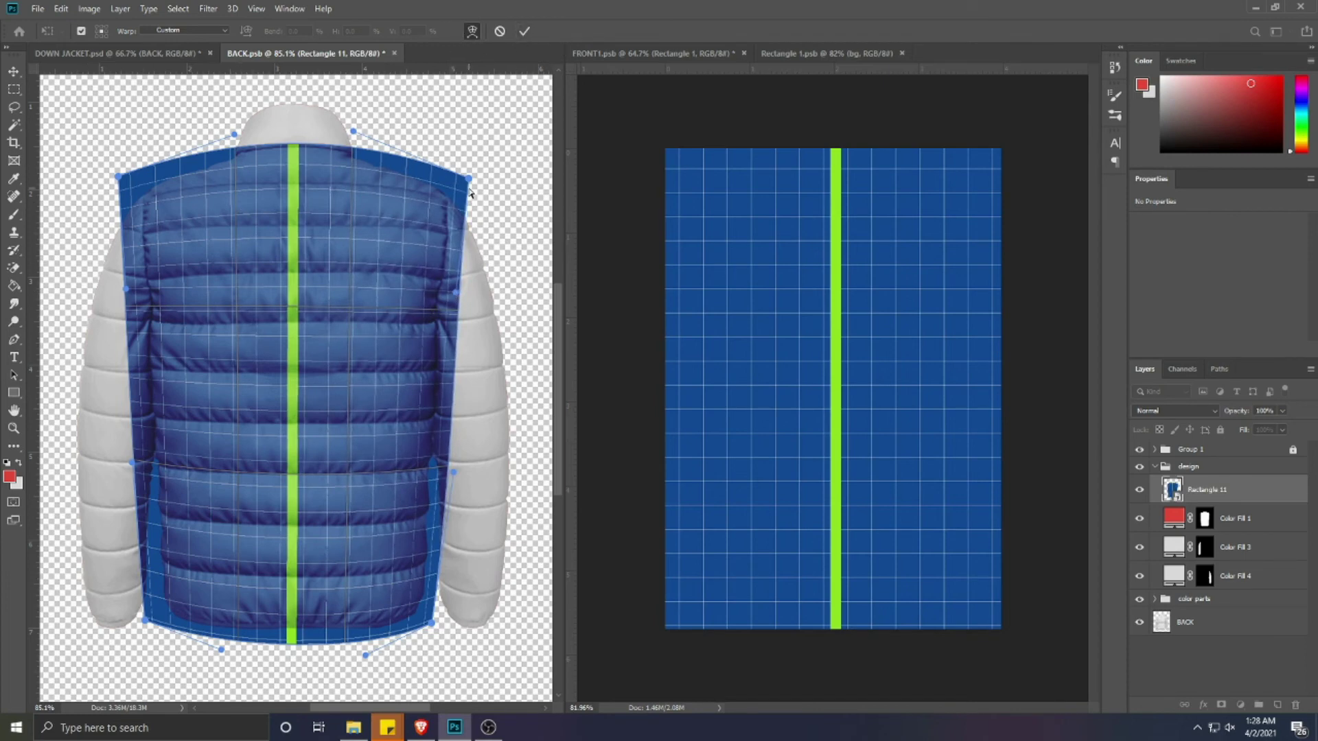
drag(120, 181, 121, 174)
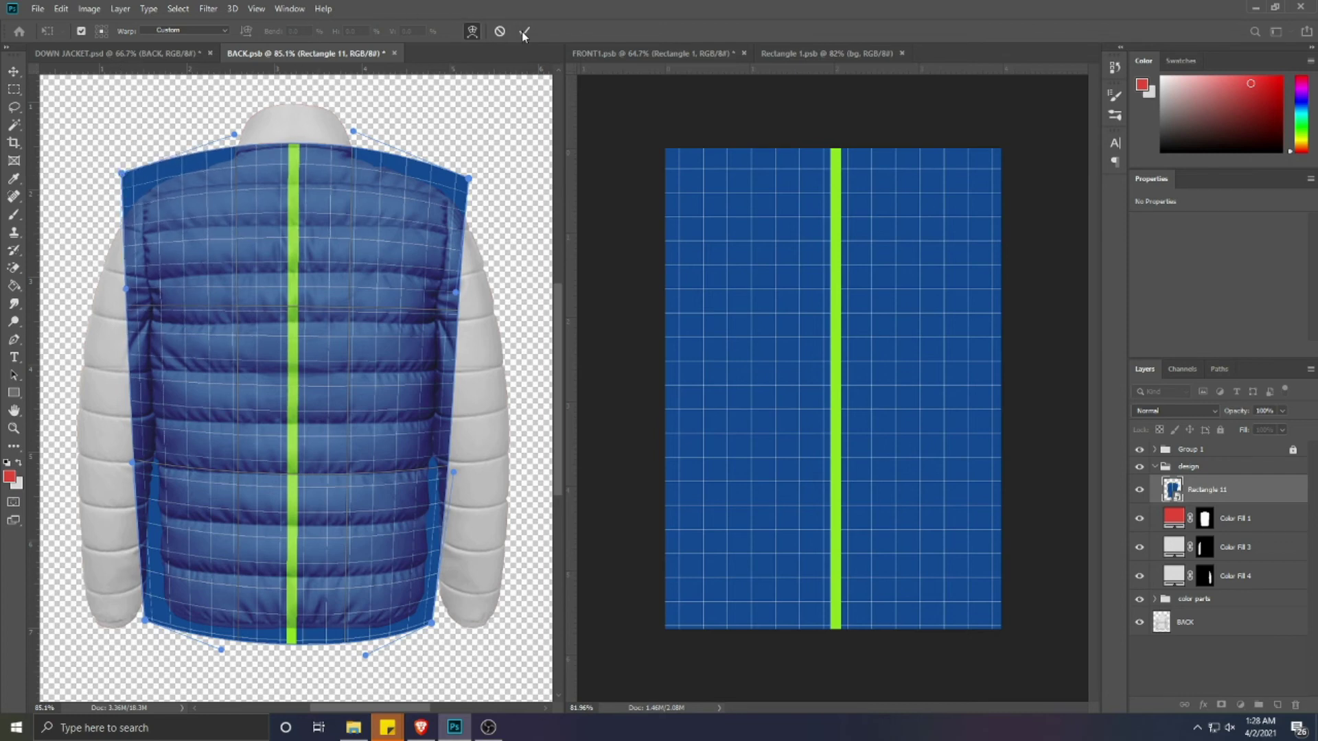
click(523, 30)
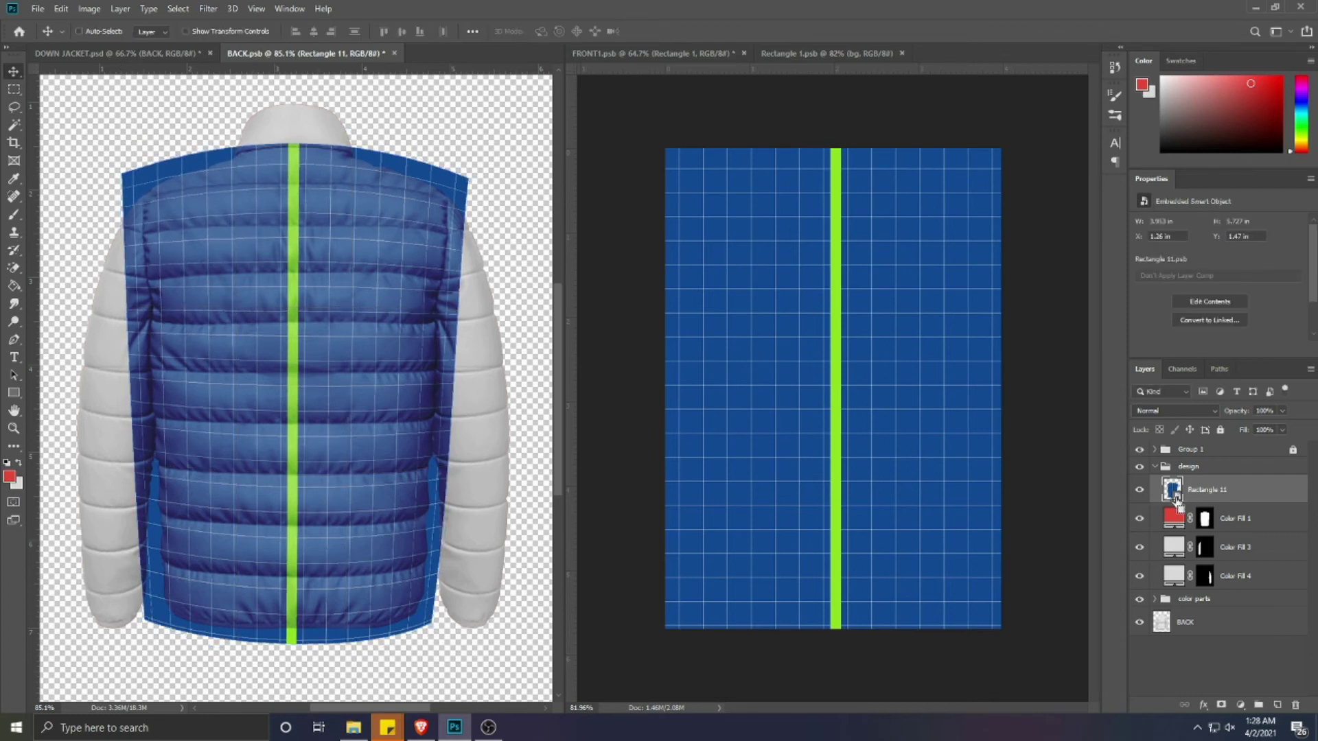
- Mask Rectangle 11 with the body shape from Color Fill 1's mask and delete the Color Fill 1 layer from the design group
ctrl+click(1177, 522)
click(1201, 519)
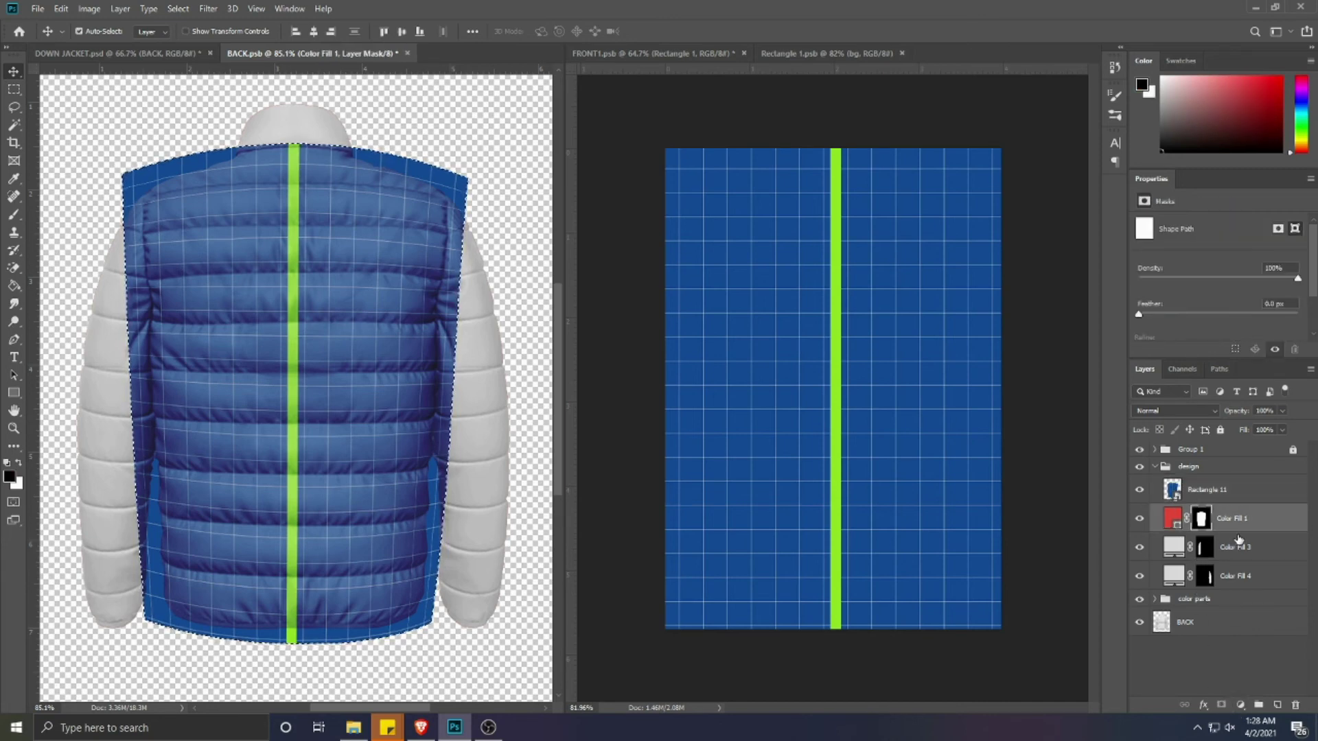
click(1208, 489)
click(1219, 706)
click(1252, 521)
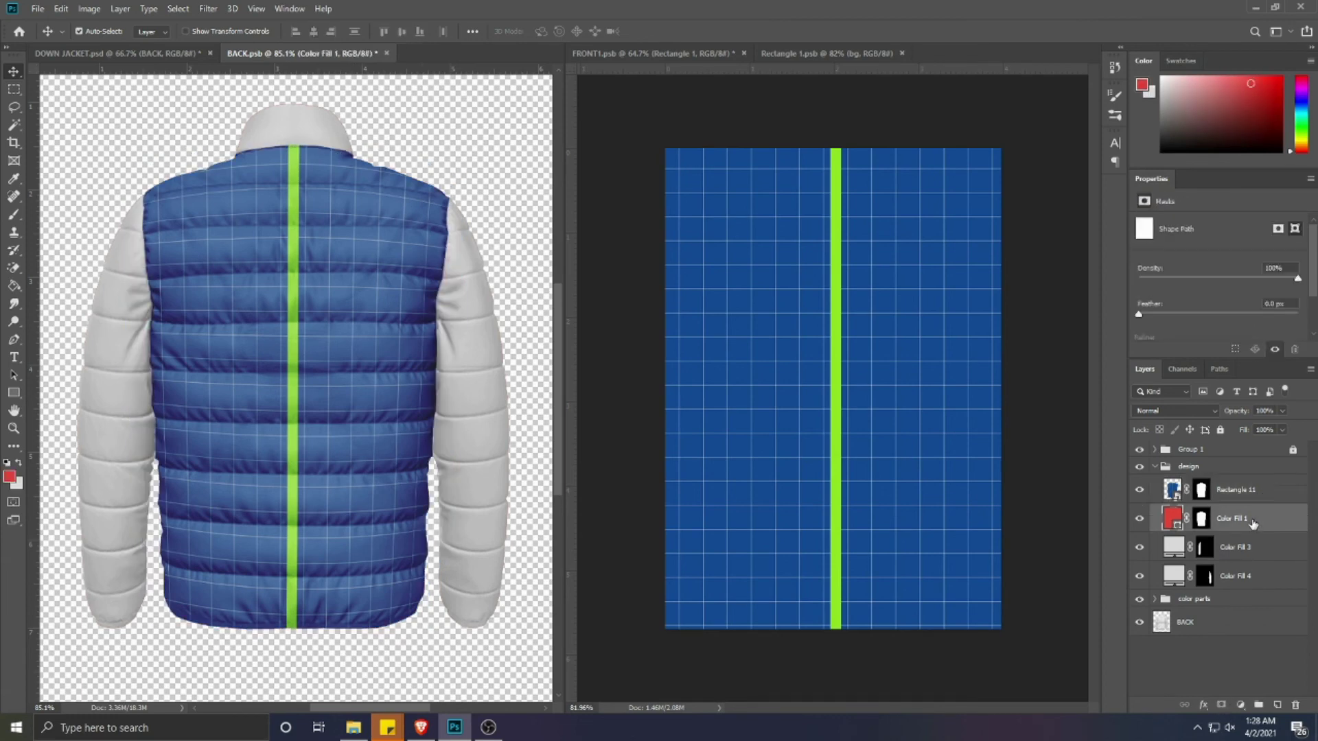
key(Delete)
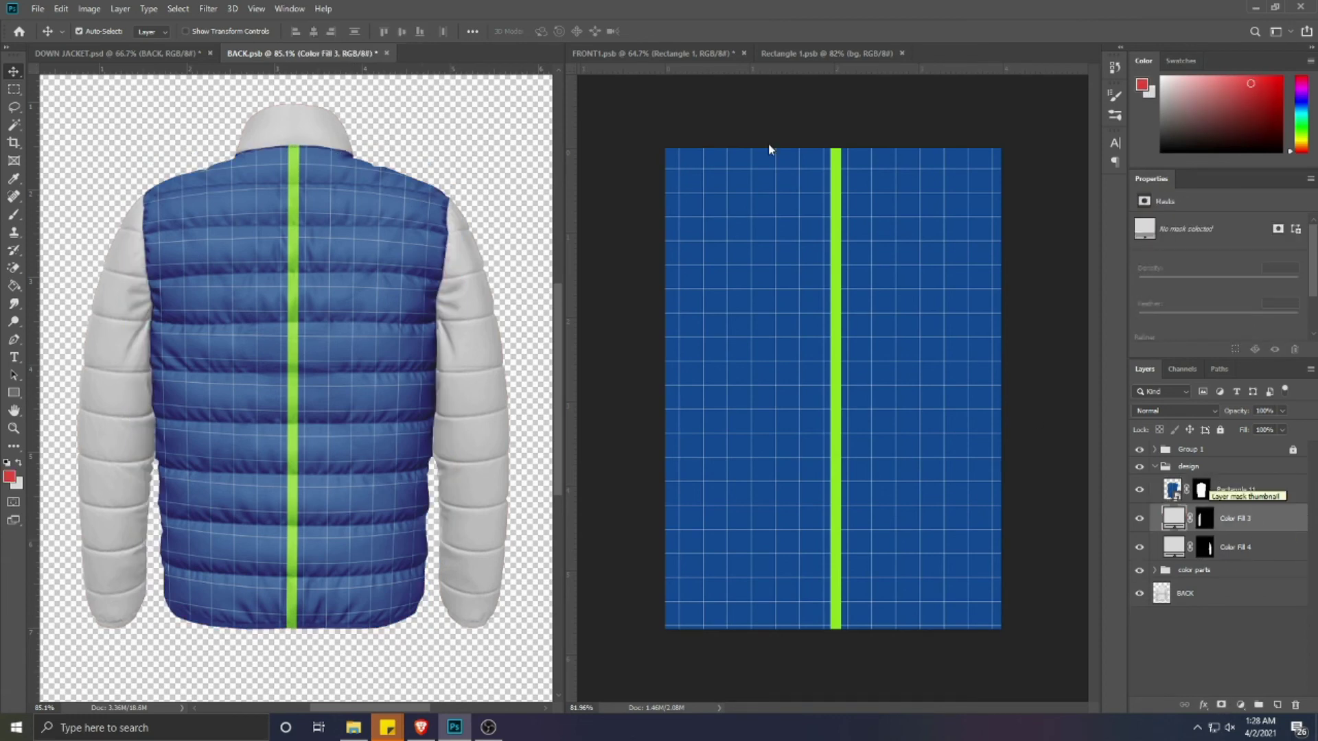
- Close Rectangle 1.psb and copy the Rectangle 2 shape from the front sleeve's smart object into BACK.psb
click(903, 54)
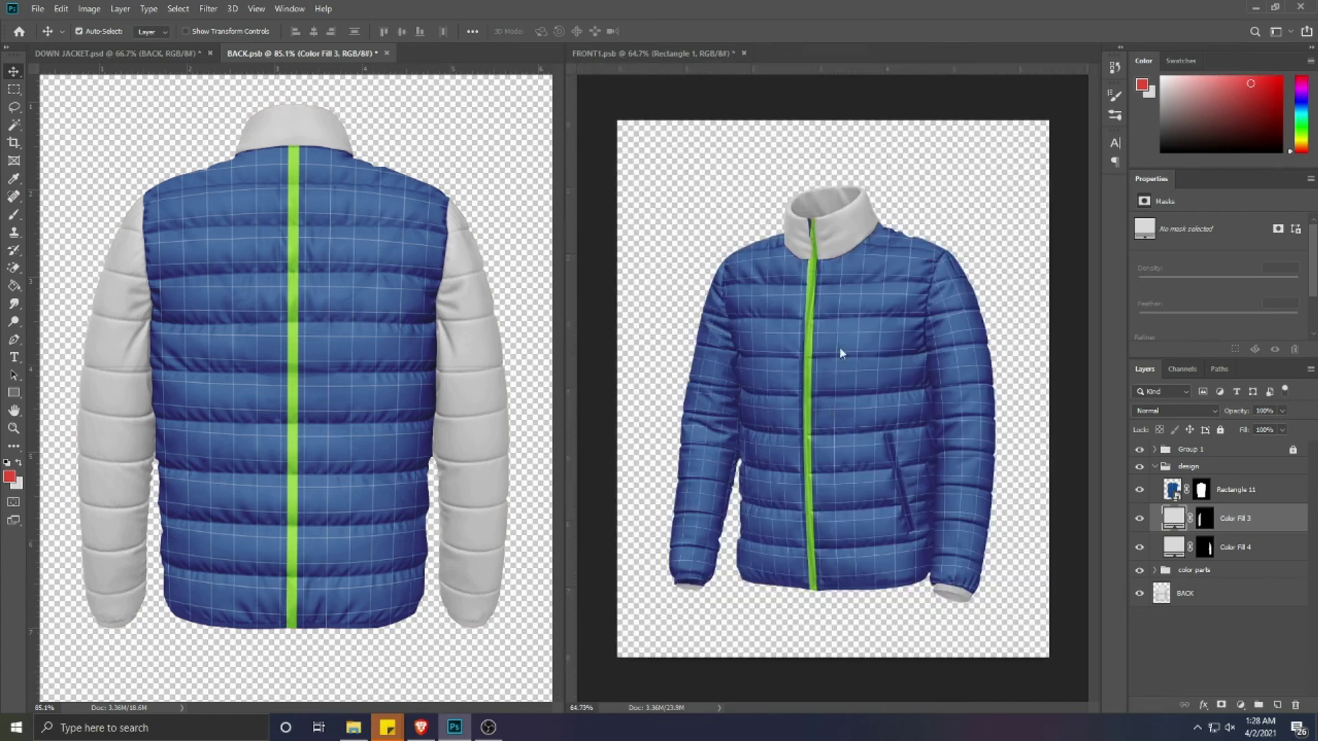
click(974, 432)
double_click(1174, 547)
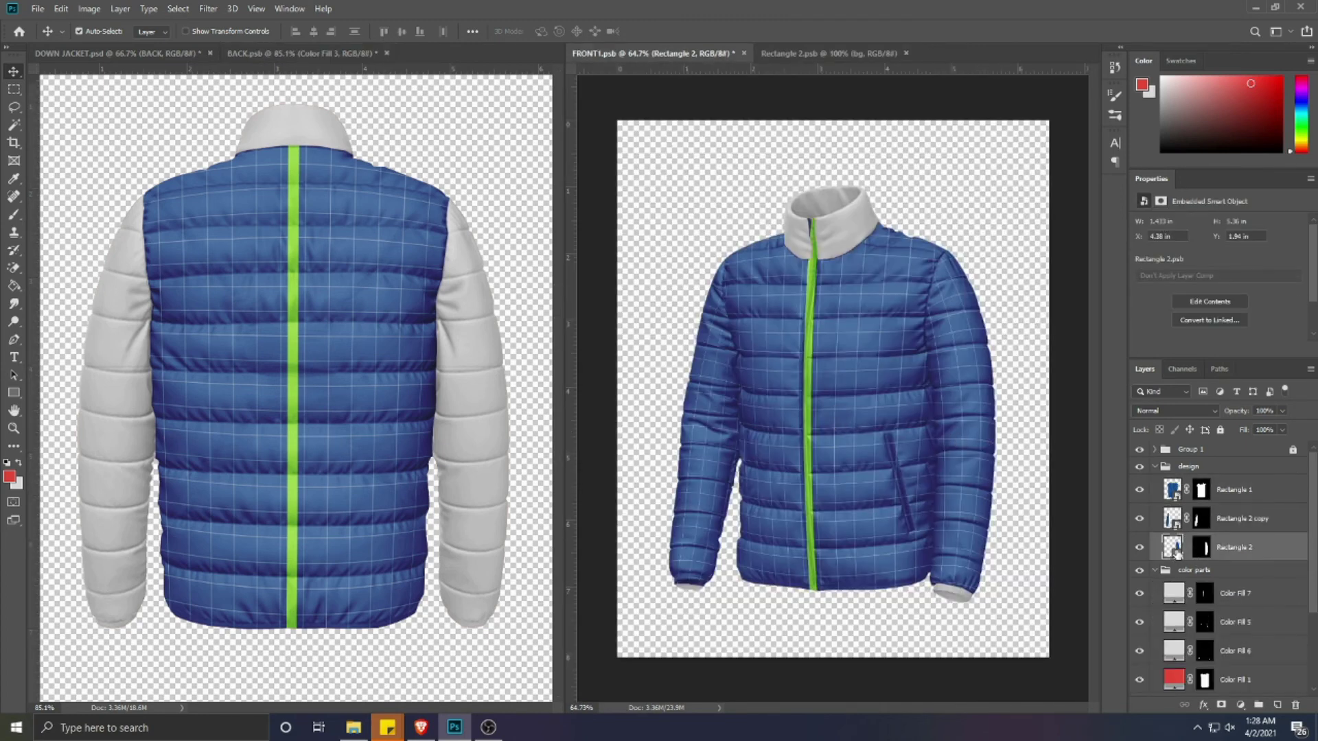
click(1189, 489)
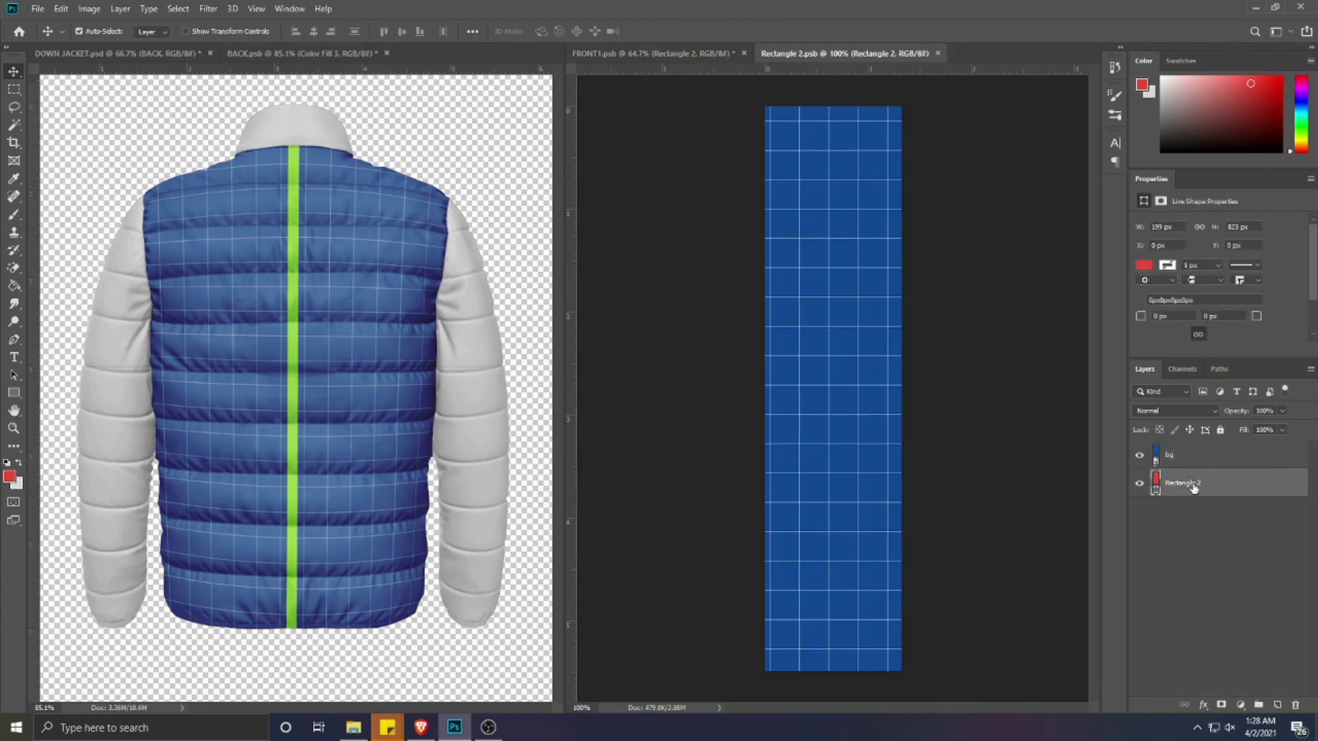
drag(1214, 490, 168, 394)
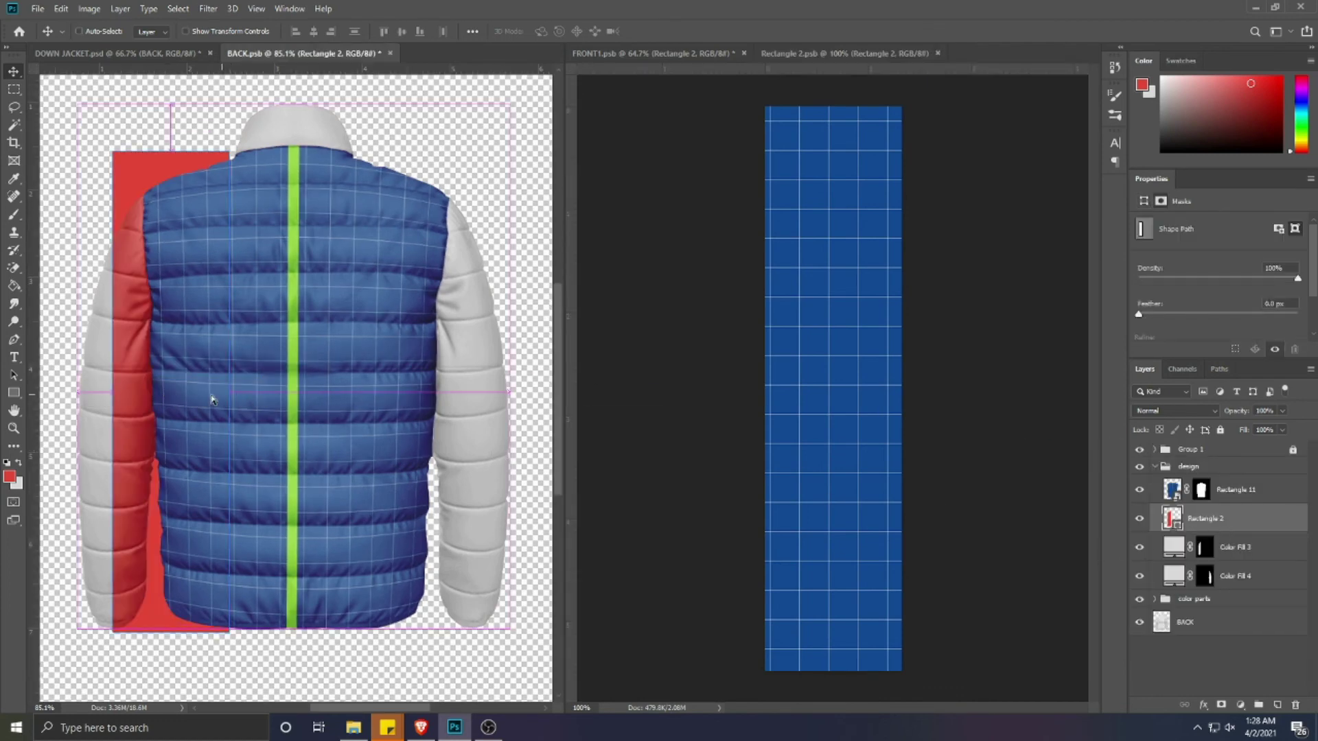
- Position the Rectangle 2 shape over the back view's left sleeve and duplicate its layer, hiding the copy
key(ctrl+t)
drag(158, 433, 102, 441)
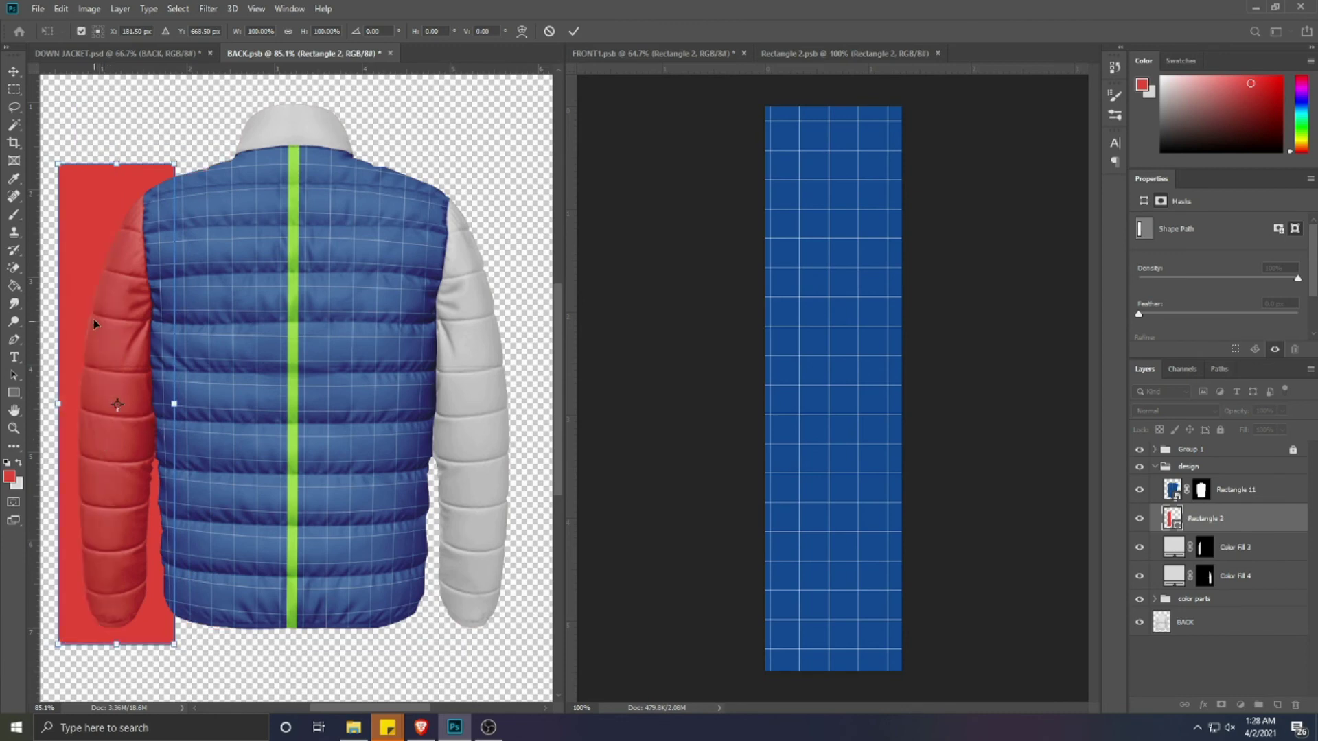
drag(74, 260, 80, 273)
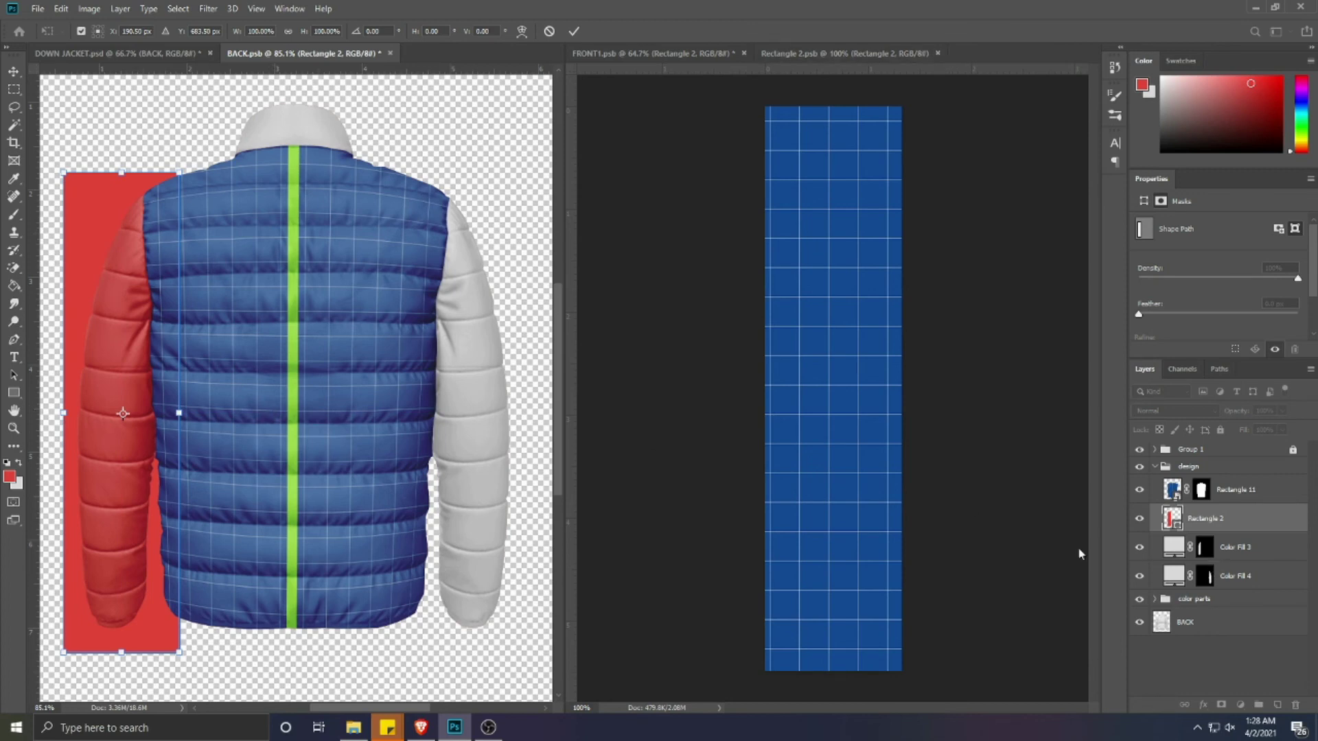
key(Return)
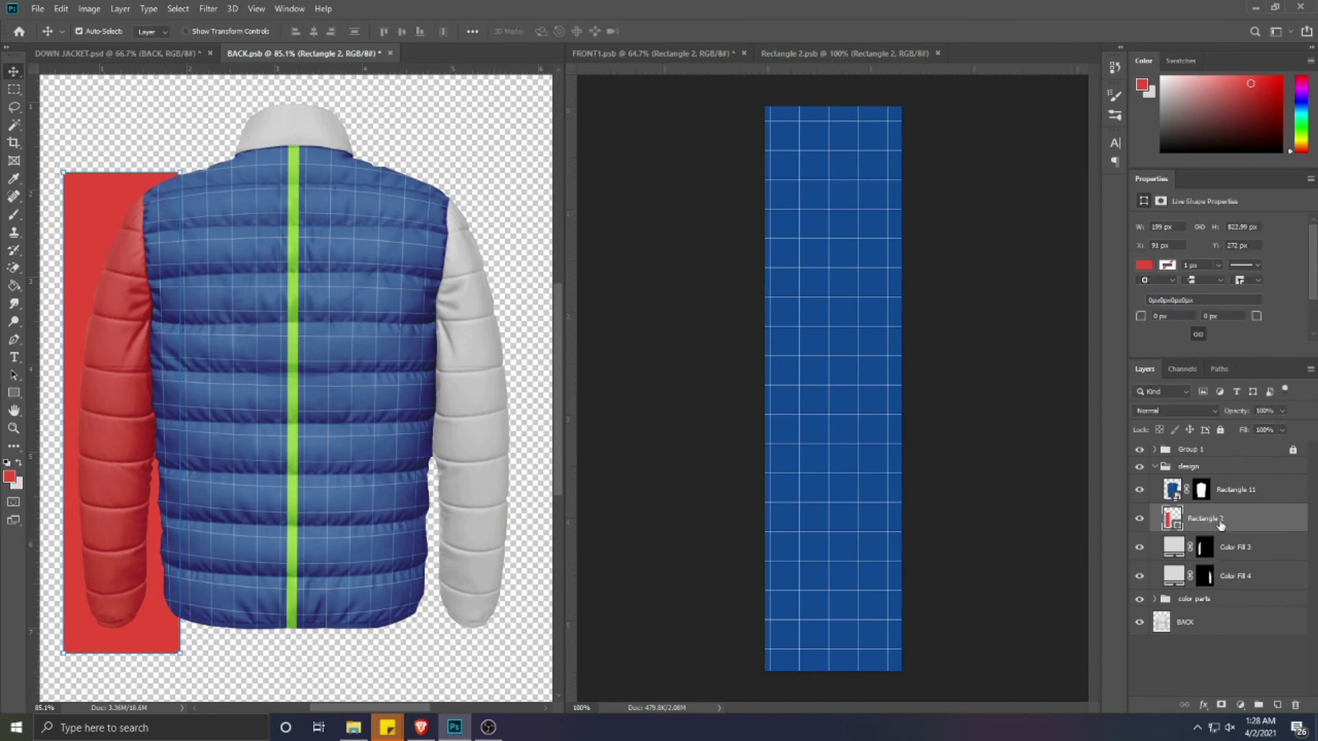
key(ctrl+j)
click(1222, 547)
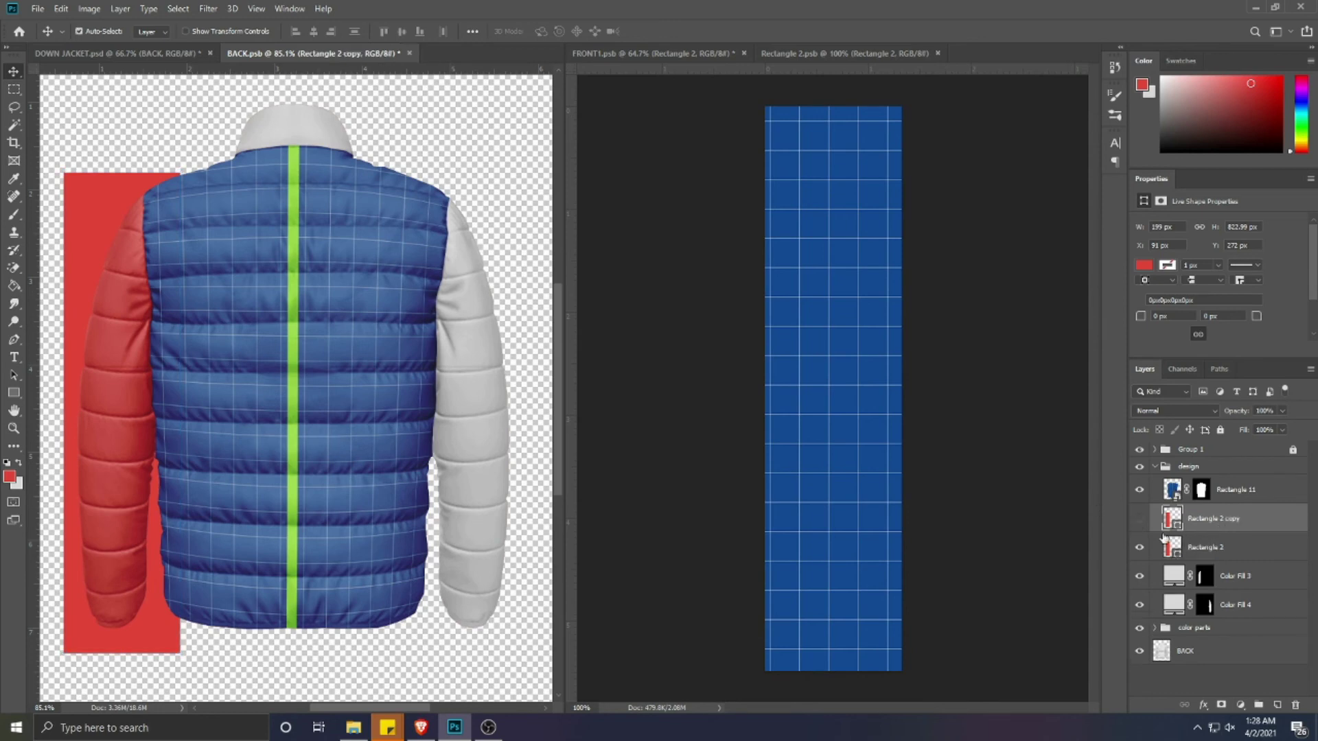
- Convert the Rectangle 2 layer to a smart object, copy the bg grid into its contents, then save and close it
right_click(1239, 547)
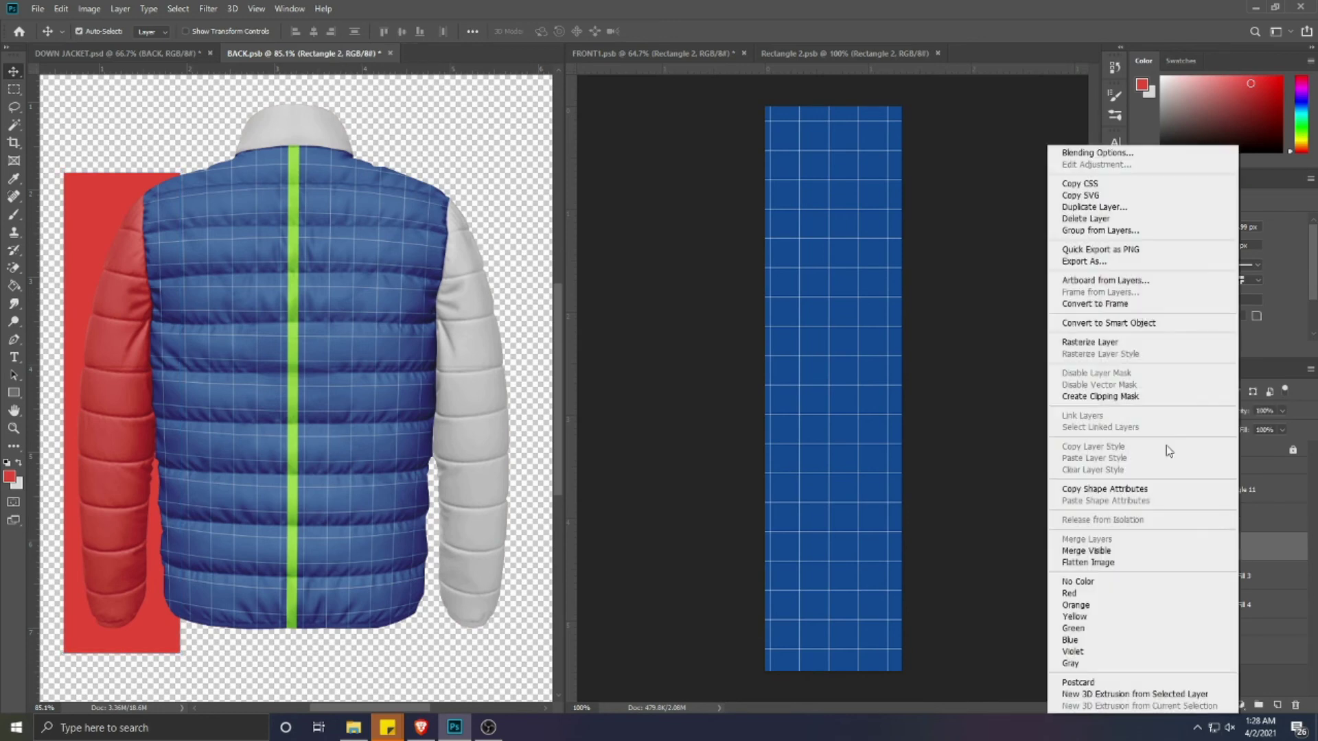
click(1090, 323)
double_click(1172, 548)
drag(871, 479, 239, 398)
key(ctrl+s)
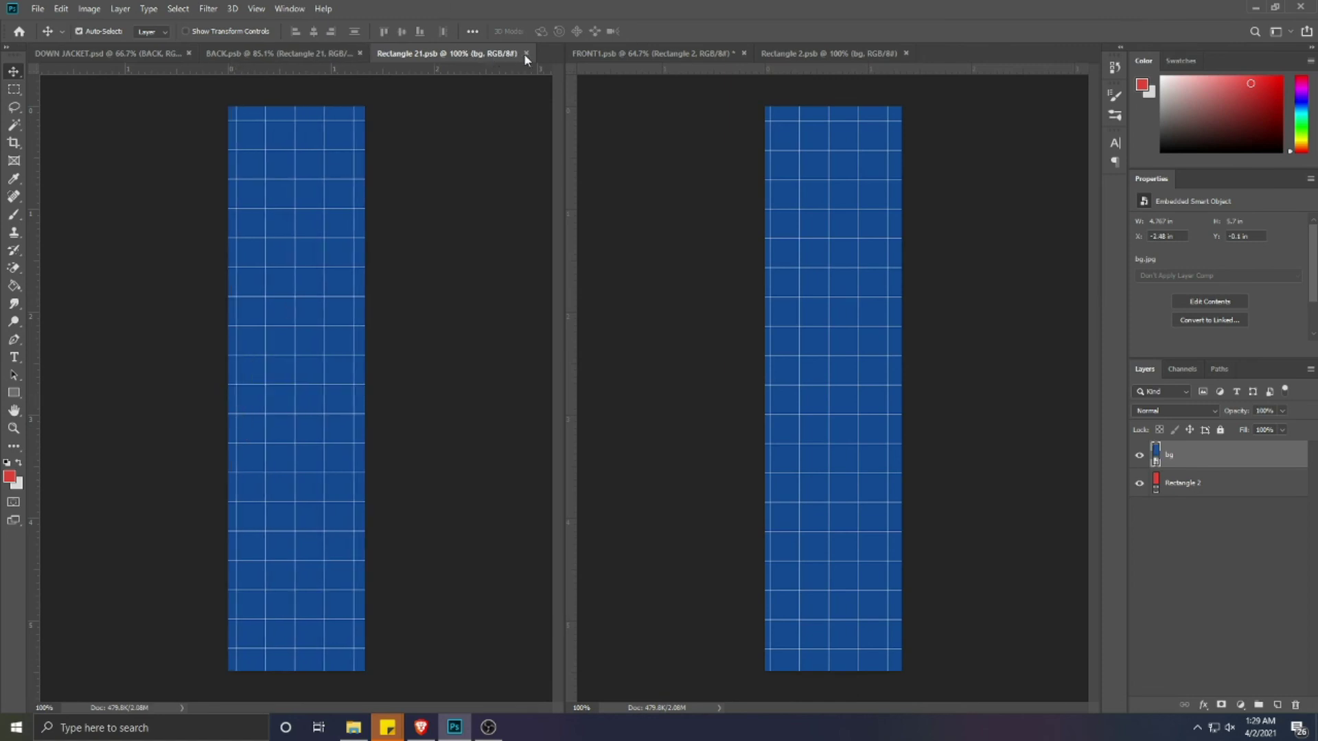
click(526, 52)
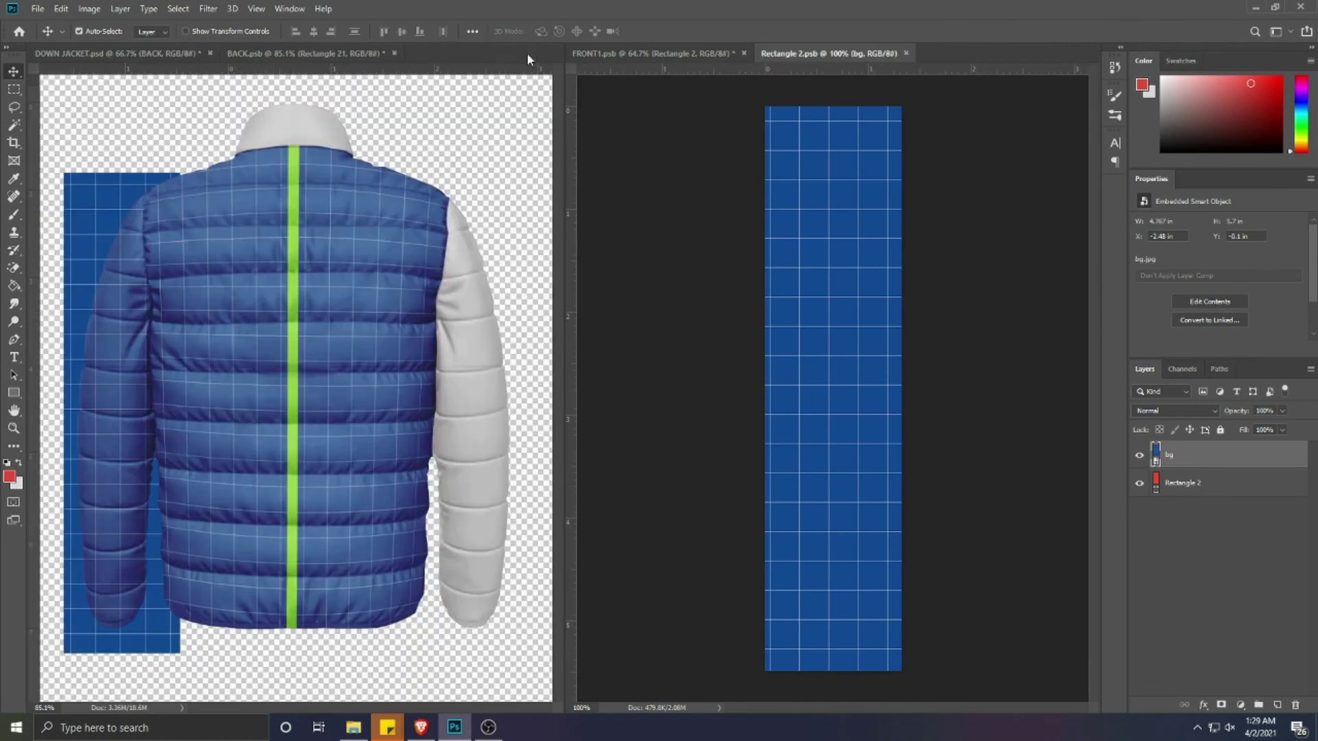
- Warp the Rectangle 21 grid, bending its upper edge and upper corners in to meet the left sleeve's shoulder seam
click(124, 407)
key(ctrl+t)
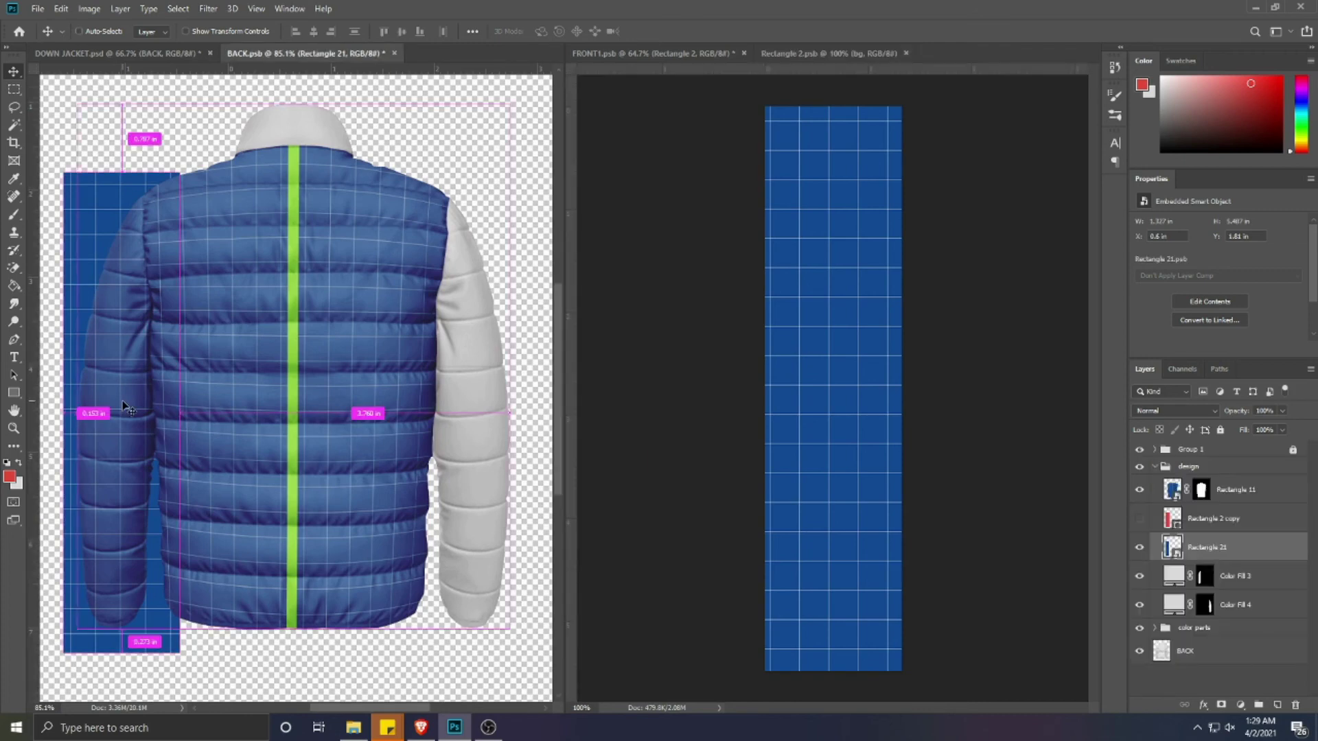
right_click(124, 406)
click(158, 491)
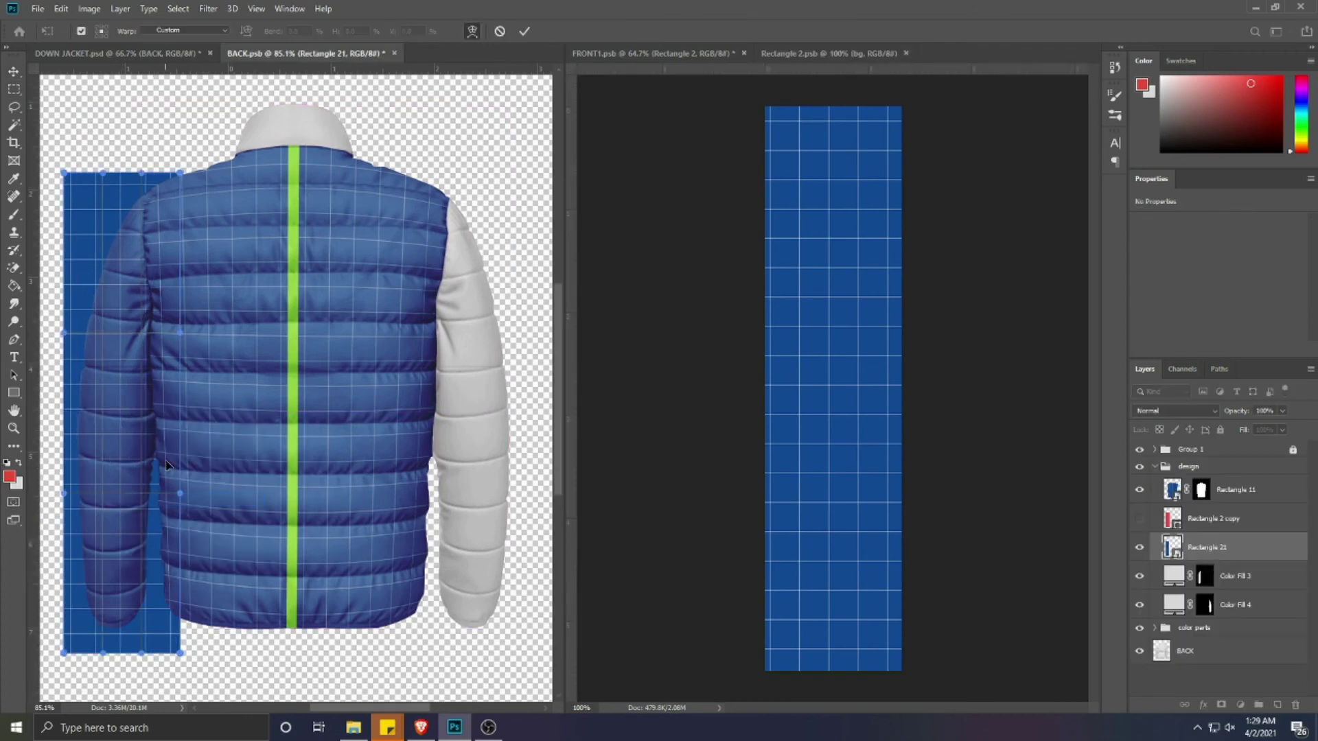
drag(178, 177, 177, 254)
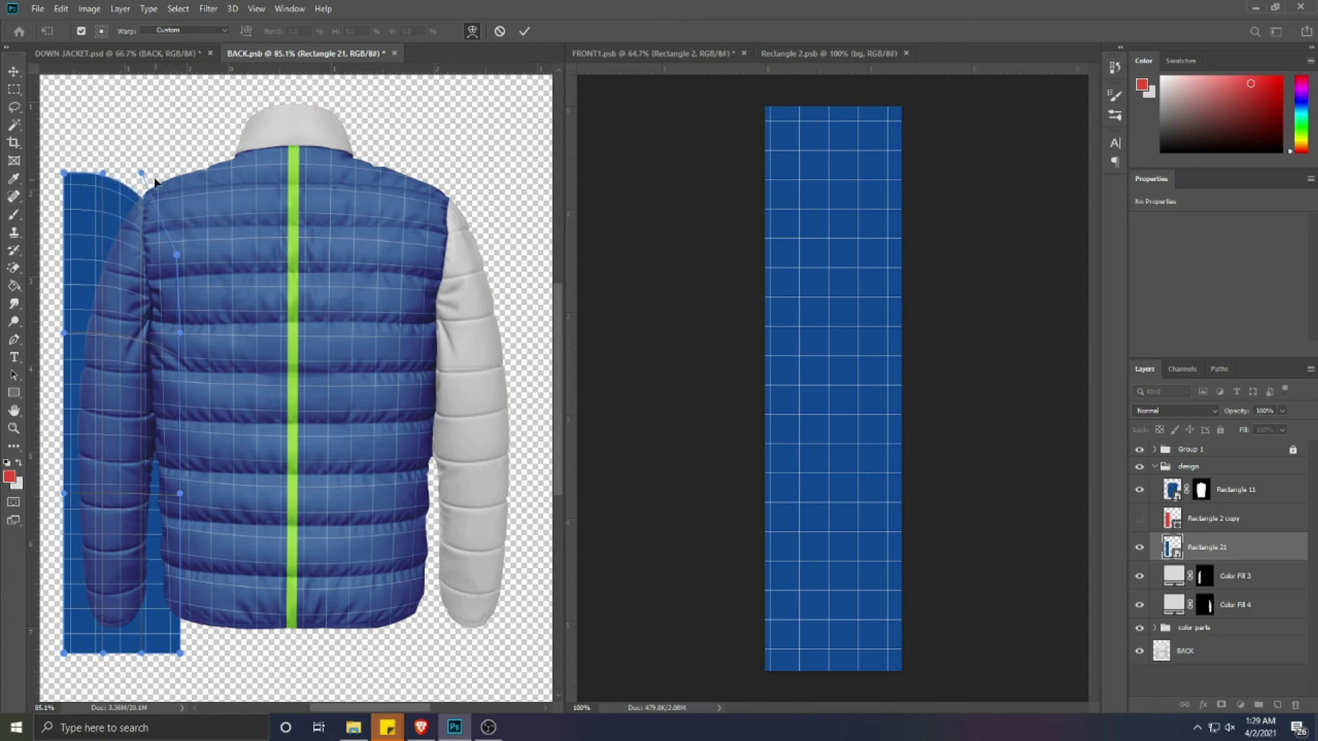
drag(143, 174, 148, 215)
drag(104, 174, 160, 178)
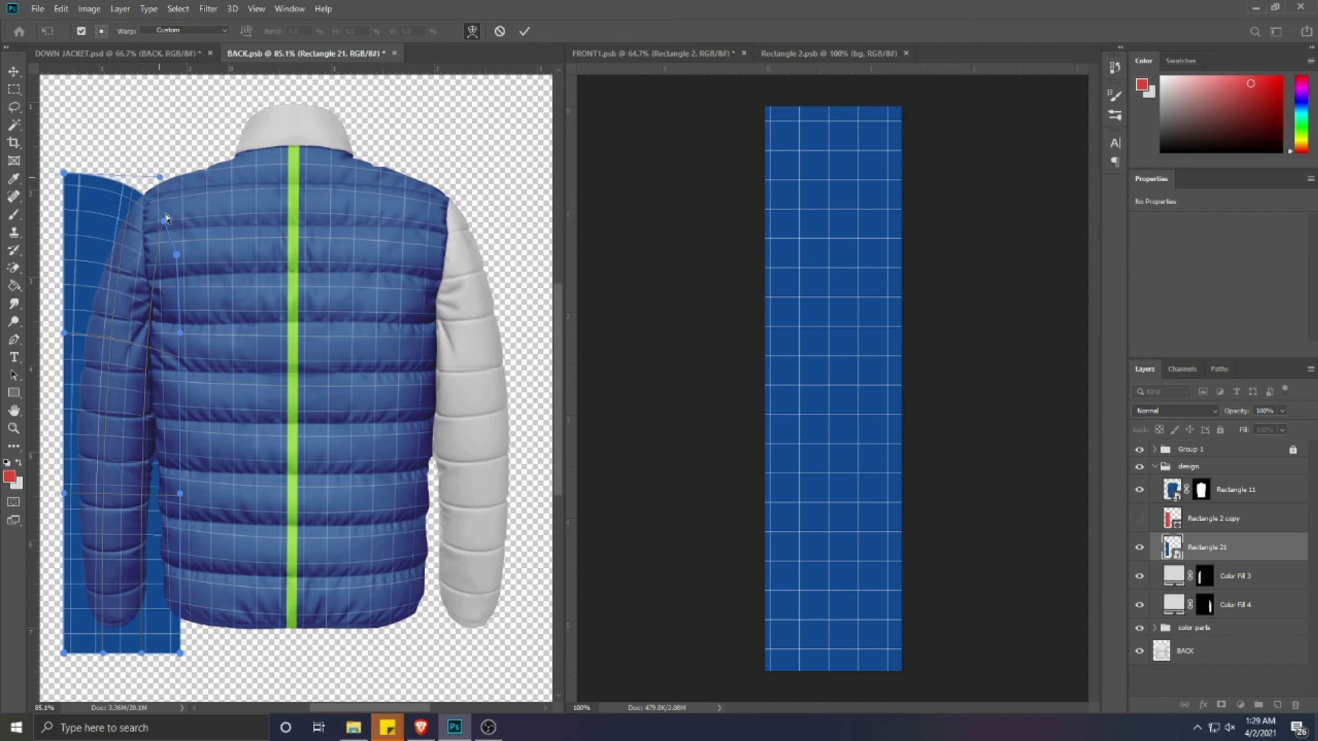
drag(64, 172, 155, 232)
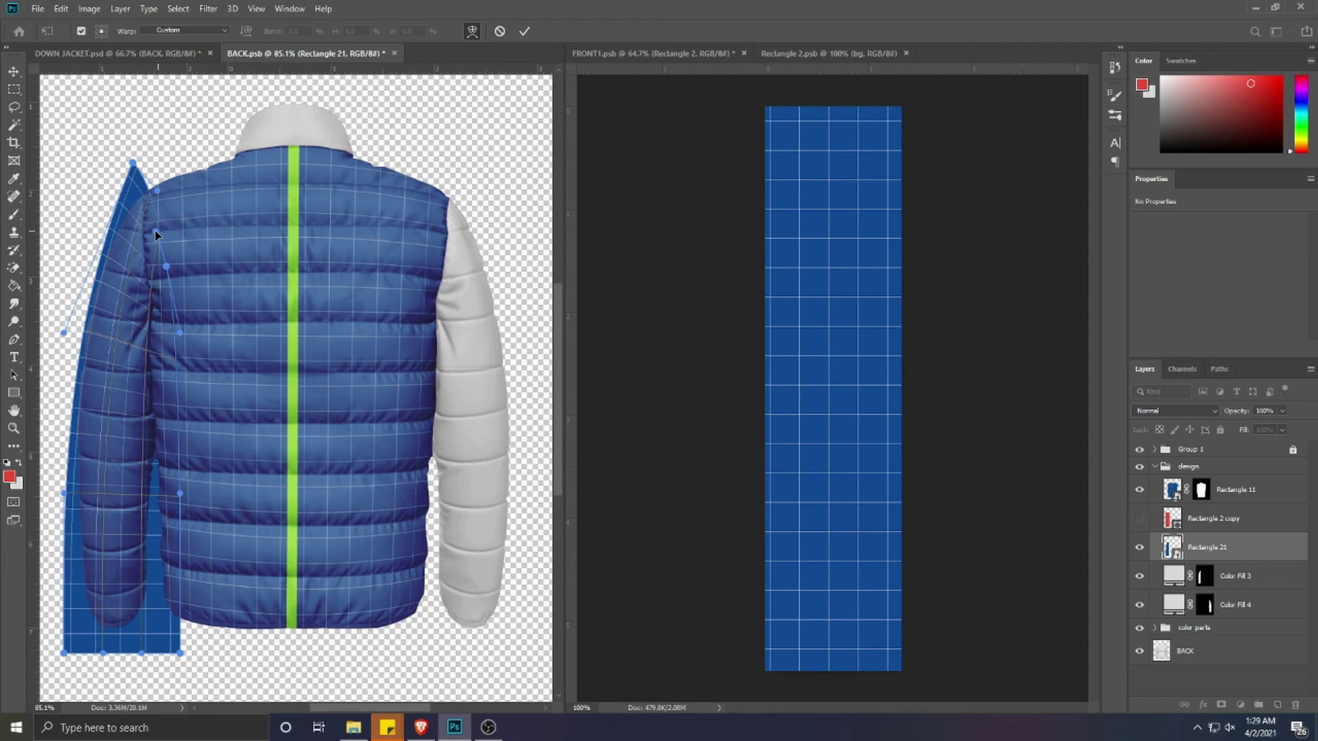
- Bow the warp's outer edge along the left sleeve and pull its lower corners and inner edge in around the cuff
drag(132, 163, 145, 172)
drag(66, 334, 46, 342)
drag(62, 654, 107, 636)
drag(180, 654, 83, 619)
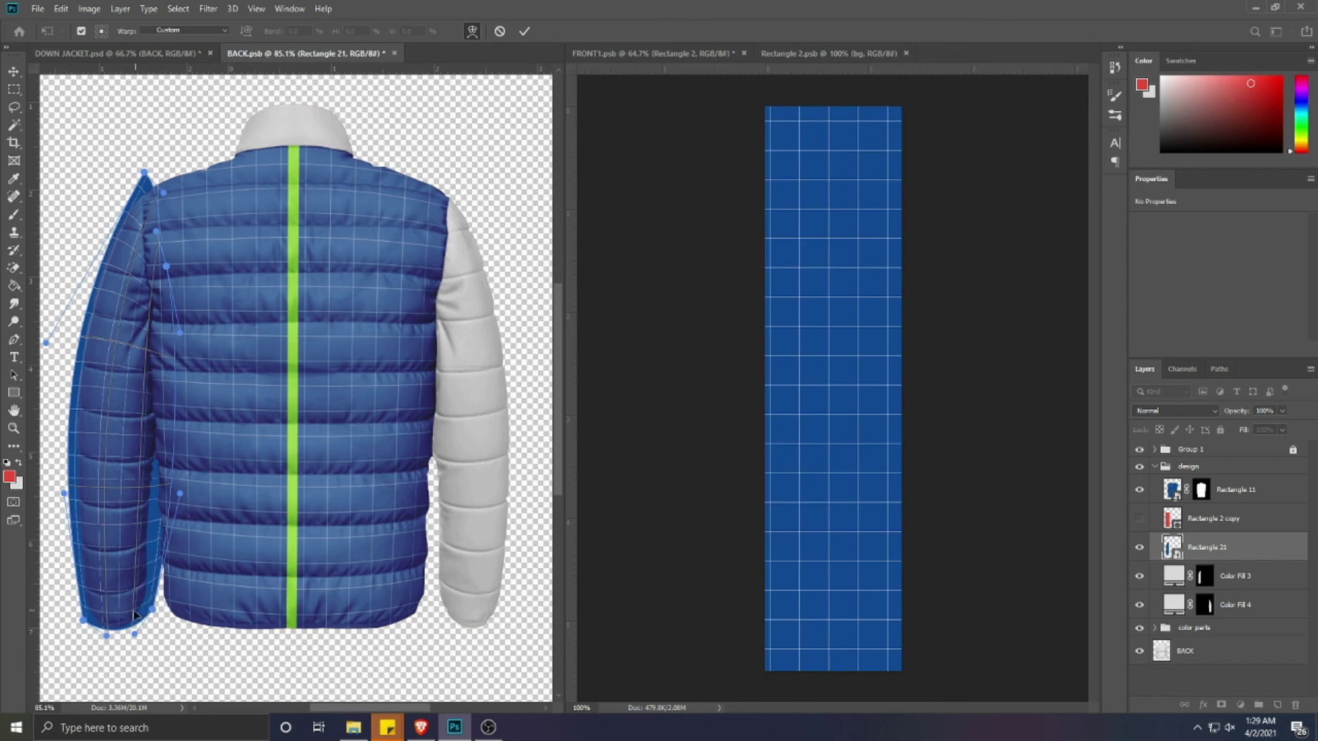
drag(175, 506, 157, 494)
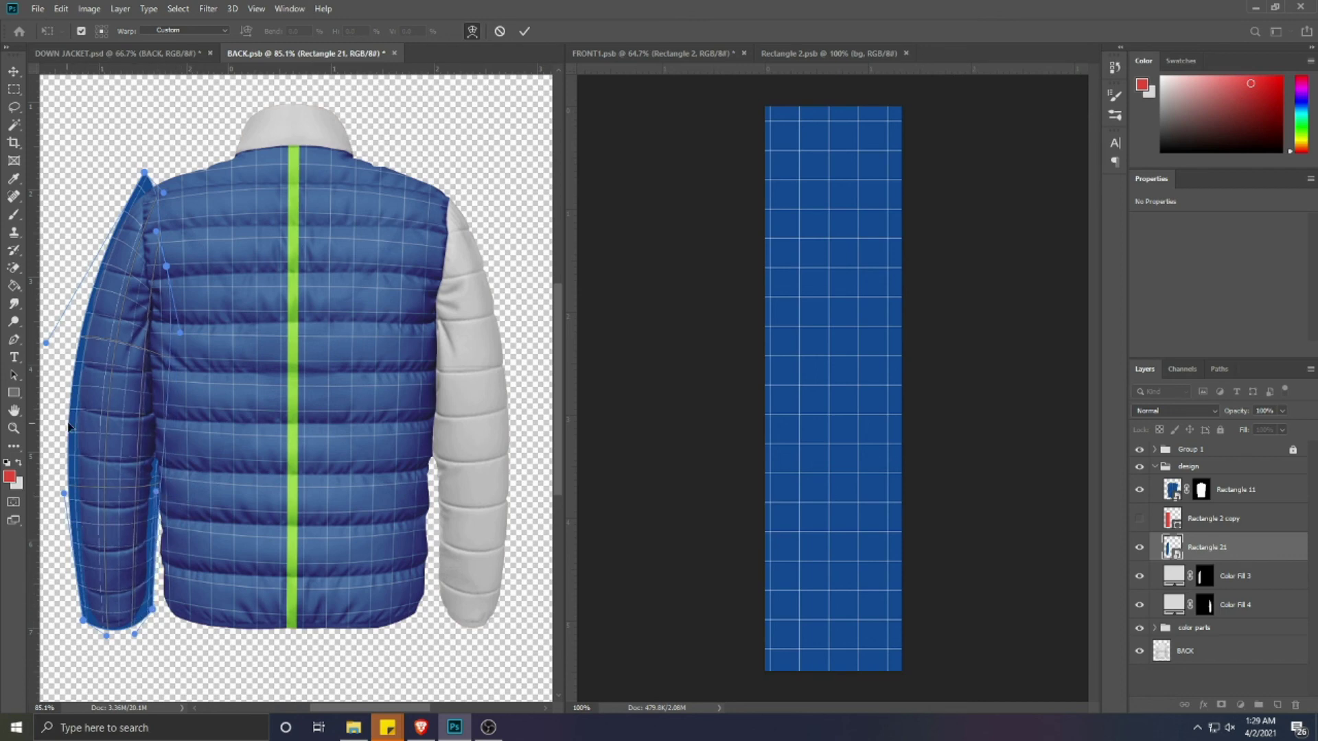
drag(121, 508, 121, 513)
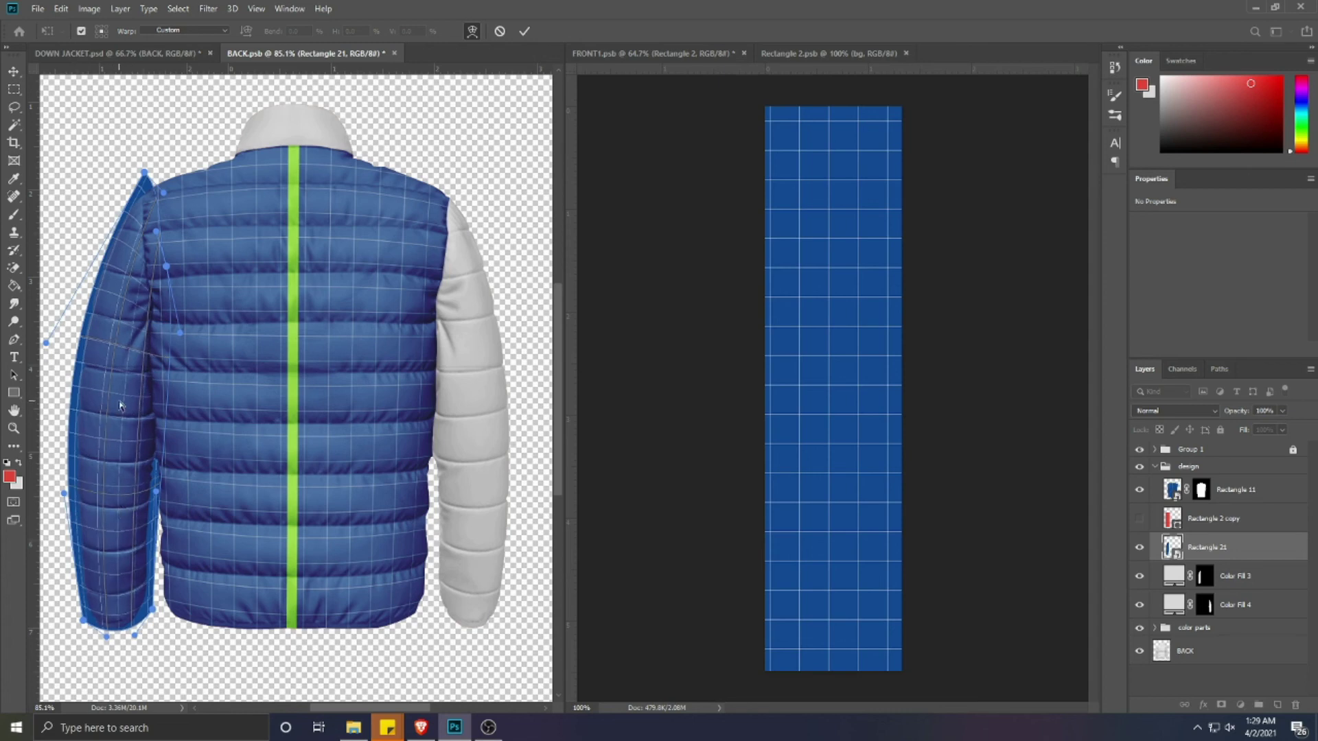
- Fine-tune the left sleeve warp's upper corners and side handles so the grid follows the quilting, and apply the warp
drag(77, 391, 88, 392)
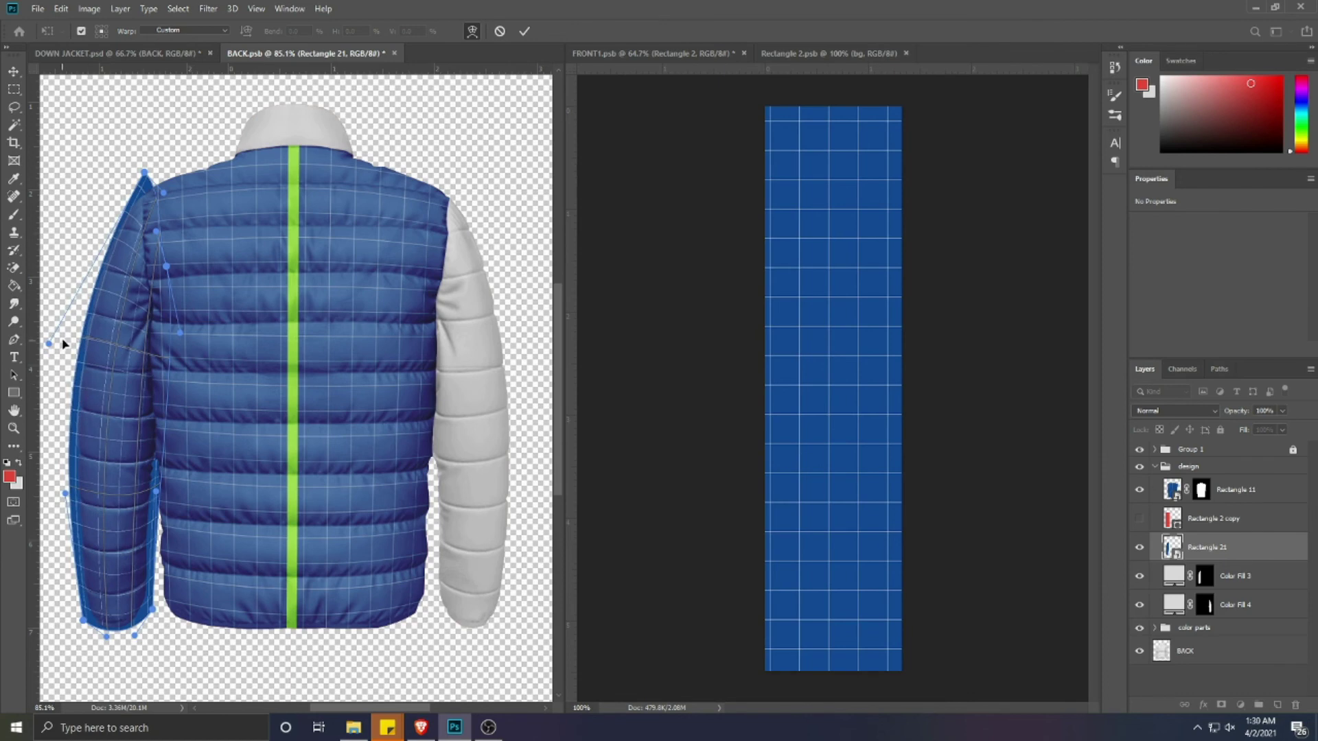
drag(186, 335, 186, 322)
drag(101, 365, 51, 340)
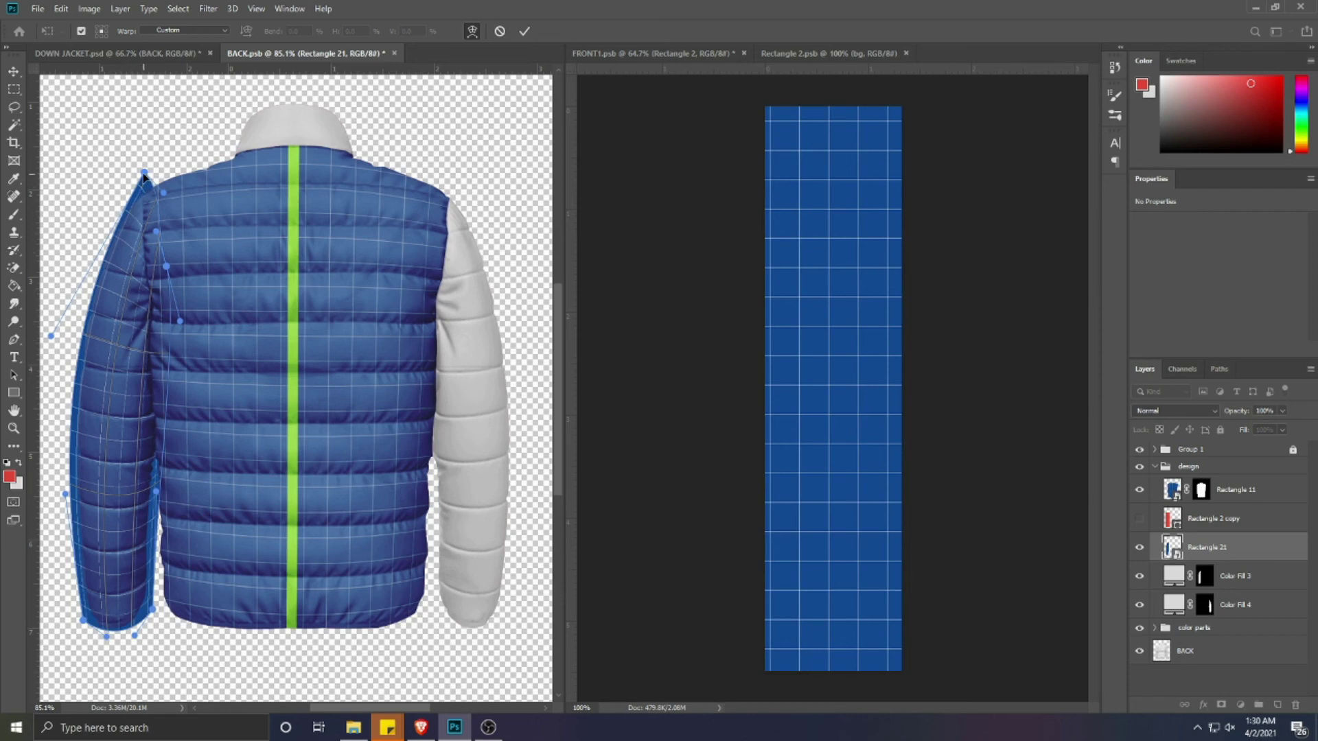
drag(144, 173, 156, 197)
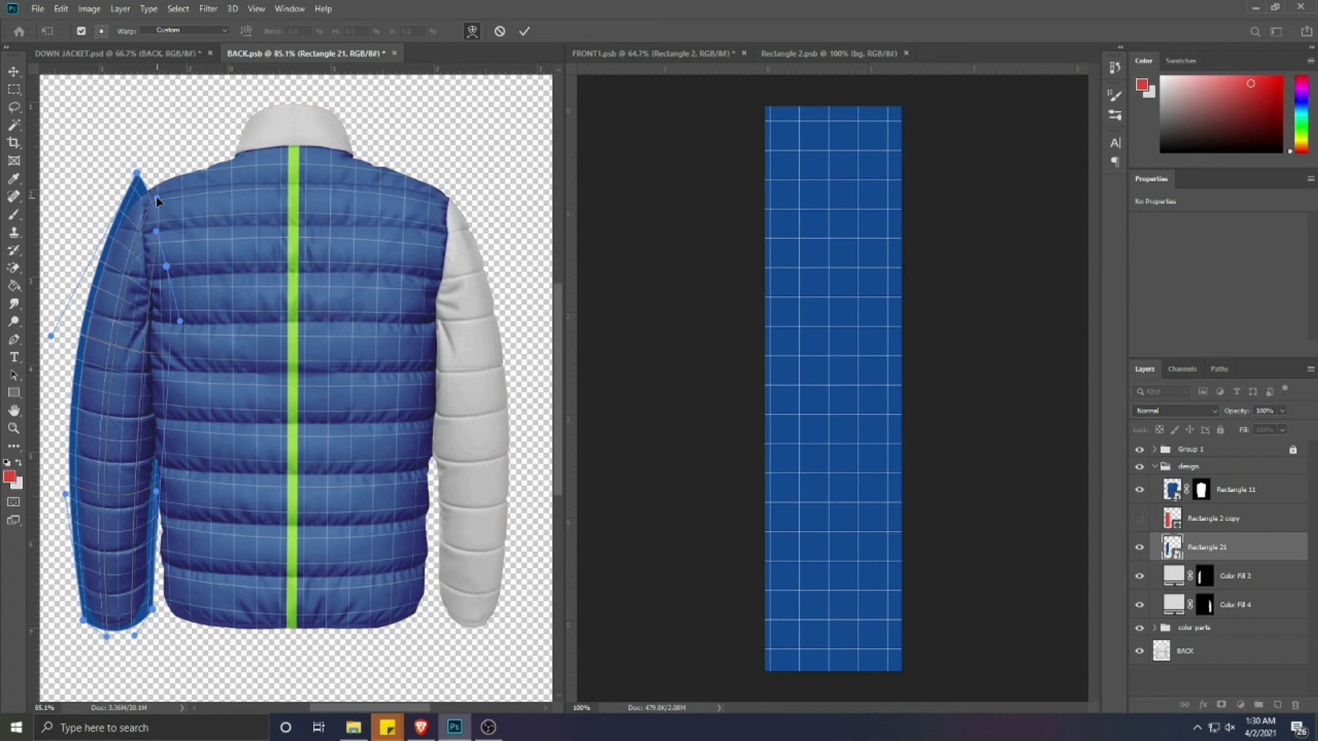
drag(161, 201, 140, 189)
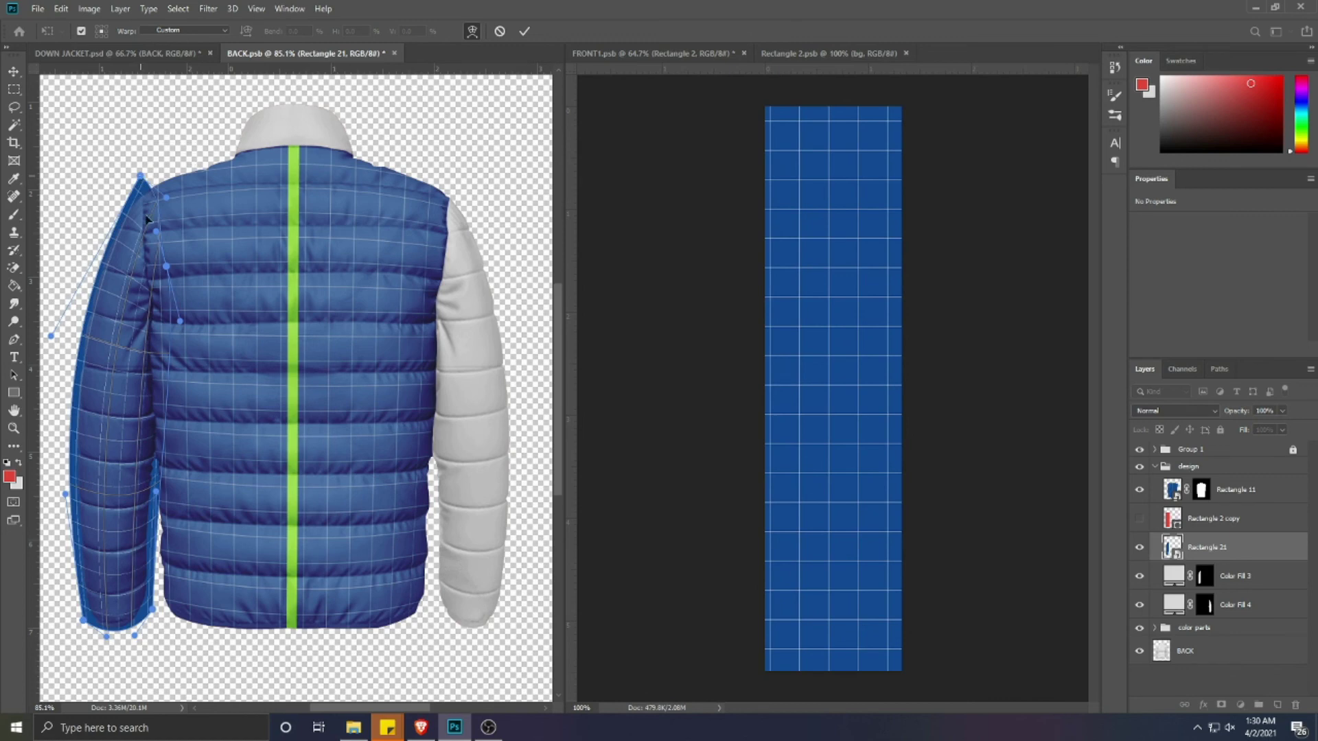
mouse_move(179, 323)
mouse_down()
mouse_move(179, 296)
mouse_move(181, 312)
mouse_up()
drag(87, 340, 87, 342)
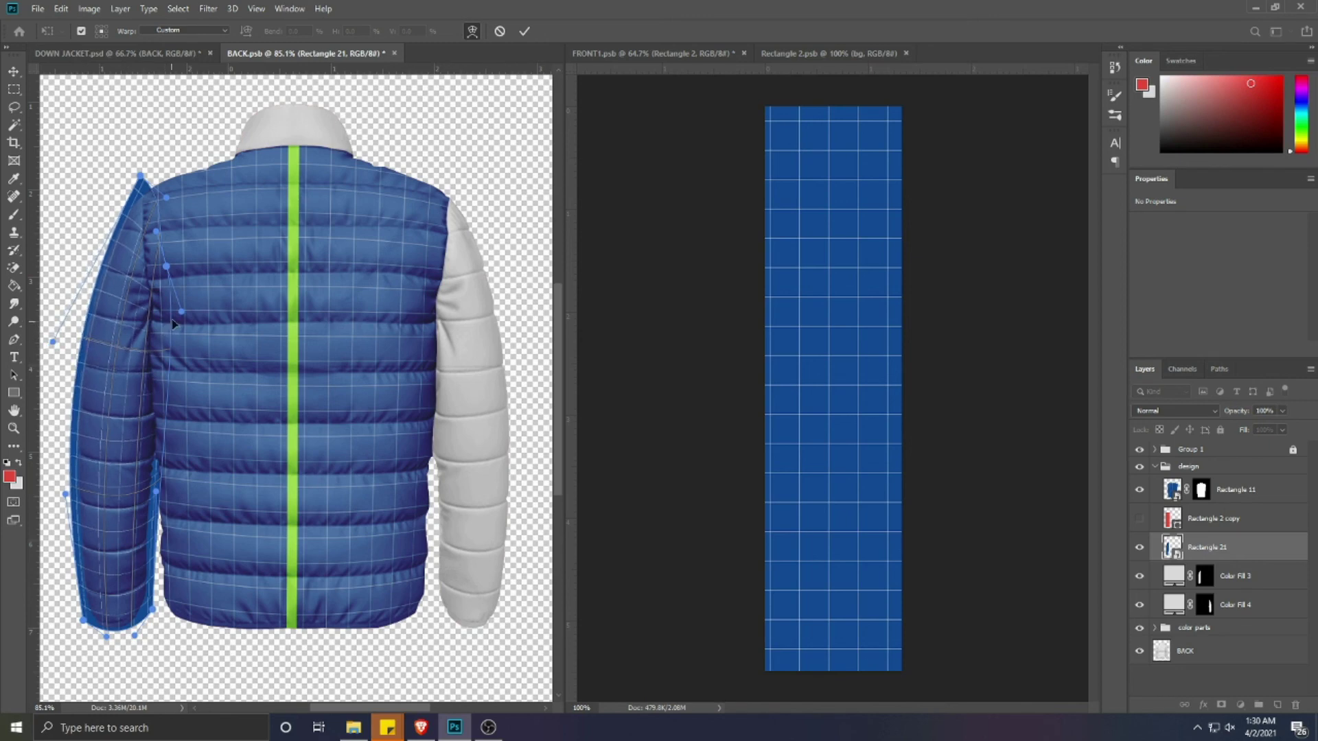
drag(181, 313, 180, 317)
drag(171, 268, 127, 246)
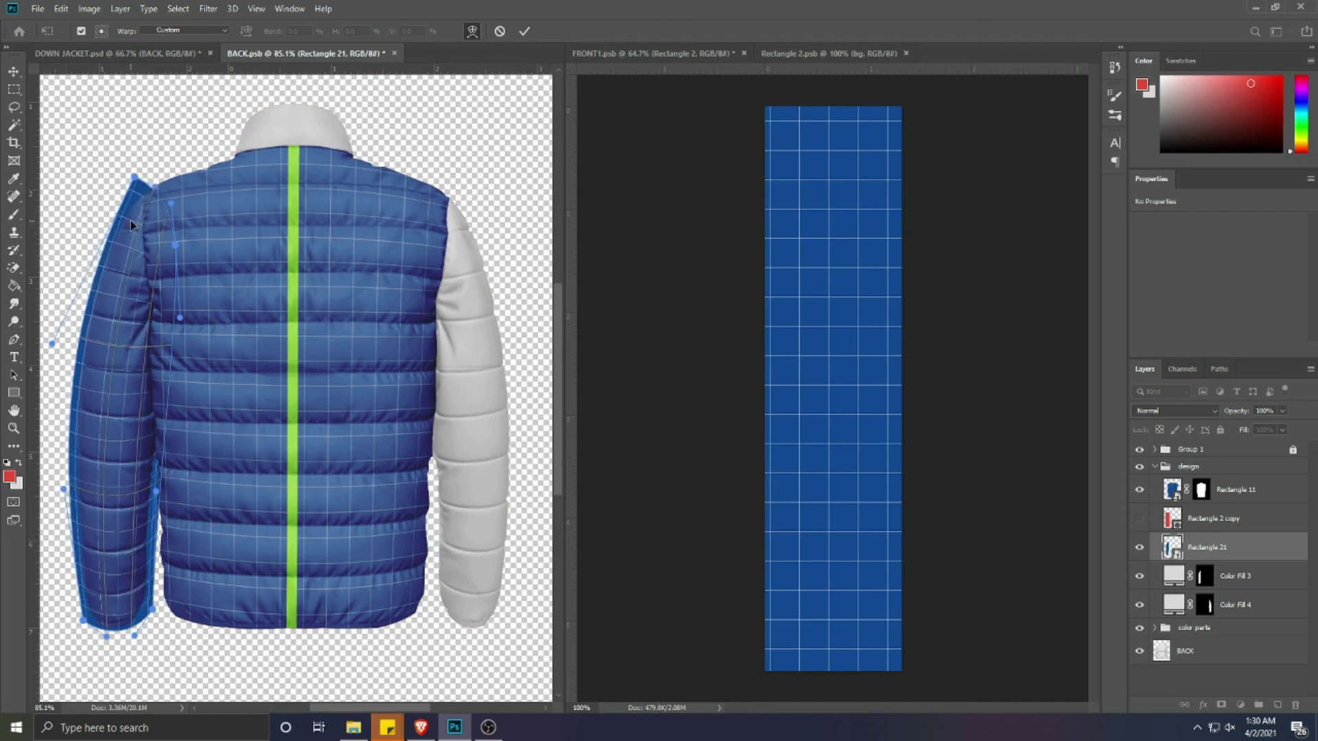
click(524, 31)
- Mask Rectangle 21 with the sleeve shape from Color Fill 3's mask and delete the Color Fill 3 layer
ctrl+click(1204, 578)
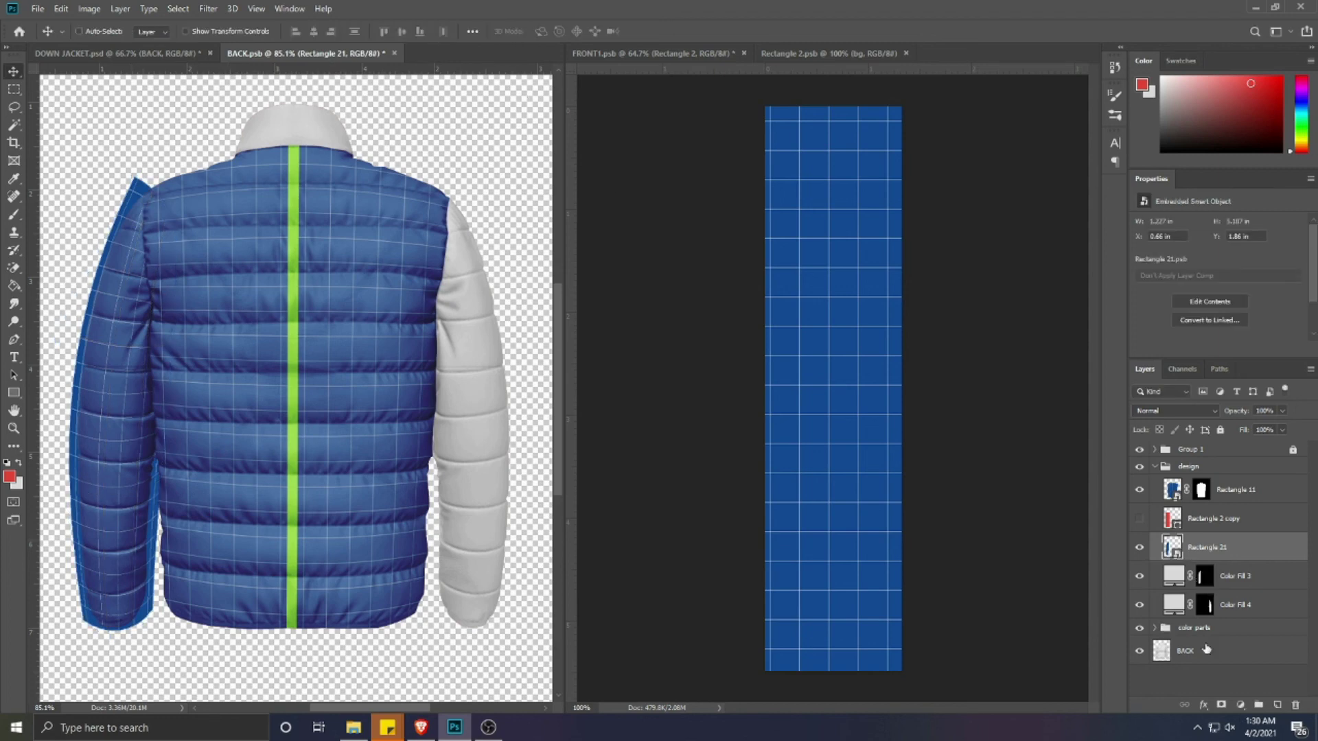
click(1221, 706)
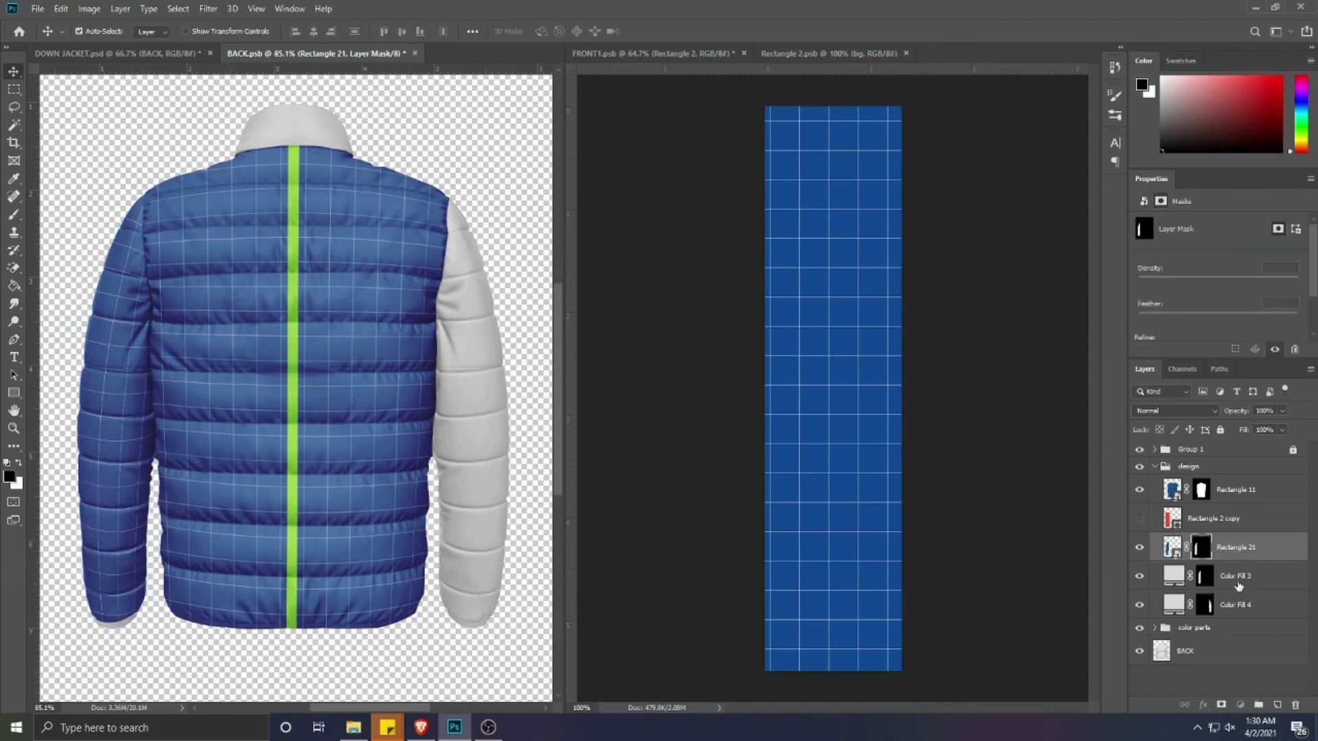
click(1238, 577)
key(Delete)
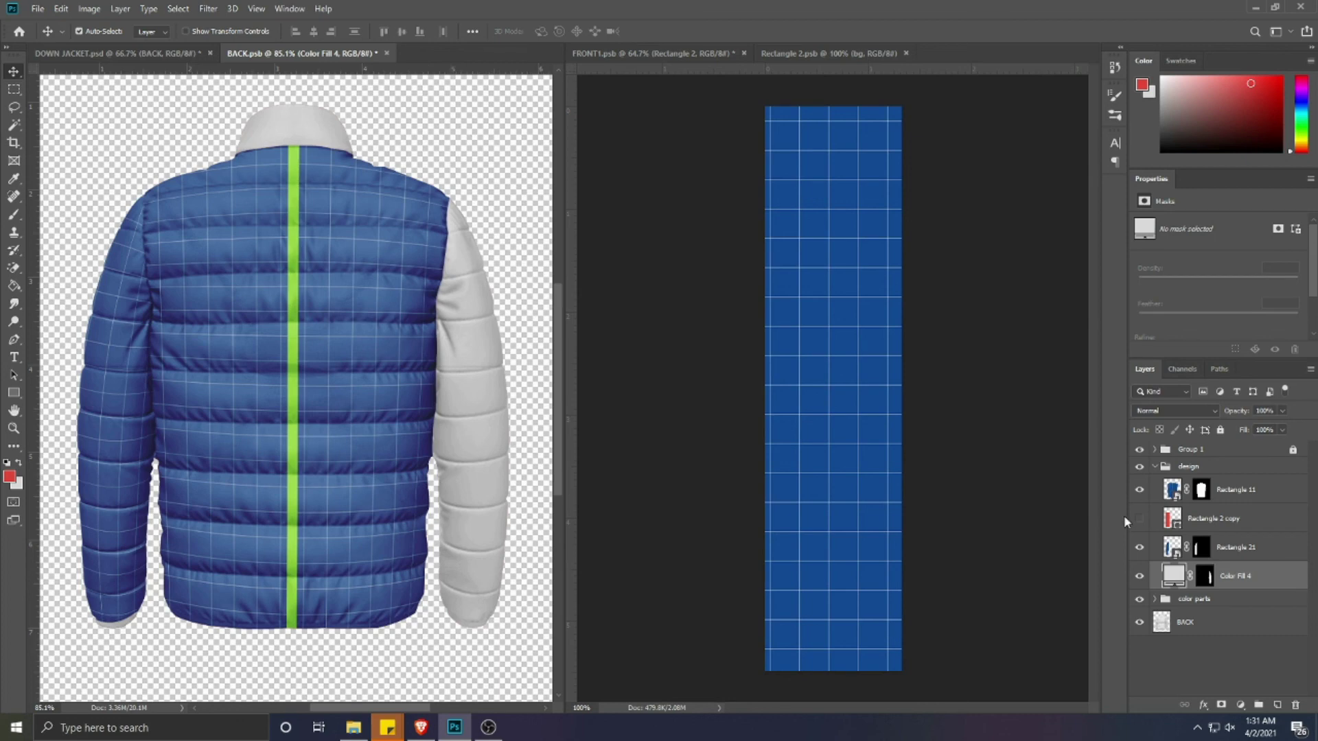
- Show the Rectangle 2 copy layer, convert it to a smart object, and place it over the back view's right sleeve
right_click(1201, 526)
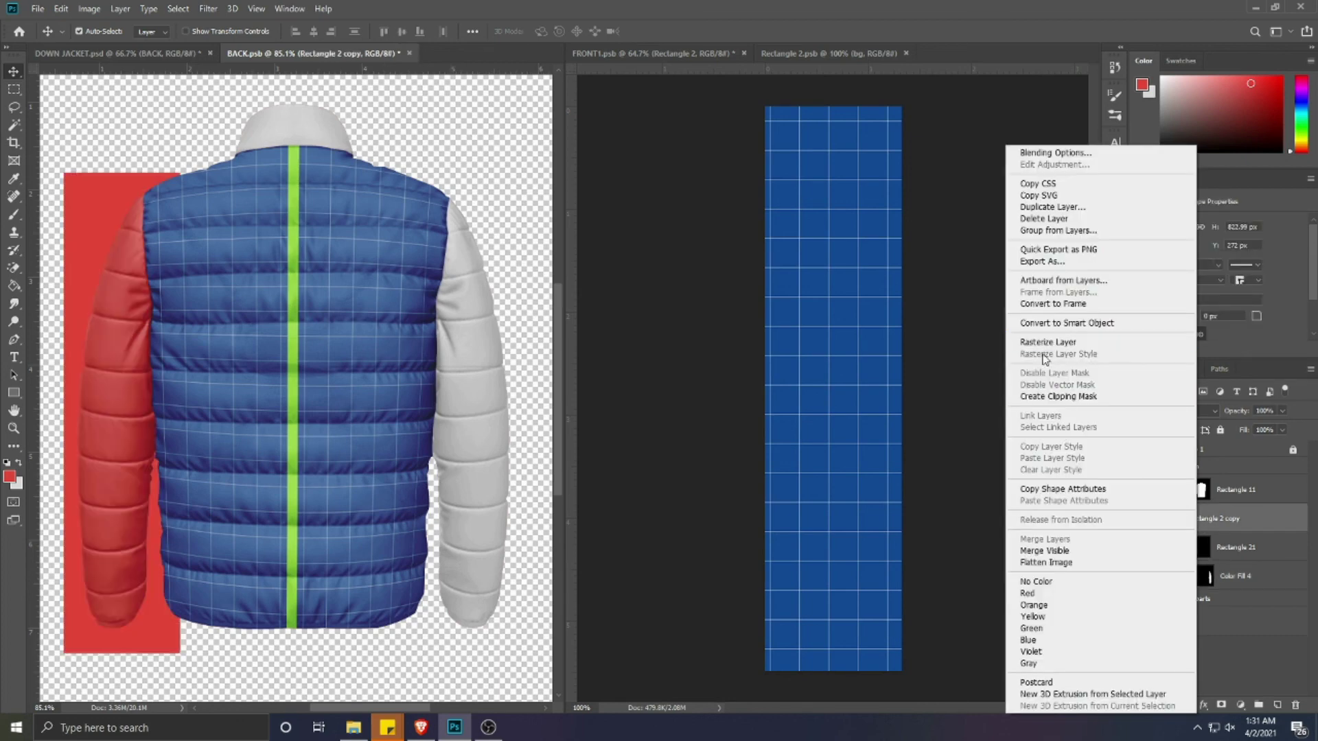
click(1030, 323)
key(ctrl+t)
drag(106, 403, 457, 434)
key(Return)
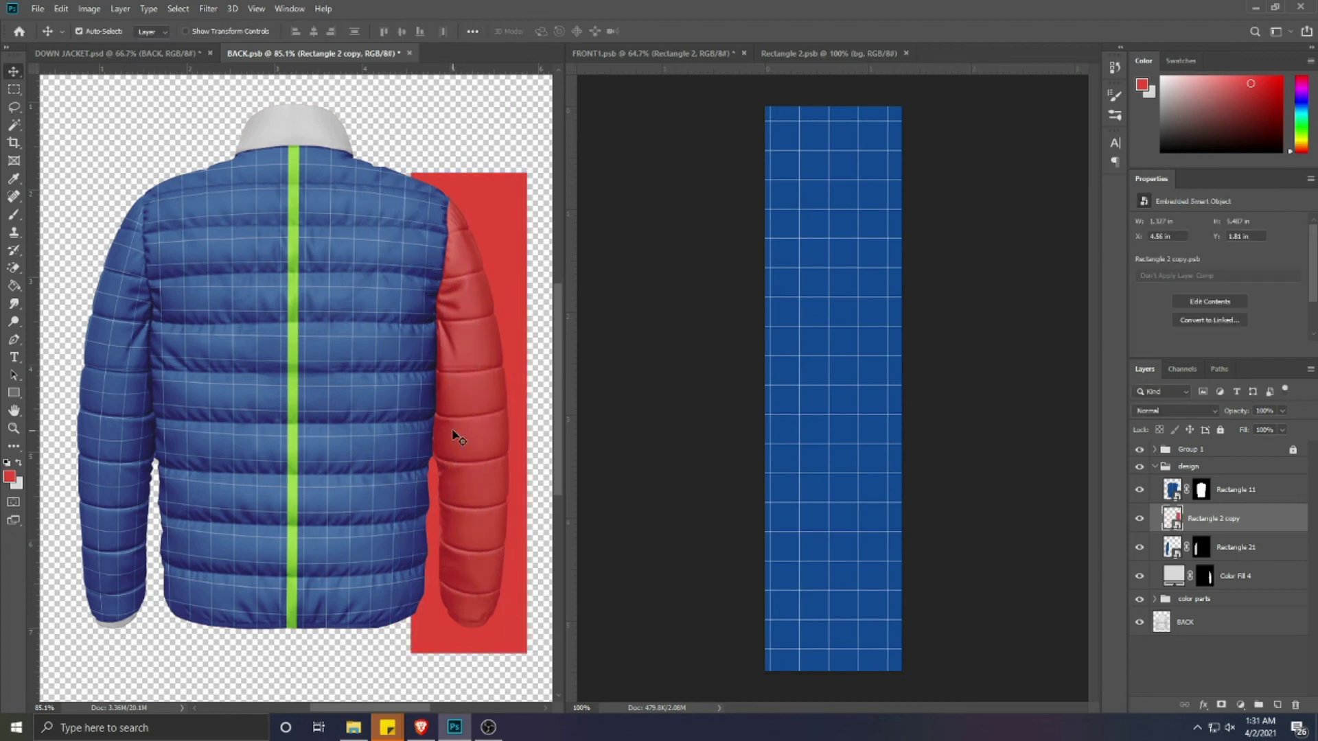
- Copy the bg grid from Rectangle 2.psb into Rectangle 2 copy's smart object, closing both files and saving the copy's contents
double_click(1180, 526)
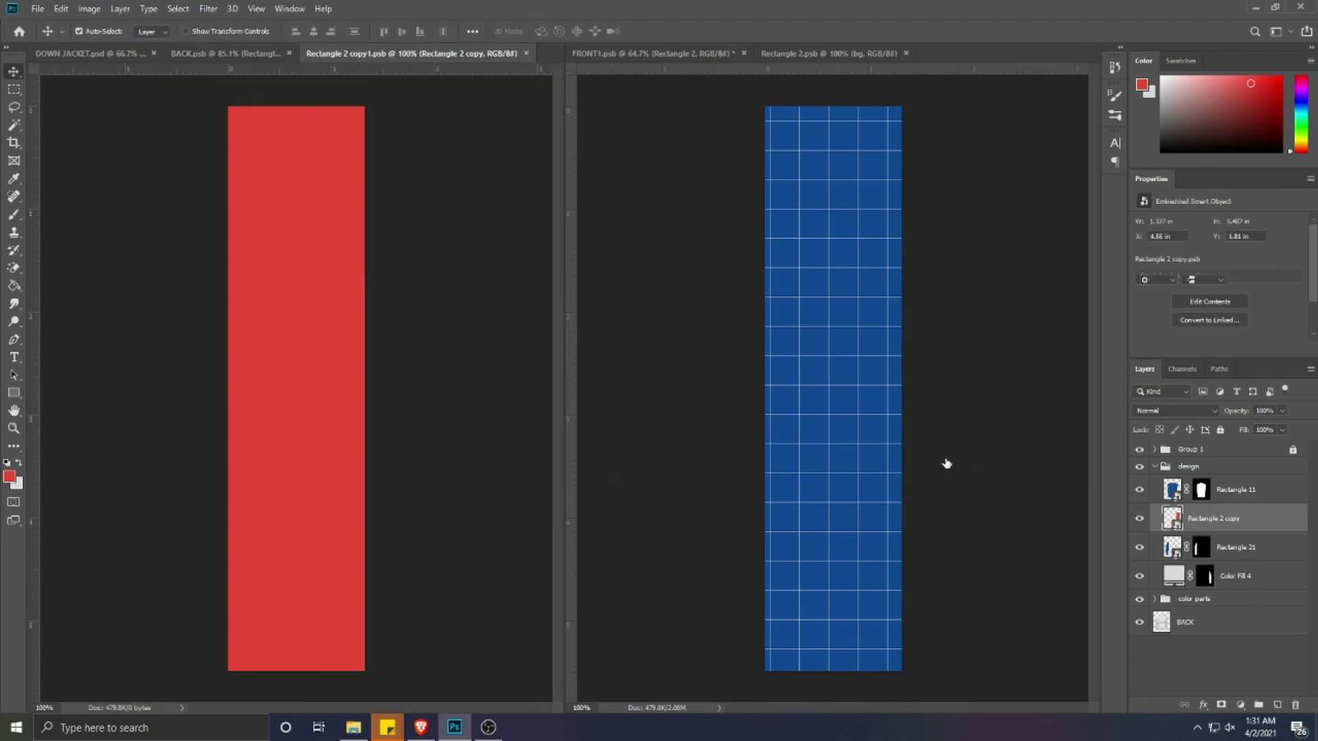
click(892, 448)
drag(1174, 455, 297, 385)
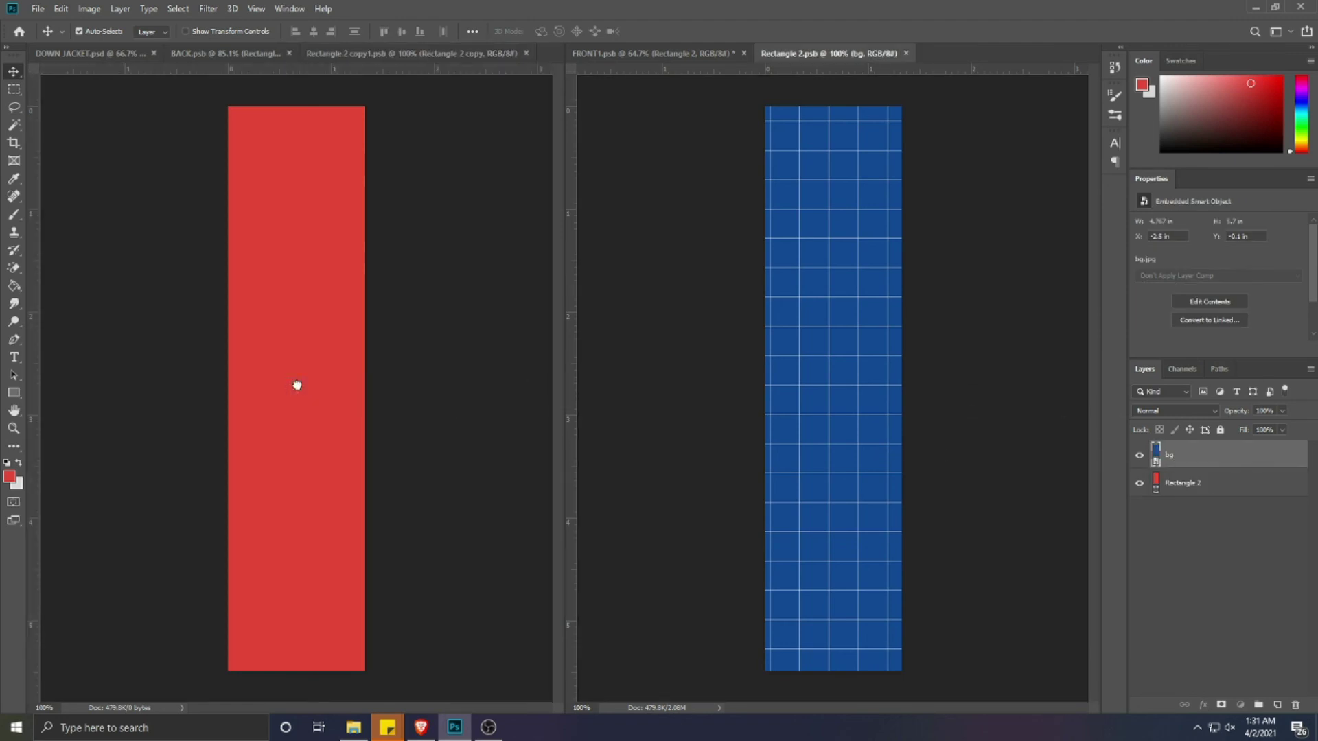
click(906, 53)
drag(327, 310, 250, 310)
key(ctrl+s)
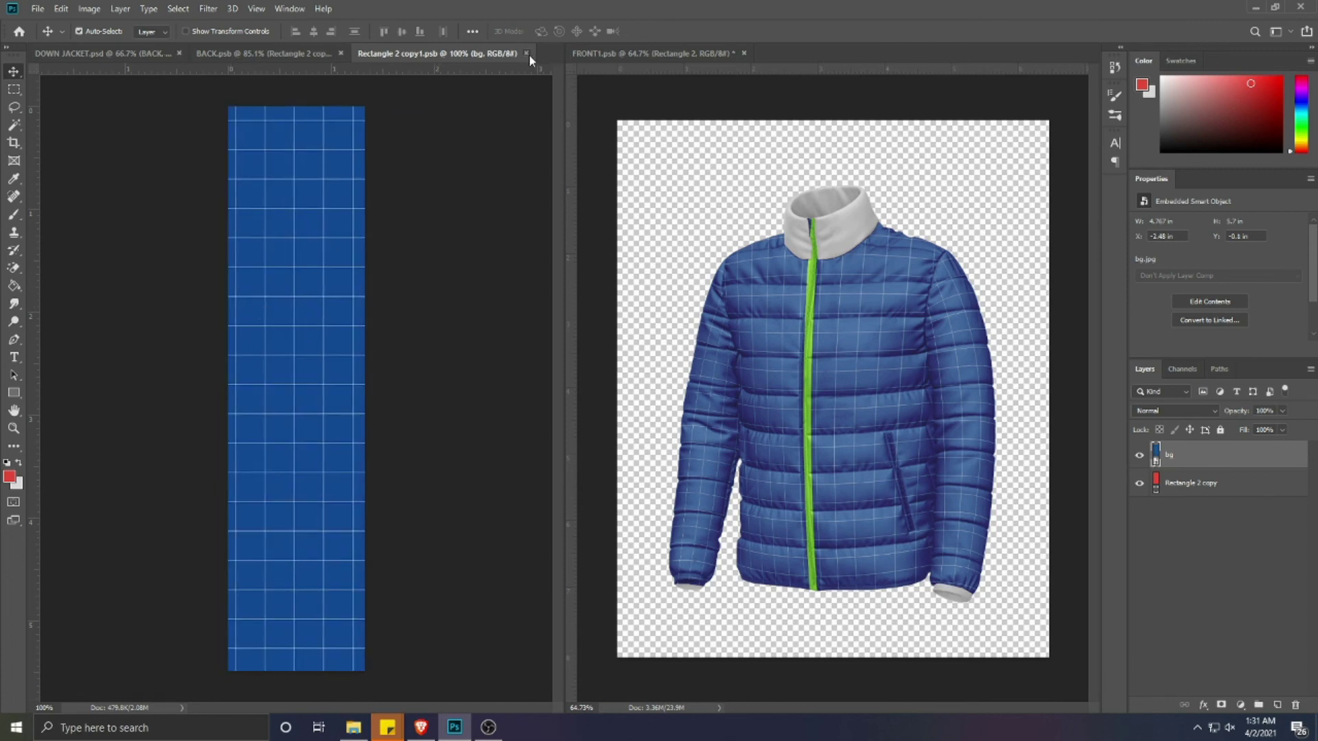
click(526, 54)
- Warp the Rectangle 2 copy1 grid, pulling its upper corners and top handles in to fit the right sleeve's shoulder
key(ctrl+t)
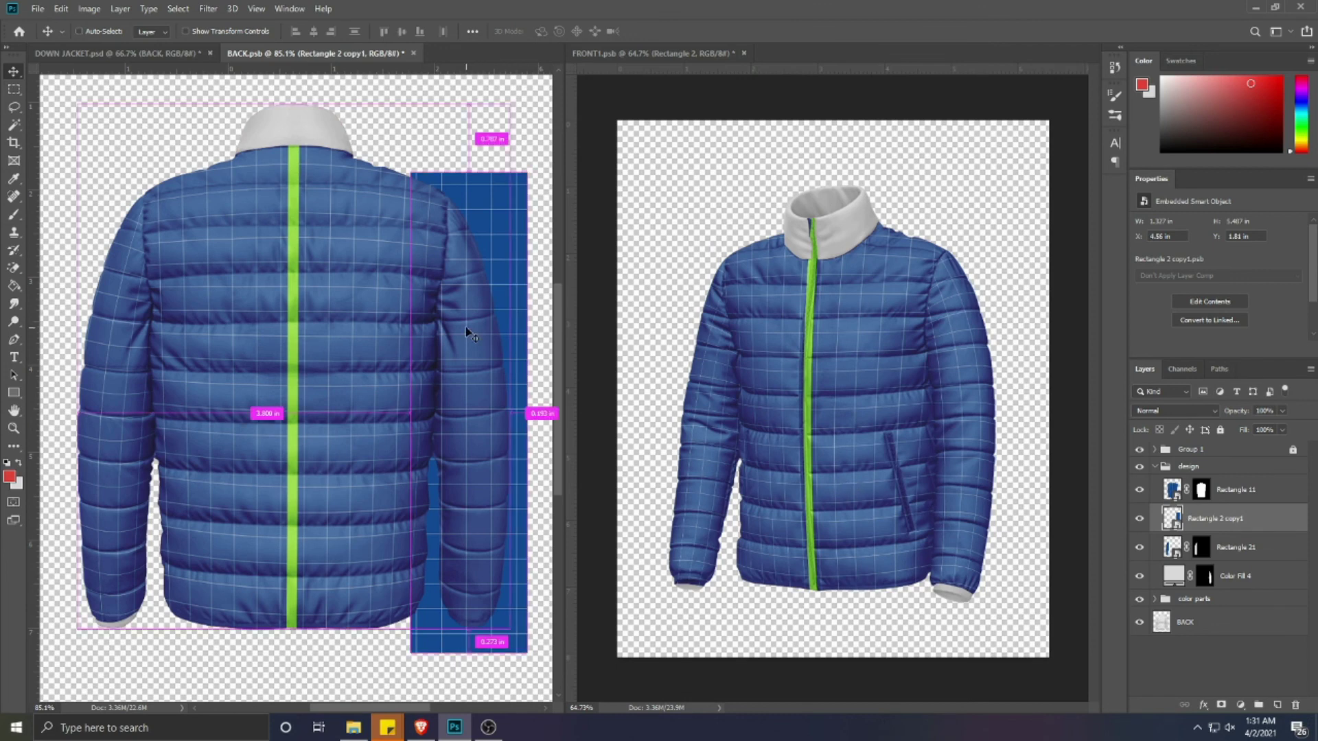
right_click(477, 321)
click(496, 417)
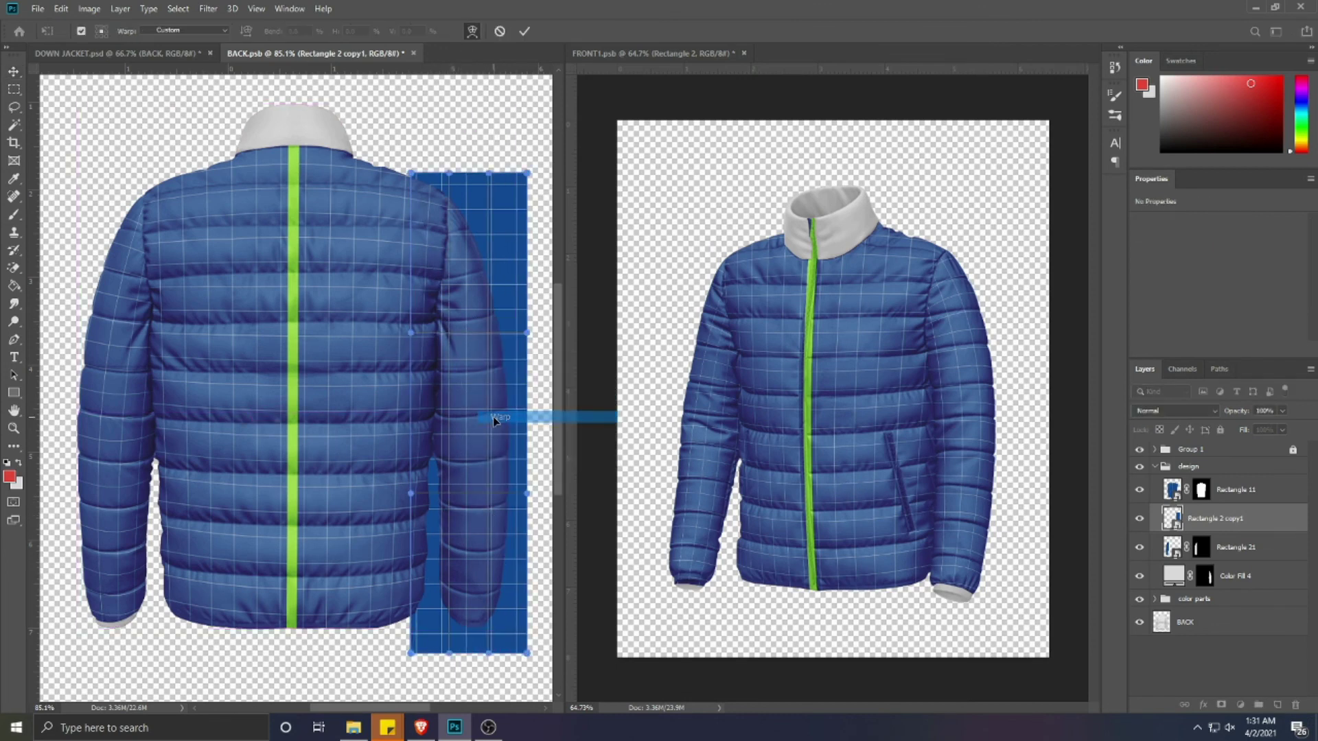
drag(412, 174, 429, 207)
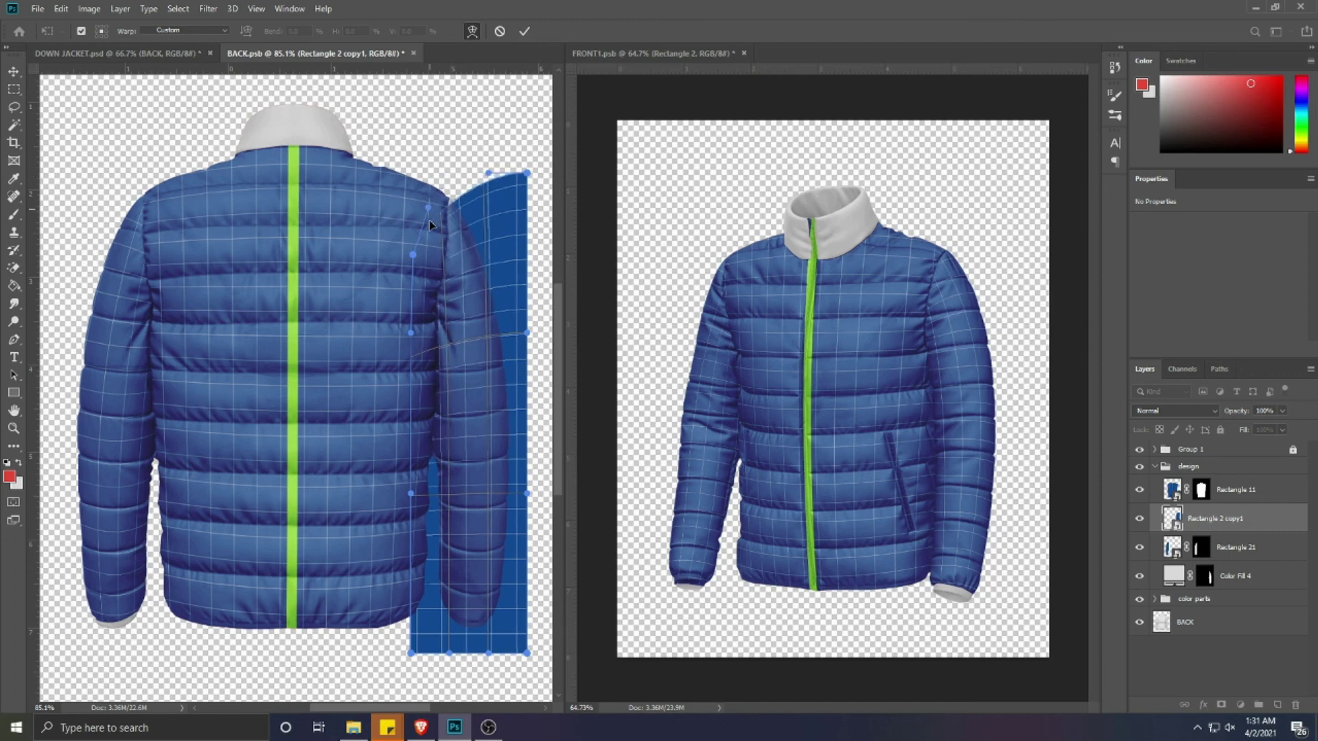
drag(414, 257, 419, 267)
drag(487, 174, 433, 177)
drag(523, 178, 448, 161)
drag(427, 219, 424, 223)
drag(450, 162, 470, 186)
drag(442, 192, 413, 216)
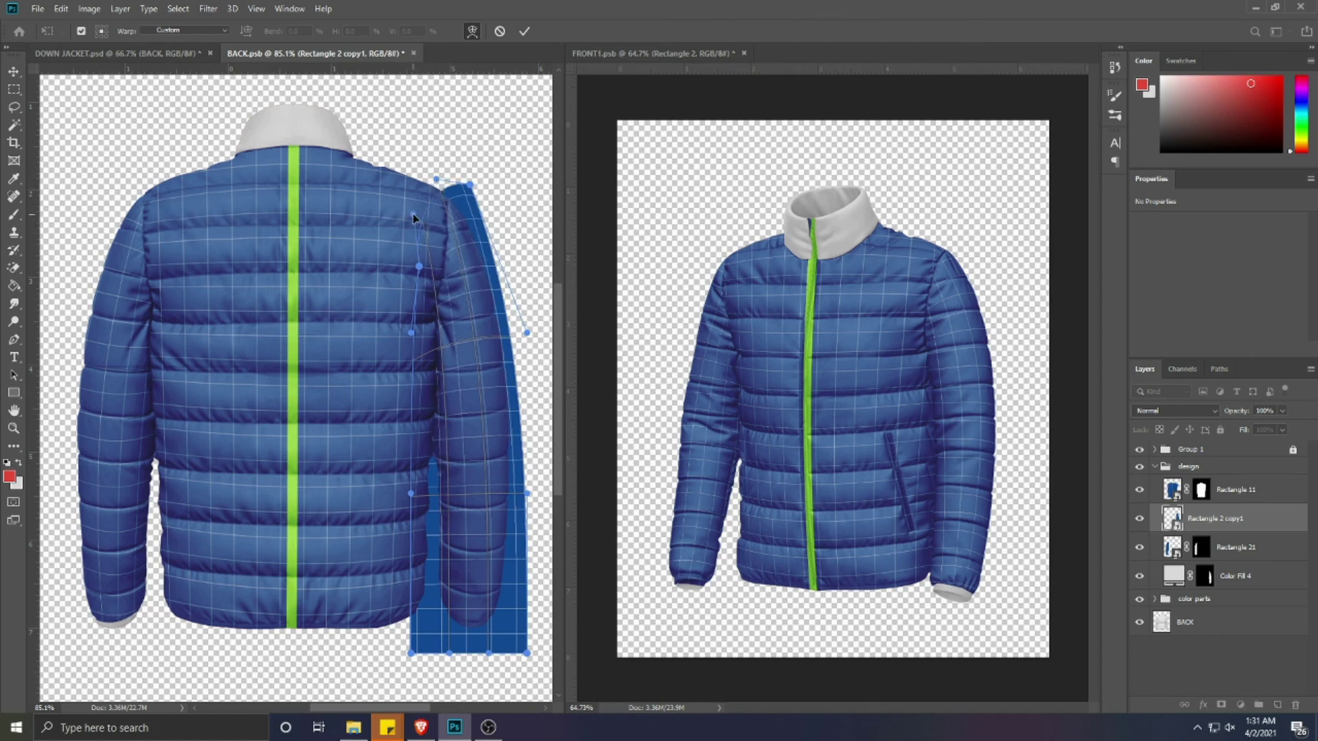
- Draw the warp's lower corners in around the right cuff and adjust the lower side handles along the sleeve
drag(411, 655, 454, 637)
drag(525, 653, 434, 613)
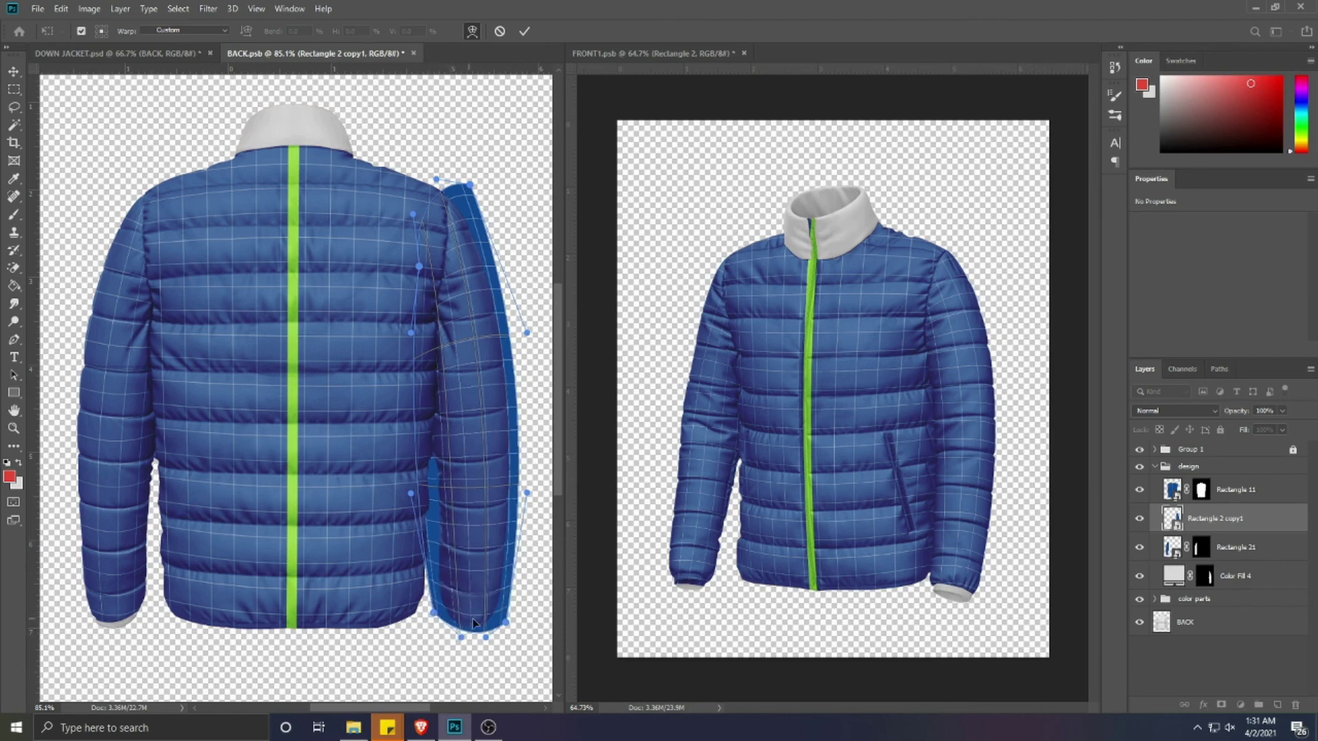
drag(411, 494, 420, 476)
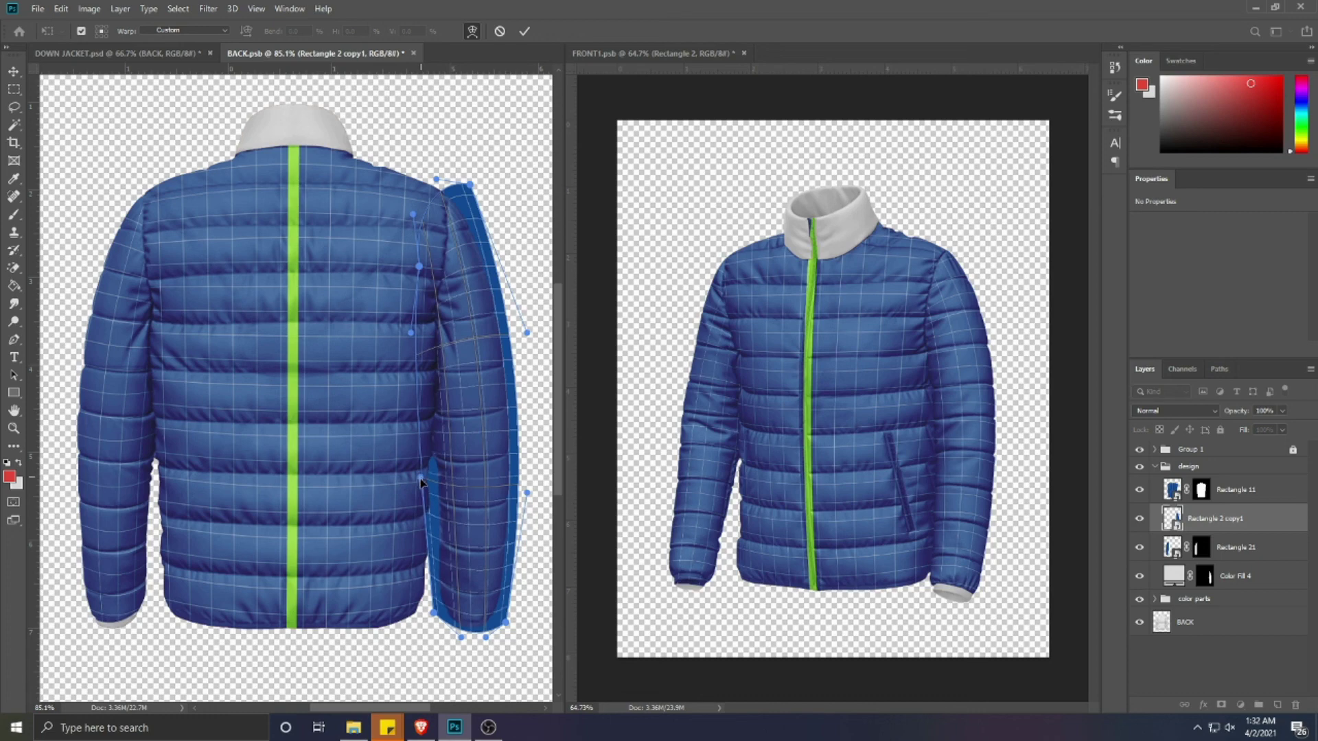
drag(528, 496, 526, 488)
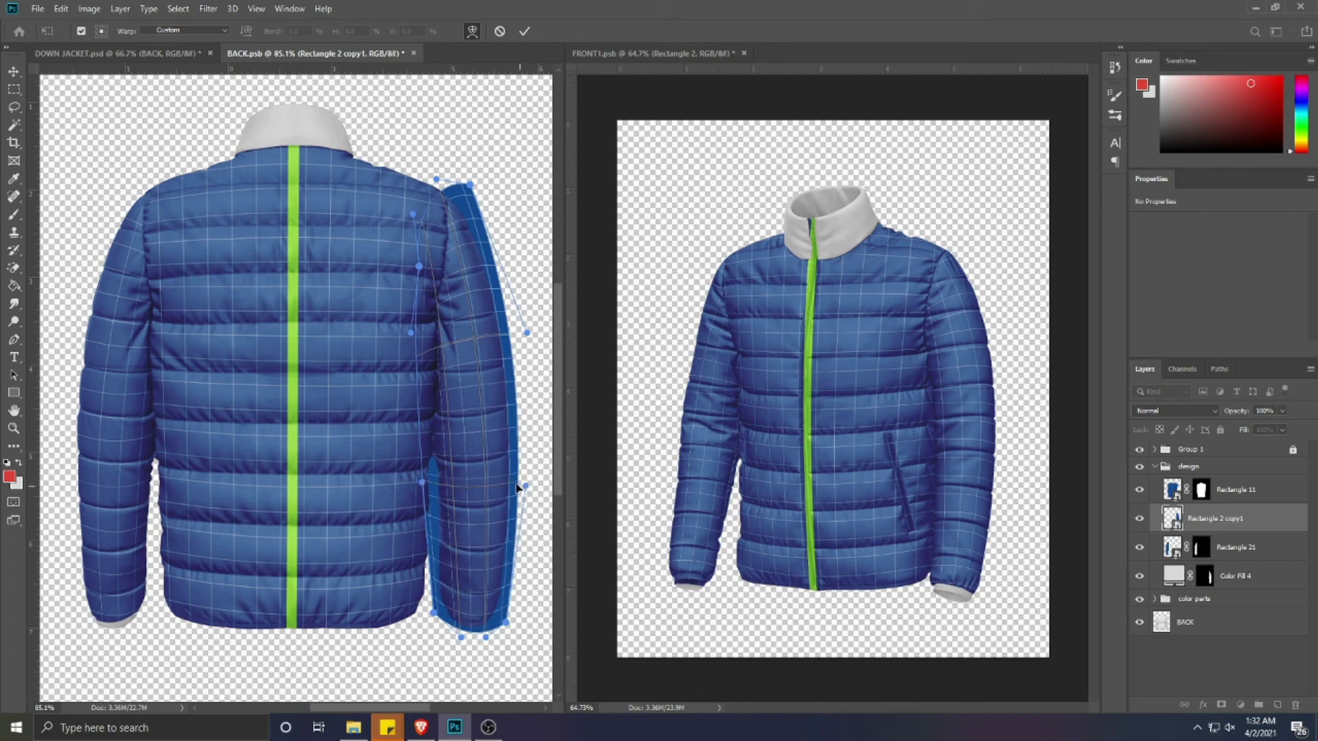
- Reshape the Rectangle 2 copy1 warp mesh mid-sleeve and along its inner edge to follow the right sleeve's quilting
drag(494, 368, 484, 374)
drag(405, 340, 446, 351)
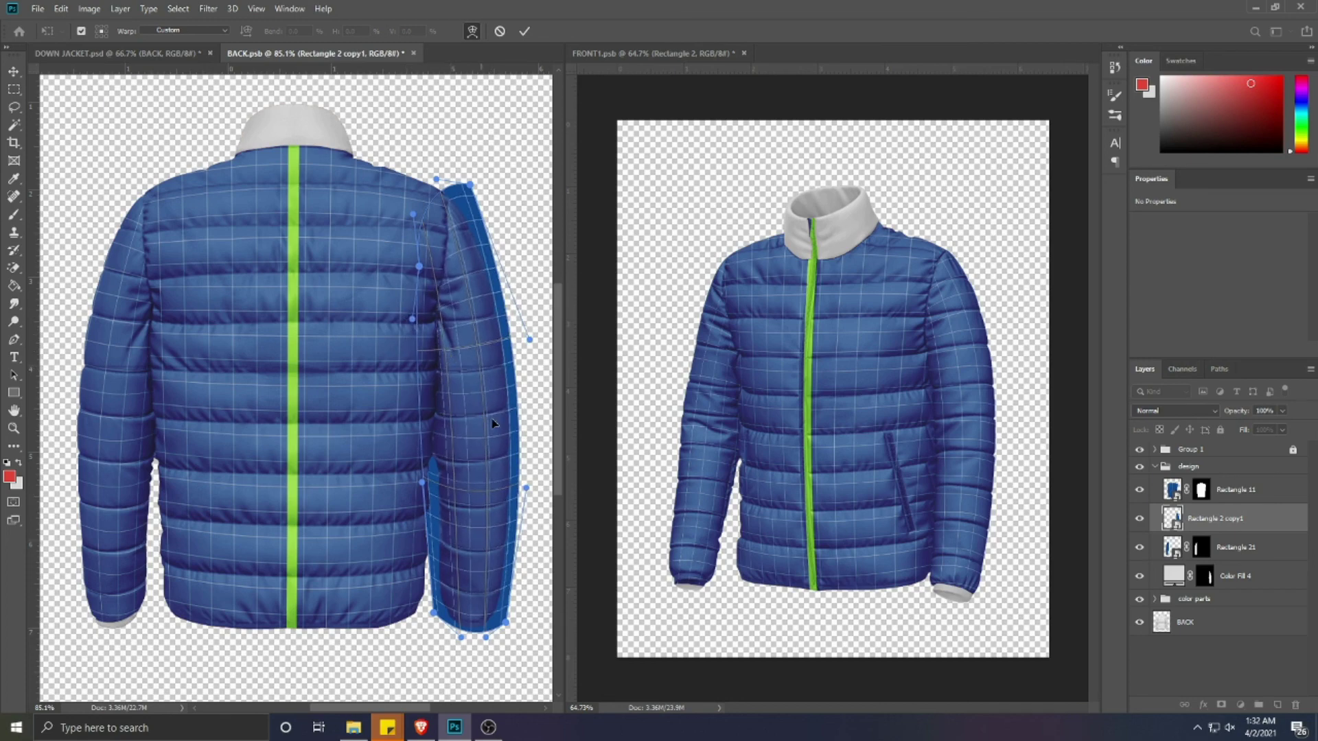
drag(425, 484, 429, 488)
drag(432, 619, 506, 620)
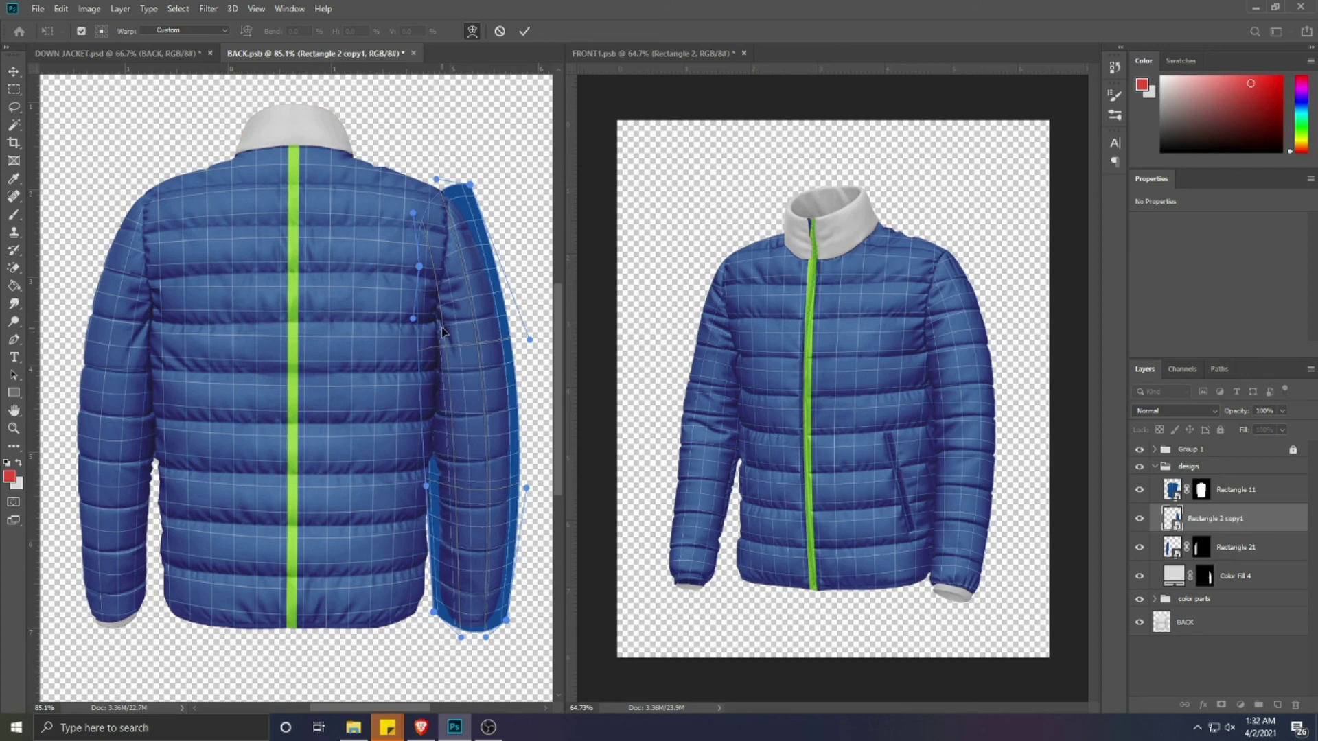
drag(420, 350, 443, 350)
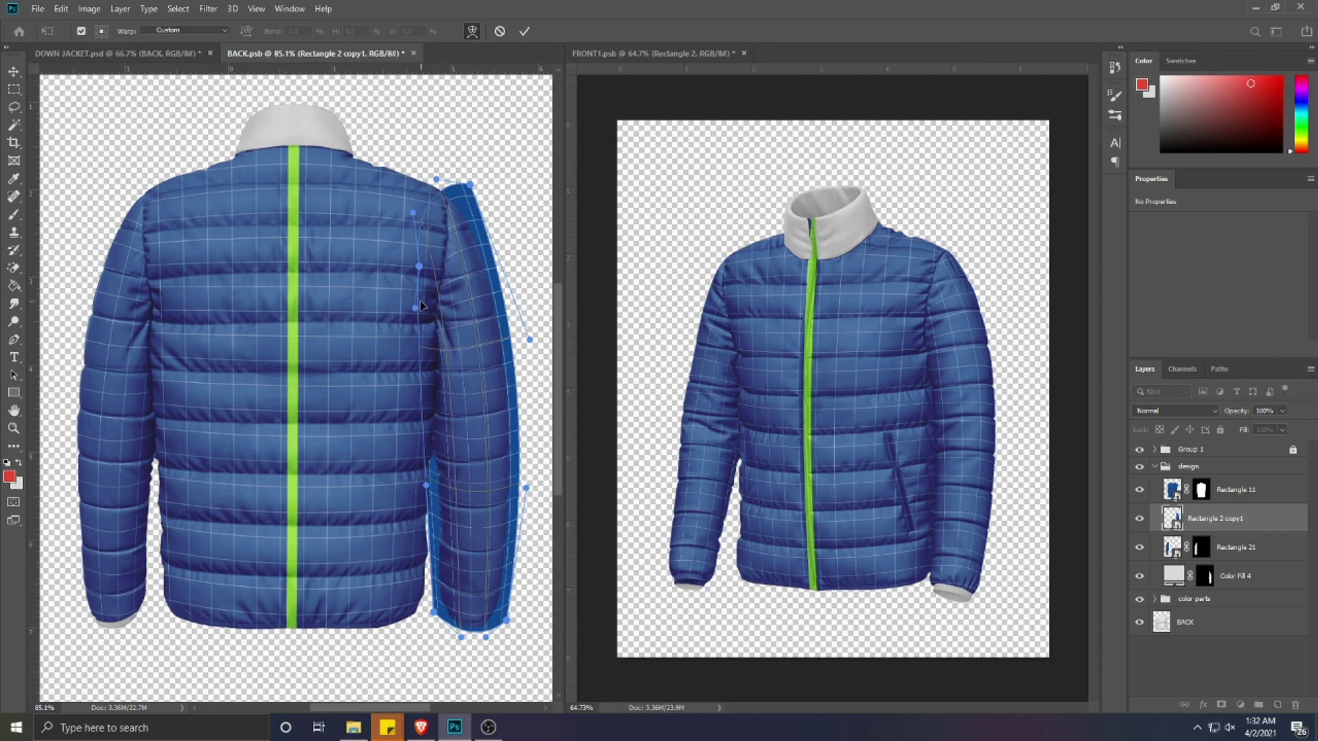
- Raise the warp's inner upper corner and handle, and adjust its top handles at the right shoulder
drag(418, 273, 421, 264)
mouse_move(414, 214)
mouse_down()
mouse_move(414, 195)
mouse_move(414, 207)
mouse_up()
drag(414, 302, 415, 316)
drag(424, 261, 419, 245)
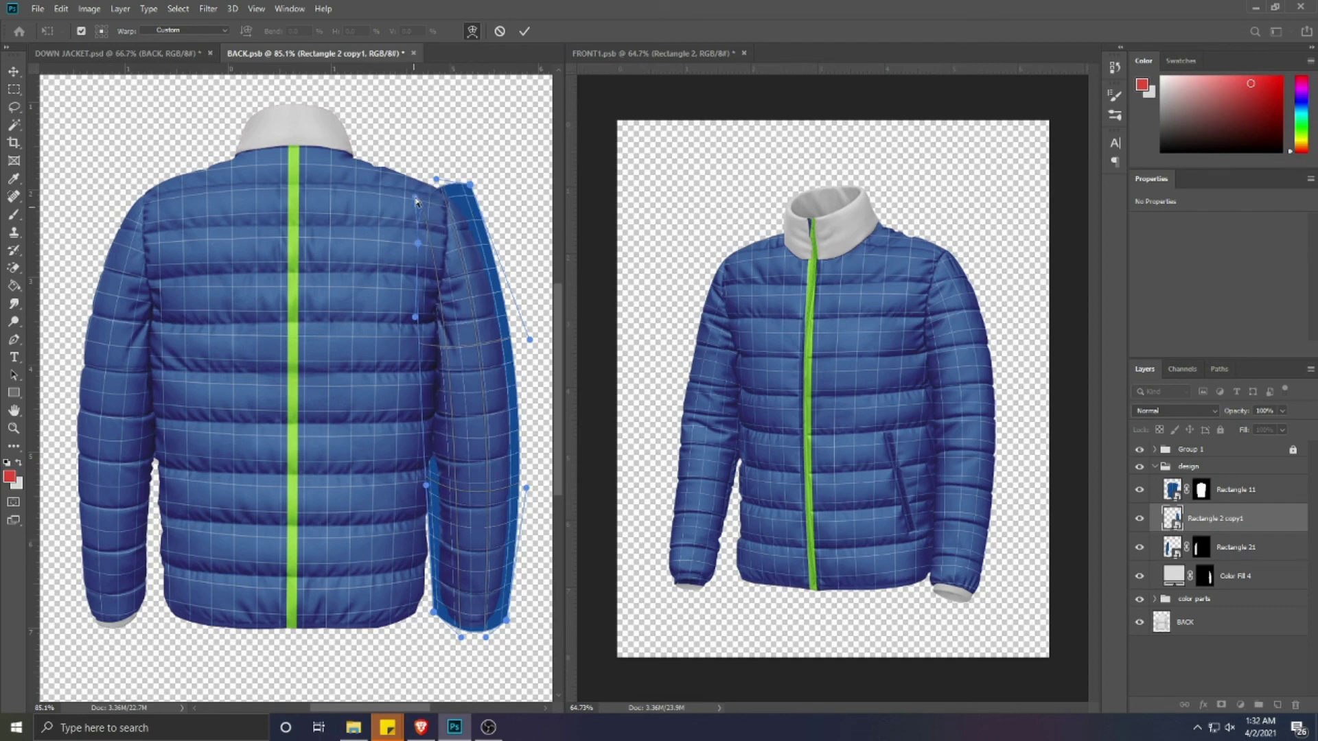
drag(469, 187, 438, 183)
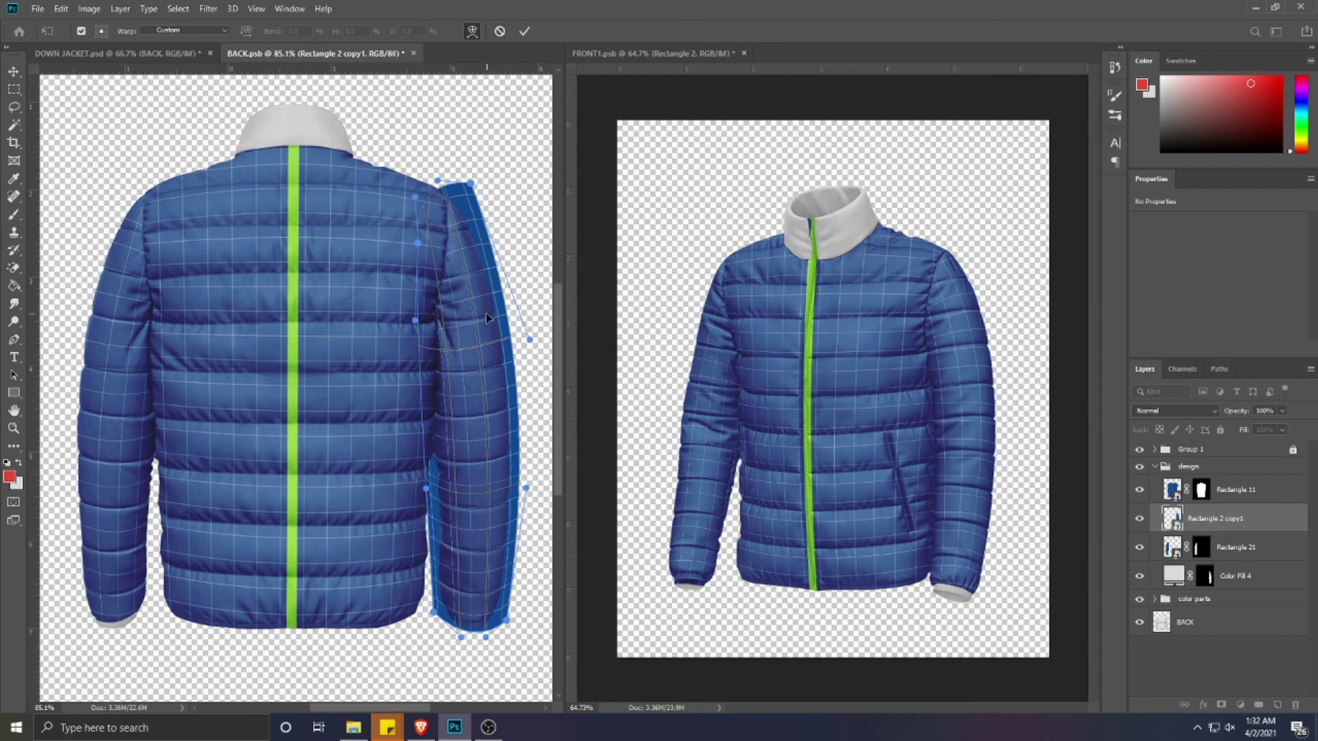
- Pull the grid lines slightly down through the middle of the right sleeve and apply the warp
drag(490, 322, 481, 381)
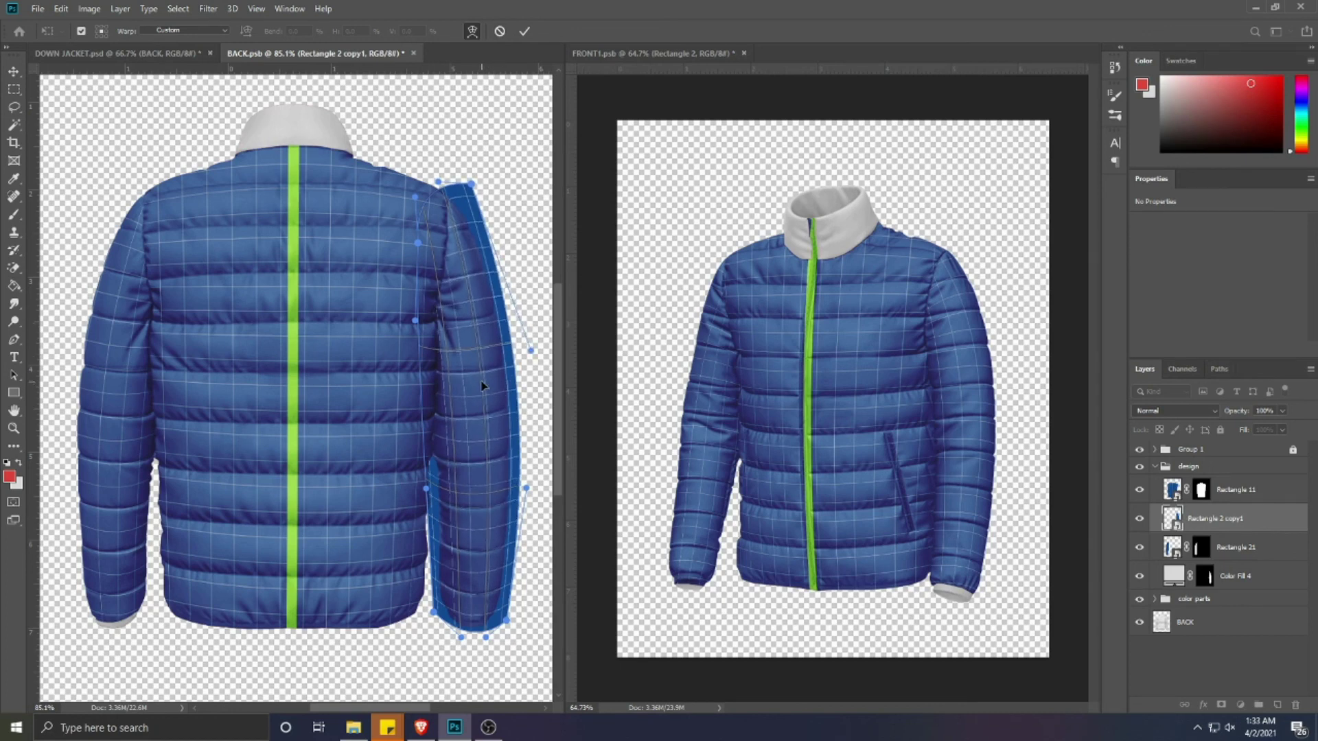
drag(423, 349, 425, 352)
drag(418, 344, 443, 351)
drag(462, 449, 460, 453)
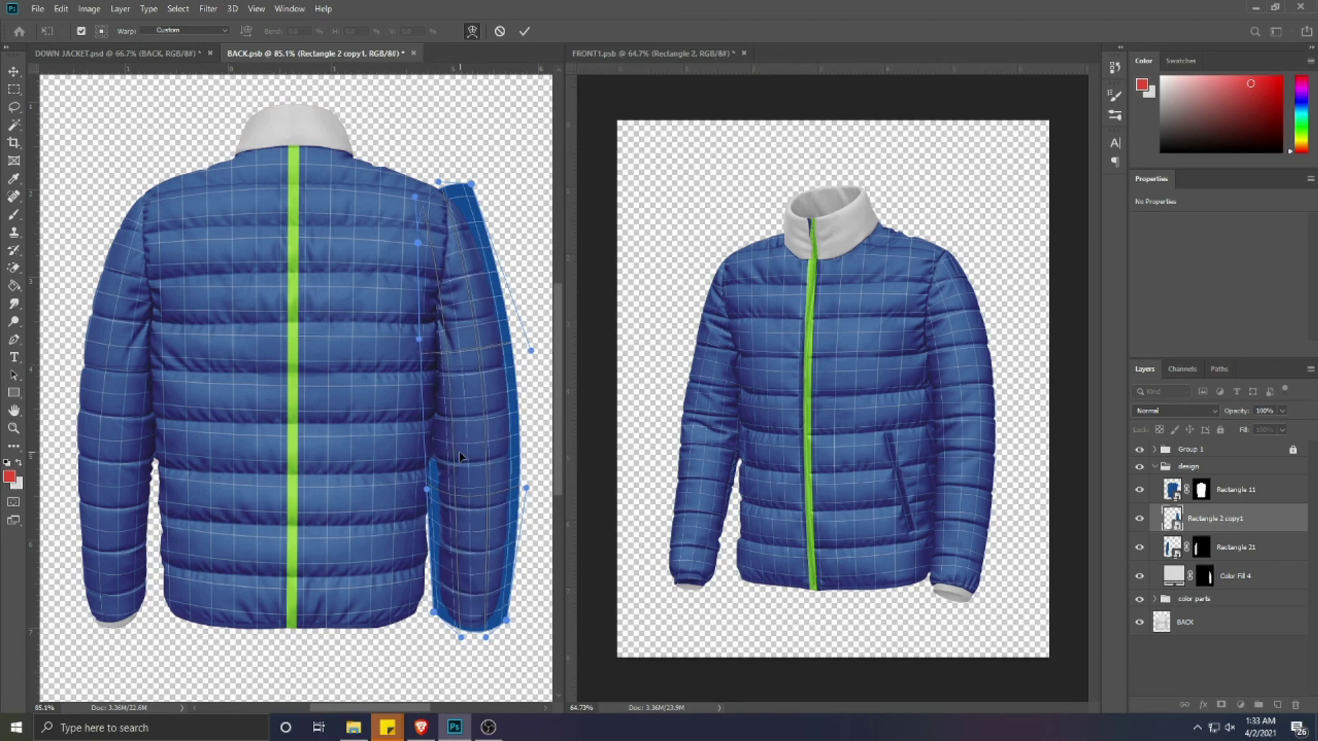
click(523, 32)
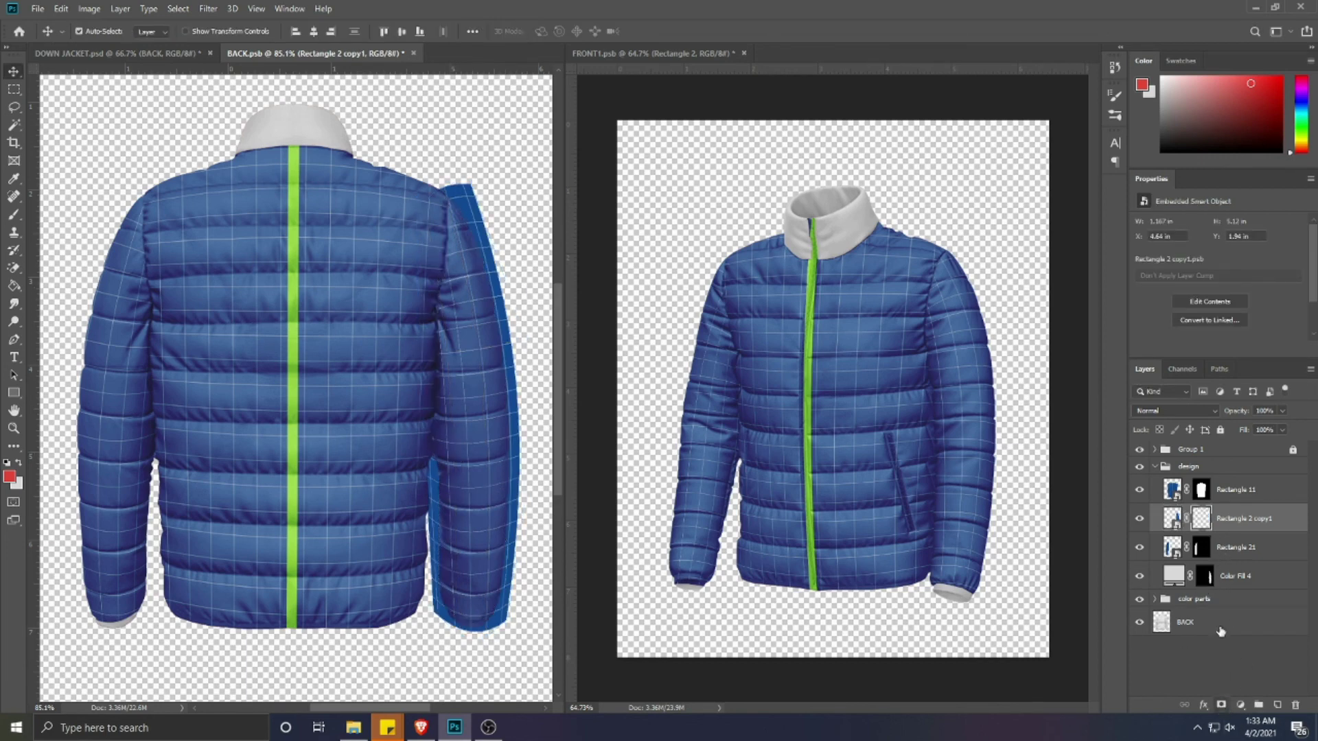
- Mask Rectangle 2 copy1 with Color Fill 4's sleeve mask, delete that fill layer from the design group, and save BACK.psb
click(1221, 705)
click(1231, 582)
key(Delete)
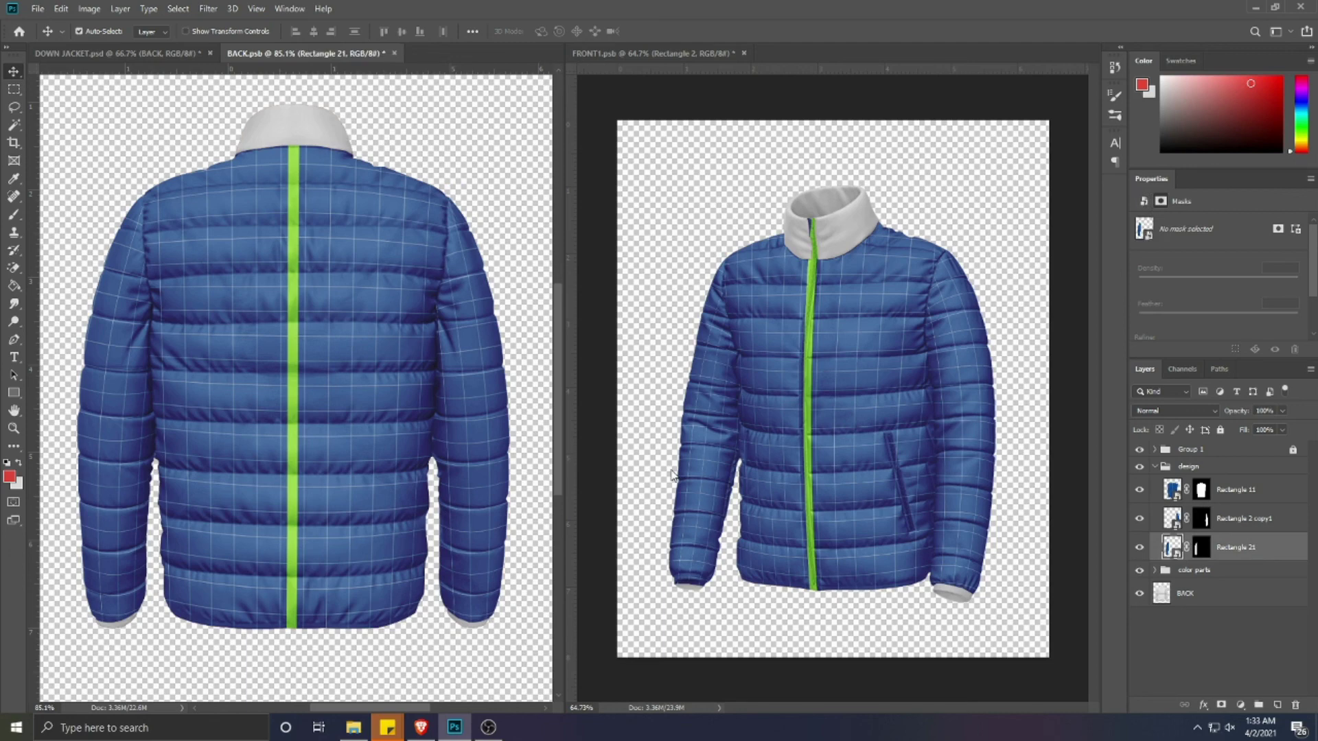
click(298, 317)
key(ctrl+s)
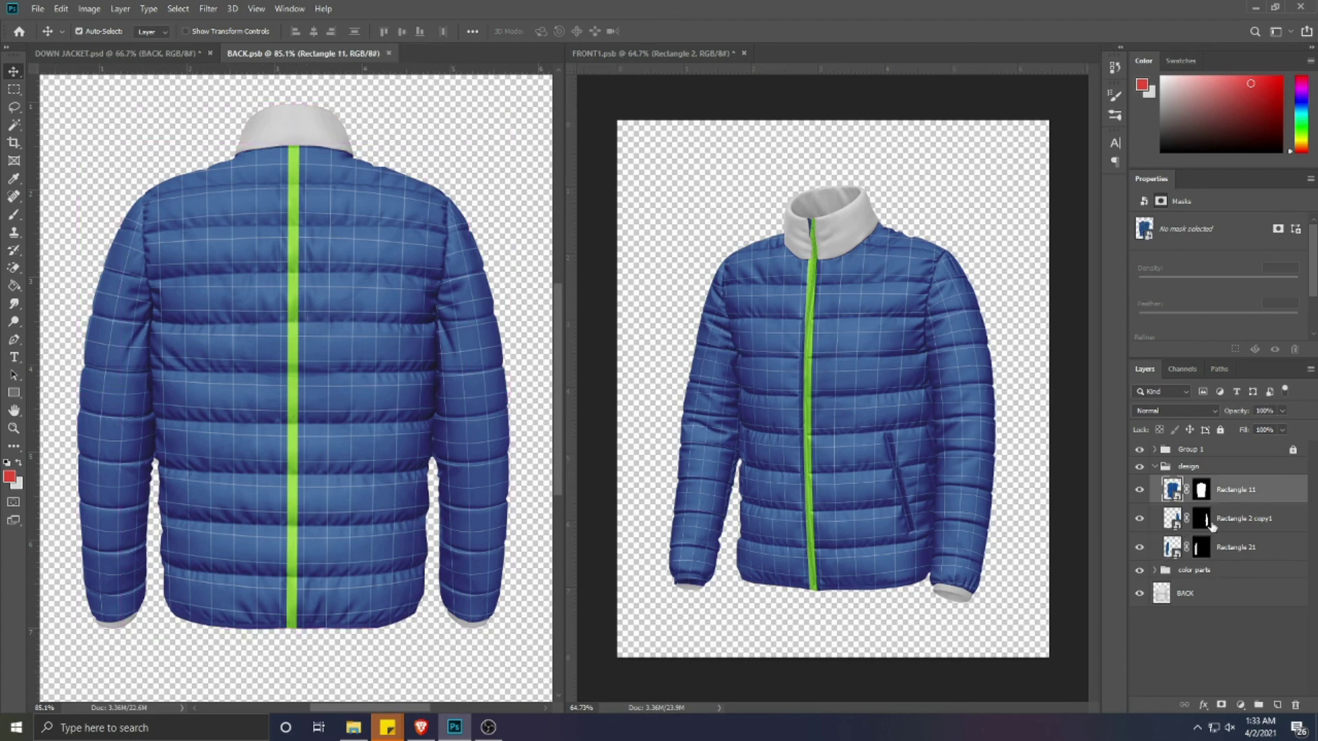
- Collapse and hide the back view's design group, and save BACK.psb with only the color parts visible
click(1142, 470)
click(1154, 467)
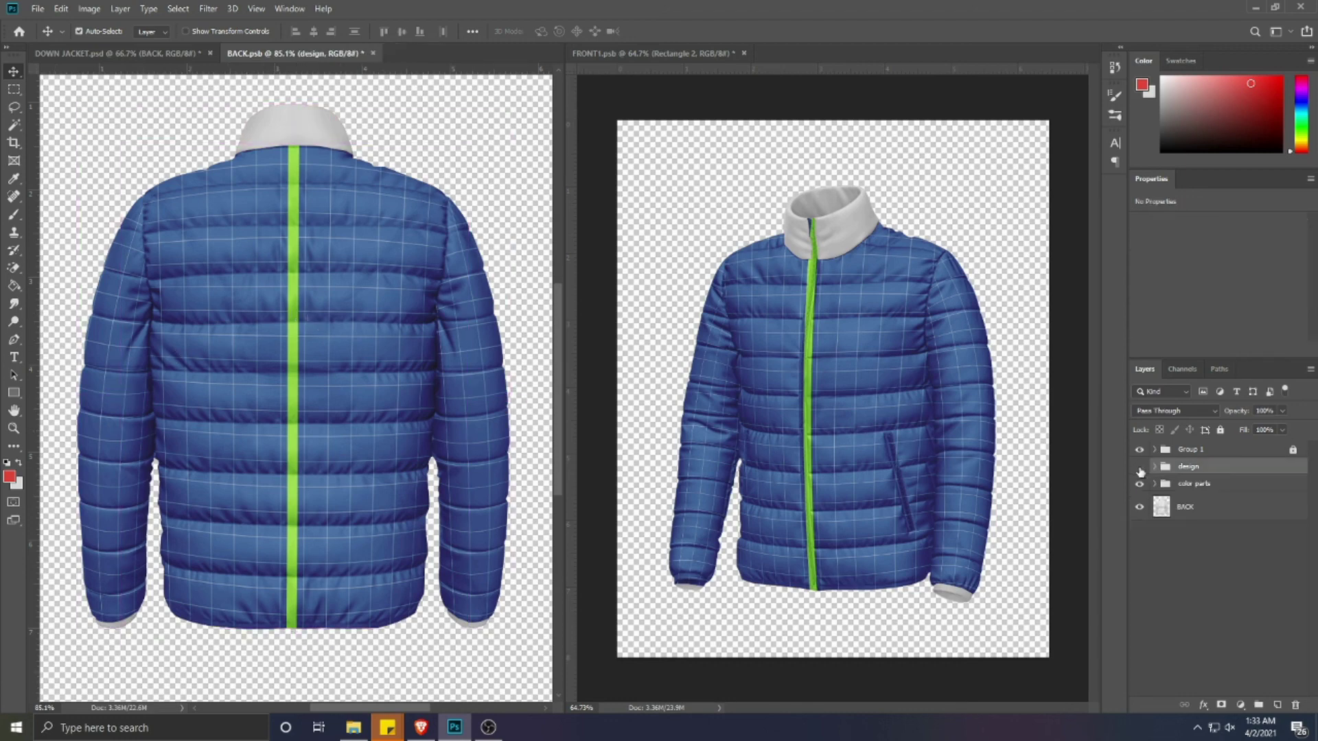
click(1139, 467)
click(377, 382)
key(ctrl+s)
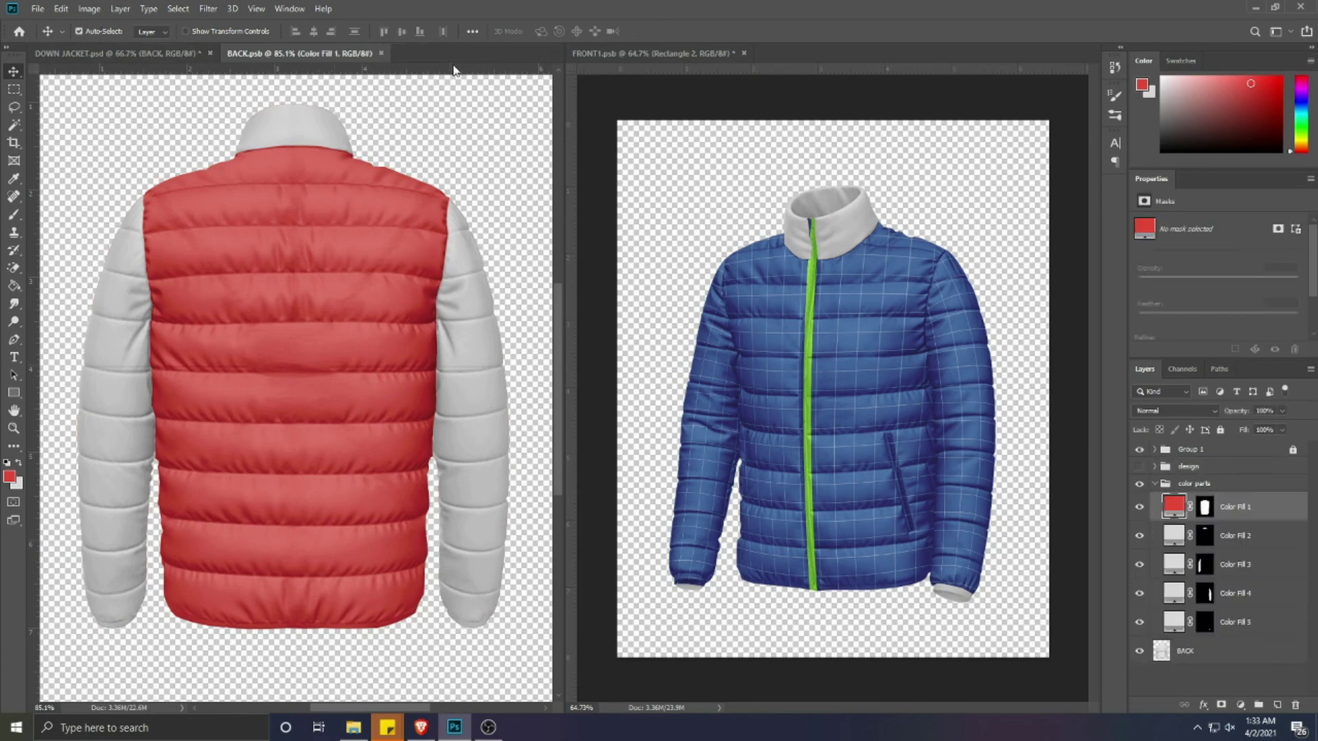
- Close BACK.psb and FRONT1.psb to return to the DOWN JACKET.psd document
key(ctrl+w)
click(580, 54)
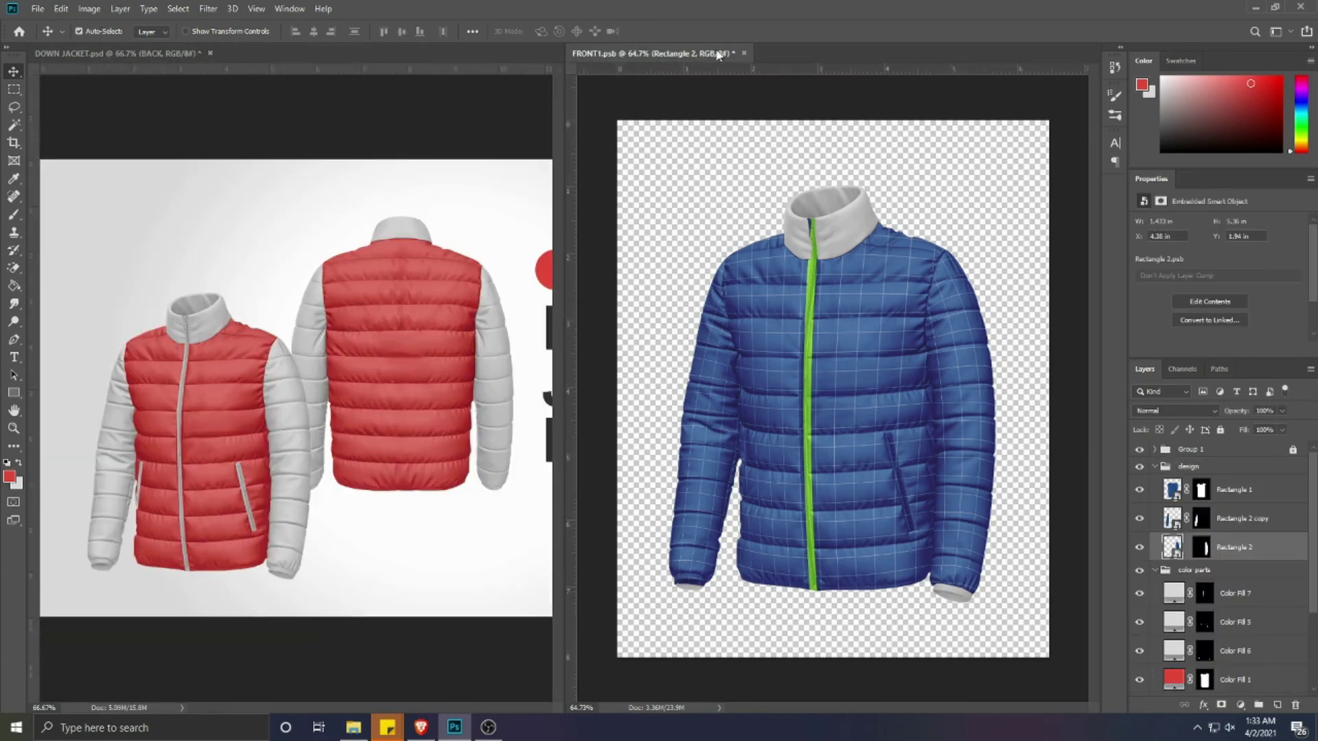
click(744, 54)
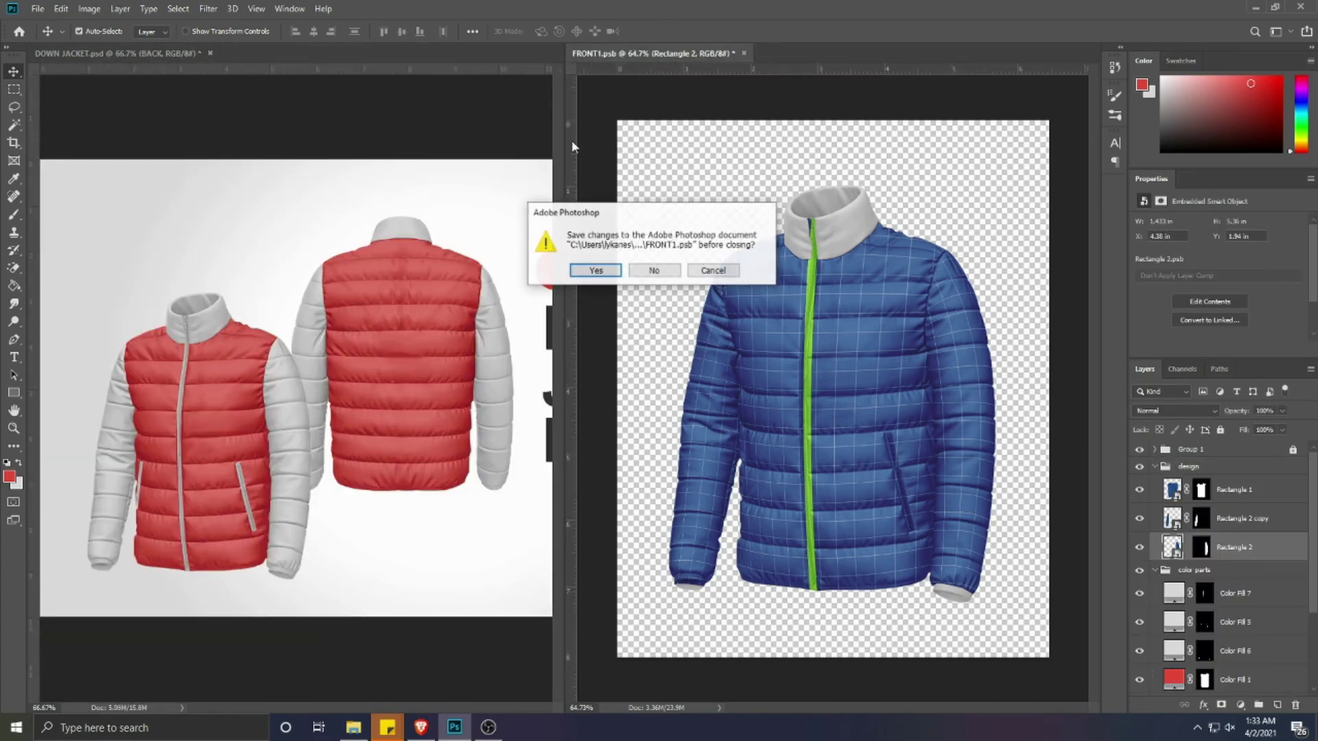
click(615, 272)
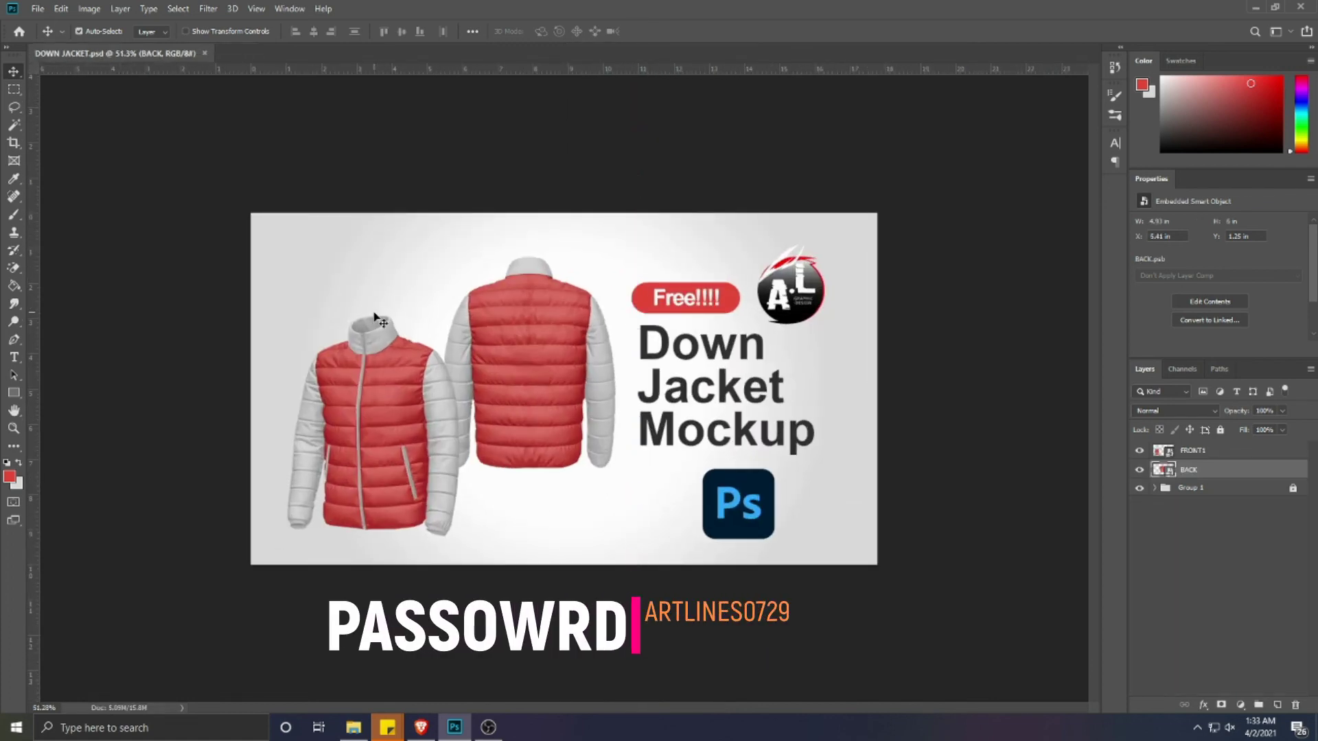
- Scale the FRONT1 jacket up to about 117% and reposition it over the left part of the canvas
click(377, 456)
key(ctrl+t)
drag(489, 281, 526, 233)
drag(436, 363, 418, 374)
key(Return)
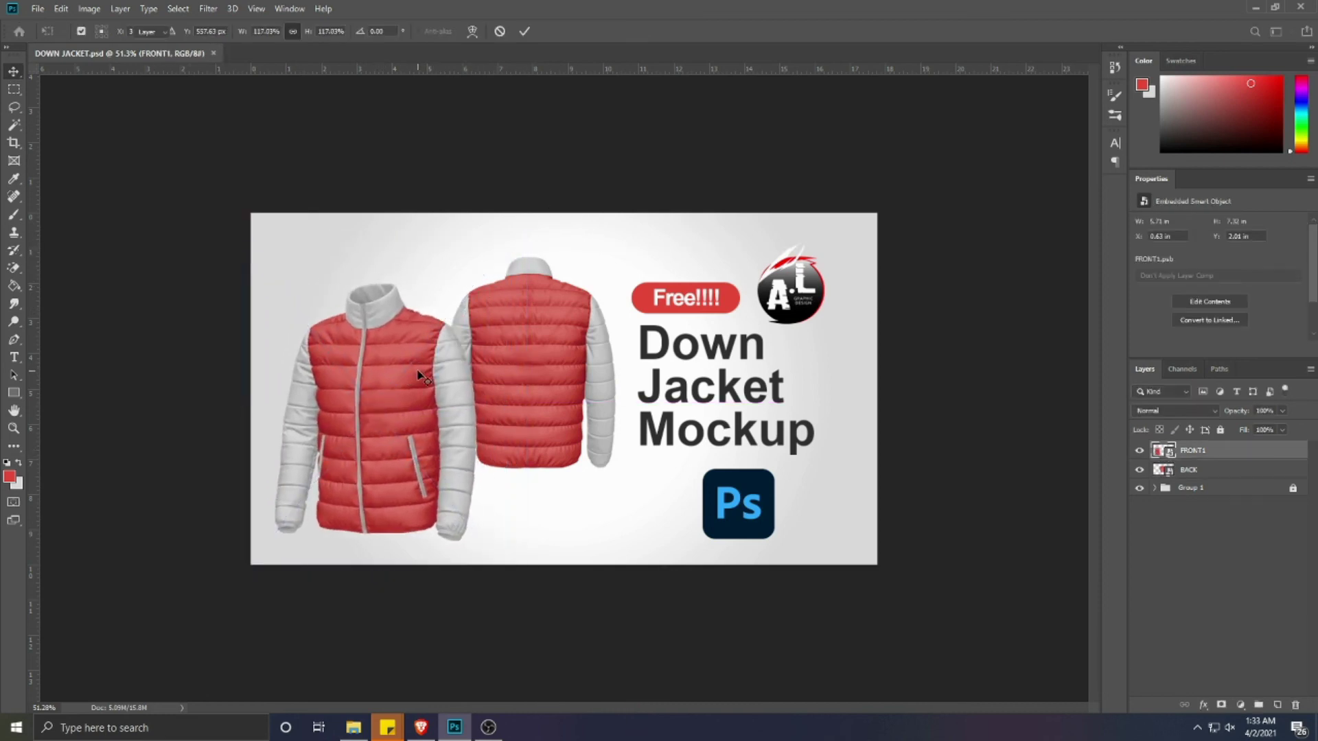
- Scale the BACK jacket up to about 107%, position it behind the front jacket, and save DOWN JACKET.psd
click(533, 369)
key(ctrl+t)
drag(415, 221, 397, 199)
drag(542, 367, 543, 377)
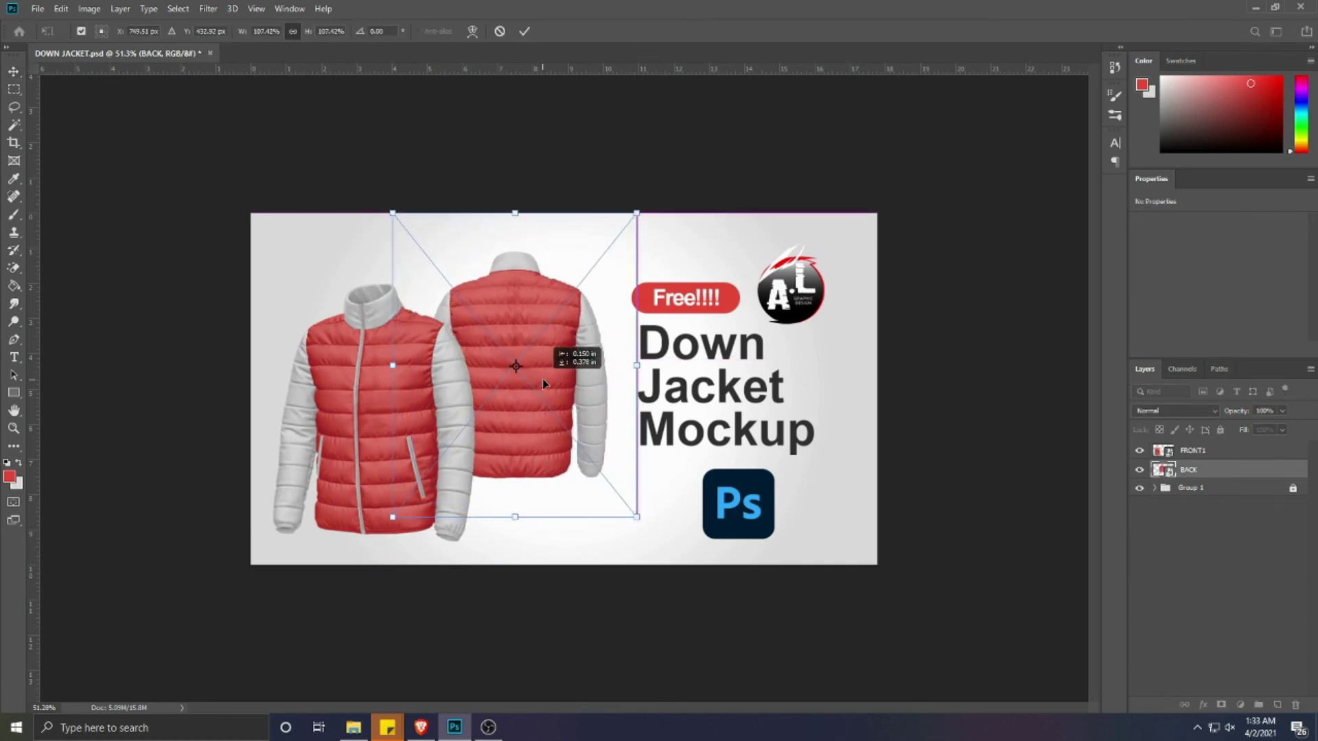
key(Return)
key(ctrl+s)
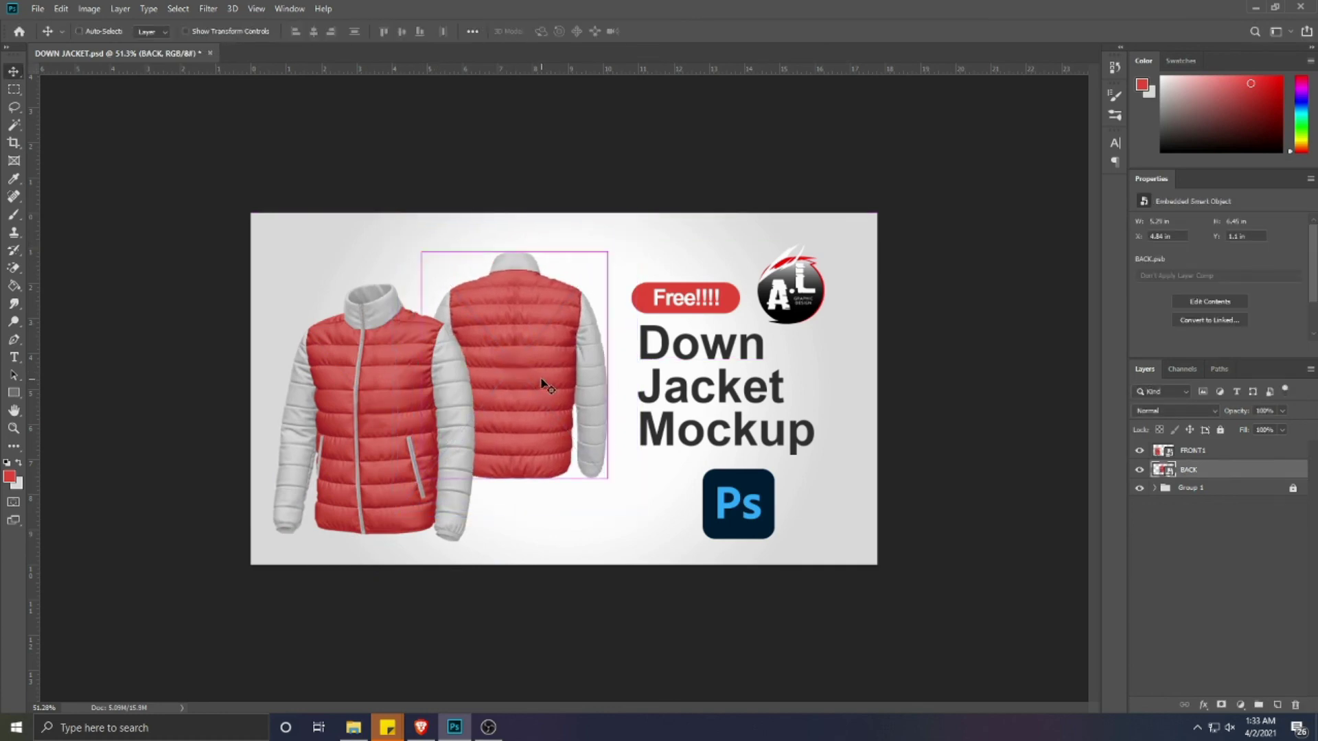